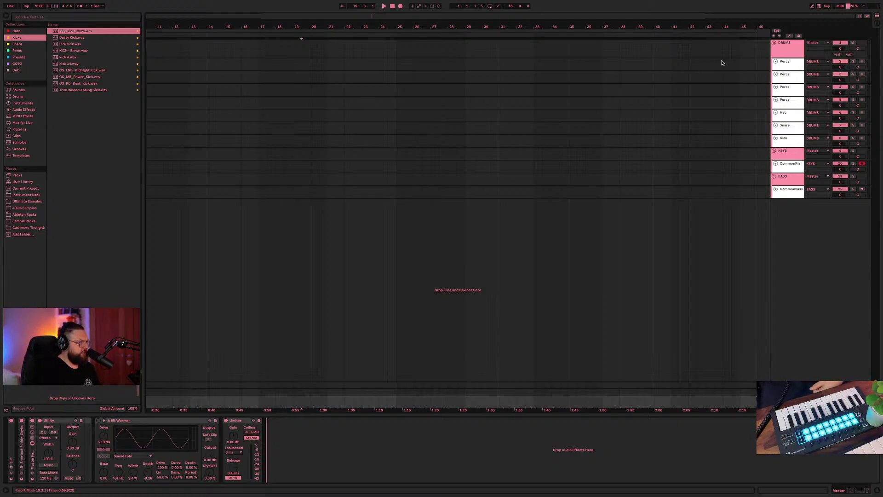
- Examine the effect and instrument chains on the percussion, KEYS, CommonPiano, BASS and CommonBass tracks
{"action": "left_click", "coordinate": [787, 64]}
{"action": "left_click", "coordinate": [788, 78]}
{"action": "left_click", "coordinate": [786, 93]}
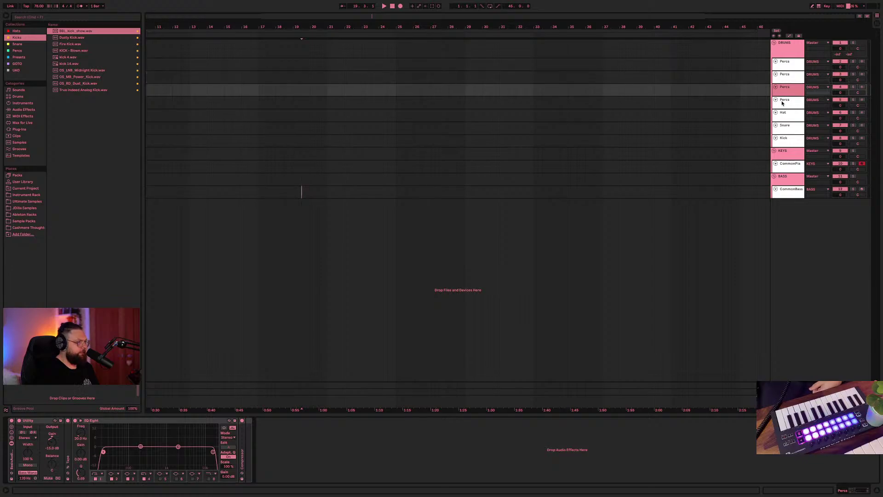
{"action": "left_click", "coordinate": [789, 162]}
{"action": "left_click", "coordinate": [792, 157]}
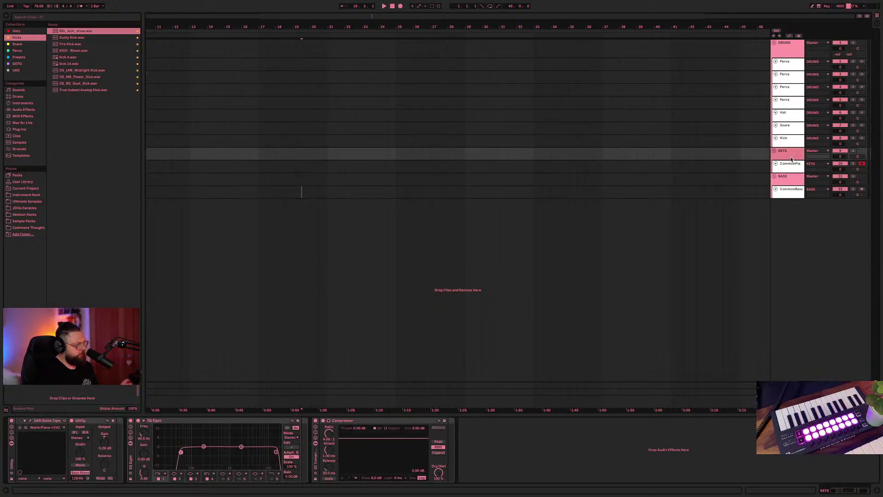
{"action": "left_click", "coordinate": [791, 164]}
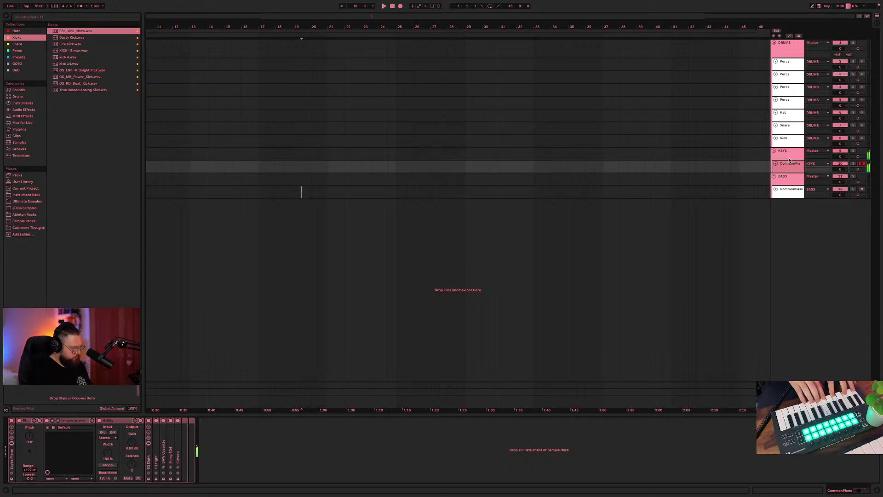
{"action": "left_click", "coordinate": [785, 193]}
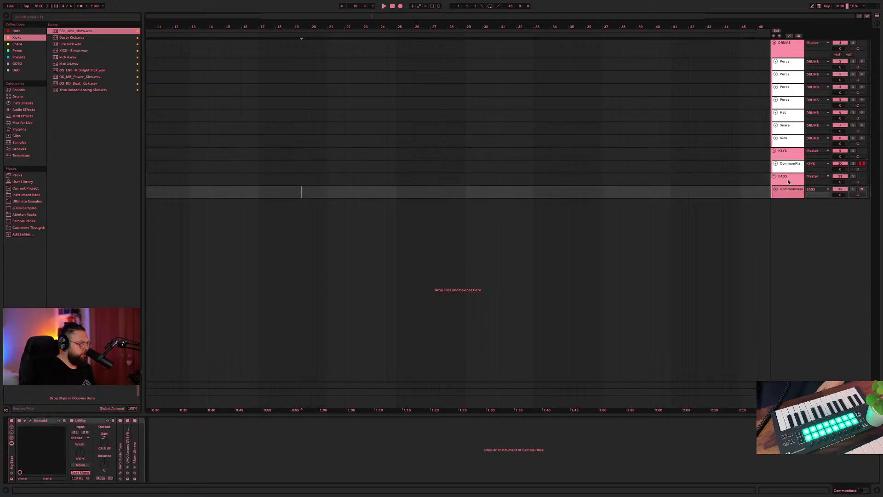
{"action": "left_click", "coordinate": [790, 179]}
{"action": "left_click", "coordinate": [786, 167]}
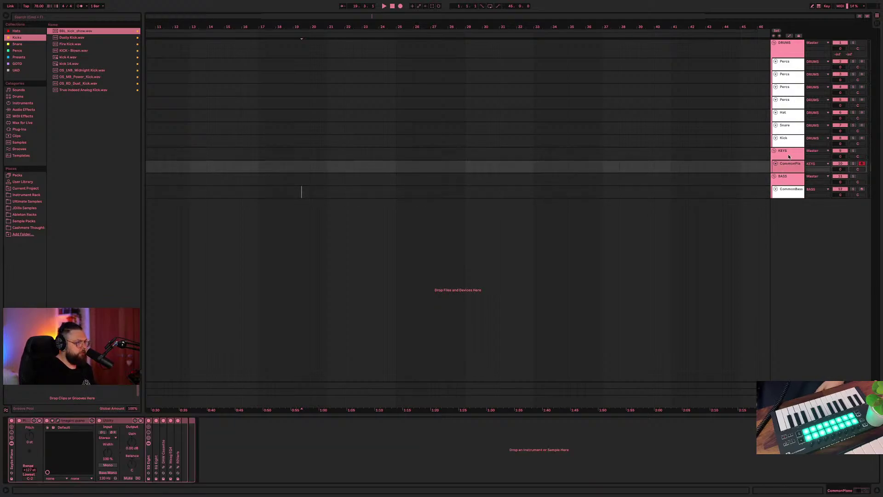
{"action": "left_click", "coordinate": [791, 156]}
{"action": "left_click", "coordinate": [794, 168]}
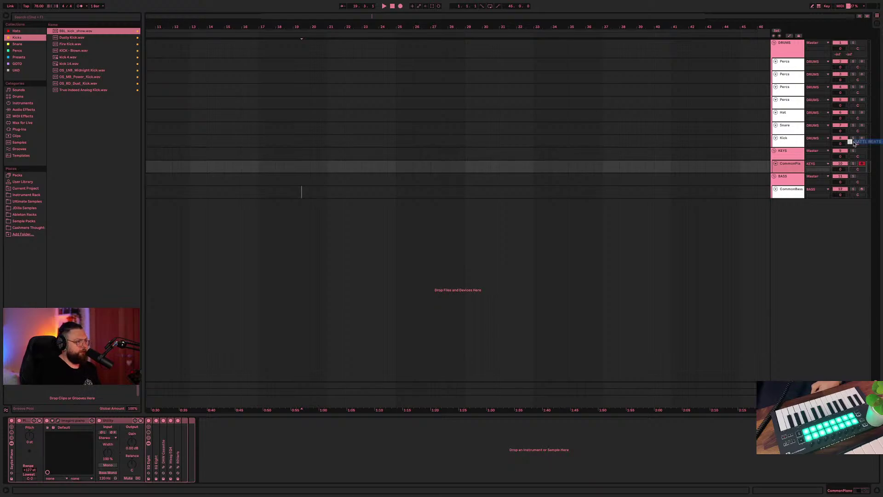
- Import the BATTL BEATS Loop 6 lead stem at bar 24 and the strum stem at bar 15, each on a new audio track
{"action": "left_click_drag", "start_coordinate": [874, 142], "coordinate": [379, 226]}
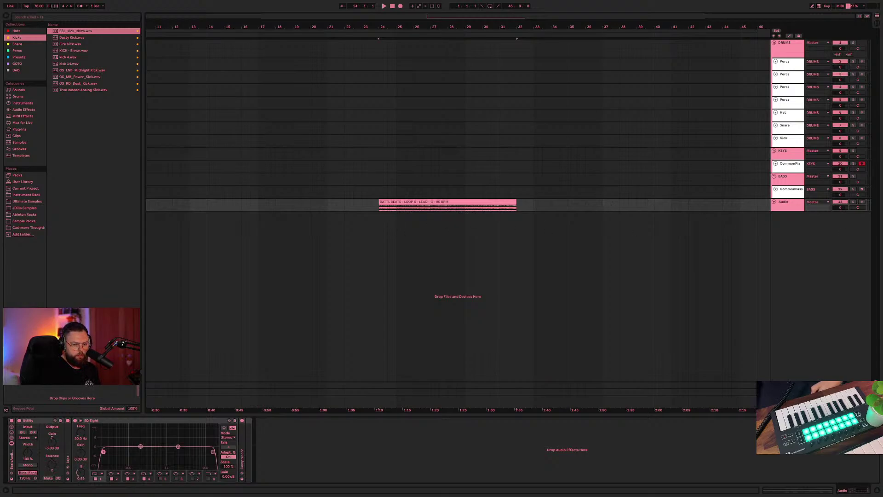
{"action": "mouse_move", "coordinate": [491, 178]}
{"action": "left_mouse_down"}
{"action": "mouse_move", "coordinate": [275, 156]}
{"action": "mouse_move", "coordinate": [320, 200]}
{"action": "mouse_move", "coordinate": [347, 191]}
{"action": "mouse_move", "coordinate": [351, 179]}
{"action": "left_mouse_up"}
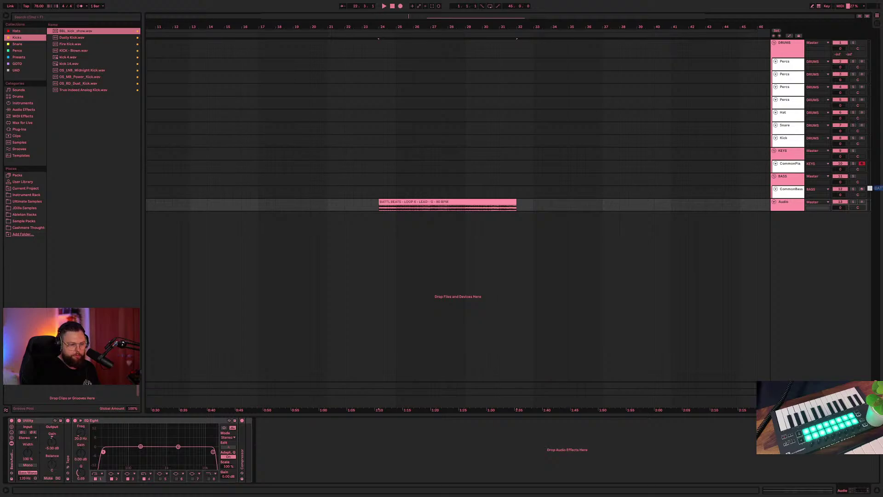
{"action": "left_click_drag", "start_coordinate": [874, 188], "coordinate": [228, 232]}
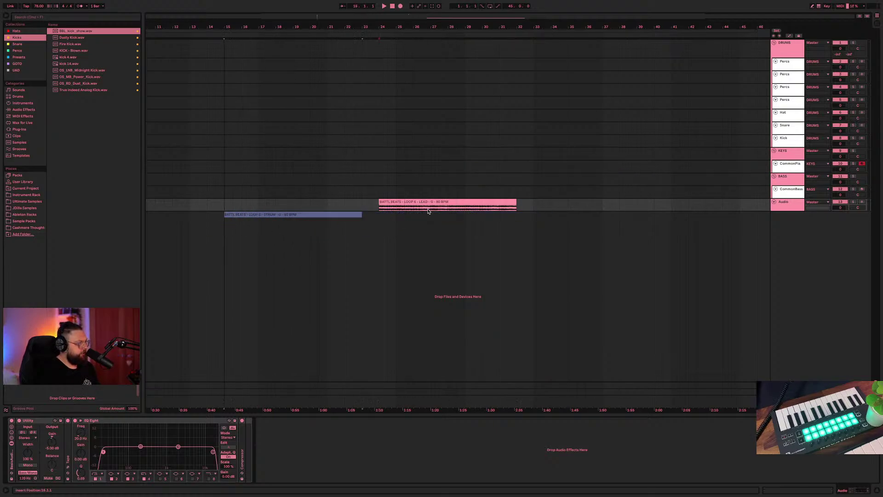
- Deactivate the lead loop clip and move it out of the way to start at bar 33
{"action": "left_click_drag", "start_coordinate": [428, 211], "coordinate": [599, 203]}
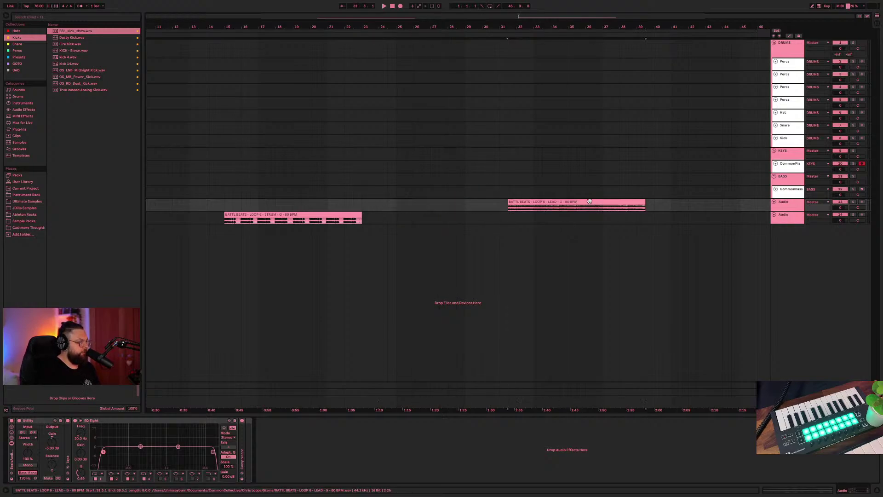
{"action": "key", "text": "0"}
{"action": "left_click", "coordinate": [602, 218]}
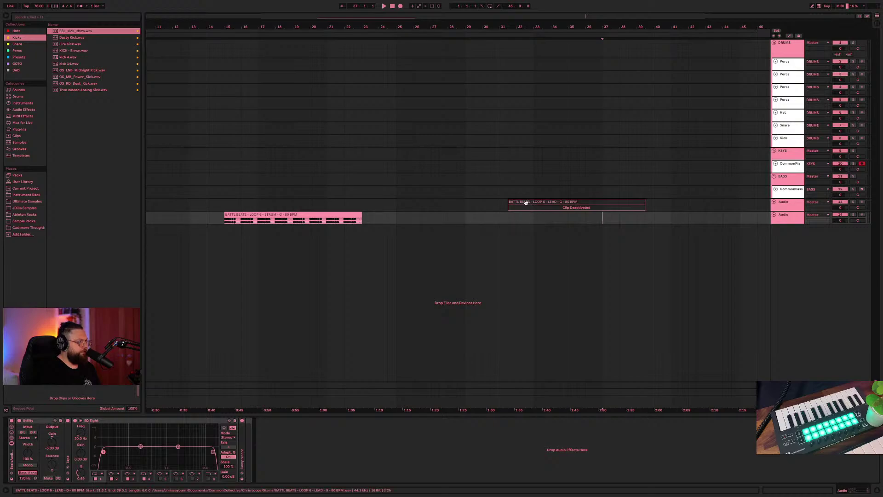
{"action": "left_click_drag", "start_coordinate": [524, 201], "coordinate": [571, 206]}
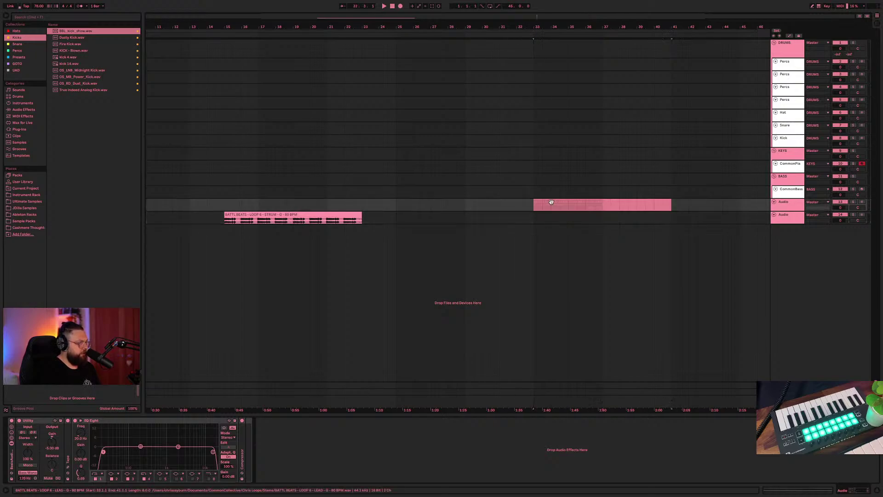
{"action": "left_click", "coordinate": [618, 253]}
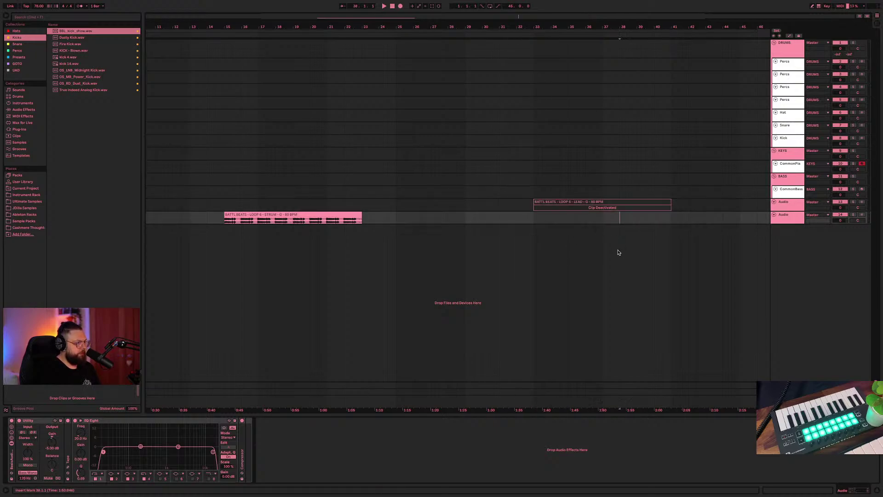
{"action": "left_click", "coordinate": [584, 202]}
{"action": "left_click", "coordinate": [583, 223]}
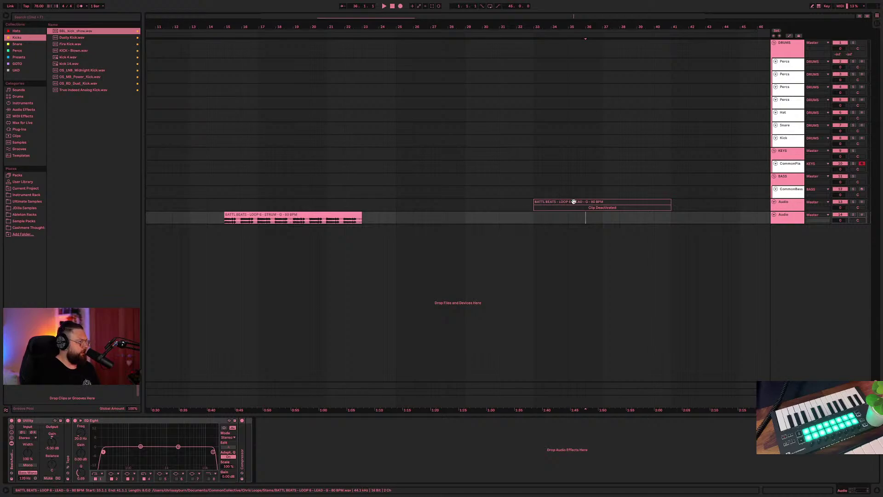
- Open the strum loop's waveform in the clip view and play the clip
{"action": "left_click", "coordinate": [284, 213]}
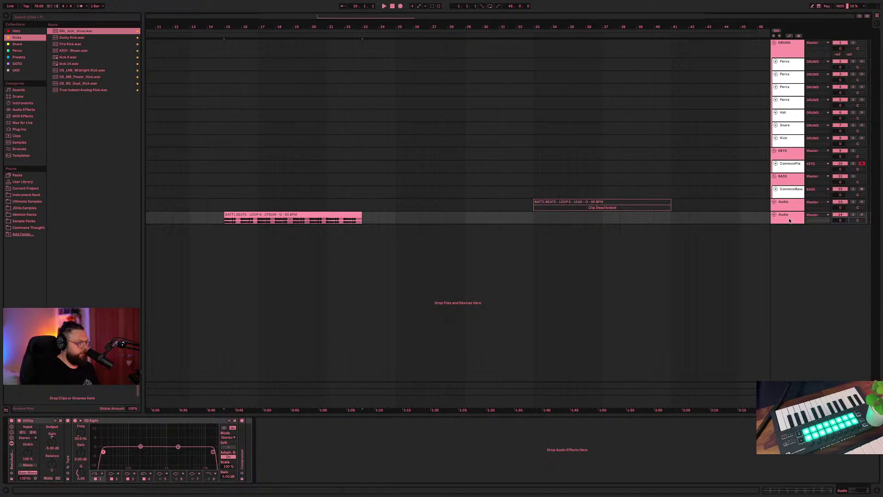
{"action": "double_click", "coordinate": [298, 220]}
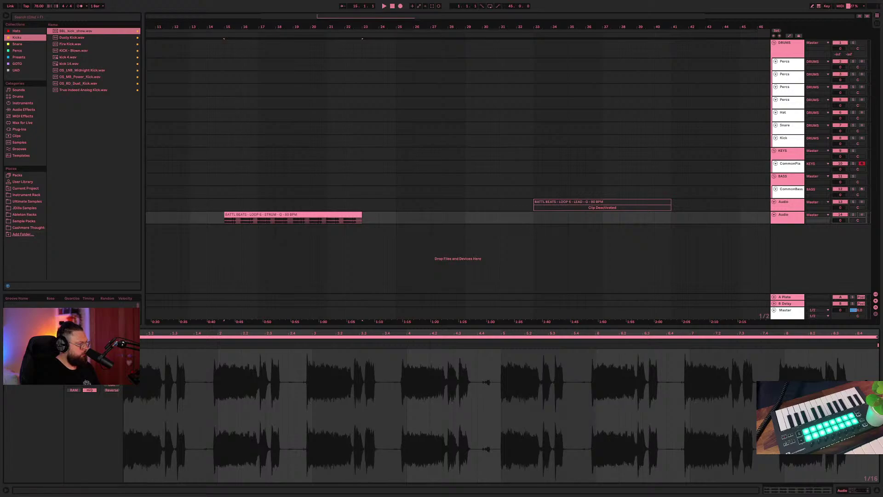
{"action": "key", "text": "space"}
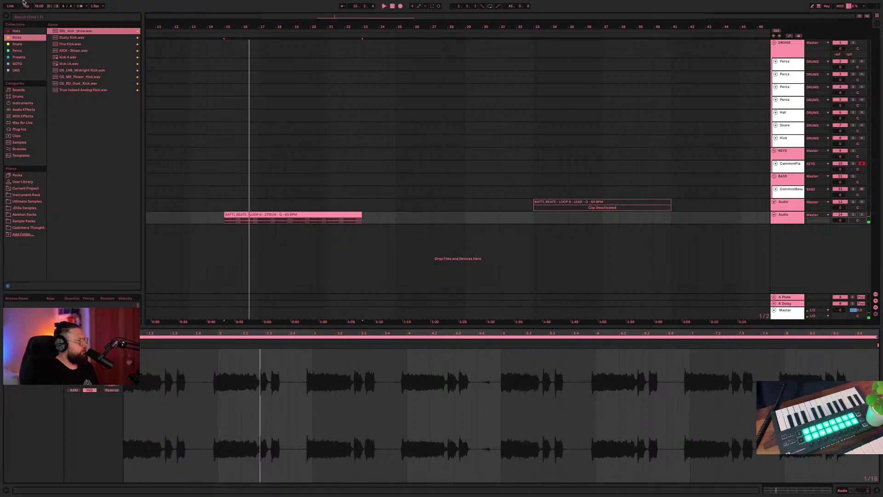
- Set the project tempo to 120 BPM
{"action": "left_click", "coordinate": [39, 6]}
{"action": "type", "text": "120"}
{"action": "key", "text": "Return"}
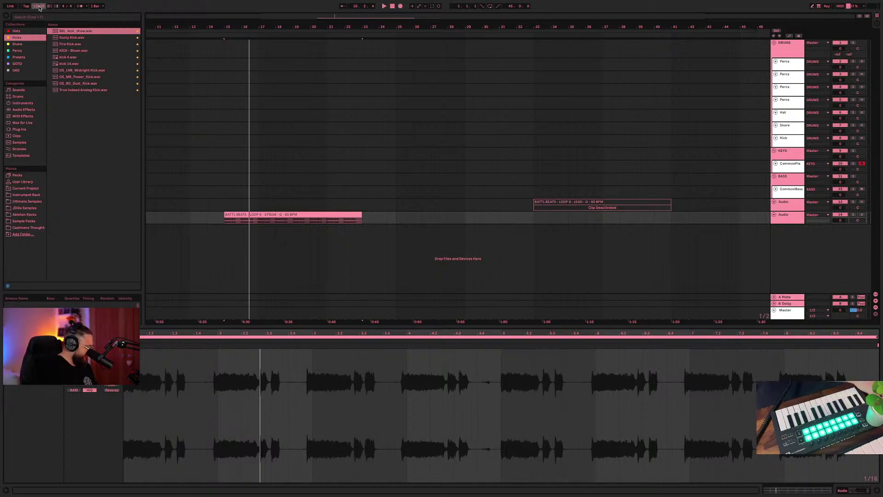
- Set the project tempo to 84 BPM and play the strum loop with the metronome turned on
{"action": "key", "text": "BackSpace"}
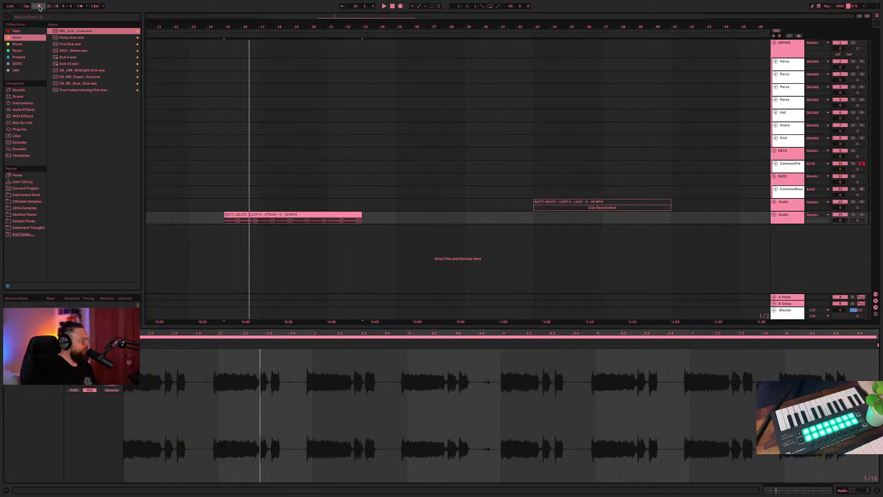
{"action": "type", "text": "84"}
{"action": "key", "text": "Return"}
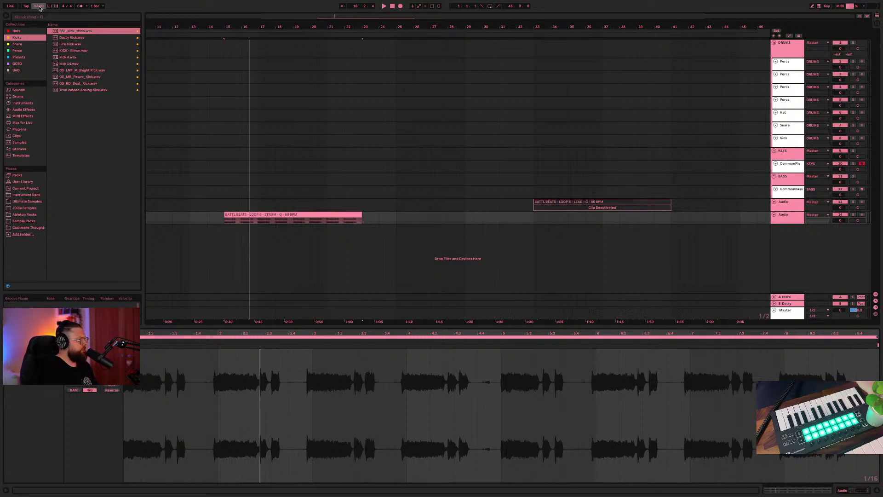
{"action": "key", "text": "space"}
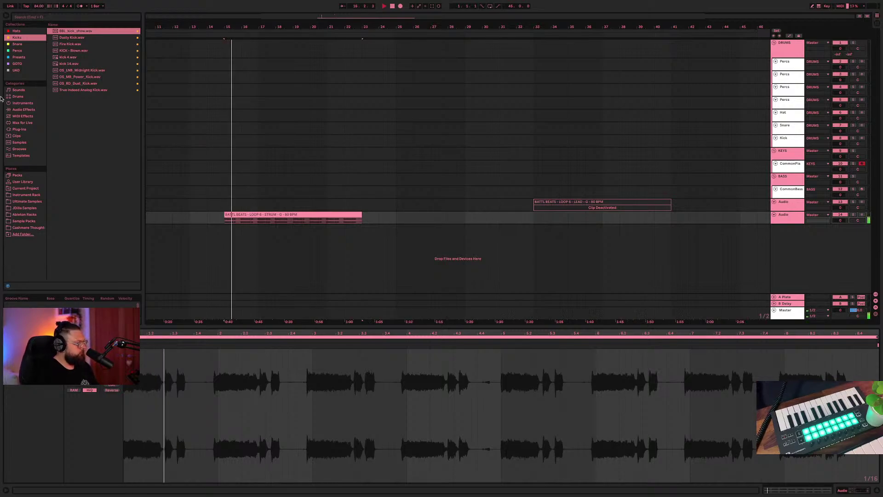
{"action": "left_click", "coordinate": [80, 6]}
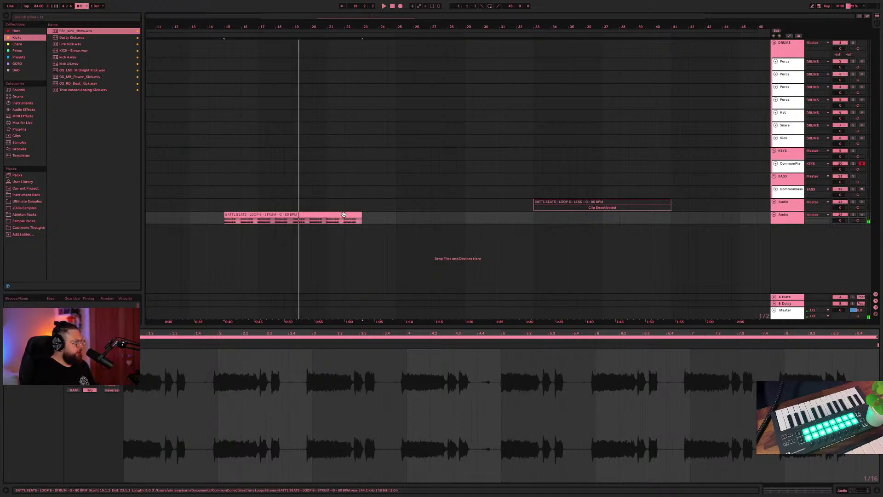
- Move the strum clip to start at bar 13 and loop playback over its eight bars
{"action": "left_click_drag", "start_coordinate": [343, 220], "coordinate": [303, 221]}
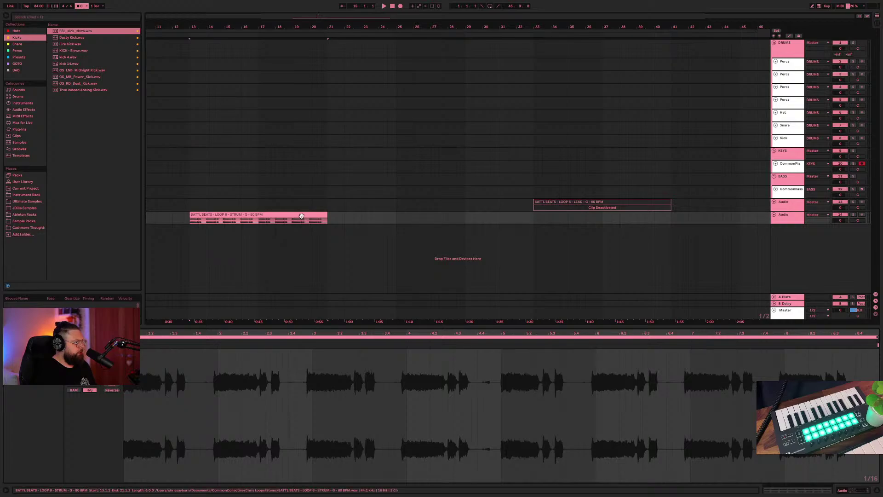
{"action": "key", "text": "super+l"}
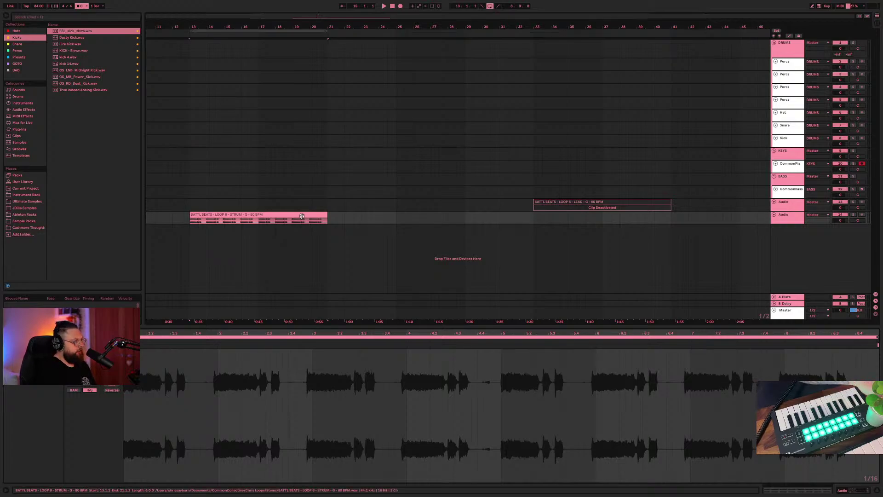
{"action": "key", "text": "space"}
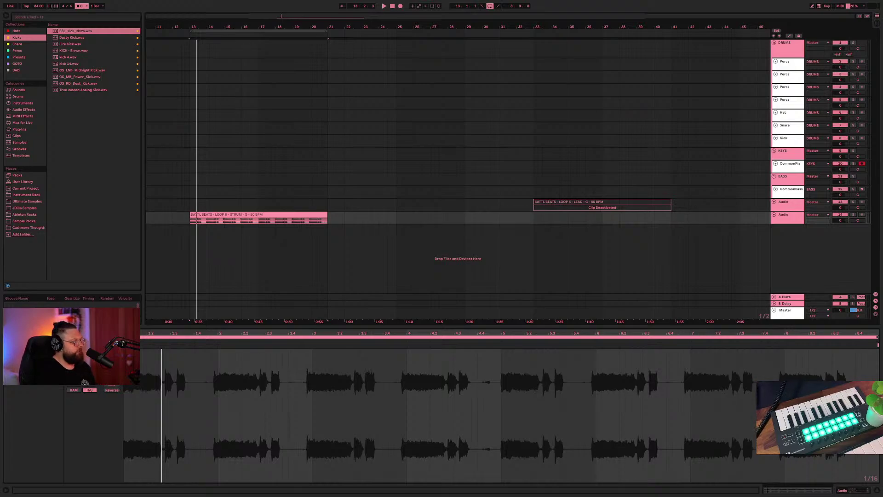
- Play the looped strum clip to listen to its groove, and stop playback
{"action": "left_click", "coordinate": [225, 213]}
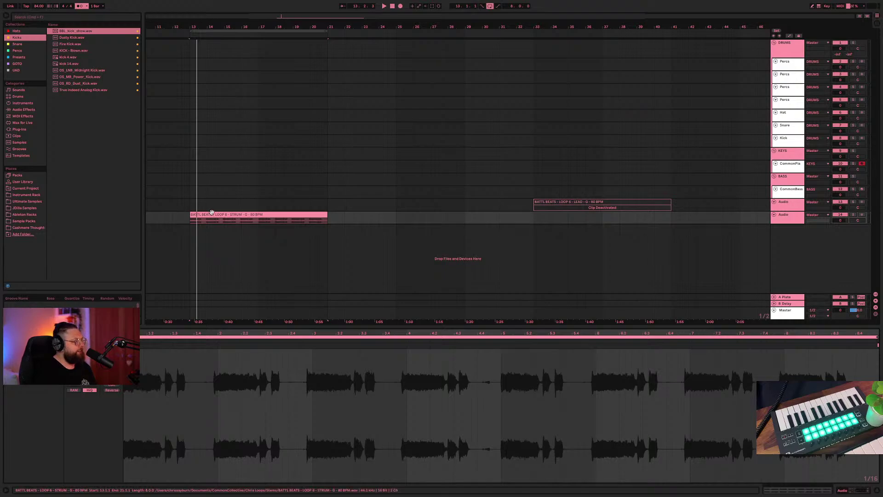
{"action": "left_click", "coordinate": [208, 214]}
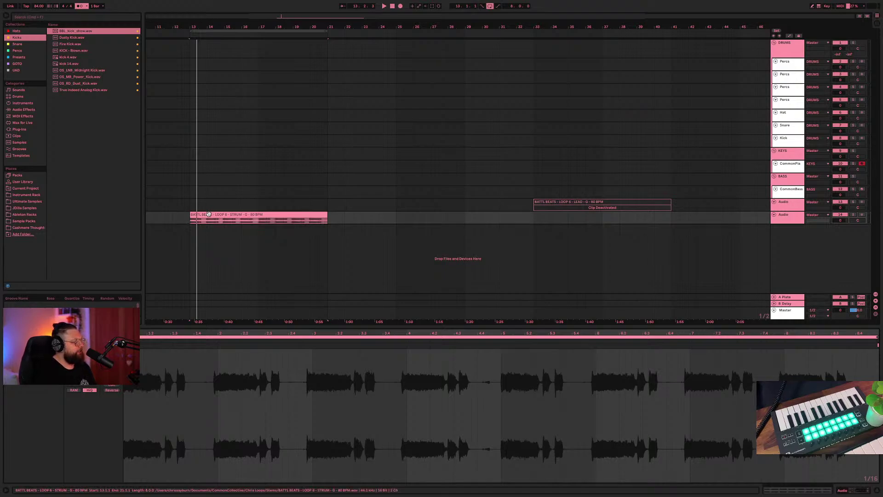
{"action": "key", "text": "space"}
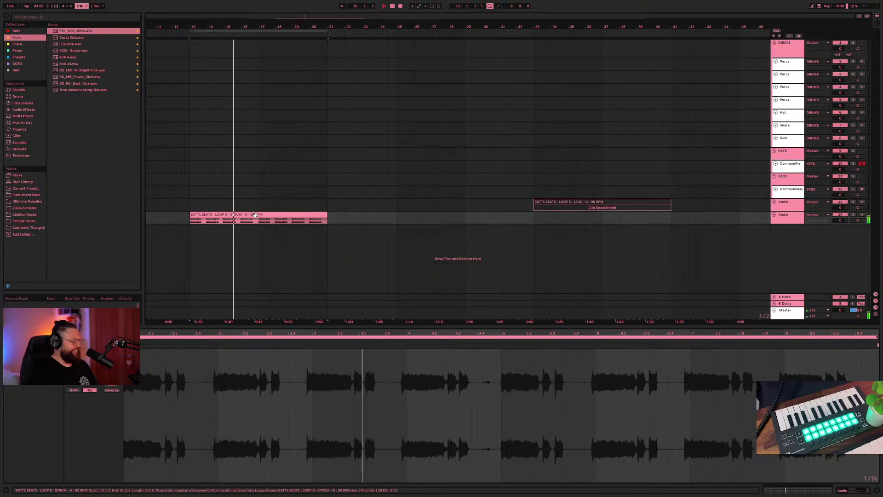
{"action": "key", "text": "space"}
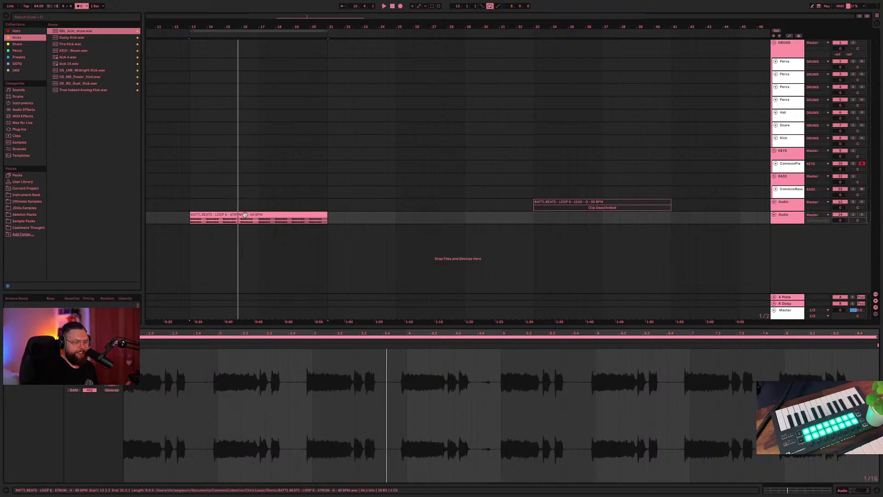
- Audition the kick samples in the Kicks collection one after another
{"action": "left_click", "coordinate": [72, 51]}
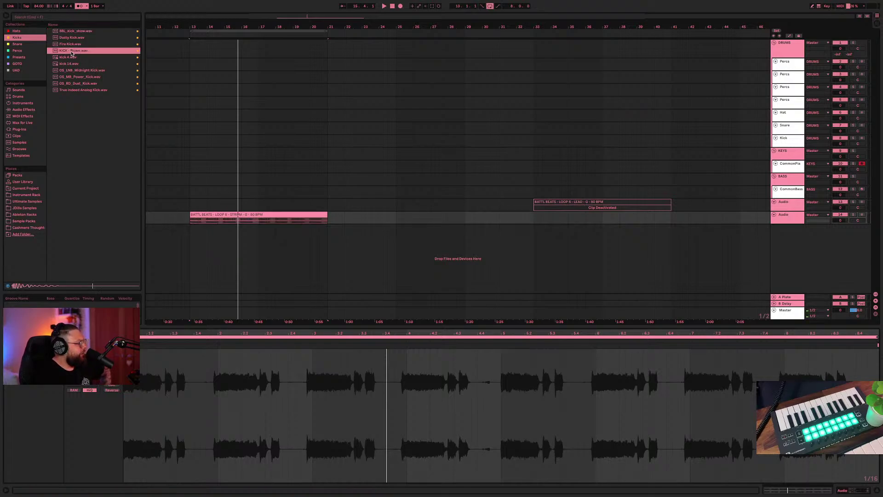
{"action": "key", "text": "Up"}
{"action": "key", "text": "Up"}
{"action": "key", "text": "Up"}
{"action": "key", "text": "Down"}
{"action": "key", "text": "Down"}
{"action": "key", "text": "Down"}
{"action": "key", "text": "Down"}
{"action": "key", "text": "Down"}
{"action": "key", "text": "Down"}
{"action": "key", "text": "Down"}
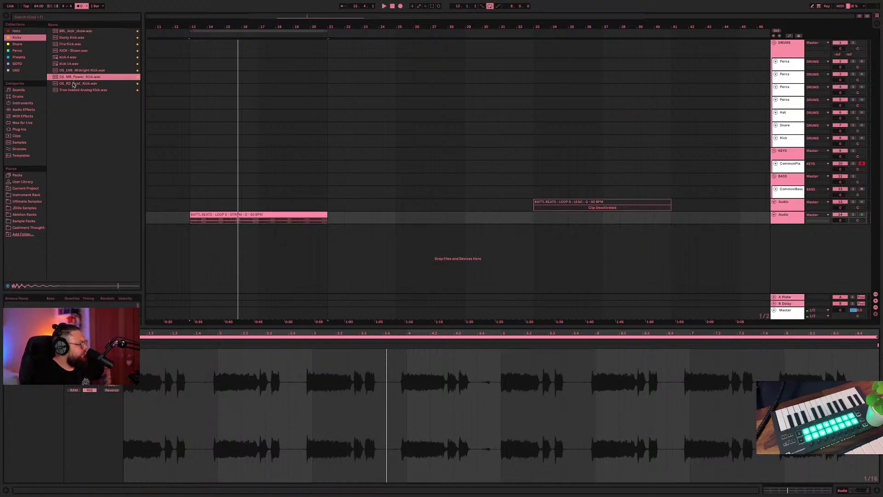
{"action": "key", "text": "Down"}
{"action": "key", "text": "Down"}
{"action": "key", "text": "Up"}
{"action": "key", "text": "Up"}
{"action": "key", "text": "Up"}
{"action": "key", "text": "Up"}
{"action": "key", "text": "Up"}
{"action": "key", "text": "Up"}
{"action": "key", "text": "Up"}
{"action": "key", "text": "Up"}
{"action": "key", "text": "Up"}
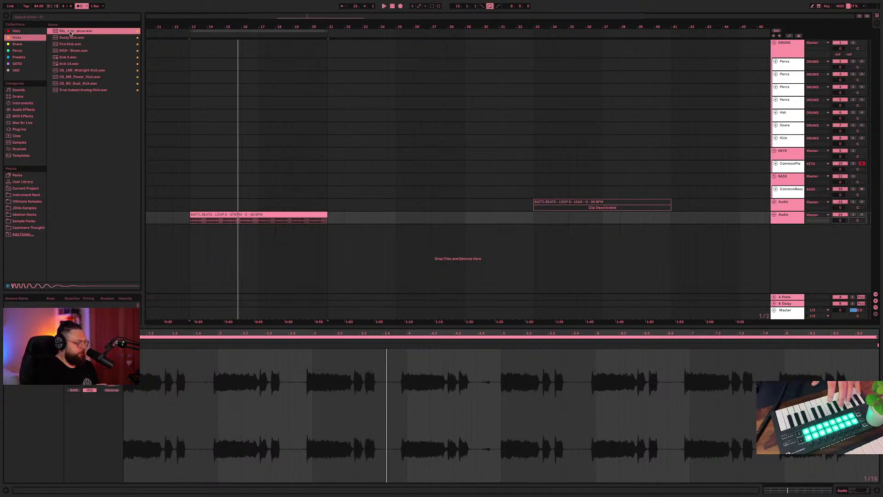
- Search all browser content for "drum" and add an empty Drum Rack on a new track below the audio tracks
{"action": "left_click", "coordinate": [24, 18]}
{"action": "type", "text": "dr"}
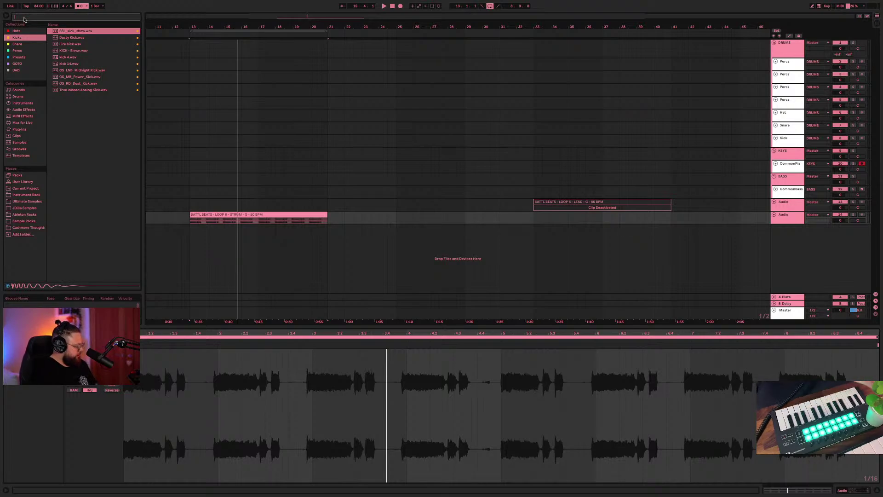
{"action": "type", "text": "um"}
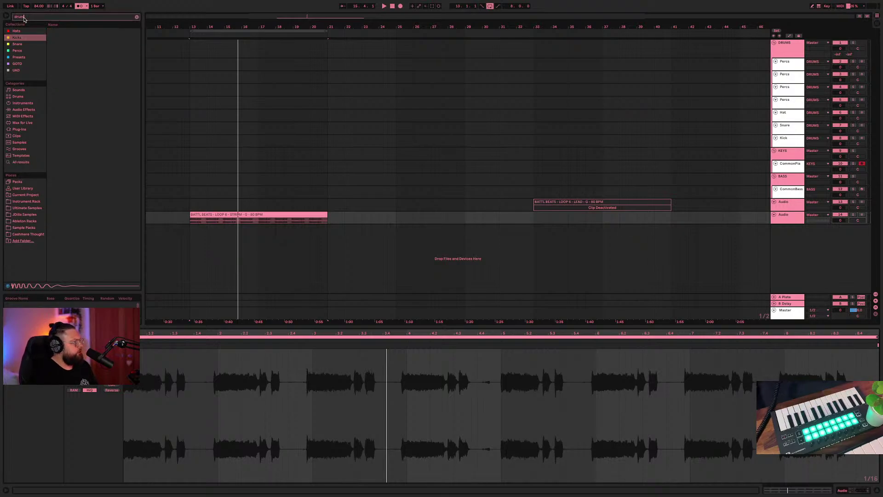
{"action": "left_click", "coordinate": [21, 162]}
{"action": "left_click_drag", "start_coordinate": [65, 39], "coordinate": [799, 241]}
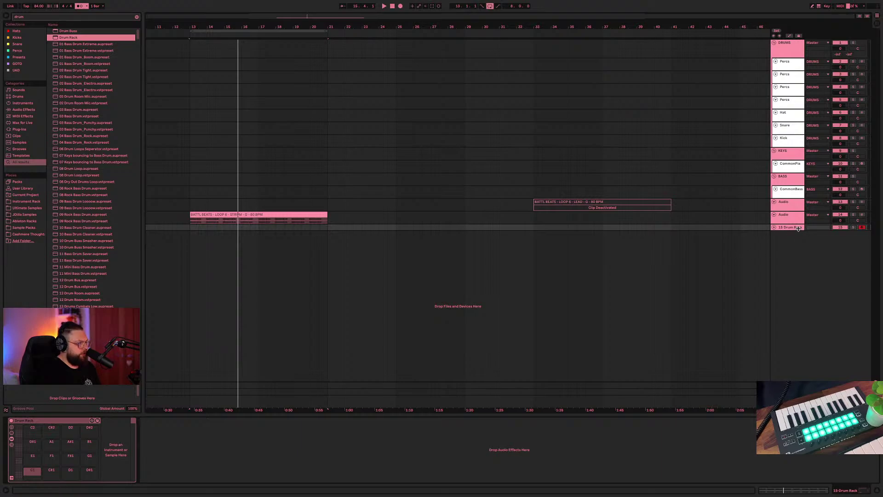
- Clear the browser search and load the first kick sample from the Kicks collection onto the Drum Rack's C1 pad
{"action": "left_click", "coordinate": [798, 229]}
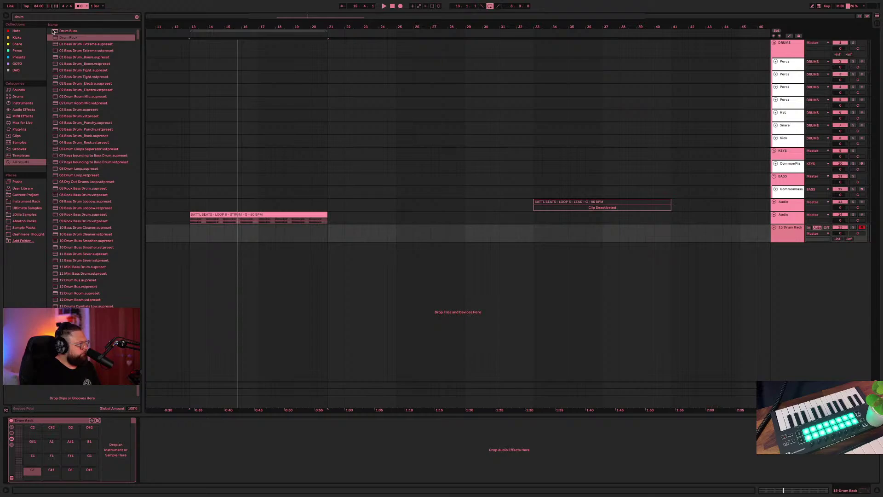
{"action": "left_click", "coordinate": [17, 30]}
{"action": "left_click", "coordinate": [17, 39]}
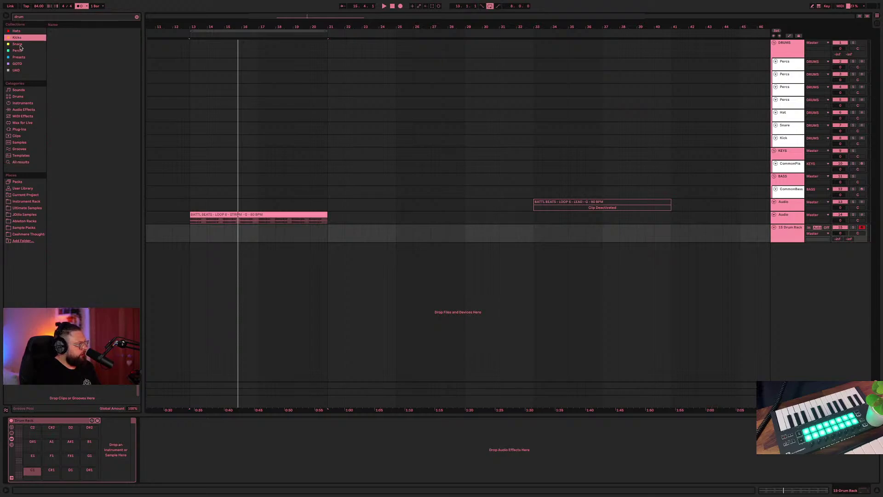
{"action": "left_click", "coordinate": [18, 45]}
{"action": "left_click", "coordinate": [20, 57]}
{"action": "left_click", "coordinate": [21, 143]}
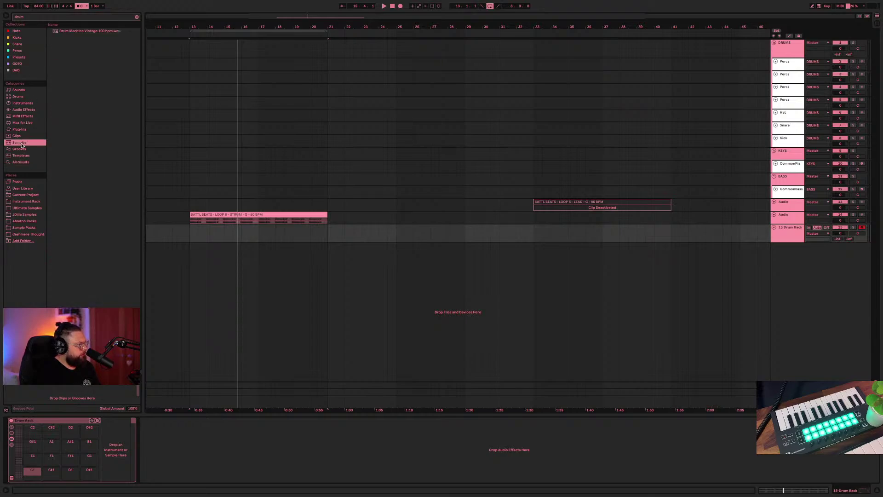
{"action": "left_click", "coordinate": [16, 50]}
{"action": "left_click", "coordinate": [17, 45]}
{"action": "left_click", "coordinate": [17, 38]}
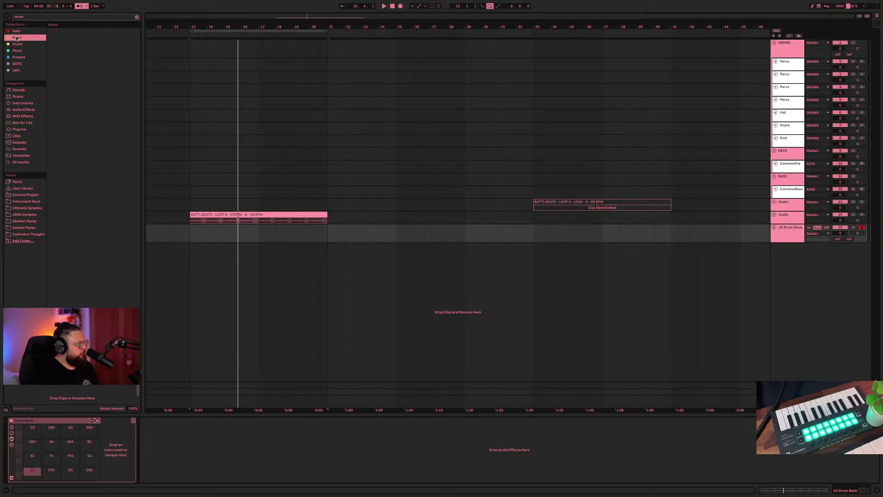
{"action": "left_click", "coordinate": [19, 33]}
{"action": "left_click", "coordinate": [19, 38]}
{"action": "left_click", "coordinate": [137, 17]}
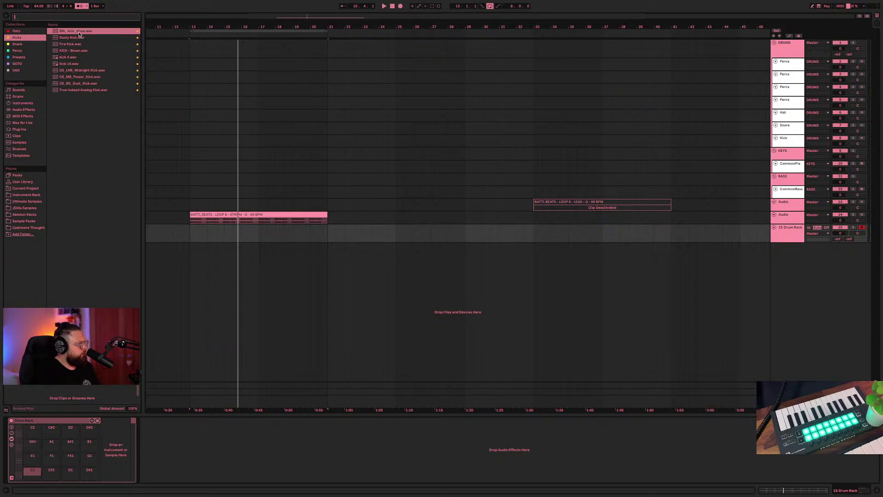
{"action": "left_click_drag", "start_coordinate": [79, 32], "coordinate": [31, 469]}
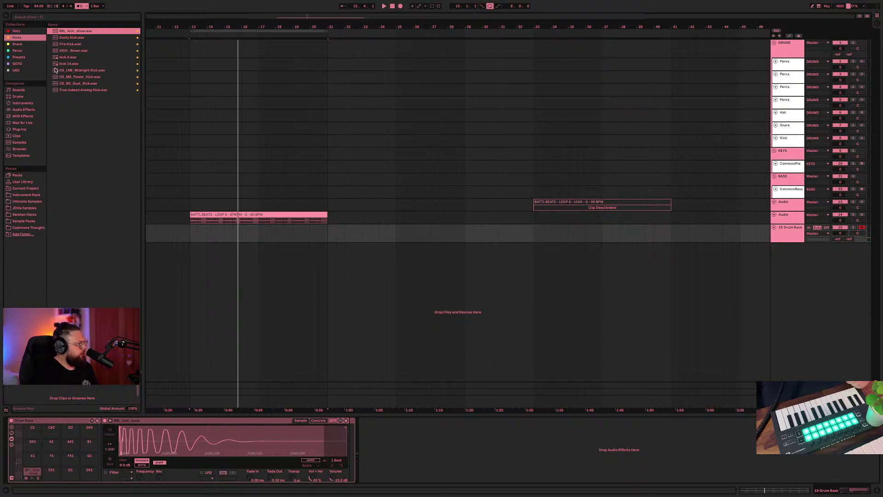
- Load rim 1.wav from the Snare collection onto pad F1 and the first Basement Hats sample onto pad F#1
{"action": "left_click", "coordinate": [22, 45]}
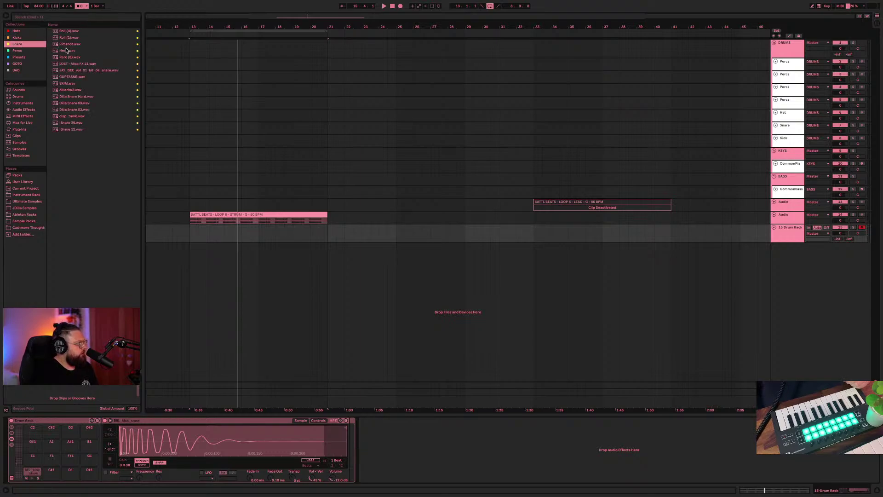
{"action": "left_click_drag", "start_coordinate": [67, 50], "coordinate": [53, 455]}
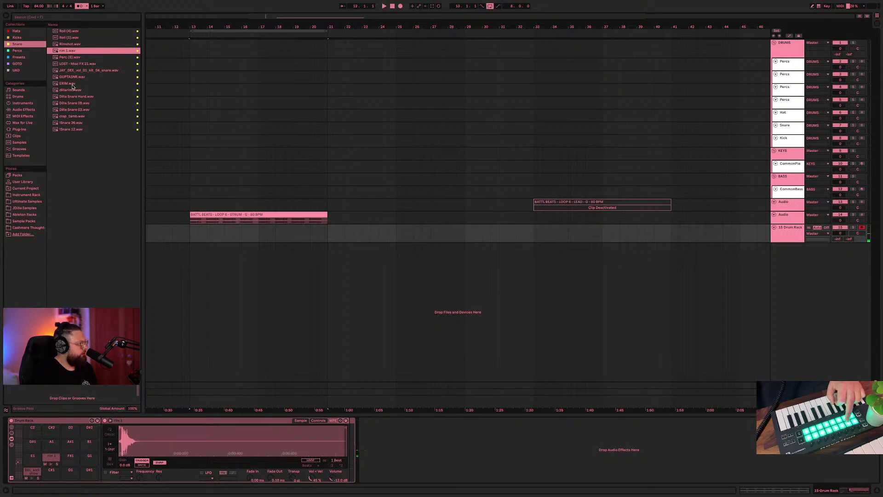
{"action": "left_click", "coordinate": [25, 32]}
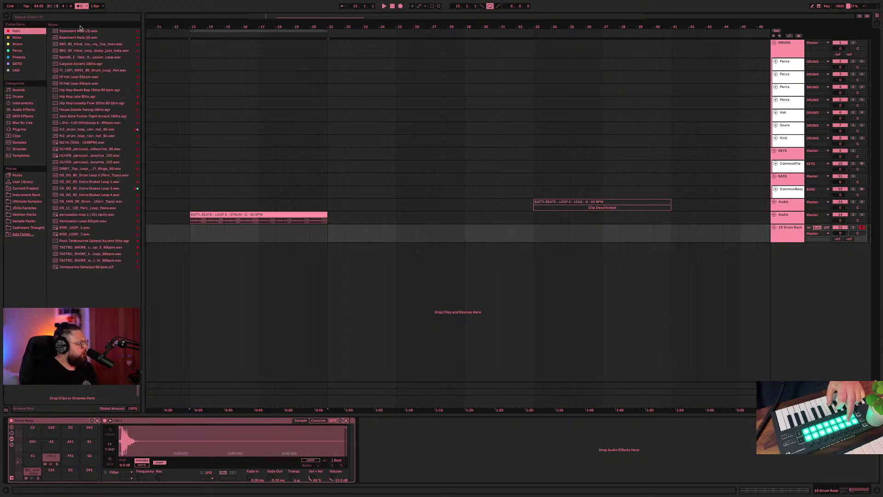
{"action": "left_click", "coordinate": [80, 30]}
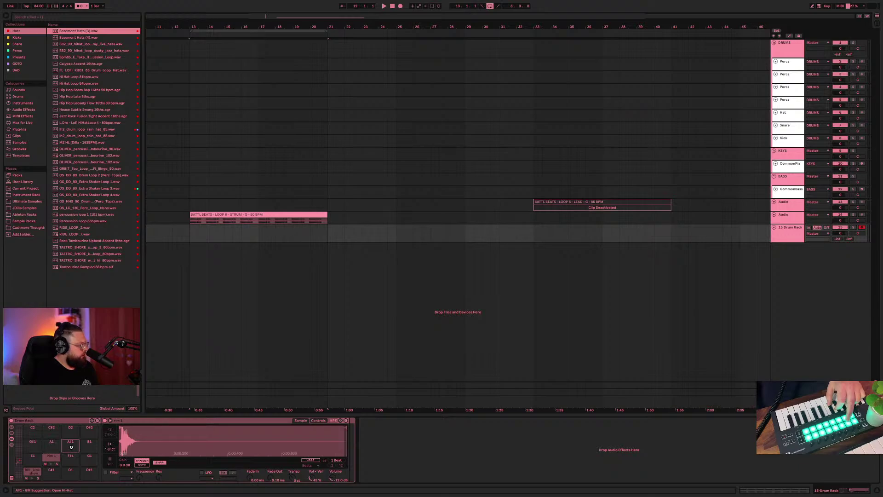
{"action": "left_click_drag", "start_coordinate": [71, 447], "coordinate": [70, 459]}
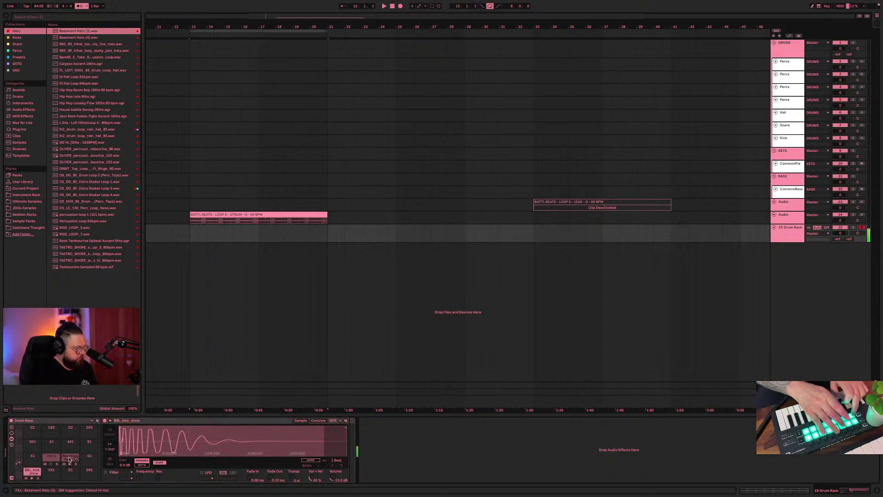
{"action": "left_click", "coordinate": [69, 458]}
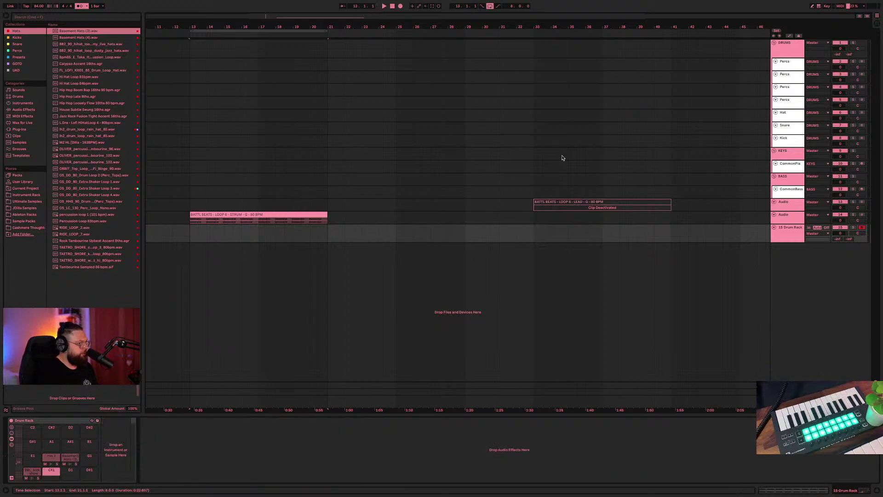
- Place the first kick sample from the Kicks collection on the Kick track at bar 13
{"action": "left_click", "coordinate": [22, 44]}
{"action": "left_click", "coordinate": [19, 52]}
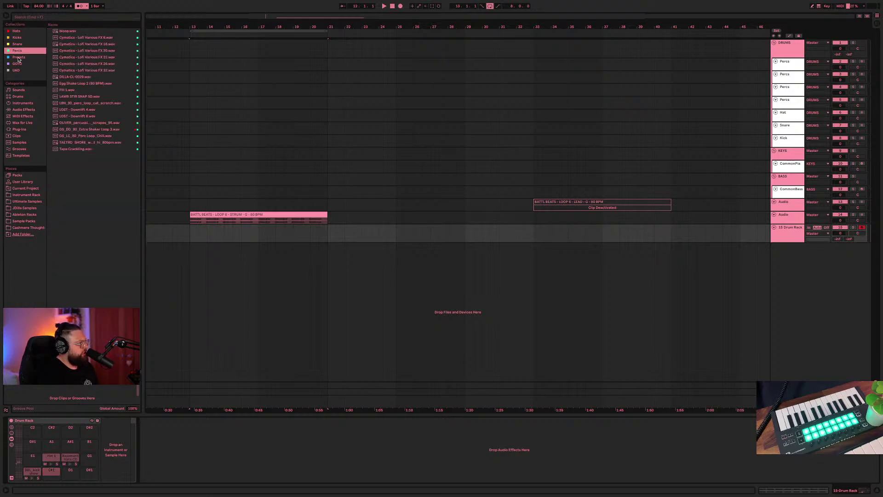
{"action": "left_click", "coordinate": [18, 57]}
{"action": "left_click", "coordinate": [20, 51]}
{"action": "left_click", "coordinate": [20, 39]}
{"action": "left_click", "coordinate": [71, 31]}
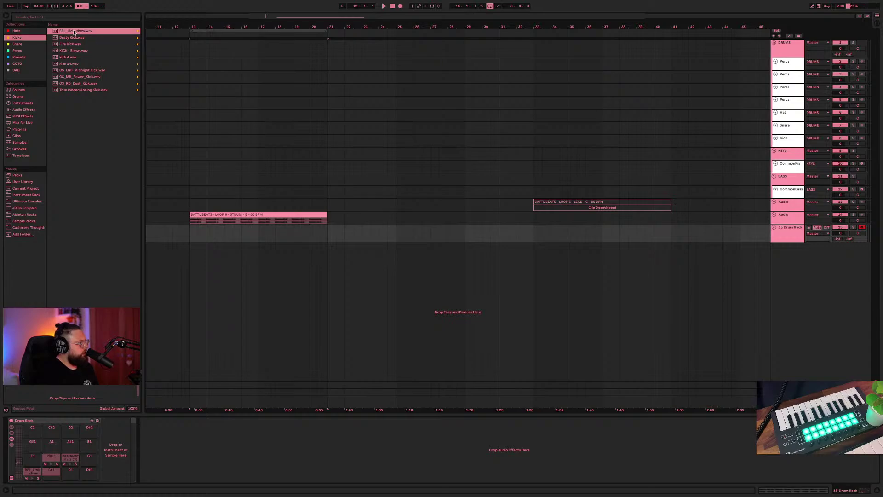
{"action": "left_click_drag", "start_coordinate": [71, 32], "coordinate": [191, 141]}
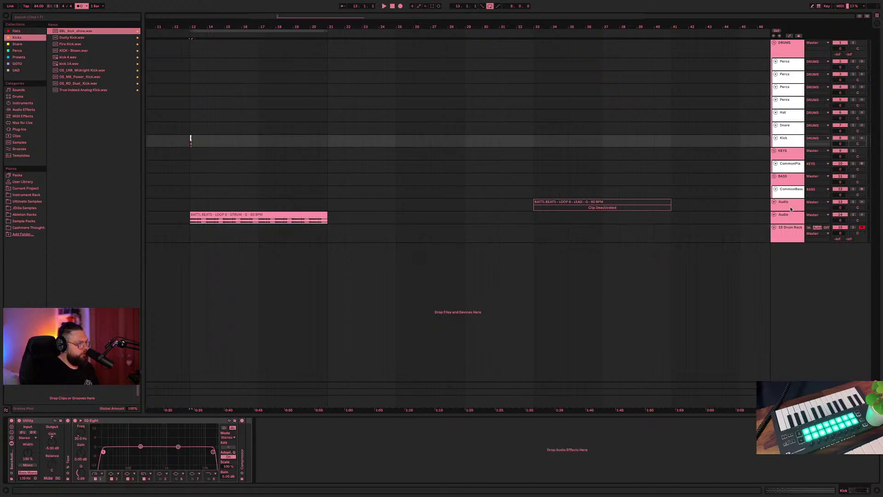
- Move both audio tracks below the Kick track, outside the DRUMS group, with the strum track above the lead track
{"action": "left_click_drag", "start_coordinate": [788, 205], "coordinate": [781, 144]}
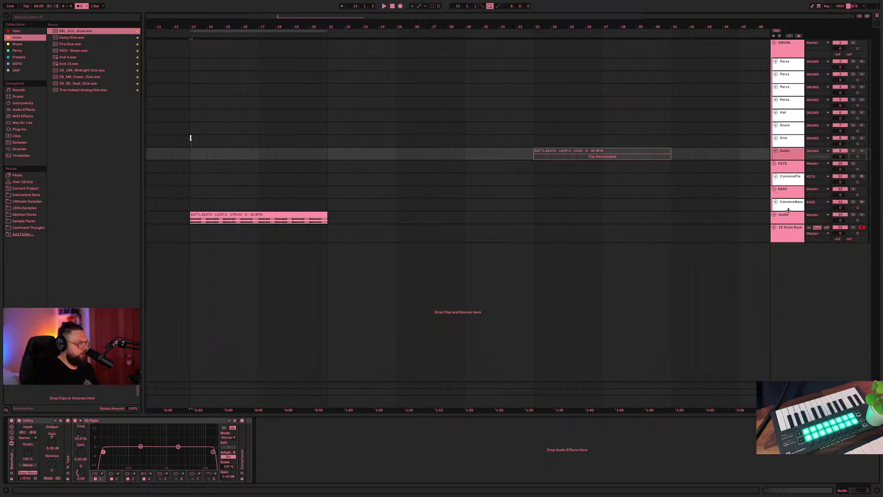
{"action": "left_click_drag", "start_coordinate": [789, 219], "coordinate": [778, 162]}
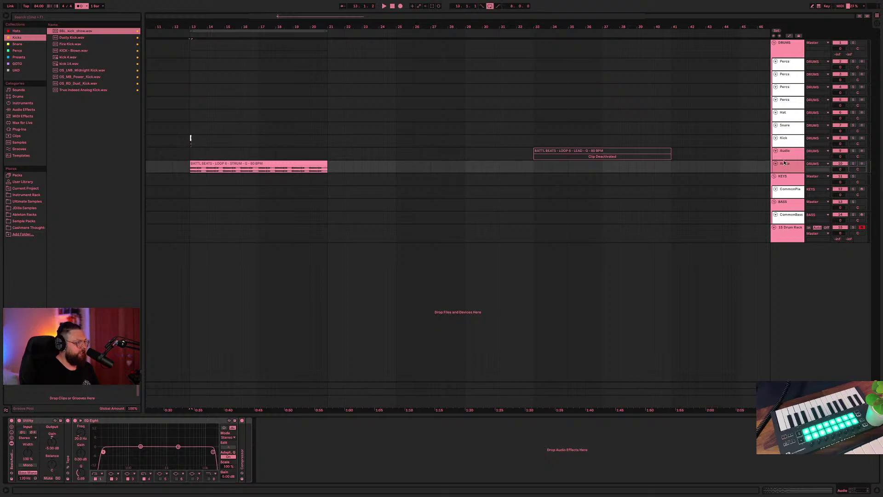
{"action": "left_click_drag", "start_coordinate": [784, 162], "coordinate": [773, 178]}
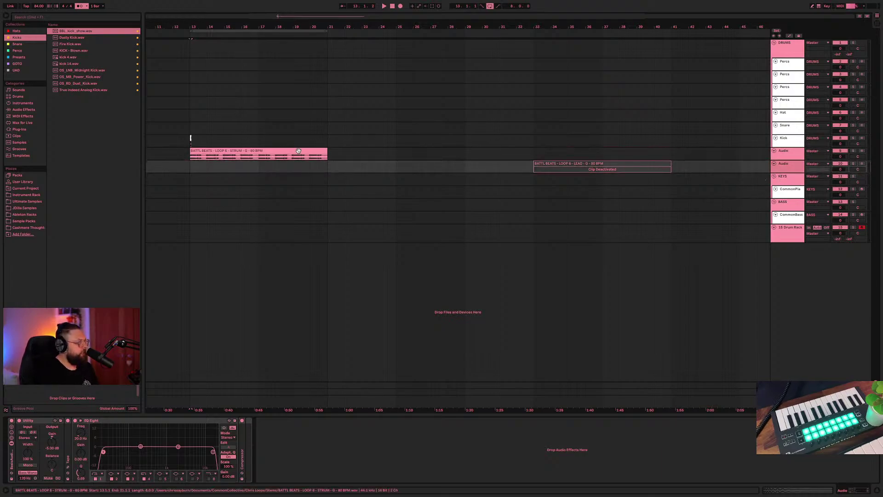
- Play the arrangement briefly from bar 13, and stop playback
{"action": "key", "text": "space"}
{"action": "key", "text": "space"}
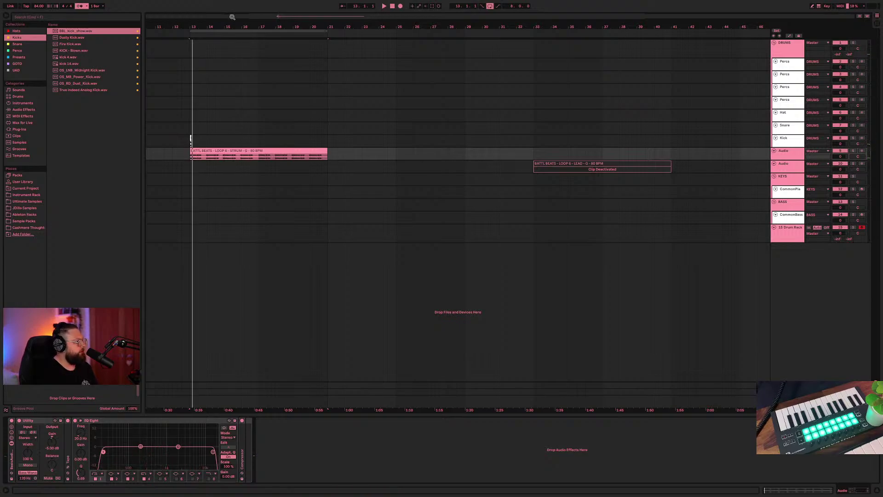
{"action": "key", "text": "z"}
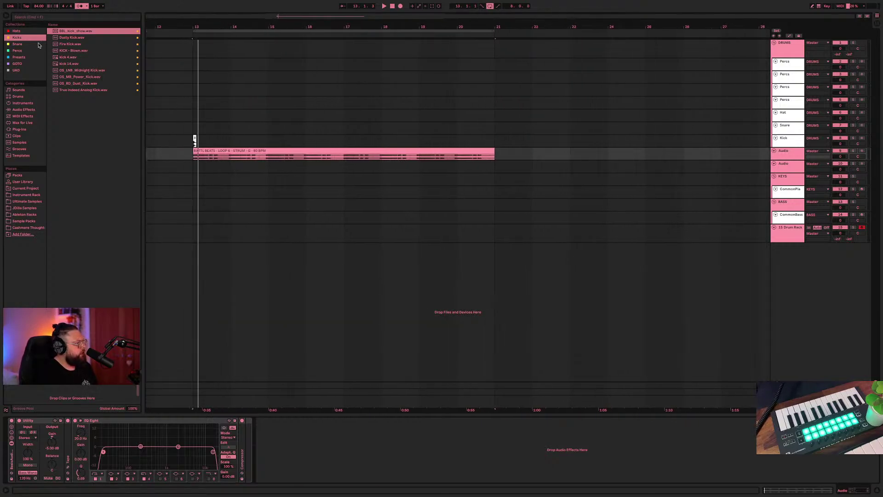
- Audition the snare samples in the Snare collection and place Dilla Snare 03.wav on the Snare track at 13.2
{"action": "left_click", "coordinate": [17, 44]}
{"action": "left_click", "coordinate": [80, 84]}
{"action": "left_click", "coordinate": [75, 103]}
{"action": "left_click", "coordinate": [75, 97]}
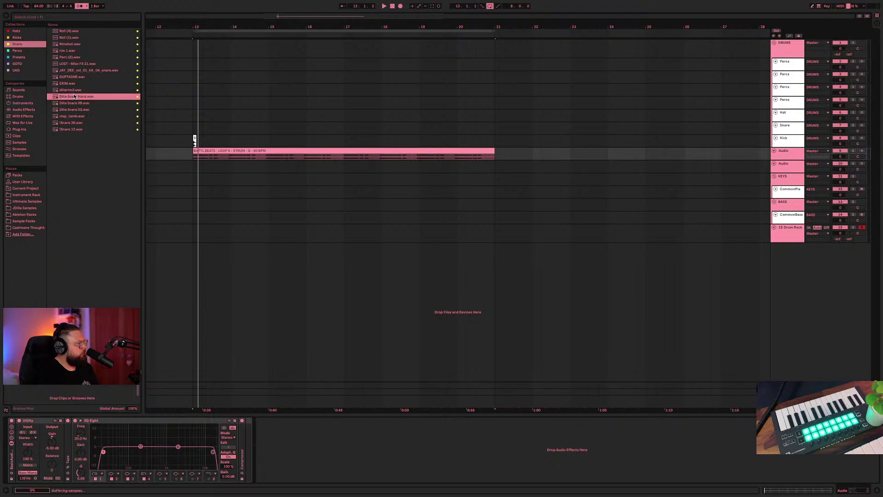
{"action": "left_click", "coordinate": [75, 103]}
{"action": "left_click", "coordinate": [76, 110]}
{"action": "left_click", "coordinate": [75, 103]}
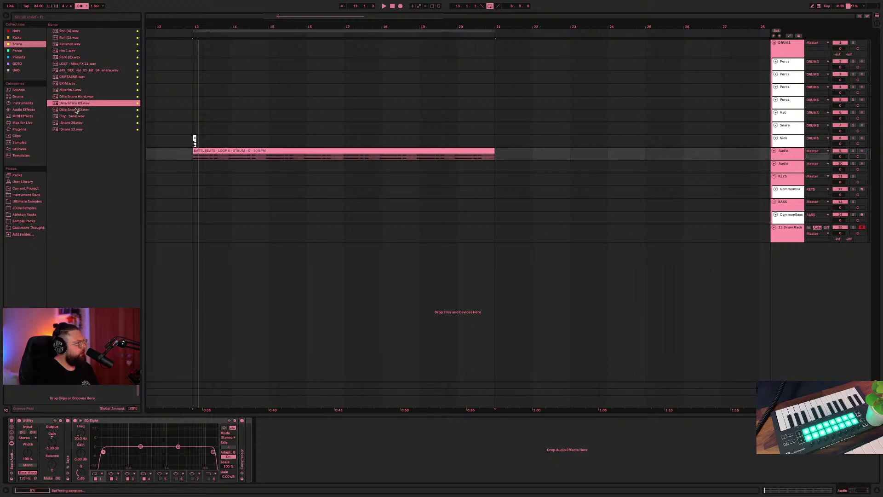
{"action": "left_click", "coordinate": [76, 110]}
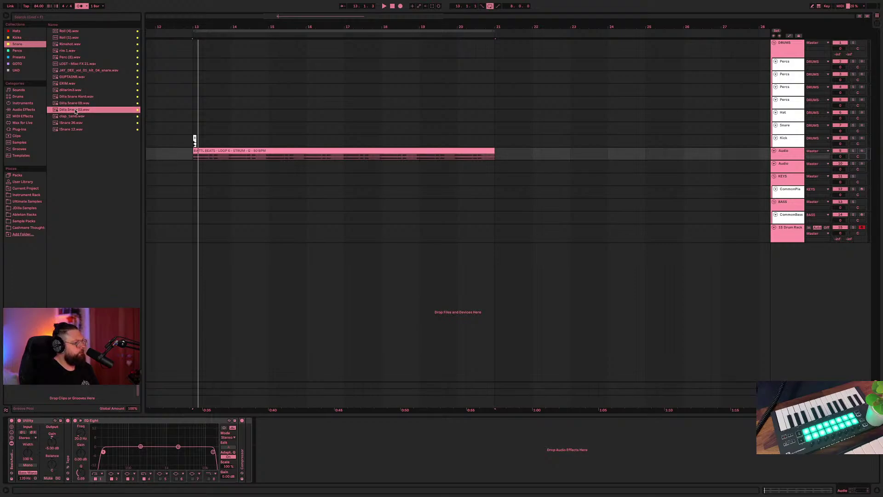
{"action": "left_click_drag", "start_coordinate": [76, 111], "coordinate": [205, 125]}
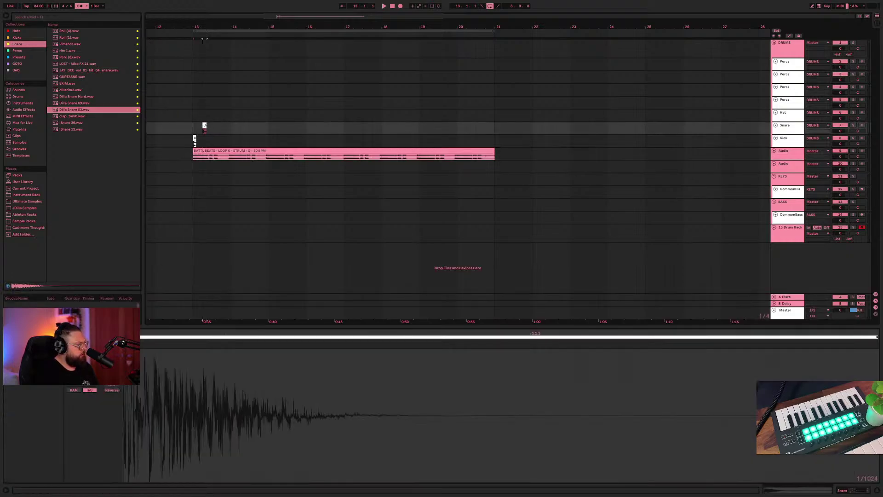
- Play the kick and snare hits against the strum loop several times, restarting and stopping playback
{"action": "key", "text": "space"}
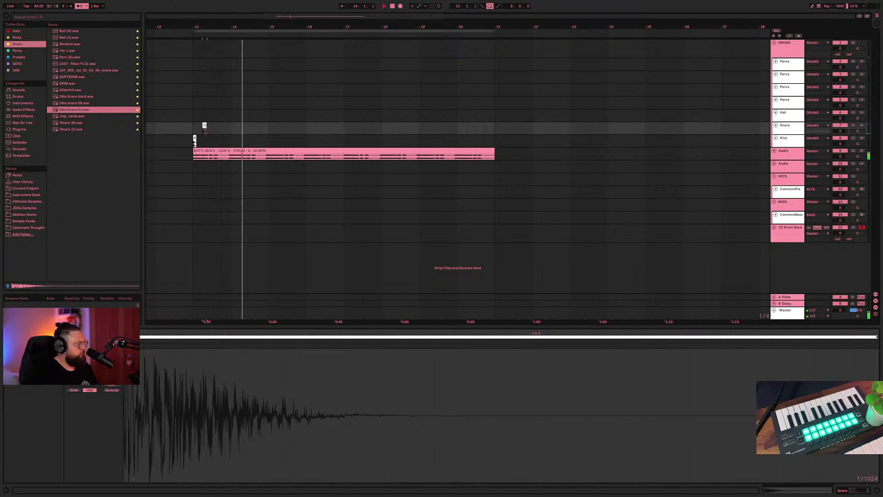
{"action": "key", "text": "space"}
{"action": "key", "text": "space"}
{"action": "key", "text": "space"}
{"action": "key", "text": "space"}
{"action": "key", "text": "space"}
{"action": "key", "text": "space"}
{"action": "key", "text": "space"}
{"action": "key", "text": "space"}
{"action": "key", "text": "space"}
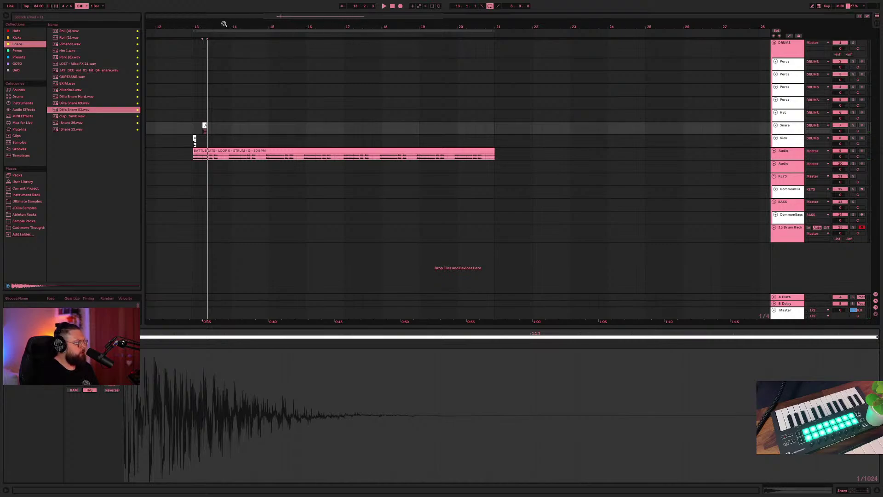
- Examine how the kick and snare clips line up with the strum clip and the beat grid around bar 13
{"action": "left_click_drag", "start_coordinate": [224, 23], "coordinate": [224, 58]}
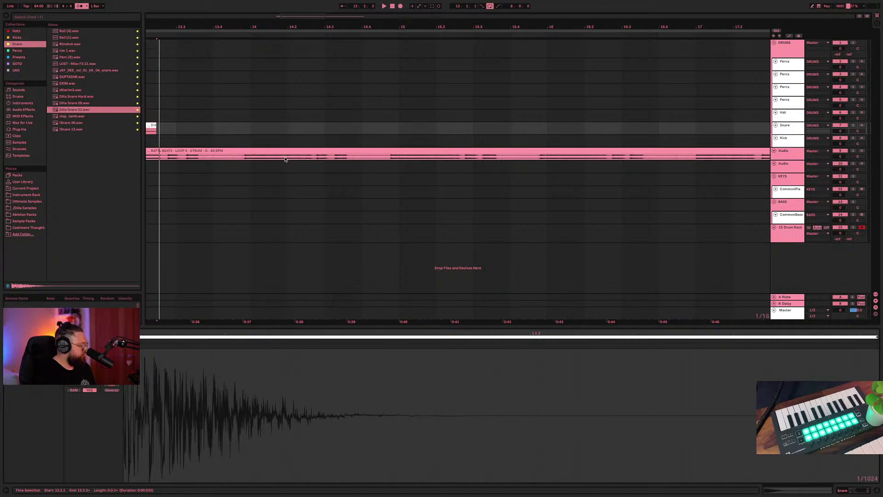
{"action": "scroll", "coordinate": [285, 159], "scroll_direction": "left", "scroll_amount": 8}
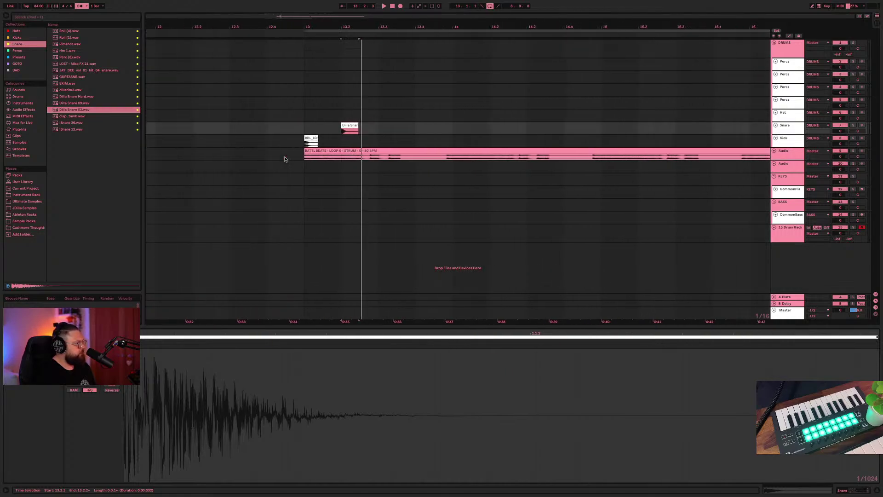
{"action": "scroll", "coordinate": [285, 159], "scroll_direction": "left", "scroll_amount": 7}
{"action": "scroll", "coordinate": [284, 160], "scroll_direction": "right", "scroll_amount": 5}
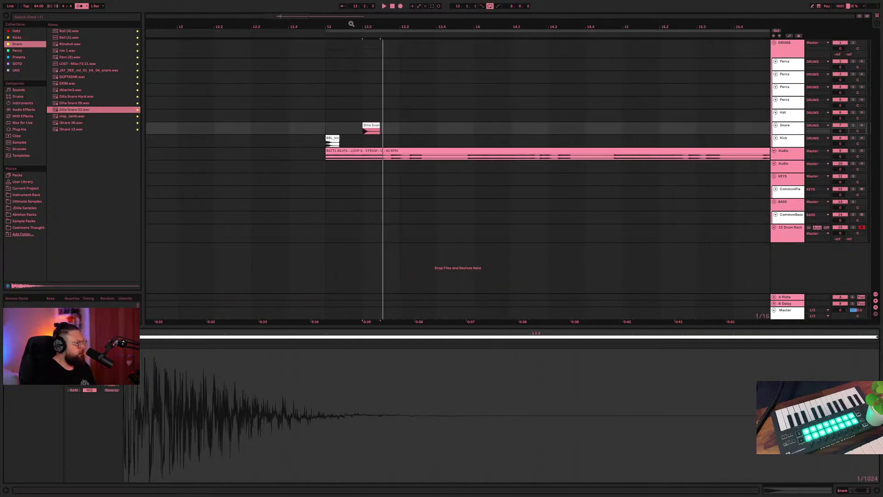
{"action": "left_click_drag", "start_coordinate": [351, 25], "coordinate": [349, 27]}
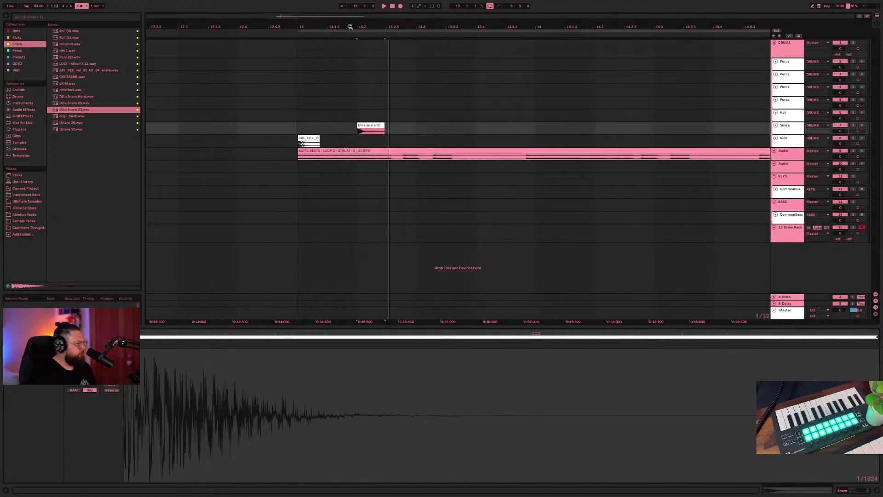
{"action": "left_click", "coordinate": [304, 137]}
{"action": "key", "text": "z"}
{"action": "key", "text": "minus"}
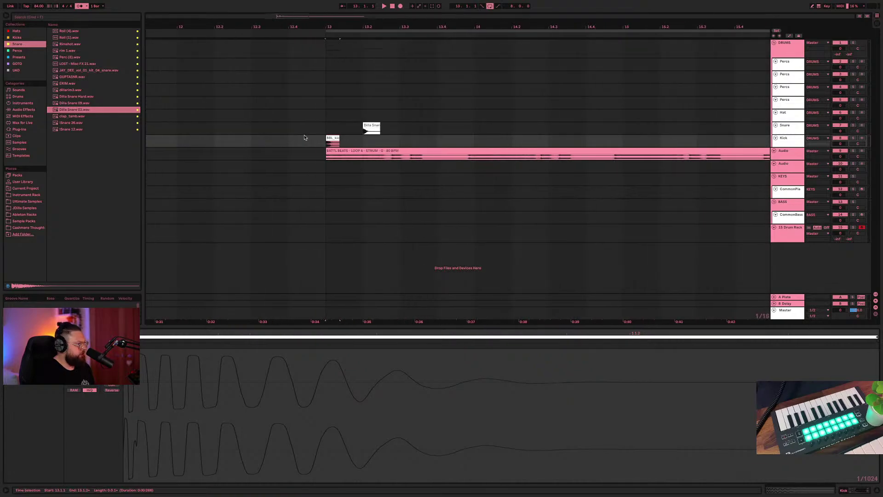
{"action": "key", "text": "minus"}
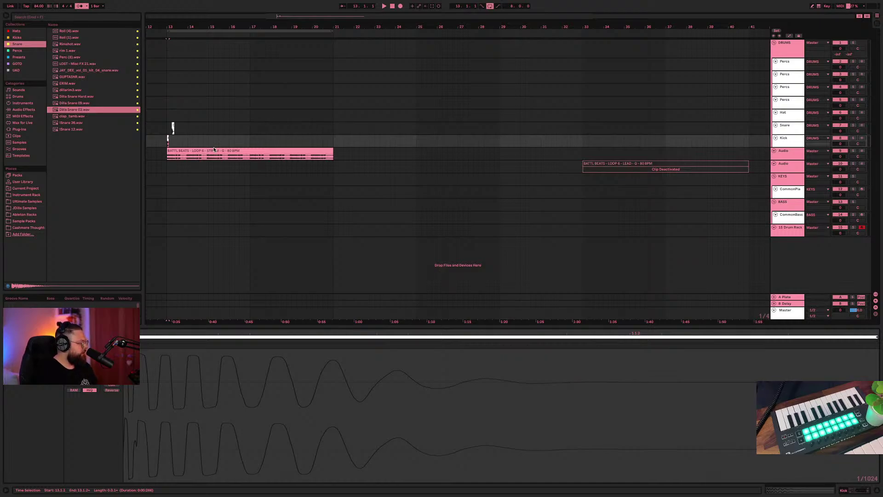
{"action": "key", "text": "minus"}
{"action": "key", "text": "plus"}
{"action": "key", "text": "plus"}
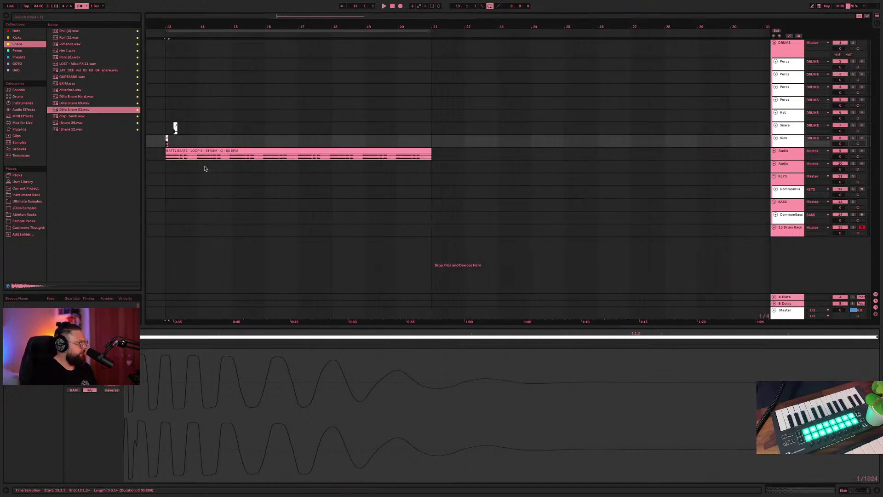
{"action": "scroll", "coordinate": [200, 216], "scroll_direction": "left", "scroll_amount": 1}
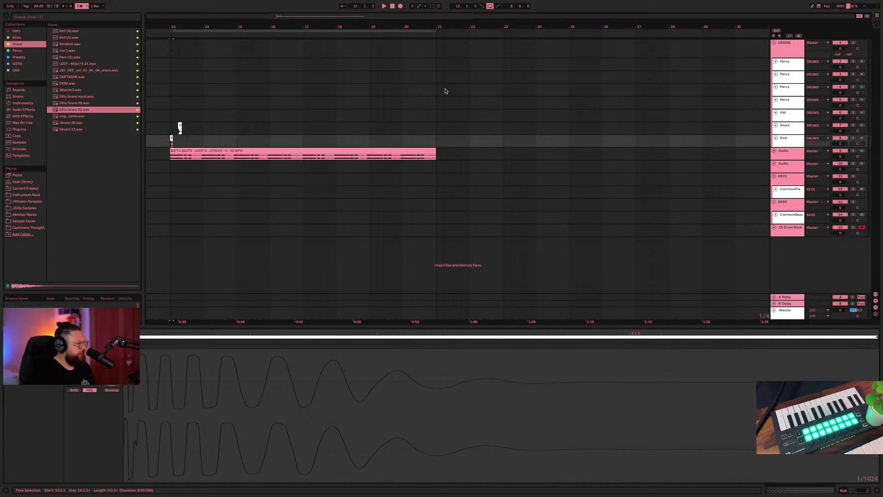
{"action": "scroll", "coordinate": [178, 232], "scroll_direction": "left", "scroll_amount": 3}
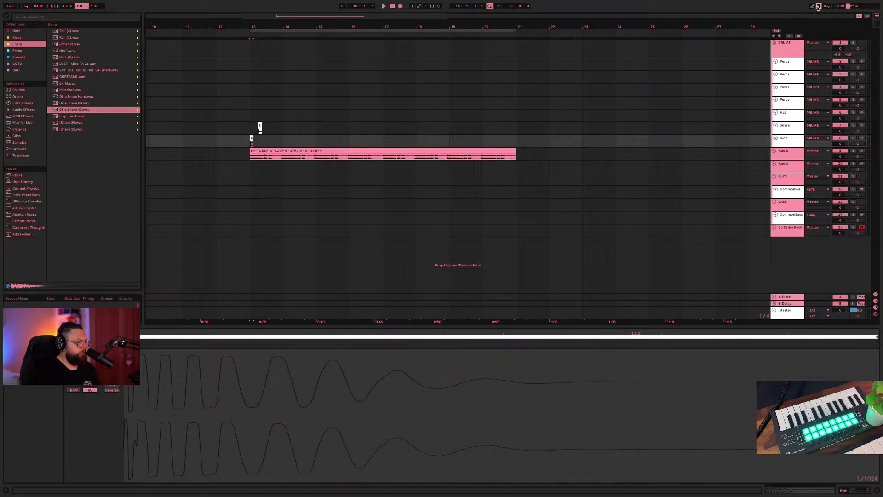
- Open the Drum Rack track's devices and audition its kick and other sample pads by playing them live
{"action": "left_click", "coordinate": [803, 230]}
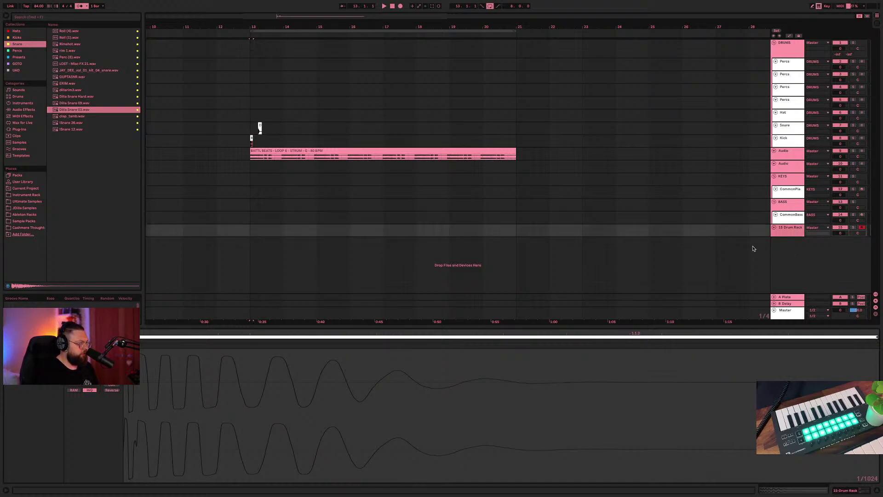
{"action": "left_click", "coordinate": [791, 237]}
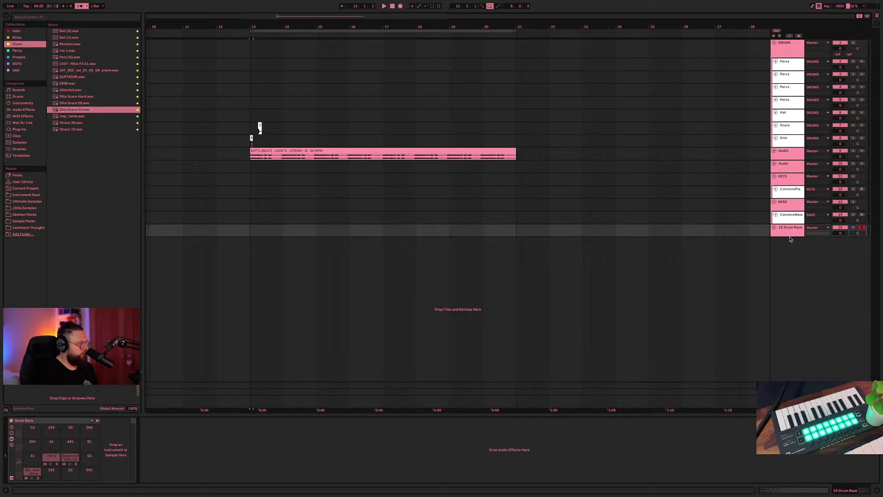
{"action": "key", "text": "z"}
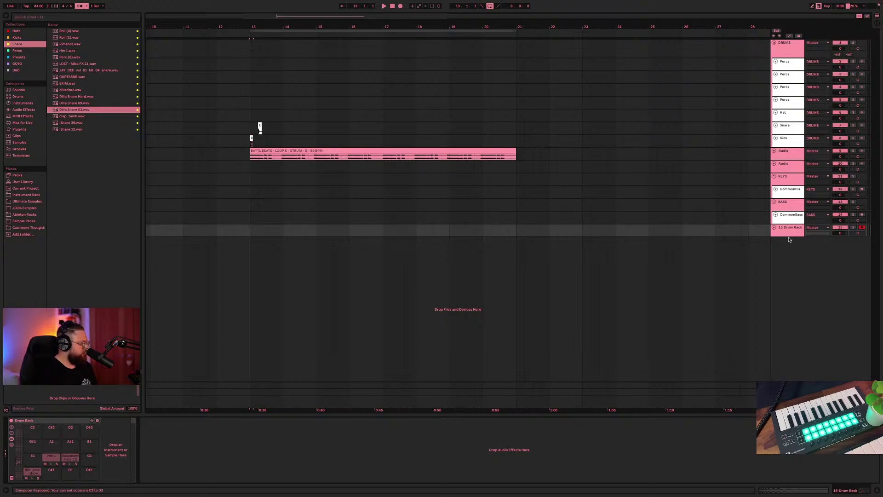
{"action": "key", "text": "e"}
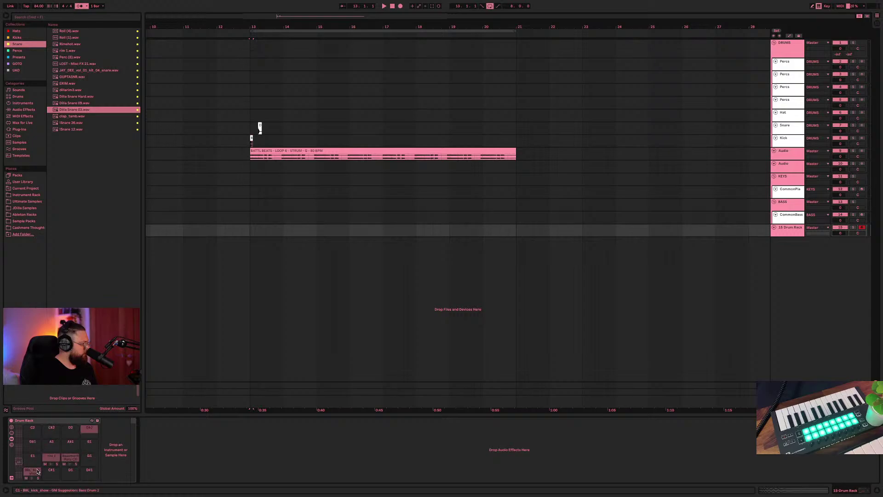
{"action": "key", "text": "s"}
{"action": "key", "text": "z"}
{"action": "key", "text": "s"}
{"action": "key", "text": "d"}
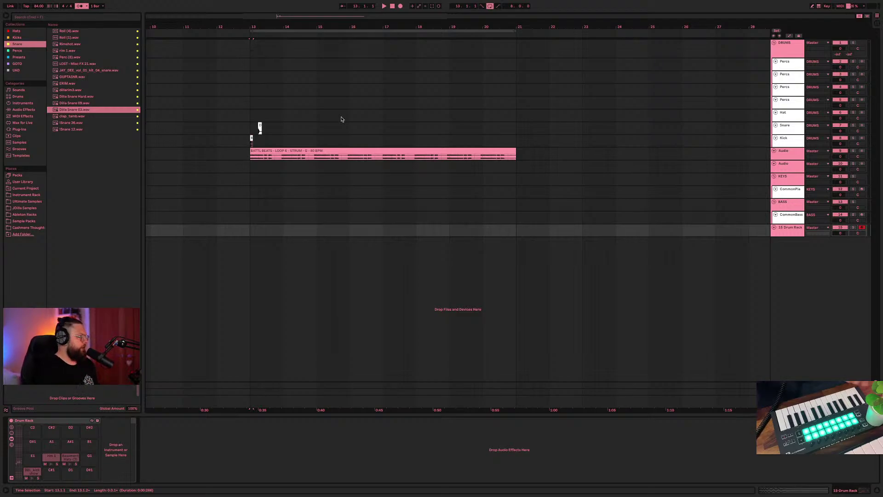
- Play the strum loop with the drums from bar 13 and lower the volumes of the DRUMS group and the strum track
{"action": "left_click", "coordinate": [281, 149]}
{"action": "key", "text": "space"}
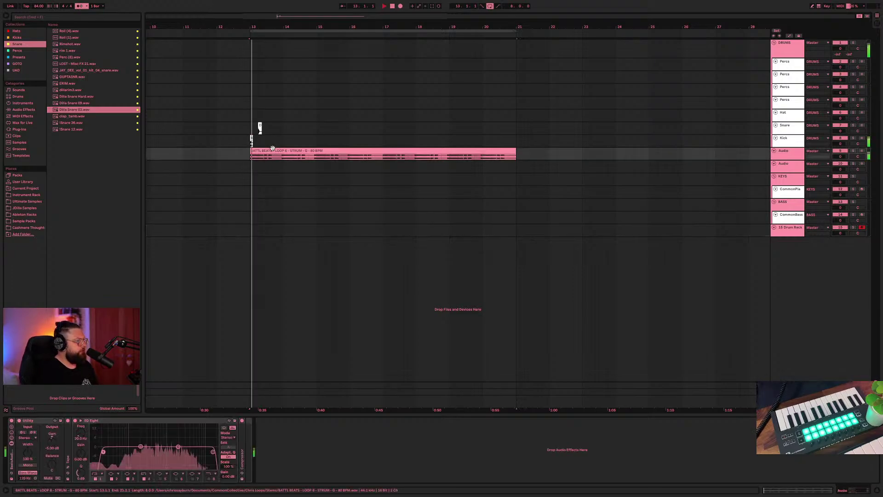
{"action": "left_click_drag", "start_coordinate": [510, 26], "coordinate": [511, 60]}
{"action": "key", "text": "space"}
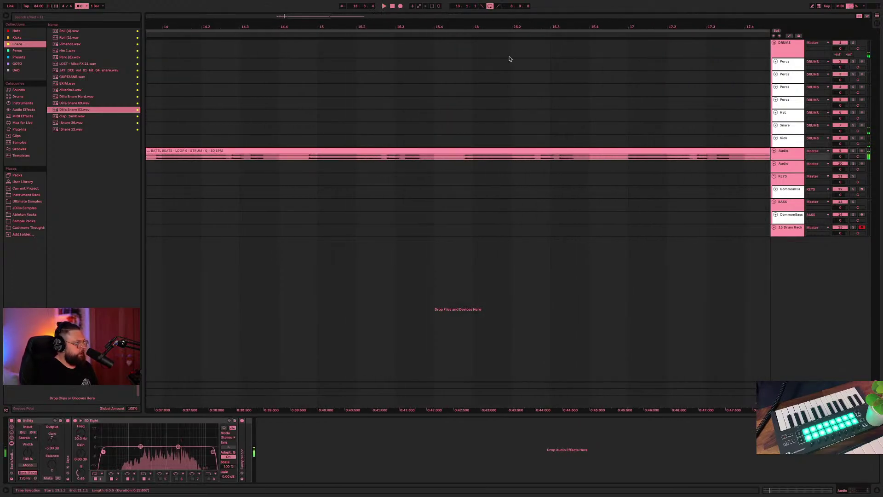
{"action": "scroll", "coordinate": [460, 126], "scroll_direction": "left", "scroll_amount": 5}
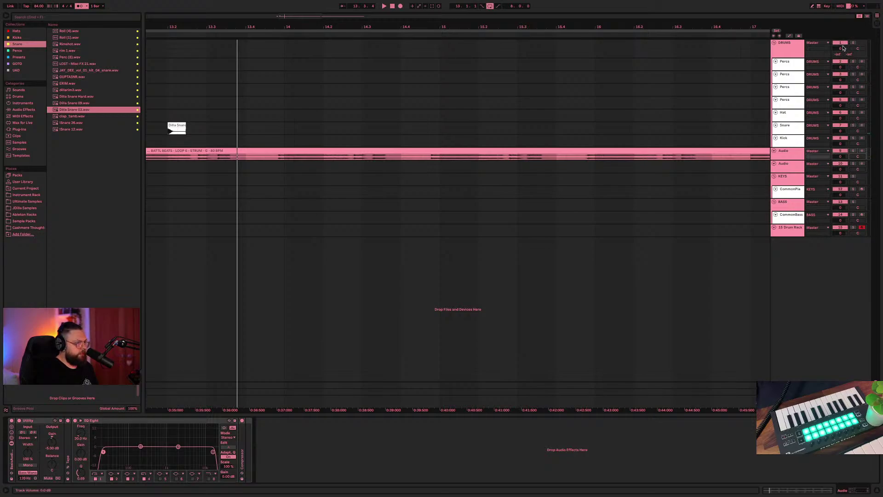
{"action": "left_click_drag", "start_coordinate": [844, 48], "coordinate": [844, 56]}
{"action": "key", "text": "space"}
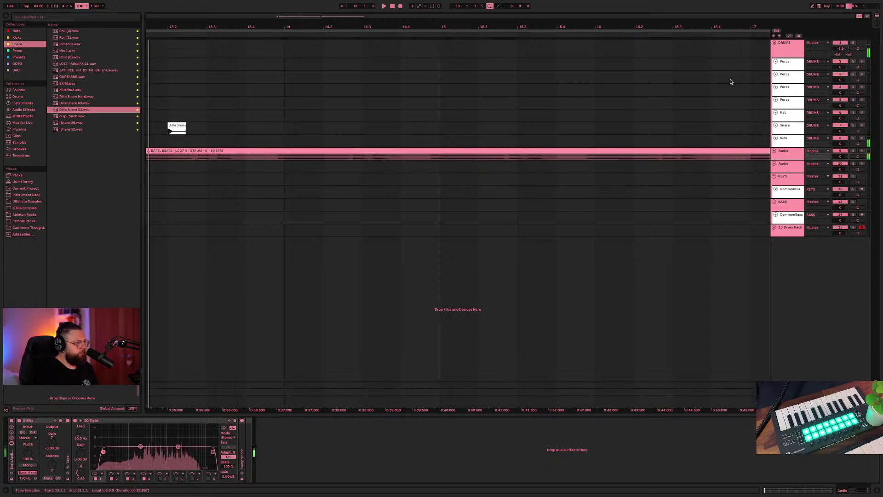
{"action": "scroll", "coordinate": [385, 187], "scroll_direction": "left", "scroll_amount": 3}
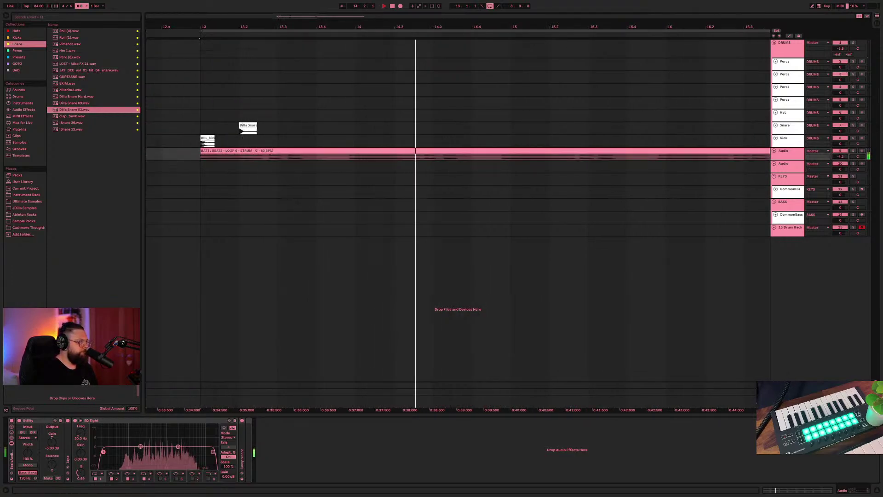
{"action": "left_click", "coordinate": [212, 144]}
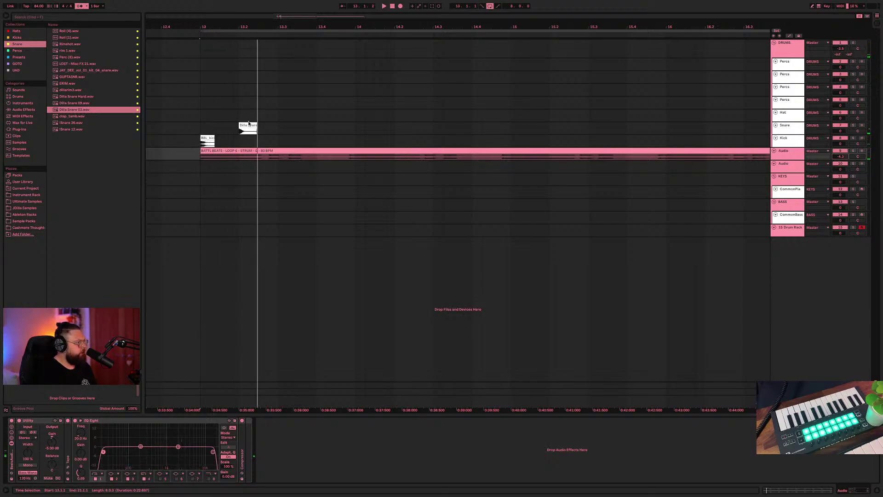
- Duplicate the snare clip, place the copy at 13.4, and play the pattern from bar 13
{"action": "left_click", "coordinate": [248, 124]}
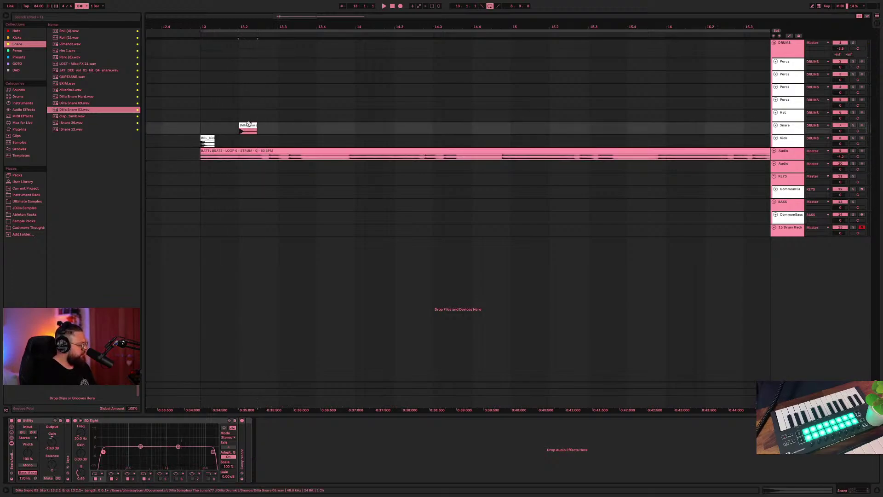
{"action": "key", "text": "super+d"}
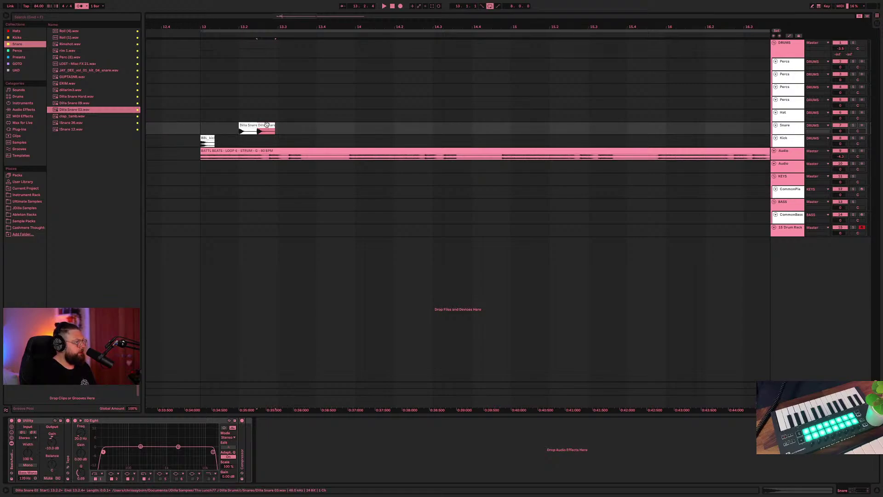
{"action": "left_click_drag", "start_coordinate": [267, 124], "coordinate": [327, 125]}
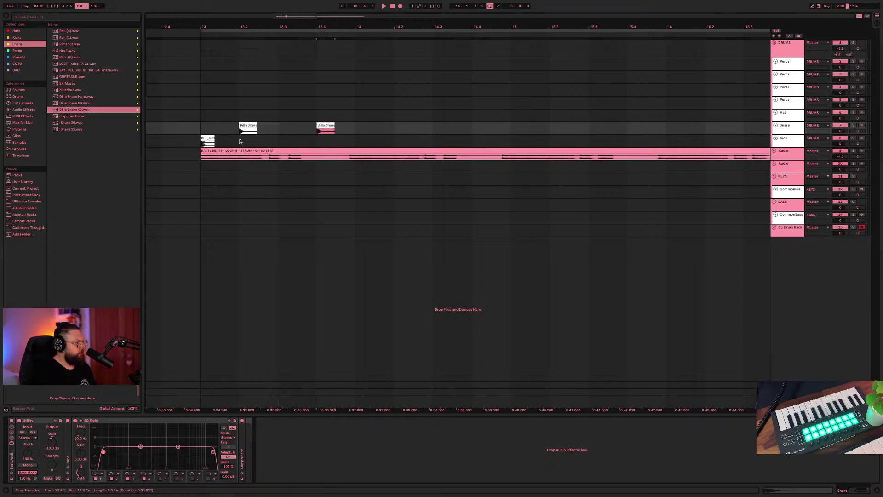
{"action": "left_click", "coordinate": [201, 131]}
{"action": "key", "text": "space"}
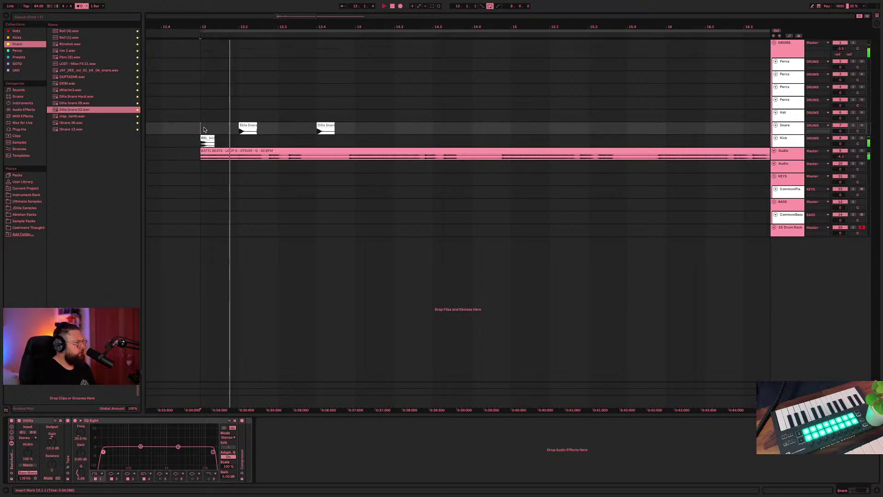
{"action": "key", "text": "space"}
- Try the second snare hit half a beat before 13.4, play it from bar 13, and return the clip to 13.4
{"action": "left_click_drag", "start_coordinate": [324, 130], "coordinate": [305, 132]}
{"action": "left_click", "coordinate": [202, 130]}
{"action": "key", "text": "space"}
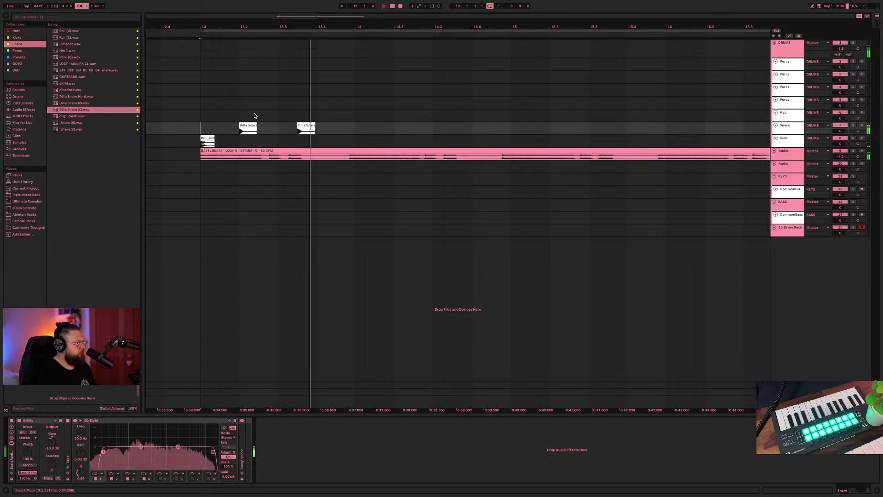
{"action": "key", "text": "space"}
{"action": "left_click_drag", "start_coordinate": [307, 124], "coordinate": [326, 124]}
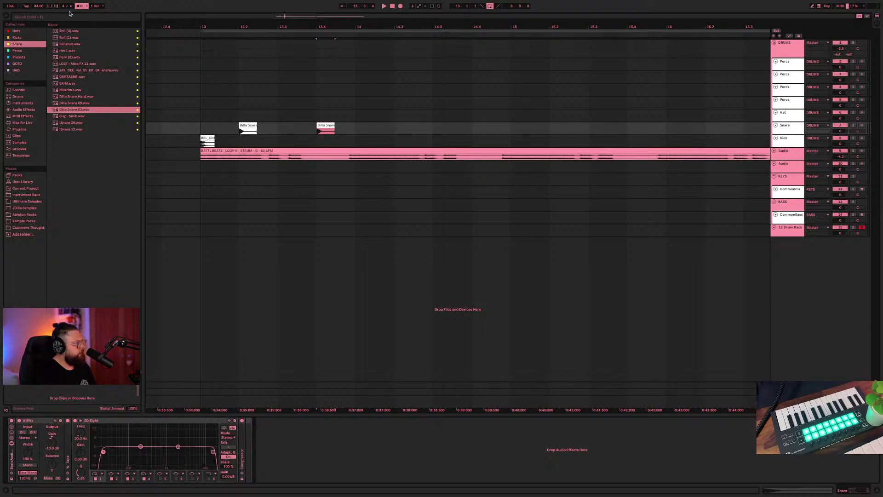
- Play the kick and the two snare hits against the strum loop from bar 13, and stop playback
{"action": "key", "text": "space"}
{"action": "left_click", "coordinate": [196, 128]}
{"action": "key", "text": "space"}
{"action": "key", "text": "space"}
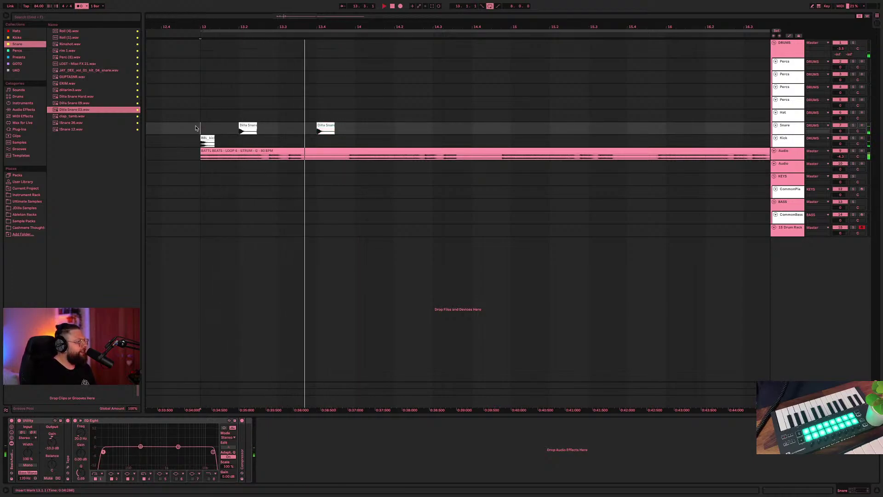
{"action": "key", "text": "space"}
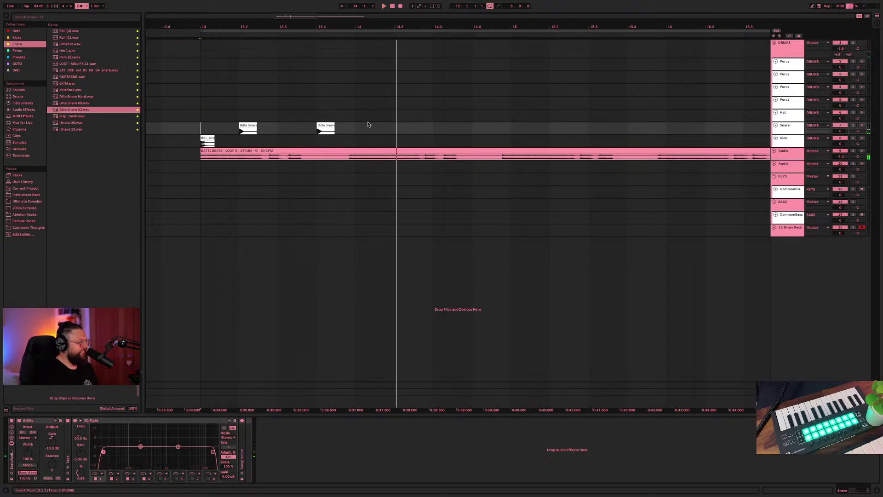
- Select all of bar 13 on the Snare track and duplicate it seven times, through the end of bar 20
{"action": "left_click", "coordinate": [355, 133]}
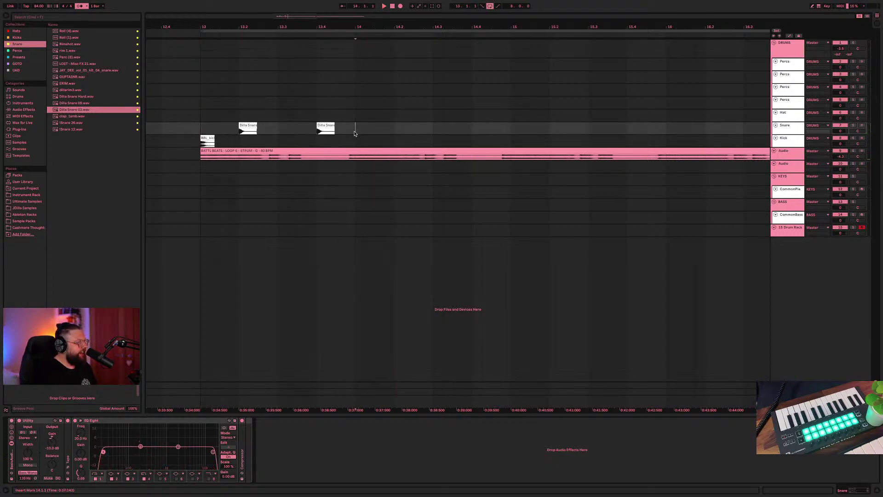
{"action": "left_click_drag", "start_coordinate": [355, 133], "coordinate": [202, 133]}
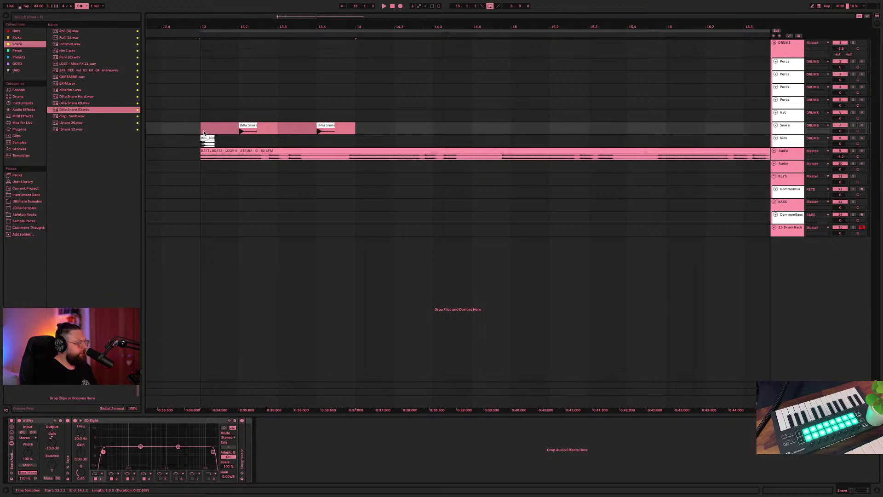
{"action": "key", "text": "super+d"}
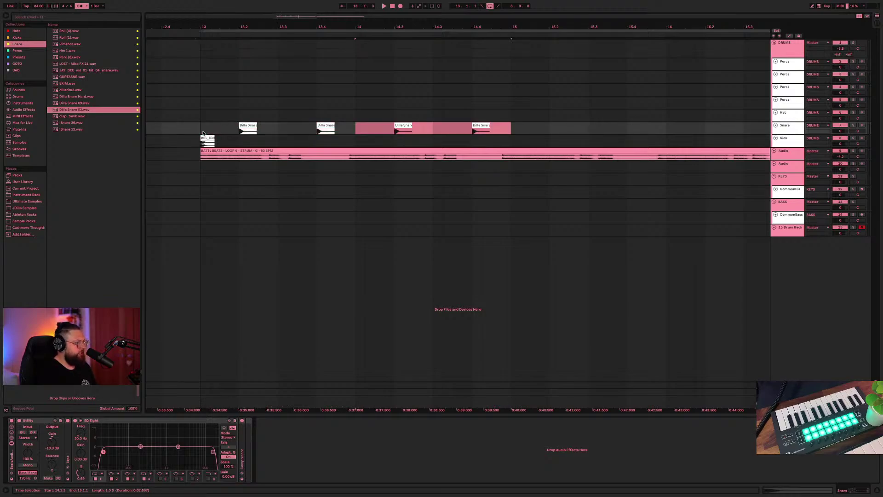
{"action": "key", "text": "super+d"}
{"action": "key", "text": "super+d"}
{"action": "key", "text": "super+d"}
{"action": "key", "text": "super+d"}
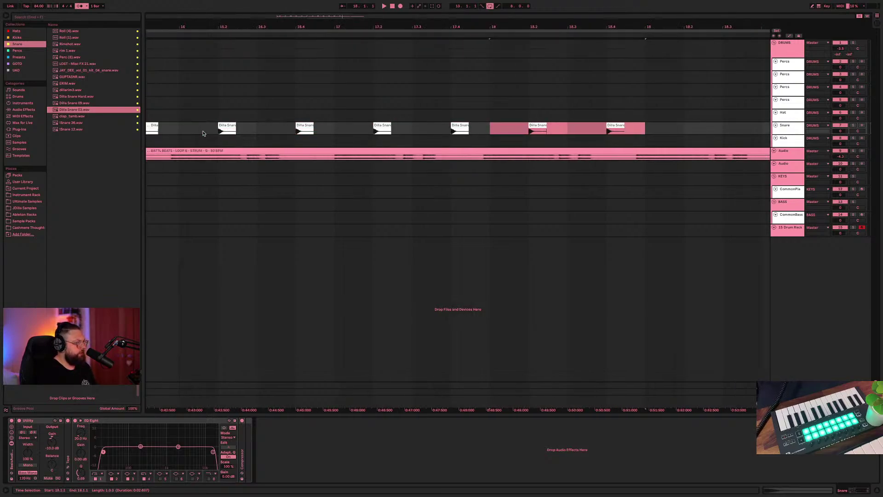
{"action": "key", "text": "super+d"}
{"action": "key", "text": "super+d"}
- Examine the repeated snare hits along the whole strum loop, opening the first snare clip's sample view
{"action": "left_click", "coordinate": [267, 203]}
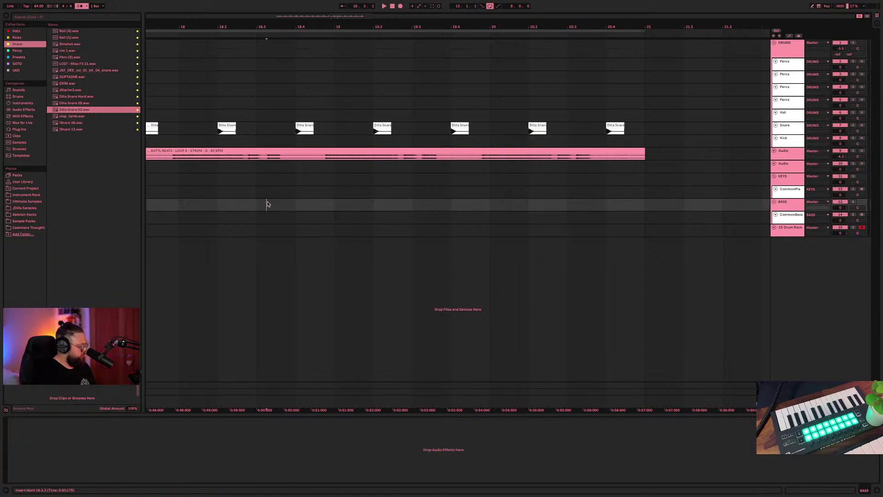
{"action": "scroll", "coordinate": [266, 203], "scroll_direction": "left", "scroll_amount": 5}
{"action": "scroll", "coordinate": [266, 192], "scroll_direction": "left", "scroll_amount": 8}
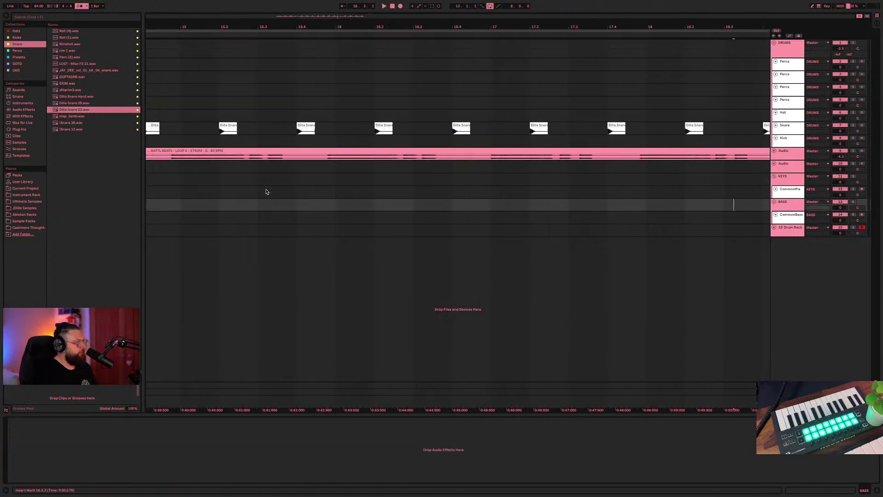
{"action": "left_click_drag", "start_coordinate": [280, 27], "coordinate": [281, 10]}
{"action": "scroll", "coordinate": [286, 230], "scroll_direction": "left", "scroll_amount": 5}
{"action": "left_click", "coordinate": [225, 127]}
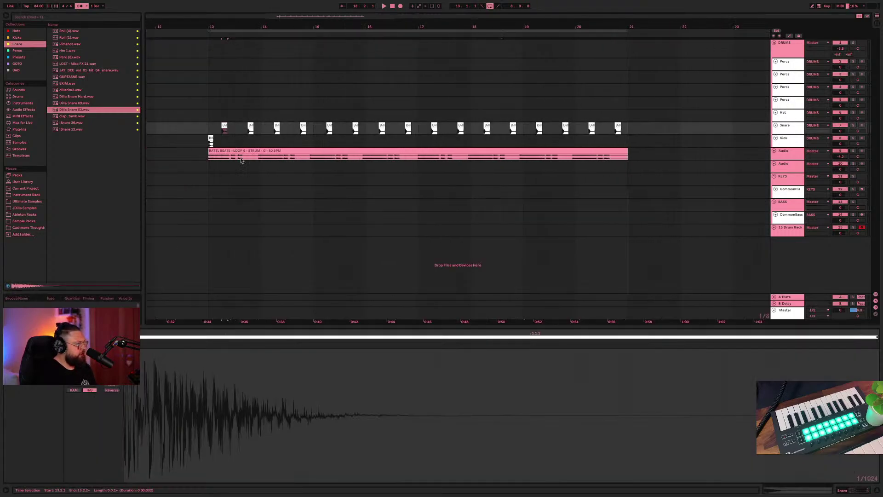
{"action": "left_click", "coordinate": [276, 127]}
{"action": "left_click", "coordinate": [382, 127]}
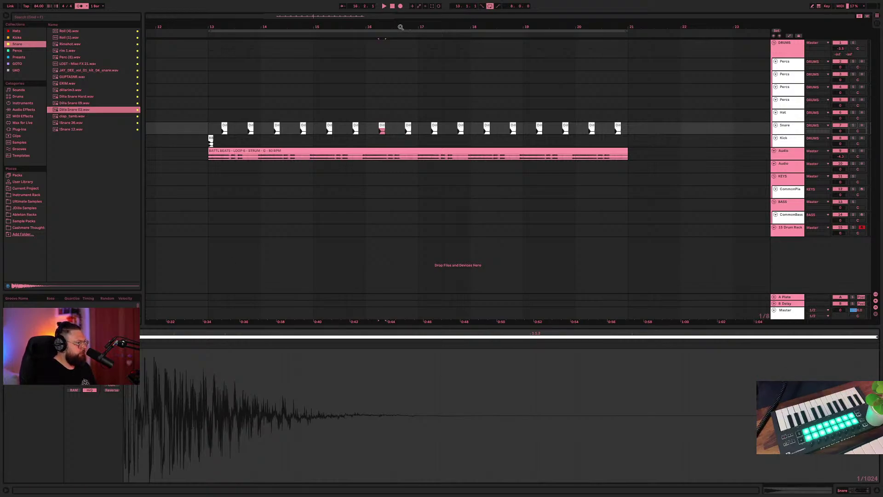
- Nudge the snare clip at 16.2 back and forth in fine increments, leaving it slightly later than the beat
{"action": "key", "text": "plus"}
{"action": "key", "text": "plus"}
{"action": "key", "text": "plus"}
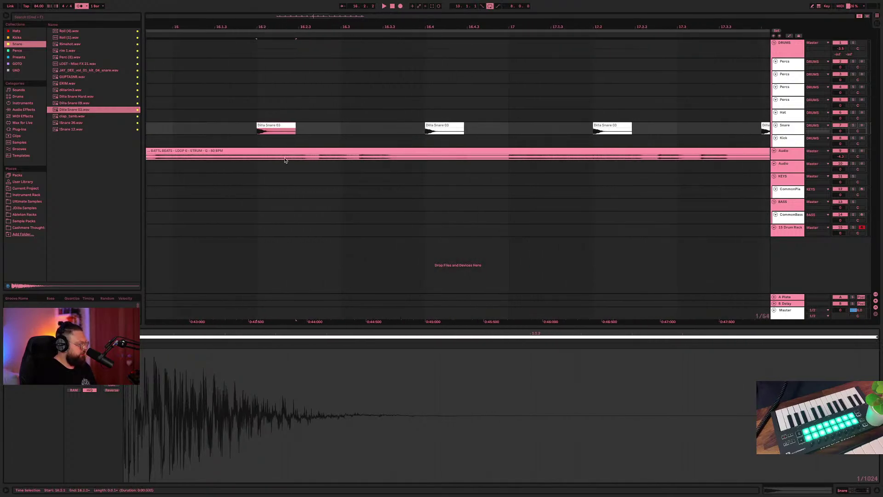
{"action": "key", "text": "ctrl+super+space"}
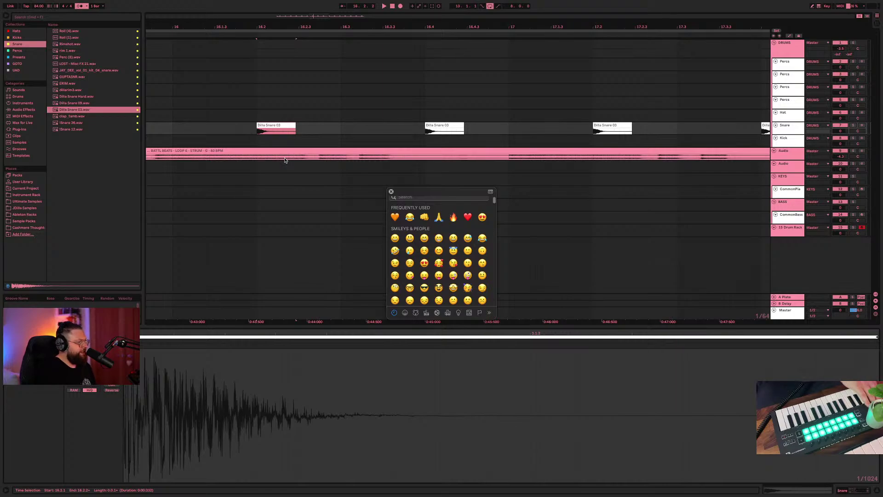
{"action": "key", "text": "Right"}
{"action": "key", "text": "Right"}
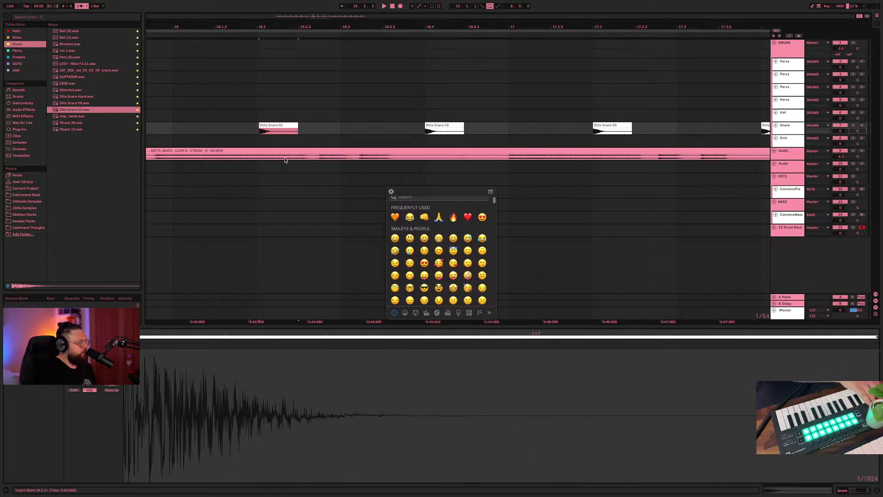
{"action": "key", "text": "Right"}
{"action": "key", "text": "Right"}
{"action": "key", "text": "Right"}
{"action": "key", "text": "Right"}
{"action": "key", "text": "Left"}
{"action": "key", "text": "Left"}
{"action": "key", "text": "Left"}
{"action": "key", "text": "Left"}
{"action": "key", "text": "Left"}
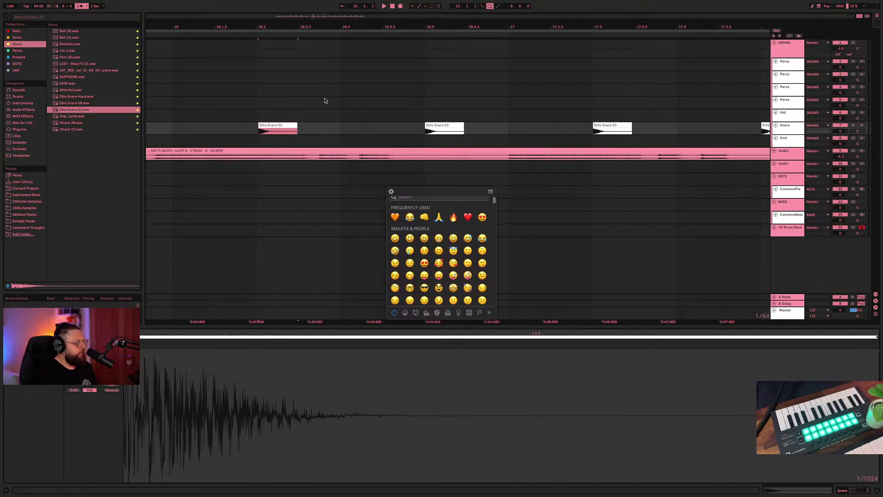
{"action": "left_click", "coordinate": [391, 191]}
- Nudge the snare clip at 16.4 slightly later than the beat
{"action": "left_click", "coordinate": [447, 125]}
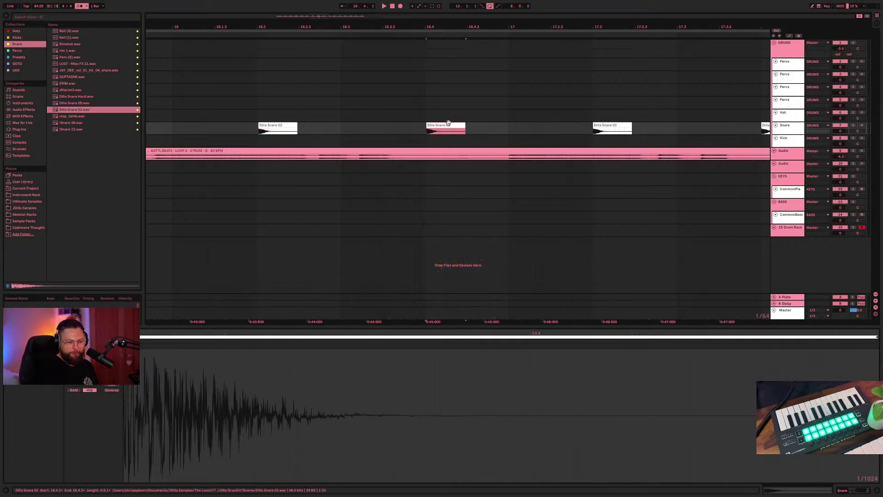
{"action": "key", "text": "super+Right"}
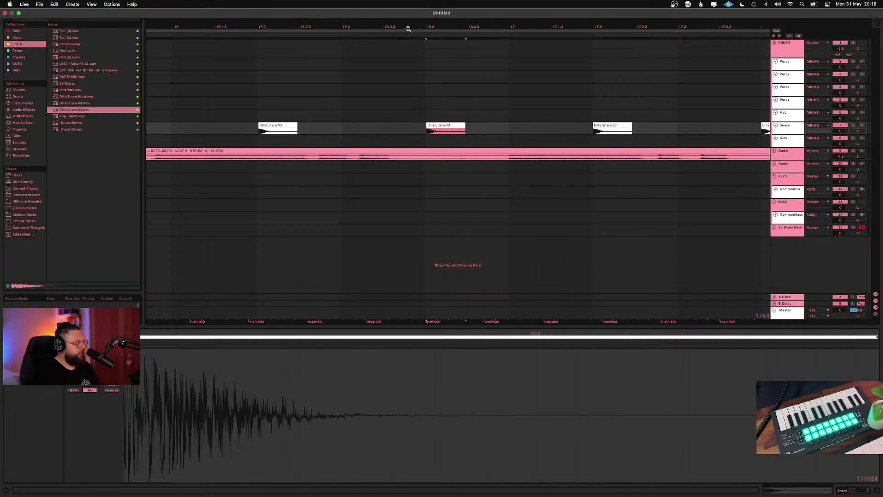
{"action": "left_click_drag", "start_coordinate": [405, 27], "coordinate": [404, 5]}
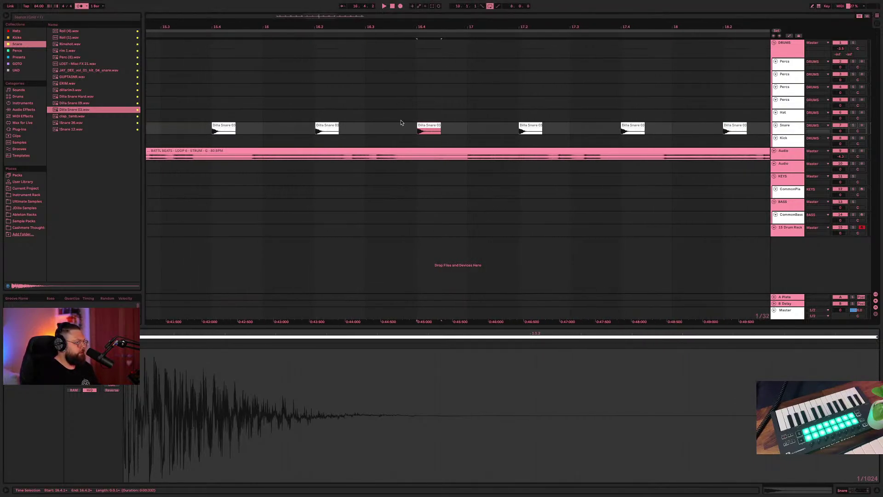
{"action": "scroll", "coordinate": [371, 171], "scroll_direction": "left", "scroll_amount": 15}
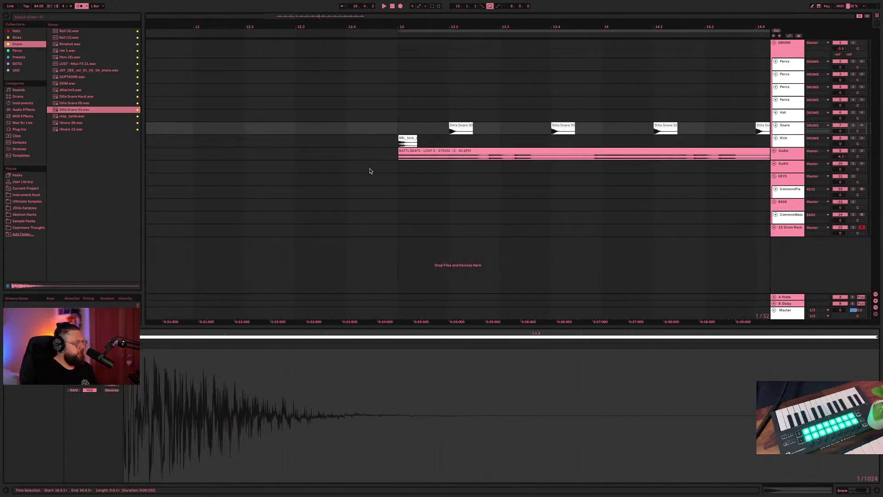
- Audition the loop from bar 13, place copies of its opening kick at 13.3.4 and 13.4, and play the result
{"action": "left_click", "coordinate": [192, 139]}
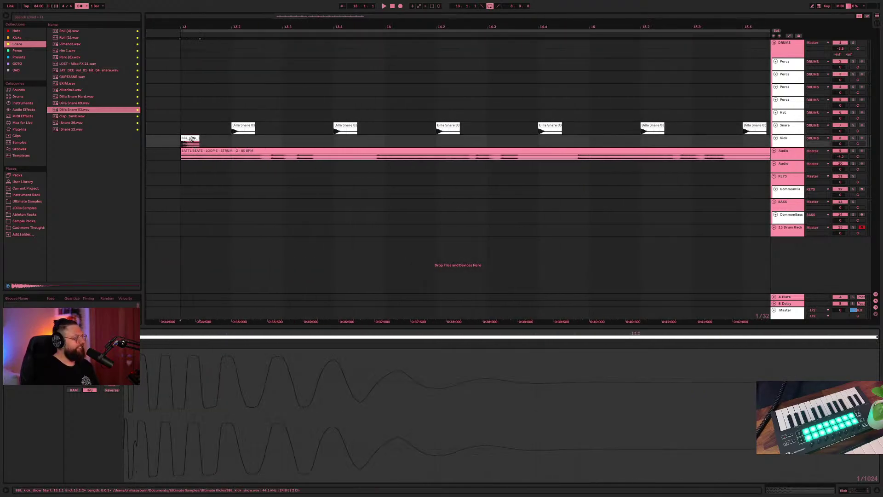
{"action": "key", "text": "space"}
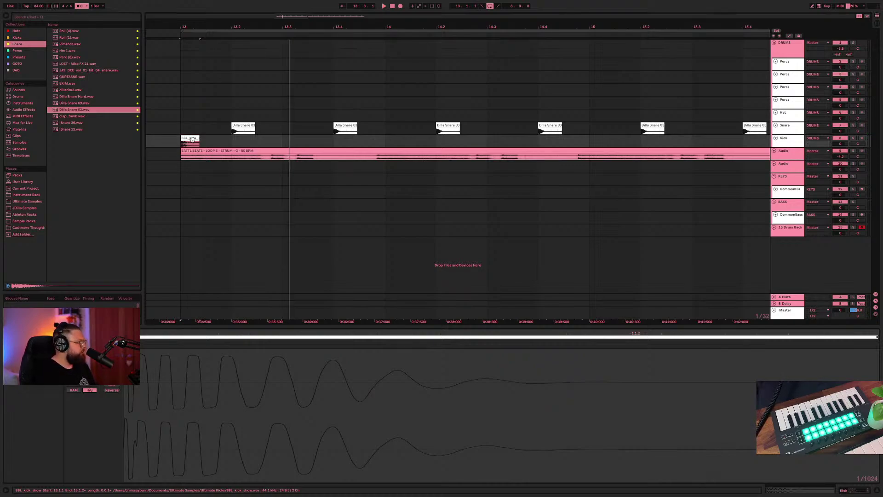
{"action": "key", "text": "space"}
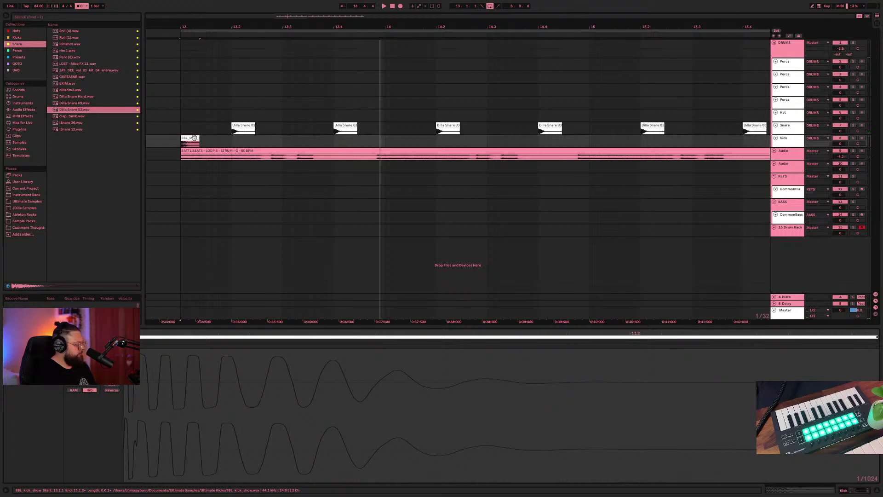
{"action": "key", "text": "space"}
{"action": "left_click_drag", "start_coordinate": [193, 137], "coordinate": [338, 137]}
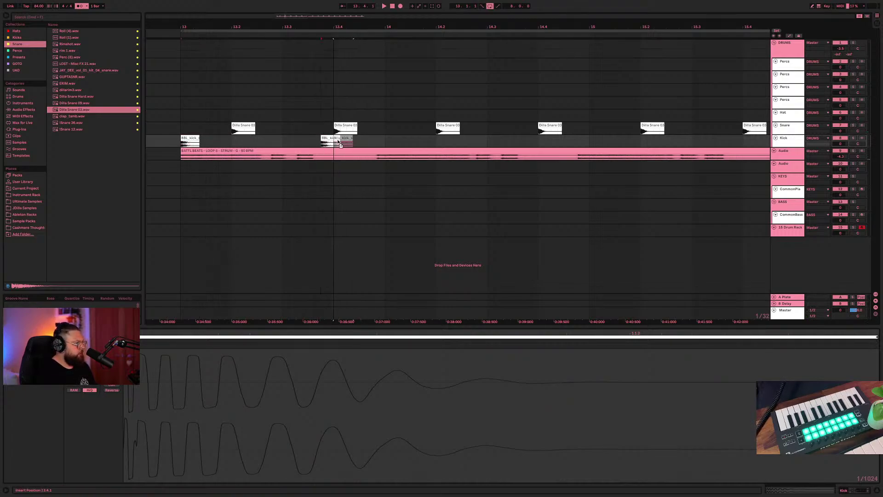
{"action": "left_click", "coordinate": [191, 143]}
{"action": "key", "text": "space"}
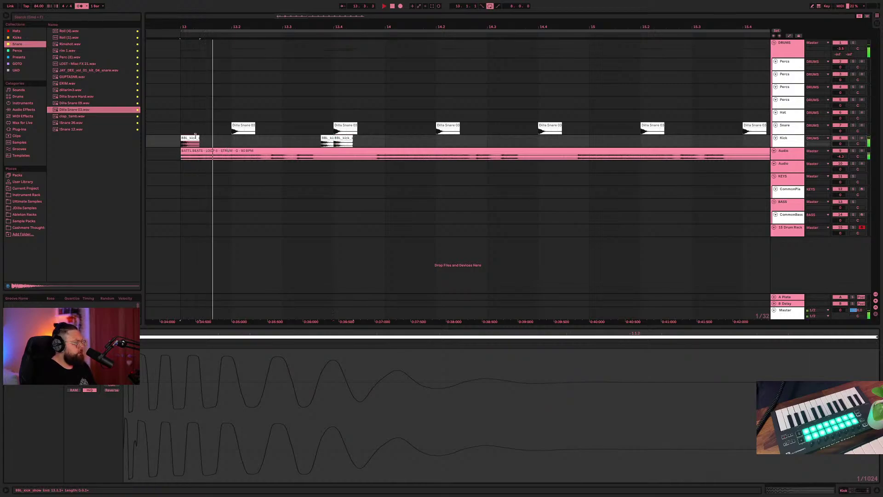
{"action": "key", "text": "space"}
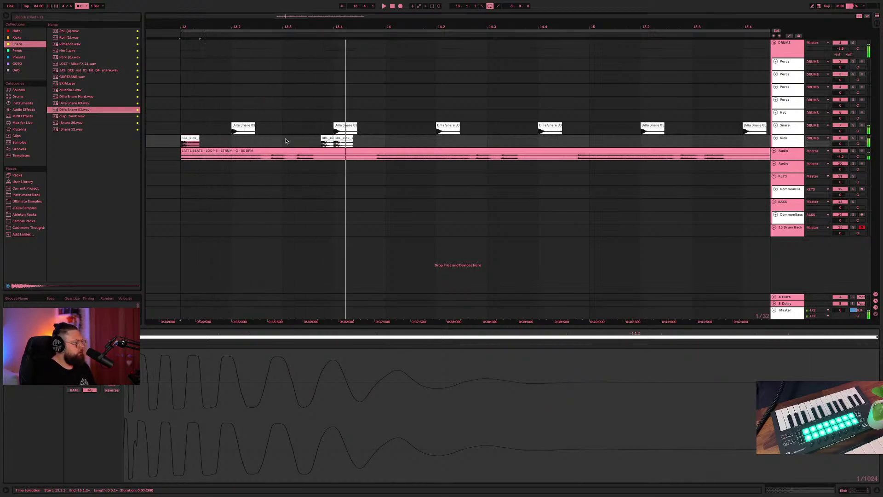
- Move the kick at 13.4 to just after the start of bar 14 and the 13.3.4 kick to 13.4.3, and audition them
{"action": "left_click", "coordinate": [341, 138]}
{"action": "left_click_drag", "start_coordinate": [341, 137], "coordinate": [392, 137]}
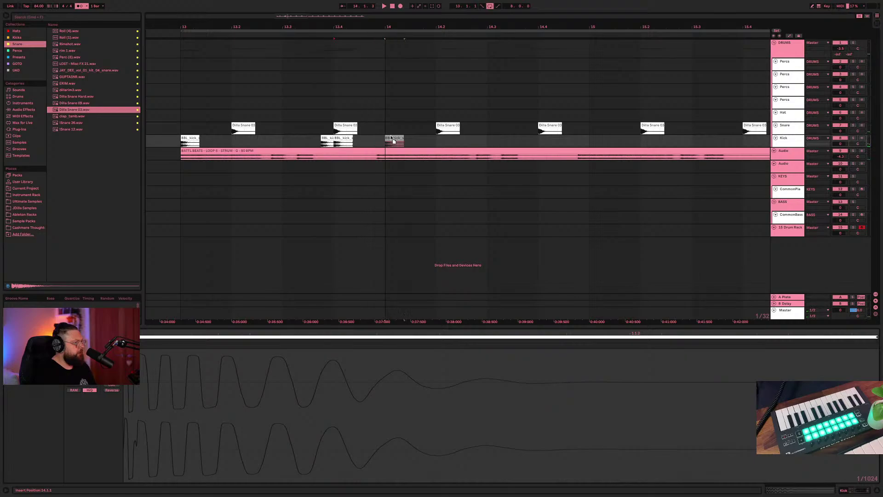
{"action": "left_click", "coordinate": [325, 137]}
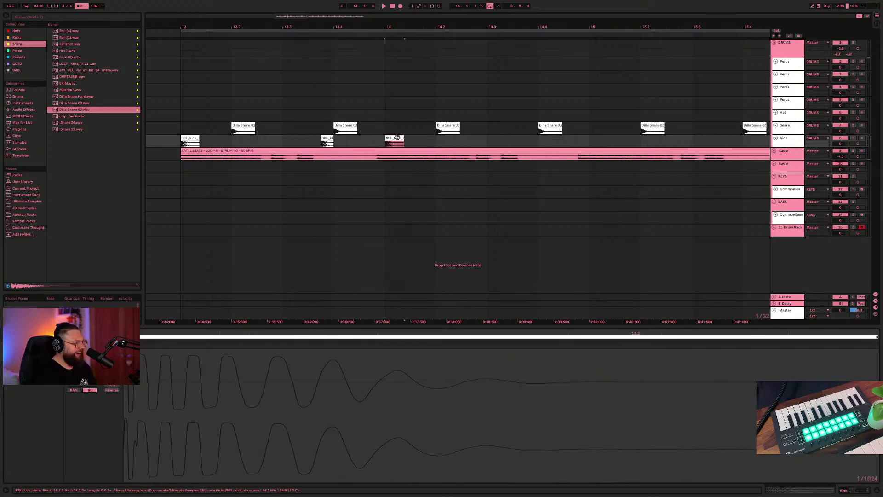
{"action": "key", "text": "Right"}
{"action": "left_click_drag", "start_coordinate": [328, 138], "coordinate": [366, 138]}
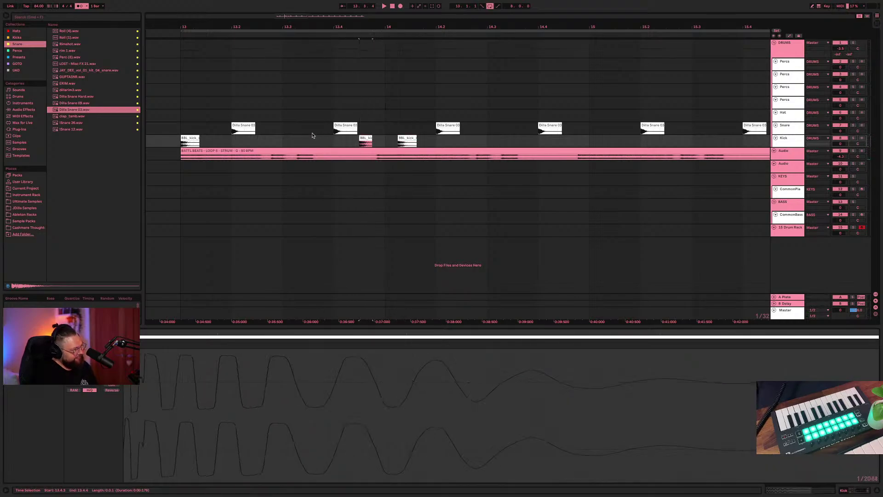
{"action": "left_click", "coordinate": [191, 135]}
{"action": "key", "text": "space"}
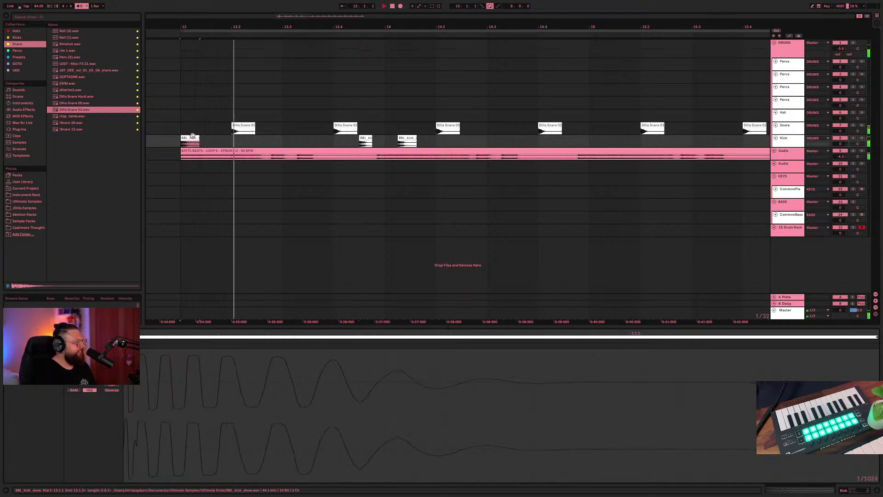
{"action": "key", "text": "space"}
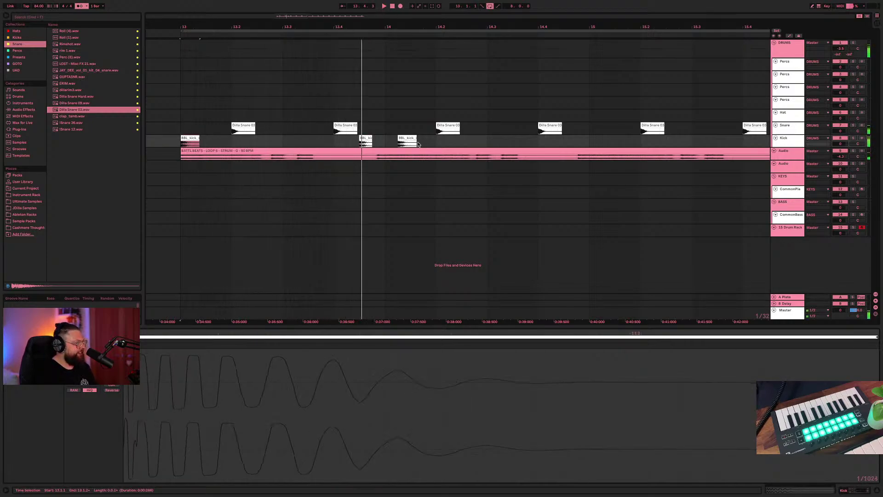
- Lengthen the short kick at 13.4.3, shift the following kick back to the start of bar 14, and play the pattern
{"action": "left_click", "coordinate": [363, 138]}
{"action": "mouse_move", "coordinate": [363, 137]}
{"action": "left_mouse_down"}
{"action": "mouse_move", "coordinate": [396, 138]}
{"action": "mouse_move", "coordinate": [368, 140]}
{"action": "left_mouse_up"}
{"action": "key", "text": "space"}
{"action": "key", "text": "space"}
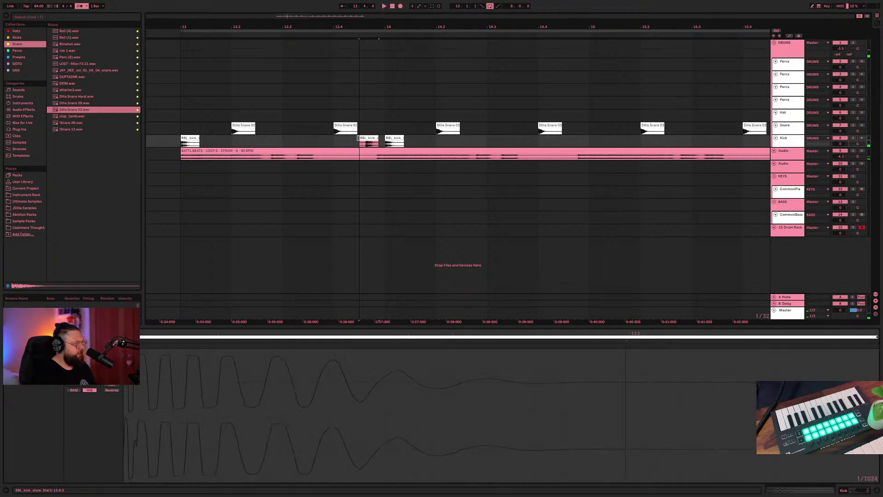
{"action": "left_click", "coordinate": [347, 140]}
{"action": "key", "text": "space"}
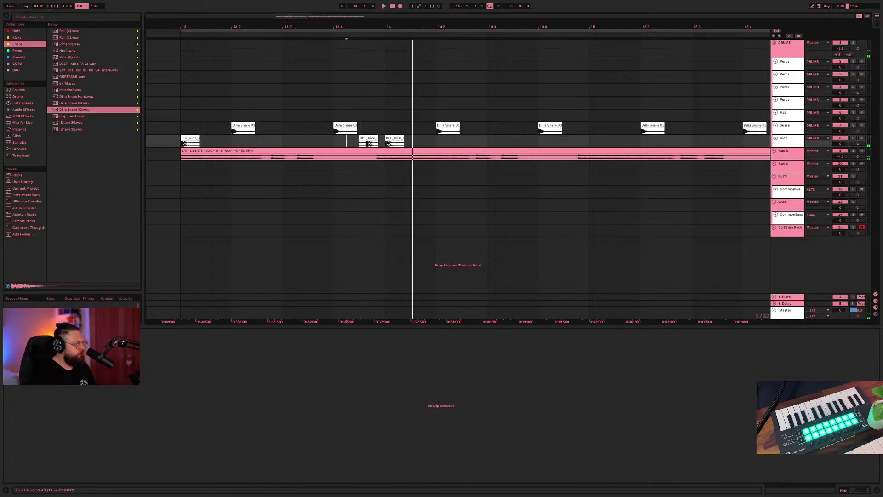
{"action": "left_click", "coordinate": [190, 141]}
{"action": "key", "text": "space"}
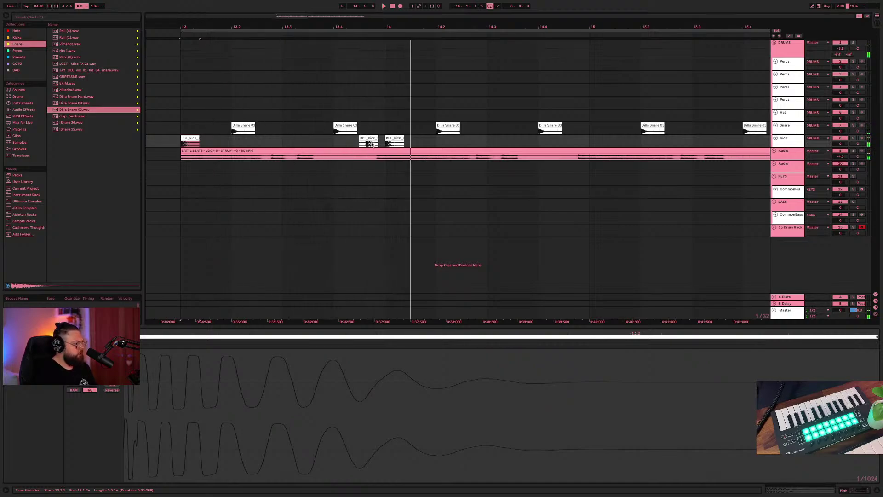
- Shift the kick at 13.4.3 one 1/32 grid step later, against the bar 14 kick, and play it back
{"action": "left_click_drag", "start_coordinate": [372, 144], "coordinate": [376, 143]}
{"action": "left_click", "coordinate": [315, 141]}
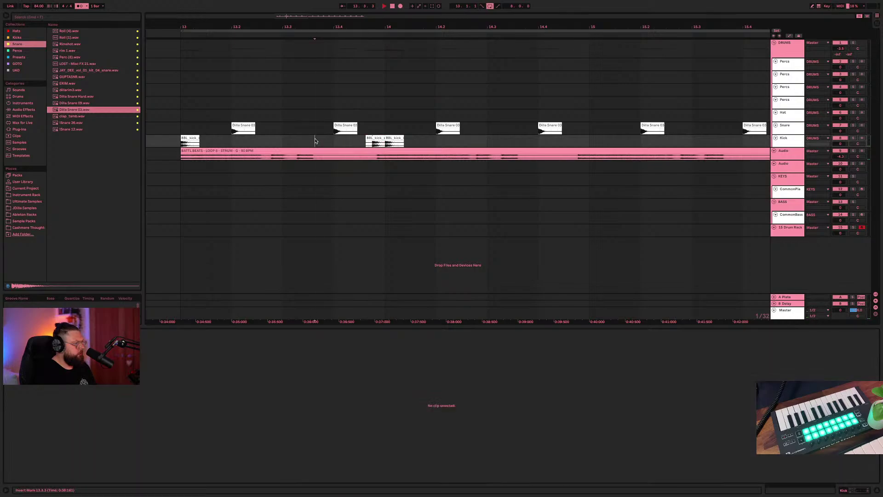
{"action": "key", "text": "space"}
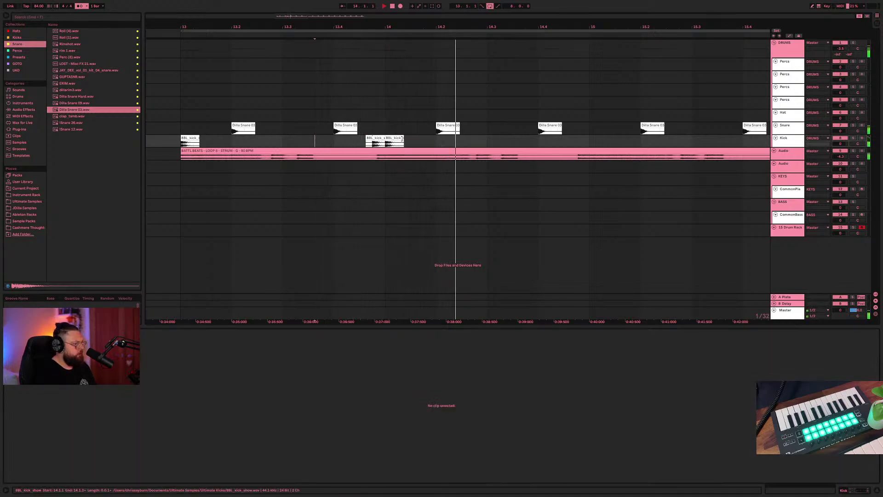
{"action": "key", "text": "space"}
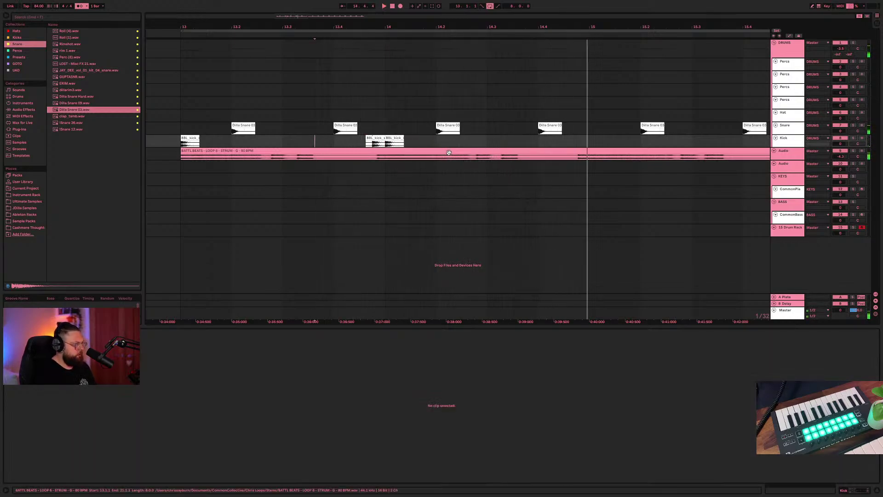
- Copy the kick at the start of bar 14 to just after 15.1.3 and play the loop from bar 13
{"action": "left_click", "coordinate": [396, 139], "text": "shift"}
{"action": "mouse_move", "coordinate": [395, 139]}
{"action": "left_mouse_down"}
{"action": "mouse_move", "coordinate": [597, 140]}
{"action": "mouse_move", "coordinate": [395, 140]}
{"action": "left_mouse_up"}
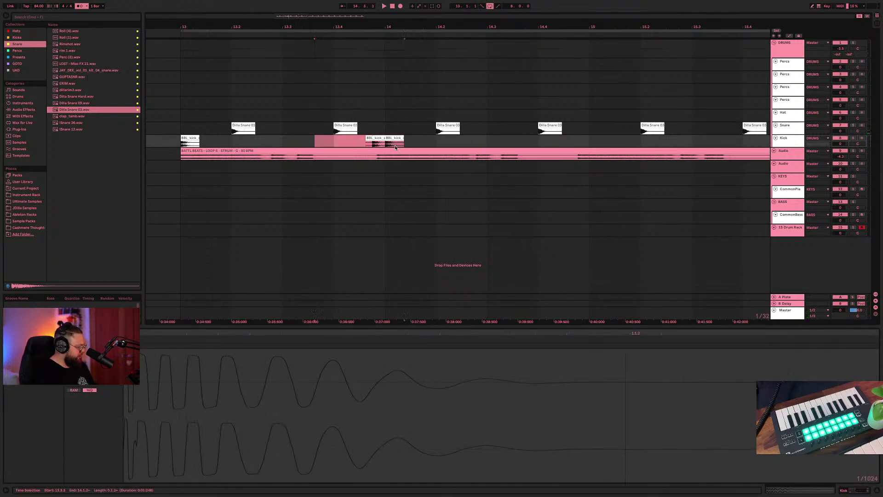
{"action": "left_click", "coordinate": [397, 141]}
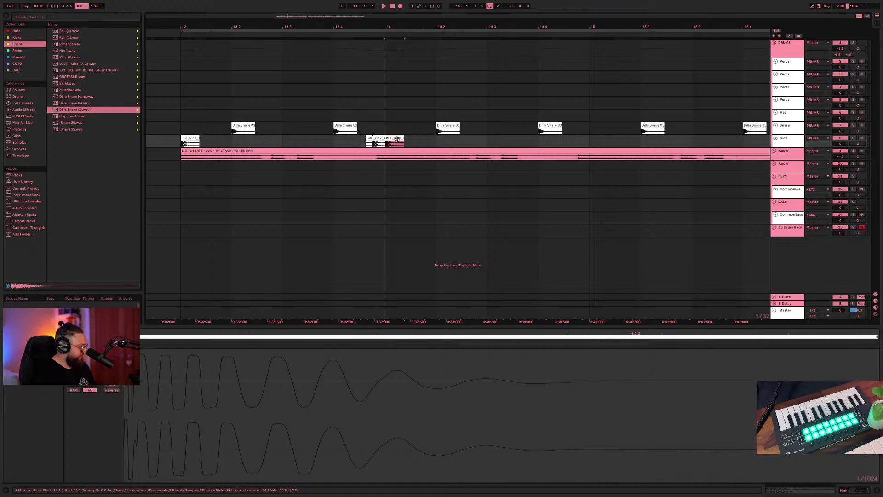
{"action": "left_click_drag", "start_coordinate": [396, 139], "coordinate": [638, 140]}
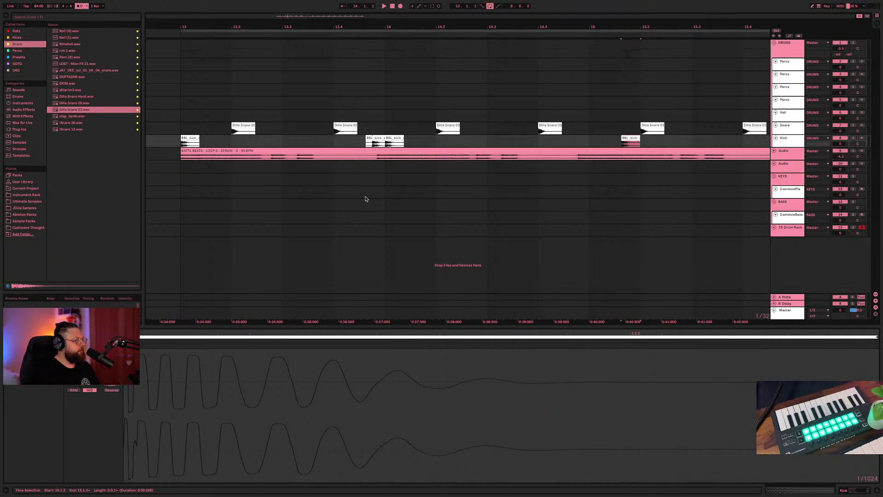
{"action": "left_click", "coordinate": [201, 150]}
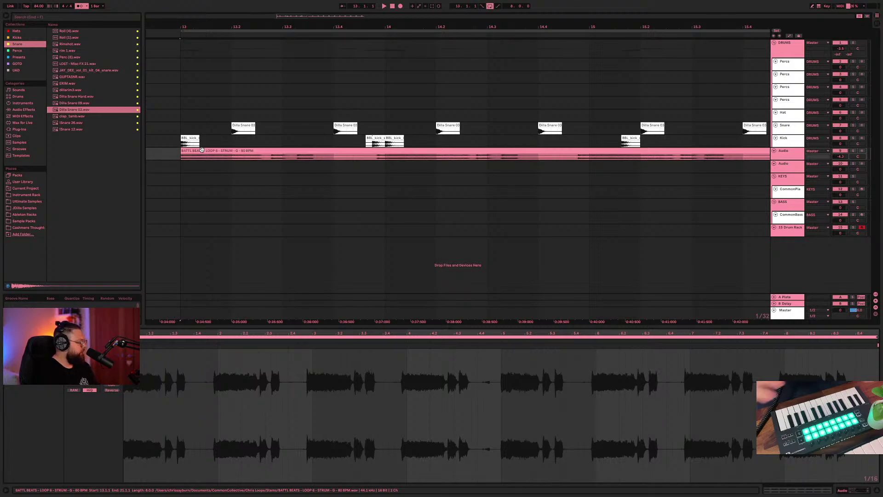
{"action": "key", "text": "space"}
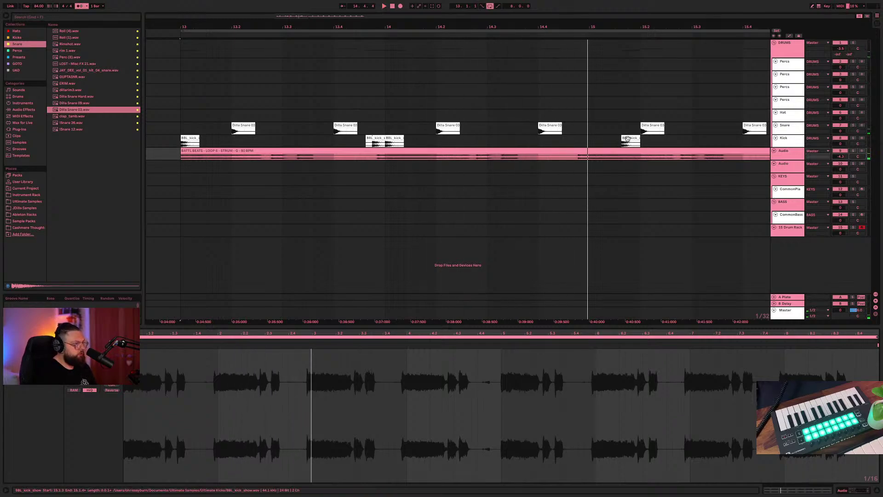
- Move the new kick in bar 15 to the start of that bar and replay the pattern from bar 13
{"action": "left_click_drag", "start_coordinate": [623, 144], "coordinate": [591, 144]}
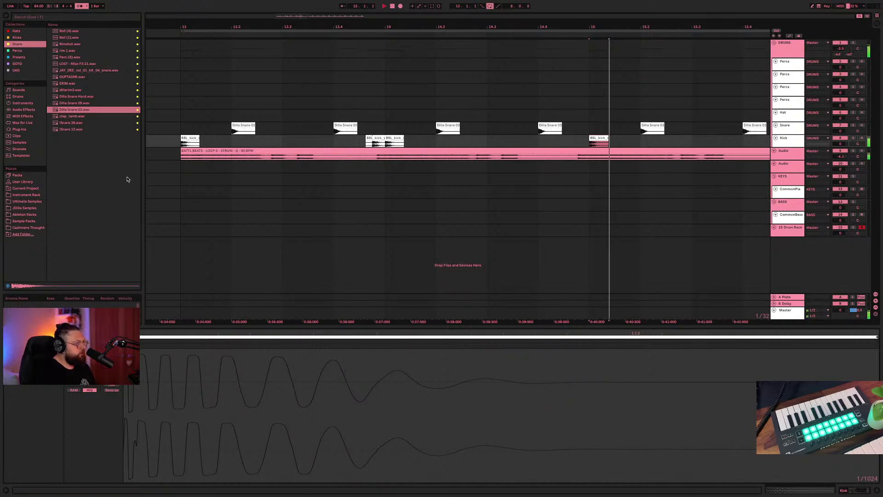
{"action": "key", "text": "space"}
{"action": "left_click", "coordinate": [190, 142]}
{"action": "key", "text": "space"}
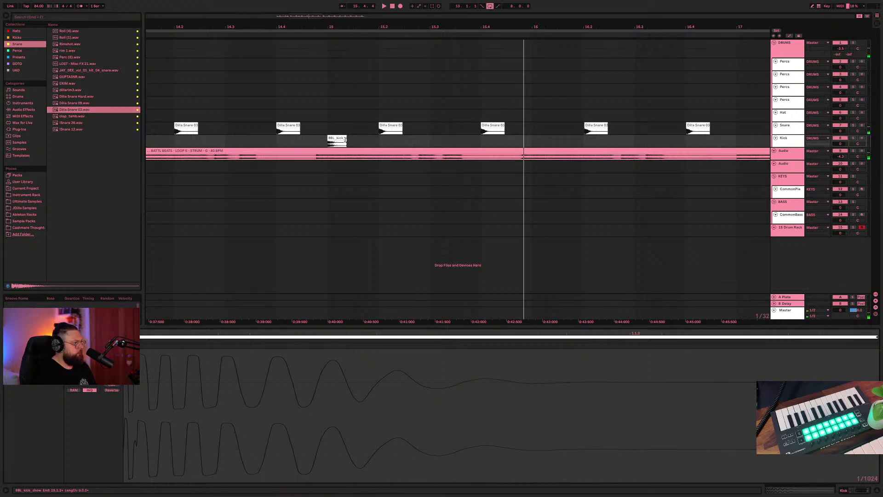
- Copy the bar 15 kick to 15.4.4, the start of bar 16 and just after 16.1.3, and audition from 15.4
{"action": "left_click_drag", "start_coordinate": [337, 141], "coordinate": [530, 145]}
{"action": "key", "text": "ctrl+e"}
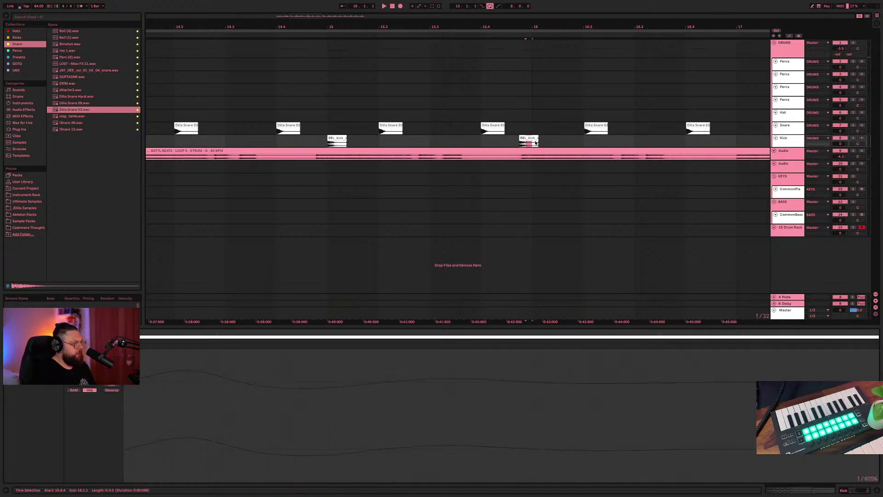
{"action": "left_click", "coordinate": [537, 143]}
{"action": "left_click", "coordinate": [536, 138]}
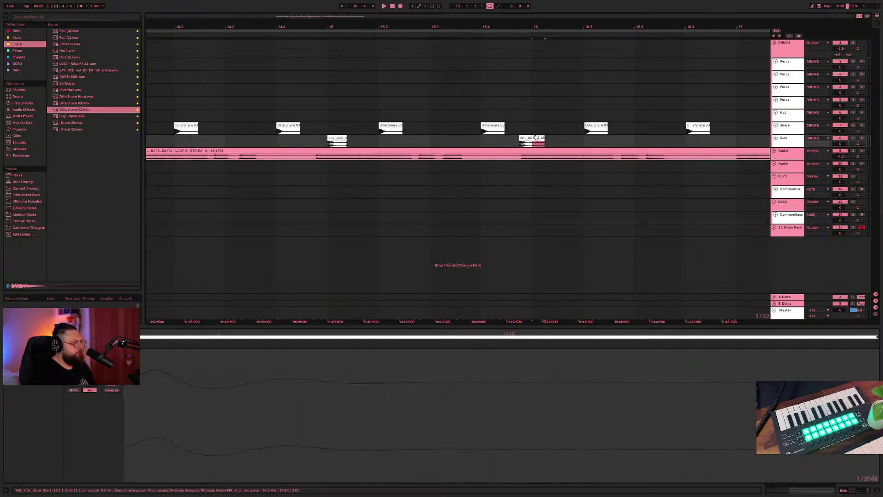
{"action": "mouse_move", "coordinate": [537, 137]}
{"action": "left_mouse_down"}
{"action": "mouse_move", "coordinate": [574, 139]}
{"action": "mouse_move", "coordinate": [547, 138]}
{"action": "left_mouse_up"}
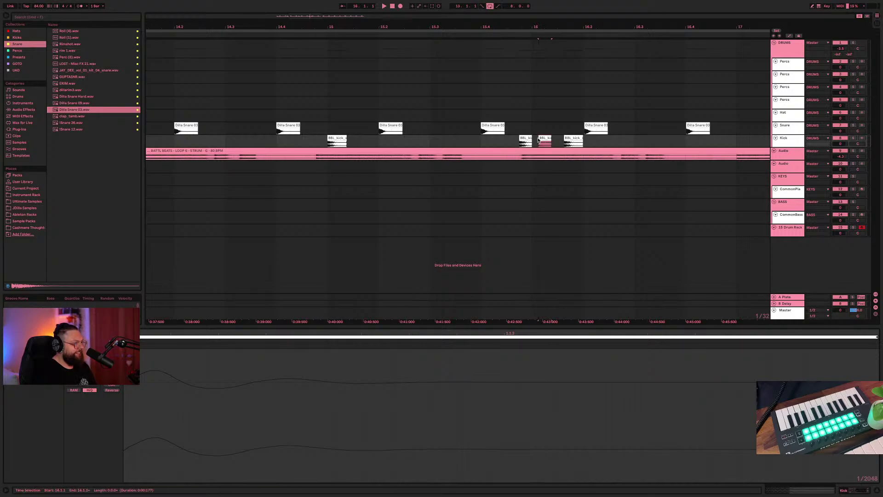
{"action": "left_click", "coordinate": [481, 141]}
{"action": "key", "text": "space"}
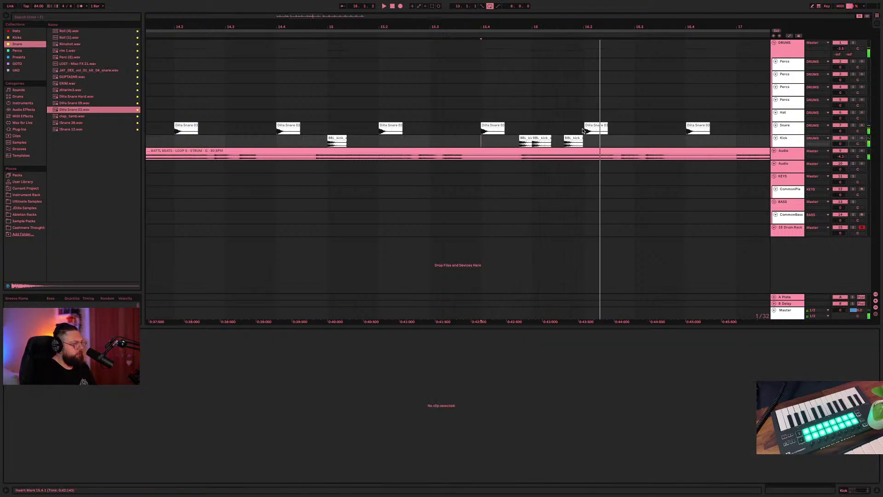
- Move the kick just before snare 16.2 earlier to 16.1.3 and play back from just before 15.4
{"action": "left_click_drag", "start_coordinate": [566, 138], "coordinate": [560, 138]}
{"action": "left_click", "coordinate": [474, 142]}
{"action": "key", "text": "space"}
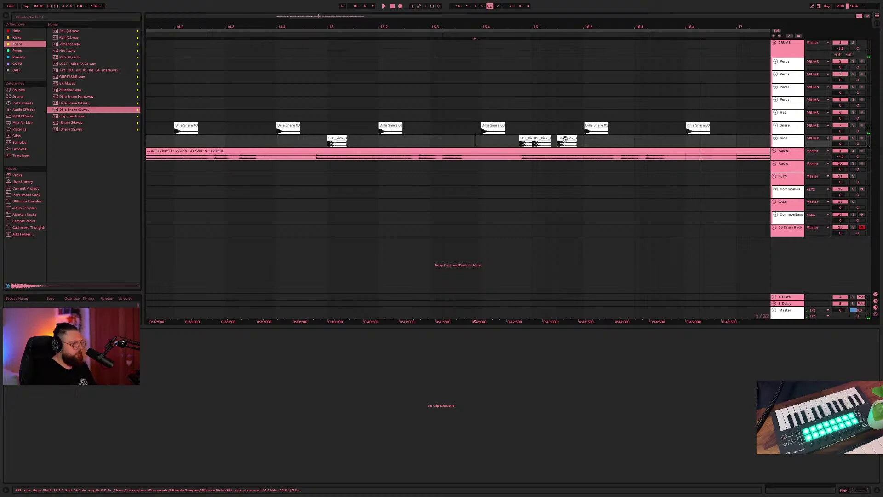
- Copy the 16.1.3 kick to just after the 16.4 snare and play back from the 14.4 snare
{"action": "left_click_drag", "start_coordinate": [565, 138], "coordinate": [701, 143]}
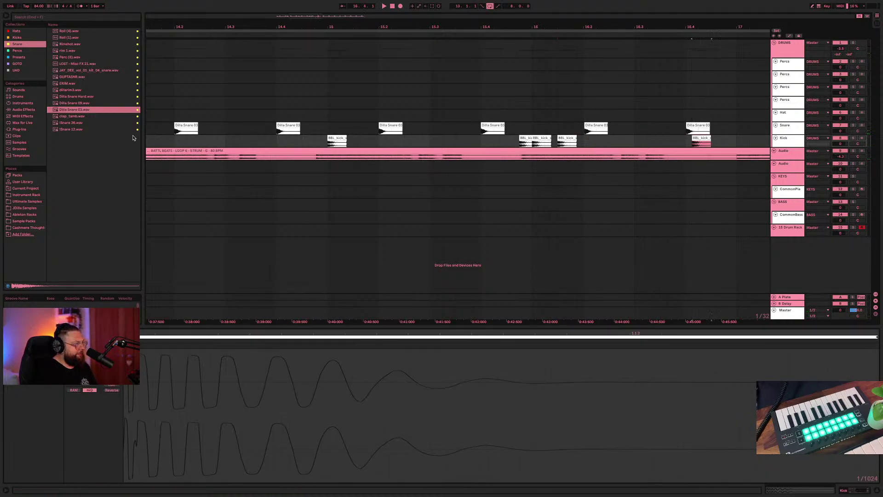
{"action": "left_click", "coordinate": [290, 126]}
{"action": "key", "text": "space"}
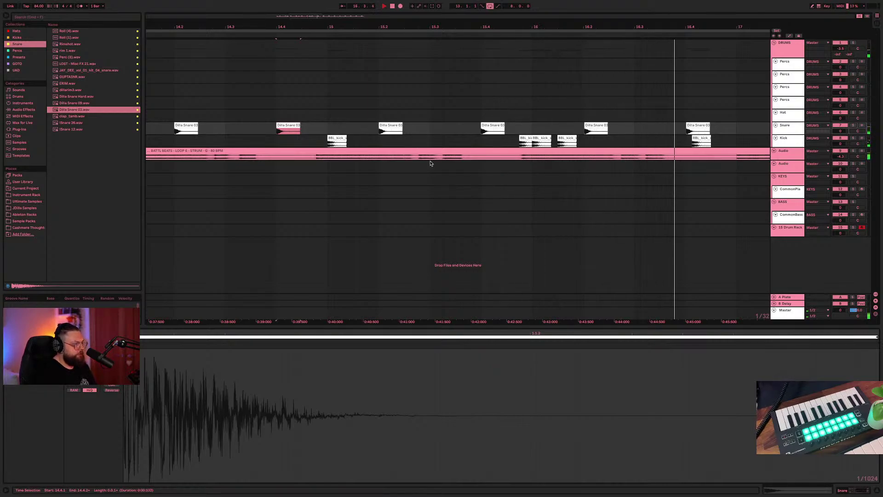
- Move the kick after the 16.4 snare to 16.4.2, audition it, and return the stopped transport to the song start
{"action": "left_click", "coordinate": [699, 126]}
{"action": "left_click_drag", "start_coordinate": [700, 139], "coordinate": [705, 139]}
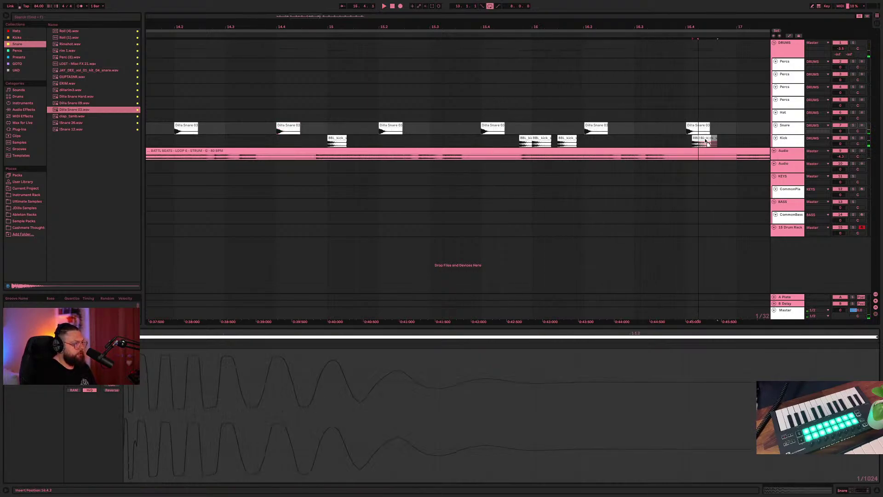
{"action": "left_click", "coordinate": [643, 138]}
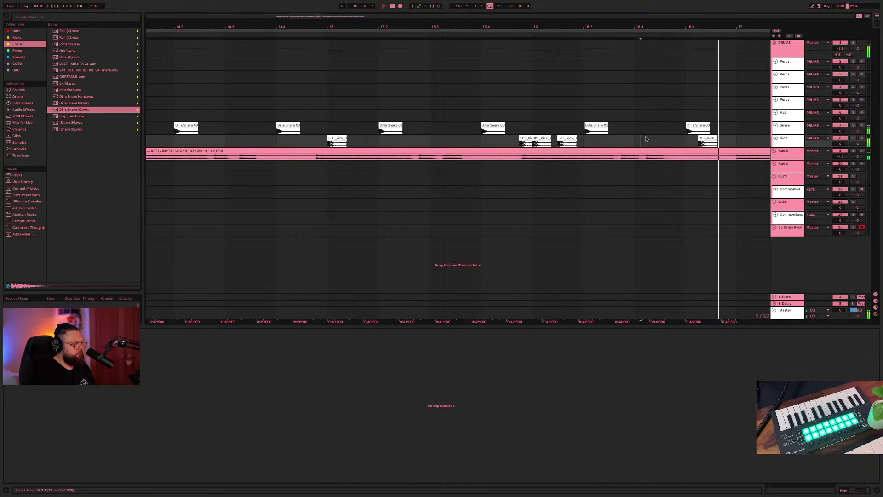
{"action": "left_click", "coordinate": [442, 140]}
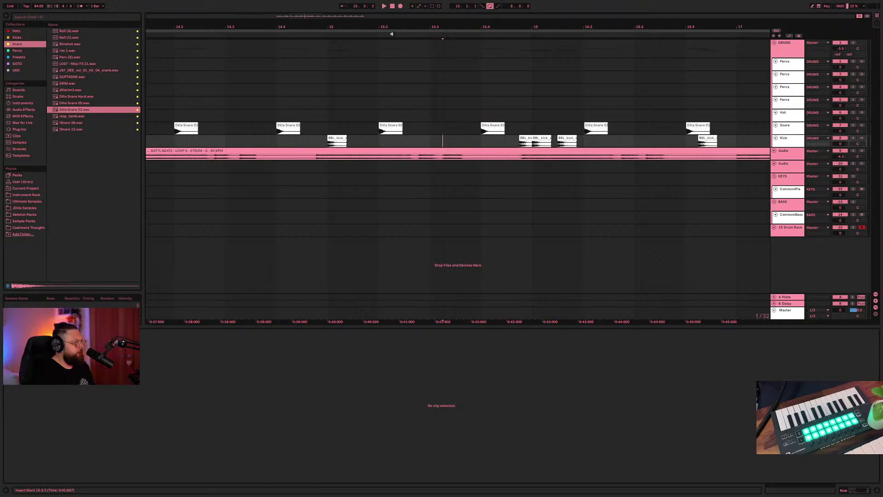
{"action": "left_click", "coordinate": [392, 7]}
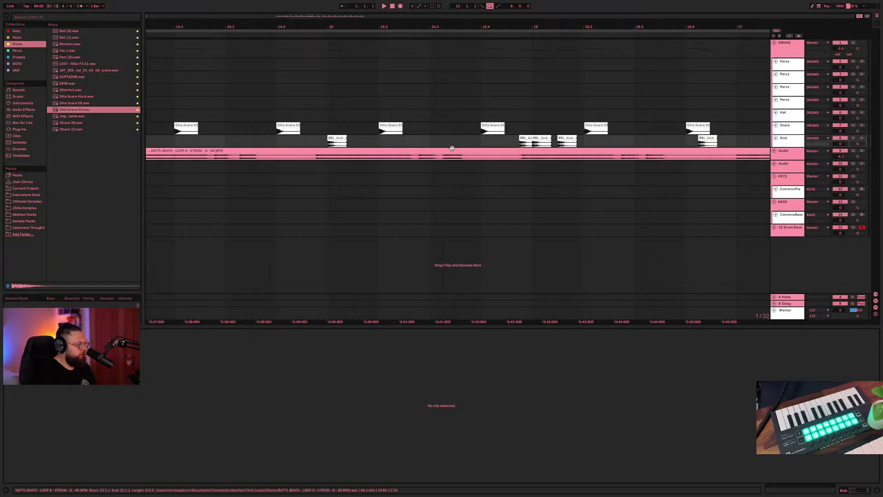
- Play back the kick and snare pattern from 15.3.1, then select the strum loop clip to view its waveform
{"action": "left_click", "coordinate": [442, 118]}
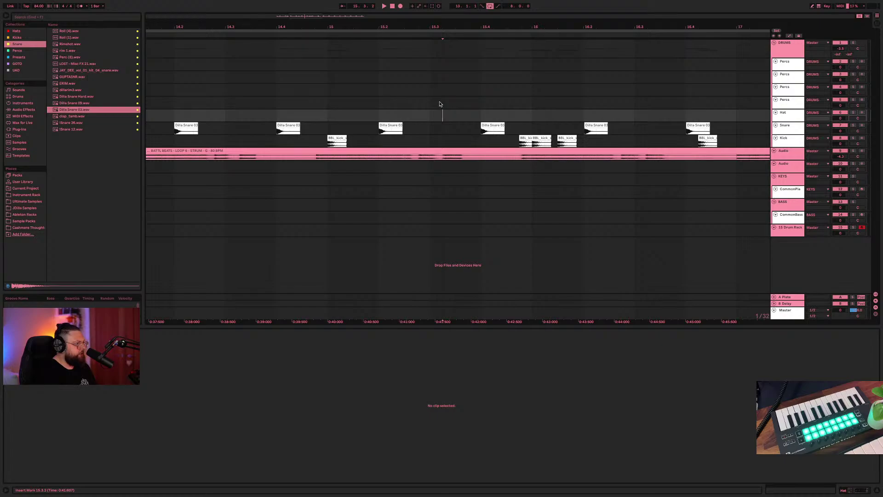
{"action": "left_click", "coordinate": [429, 132]}
{"action": "key", "text": "space"}
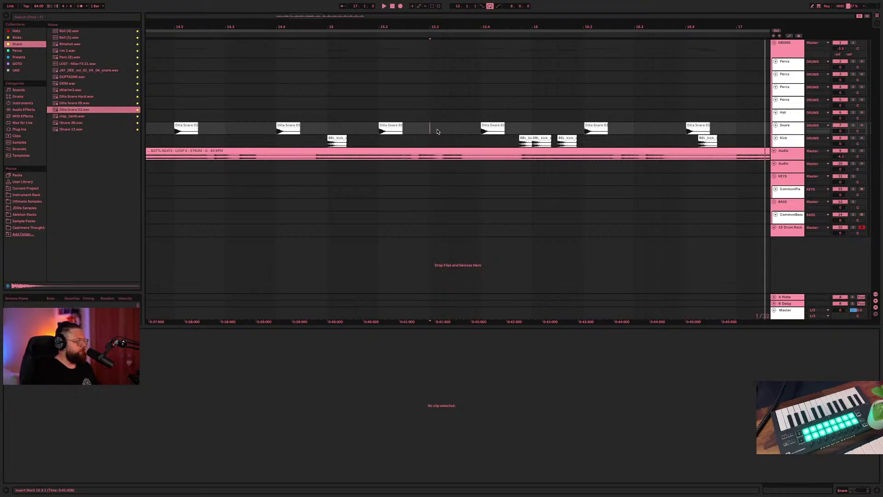
{"action": "left_click", "coordinate": [299, 149]}
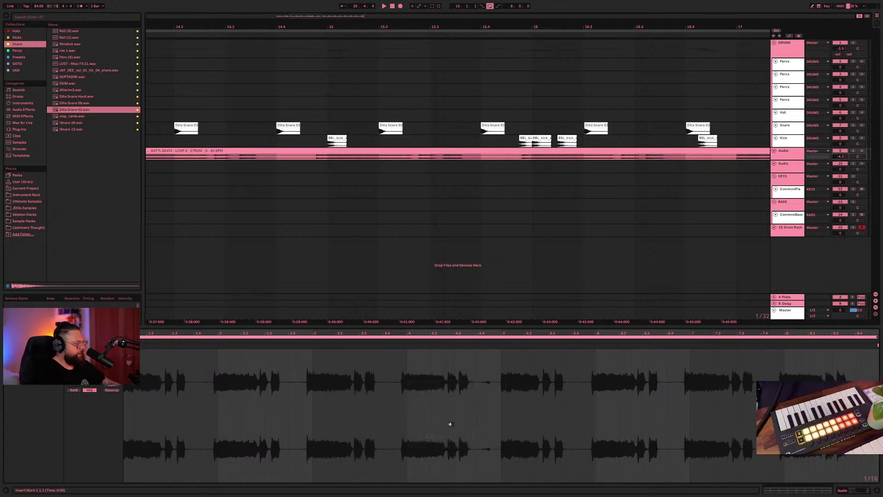
- Audition loops in the Hats collection and place MZ HL [Dilla - 163BPM] on the Hat track near the start of bar 14
{"action": "left_click", "coordinate": [19, 31]}
{"action": "left_click", "coordinate": [66, 57]}
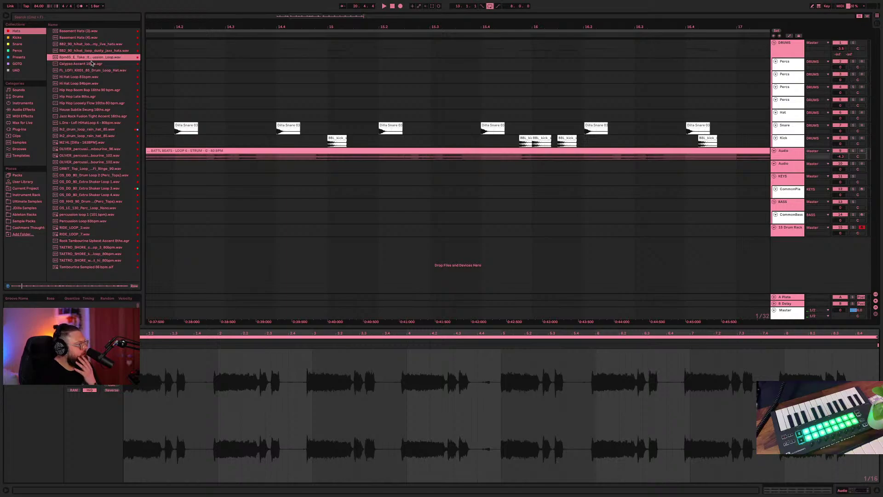
{"action": "left_click", "coordinate": [91, 63]}
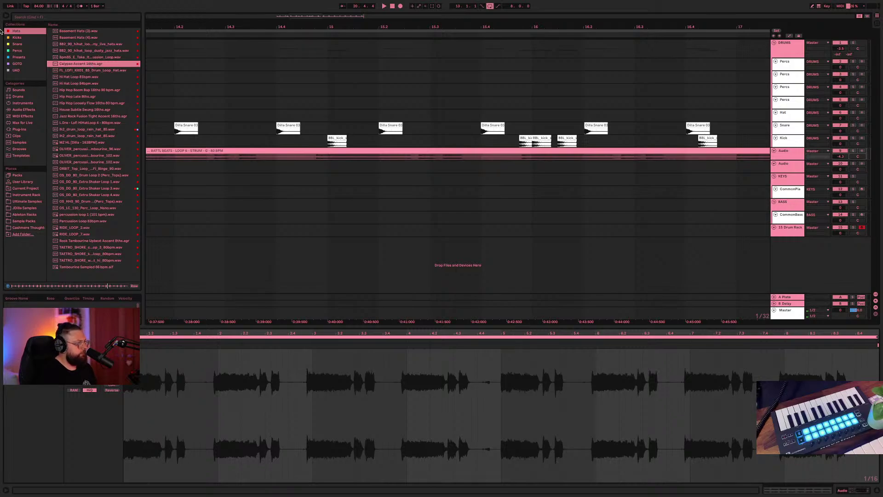
{"action": "left_click", "coordinate": [84, 71]}
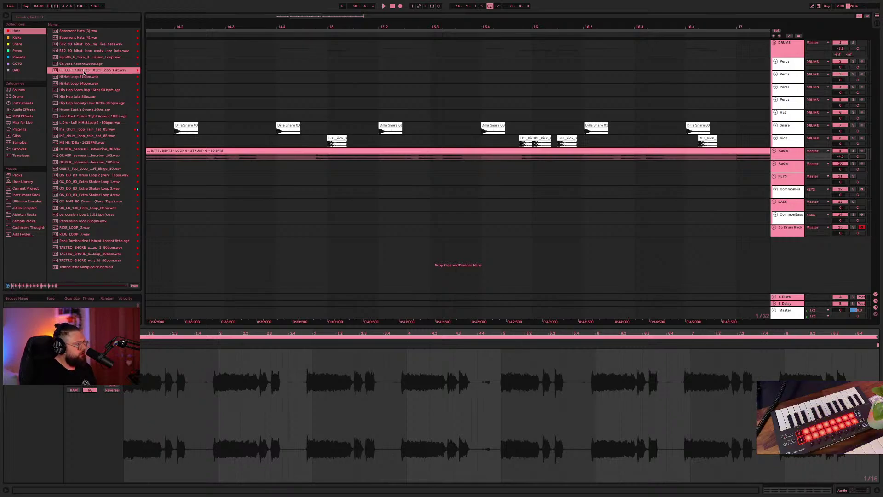
{"action": "left_click", "coordinate": [86, 118]}
{"action": "left_click", "coordinate": [99, 176]}
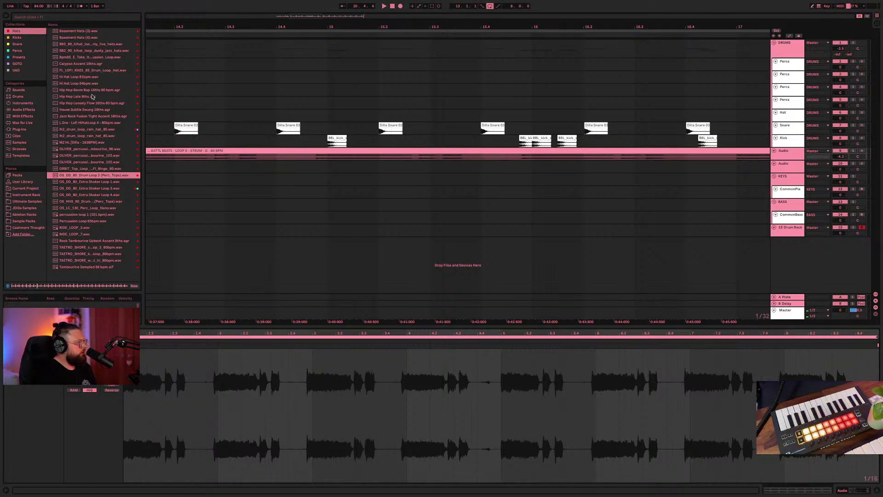
{"action": "left_click", "coordinate": [71, 143]}
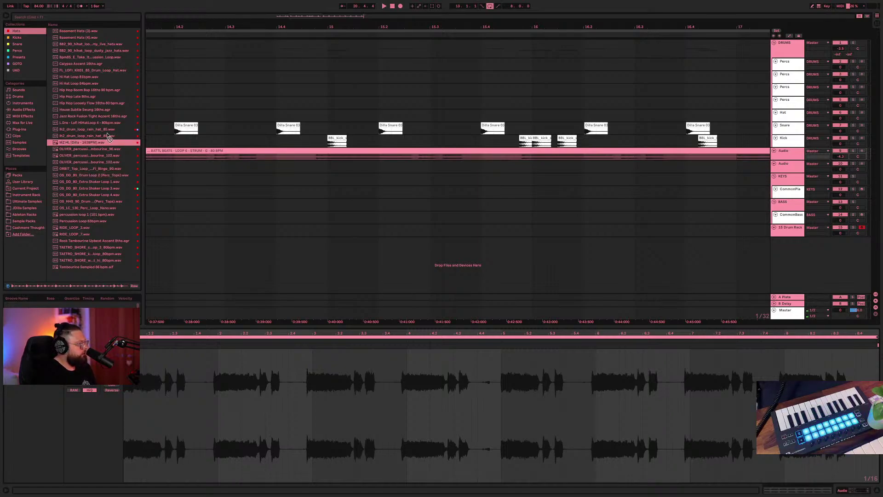
{"action": "left_click_drag", "start_coordinate": [108, 137], "coordinate": [158, 119]}
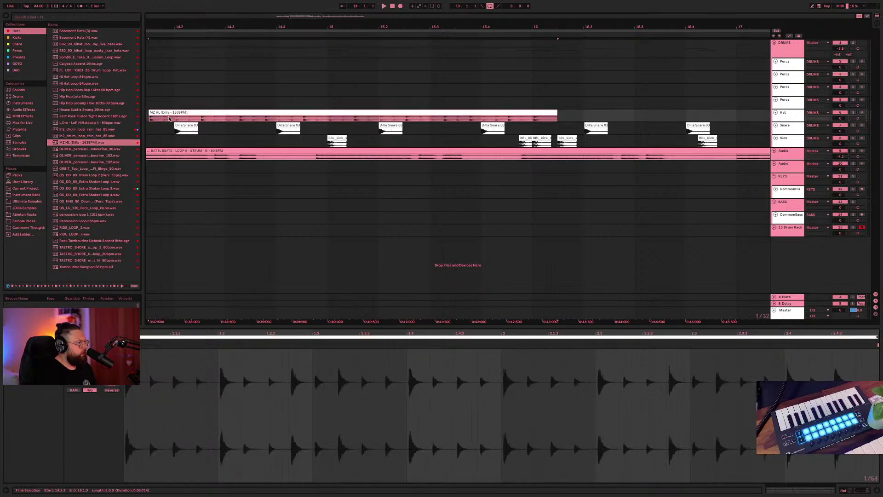
- Move the hat loop to the start of bar 13, and lower the Hat track's volume and pan it to 16L
{"action": "scroll", "coordinate": [230, 115], "scroll_direction": "left", "scroll_amount": 5}
{"action": "scroll", "coordinate": [290, 111], "scroll_direction": "right", "scroll_amount": 2}
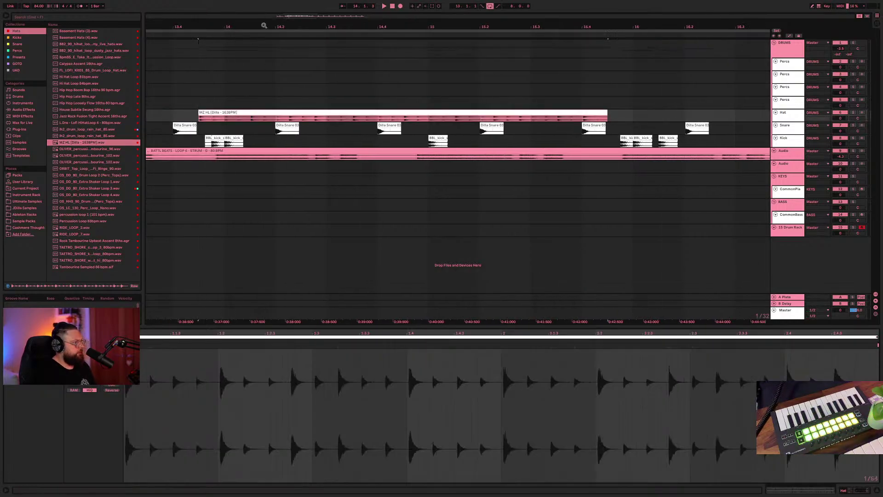
{"action": "scroll", "coordinate": [289, 111], "scroll_direction": "down", "scroll_amount": 10}
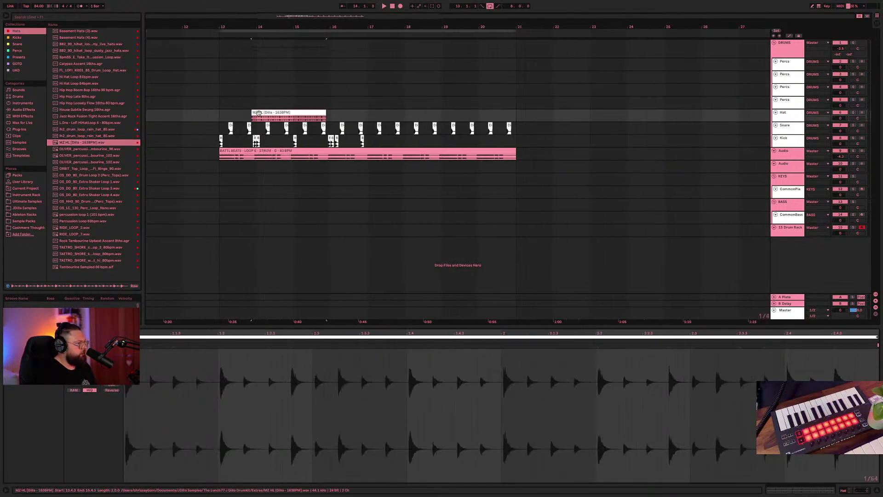
{"action": "left_click_drag", "start_coordinate": [268, 114], "coordinate": [235, 114]}
{"action": "scroll", "coordinate": [249, 97], "scroll_direction": "up", "scroll_amount": 5}
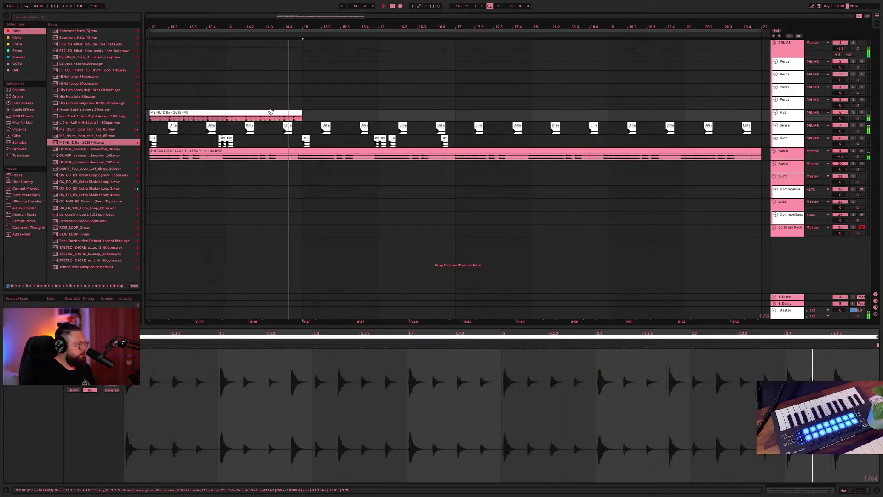
{"action": "left_click_drag", "start_coordinate": [846, 118], "coordinate": [846, 121]}
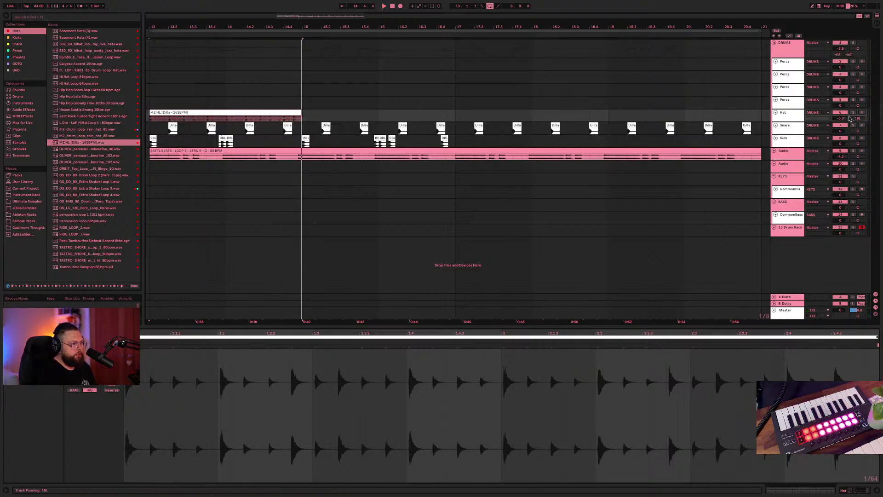
- Duplicate the two-bar hat loop three times so it fills the Hat track from bar 13 to bar 21
{"action": "left_click", "coordinate": [272, 114]}
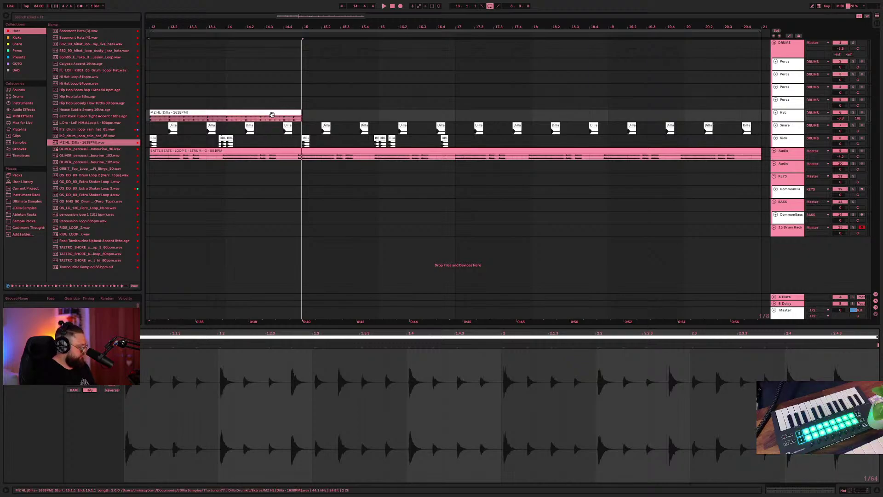
{"action": "key", "text": "super+d"}
{"action": "key", "text": "super+d"}
{"action": "key", "text": "super+d"}
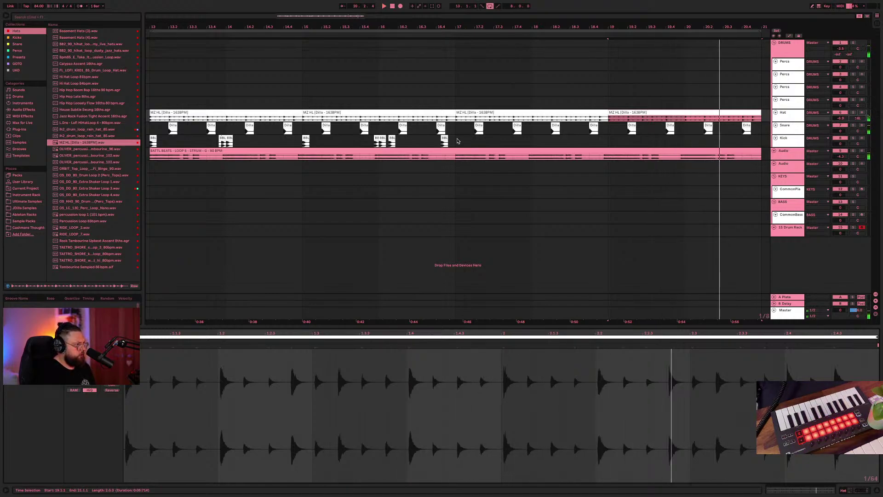
- Duplicate the kick pattern from bars 13–17 onto bars 17–21 of the Kick track and play it back
{"action": "left_click_drag", "start_coordinate": [457, 142], "coordinate": [162, 151]}
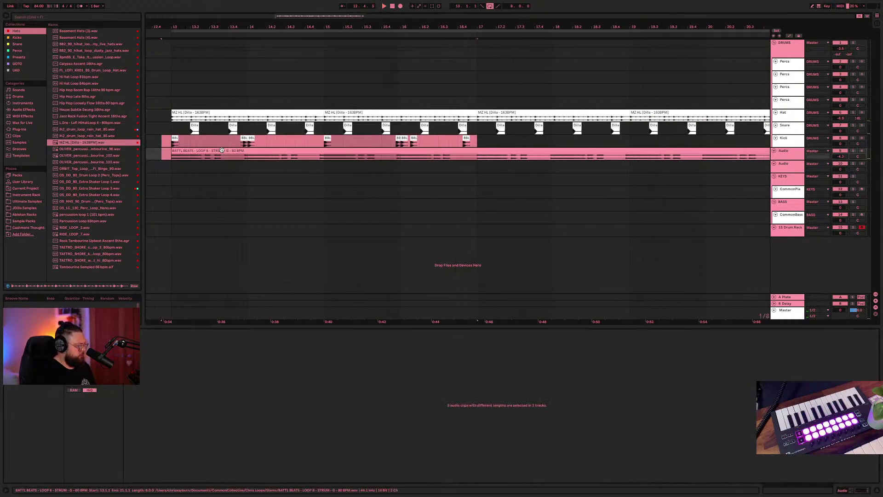
{"action": "left_click", "coordinate": [371, 129]}
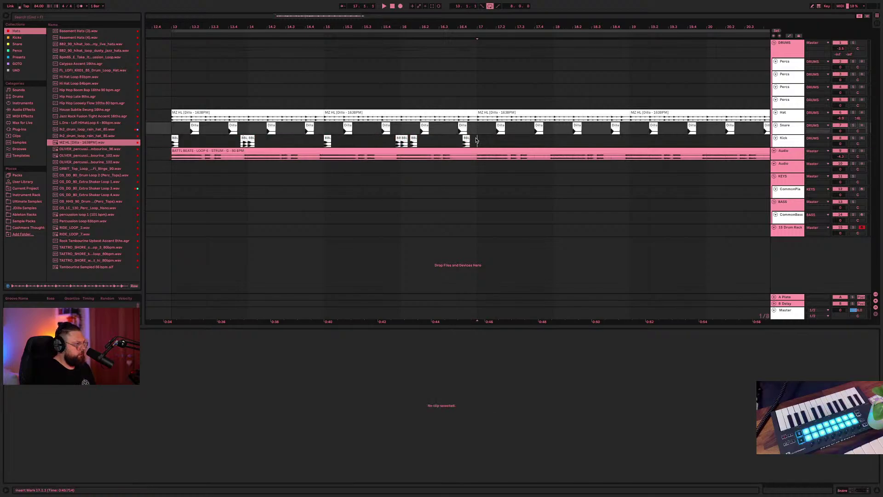
{"action": "left_click_drag", "start_coordinate": [476, 140], "coordinate": [166, 142]}
{"action": "key", "text": "ctrl+d"}
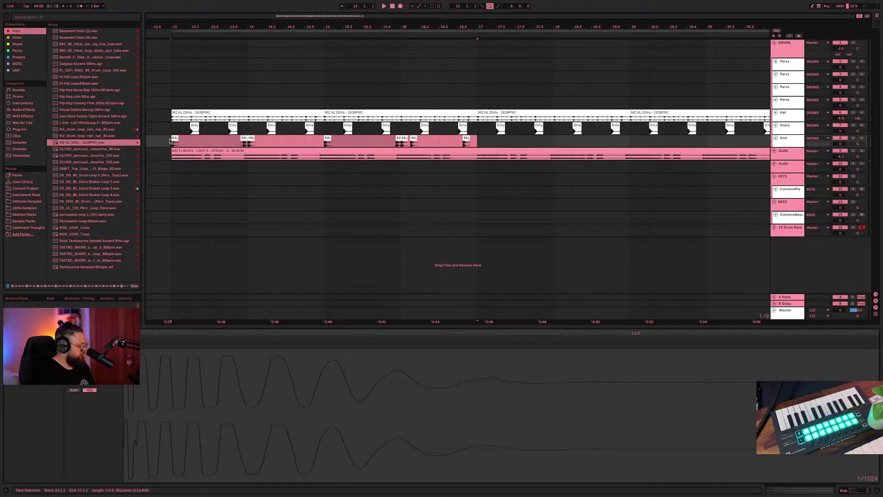
{"action": "key", "text": "space"}
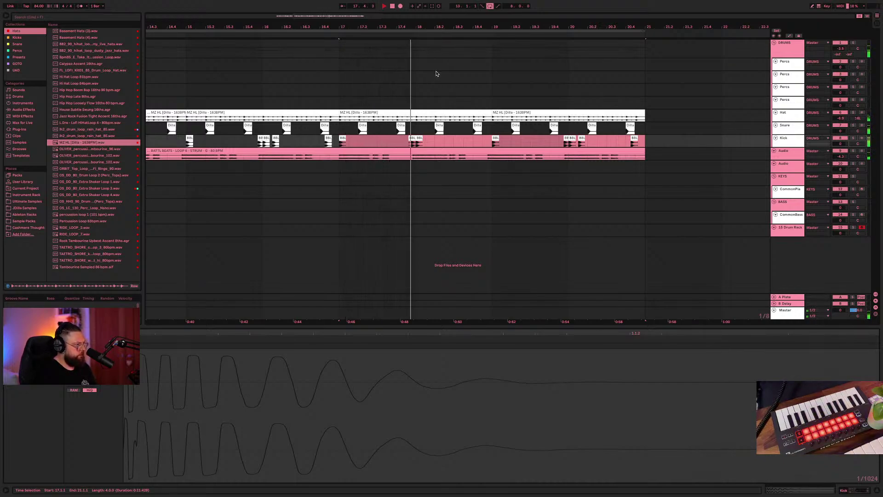
{"action": "left_click", "coordinate": [332, 102]}
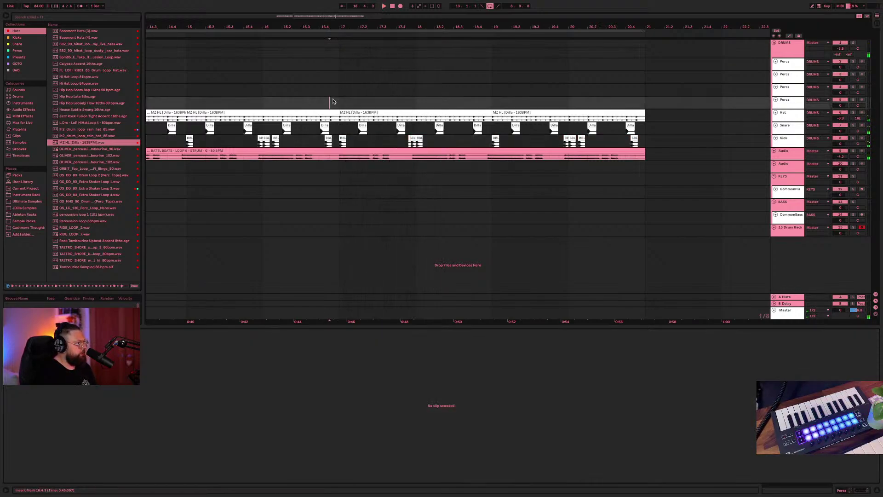
- Audition percussion loops in the Hats collection, place percussion loop 1 (101 bpm) on the Percs track above Hat at bar 13, and play it back
{"action": "key", "text": "minus"}
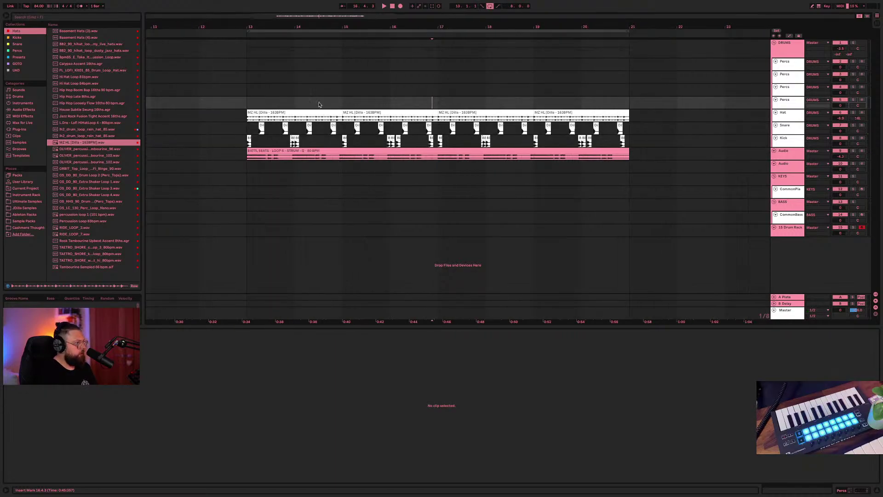
{"action": "left_click", "coordinate": [87, 122]}
{"action": "left_click", "coordinate": [106, 221]}
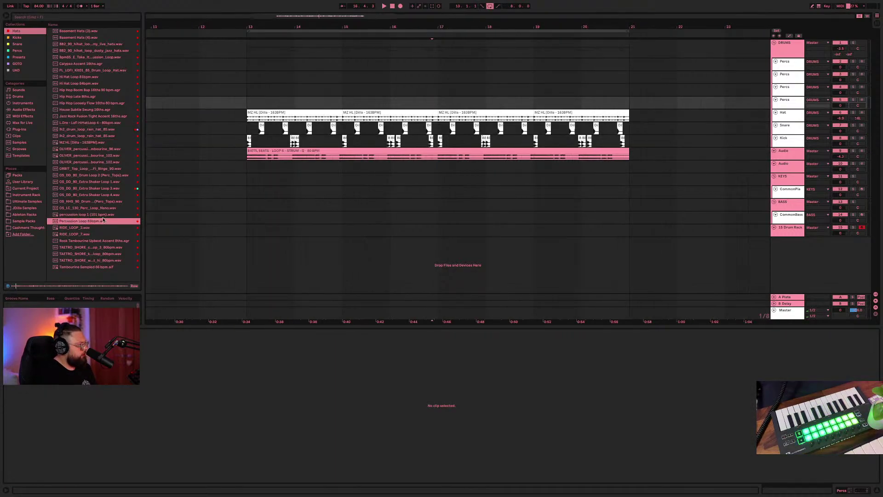
{"action": "left_click", "coordinate": [99, 216]}
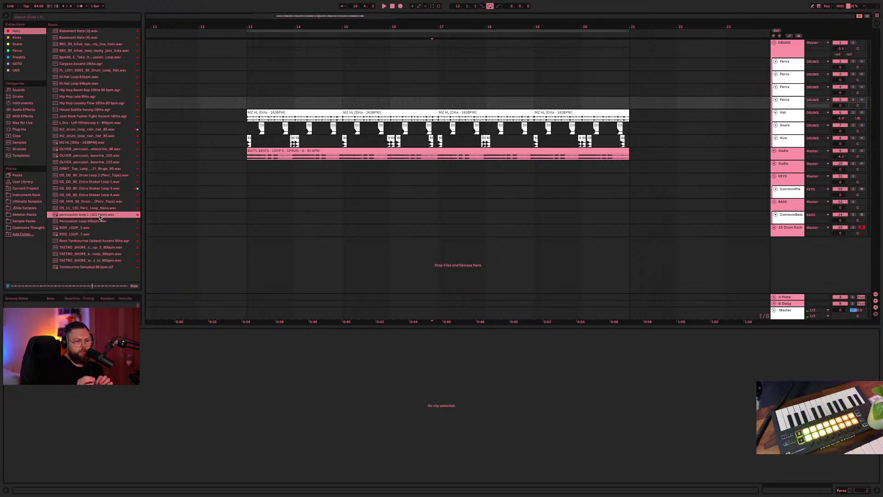
{"action": "left_click_drag", "start_coordinate": [100, 217], "coordinate": [254, 102]}
{"action": "key", "text": "space"}
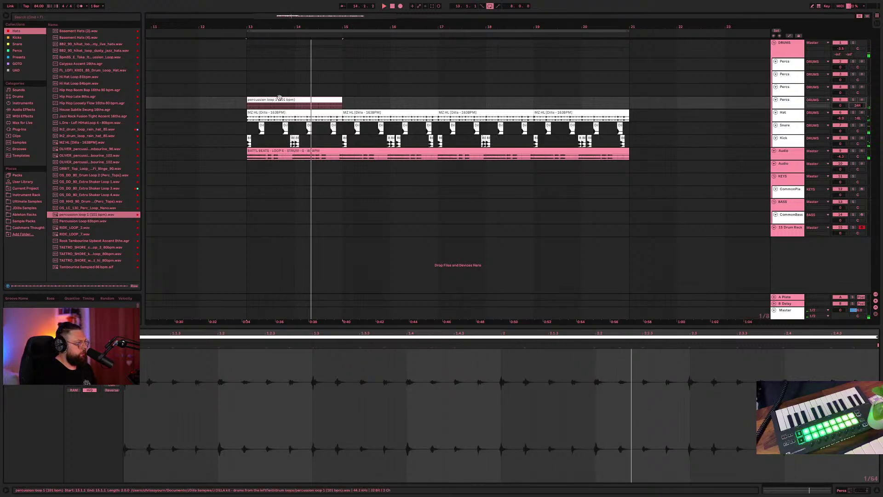
{"action": "key", "text": "space"}
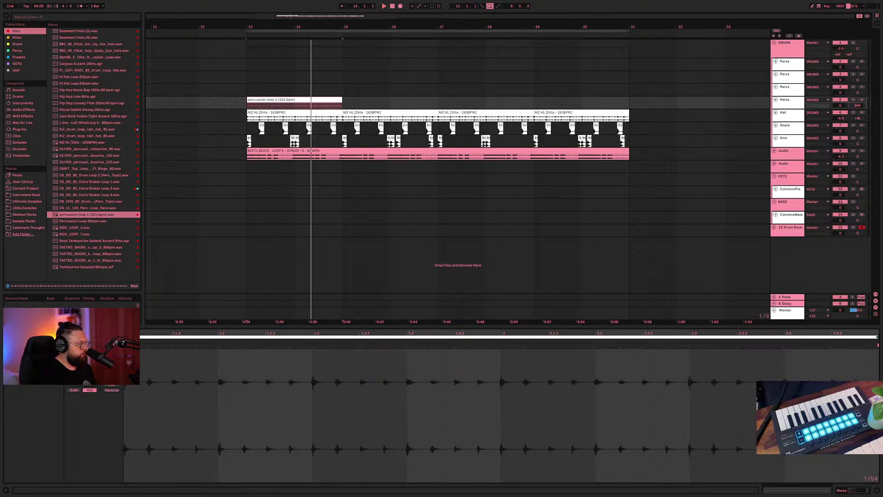
{"action": "key", "text": "space"}
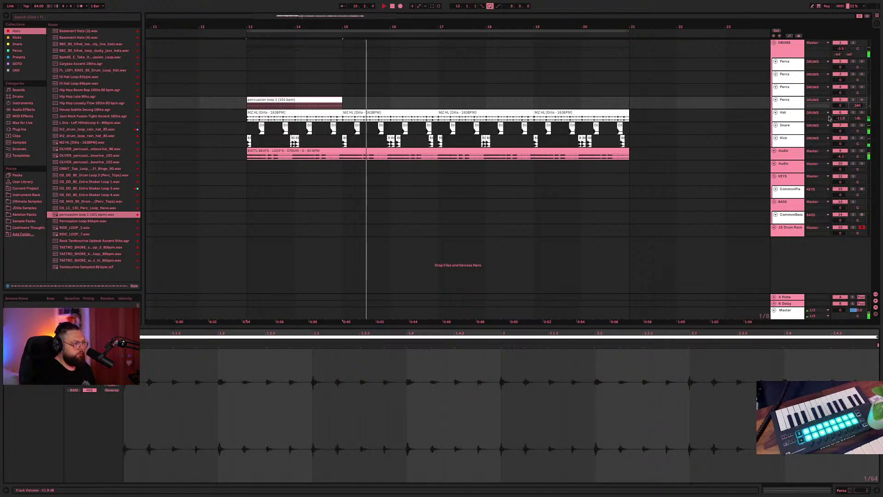
- Duplicate the percussion loop along its Percs track up to bar 21 and delete the extra copy beyond bar 21
{"action": "left_click", "coordinate": [318, 99]}
{"action": "key", "text": "super+d"}
{"action": "key", "text": "super+d"}
{"action": "key", "text": "super+d"}
{"action": "key", "text": "super+d"}
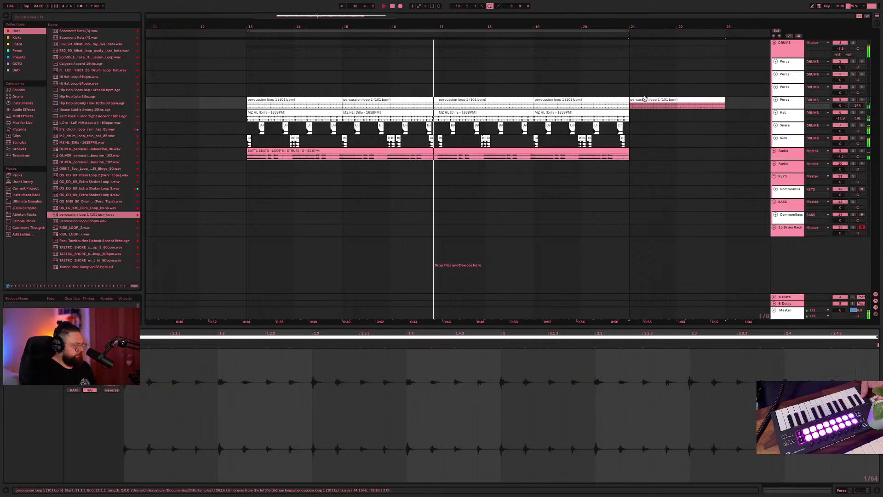
{"action": "key", "text": "Delete"}
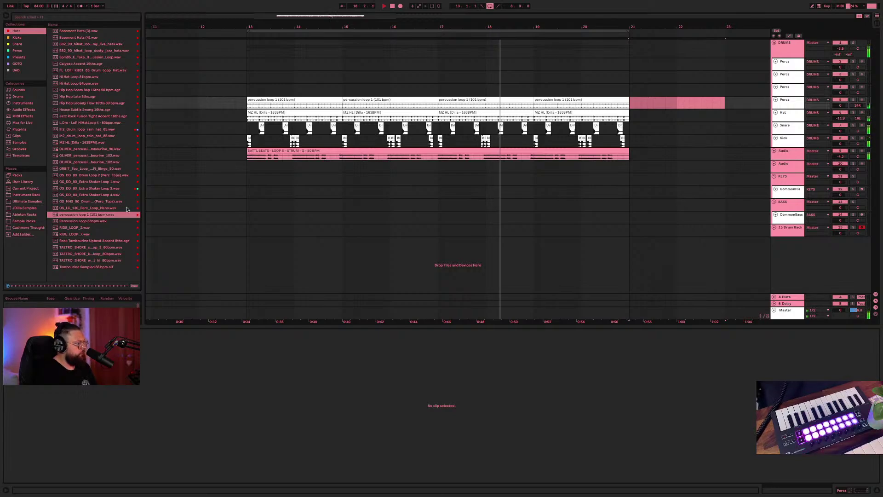
- Audition samples in the Percs collection, including the Egg Shake, Perc Loop Chill and Tape Crackling sounds
{"action": "left_click", "coordinate": [17, 43]}
{"action": "left_click", "coordinate": [18, 50]}
{"action": "left_click", "coordinate": [64, 57]}
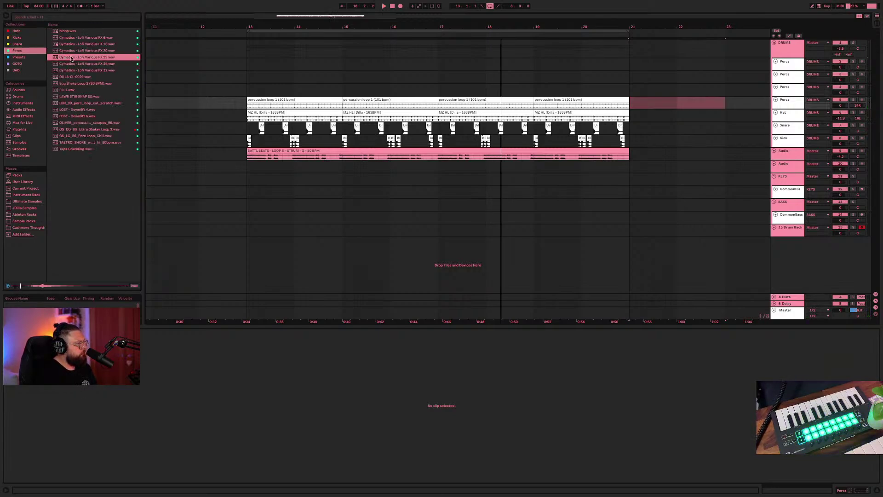
{"action": "left_click", "coordinate": [78, 77]}
{"action": "left_click", "coordinate": [82, 84]}
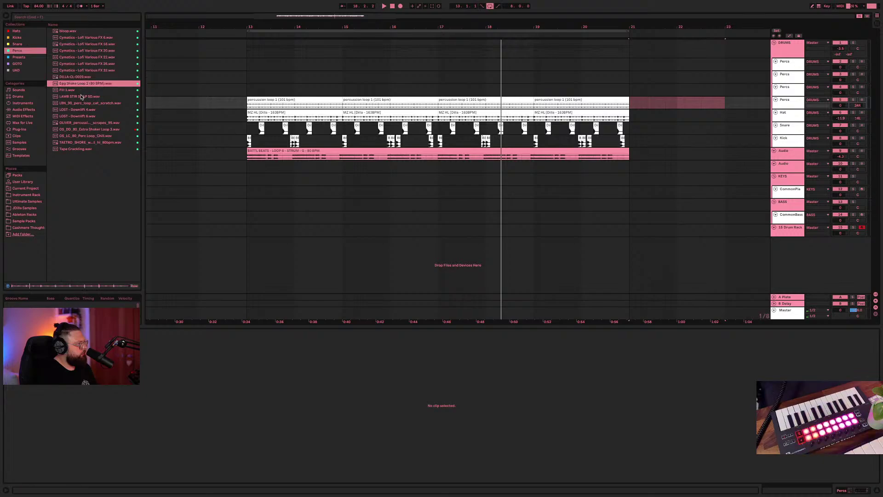
{"action": "left_click", "coordinate": [81, 96]}
{"action": "left_click", "coordinate": [87, 123]}
{"action": "left_click", "coordinate": [87, 129]}
{"action": "left_click", "coordinate": [88, 136]}
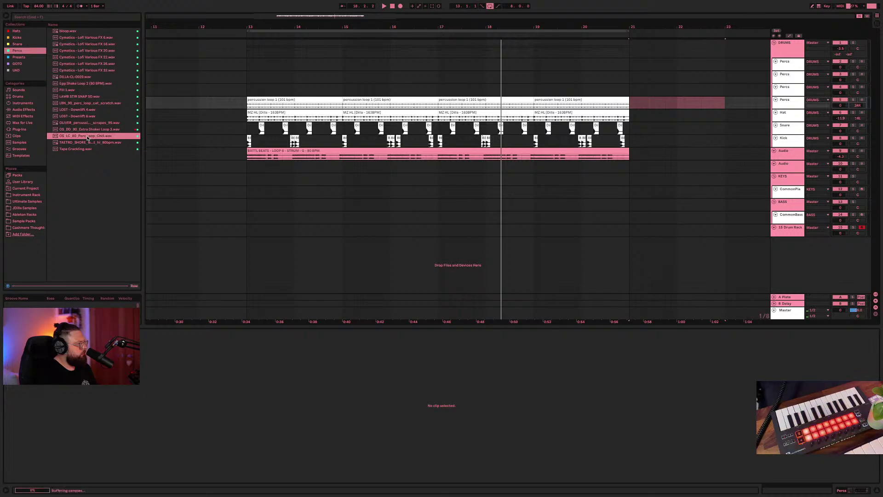
{"action": "left_click", "coordinate": [91, 143]}
{"action": "left_click", "coordinate": [78, 149]}
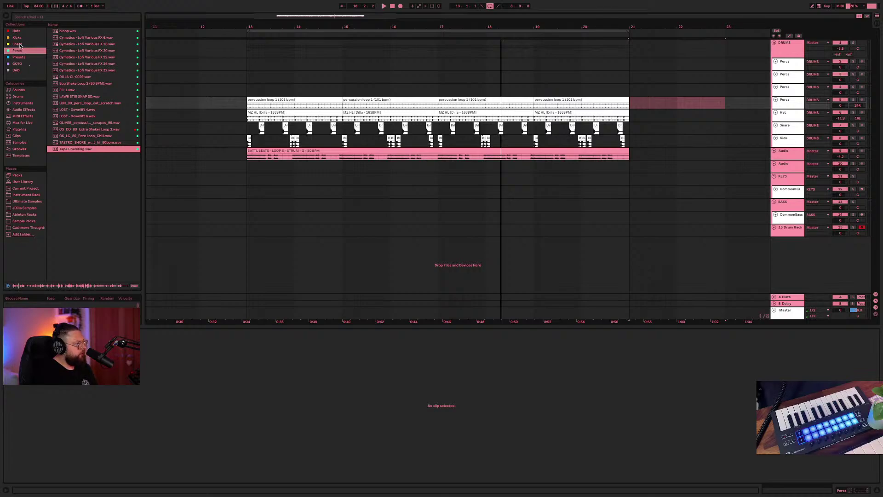
- Switch from the Snare collection back to Percs and examine the editable list of browser collections
{"action": "left_click", "coordinate": [20, 44]}
{"action": "left_click", "coordinate": [19, 51]}
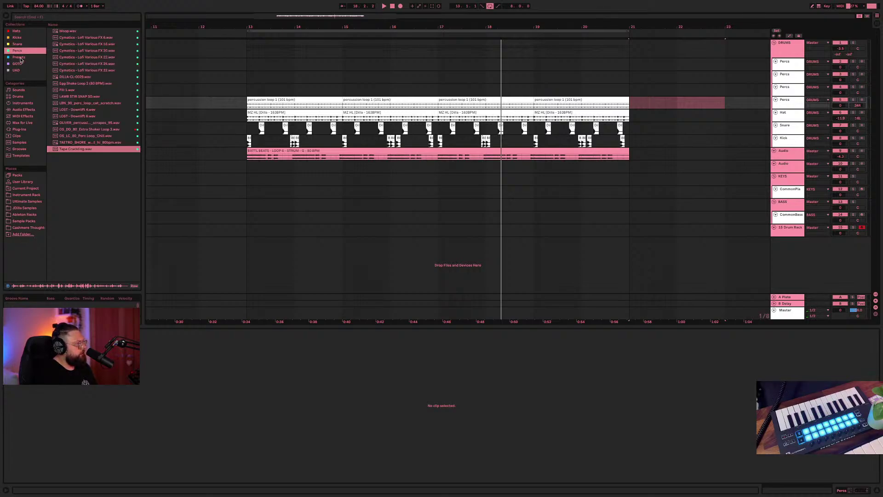
{"action": "left_click", "coordinate": [40, 25]}
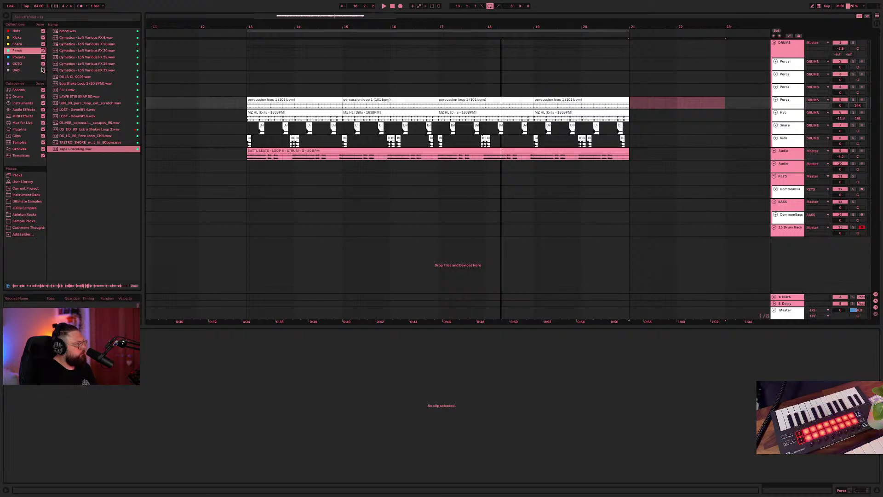
{"action": "left_click", "coordinate": [38, 26]}
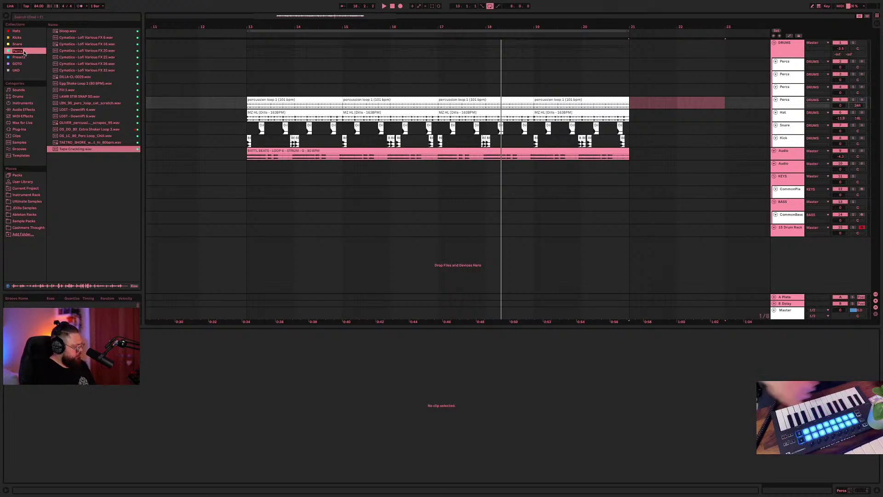
- Rename the selected browser collection as Percs
{"action": "type", "text": "Pe"}
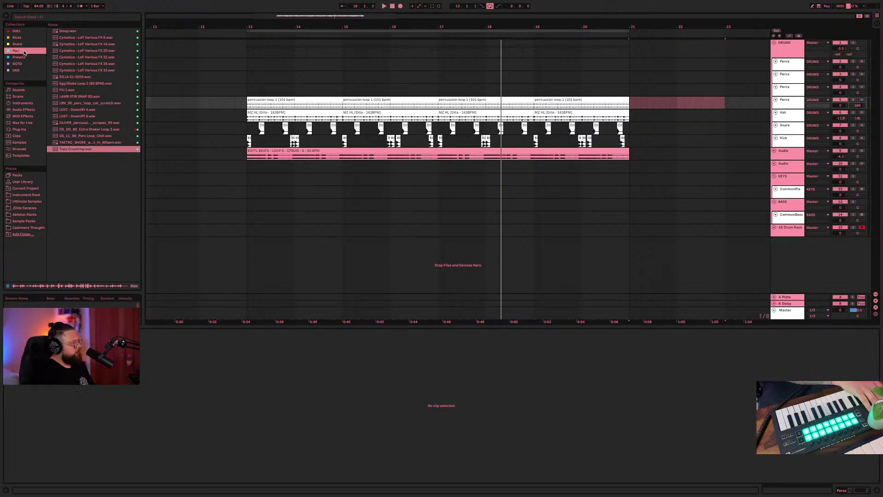
{"action": "type", "text": "rcs"}
{"action": "key", "text": "Return"}
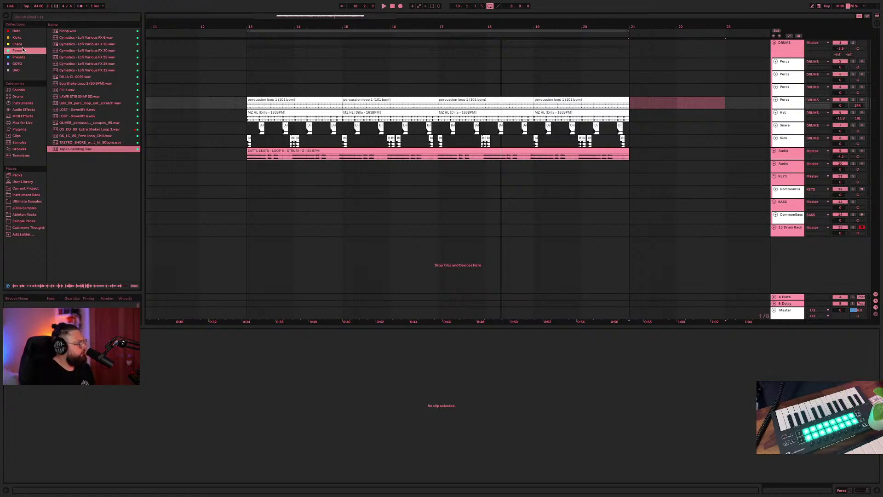
- Audition loops in the Hats collection, including the 80 bpm percussion loop, the Extra Shaker Loop and the OLIVER tambourine loops
{"action": "left_click", "coordinate": [21, 39]}
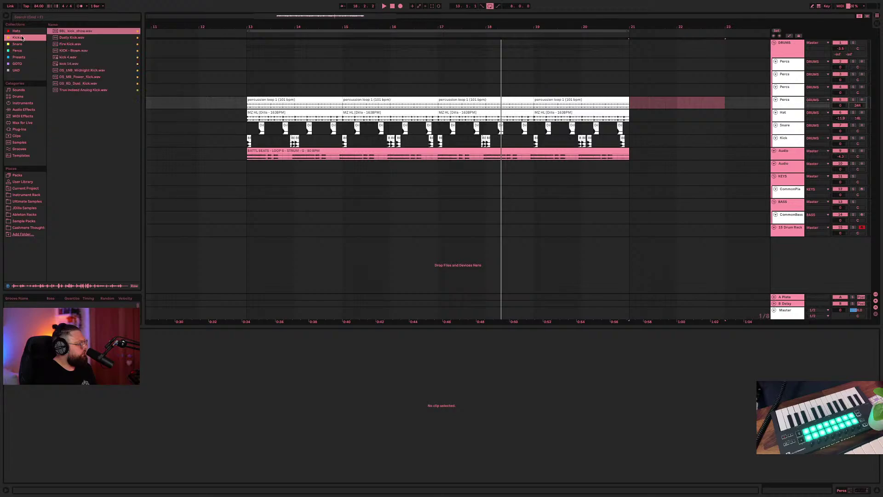
{"action": "left_click", "coordinate": [22, 32]}
{"action": "left_click", "coordinate": [102, 221]}
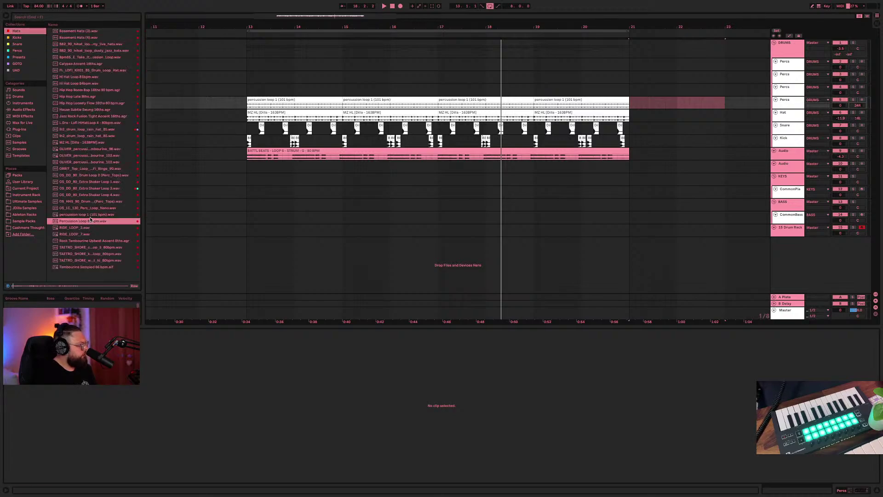
{"action": "left_click", "coordinate": [91, 195]}
{"action": "left_click", "coordinate": [81, 150]}
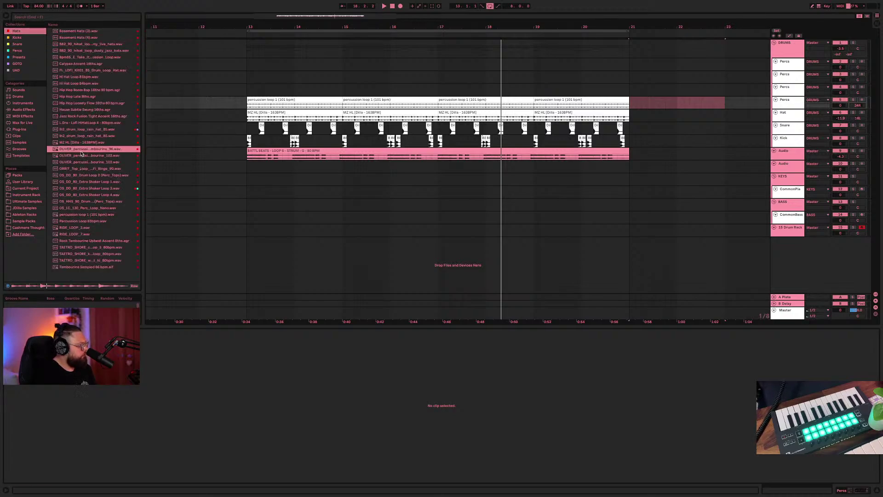
{"action": "left_click", "coordinate": [83, 163]}
{"action": "left_click", "coordinate": [85, 158]}
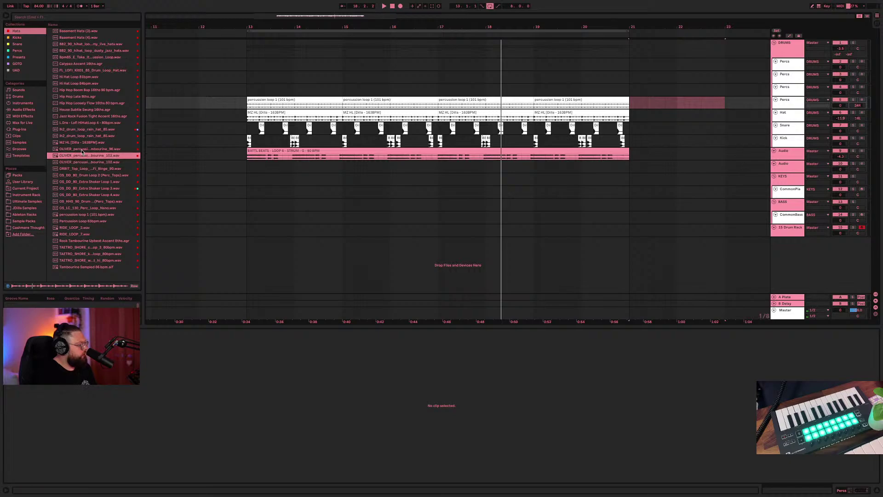
{"action": "left_click", "coordinate": [82, 149]}
- Place OLIVER_percussion_loop_tambourine_96 from bar 13 to 21 on the Percs track above the percussion loop, and adjust its panning and volume during playback
{"action": "left_click_drag", "start_coordinate": [82, 152], "coordinate": [623, 80]}
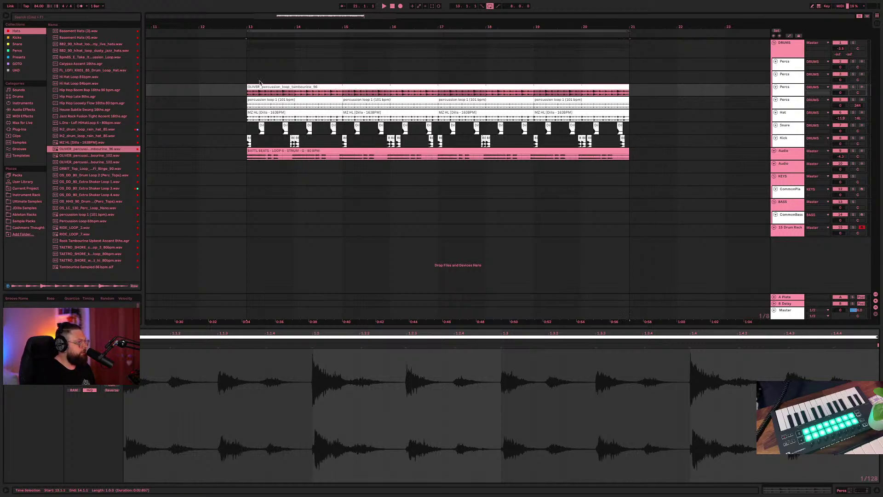
{"action": "left_click_drag", "start_coordinate": [858, 92], "coordinate": [858, 90]}
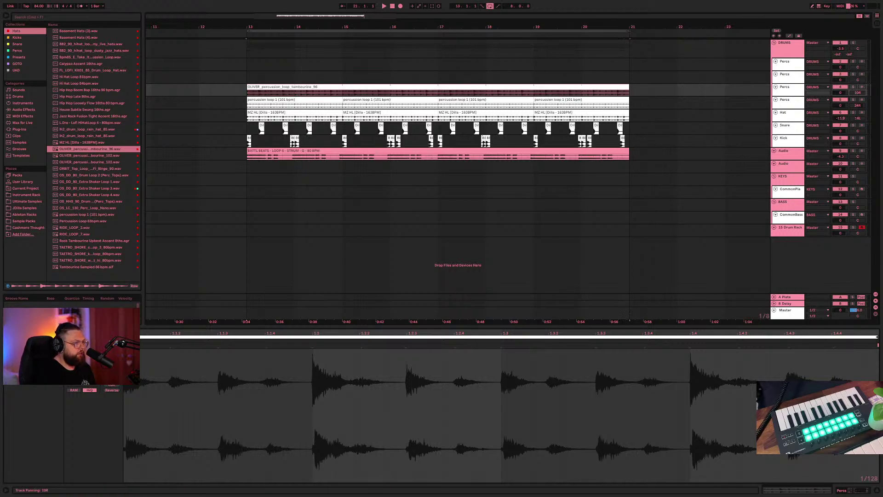
{"action": "key", "text": "space"}
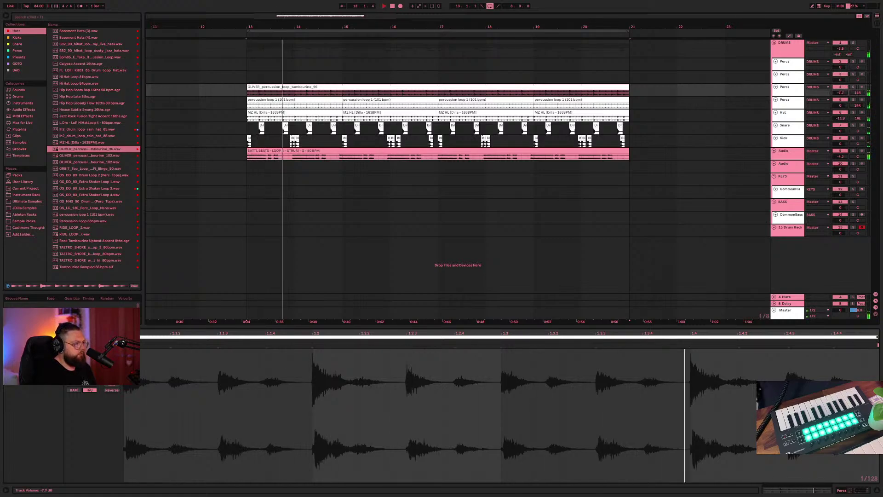
{"action": "left_click_drag", "start_coordinate": [845, 92], "coordinate": [844, 112]}
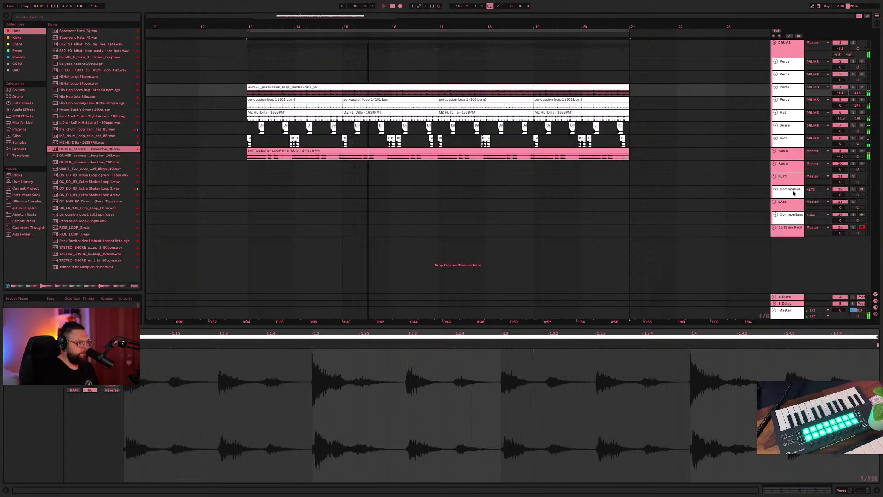
- Arm the CommonPiano track under KEYS for recording and lower its volume while playing along with the beat
{"action": "left_click", "coordinate": [861, 190]}
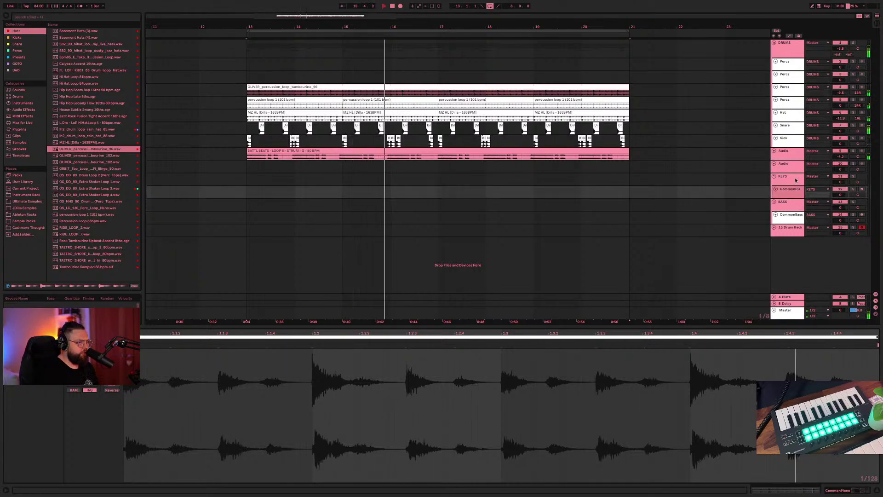
{"action": "left_click", "coordinate": [862, 189]}
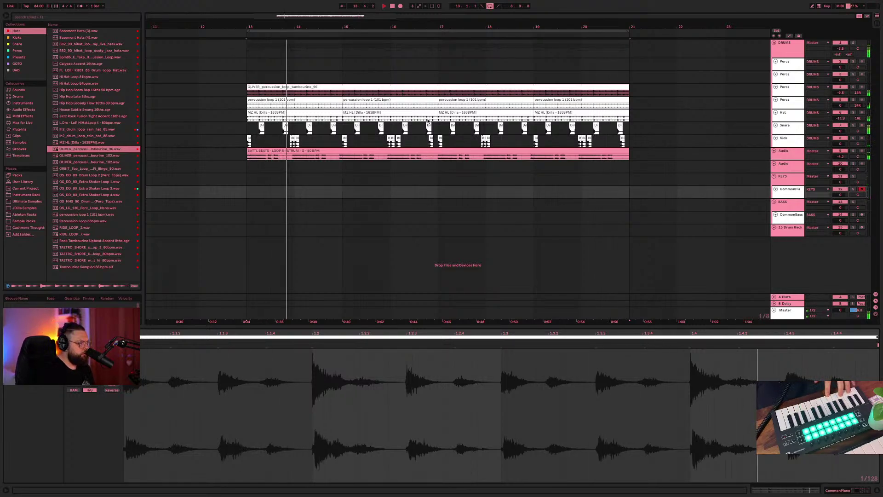
{"action": "left_click_drag", "start_coordinate": [842, 195], "coordinate": [842, 203]}
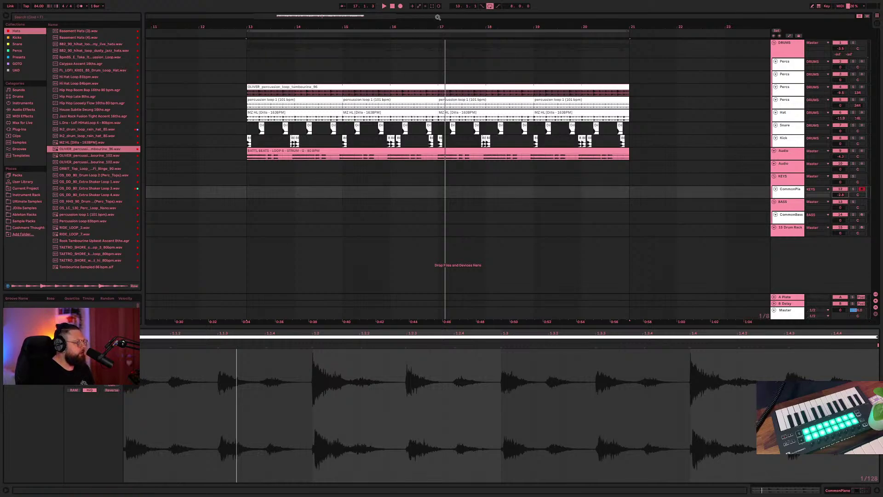
- Examine the key mappings list, including the Global Record shortcut, and leave key mapping mode
{"action": "left_click", "coordinate": [827, 6]}
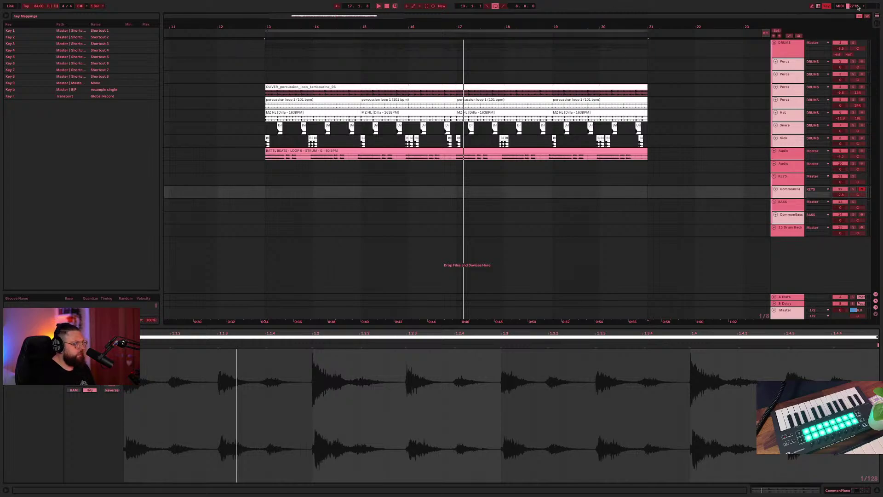
{"action": "left_click", "coordinate": [826, 7]}
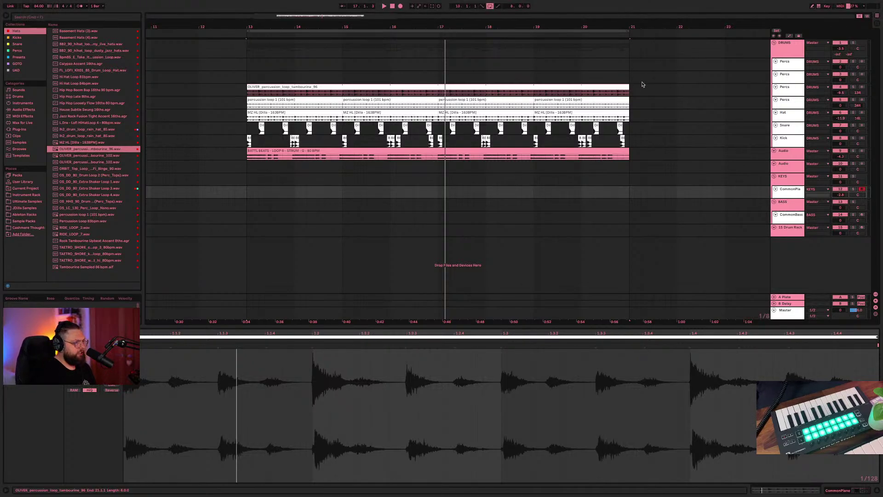
- Record a short piano take on the CommonPiano track from bar 13 and delete it
{"action": "left_click", "coordinate": [255, 151]}
{"action": "key", "text": "space"}
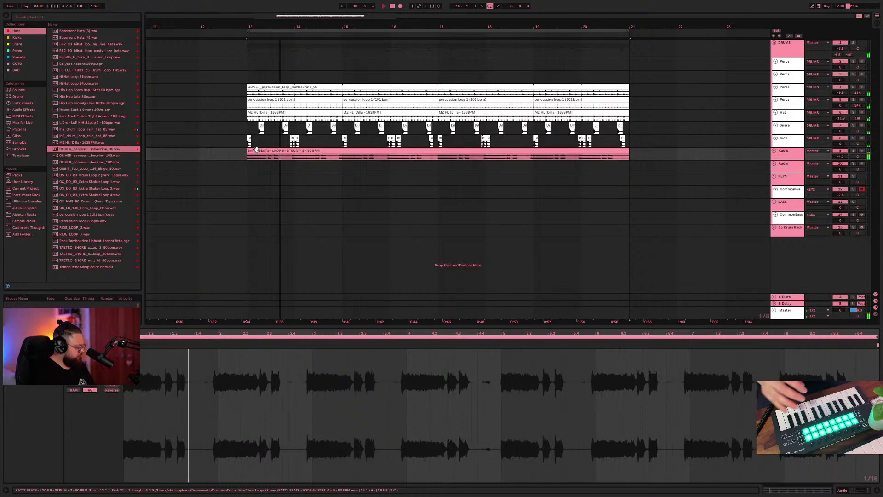
{"action": "key", "text": "F9"}
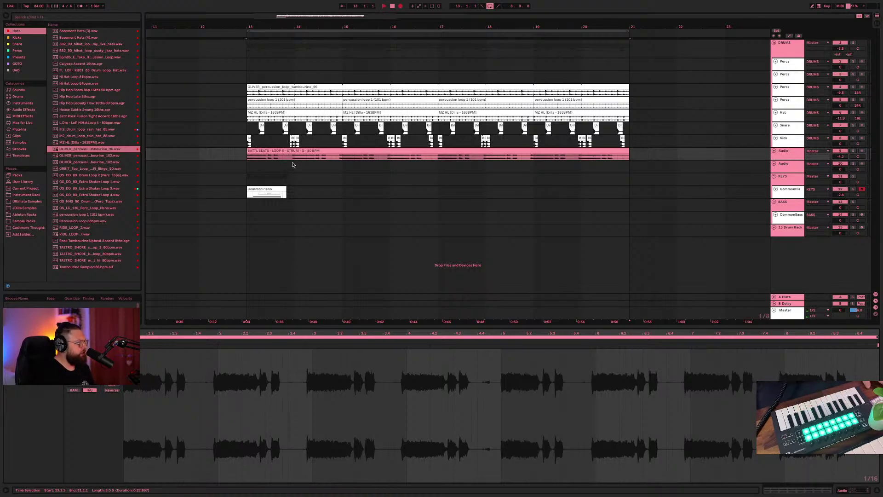
{"action": "left_click", "coordinate": [274, 190]}
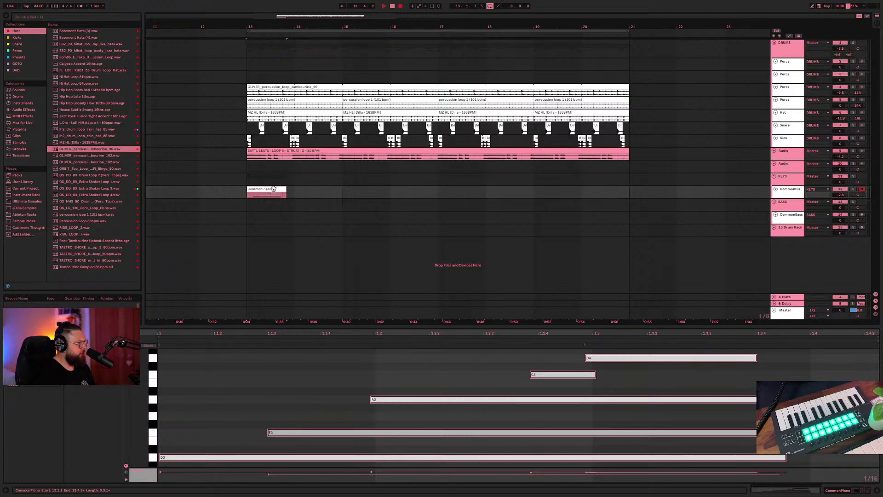
{"action": "left_click", "coordinate": [394, 8]}
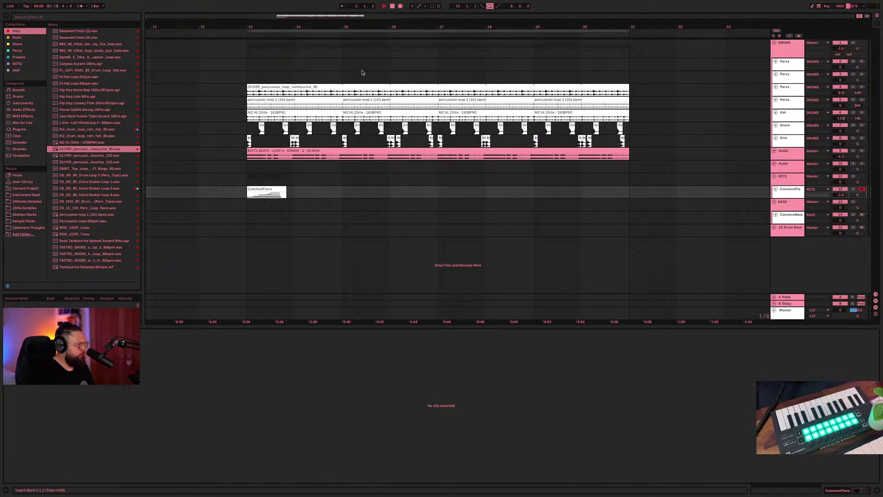
{"action": "left_click", "coordinate": [269, 190]}
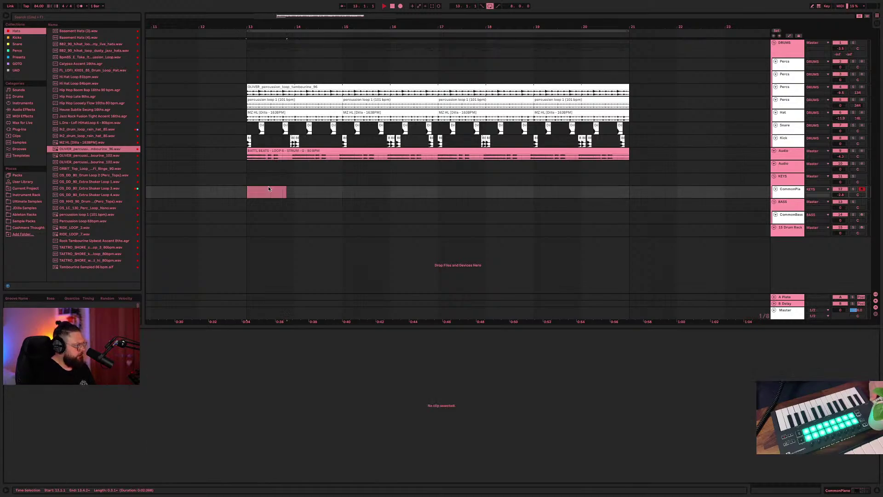
{"action": "left_click", "coordinate": [248, 195]}
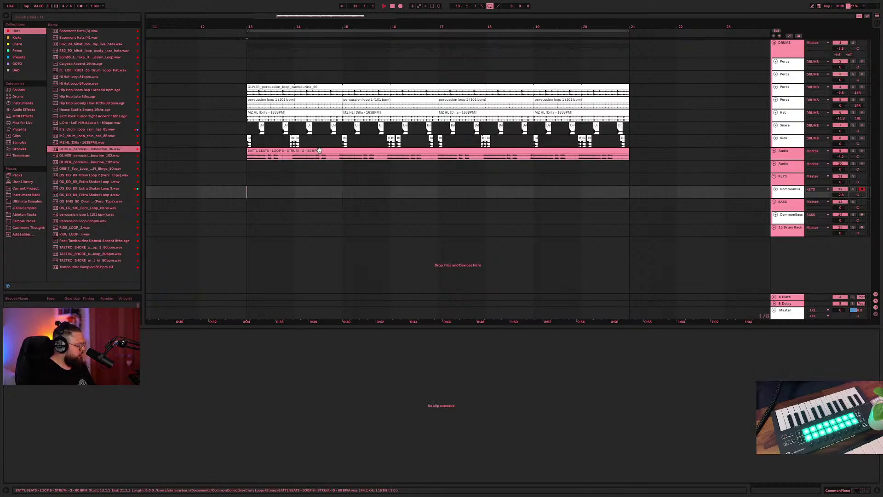
- Overdub additional notes onto the short piano clip at bar 13 and play the result back
{"action": "left_click", "coordinate": [272, 190]}
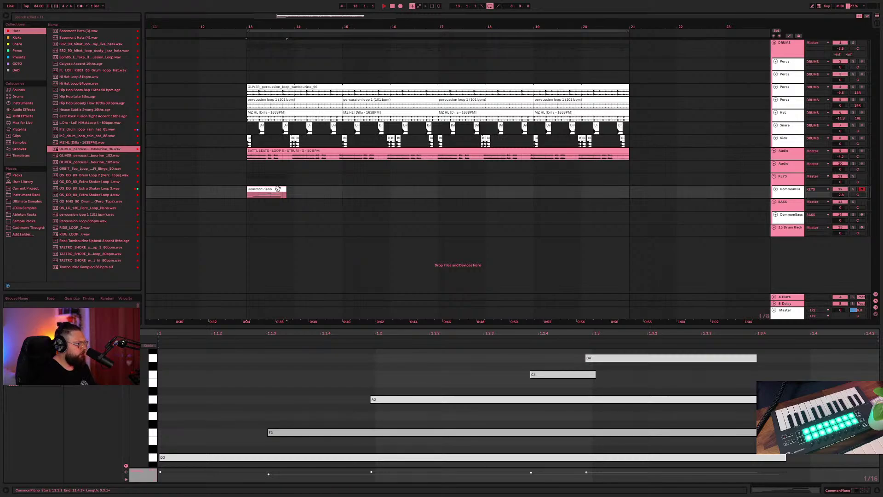
{"action": "key", "text": "F9"}
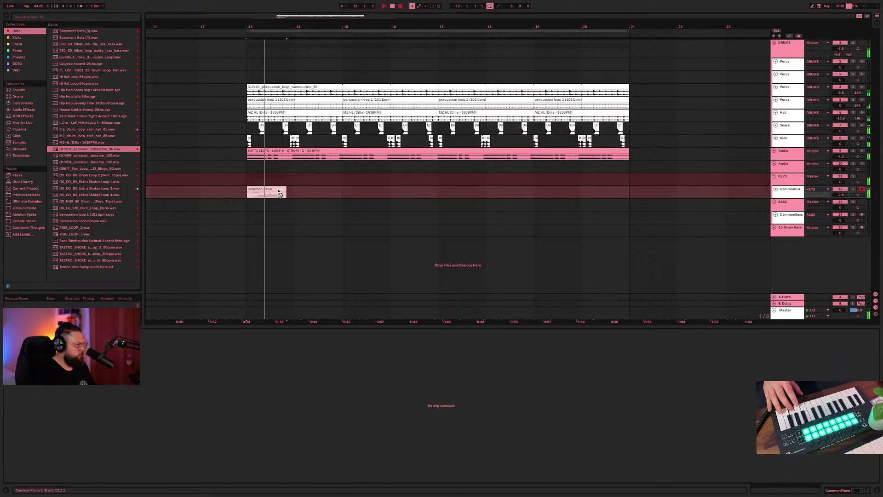
{"action": "key", "text": "space"}
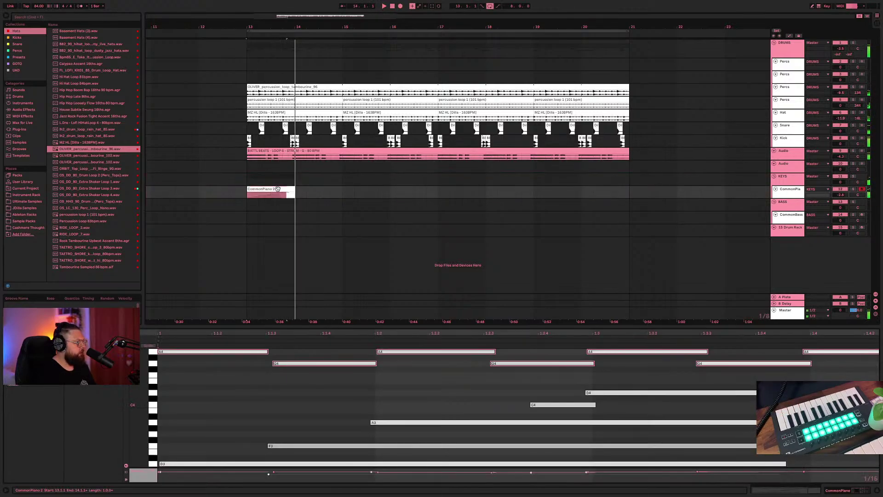
{"action": "key", "text": "space"}
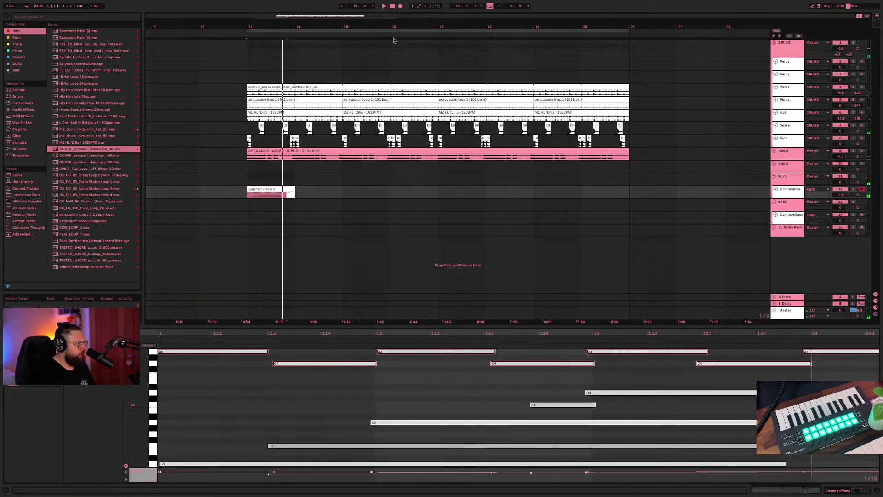
- Delete the overdubbed test clip and record a new piano part of about four bars on the CommonPiano track from bar 13
{"action": "left_click", "coordinate": [282, 190]}
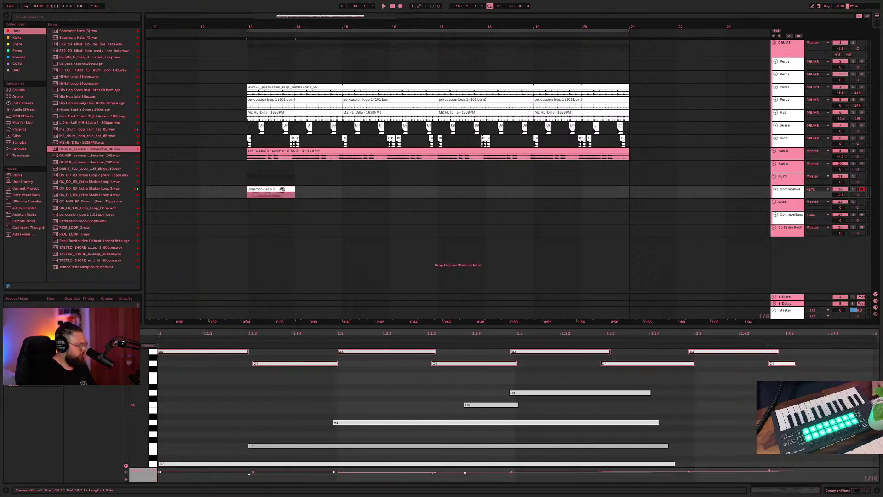
{"action": "key", "text": "Delete"}
{"action": "left_click", "coordinate": [247, 196]}
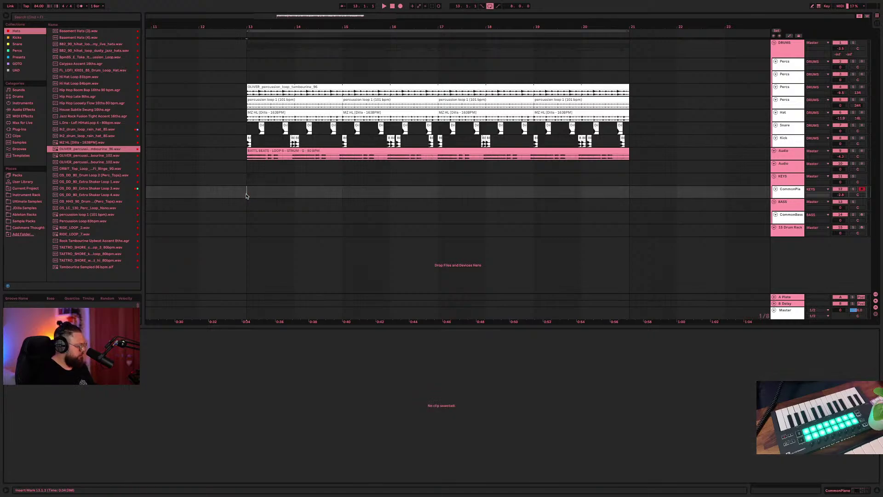
{"action": "key", "text": "F9"}
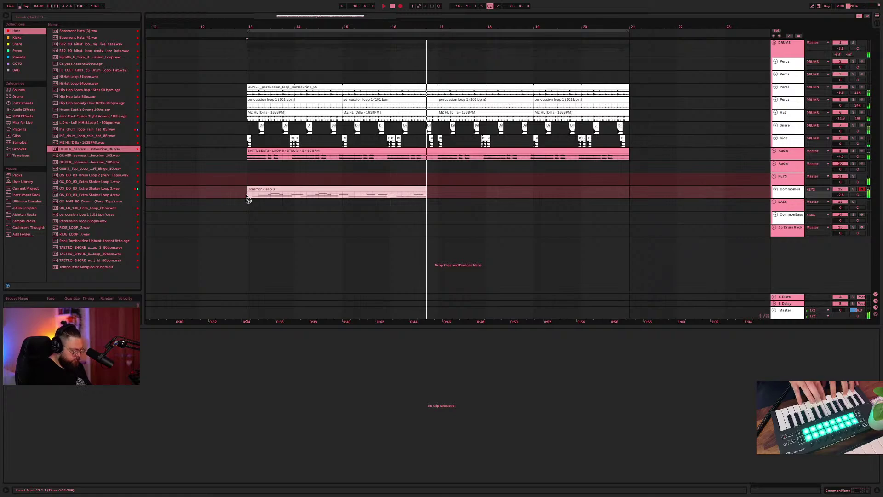
{"action": "key", "text": "space"}
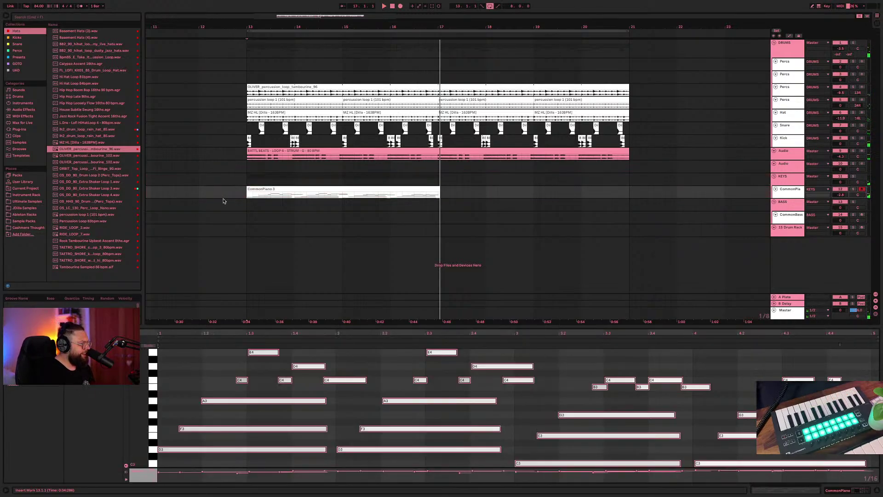
- Duplicate the recorded piano clip directly after itself and lower the CommonPiano track's volume while playing from bar 13
{"action": "left_click", "coordinate": [265, 189]}
{"action": "key", "text": "ctrl+d"}
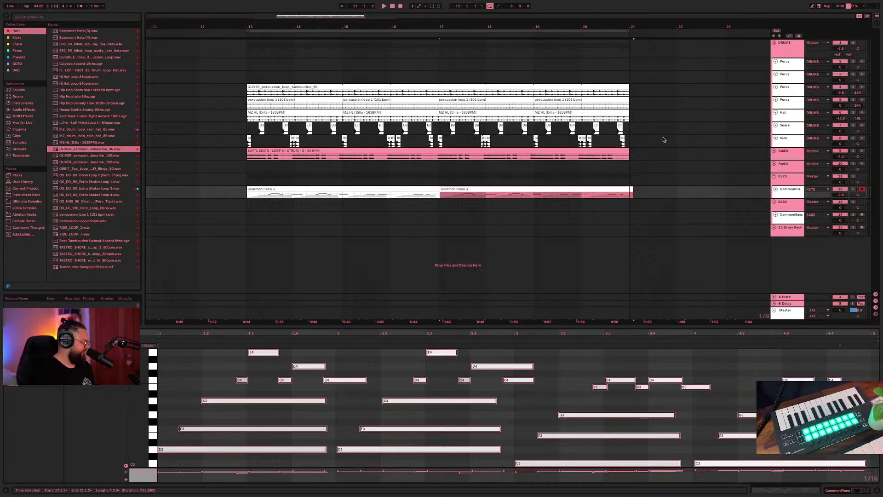
{"action": "left_click", "coordinate": [263, 191]}
{"action": "key", "text": "space"}
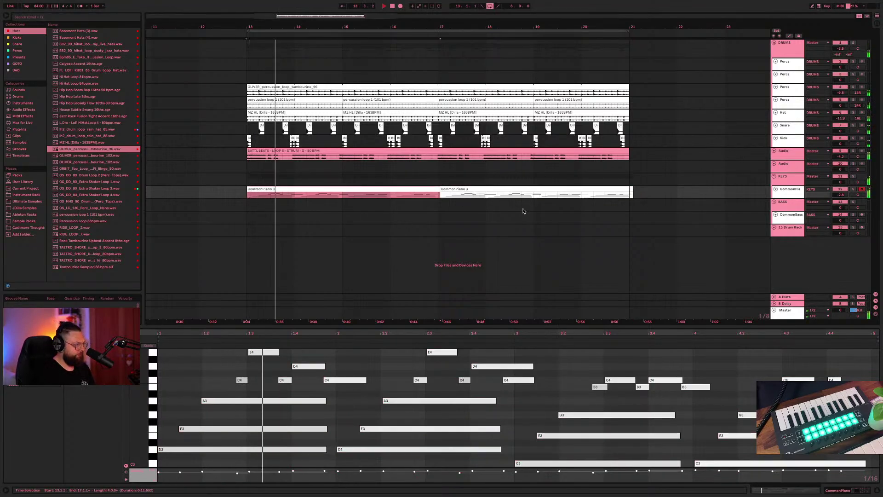
{"action": "left_click_drag", "start_coordinate": [841, 195], "coordinate": [841, 198]}
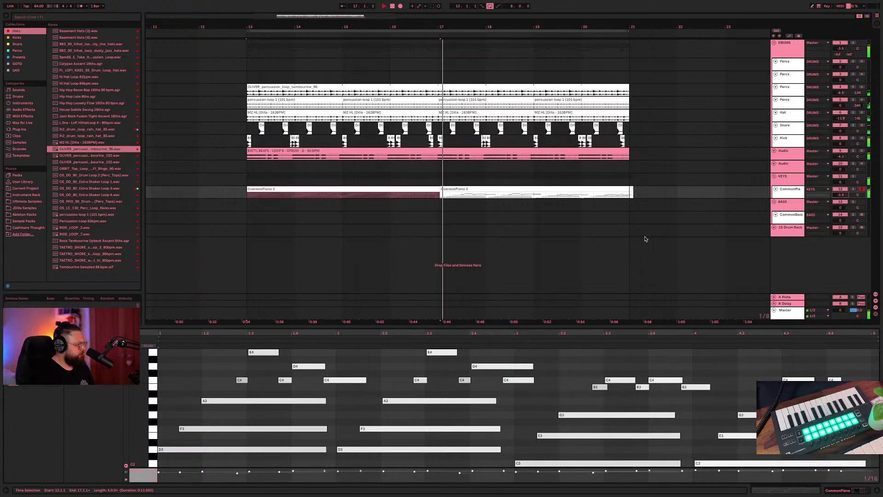
- Shift the duplicate piano clip to start at bar 17 and trim its end to bar 21
{"action": "left_click", "coordinate": [456, 190]}
{"action": "left_click", "coordinate": [457, 193]}
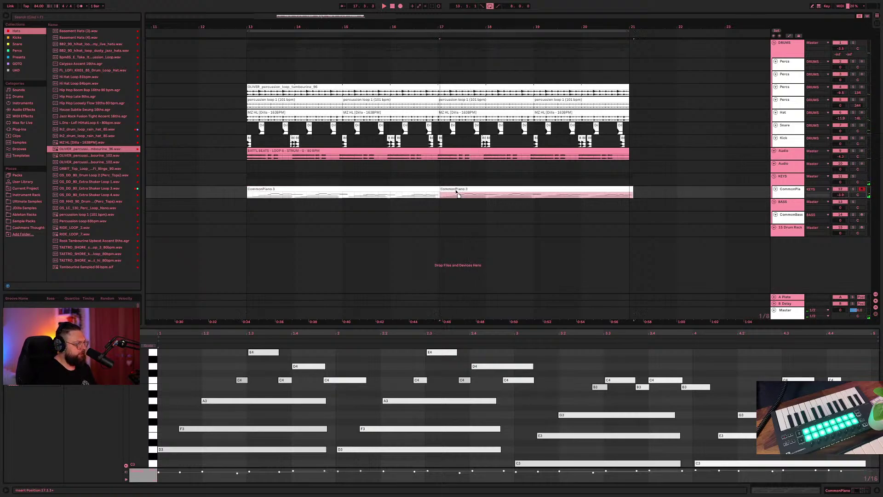
{"action": "mouse_move", "coordinate": [457, 193]}
{"action": "left_mouse_down"}
{"action": "mouse_move", "coordinate": [474, 193]}
{"action": "mouse_move", "coordinate": [442, 192]}
{"action": "mouse_move", "coordinate": [450, 193]}
{"action": "left_mouse_up"}
{"action": "left_click", "coordinate": [440, 192]}
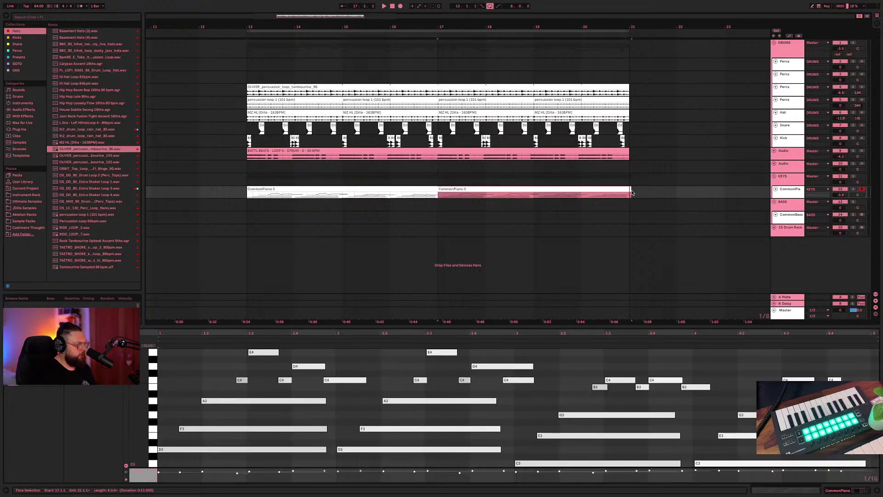
{"action": "left_click", "coordinate": [648, 179]}
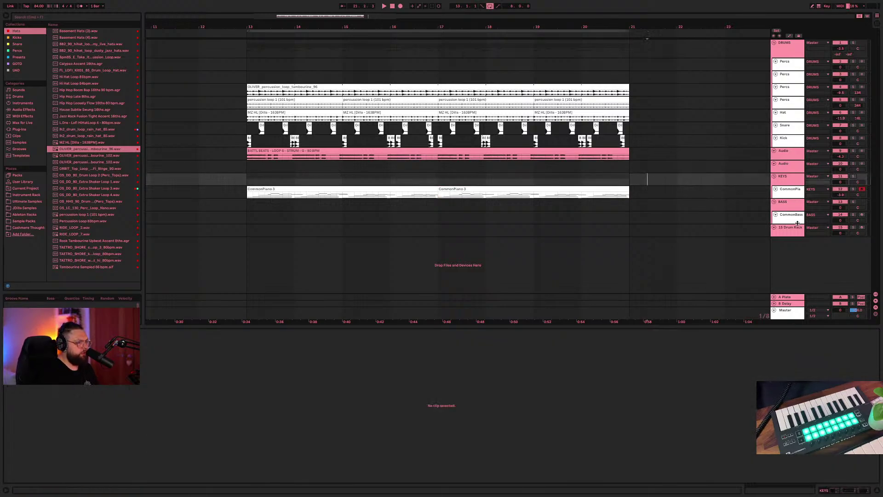
- Search the whole library for "omnis" and look through the Omnisphere pad, drone and keys presets for a sound to layer
{"action": "left_click", "coordinate": [92, 19]}
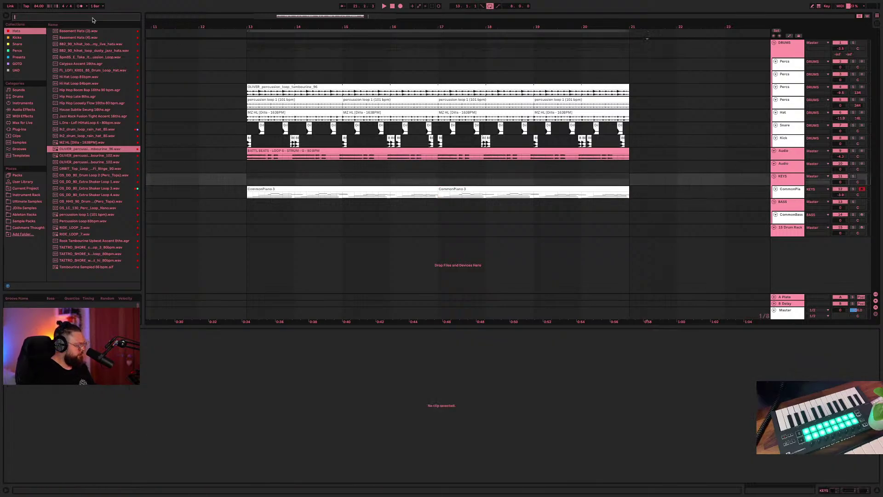
{"action": "type", "text": "omnis"}
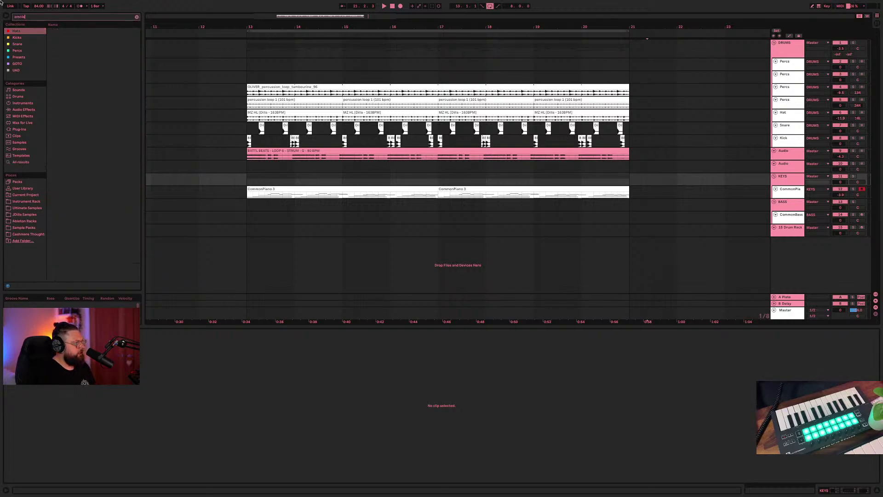
{"action": "left_click", "coordinate": [29, 164]}
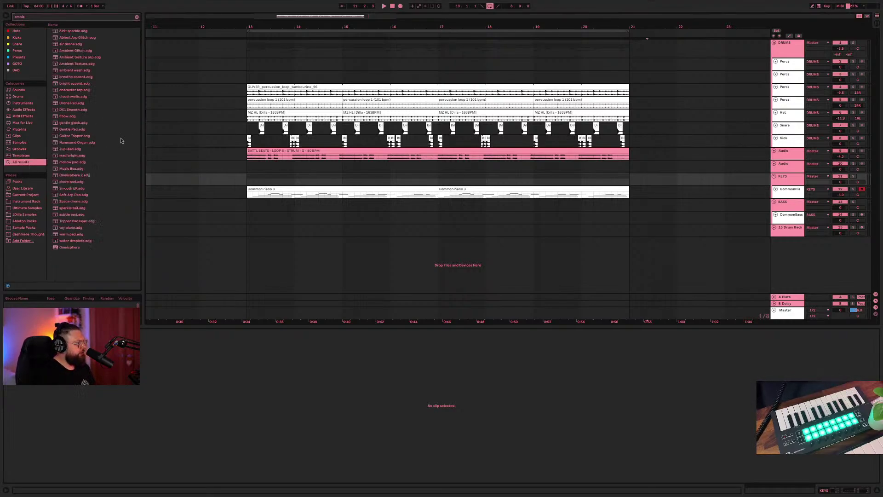
{"action": "left_click", "coordinate": [82, 222]}
{"action": "left_click", "coordinate": [75, 189]}
{"action": "left_click", "coordinate": [75, 182]}
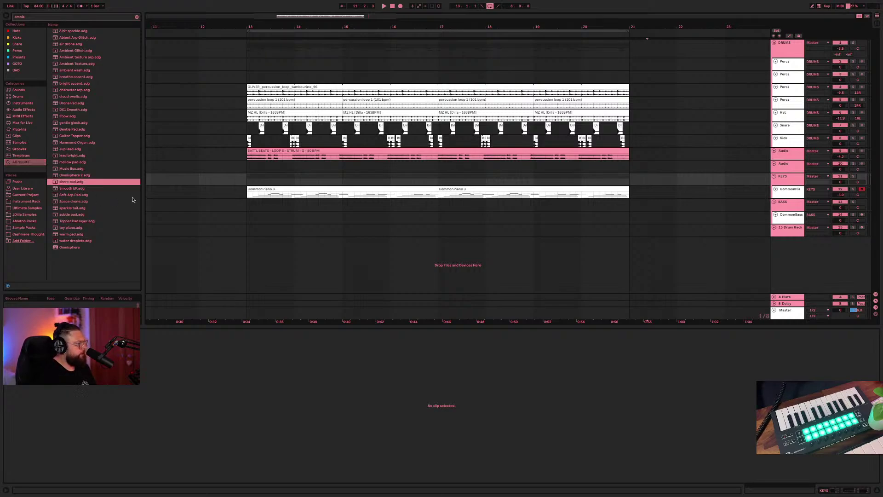
{"action": "left_click", "coordinate": [80, 163]}
{"action": "left_click", "coordinate": [82, 182]}
{"action": "left_click", "coordinate": [79, 203]}
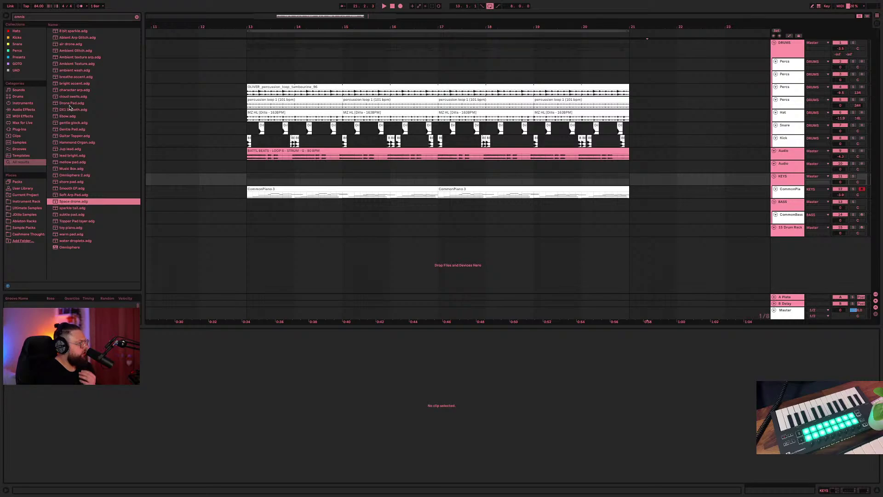
- Load the DX1 Smooth preset on a new track below the drum rack, close its plug-in window and lower the track's volume
{"action": "left_click_drag", "start_coordinate": [70, 109], "coordinate": [804, 249]}
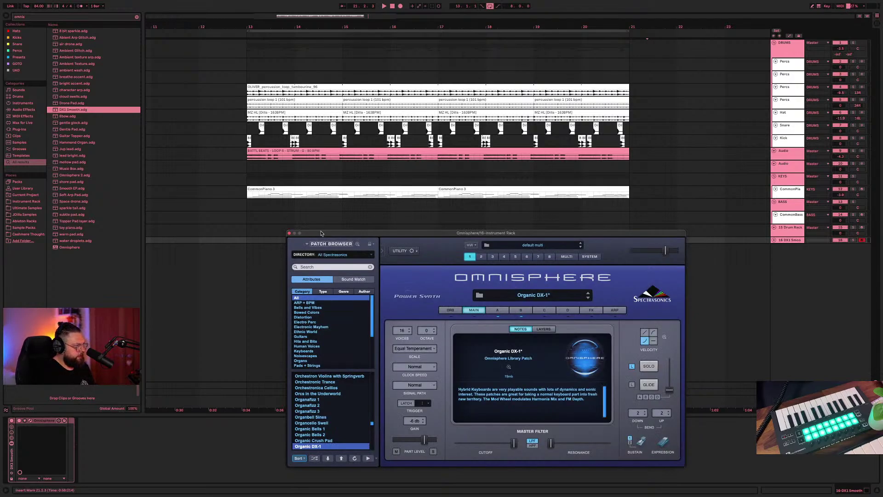
{"action": "left_click_drag", "start_coordinate": [321, 233], "coordinate": [353, 198]}
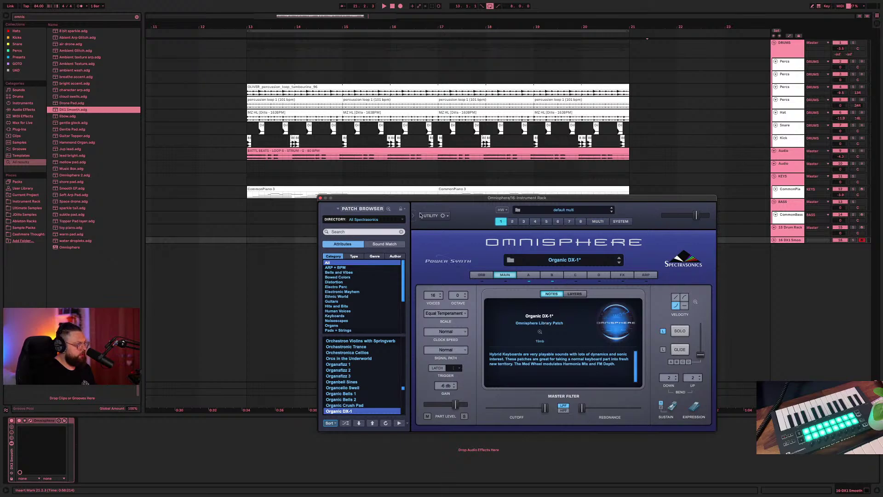
{"action": "left_click", "coordinate": [321, 199]}
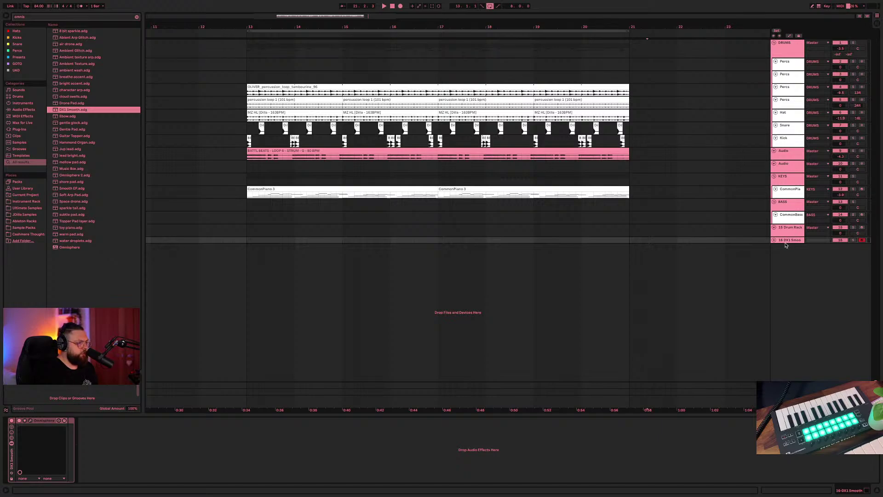
{"action": "left_click_drag", "start_coordinate": [786, 244], "coordinate": [786, 249]}
{"action": "left_click_drag", "start_coordinate": [840, 246], "coordinate": [841, 248]}
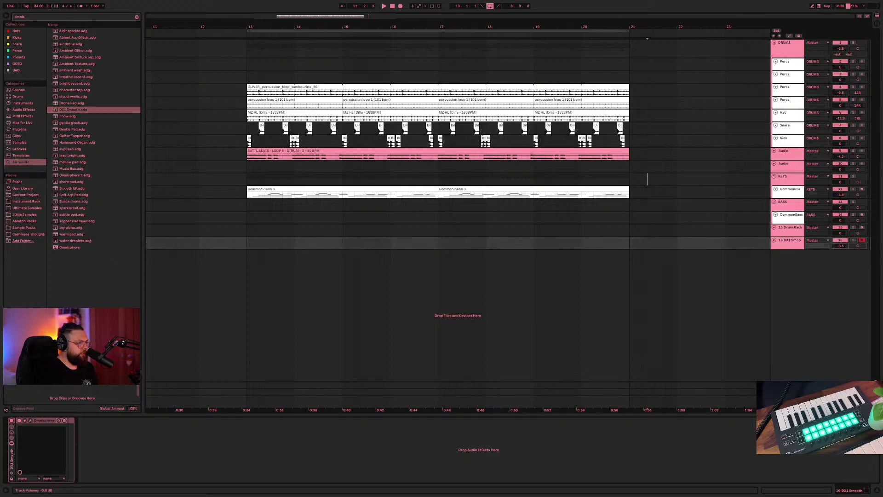
{"action": "key", "text": "space"}
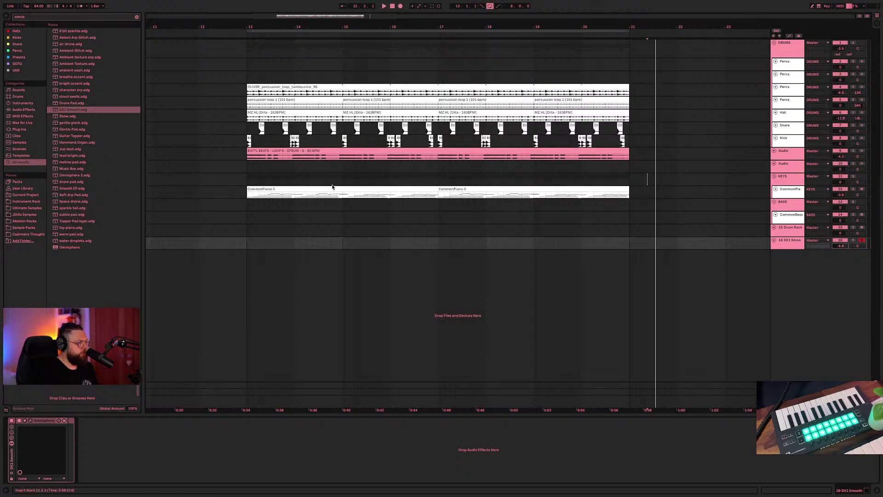
- Record a first DX1 Smooth take of about four bars from bar 13 and delete it
{"action": "left_click", "coordinate": [265, 189]}
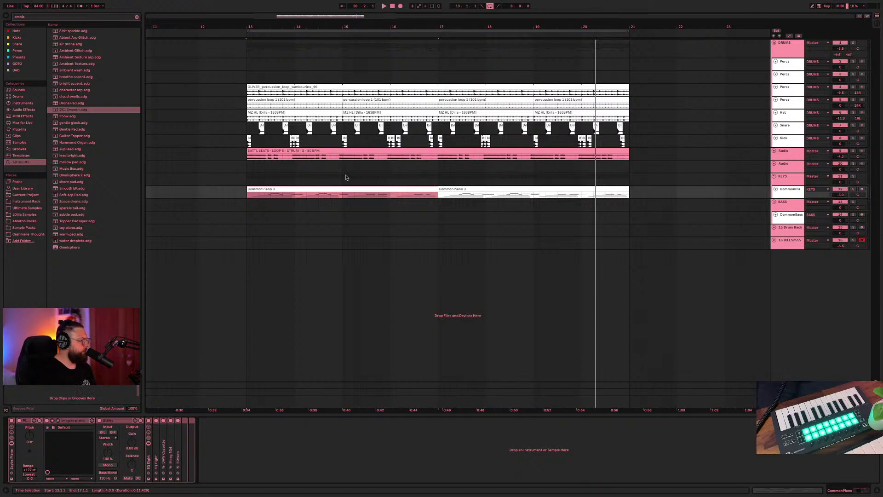
{"action": "left_click", "coordinate": [300, 189]}
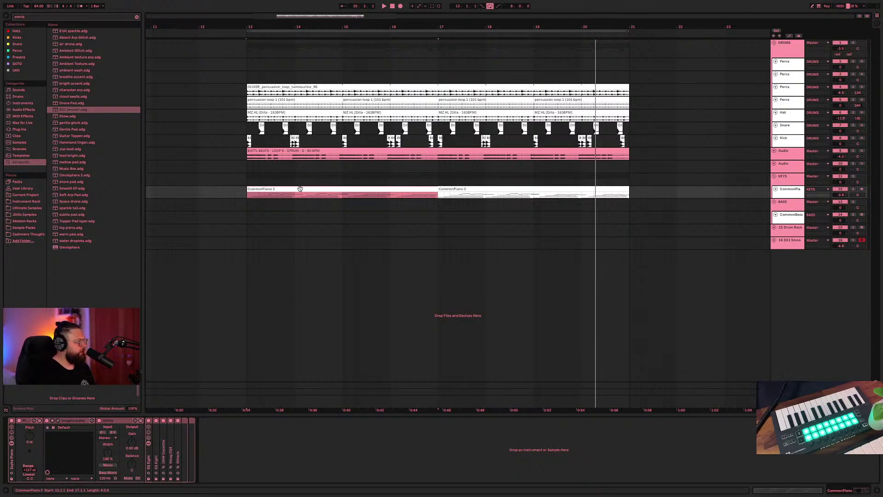
{"action": "key", "text": "F9"}
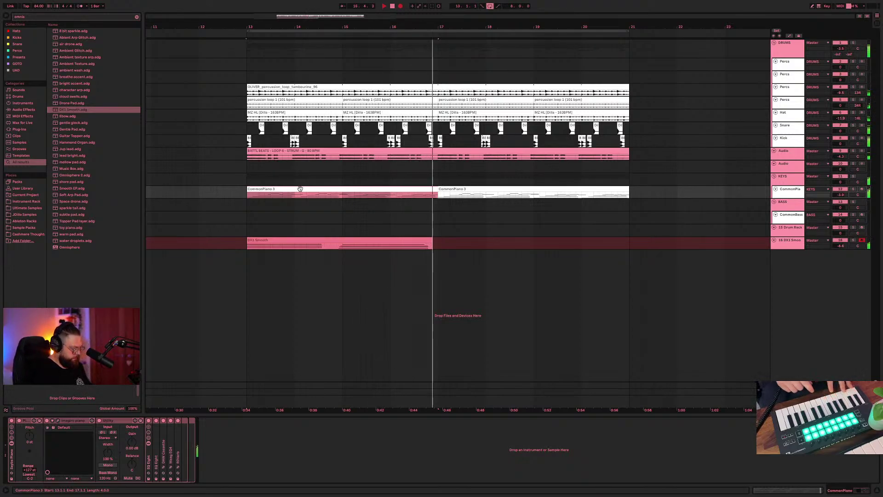
{"action": "left_click", "coordinate": [335, 238]}
{"action": "left_click", "coordinate": [283, 245]}
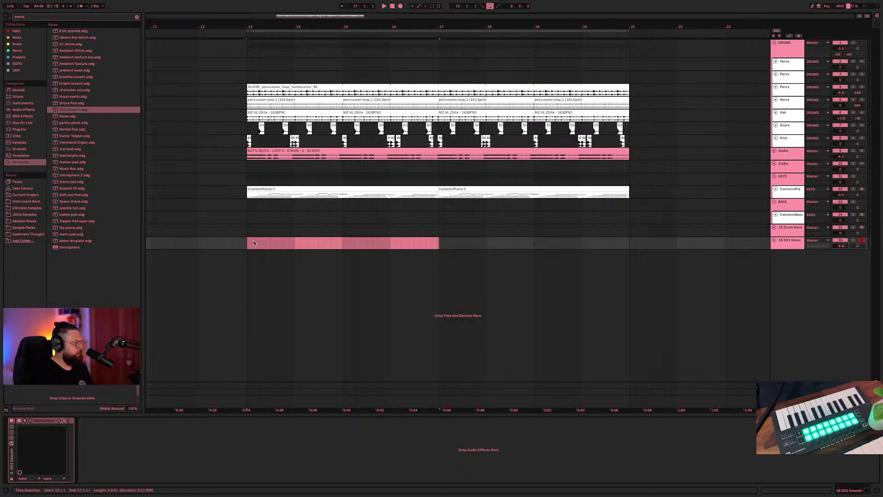
- Record a new DX1 Smooth chord part from bar 13 and trim the clip's end to bar 17
{"action": "key", "text": "F9"}
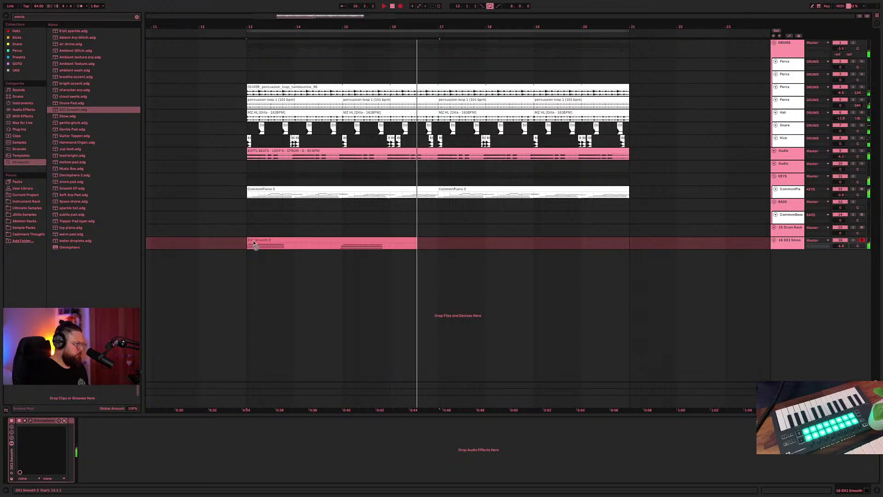
{"action": "left_click", "coordinate": [253, 242]}
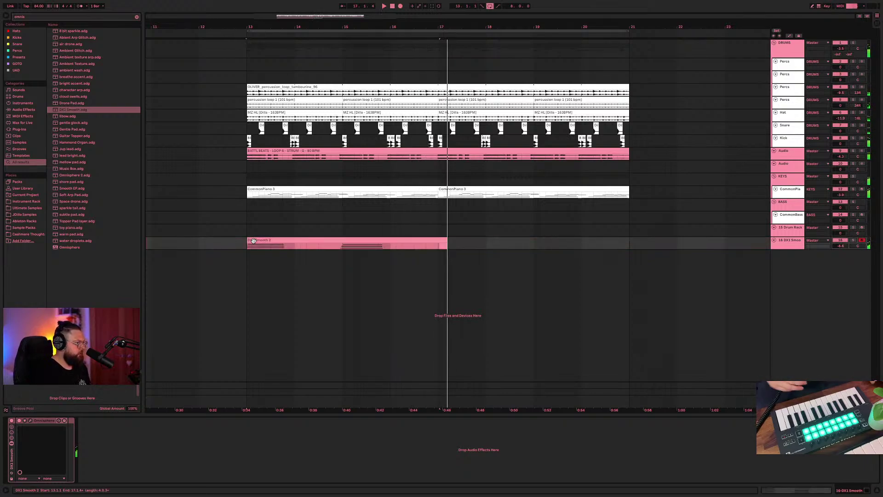
{"action": "key", "text": "space"}
{"action": "left_click_drag", "start_coordinate": [447, 243], "coordinate": [437, 239]}
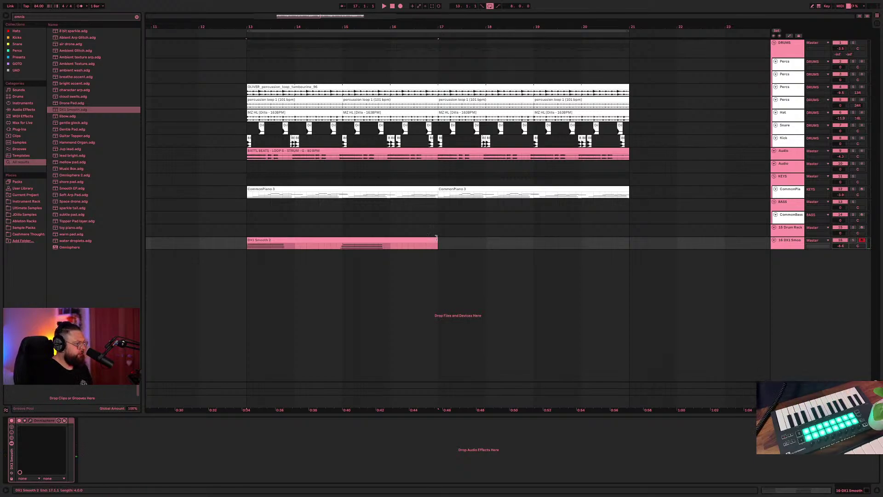
- Try the DX1 Smooth clip shortened to bar 16 and repeated twice, and delete both duplicates
{"action": "left_click_drag", "start_coordinate": [437, 237], "coordinate": [390, 238]}
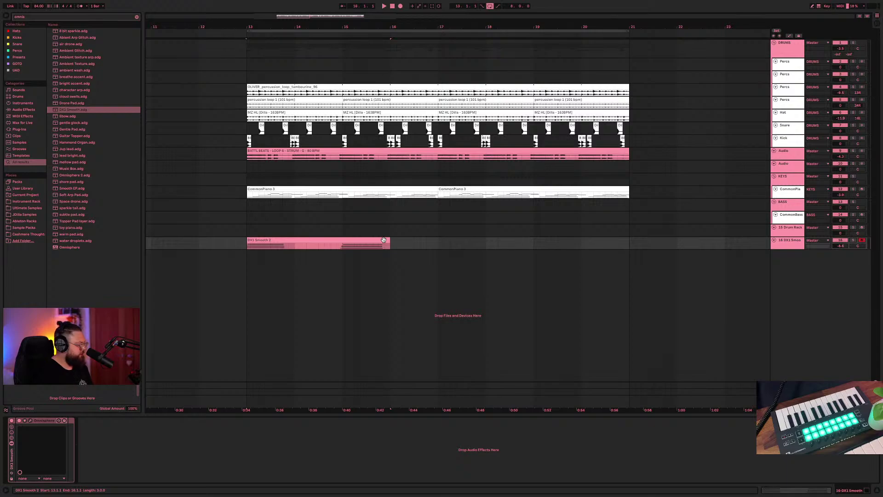
{"action": "key", "text": "ctrl+d"}
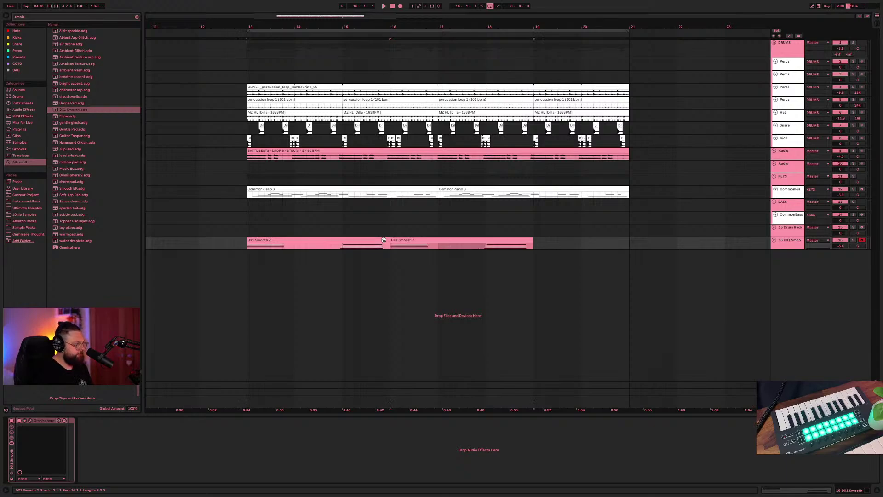
{"action": "key", "text": "ctrl+d"}
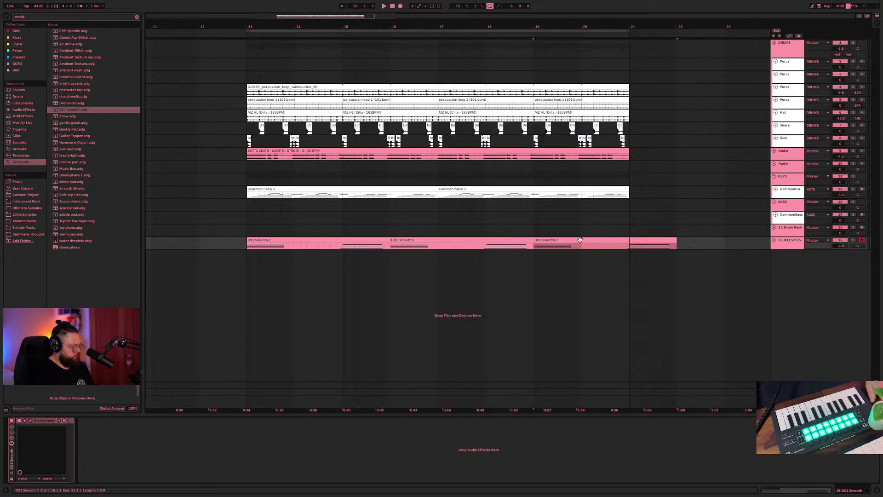
{"action": "key", "text": "Delete"}
{"action": "left_click", "coordinate": [432, 239]}
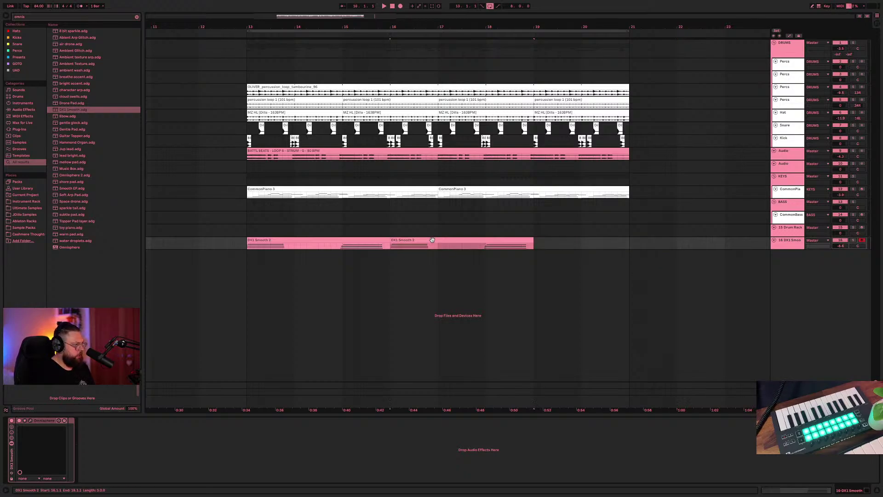
{"action": "key", "text": "Delete"}
- Extend the DX1 Smooth clip's end to bar 17 while playing from bar 13 and duplicate it directly after itself
{"action": "left_click", "coordinate": [361, 239]}
{"action": "key", "text": "space"}
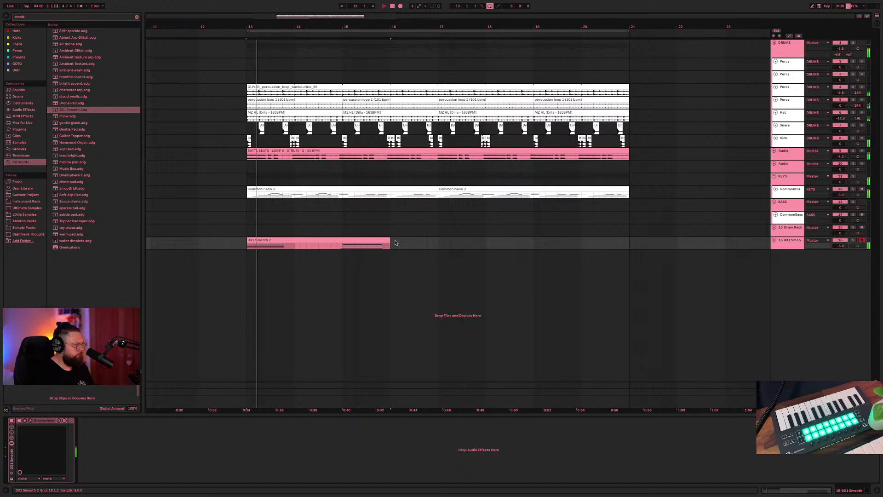
{"action": "left_click_drag", "start_coordinate": [388, 239], "coordinate": [437, 240]}
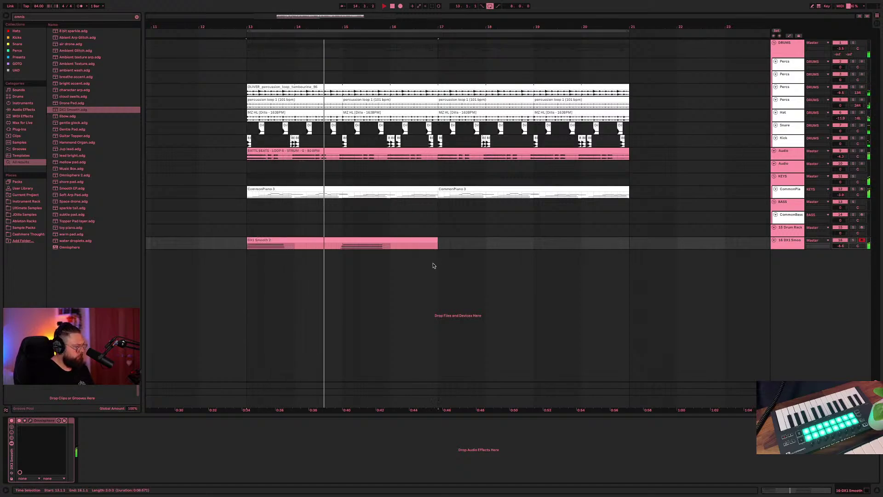
{"action": "left_click", "coordinate": [412, 239]}
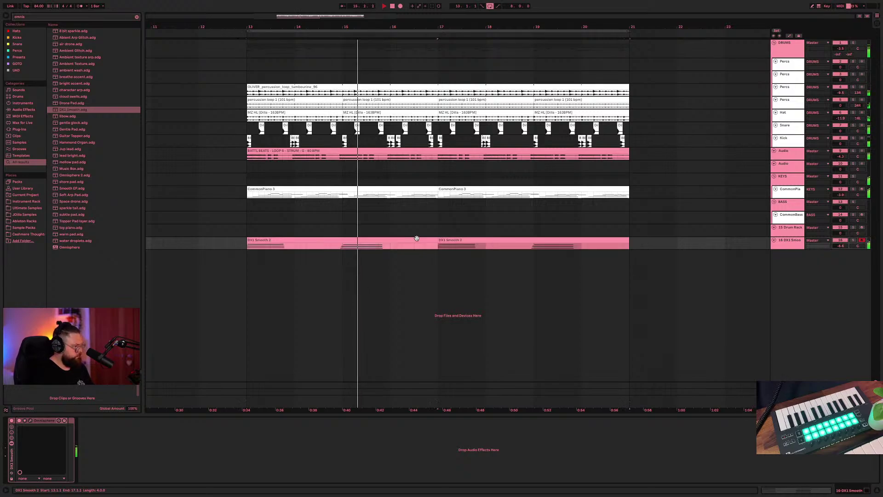
{"action": "key", "text": "ctrl+d"}
- Lower the DX1 Smooth track's volume to about -18 dB and pan it slightly left while listening to the full loop
{"action": "left_click_drag", "start_coordinate": [840, 246], "coordinate": [858, 255]}
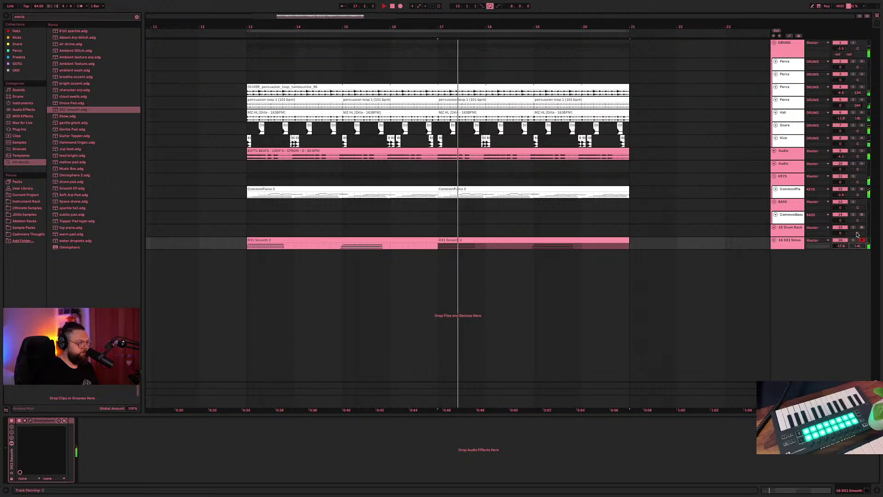
{"action": "left_click_drag", "start_coordinate": [856, 234], "coordinate": [856, 232]}
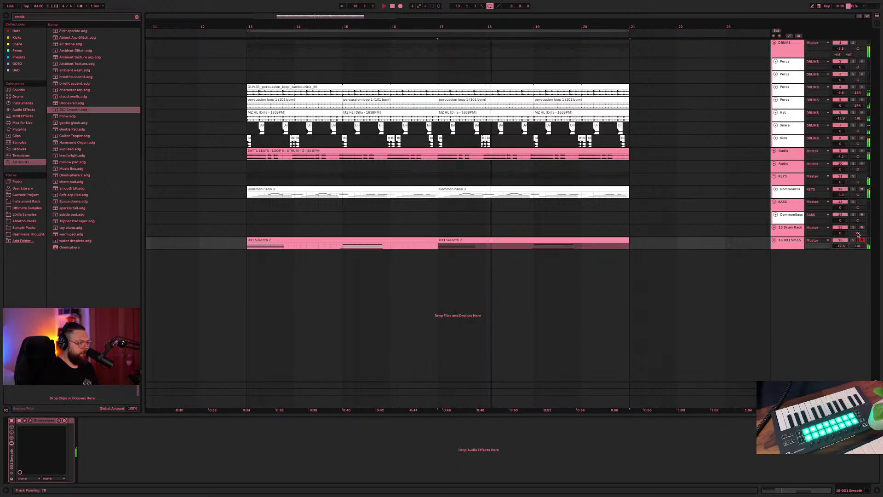
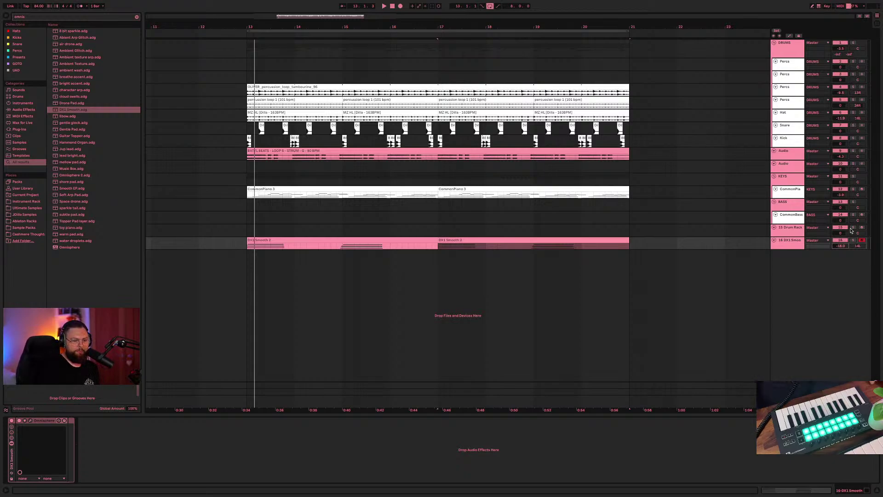
{"action": "key", "text": "space"}
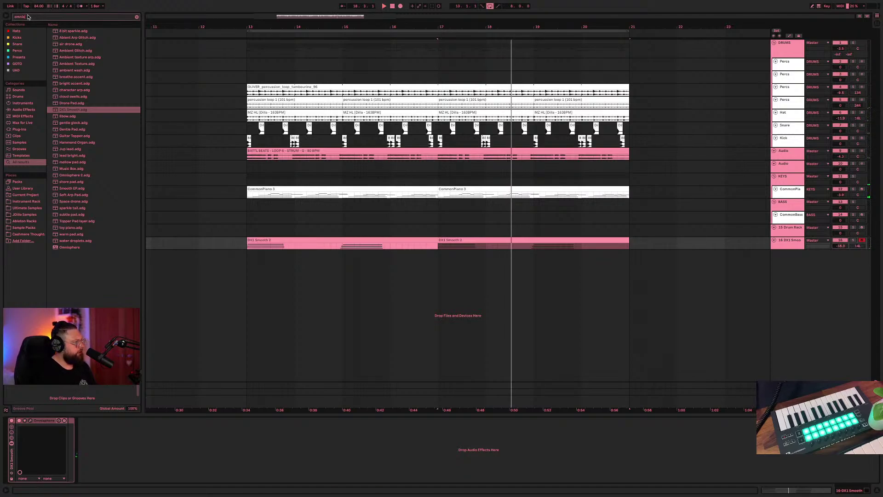
- Clear the library search and audition the Cymatics Lofi Various FX and fill samples in the Percs collection
{"action": "left_click", "coordinate": [28, 16]}
{"action": "key", "text": "BackSpace"}
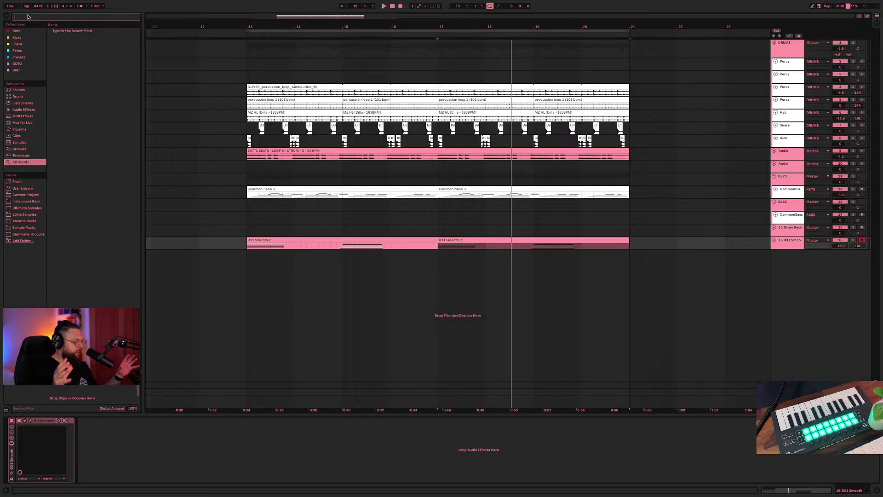
{"action": "left_click", "coordinate": [19, 51]}
{"action": "left_click", "coordinate": [77, 38]}
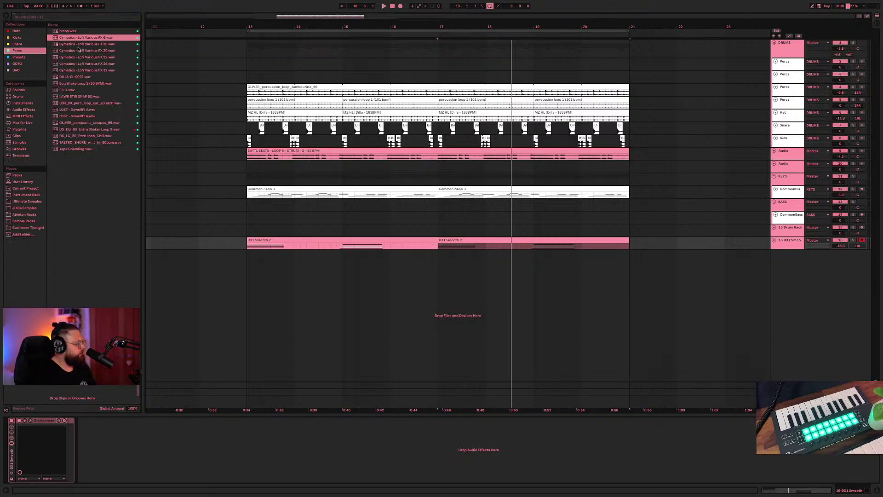
{"action": "left_click", "coordinate": [78, 57]}
{"action": "left_click", "coordinate": [75, 90]}
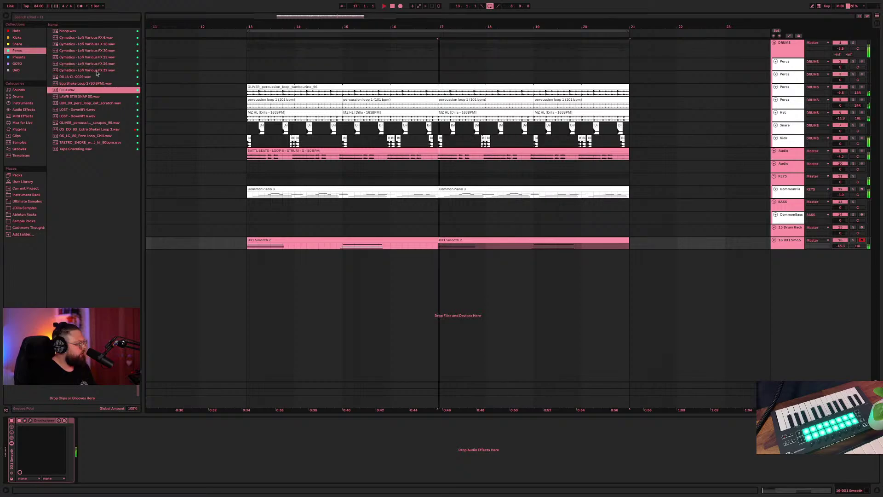
{"action": "left_click", "coordinate": [76, 71]}
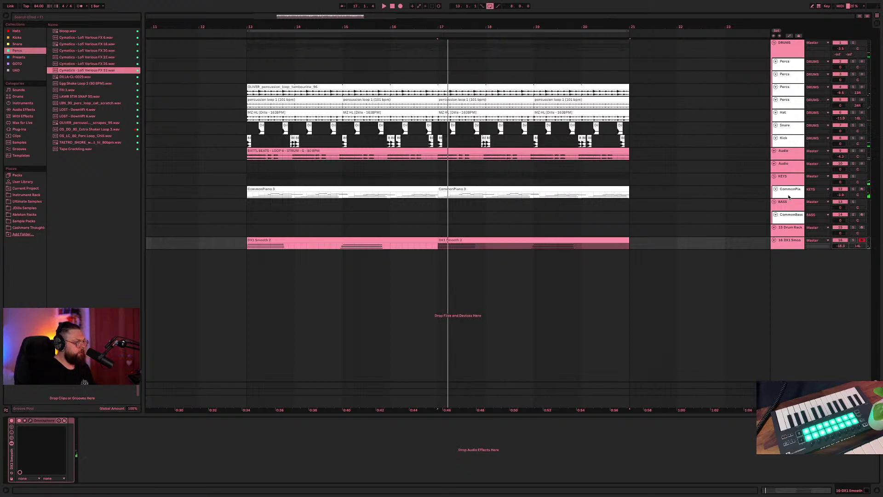
- Search the library for "rc-20" and add the RC-20 Retro Color effect to the CommonPiano track
{"action": "left_click", "coordinate": [649, 194]}
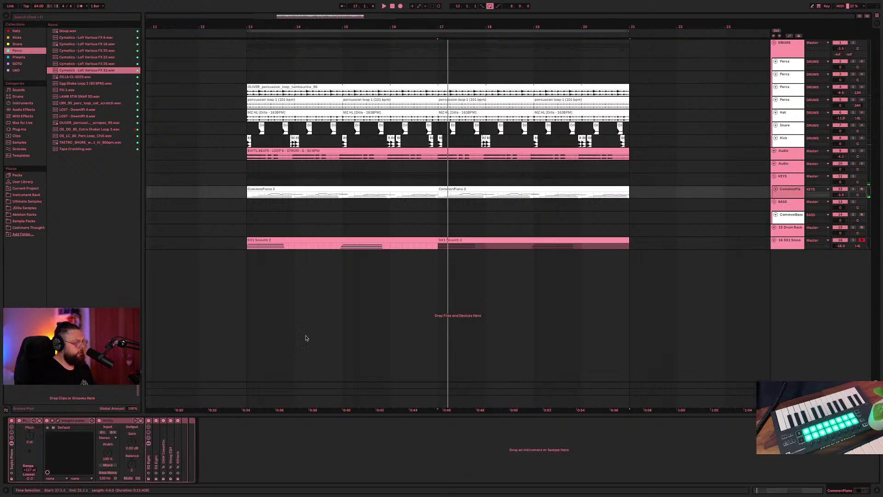
{"action": "left_click", "coordinate": [39, 18]}
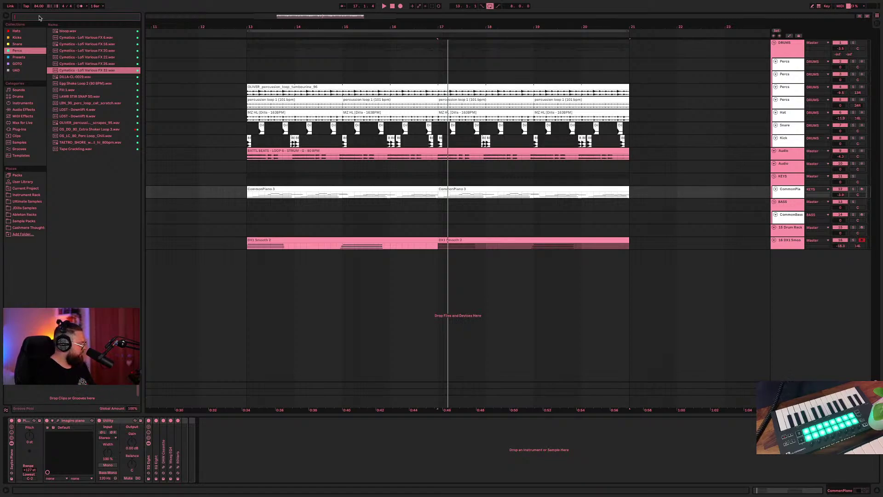
{"action": "type", "text": "rc-2"}
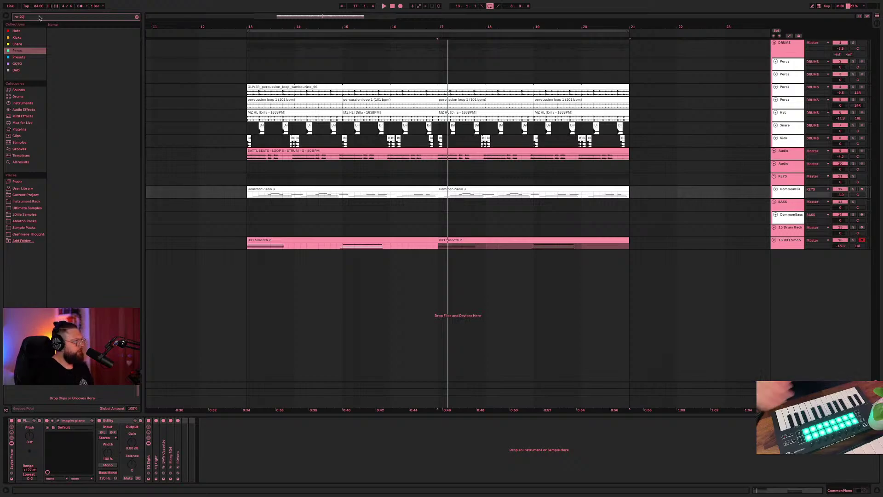
{"action": "type", "text": "0"}
{"action": "left_click", "coordinate": [33, 162]}
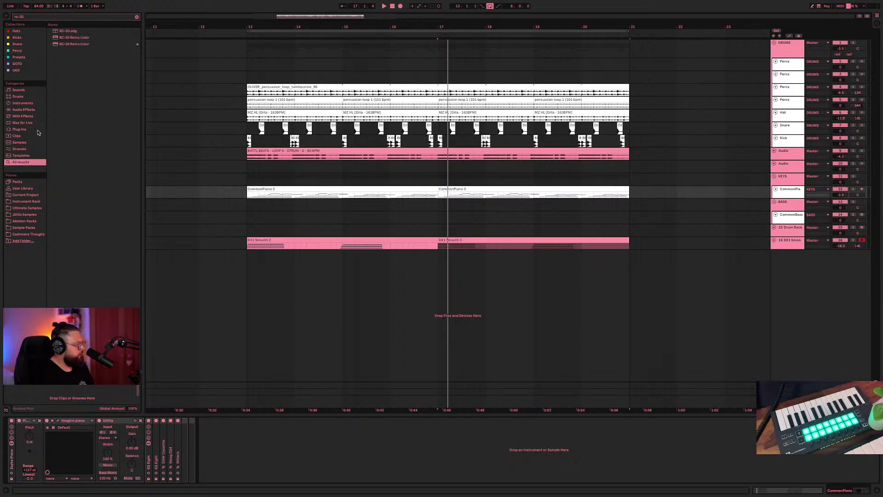
{"action": "left_click", "coordinate": [70, 44]}
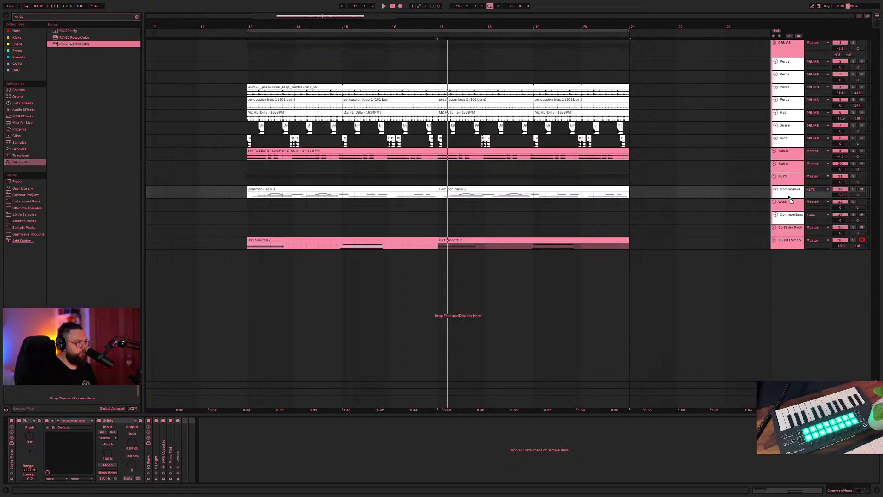
{"action": "left_click_drag", "start_coordinate": [788, 198], "coordinate": [790, 196]}
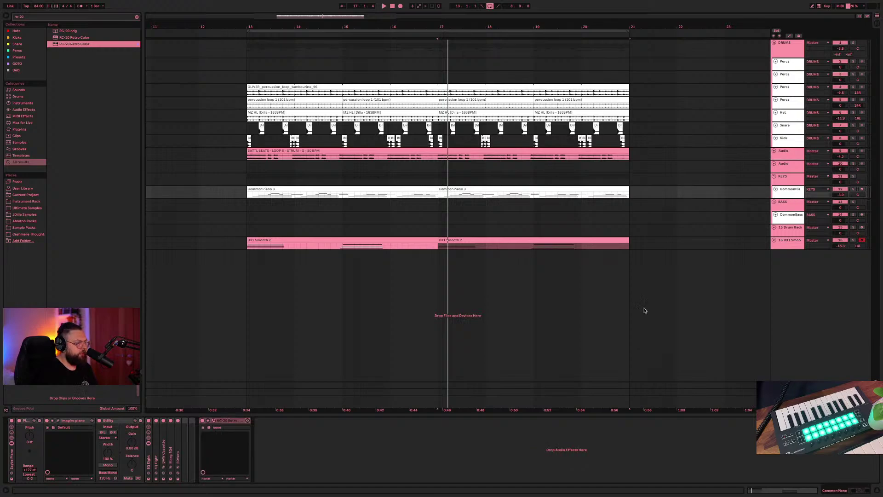
- Audition the RC-20 Vinyl presets on the soloed CommonPiano track and settle on Vinyl 2
{"action": "left_click", "coordinate": [214, 422]}
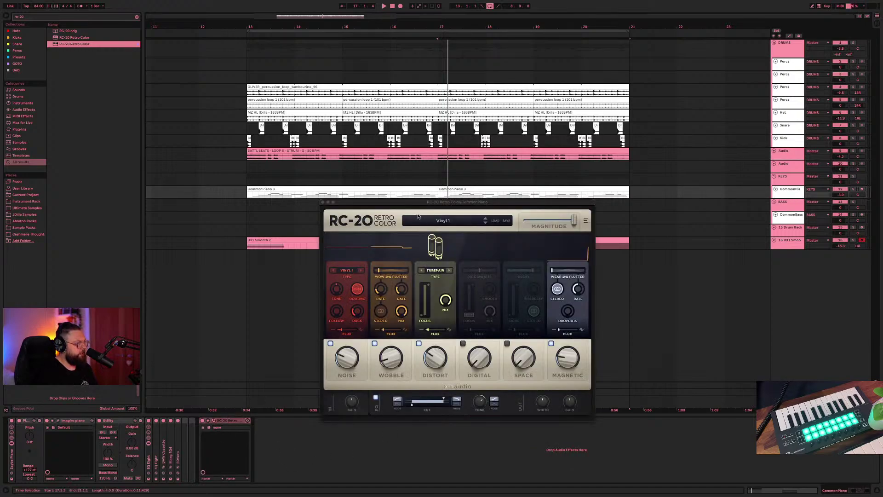
{"action": "key", "text": "space"}
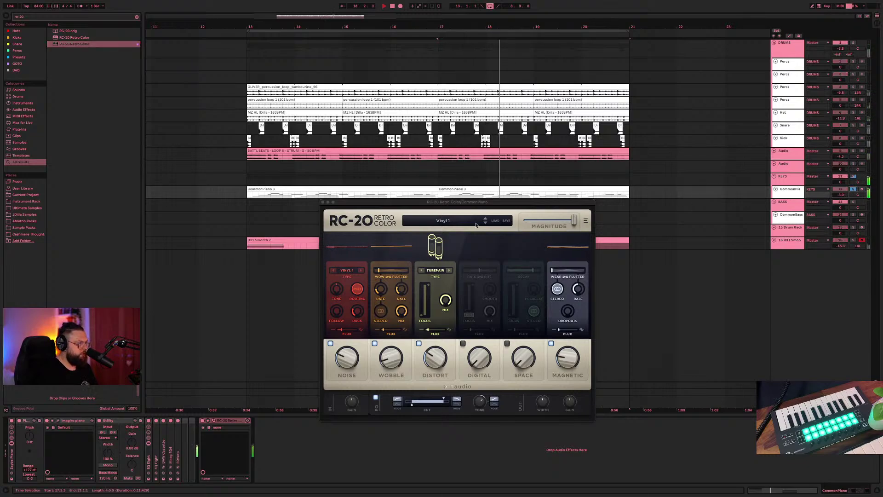
{"action": "left_click_drag", "start_coordinate": [494, 208], "coordinate": [445, 134]}
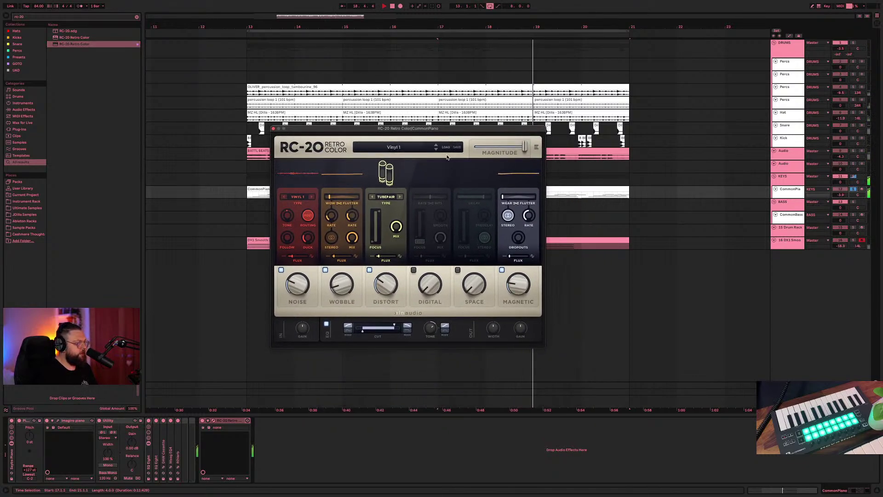
{"action": "left_click", "coordinate": [436, 151]}
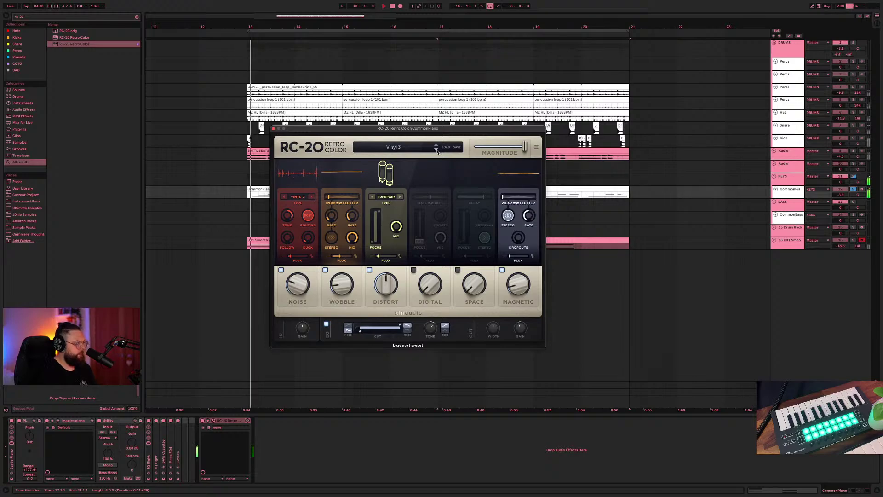
{"action": "left_click", "coordinate": [436, 150]}
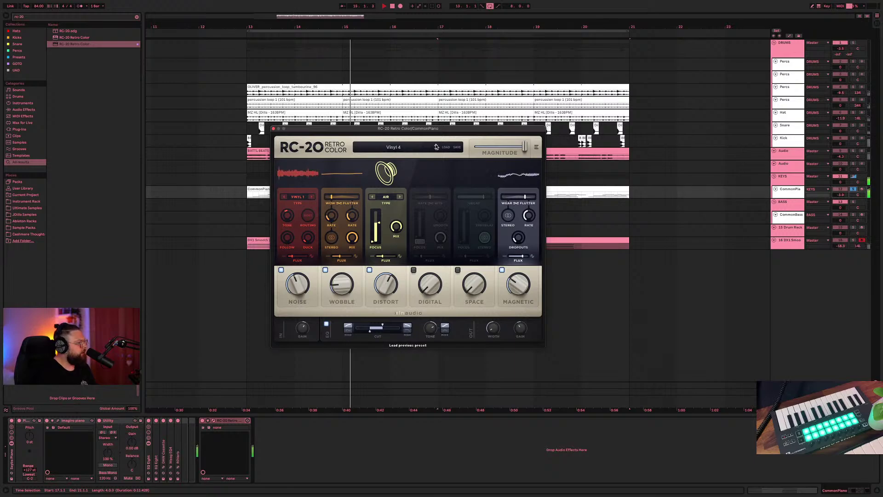
{"action": "left_click", "coordinate": [436, 146]}
{"action": "left_click", "coordinate": [437, 146]}
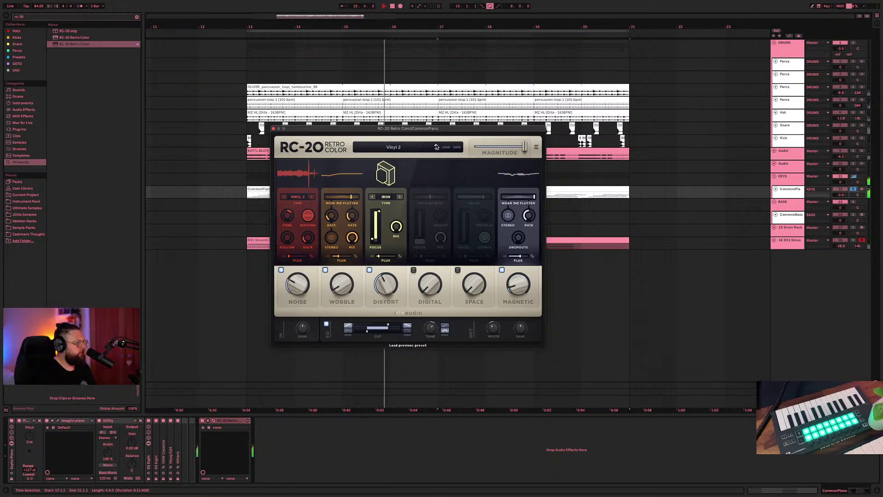
{"action": "left_click", "coordinate": [275, 129]}
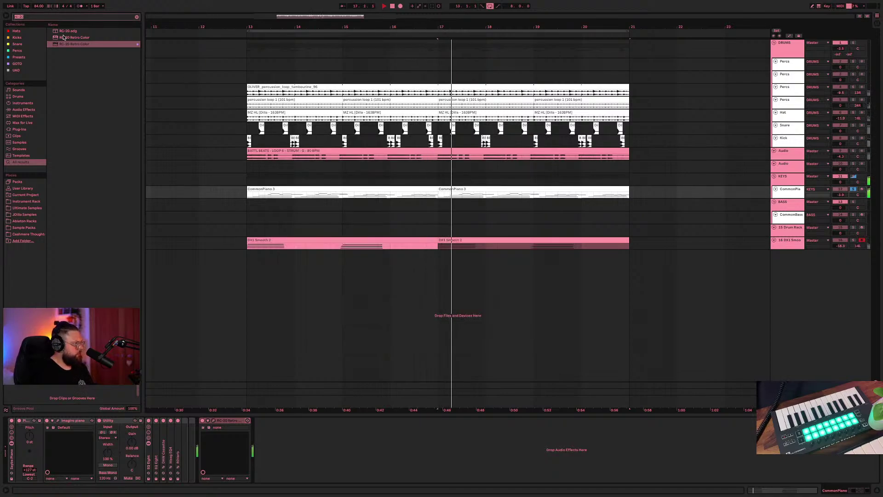
- Add RC-20 Retro Color to the Audio track holding the strum loop
{"action": "left_click_drag", "start_coordinate": [75, 44], "coordinate": [784, 192]}
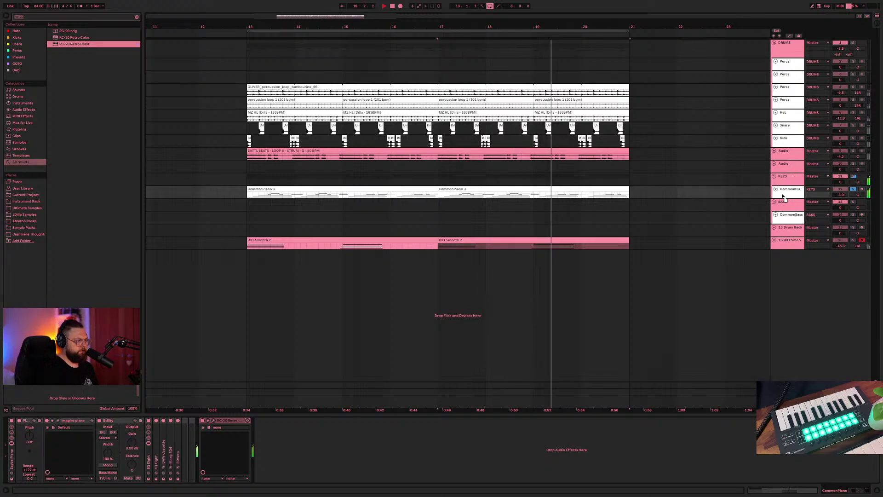
{"action": "left_click", "coordinate": [795, 158]}
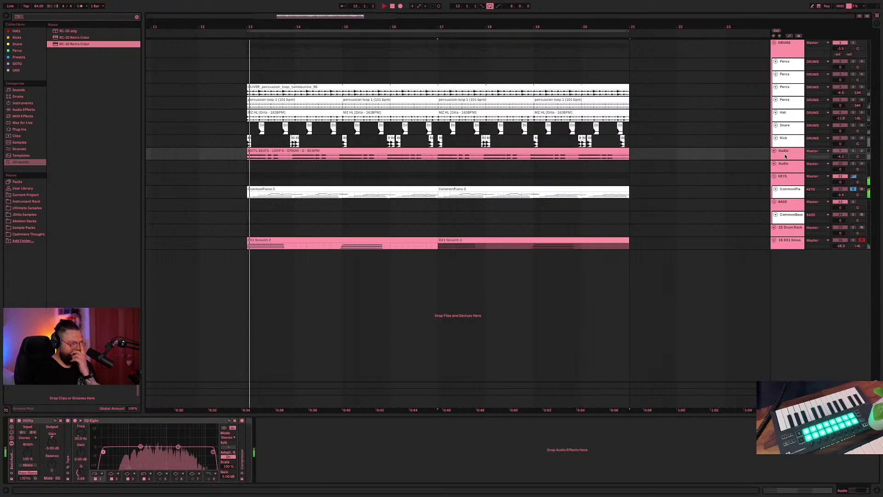
{"action": "key", "text": "Return"}
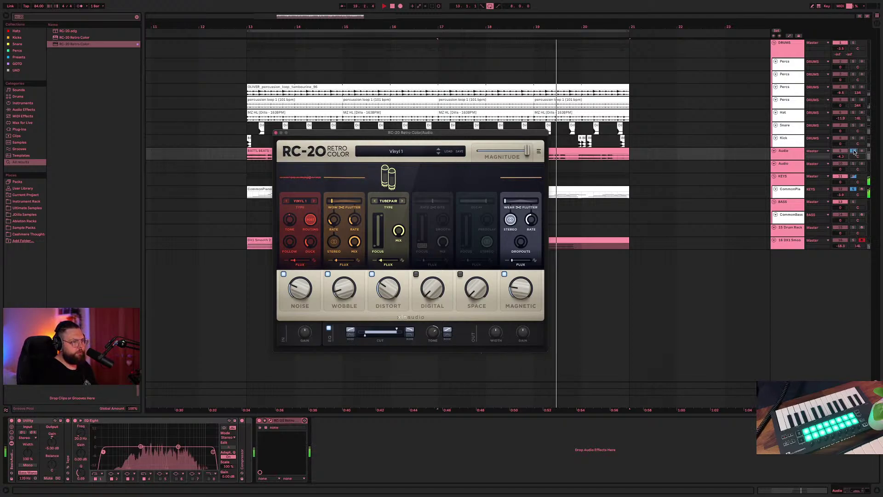
- Audition the RC-20 Vinyl presets on the strum loop, choosing Vinyl 4 with Noise at about 17%
{"action": "left_click", "coordinate": [439, 154]}
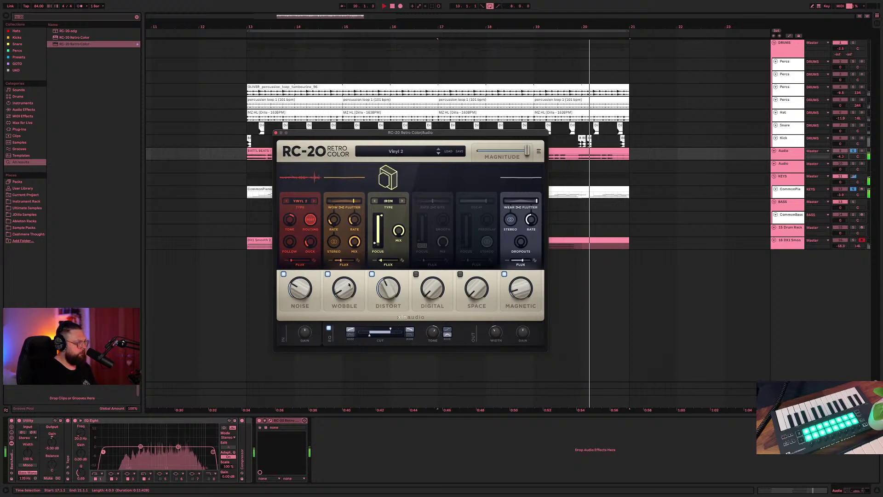
{"action": "left_click", "coordinate": [439, 154]}
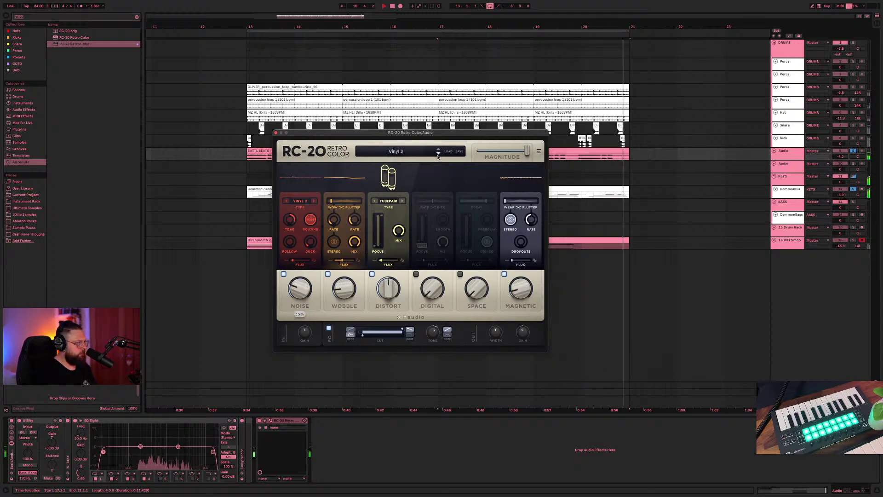
{"action": "left_click", "coordinate": [439, 153]}
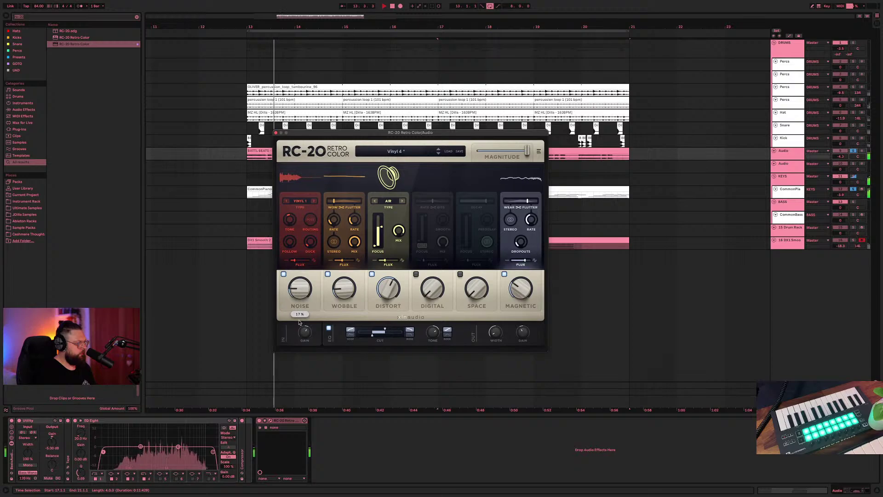
{"action": "left_click", "coordinate": [276, 133]}
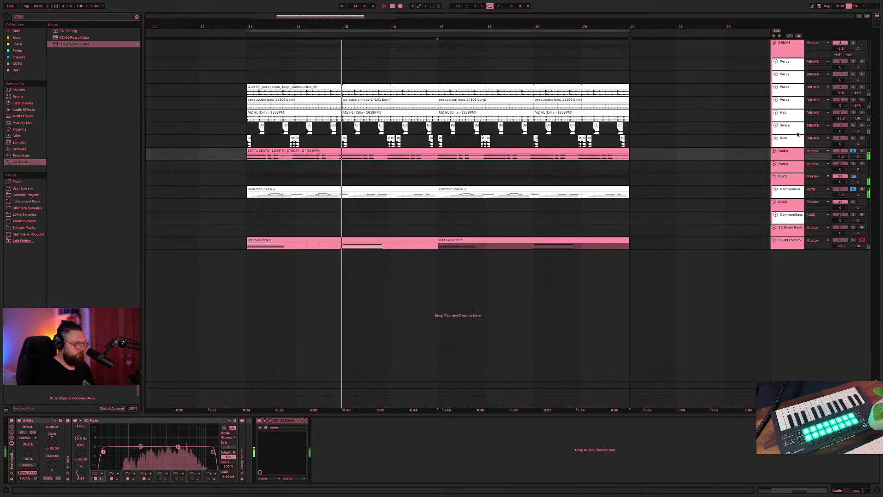
- Take the strum loop and CommonPiano tracks out of solo and listen to the full mix
{"action": "left_click", "coordinate": [790, 52]}
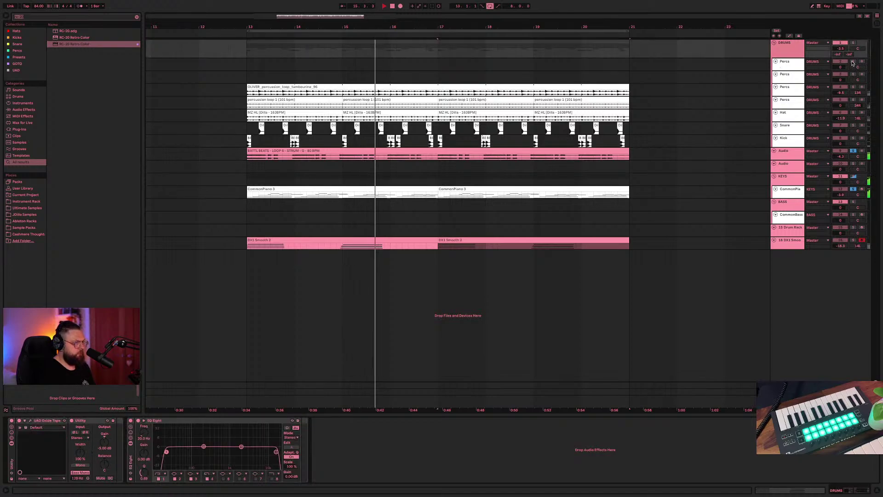
{"action": "left_click", "coordinate": [854, 152]}
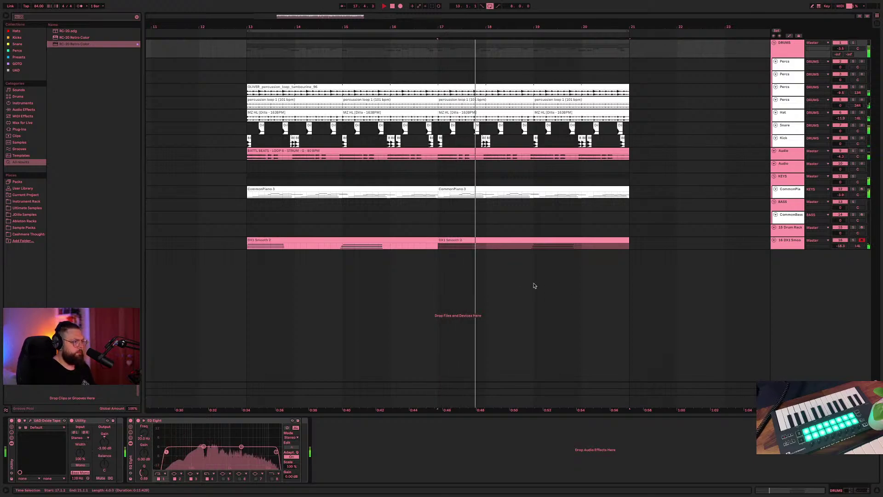
{"action": "left_click", "coordinate": [787, 193]}
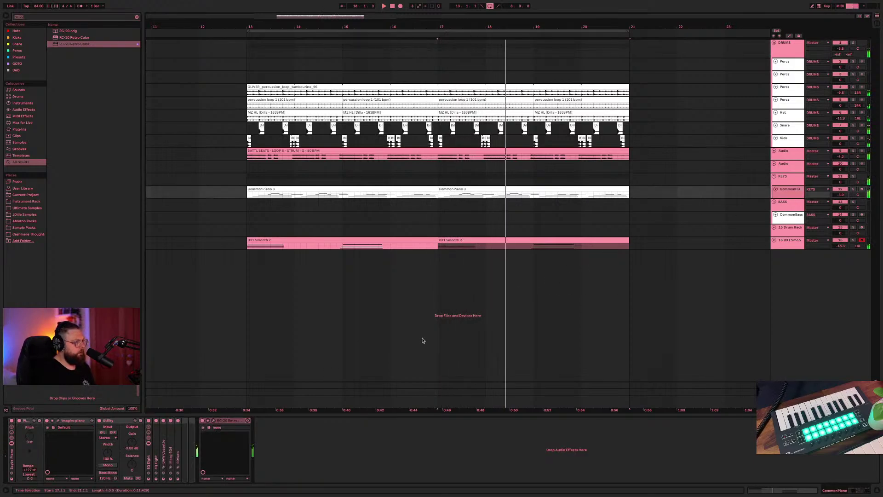
{"action": "key", "text": "super+s"}
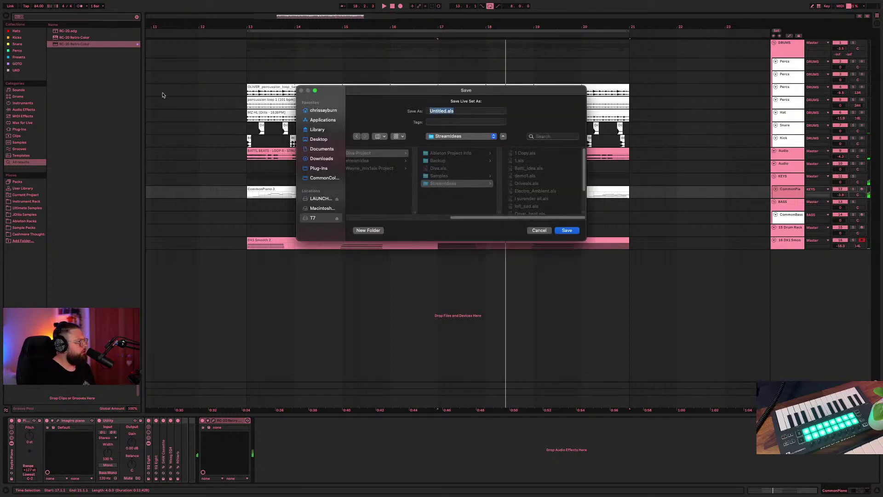
{"action": "left_click", "coordinate": [539, 230]}
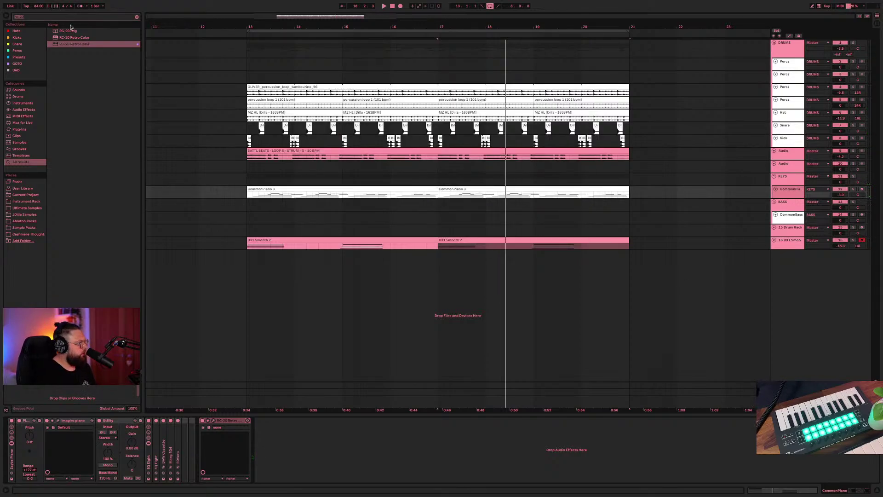
- Clear the rc-20 search and compare the Cymatics Lofi Various FX samples and DILLA sample in the Percs collection
{"action": "left_click", "coordinate": [137, 17]}
{"action": "left_click", "coordinate": [21, 50]}
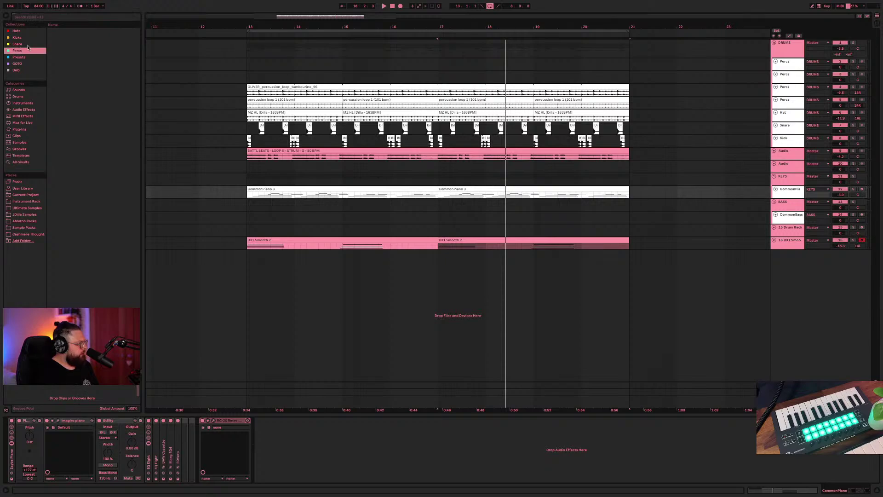
{"action": "left_click", "coordinate": [87, 58]}
{"action": "left_click", "coordinate": [86, 65]}
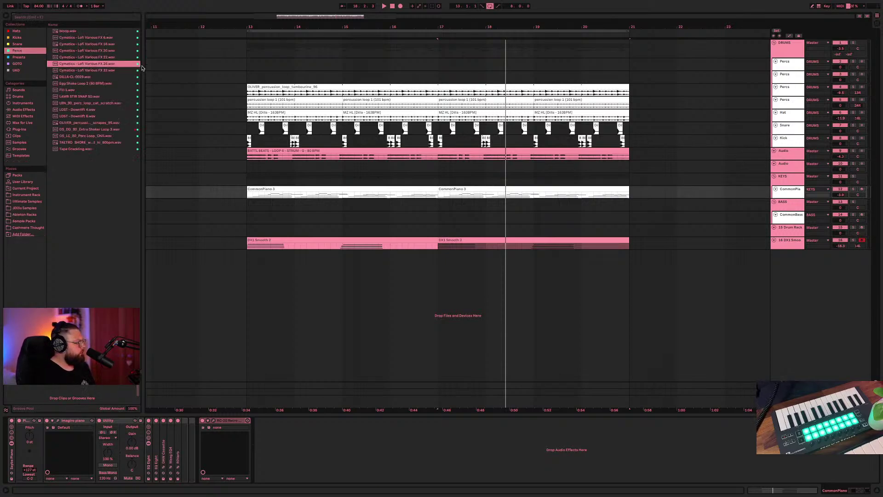
{"action": "left_click", "coordinate": [106, 71]}
{"action": "left_click", "coordinate": [80, 78]}
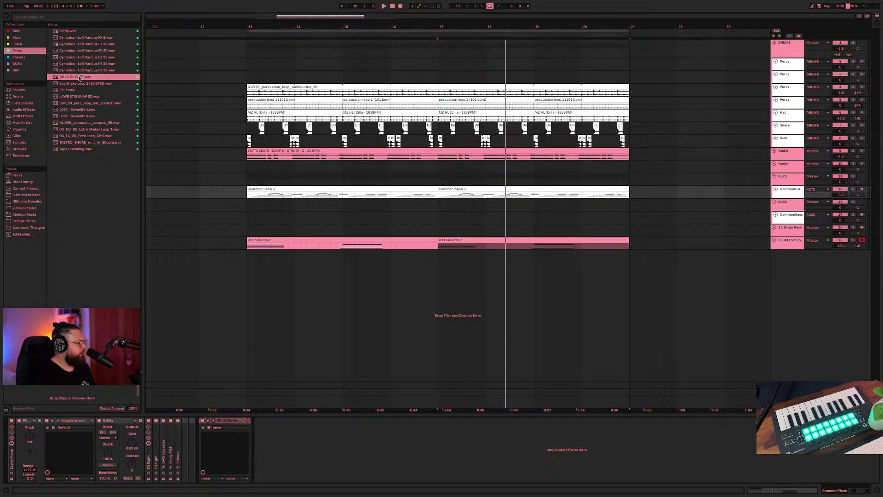
{"action": "left_click", "coordinate": [86, 64]}
{"action": "left_click", "coordinate": [87, 58]}
{"action": "left_click", "coordinate": [88, 52]}
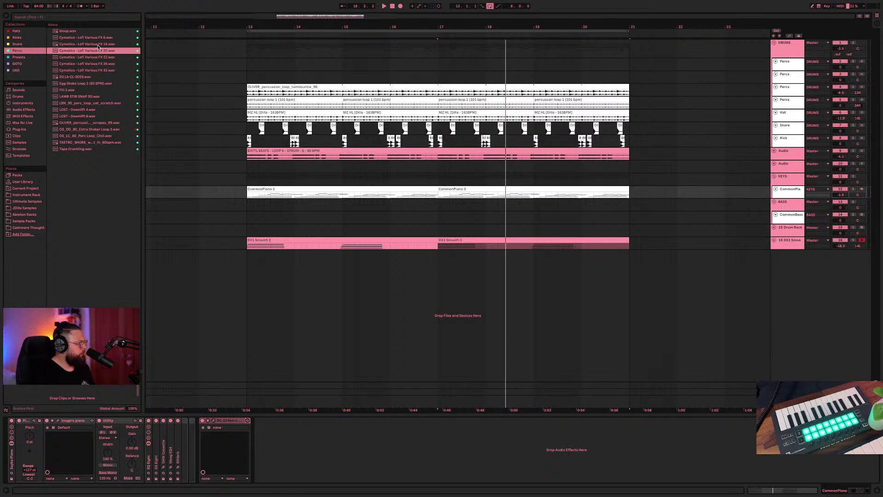
{"action": "left_click", "coordinate": [97, 45]}
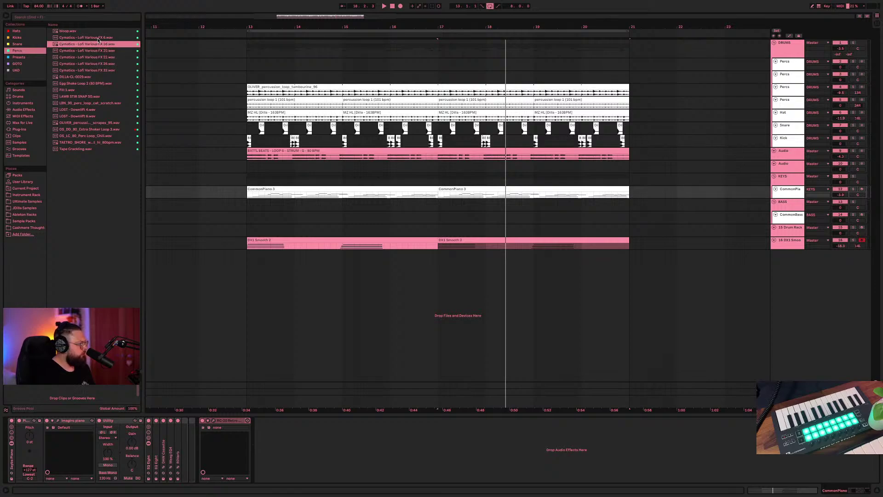
{"action": "left_click", "coordinate": [99, 39]}
- Place Cymatics - Lofi Various FX 20 on the second Percs track from bar 13 to 17 and check it soloed and in the full loop
{"action": "left_click_drag", "start_coordinate": [97, 55], "coordinate": [261, 75]}
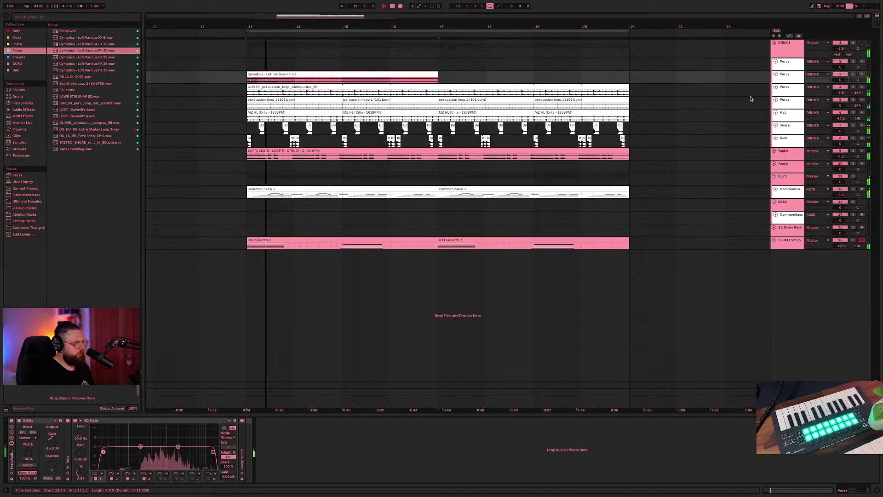
{"action": "left_click", "coordinate": [854, 75]}
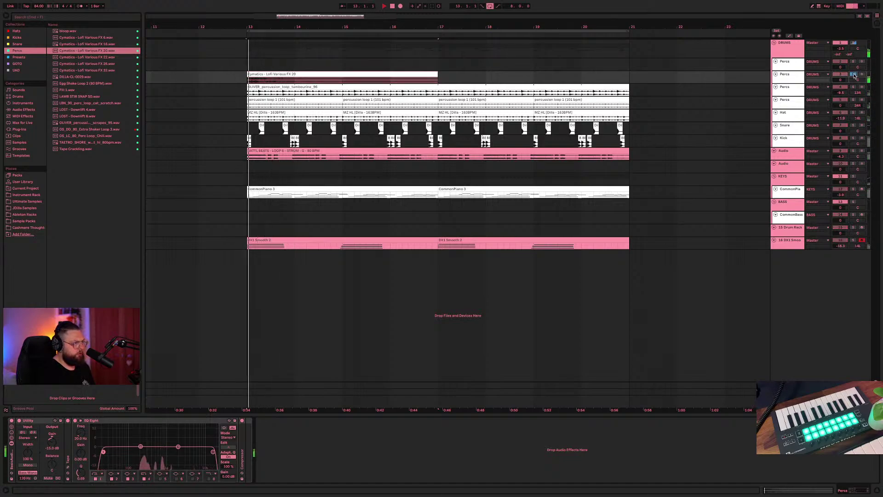
{"action": "left_click", "coordinate": [854, 75]}
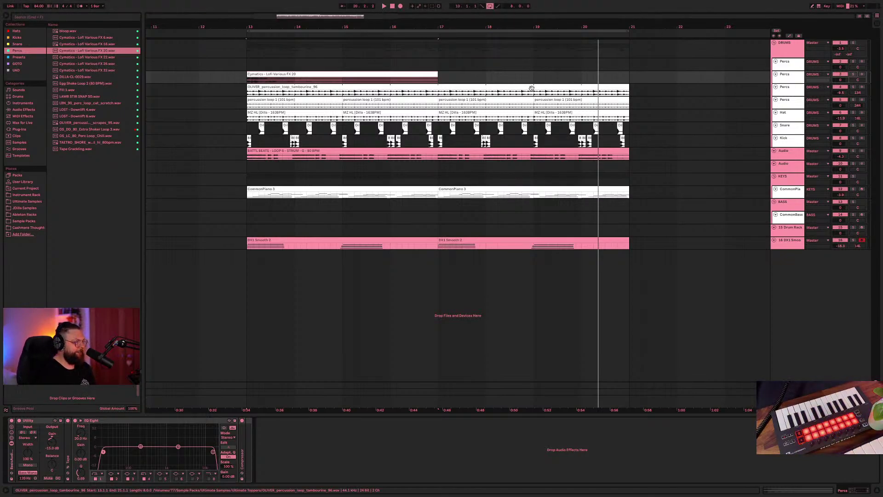
{"action": "left_click", "coordinate": [790, 245]}
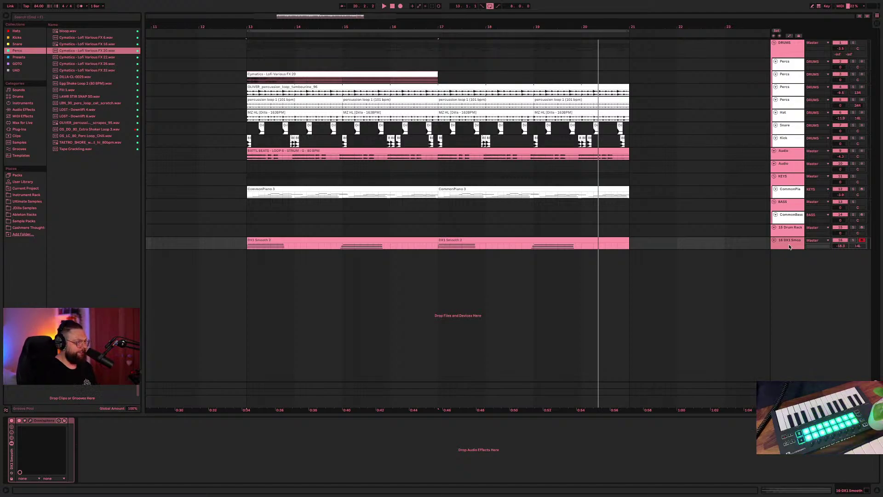
{"action": "key", "text": "space"}
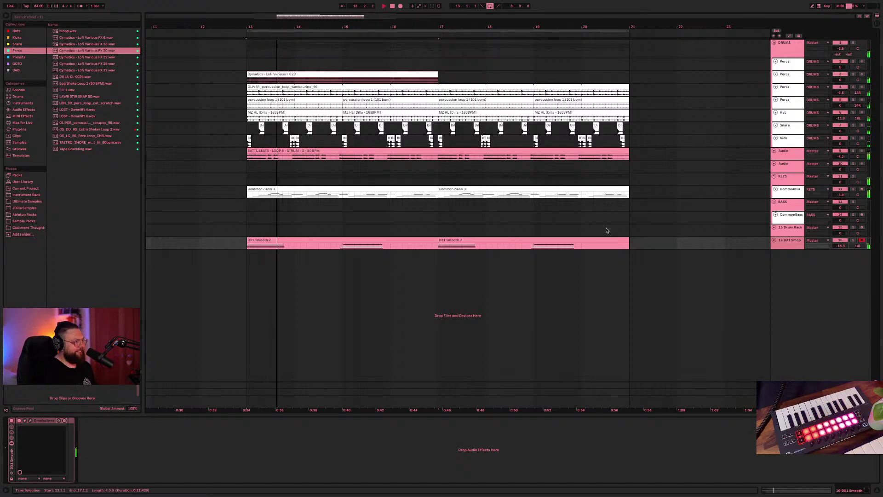
- Shorten the Lofi Various FX 20 clip to end at bar 15, place a copy at bar 17 and audition it
{"action": "left_click", "coordinate": [425, 72]}
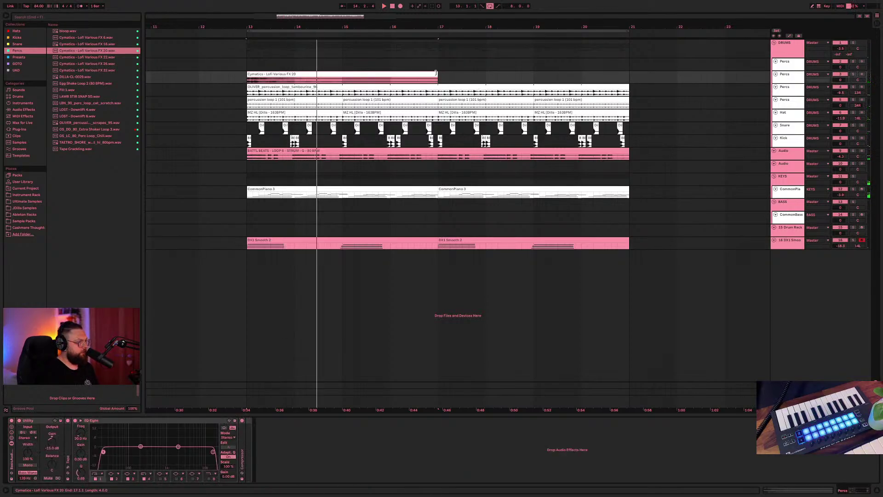
{"action": "left_click_drag", "start_coordinate": [436, 73], "coordinate": [342, 73]}
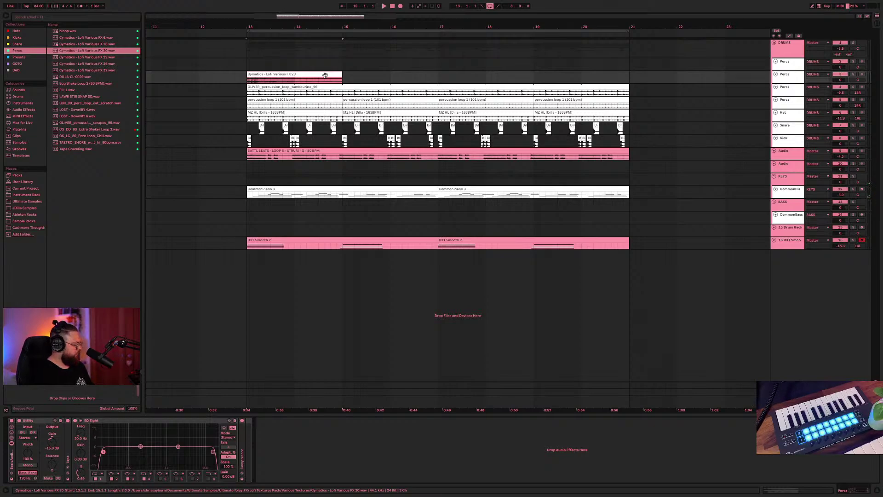
{"action": "key", "text": "ctrl+d"}
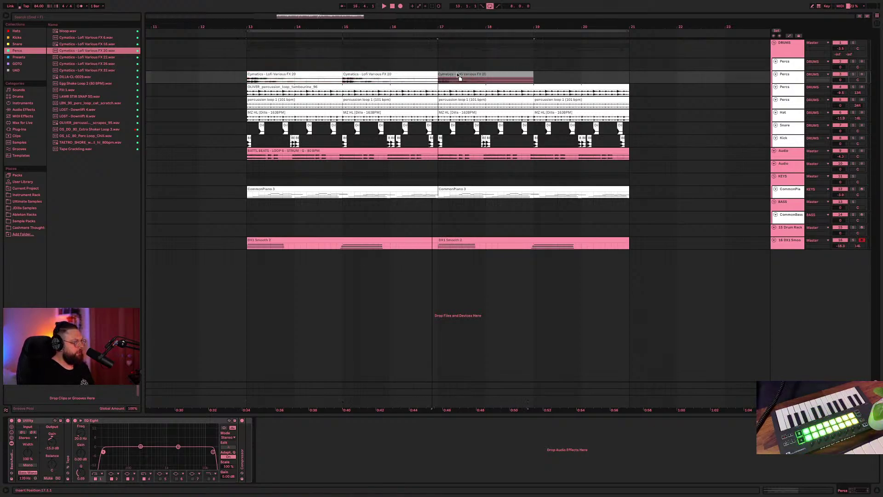
{"action": "double_click", "coordinate": [458, 74]}
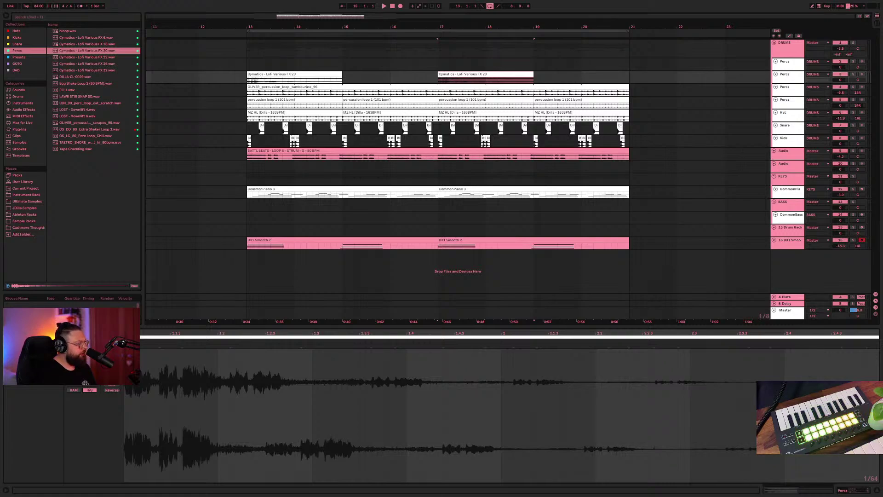
{"action": "key", "text": "space"}
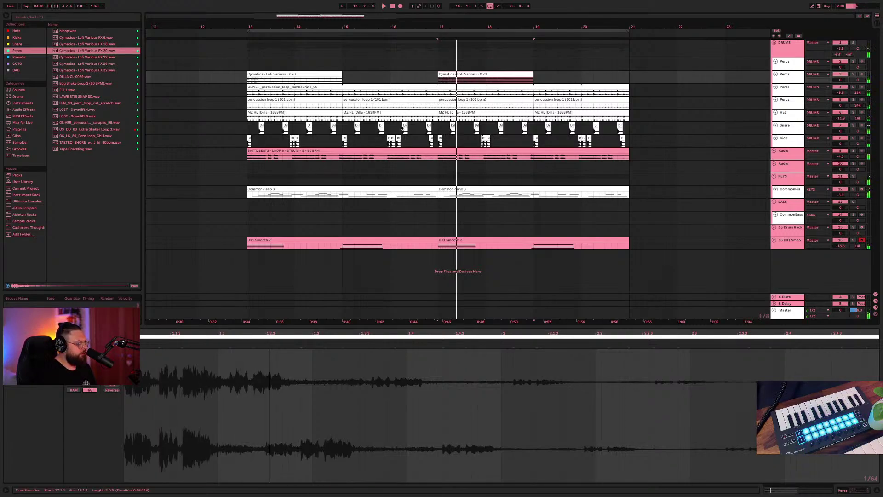
- Move the bar 17 copy of the FX clip to bar 15, duplicate the pair through bar 21 and listen in the mix
{"action": "left_click", "coordinate": [334, 75]}
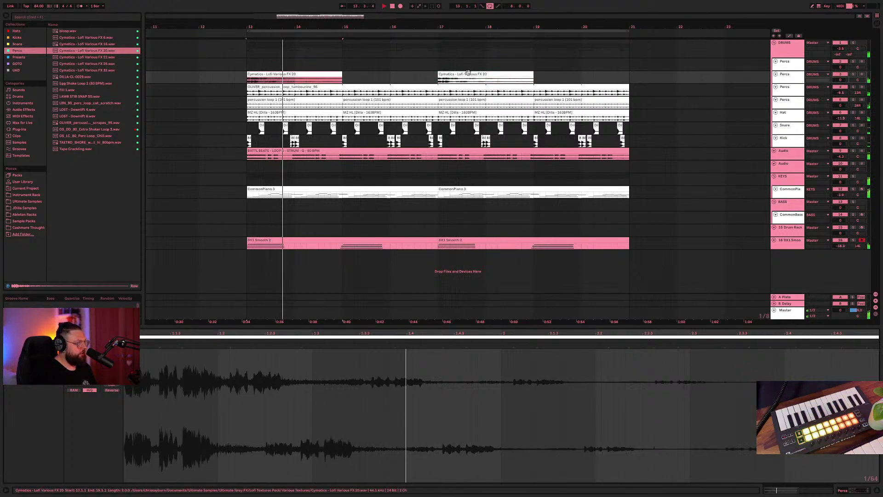
{"action": "left_click_drag", "start_coordinate": [470, 72], "coordinate": [371, 74]}
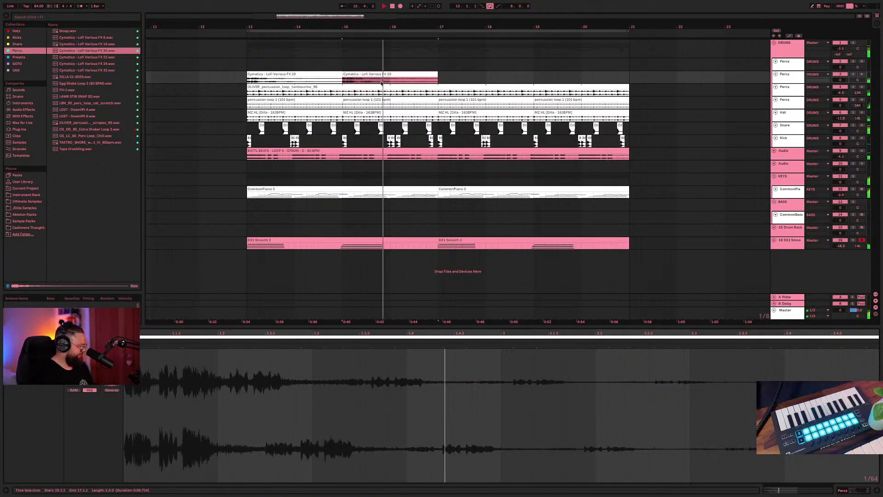
{"action": "key", "text": "space"}
{"action": "left_click", "coordinate": [311, 73]}
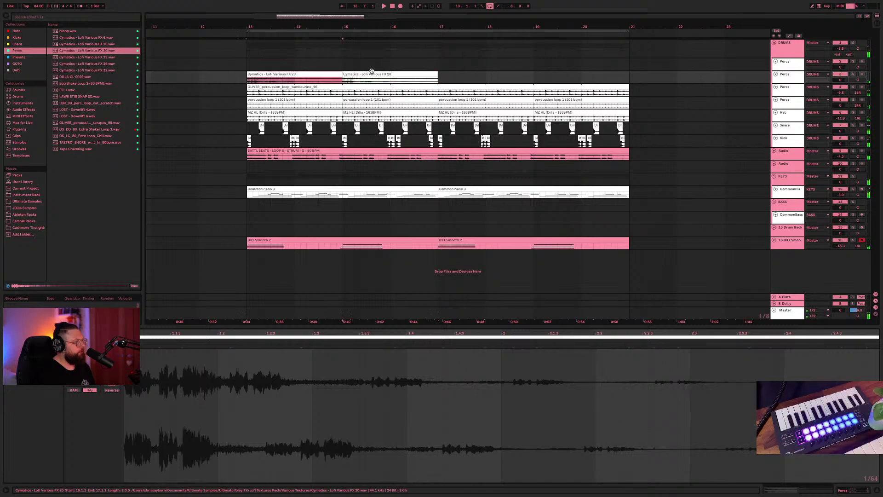
{"action": "left_click", "coordinate": [371, 73], "text": "shift"}
{"action": "key", "text": "ctrl+d"}
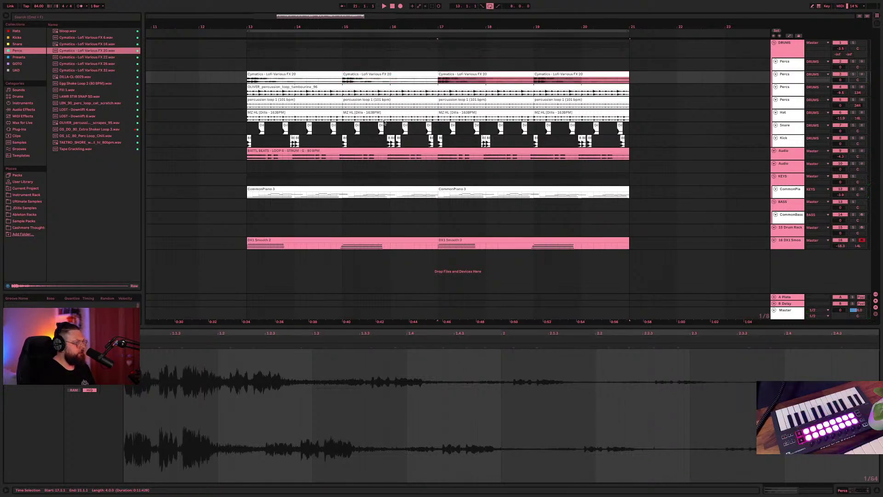
{"action": "left_click", "coordinate": [278, 74]}
{"action": "key", "text": "space"}
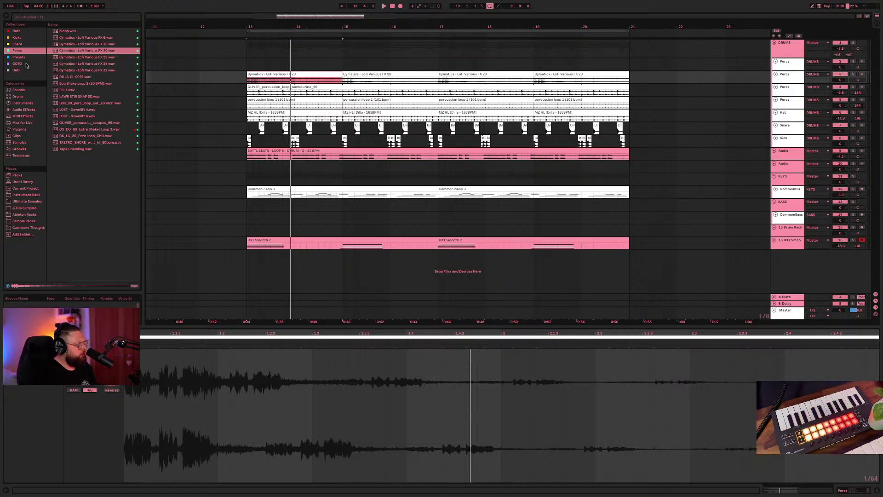
- Search the whole library for "chow" and pick out the CHOWTapeModel plug-in
{"action": "mouse_move", "coordinate": [65, 5]}
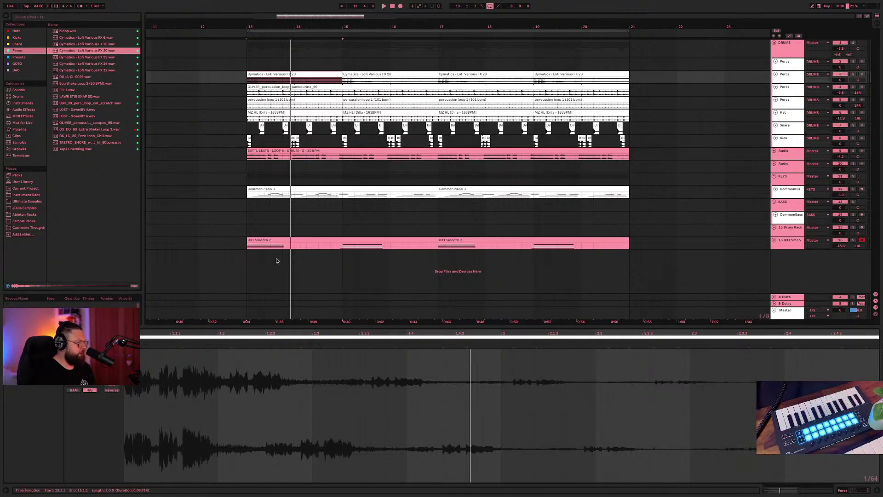
{"action": "left_click", "coordinate": [265, 246]}
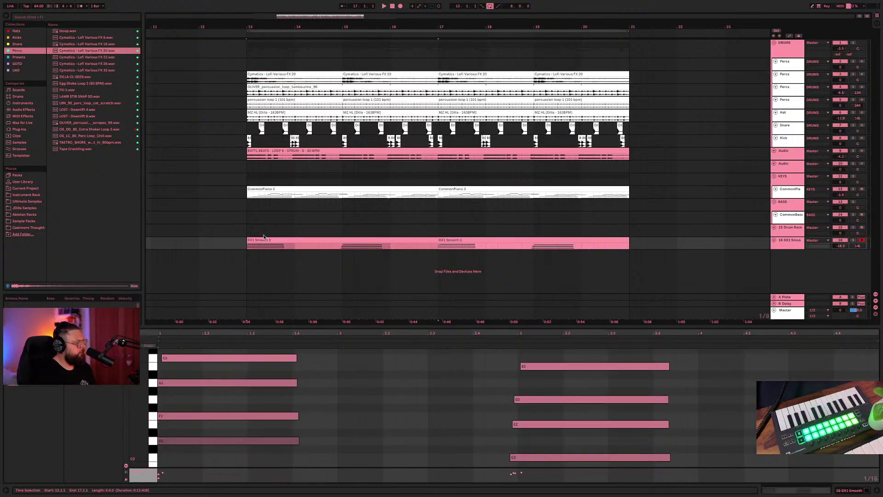
{"action": "left_click", "coordinate": [45, 17]}
{"action": "type", "text": "c"}
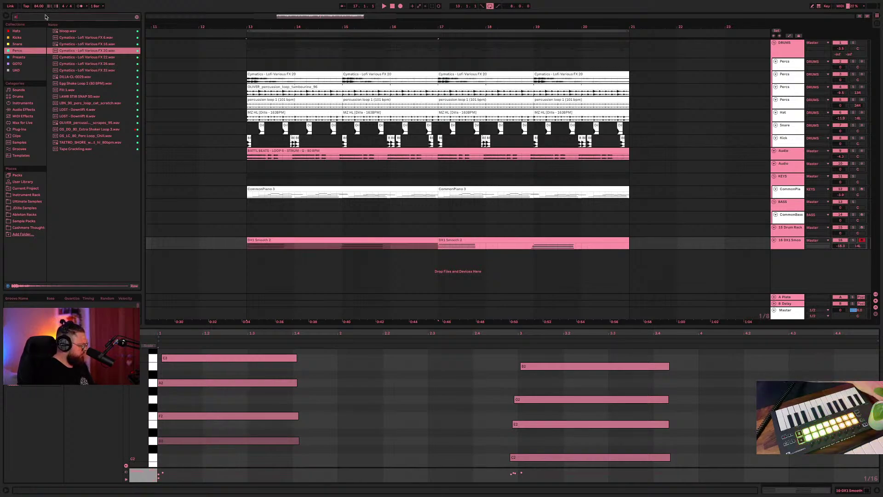
{"action": "type", "text": "ow"}
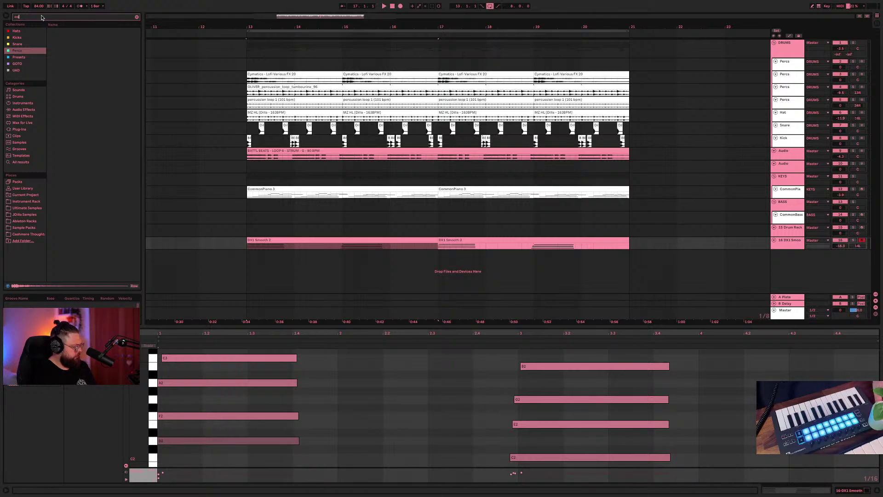
{"action": "key", "text": "BackSpace"}
{"action": "type", "text": "how"}
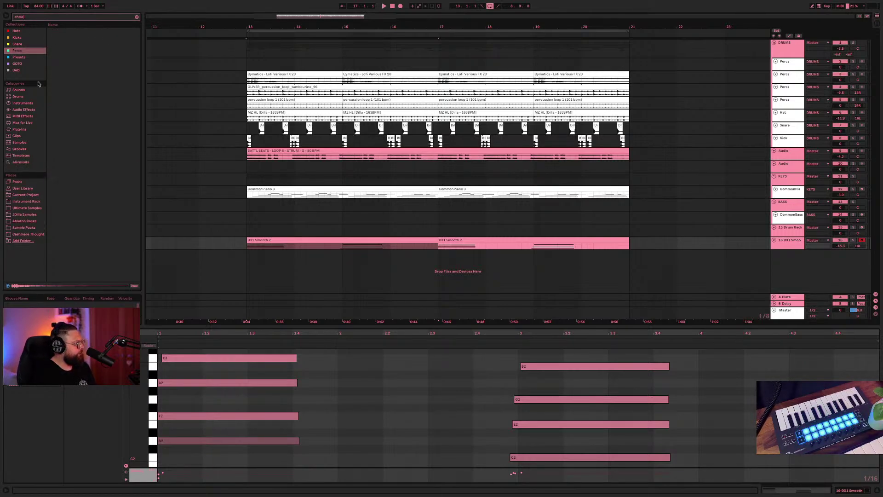
{"action": "left_click", "coordinate": [21, 163]}
{"action": "left_click", "coordinate": [72, 31]}
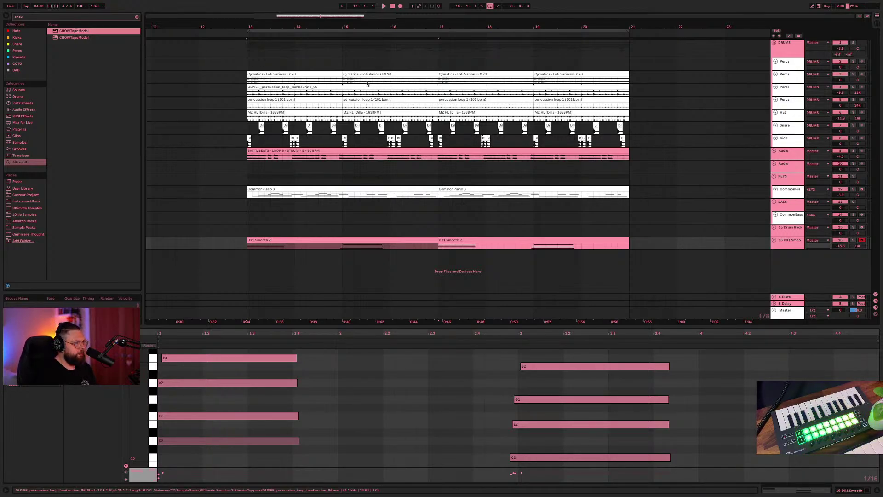
- During playback, pan the Lofi Various FX track right, lower its volume, and set the tambourine loop track to about -11.8 dB
{"action": "left_click", "coordinate": [289, 82]}
{"action": "key", "text": "space"}
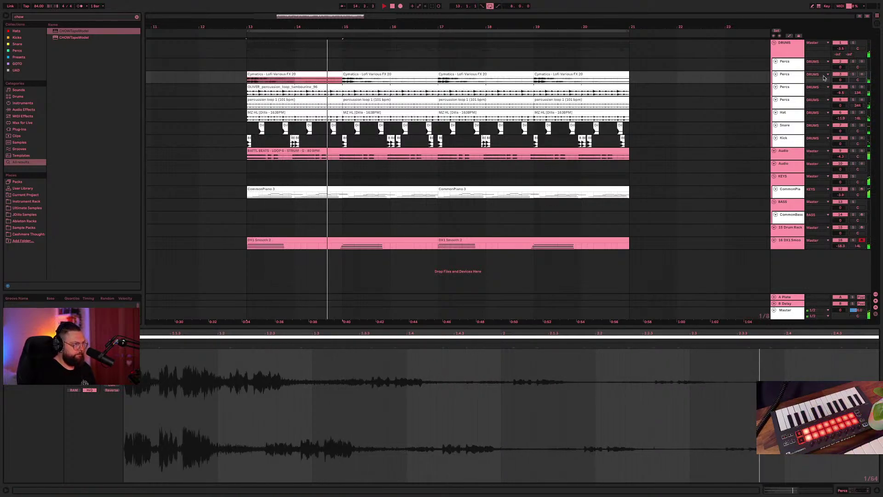
{"action": "left_click", "coordinate": [854, 81]}
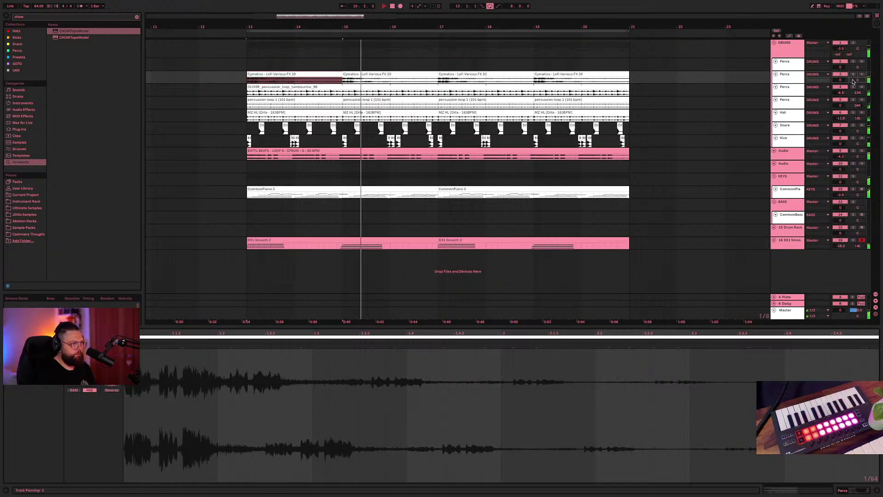
{"action": "left_click_drag", "start_coordinate": [854, 82], "coordinate": [841, 98]}
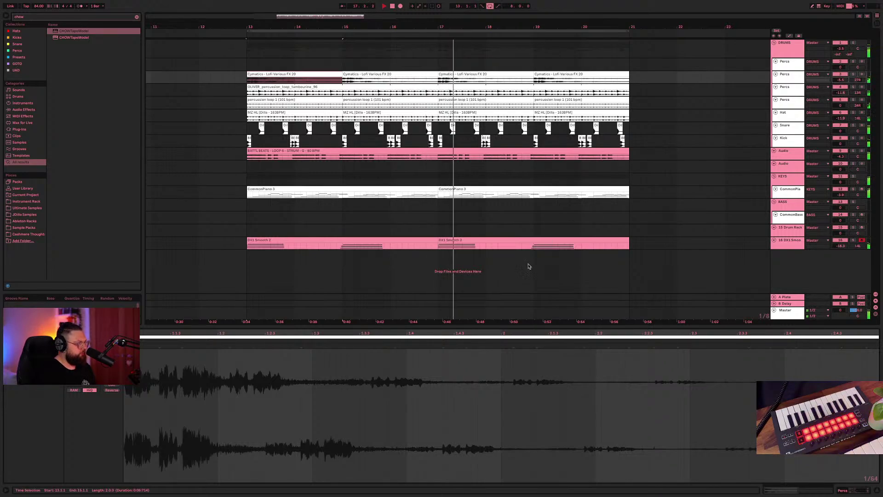
- Solo the BASS group briefly, show the CommonBass track's devices and take the group out of solo
{"action": "left_click", "coordinate": [381, 248]}
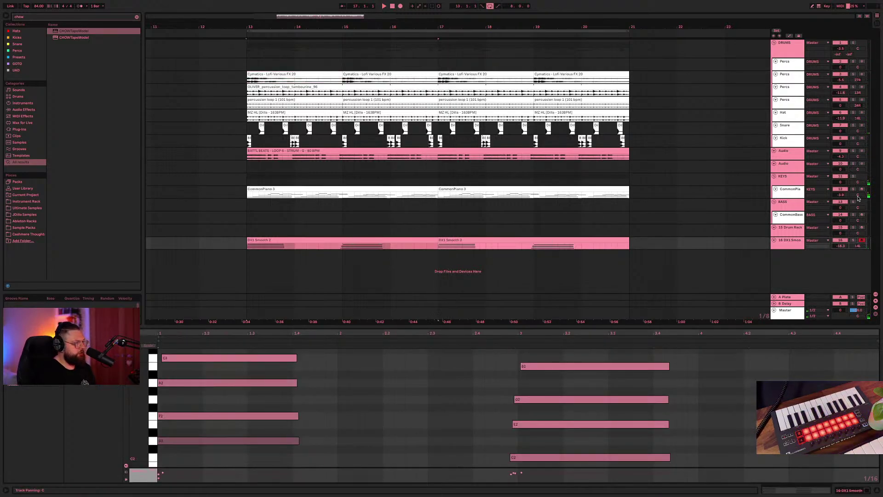
{"action": "left_click", "coordinate": [787, 204]}
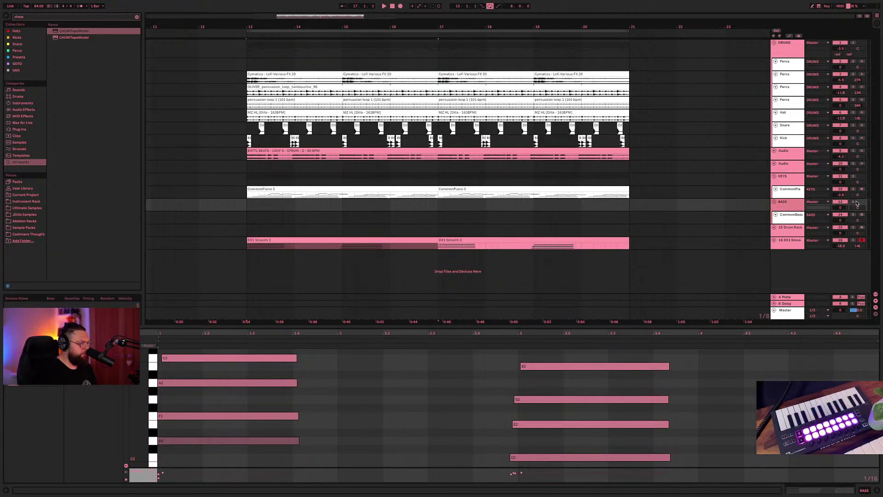
{"action": "left_click", "coordinate": [852, 204]}
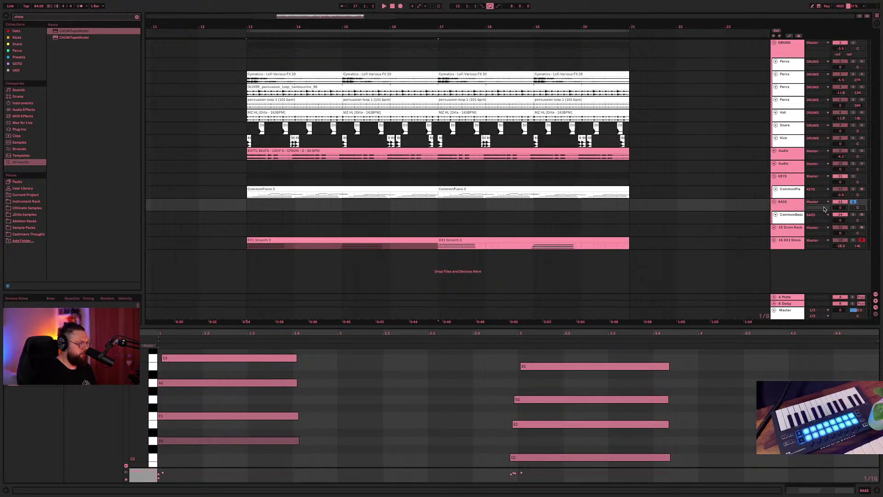
{"action": "left_click", "coordinate": [784, 206]}
{"action": "left_click", "coordinate": [788, 216]}
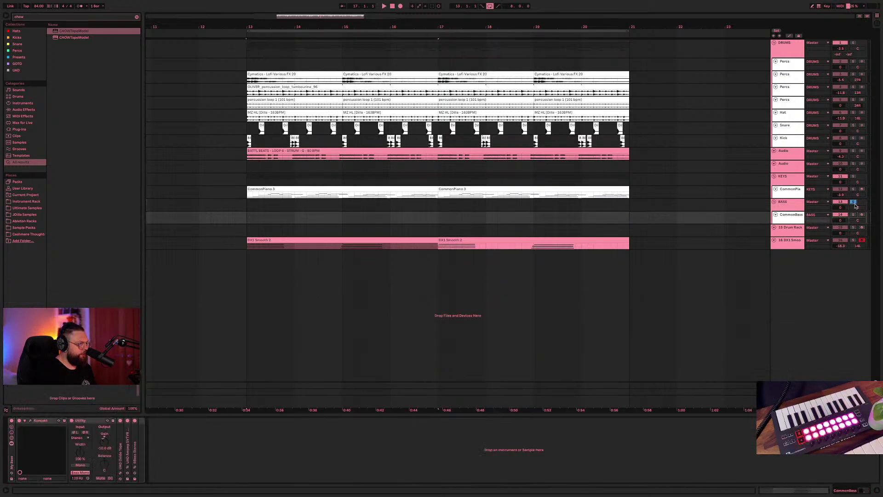
{"action": "left_click", "coordinate": [854, 203]}
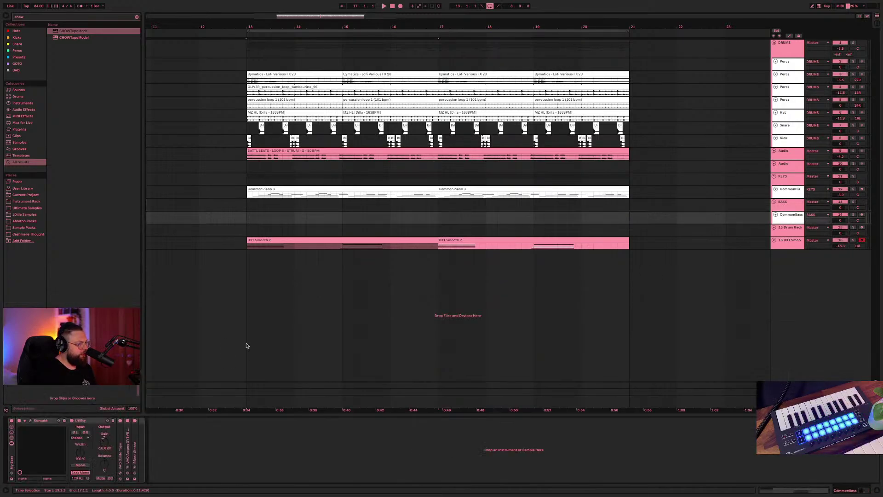
- Inspect the Kontakt Scarbee Rickenbacker Bass instrument and the RBass effect on the CommonBass track, closing each window
{"action": "left_click", "coordinate": [31, 421]}
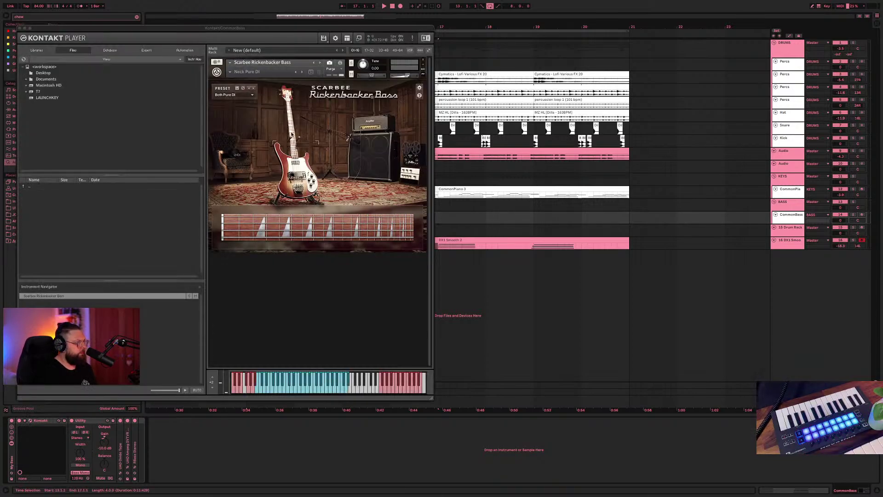
{"action": "left_click_drag", "start_coordinate": [290, 38], "coordinate": [459, 42]}
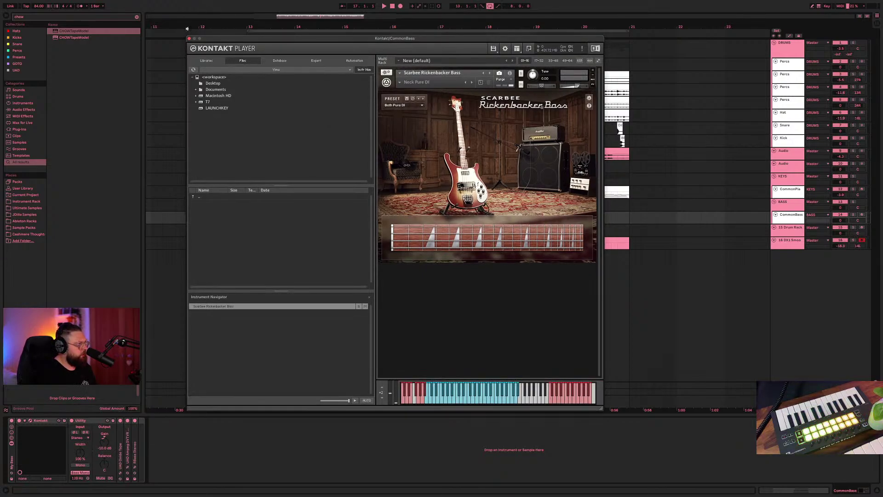
{"action": "left_click", "coordinate": [188, 38]}
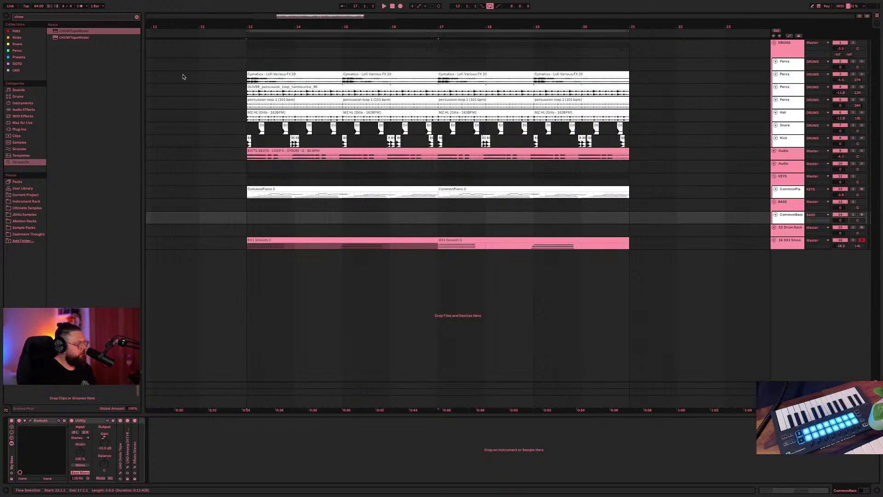
{"action": "left_click", "coordinate": [135, 470]}
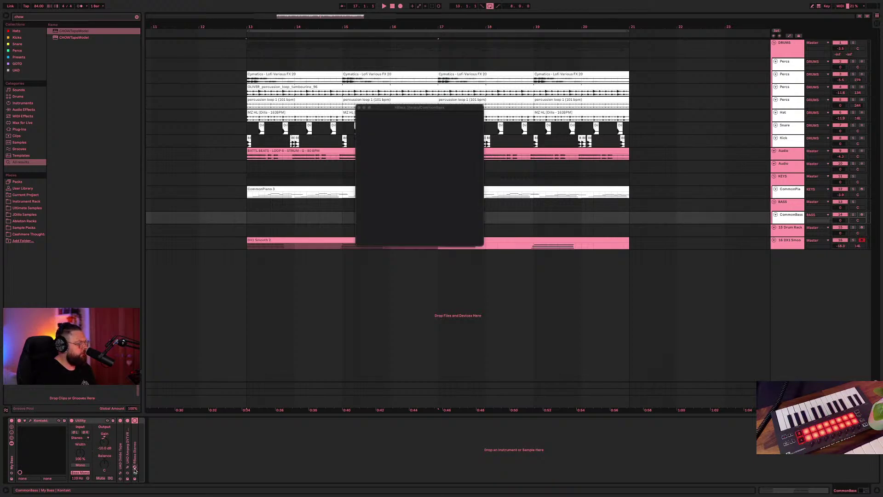
{"action": "left_click_drag", "start_coordinate": [433, 108], "coordinate": [445, 112]}
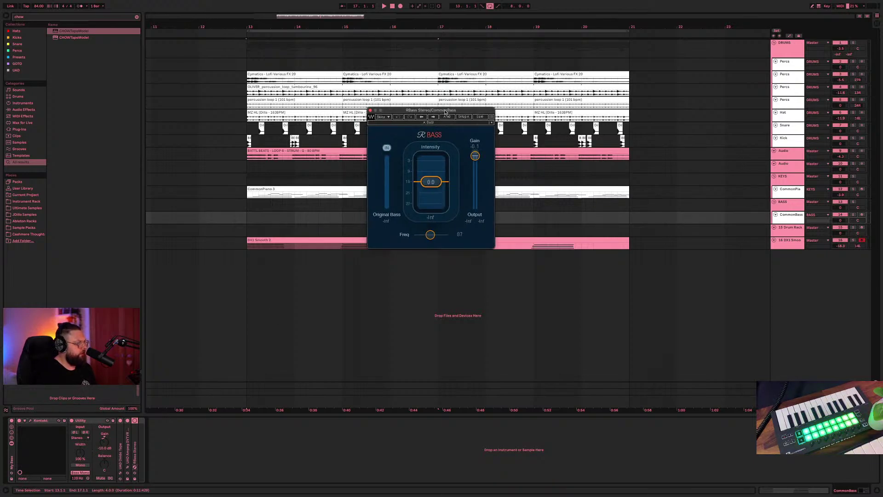
{"action": "left_click", "coordinate": [370, 111]}
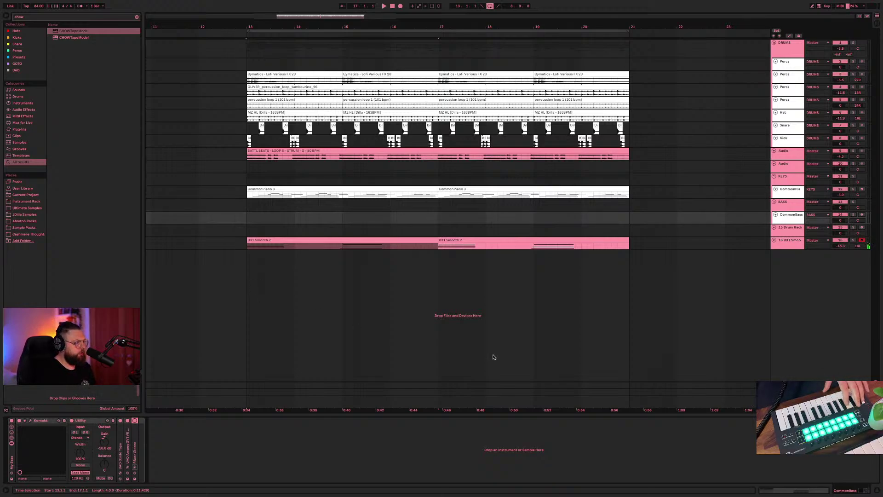
- Arm the CommonBass track, set its Utility gain to -13.7 dB, lower the track volume and try the bass over the loop
{"action": "left_click", "coordinate": [788, 223]}
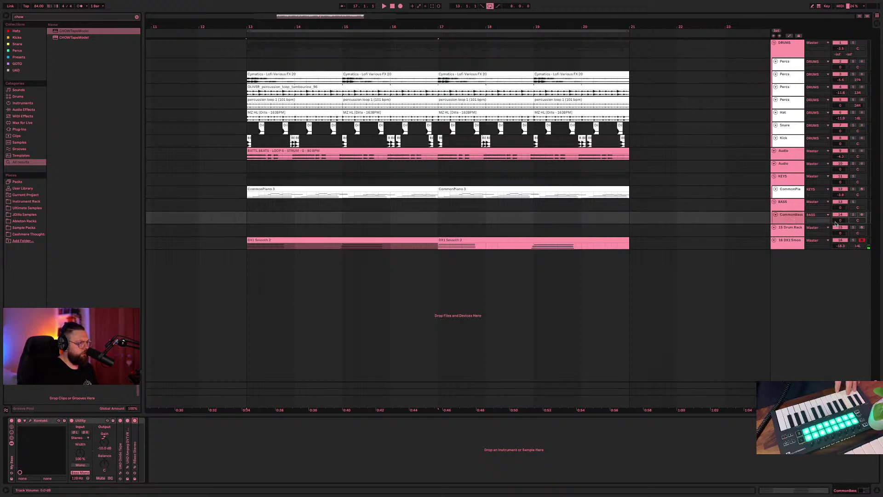
{"action": "left_click", "coordinate": [863, 214]}
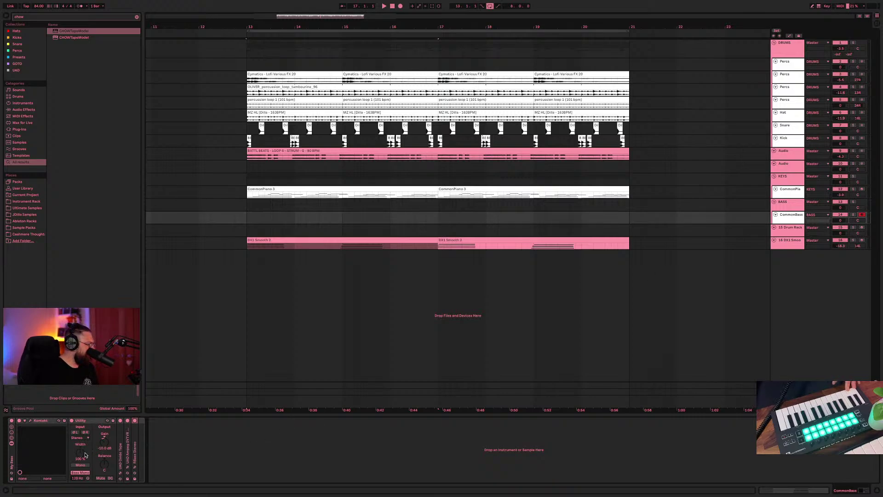
{"action": "left_click_drag", "start_coordinate": [106, 448], "coordinate": [106, 457]}
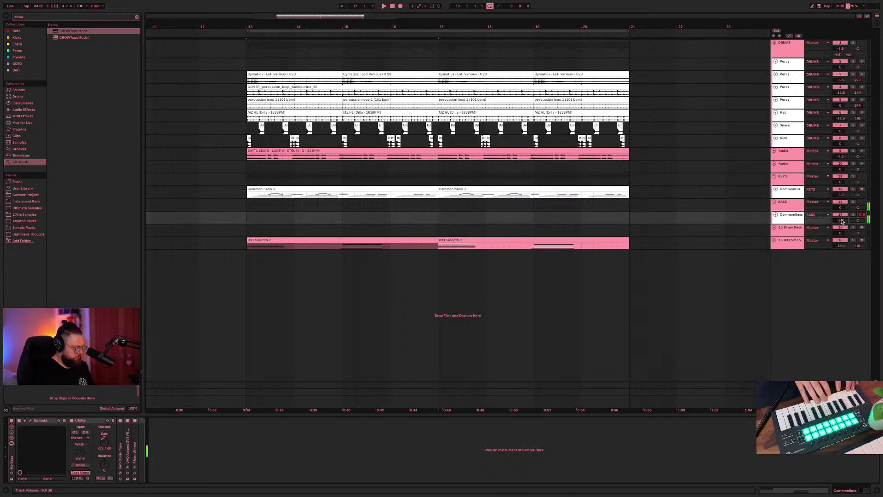
{"action": "key", "text": "space"}
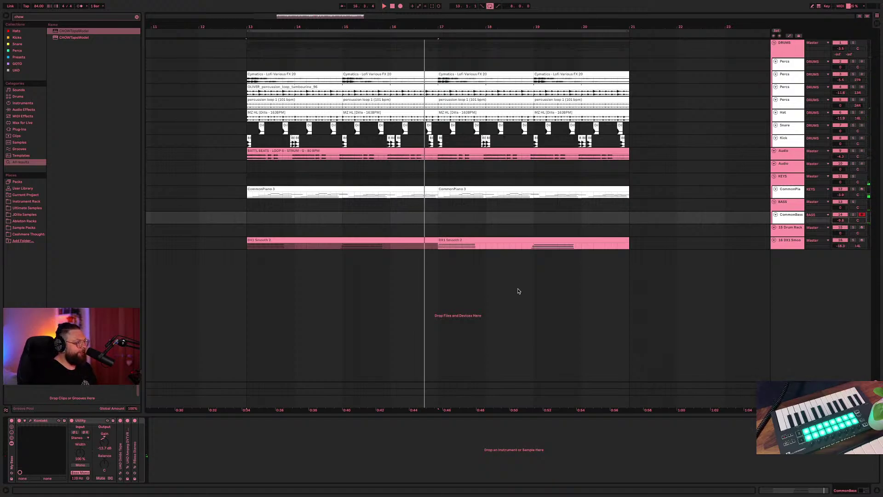
- Record a bass part on the CommonBass track from bar 13 and trim the clip's end to bar 17
{"action": "left_click", "coordinate": [307, 74]}
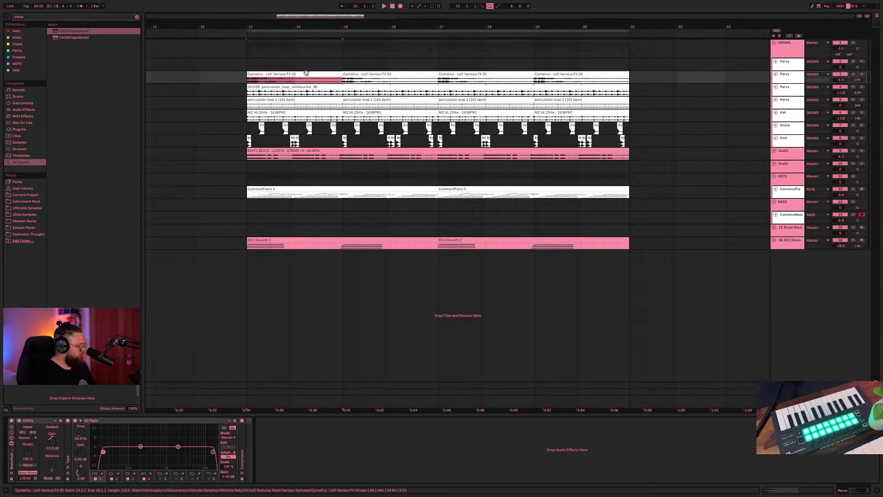
{"action": "key", "text": "F9"}
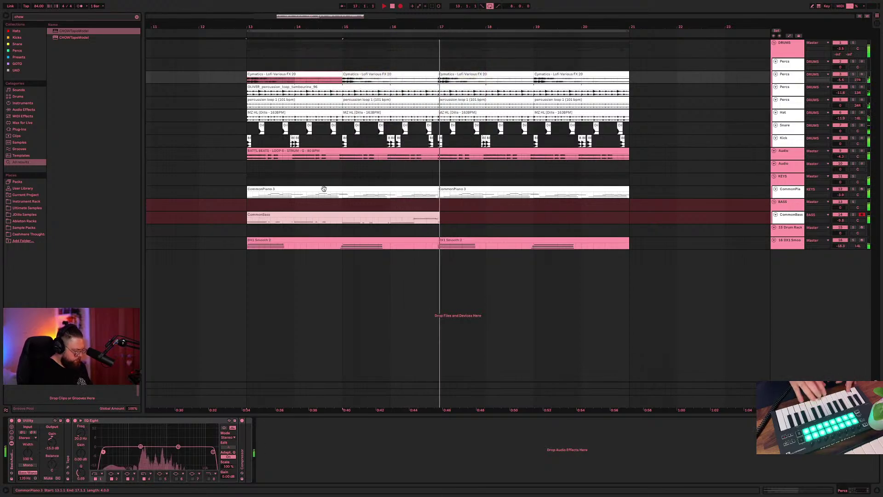
{"action": "key", "text": "space"}
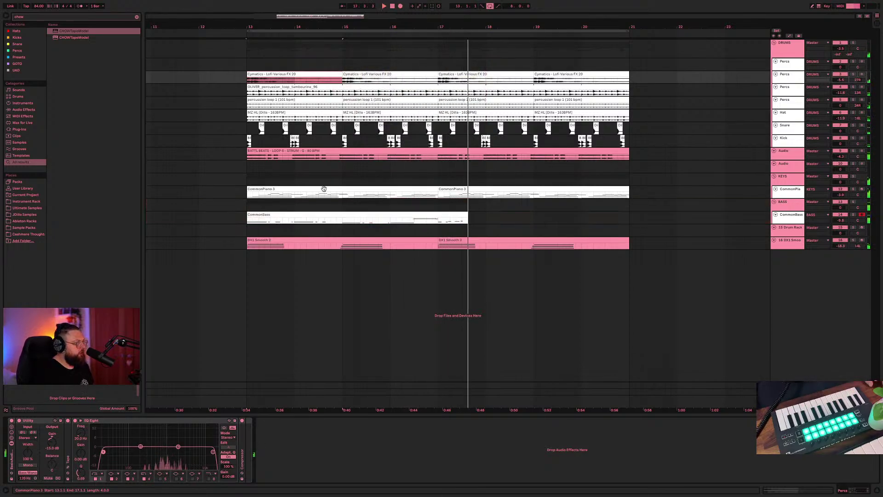
{"action": "left_click_drag", "start_coordinate": [468, 213], "coordinate": [431, 214]}
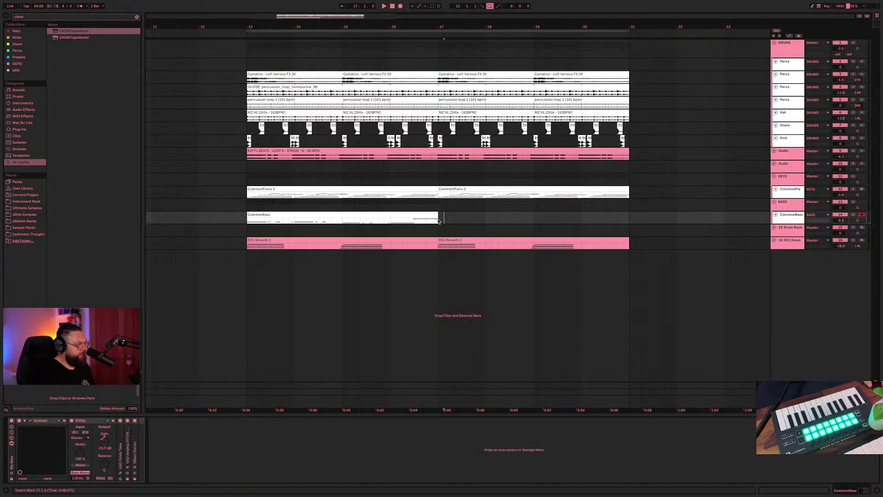
- Record a second bass part from bar 17 to bar 21 and lower the CommonBass track's volume to about -15.7 dB
{"action": "left_click", "coordinate": [438, 221]}
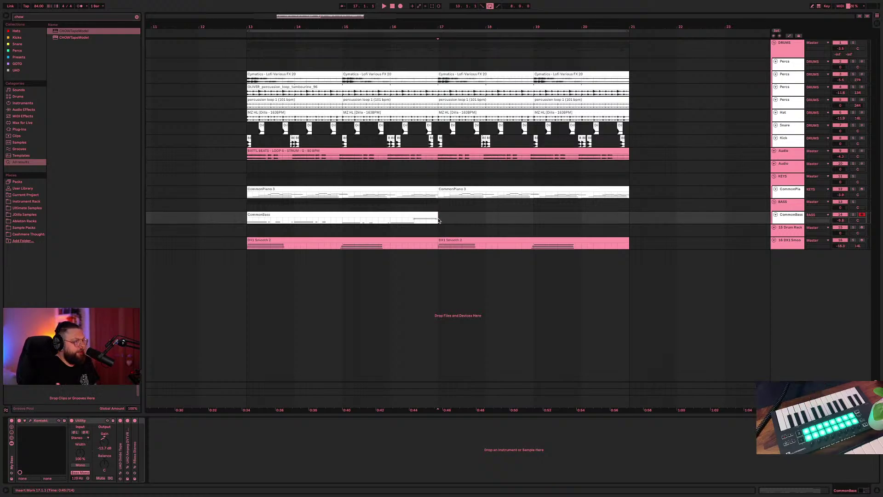
{"action": "key", "text": "F9"}
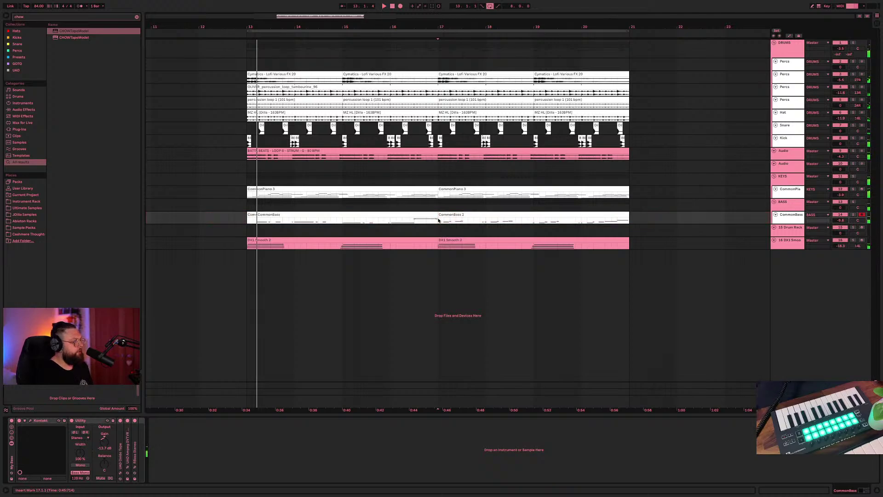
{"action": "left_click", "coordinate": [438, 221]}
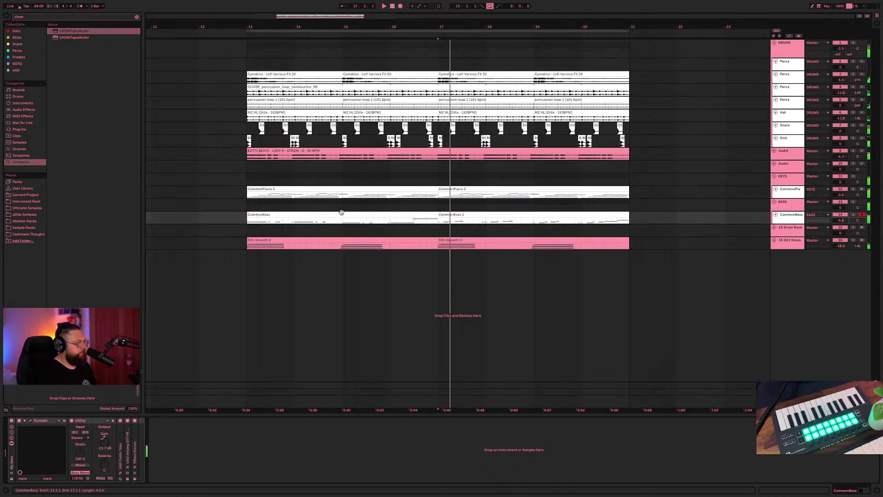
{"action": "left_click", "coordinate": [436, 216]}
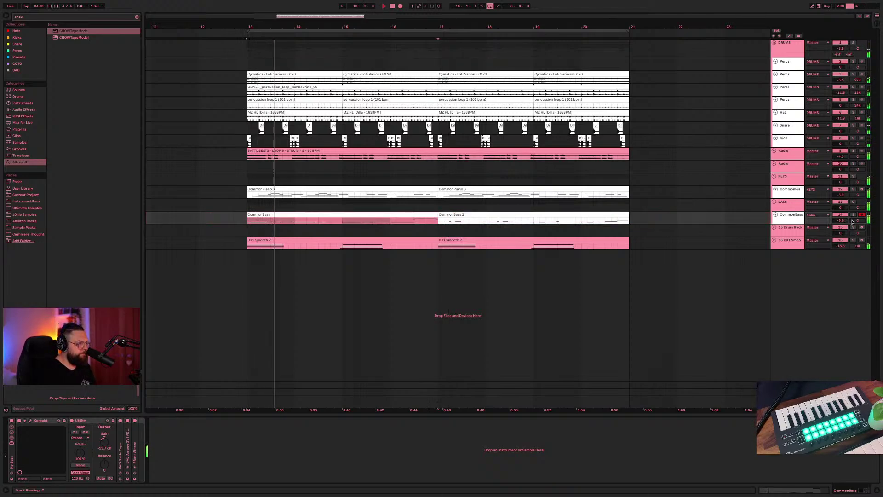
{"action": "left_click_drag", "start_coordinate": [846, 221], "coordinate": [846, 237]}
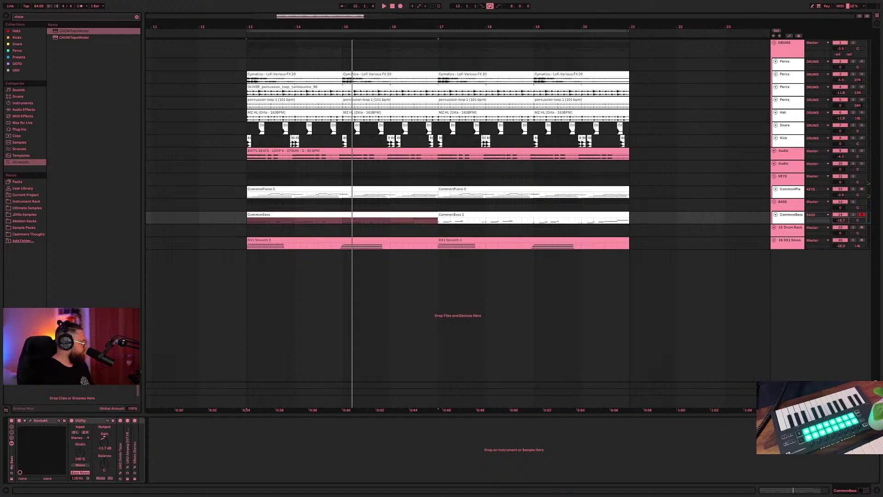
- Move the audio track holding the BATTL BEATS strum loop into the KEYS group
{"action": "left_click", "coordinate": [785, 158]}
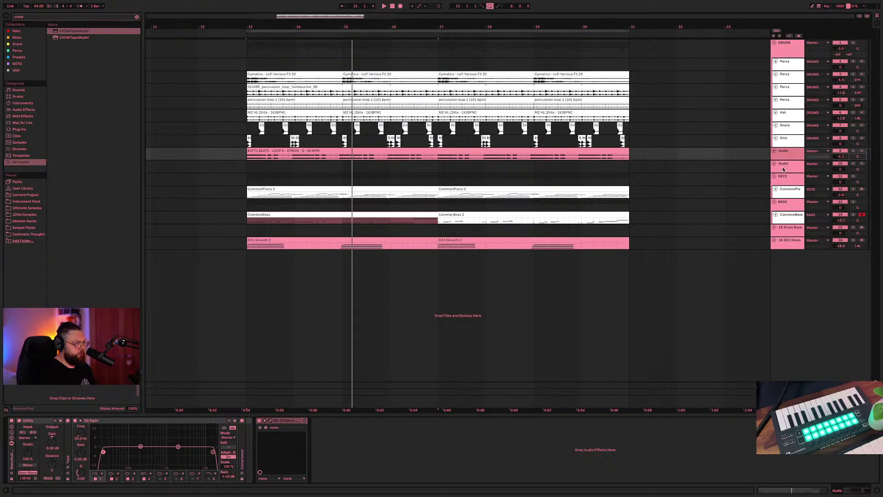
{"action": "left_click_drag", "start_coordinate": [787, 160], "coordinate": [787, 184]}
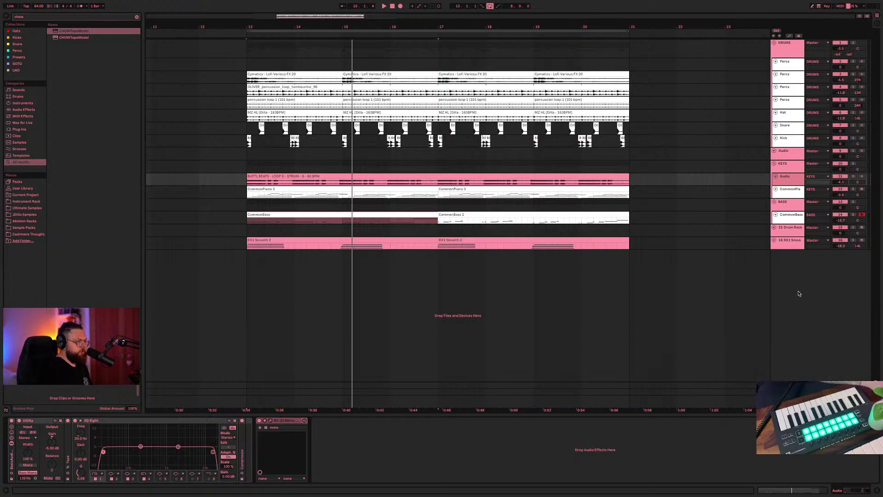
- Add an audio track, a MIDI track and another audio track below the strum loop track in the KEYS group
{"action": "key", "text": "ctrl+t"}
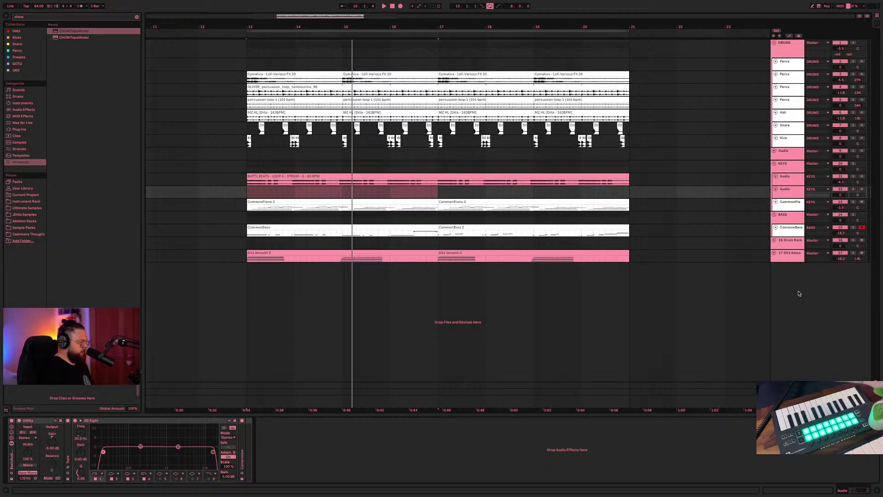
{"action": "key", "text": "ctrl+shift+t"}
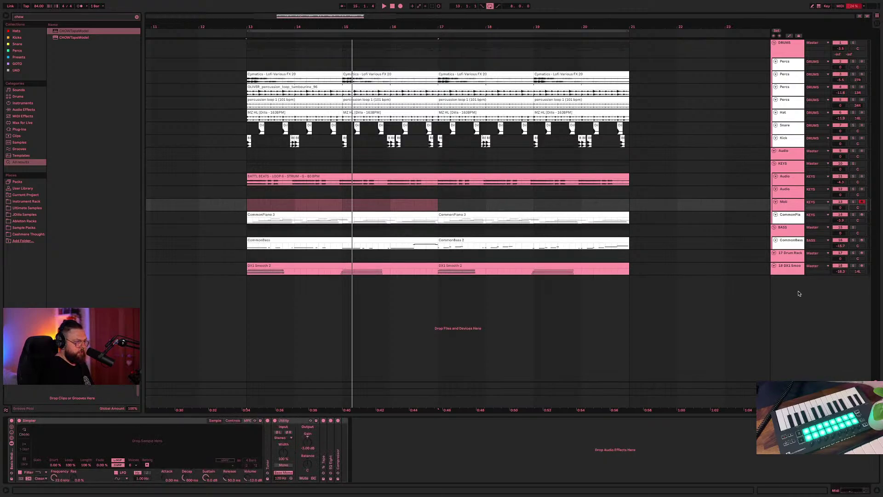
{"action": "key", "text": "ctrl+t"}
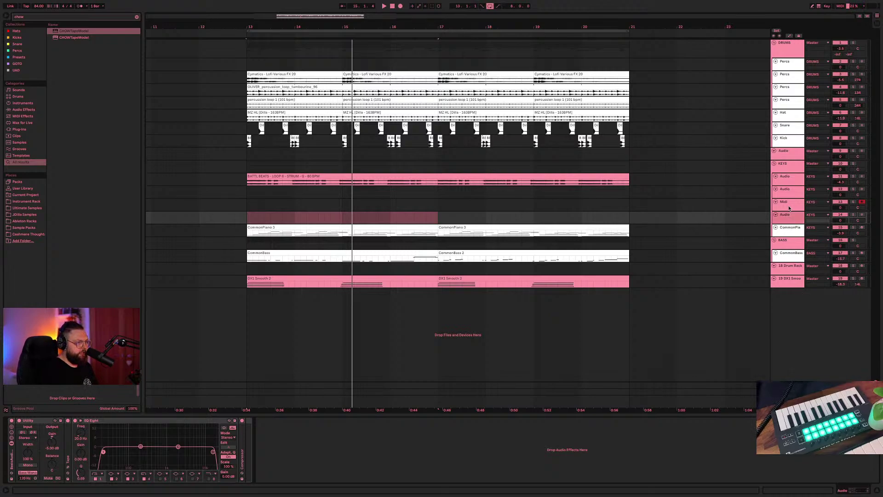
- Rename the three new tracks in the KEYS group as shaker, faker and baker
{"action": "left_click", "coordinate": [788, 190]}
{"action": "key", "text": "ctrl+r"}
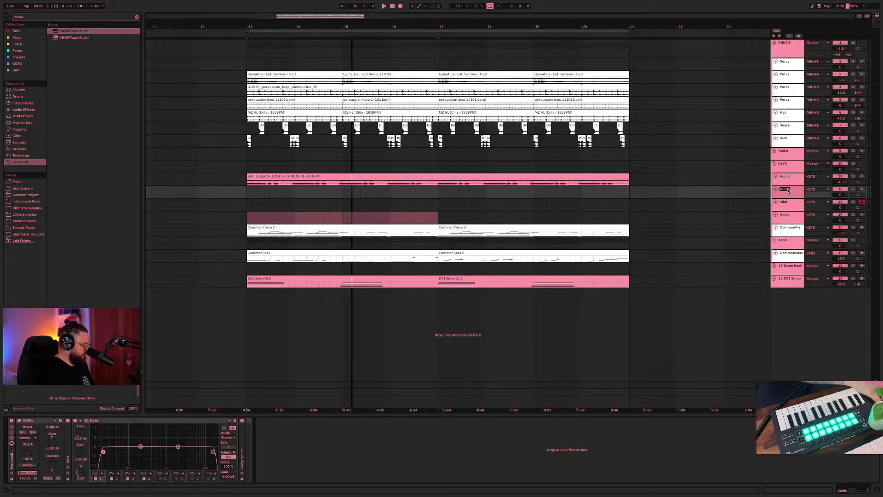
{"action": "type", "text": "shaker"}
{"action": "key", "text": "Return"}
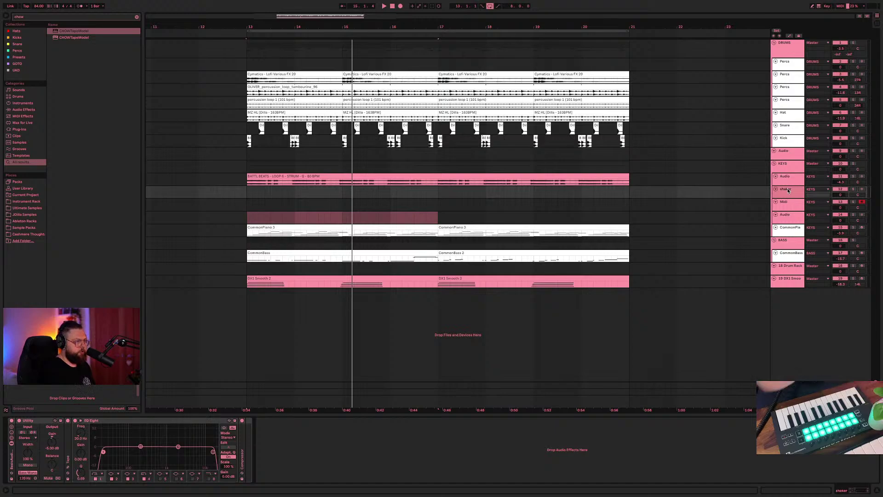
{"action": "left_click", "coordinate": [798, 209]}
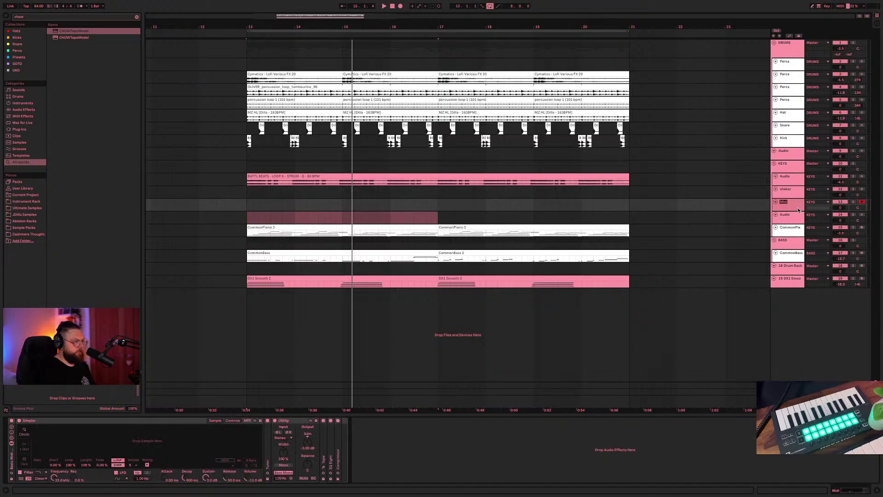
{"action": "type", "text": "faker"}
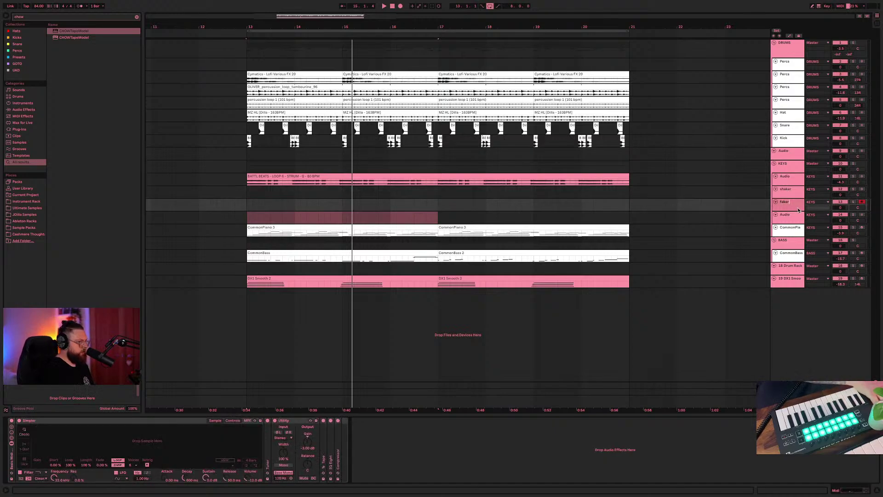
{"action": "left_click", "coordinate": [788, 220]}
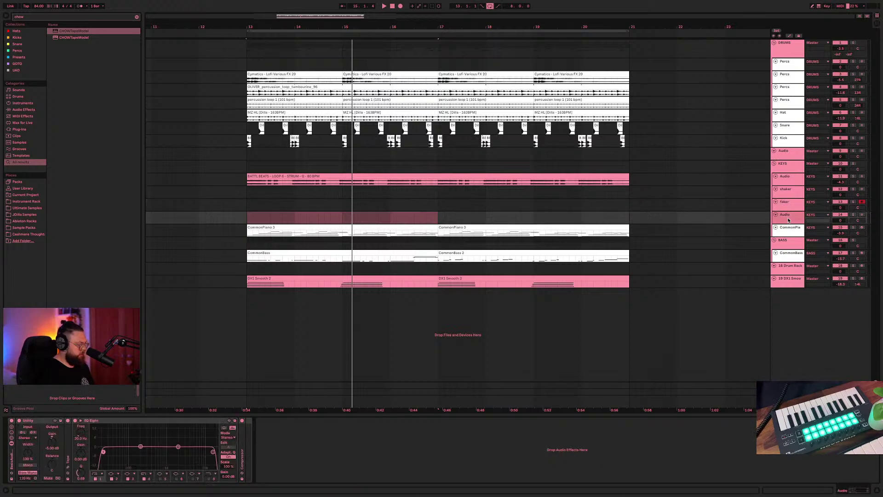
{"action": "key", "text": "ctrl+r"}
{"action": "type", "text": "ba"}
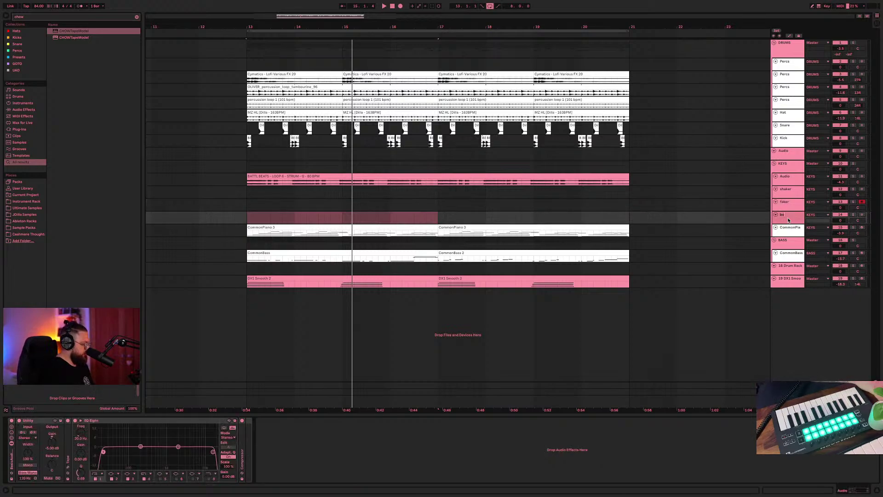
{"action": "type", "text": "ker"}
{"action": "key", "text": "Return"}
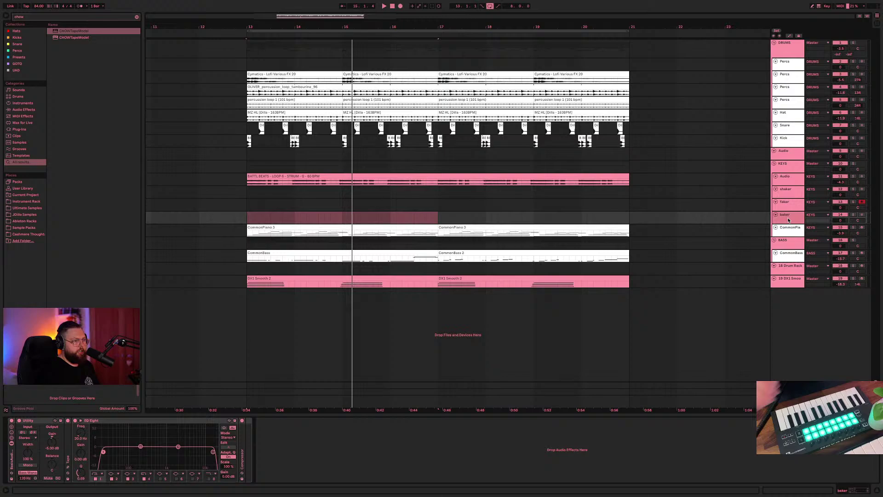
- Group the shaker, faker and baker tracks inside KEYS and name the group Maker
{"action": "left_click", "coordinate": [795, 193]}
{"action": "left_click", "coordinate": [791, 219]}
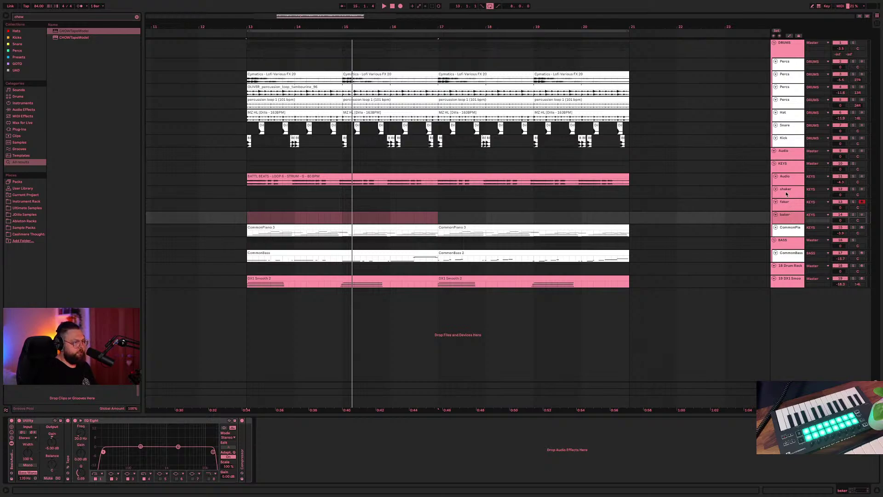
{"action": "left_click", "coordinate": [785, 195]}
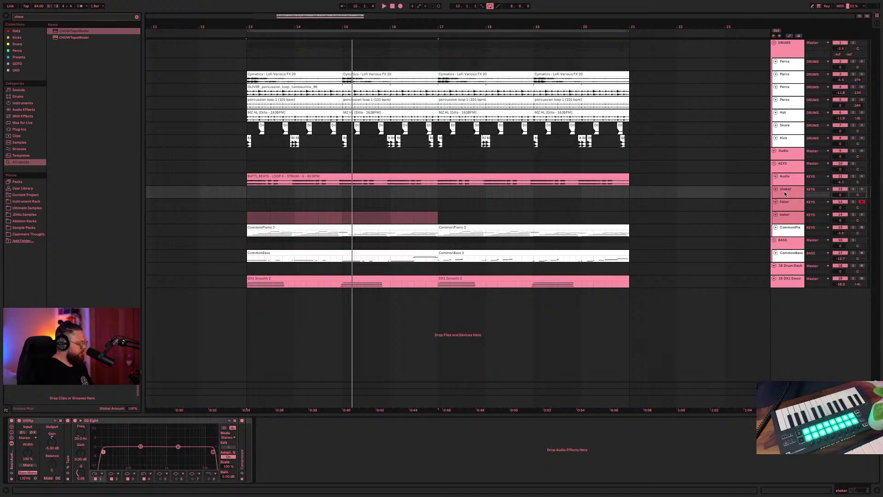
{"action": "key", "text": "ctrl+g"}
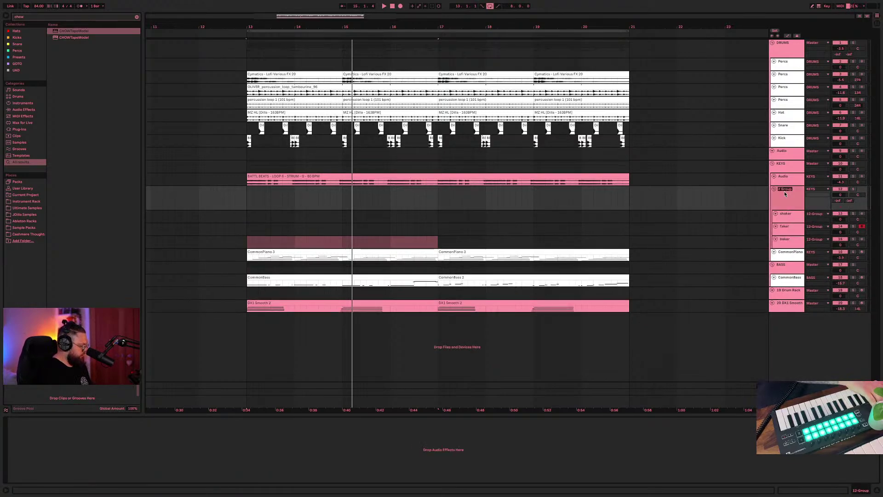
{"action": "type", "text": "Maker"}
{"action": "key", "text": "Return"}
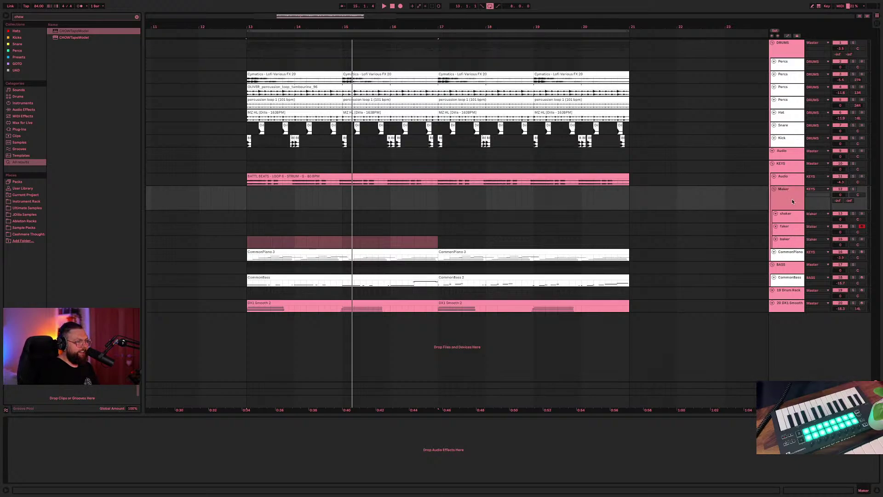
- Delete the Maker group together with its shaker, faker and baker tracks
{"action": "left_click", "coordinate": [790, 215]}
{"action": "left_click", "coordinate": [789, 228]}
{"action": "left_click", "coordinate": [789, 242]}
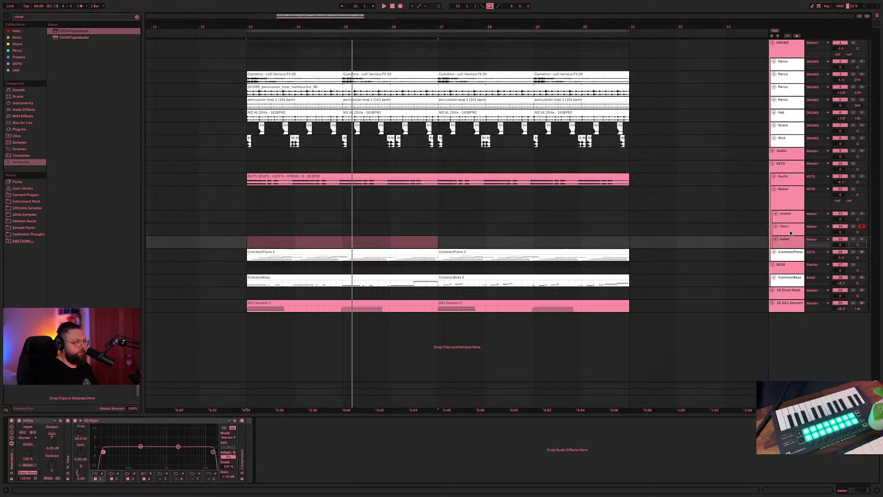
{"action": "left_click", "coordinate": [788, 224]}
{"action": "left_click", "coordinate": [788, 214]}
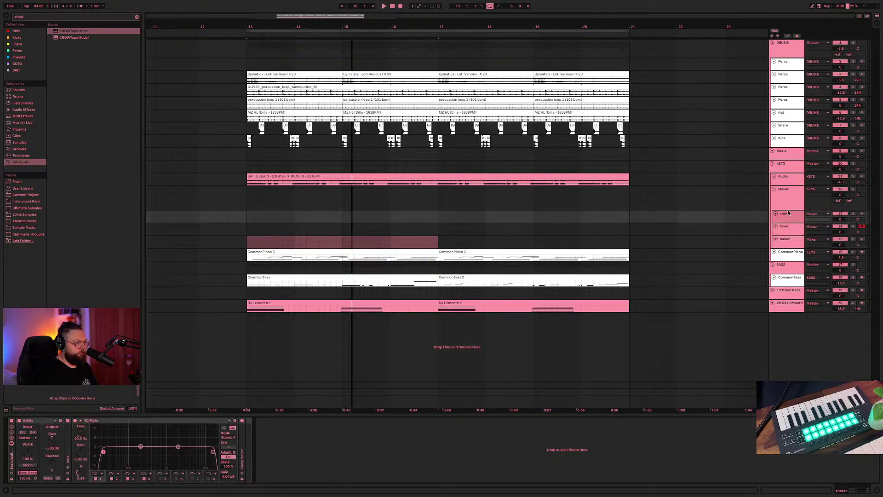
{"action": "left_click_drag", "start_coordinate": [787, 209], "coordinate": [787, 198]}
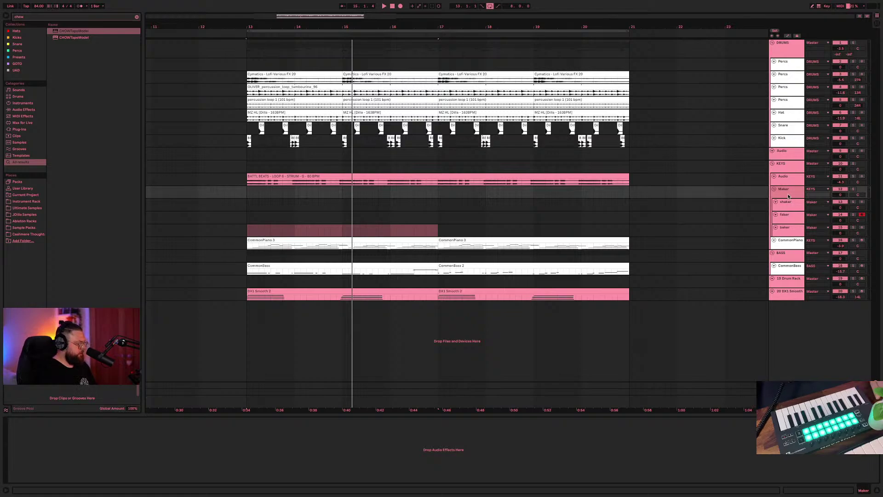
{"action": "key", "text": "Delete"}
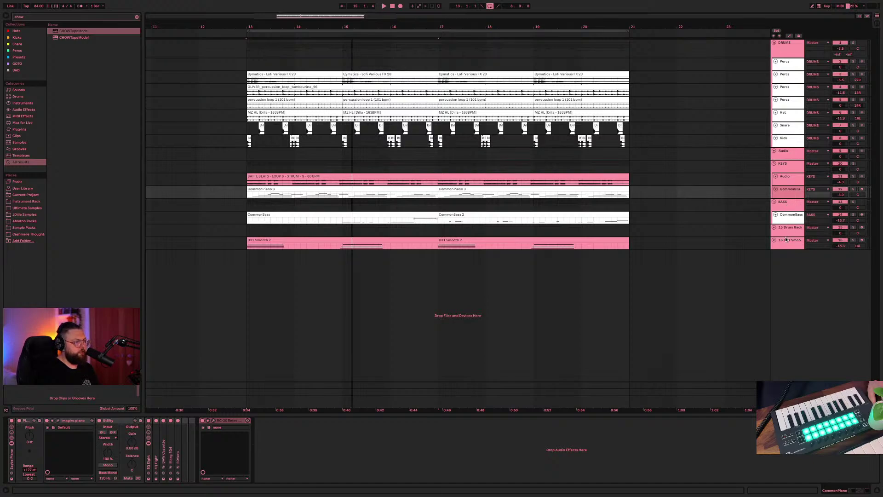
- Move the DX1 Smooth track into the KEYS group and delete the empty Drum Rack track
{"action": "left_click_drag", "start_coordinate": [787, 239], "coordinate": [780, 179]}
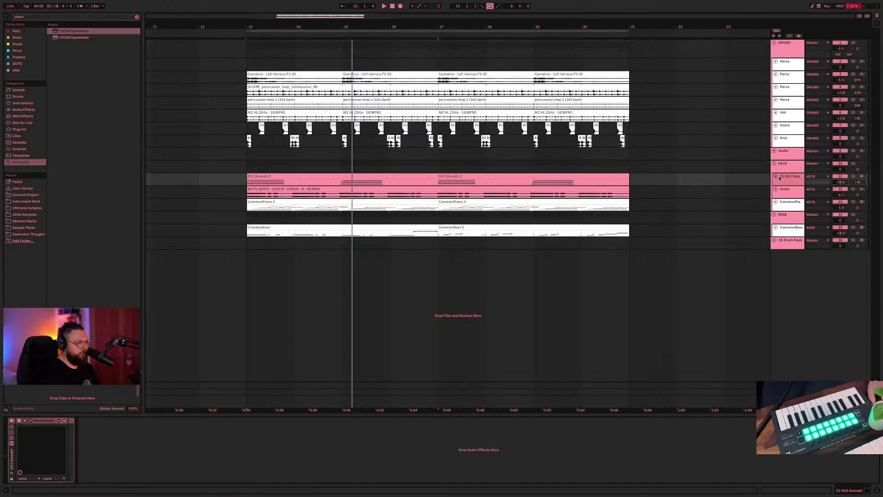
{"action": "left_click", "coordinate": [787, 248]}
{"action": "key", "text": "Delete"}
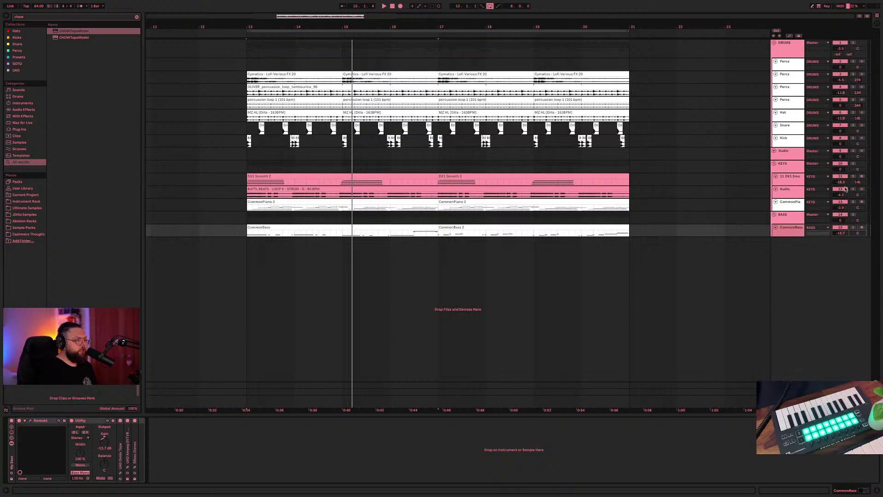
- Select the CommonPiano track and play back the arrangement from bar 13
{"action": "left_click", "coordinate": [783, 197]}
{"action": "left_click", "coordinate": [786, 204]}
{"action": "key", "text": "space"}
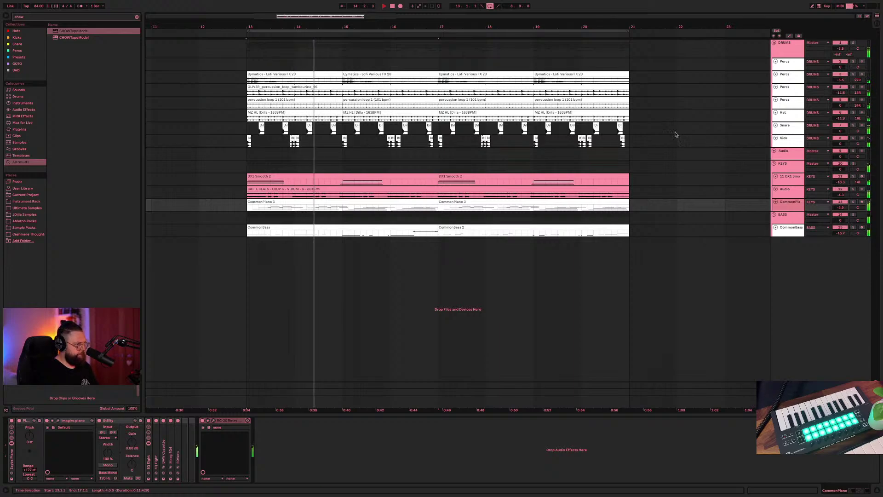
- Select the KEYS group's Compressor and expand its sidechain settings
{"action": "left_click", "coordinate": [791, 168]}
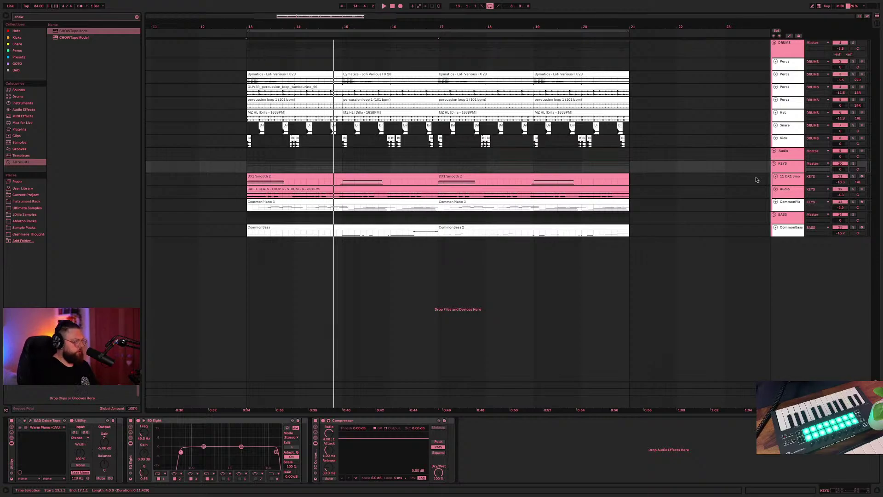
{"action": "left_click", "coordinate": [369, 421]}
{"action": "left_click", "coordinate": [787, 168]}
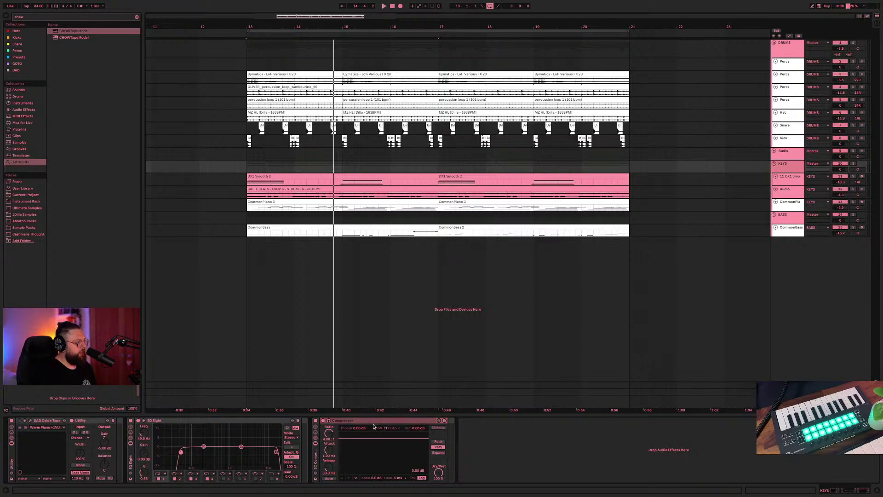
{"action": "left_click", "coordinate": [329, 421]}
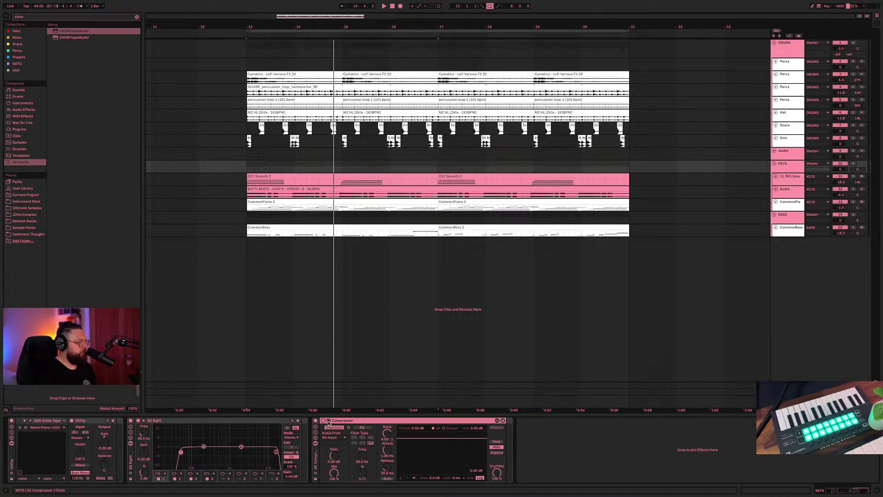
- Enable the sidechain on the KEYS group's Compressor and choose the Kick track as its audio source
{"action": "left_click", "coordinate": [336, 428]}
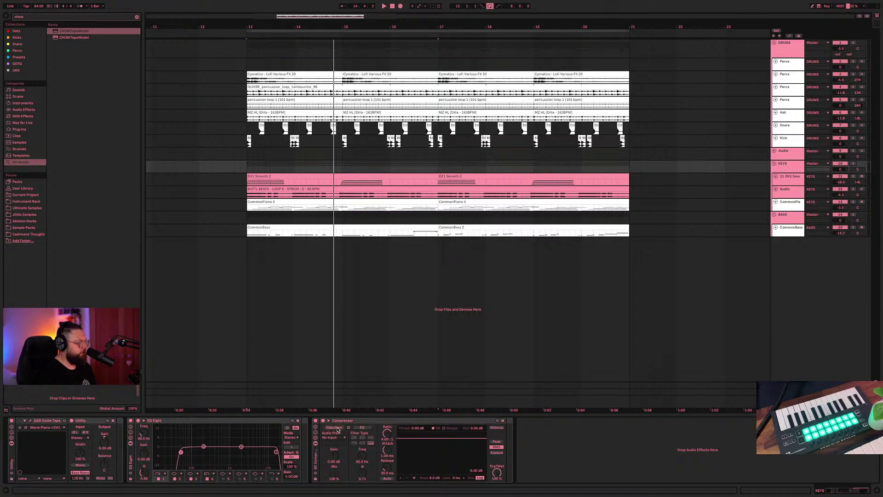
{"action": "left_click", "coordinate": [332, 438]}
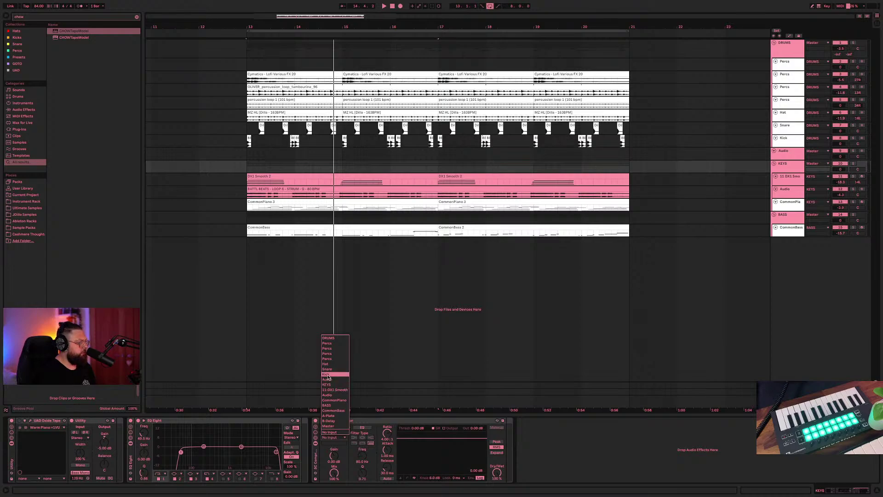
{"action": "left_click", "coordinate": [329, 375]}
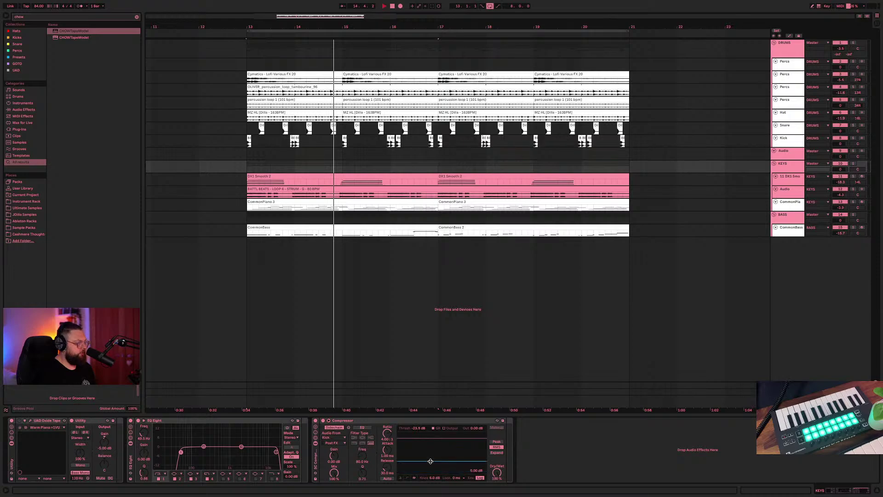
- Set the Compressor's ratio to inf:1 and its threshold to about -14.2 dB while the arrangement plays
{"action": "key", "text": "space"}
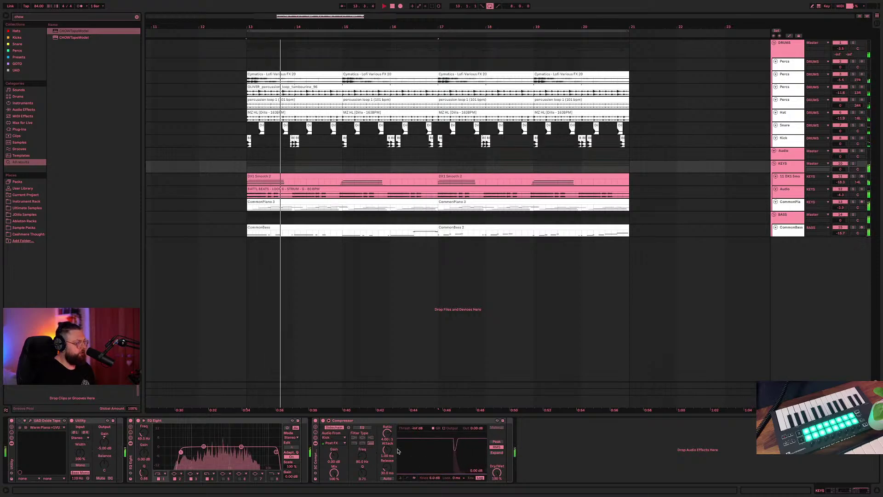
{"action": "left_click_drag", "start_coordinate": [388, 433], "coordinate": [387, 391]}
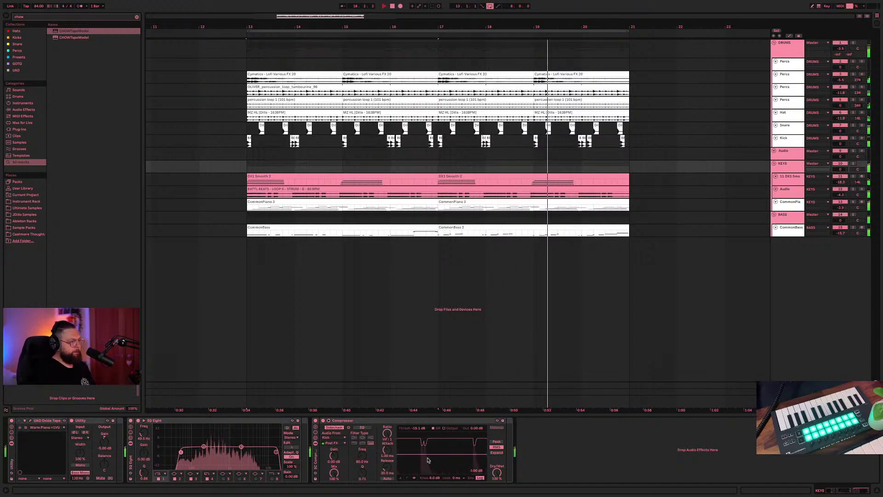
{"action": "left_click_drag", "start_coordinate": [428, 455], "coordinate": [449, 438]}
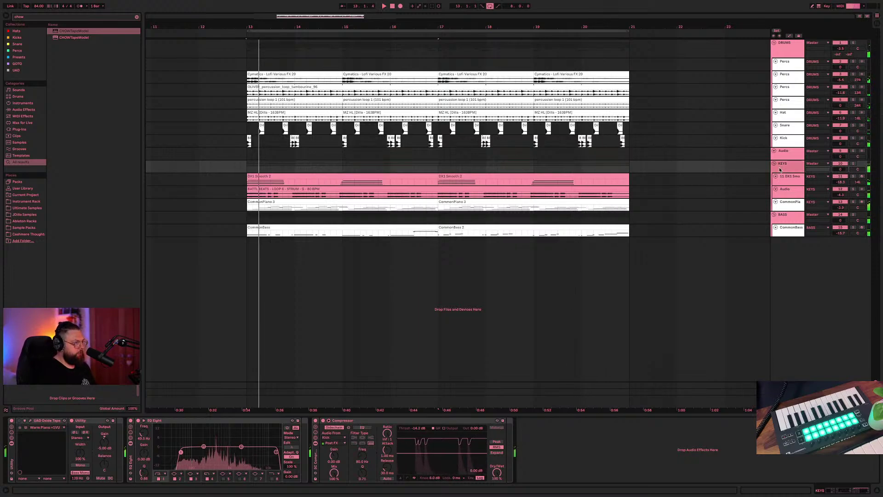
- Search the browser for "rx950" and add the RX950 plug-in to the end of the KEYS group's device chain
{"action": "left_click", "coordinate": [138, 19]}
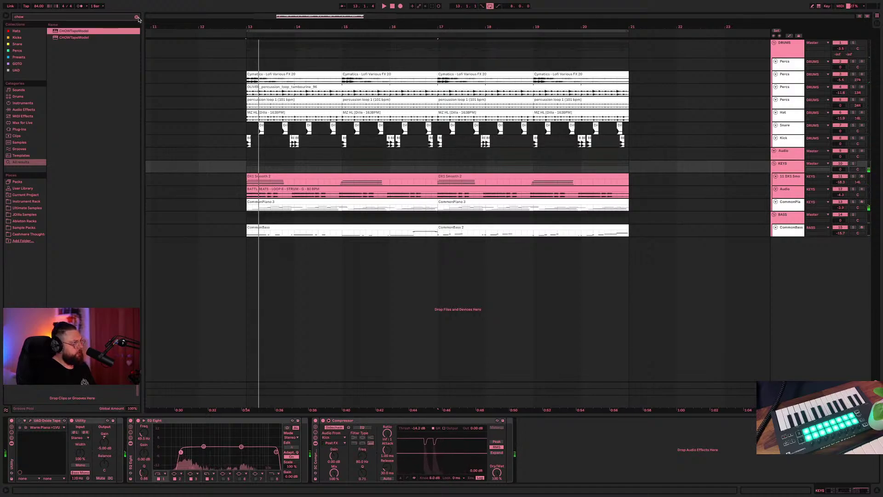
{"action": "left_click", "coordinate": [137, 17]}
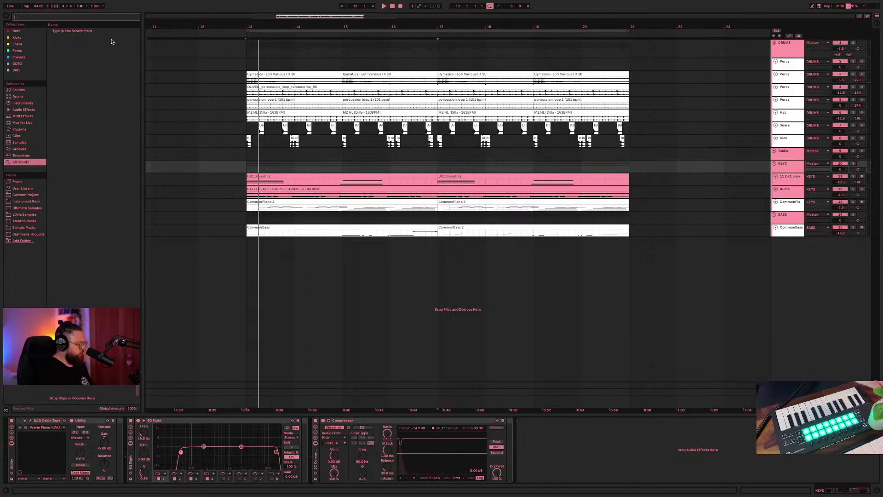
{"action": "type", "text": "rx95"}
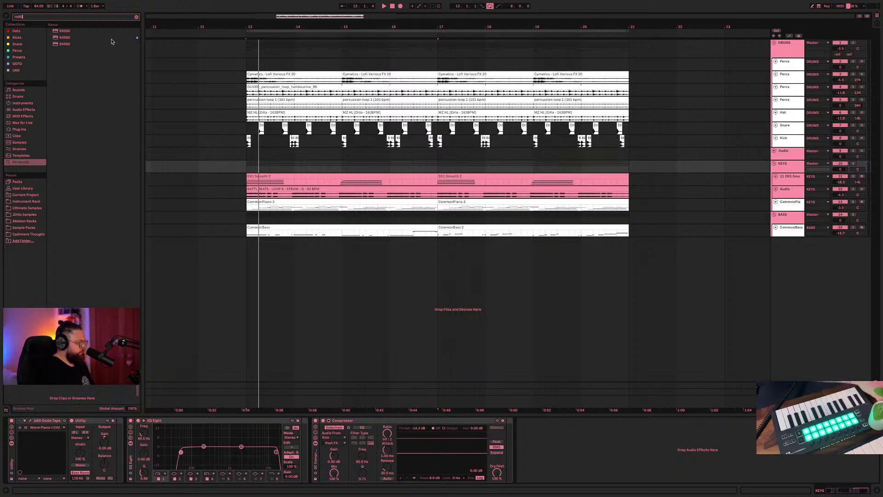
{"action": "type", "text": "0"}
{"action": "left_click", "coordinate": [67, 38]}
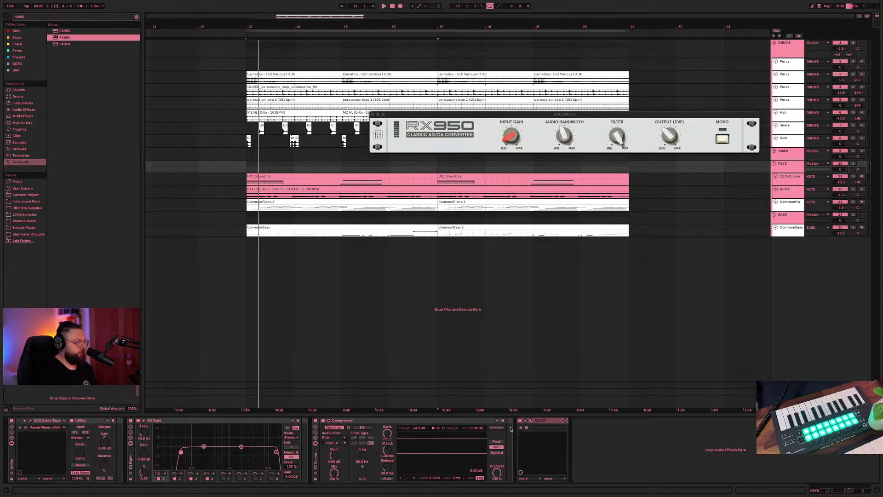
- Play the arrangement and turn the filter down on the KEYS group's RX950
{"action": "left_click", "coordinate": [531, 423]}
{"action": "left_click", "coordinate": [530, 423]}
{"action": "key", "text": "space"}
{"action": "left_click_drag", "start_coordinate": [523, 142], "coordinate": [523, 155]}
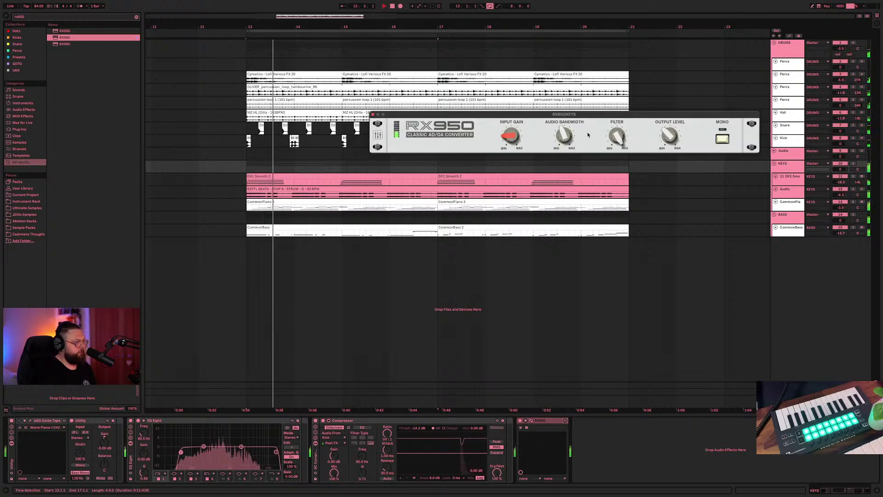
{"action": "left_click_drag", "start_coordinate": [665, 138], "coordinate": [604, 107]}
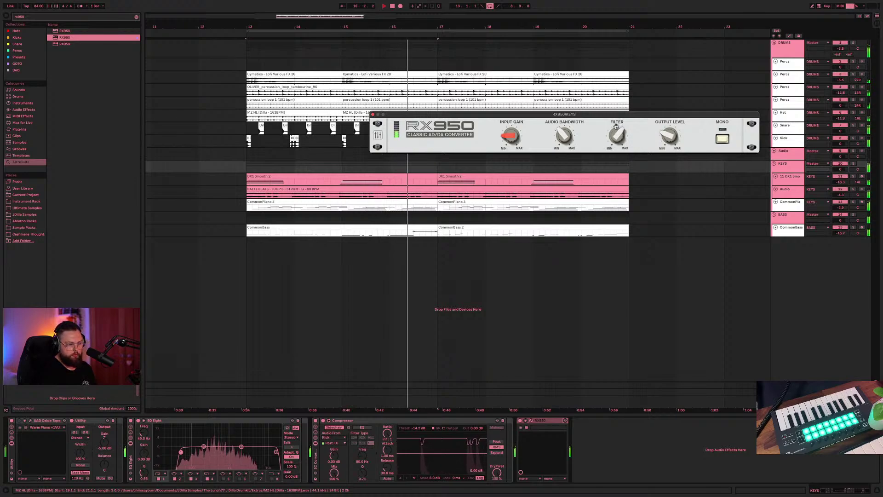
{"action": "mouse_move", "coordinate": [616, 126]}
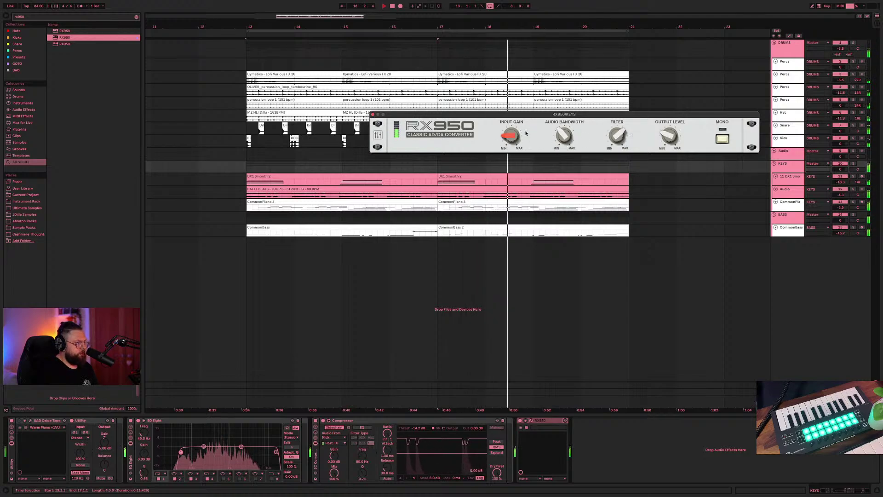
- Compare the KEYS group with and without RX950, set its audio bandwidth to about 9434 Hz, and close the plug-in window
{"action": "left_click", "coordinate": [520, 421]}
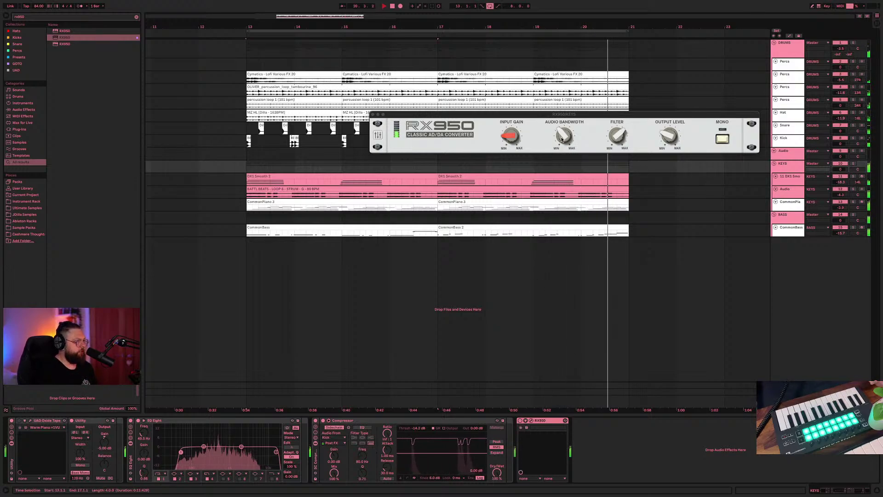
{"action": "left_click_drag", "start_coordinate": [562, 139], "coordinate": [563, 125]}
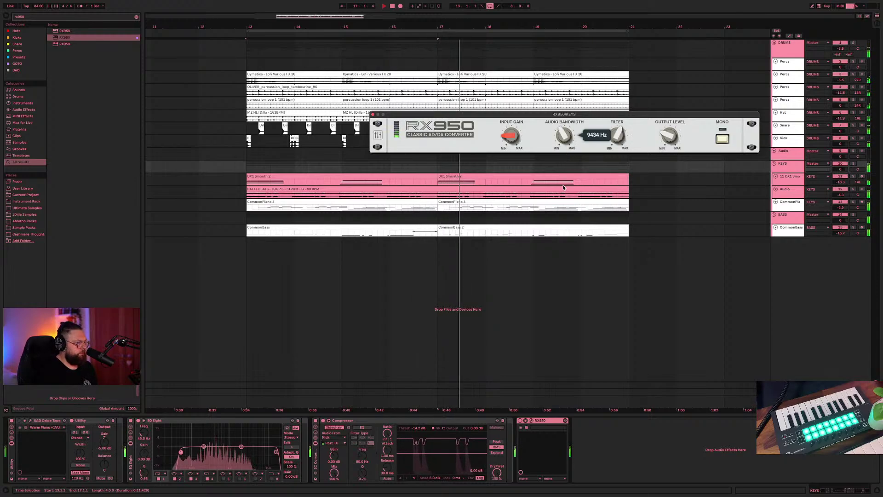
{"action": "left_click", "coordinate": [565, 421]}
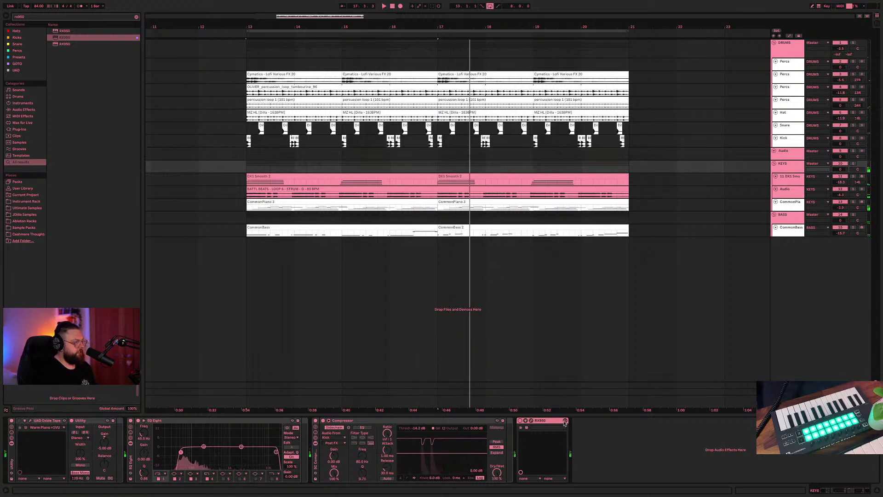
- Set the DRUMS group's RX950 input gain to about 9.3 dB and filter to 76, adjusting its audio bandwidth during playback
{"action": "left_click", "coordinate": [784, 54]}
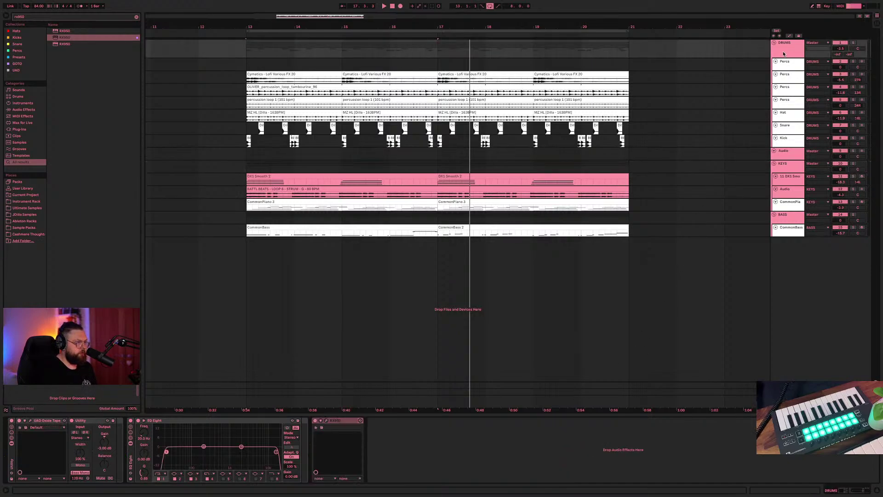
{"action": "key", "text": "space"}
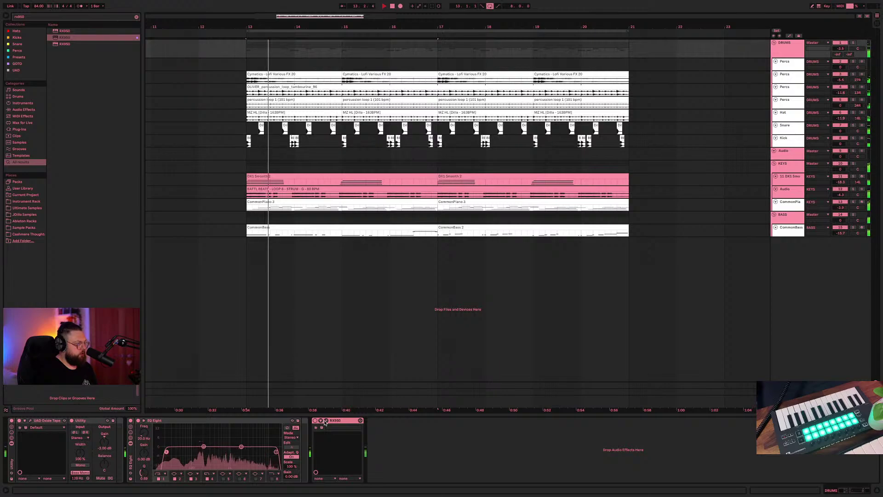
{"action": "left_click", "coordinate": [321, 421]}
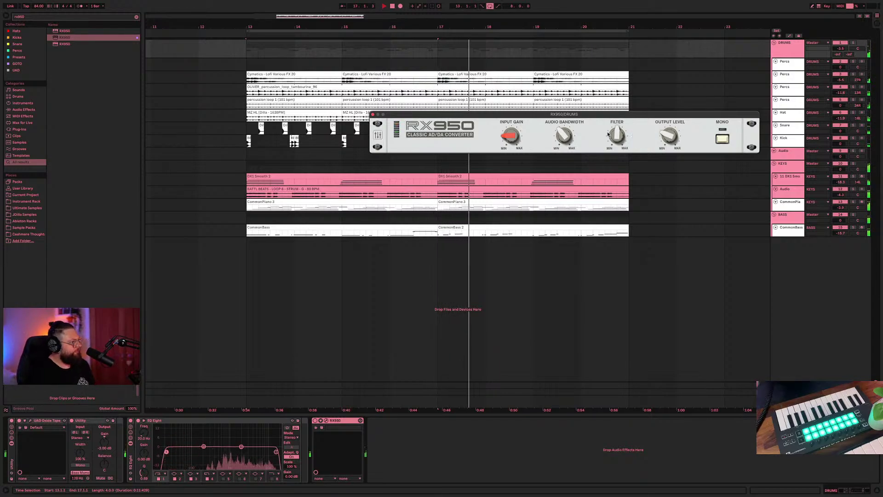
{"action": "left_click_drag", "start_coordinate": [608, 133], "coordinate": [617, 122]}
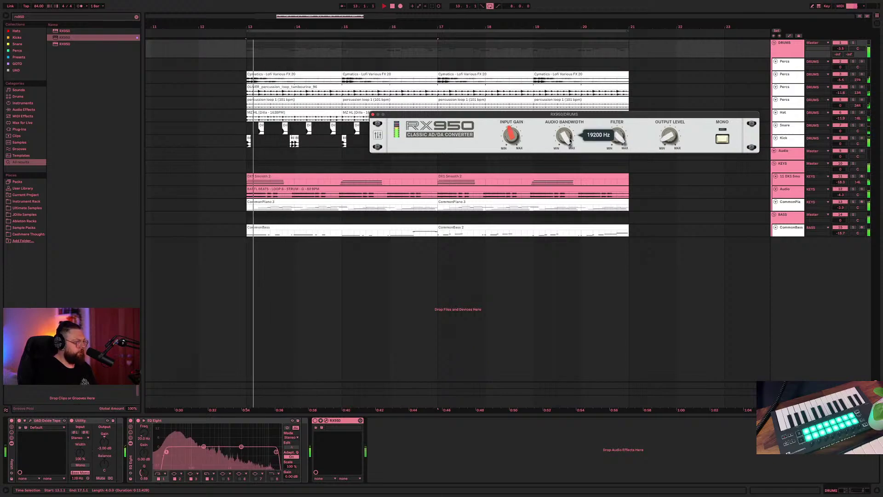
{"action": "left_click_drag", "start_coordinate": [565, 137], "coordinate": [566, 185]}
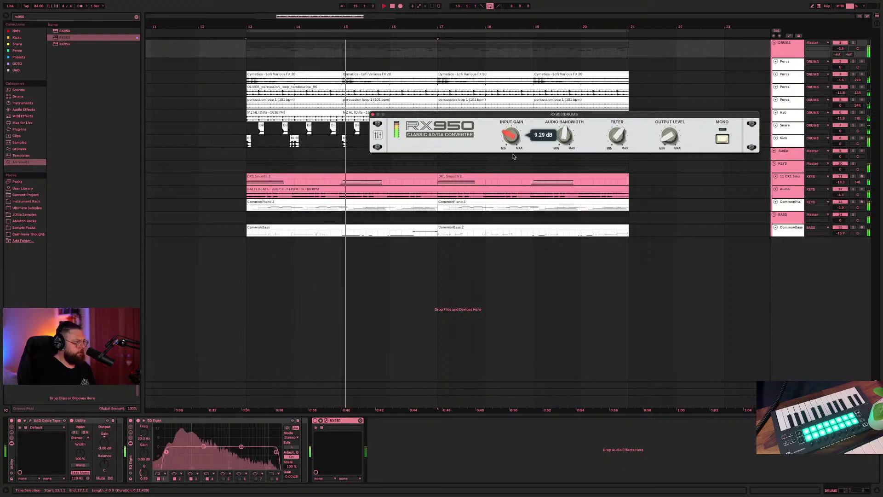
{"action": "scroll", "coordinate": [659, 135], "scroll_direction": "up", "scroll_amount": 1}
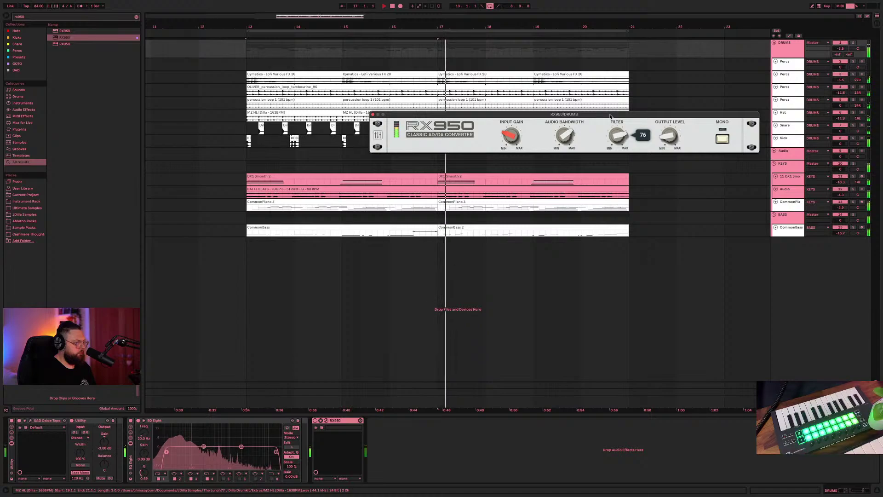
{"action": "left_click", "coordinate": [371, 114]}
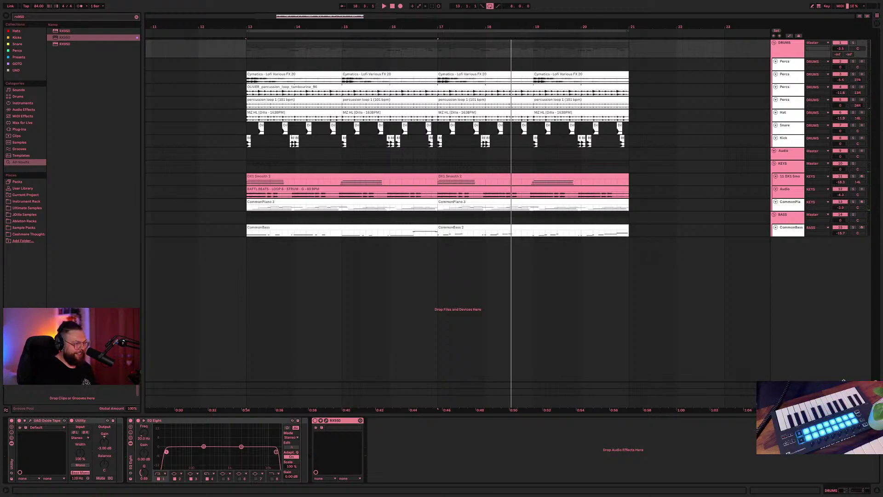
- Search the browser for "sounds" and add SoundShifter Pitch Stereo to the Master track
{"action": "left_click", "coordinate": [792, 402]}
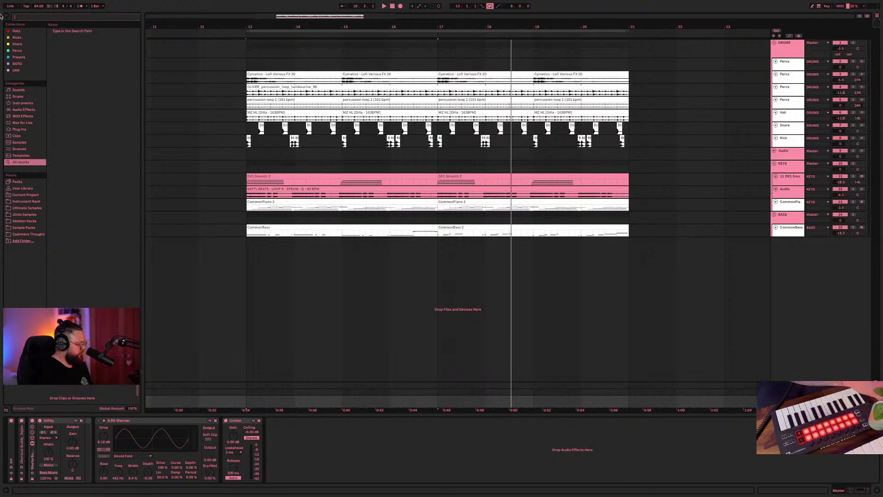
{"action": "type", "text": "soun"}
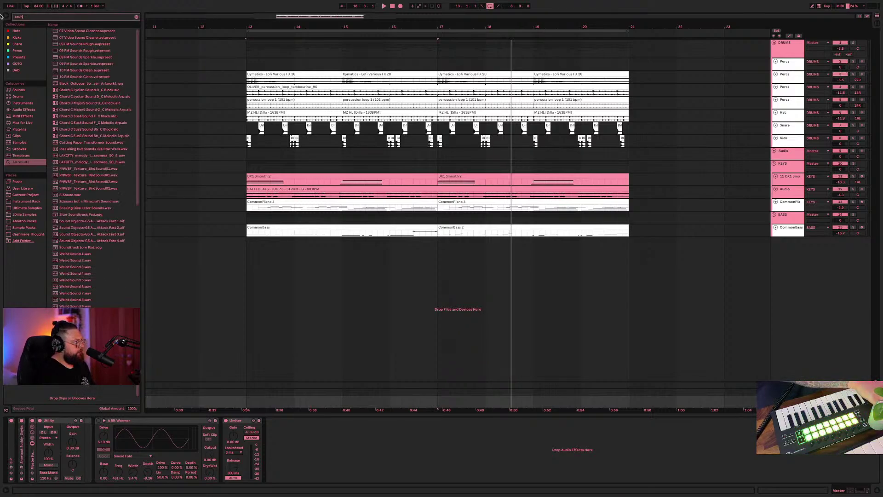
{"action": "type", "text": "ds"}
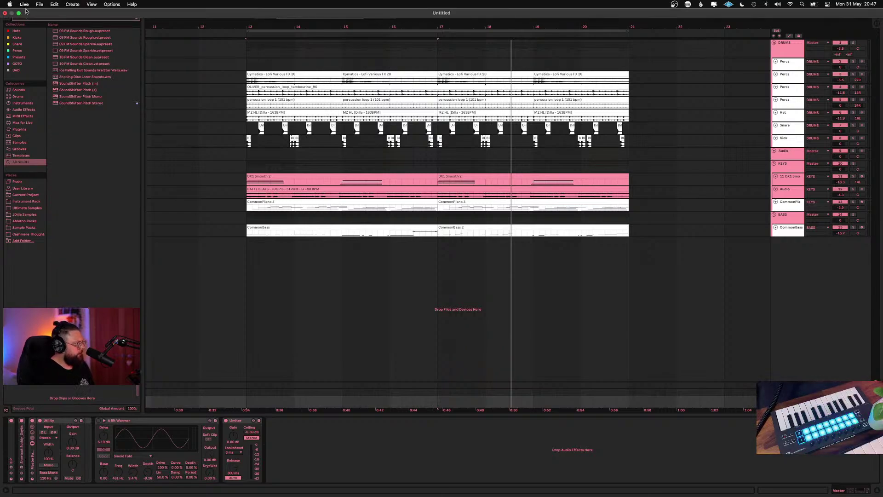
{"action": "left_click_drag", "start_coordinate": [88, 104], "coordinate": [116, 110]}
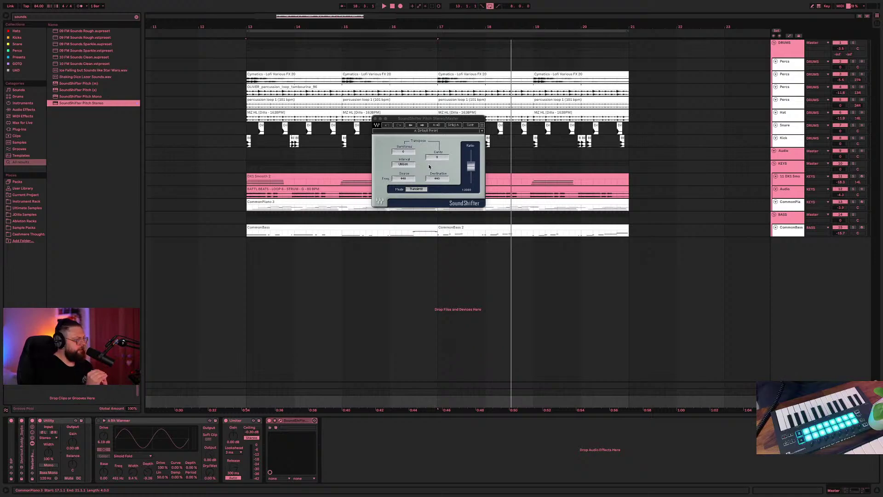
- Try transposing the master by 1 and by -1 semitone in SoundShifter during playback, and fine-tune the shift
{"action": "left_click_drag", "start_coordinate": [403, 151], "coordinate": [403, 147]}
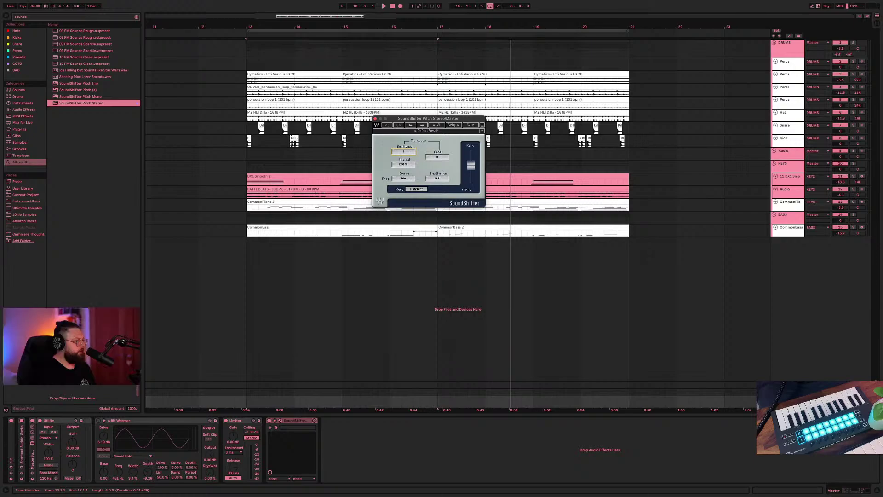
{"action": "key", "text": "space"}
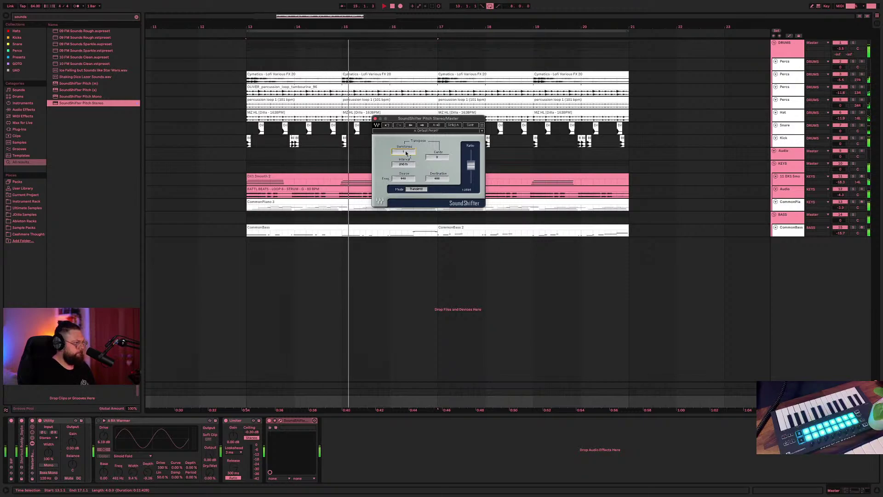
{"action": "left_click_drag", "start_coordinate": [407, 153], "coordinate": [404, 151]}
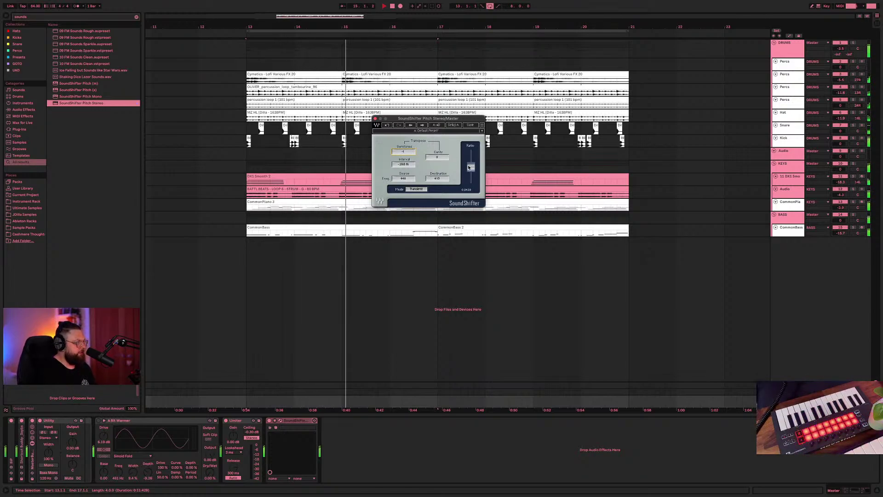
{"action": "left_click_drag", "start_coordinate": [469, 168], "coordinate": [471, 169]}
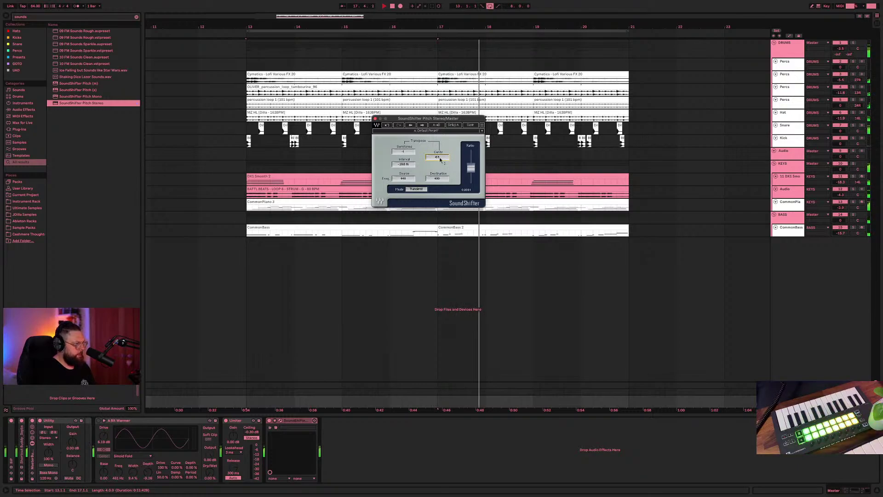
- Delete SoundShifter from the Master track and play the arrangement from bar 13
{"action": "key", "text": "super+alt+p"}
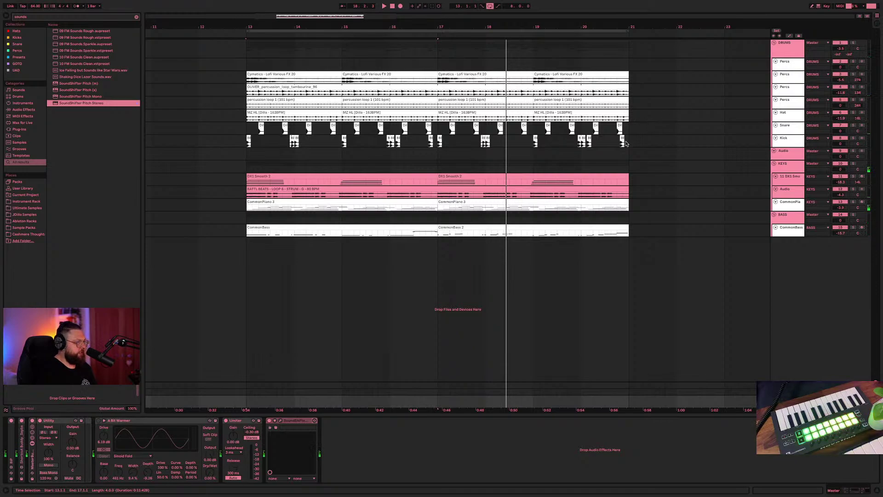
{"action": "left_click", "coordinate": [294, 420]}
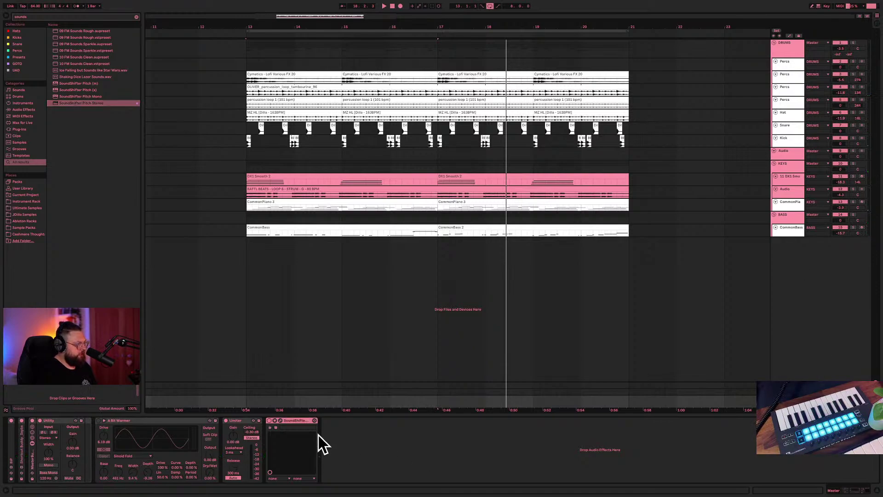
{"action": "key", "text": "Delete"}
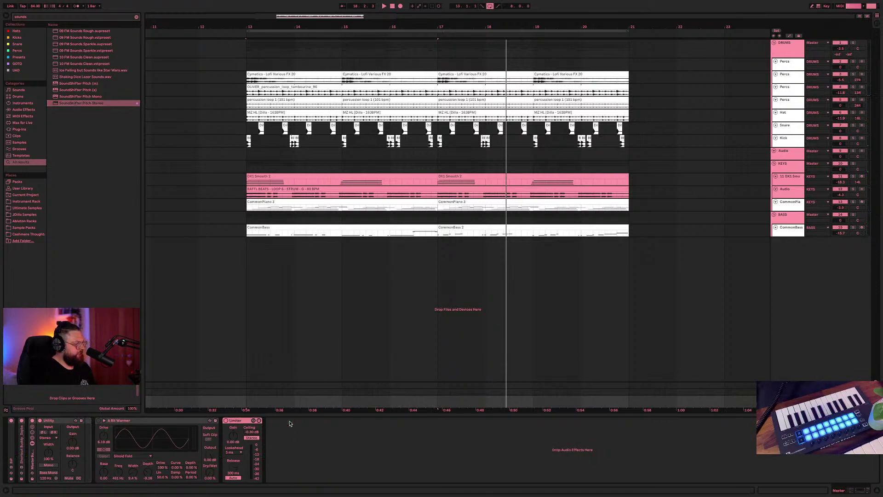
{"action": "key", "text": "space"}
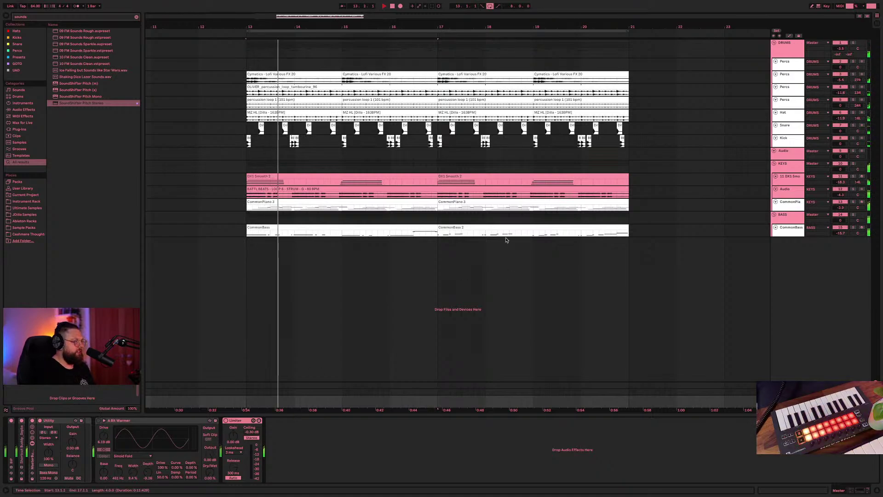
- Lower the CommonBass track's volume slightly during playback and listen to the result
{"action": "left_click_drag", "start_coordinate": [847, 229], "coordinate": [844, 237]}
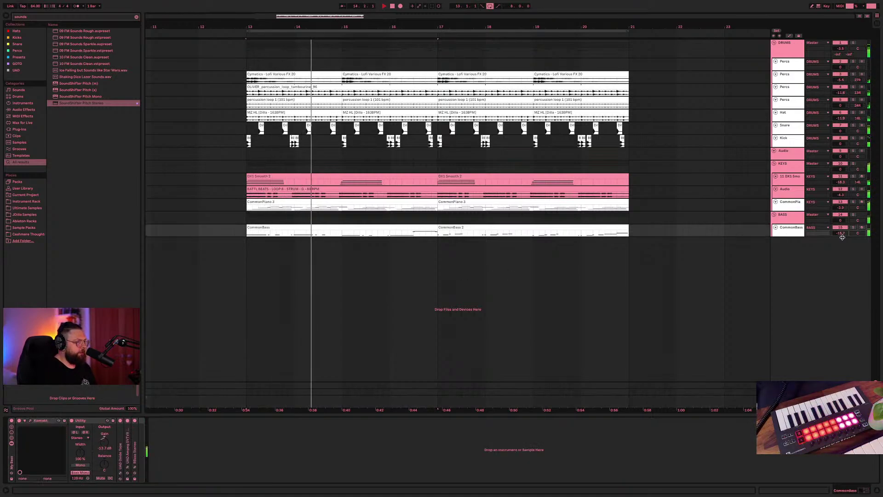
{"action": "key", "text": "space"}
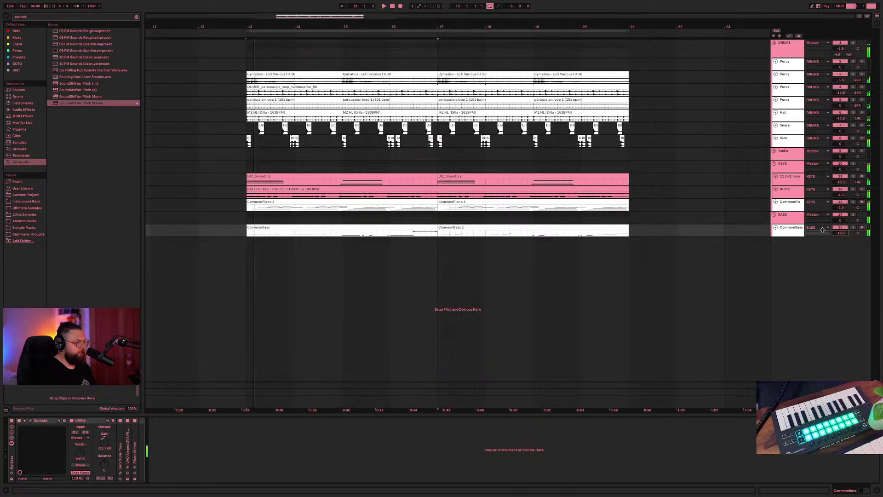
- Move the deactivated BATTL BEATS LOOP 6 LEAD clip from past bar 33 to an earlier position, activate it and play it
{"action": "scroll", "coordinate": [734, 230], "scroll_direction": "right", "scroll_amount": 10}
{"action": "scroll", "coordinate": [733, 232], "scroll_direction": "right", "scroll_amount": 5}
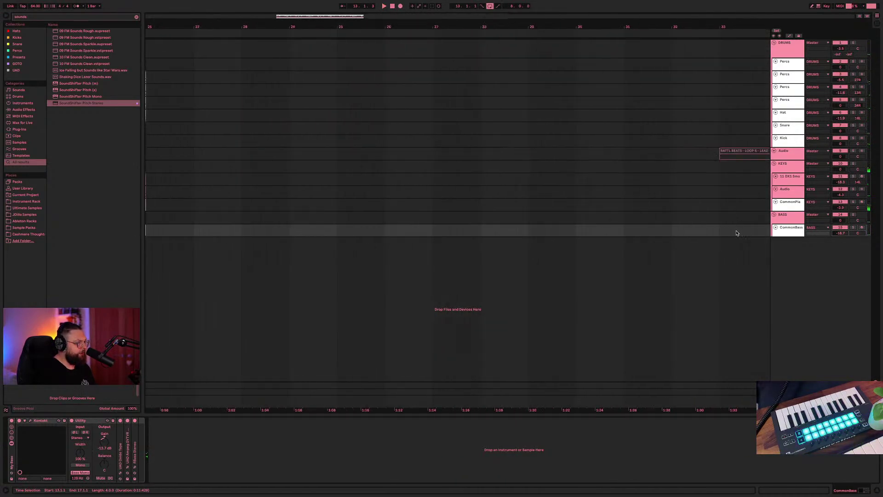
{"action": "left_click_drag", "start_coordinate": [547, 152], "coordinate": [276, 158]}
{"action": "key", "text": "0"}
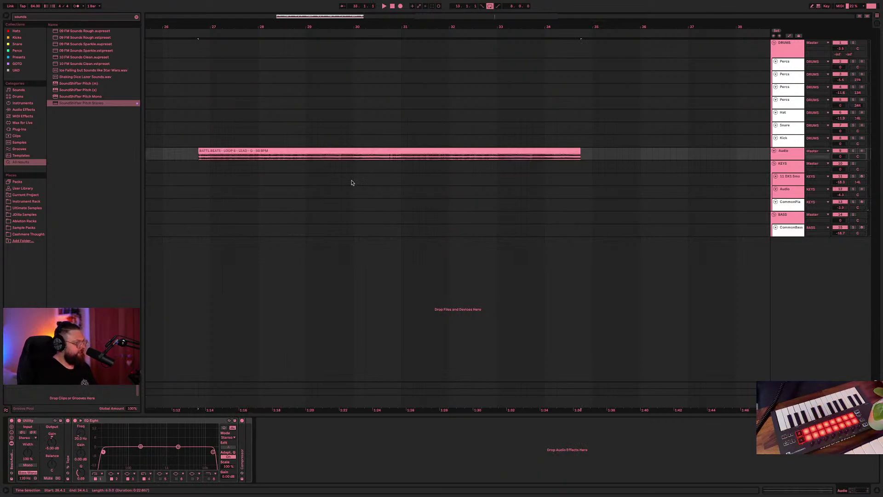
{"action": "key", "text": "space"}
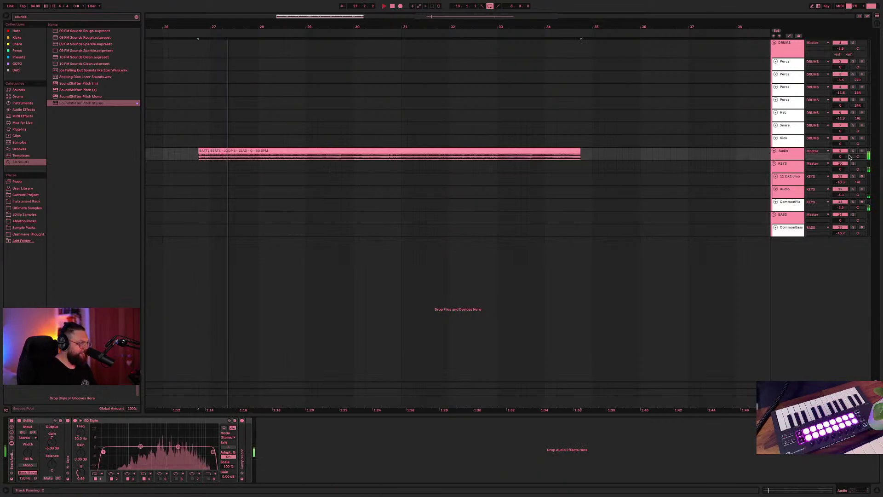
- Move the LEAD loop clip on the Audio track back so that it starts at bar 17
{"action": "scroll", "coordinate": [409, 193], "scroll_direction": "left", "scroll_amount": 5}
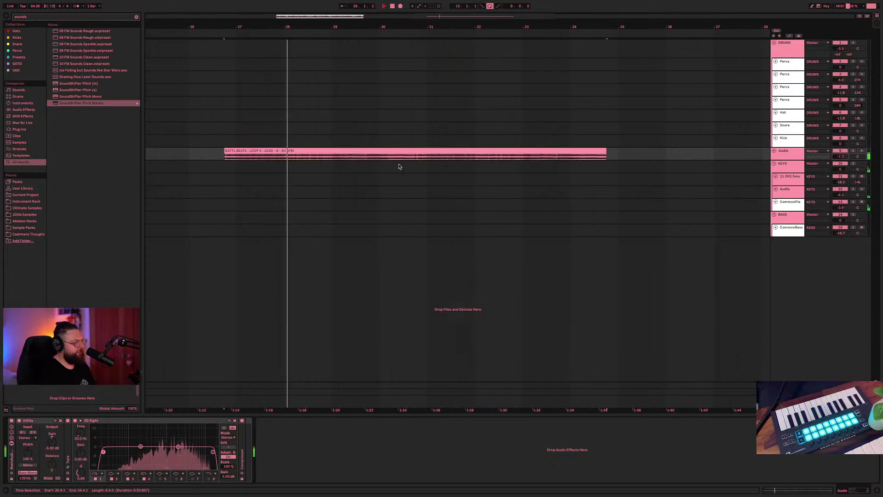
{"action": "left_click_drag", "start_coordinate": [409, 152], "coordinate": [150, 153]}
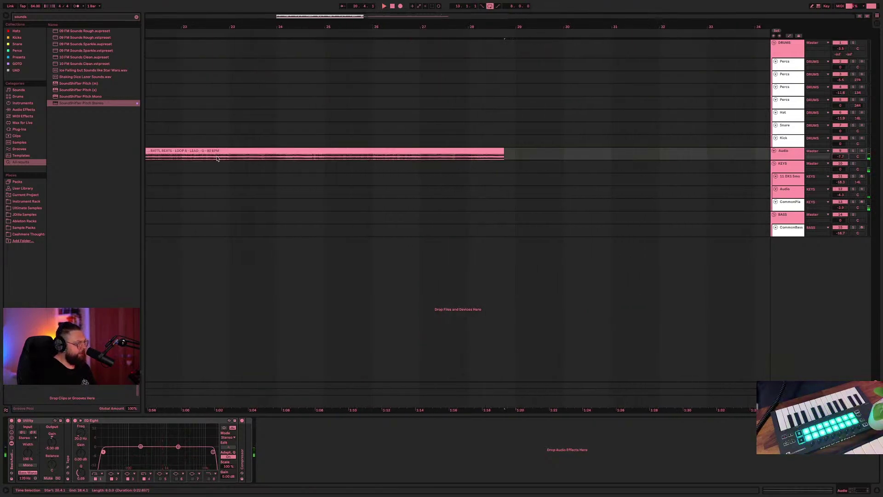
{"action": "scroll", "coordinate": [501, 152], "scroll_direction": "left", "scroll_amount": 5}
{"action": "left_click_drag", "start_coordinate": [502, 152], "coordinate": [324, 161]}
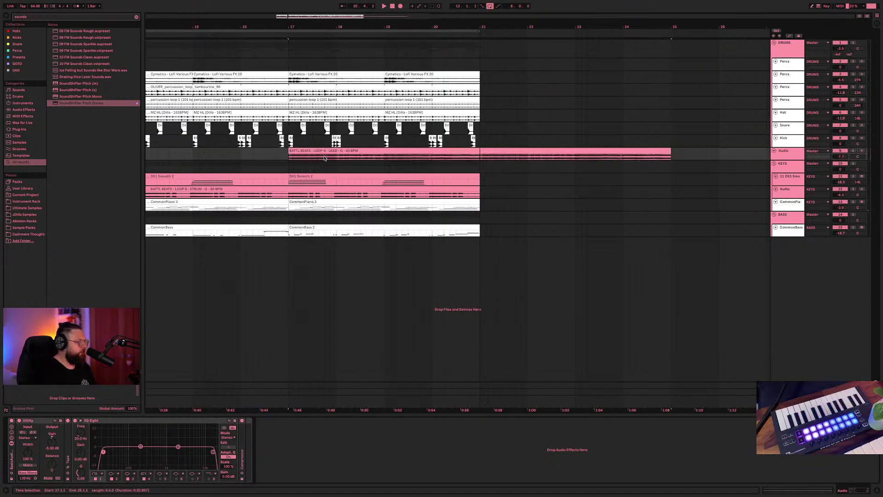
- Open the LEAD clip, play it with the beat, set its track volume to about -21.8 dB and pan it left
{"action": "double_click", "coordinate": [324, 156]}
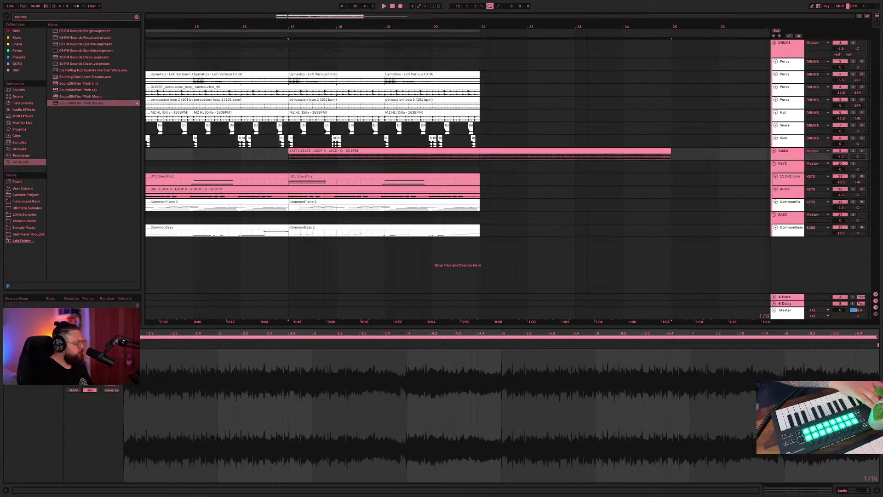
{"action": "key", "text": "space"}
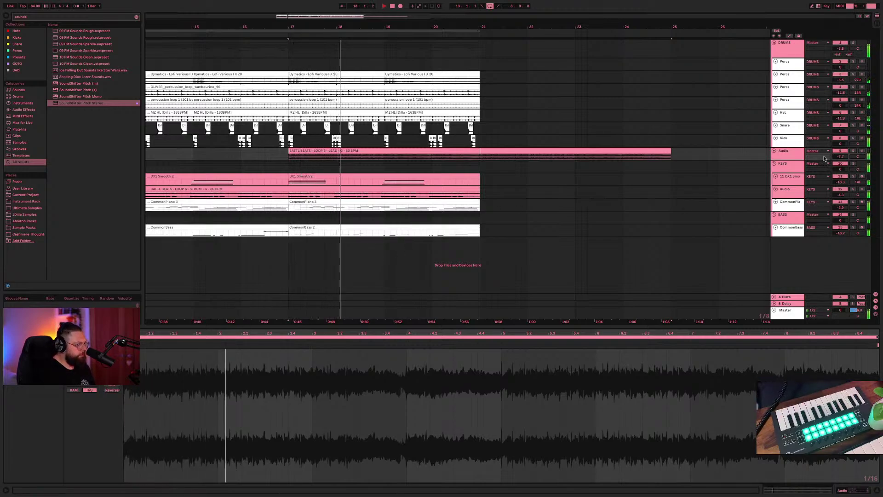
{"action": "left_click_drag", "start_coordinate": [841, 157], "coordinate": [849, 150]}
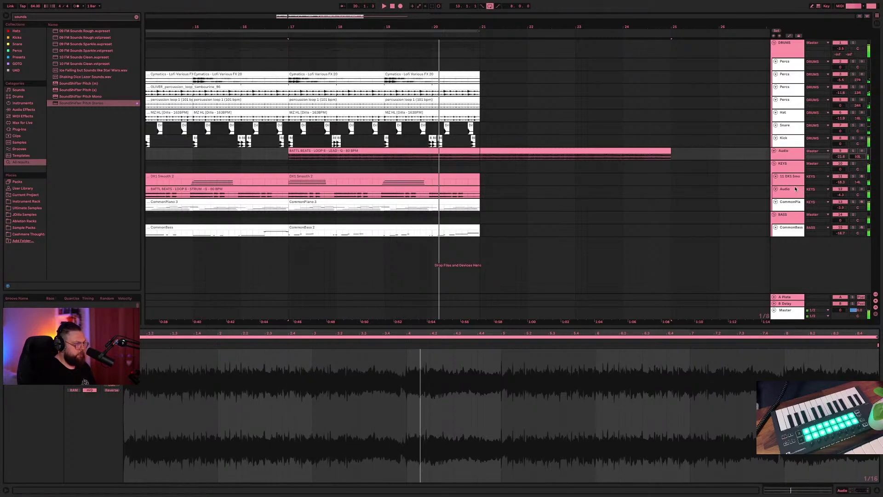
- Shorten the LEAD clip so that it ends at bar 21 with the other parts
{"action": "left_click", "coordinate": [657, 161]}
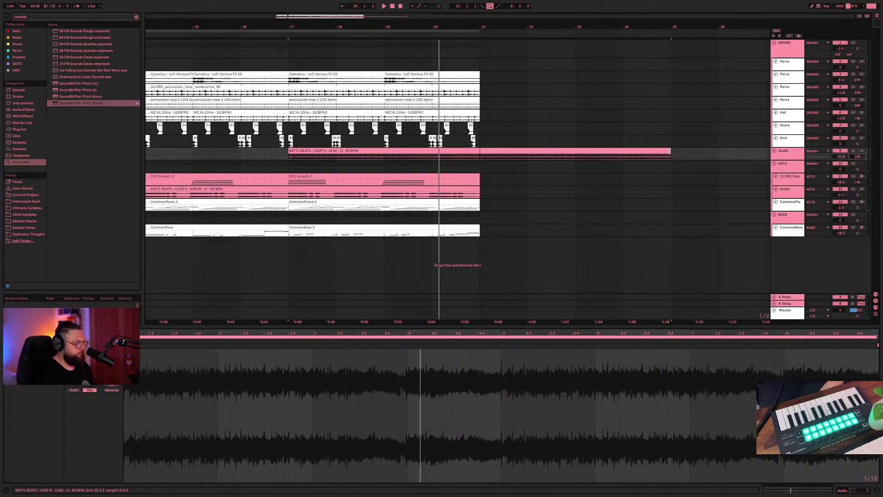
{"action": "left_click_drag", "start_coordinate": [670, 150], "coordinate": [480, 151]}
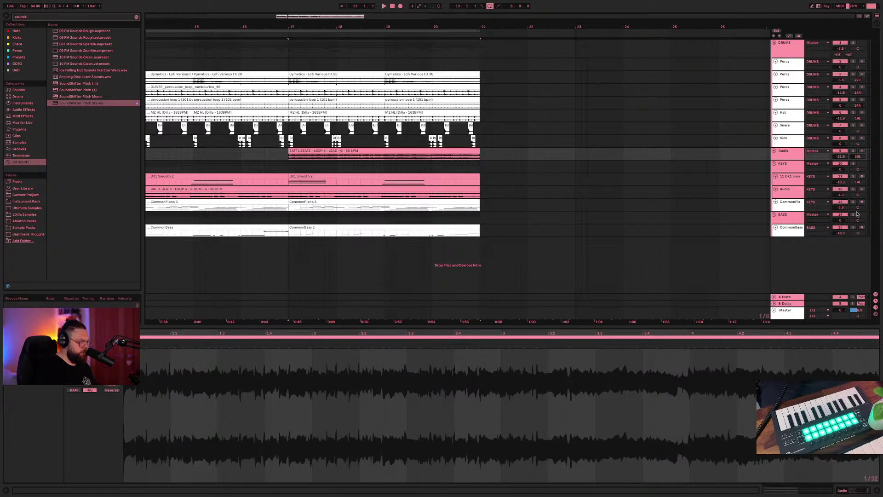
- Pan the CommonPiano track to the right, set the STRUM loop's track volume to about -7.2 dB, and play the arrangement
{"action": "left_click_drag", "start_coordinate": [856, 211], "coordinate": [856, 217]}
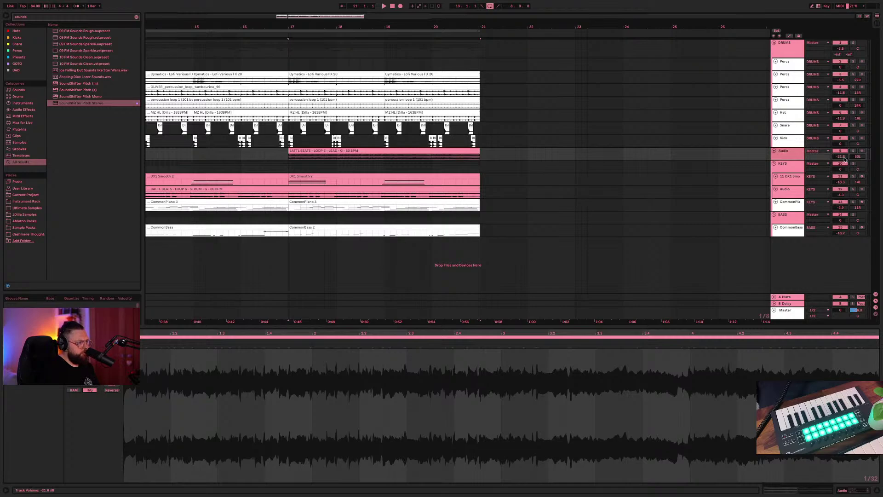
{"action": "scroll", "coordinate": [734, 178], "scroll_direction": "left", "scroll_amount": 5}
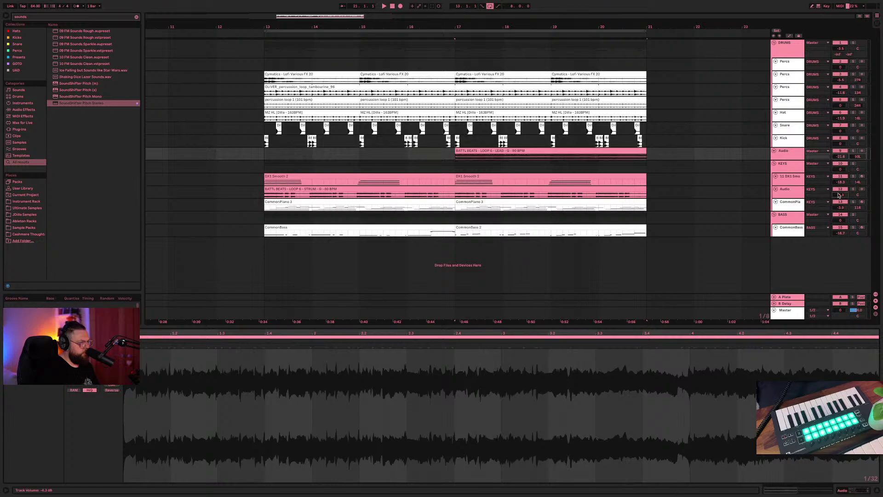
{"action": "key", "text": "space"}
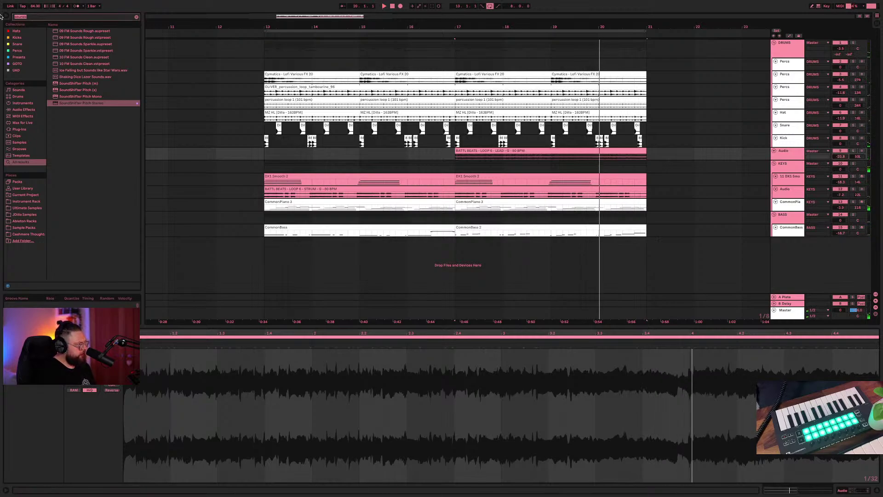
- Search the browser for "simpler" and add Simpler on a new track below CommonBass, enlarging the track's height
{"action": "key", "text": "BackSpace"}
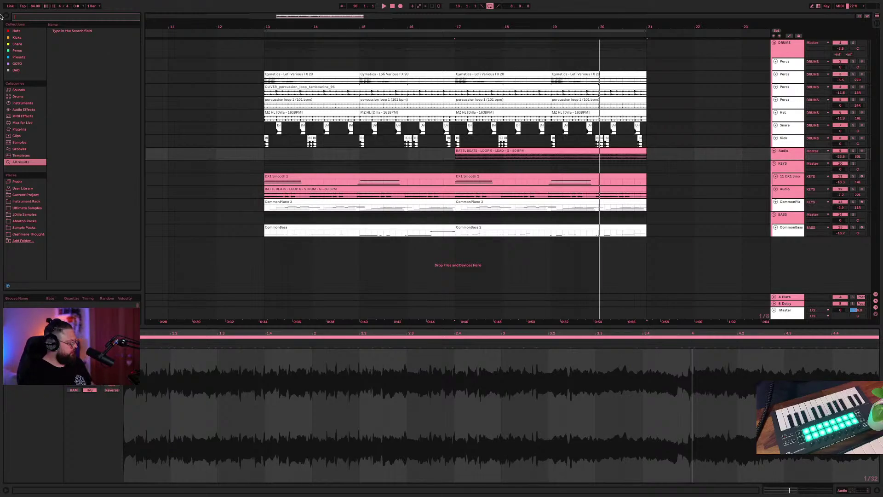
{"action": "left_click", "coordinate": [300, 230]}
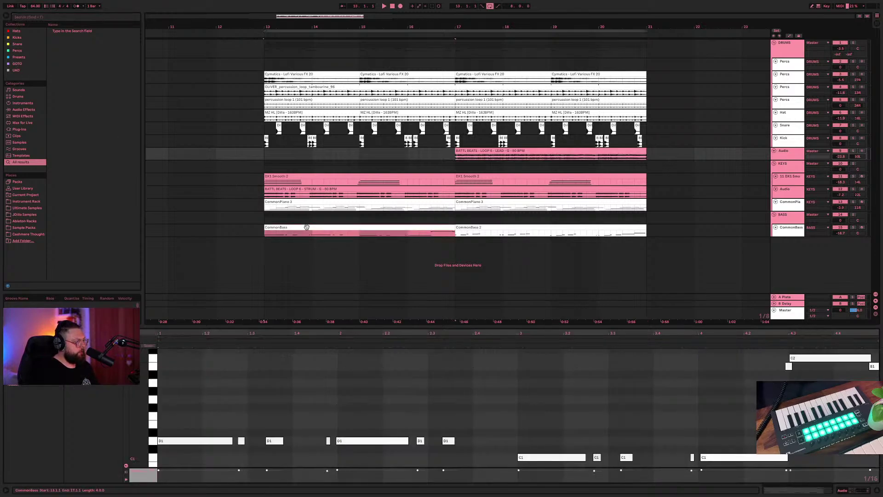
{"action": "left_click", "coordinate": [81, 16]}
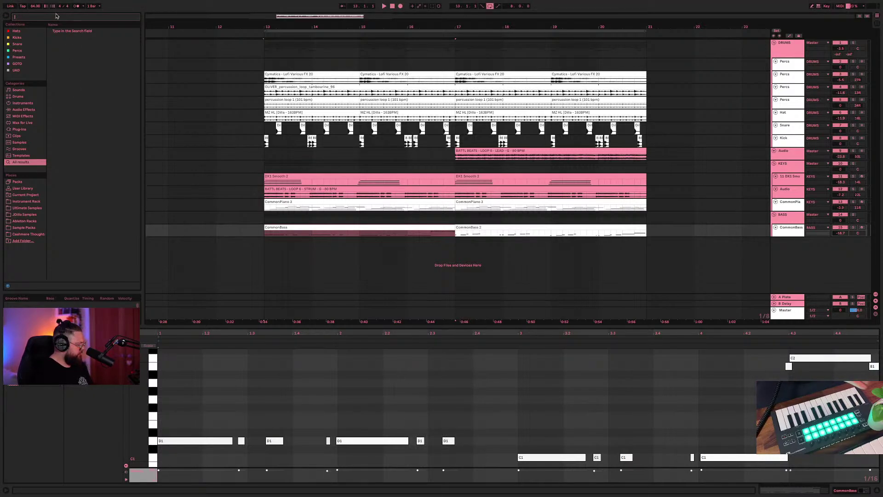
{"action": "type", "text": "simpler"}
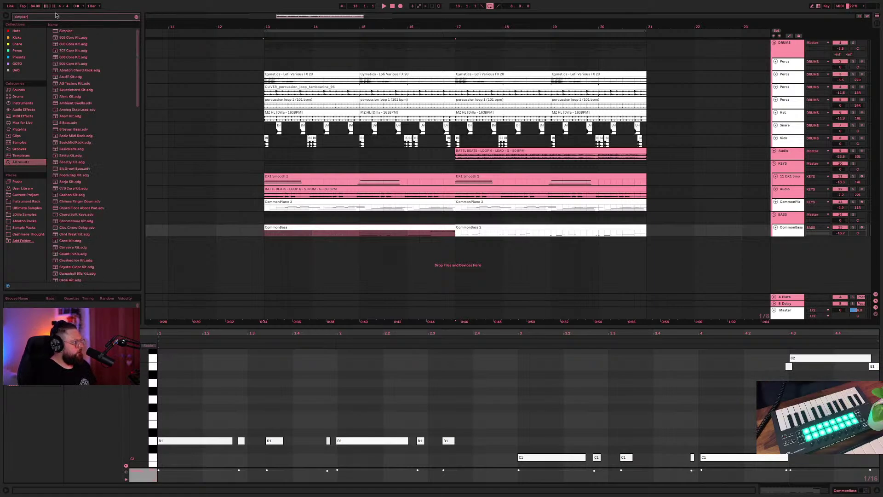
{"action": "left_click_drag", "start_coordinate": [67, 34], "coordinate": [803, 278]}
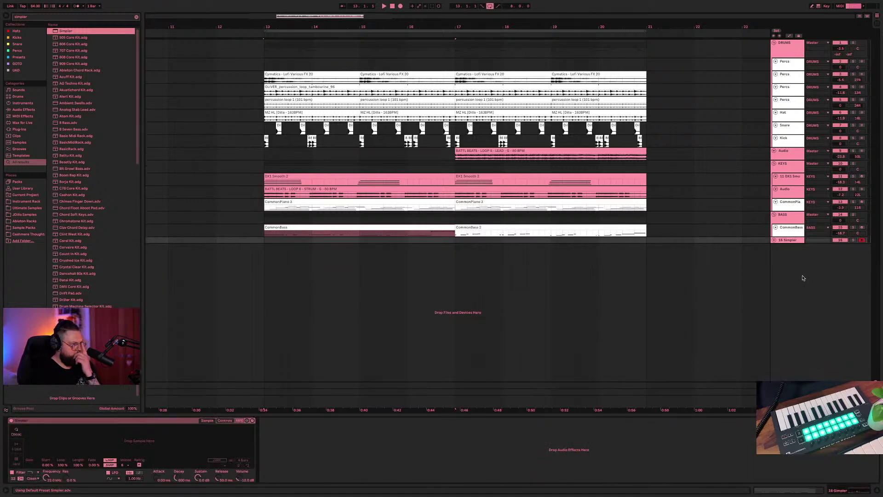
{"action": "left_click_drag", "start_coordinate": [783, 242], "coordinate": [784, 247]}
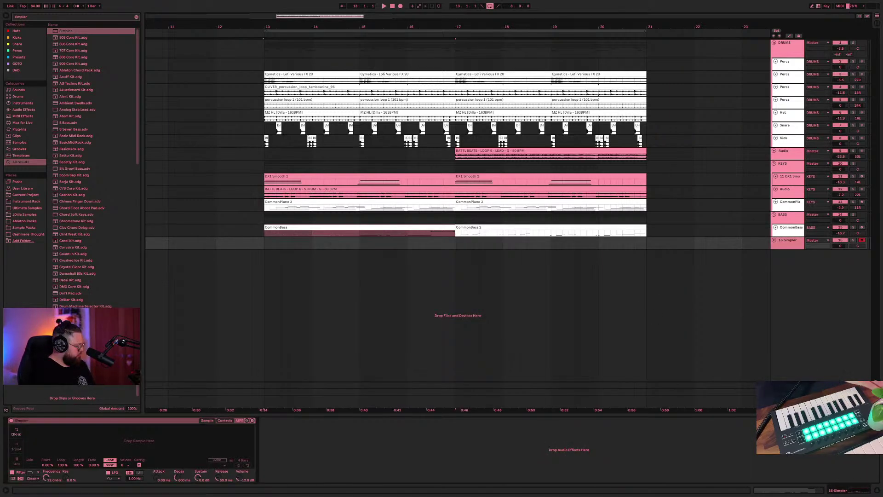
{"action": "key", "text": "alt+space"}
{"action": "type", "text": "chris"}
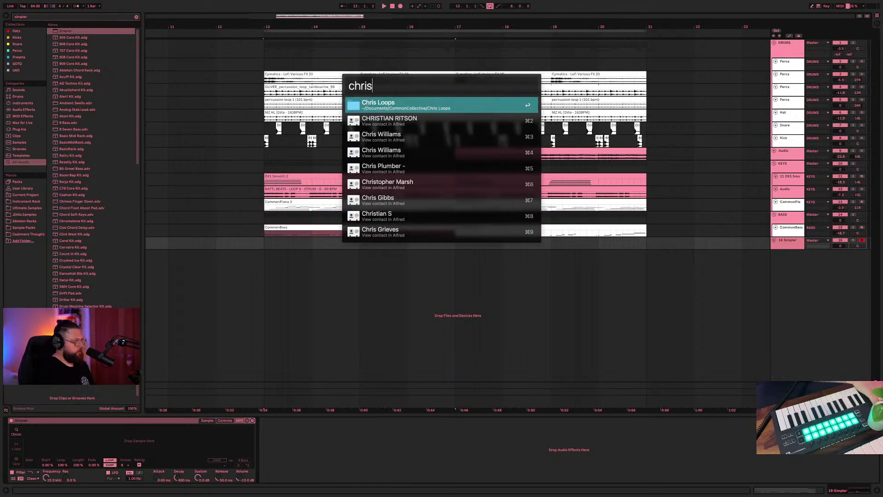
{"action": "key", "text": "Escape"}
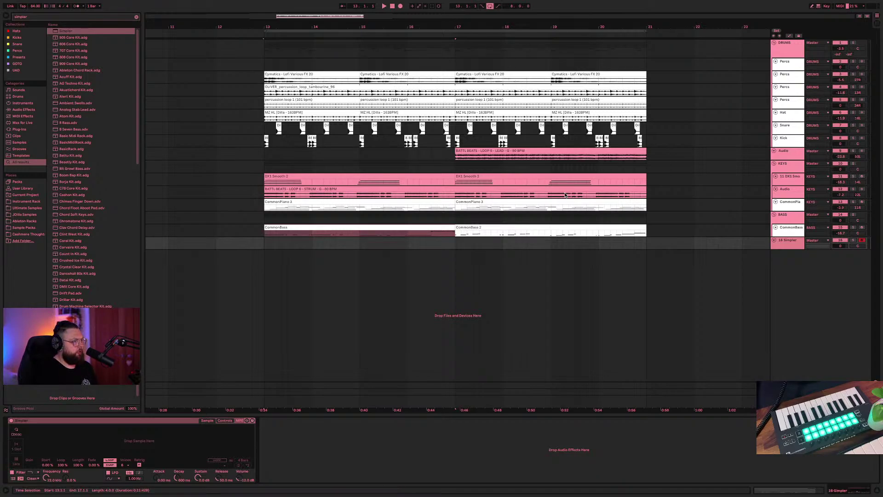
- Load the BATTL BEATS LOOP 6 LEAD clip into Simpler and extend the sample's end marker to its full length
{"action": "left_click", "coordinate": [539, 151]}
{"action": "left_click_drag", "start_coordinate": [161, 448], "coordinate": [161, 445]}
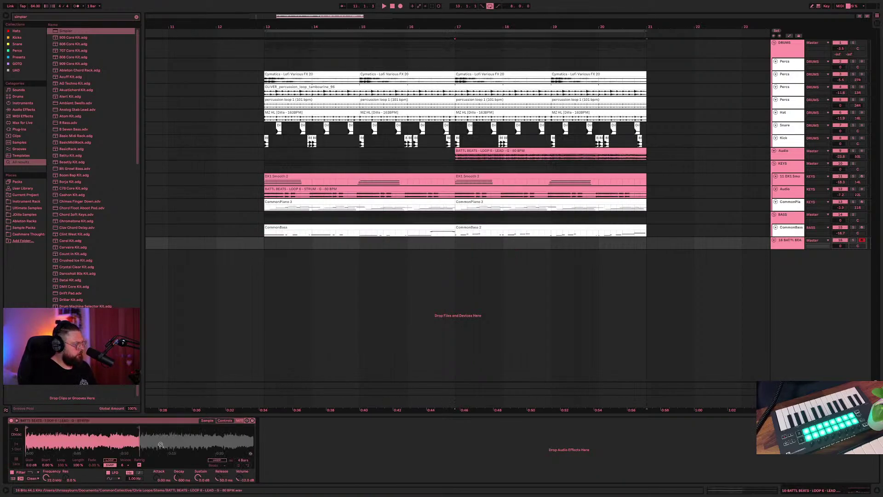
{"action": "key", "text": "space"}
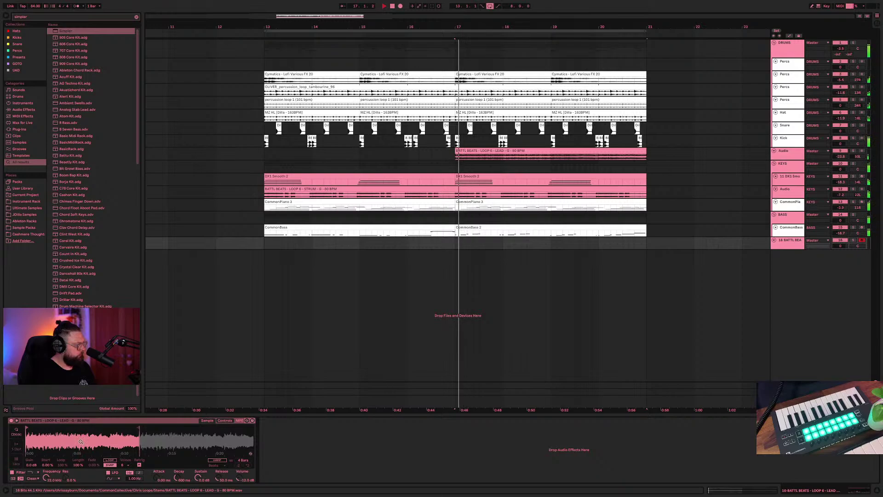
{"action": "left_click", "coordinate": [680, 205]}
{"action": "left_click", "coordinate": [797, 246]}
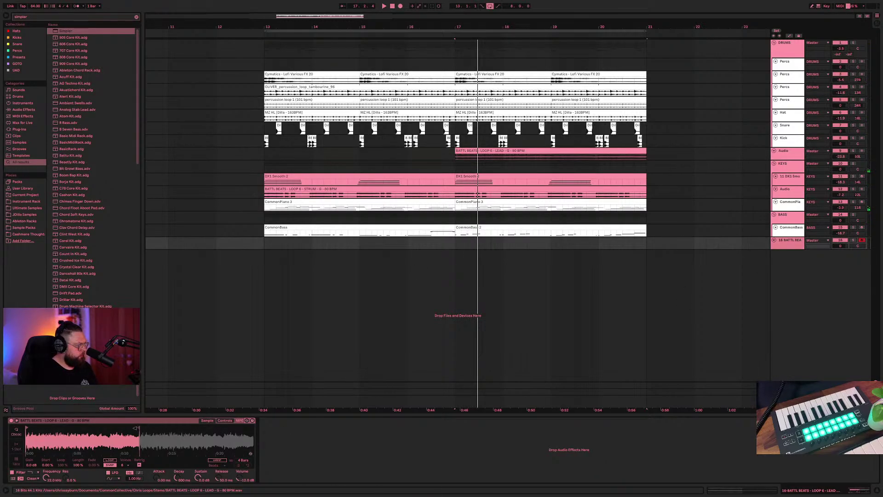
{"action": "left_click_drag", "start_coordinate": [136, 430], "coordinate": [245, 435]}
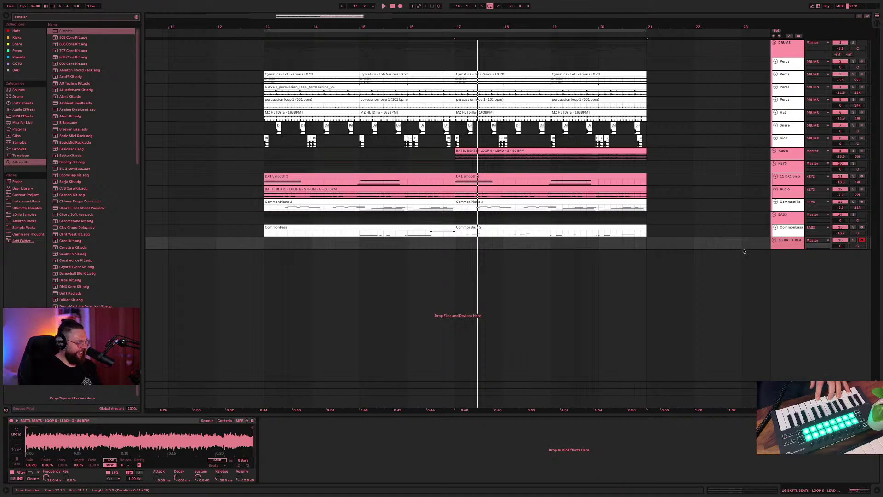
- Try Simpler's 1-Shot mode and return it to Classic mode
{"action": "left_click", "coordinate": [15, 447]}
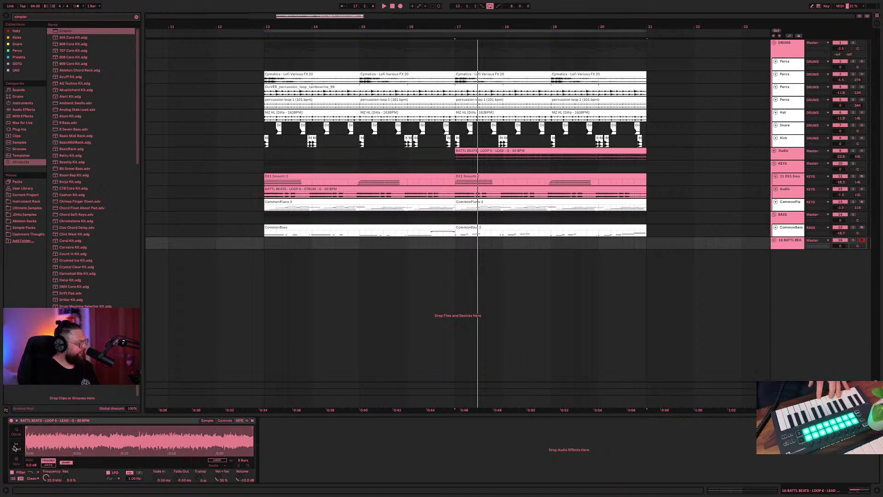
{"action": "left_click", "coordinate": [16, 432]}
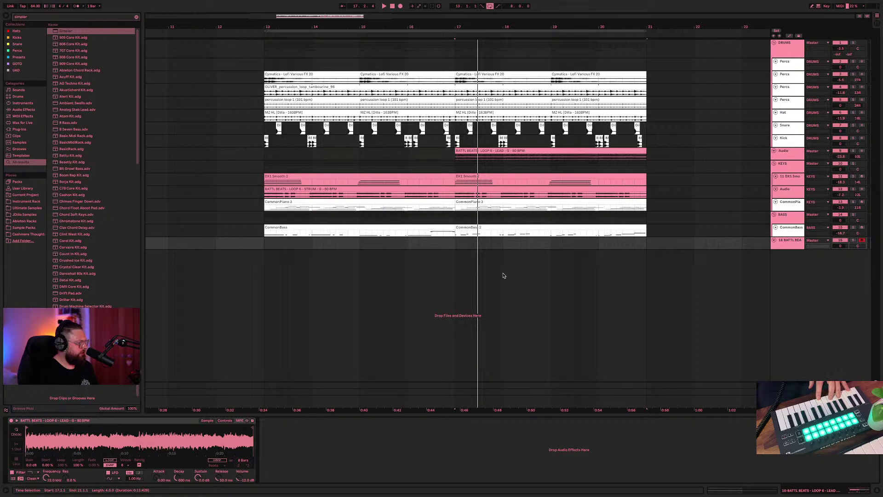
- Select and arm the LEAD loop's Simpler track again and switch Simpler to Slice mode
{"action": "left_click", "coordinate": [862, 228]}
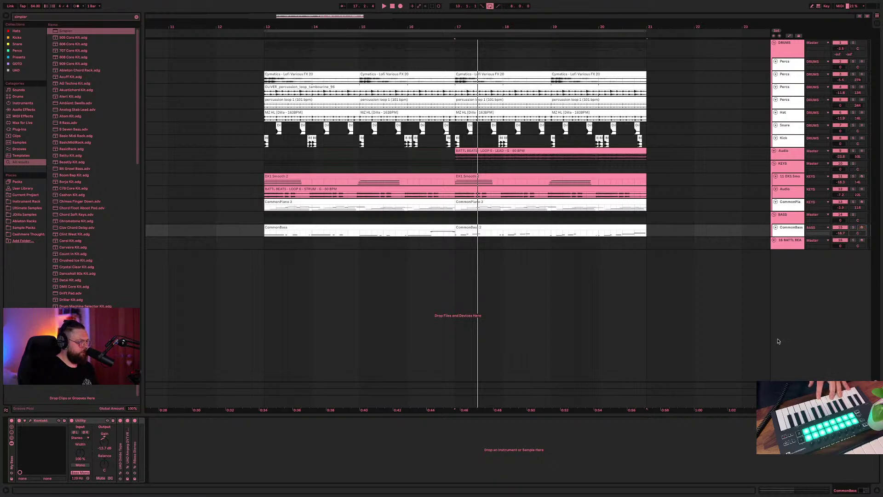
{"action": "left_click", "coordinate": [788, 399]}
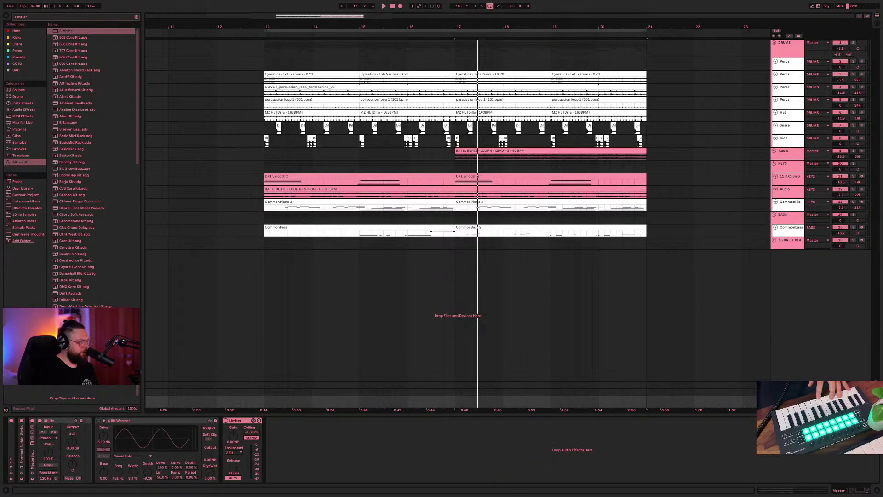
{"action": "left_click", "coordinate": [784, 244]}
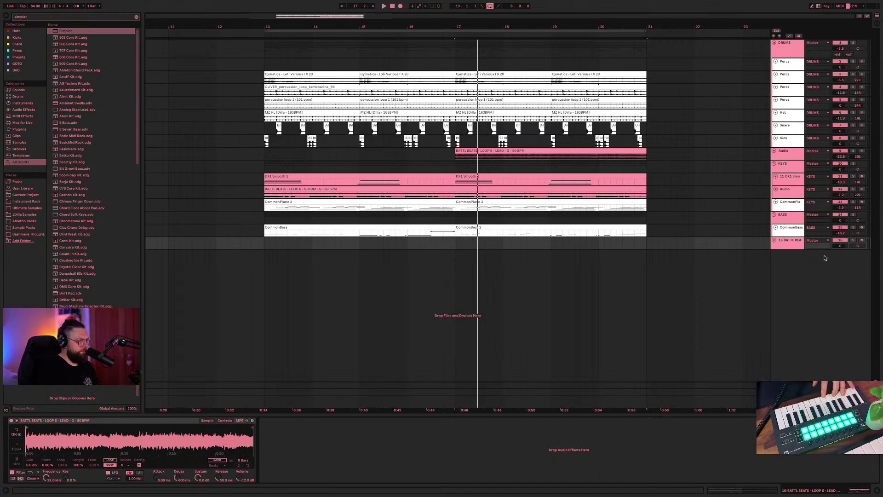
{"action": "left_click", "coordinate": [136, 421]}
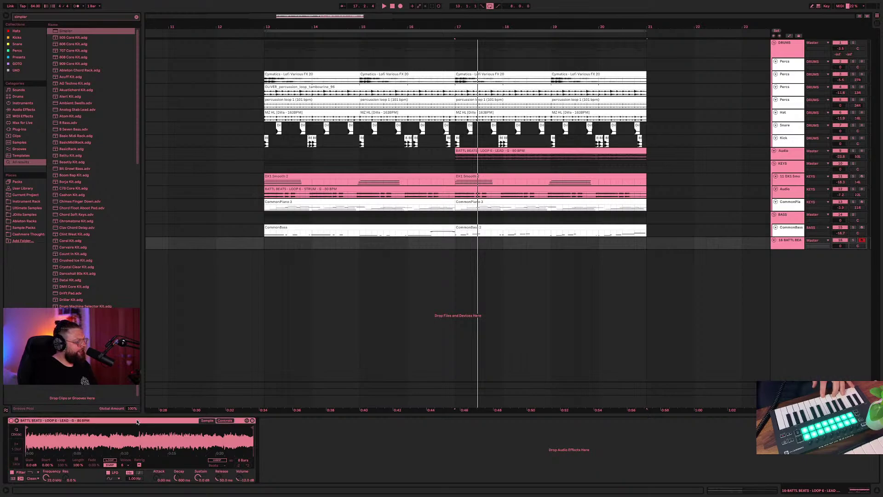
{"action": "left_click", "coordinate": [16, 460]}
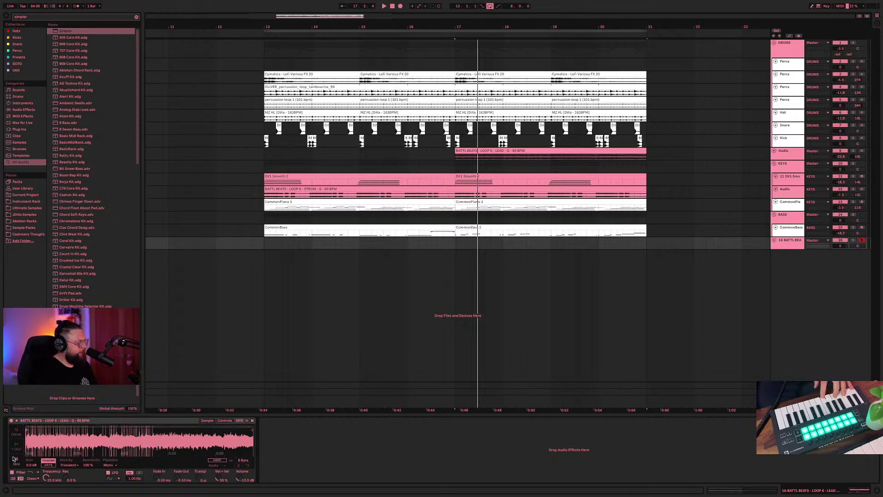
- Enable Warp for the LEAD sample from Simpler's Classic mode, and return Simpler to Slice mode
{"action": "left_click", "coordinate": [17, 433]}
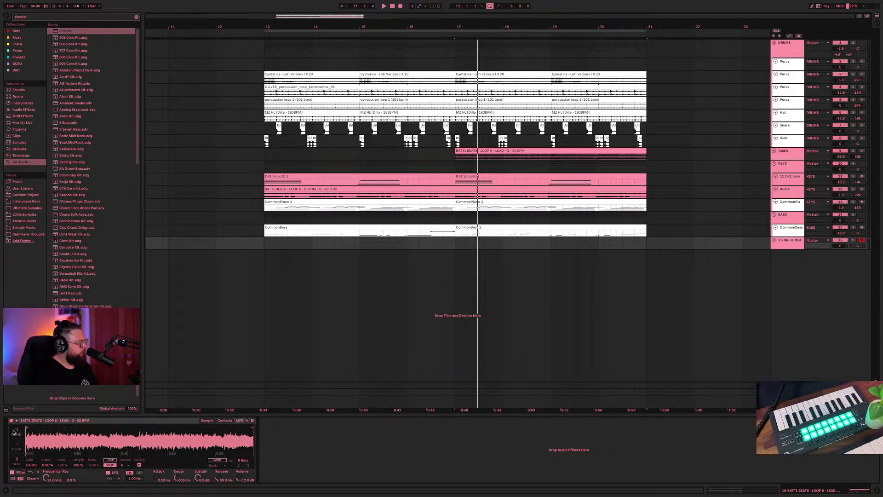
{"action": "left_click", "coordinate": [216, 461]}
{"action": "left_click", "coordinate": [15, 464]}
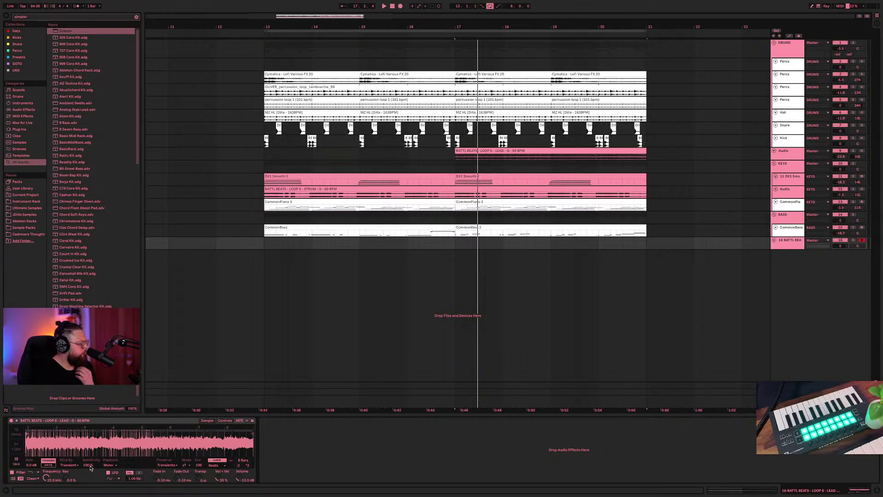
- Slice the LEAD sample by Region instead of by Transient and set the number of regions to 16
{"action": "left_click", "coordinate": [72, 465]}
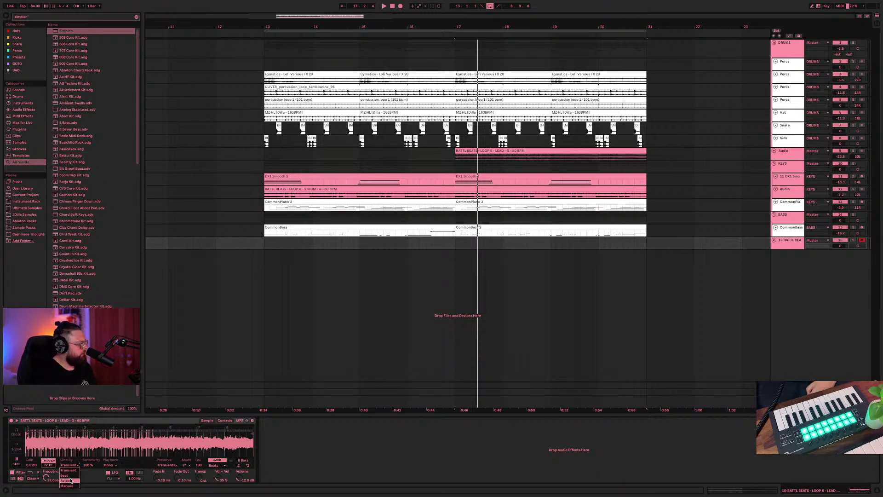
{"action": "left_click", "coordinate": [70, 480]}
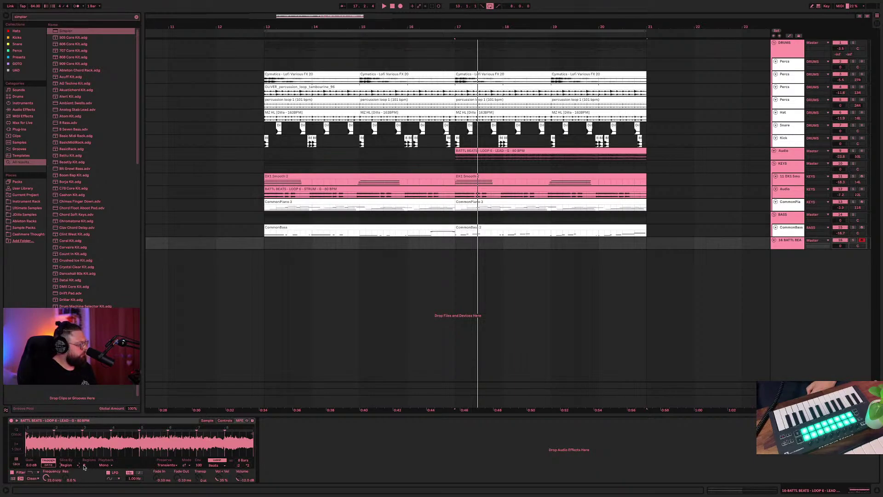
{"action": "left_click_drag", "start_coordinate": [94, 466], "coordinate": [94, 455]}
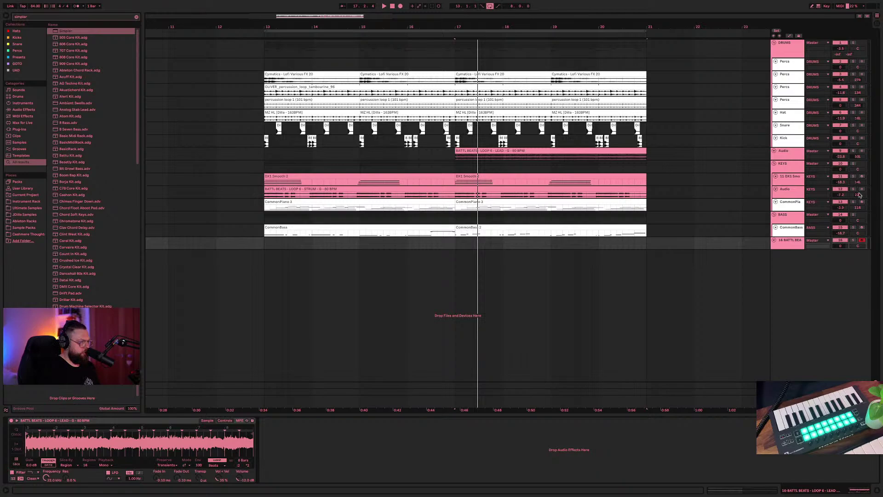
- Arm the DX1 Smooth track and open the Link, Tempo and MIDI page of the Preferences
{"action": "left_click", "coordinate": [863, 176]}
{"action": "key", "text": "space"}
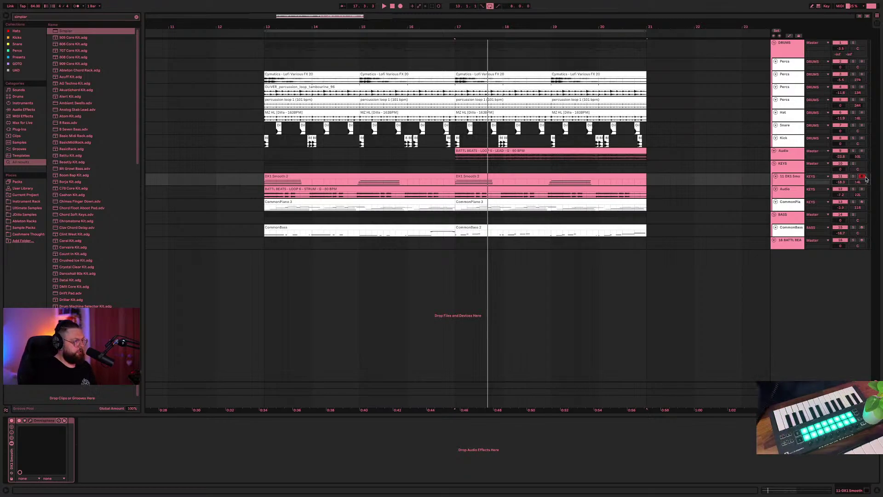
{"action": "key", "text": "super+comma"}
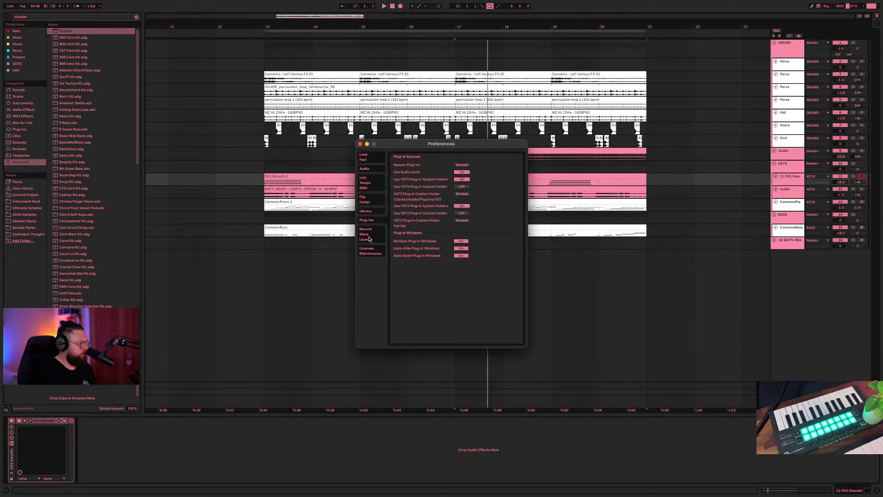
{"action": "left_click", "coordinate": [367, 212]}
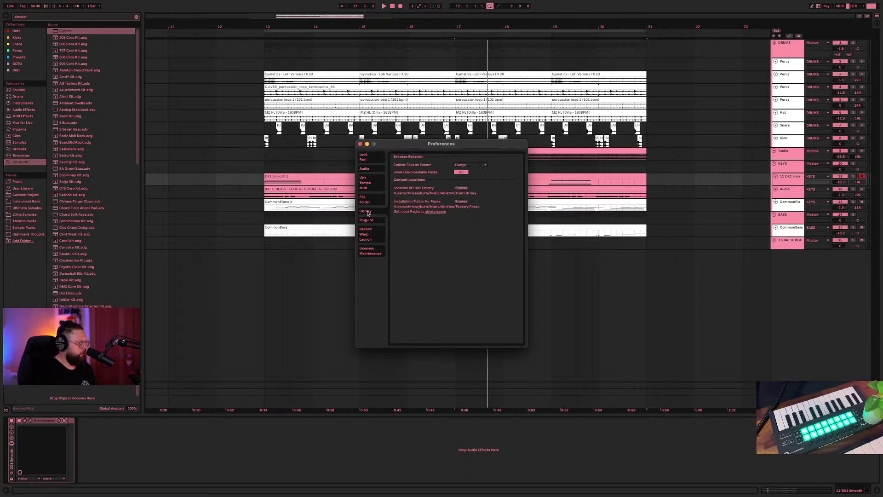
{"action": "left_click", "coordinate": [367, 233]}
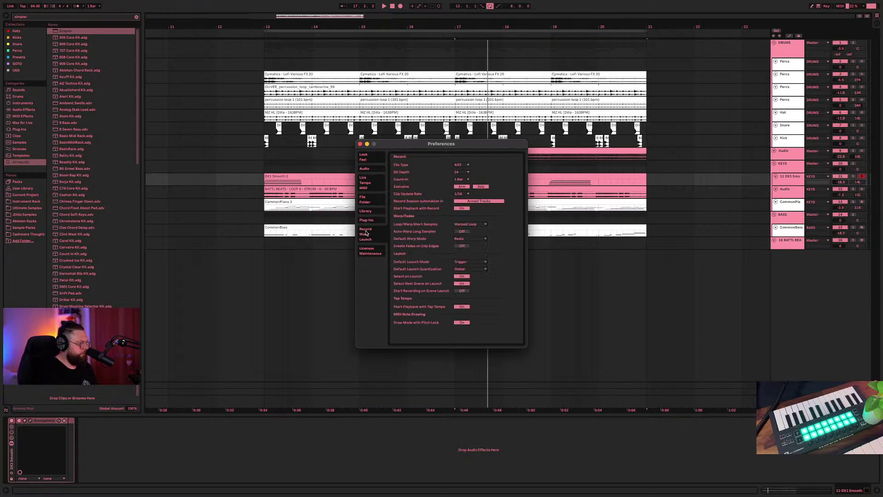
{"action": "left_click", "coordinate": [368, 221]}
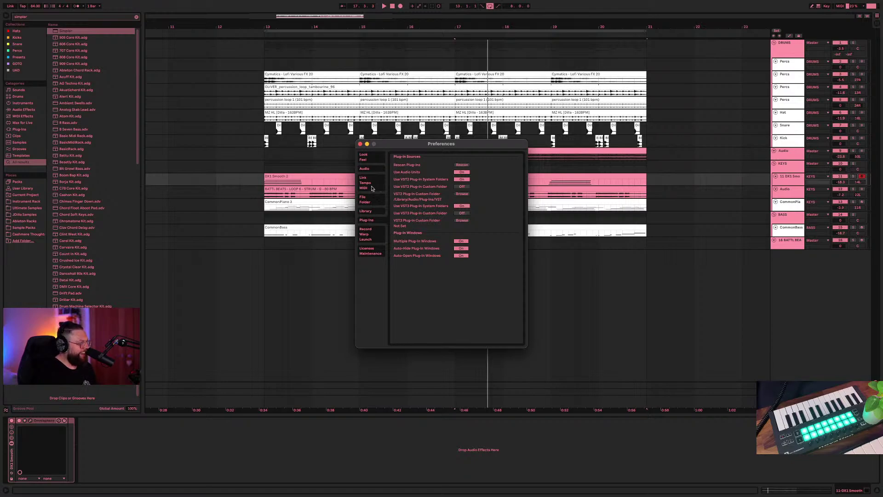
{"action": "left_click", "coordinate": [371, 170]}
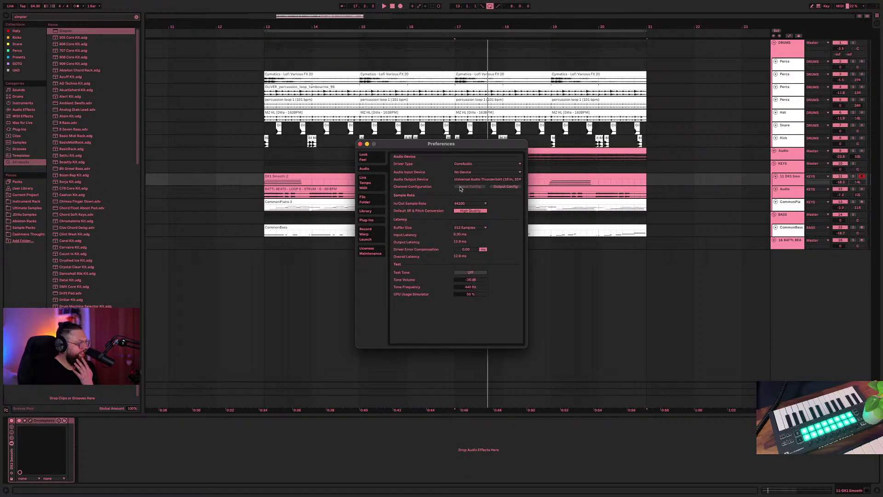
{"action": "left_click", "coordinate": [370, 188]}
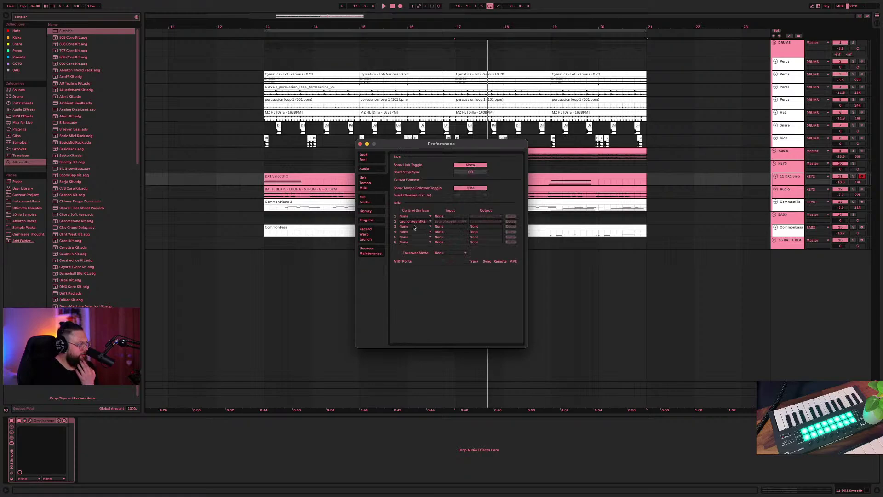
- Check the input of the second control surface slot and reselect Launchkey MK2 as its control surface
{"action": "left_click", "coordinate": [438, 224]}
{"action": "left_click", "coordinate": [449, 225]}
{"action": "left_click", "coordinate": [431, 222]}
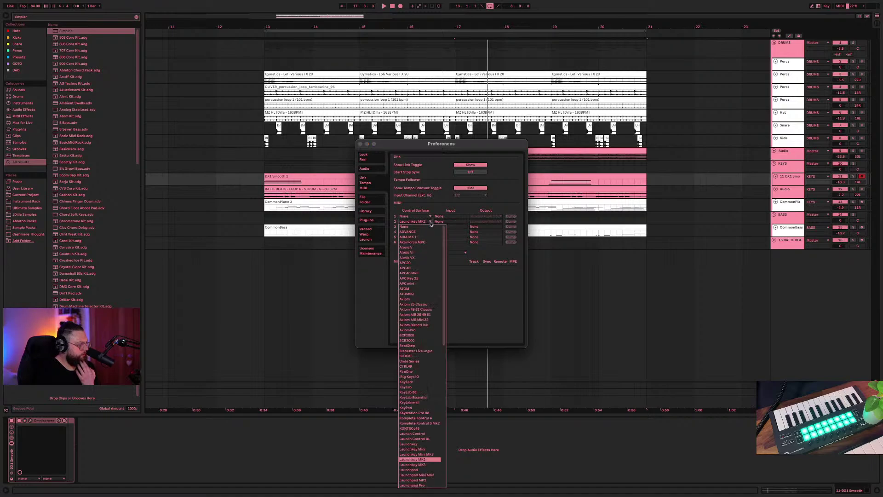
{"action": "left_click", "coordinate": [432, 460]}
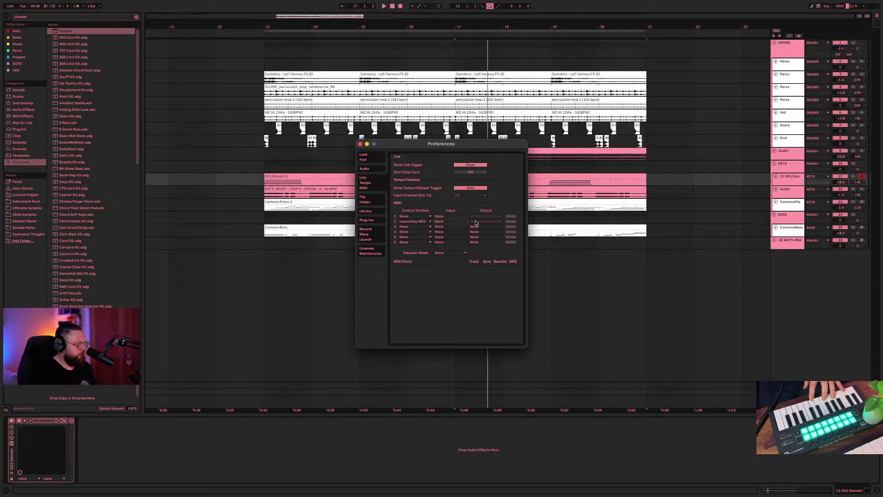
- Assign Launchkey MK2 to the third control surface slot, keep Takeover Mode at None, and close the Preferences
{"action": "left_click", "coordinate": [429, 226]}
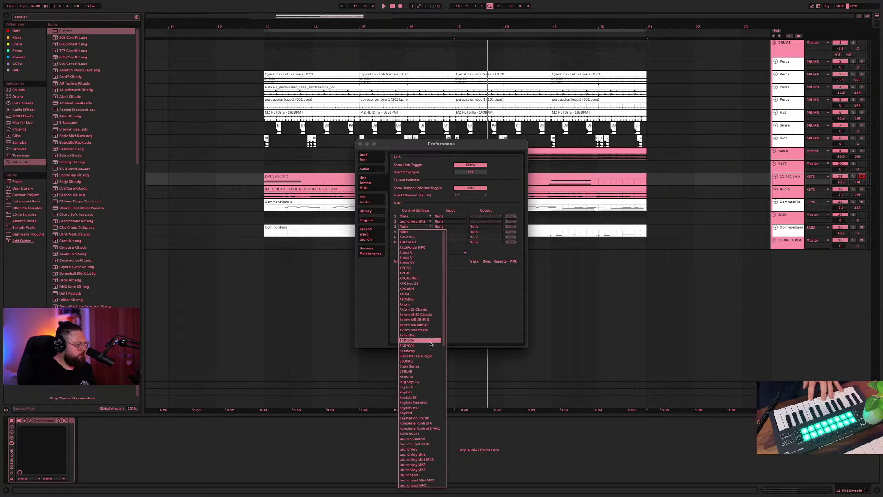
{"action": "left_click", "coordinate": [427, 465]}
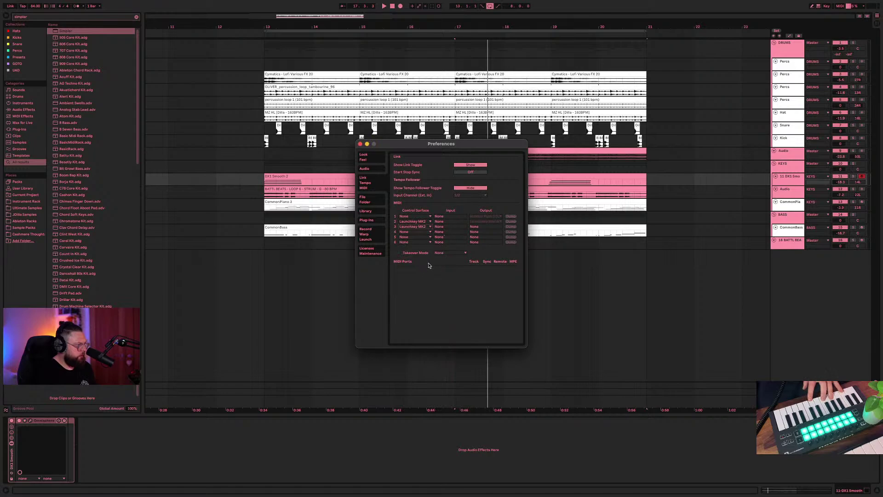
{"action": "left_click", "coordinate": [443, 254]}
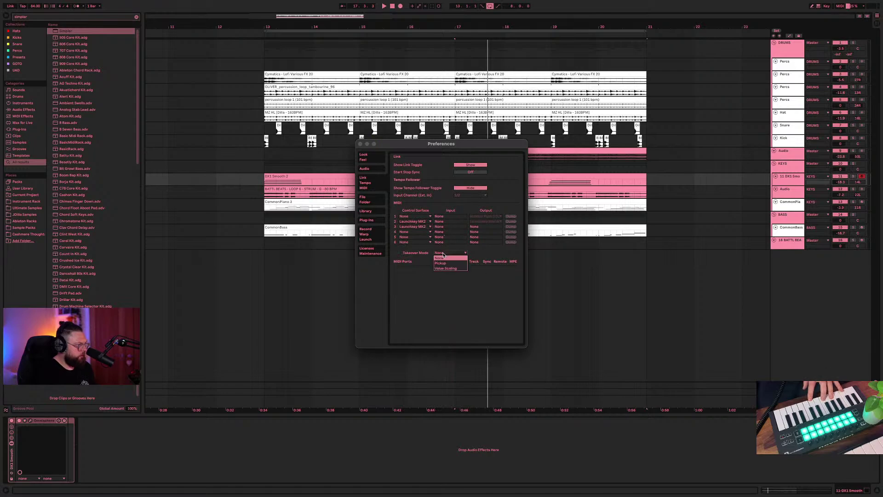
{"action": "left_click", "coordinate": [442, 258]}
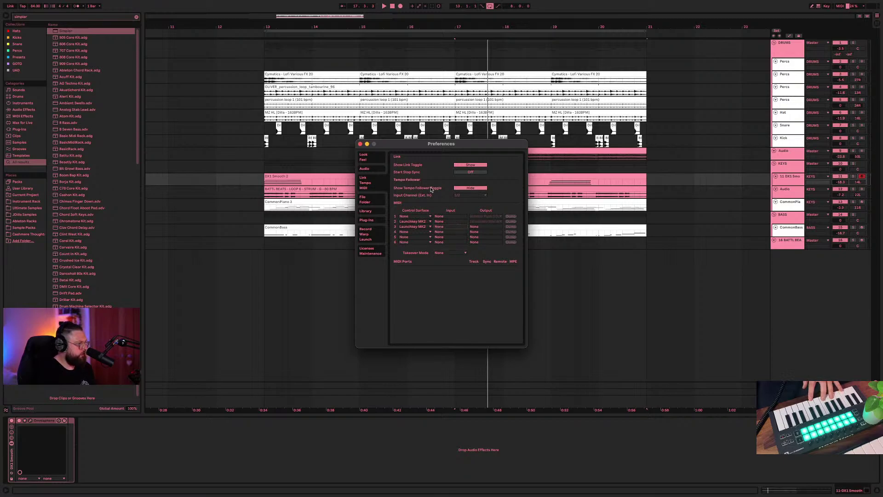
{"action": "left_click", "coordinate": [360, 144]}
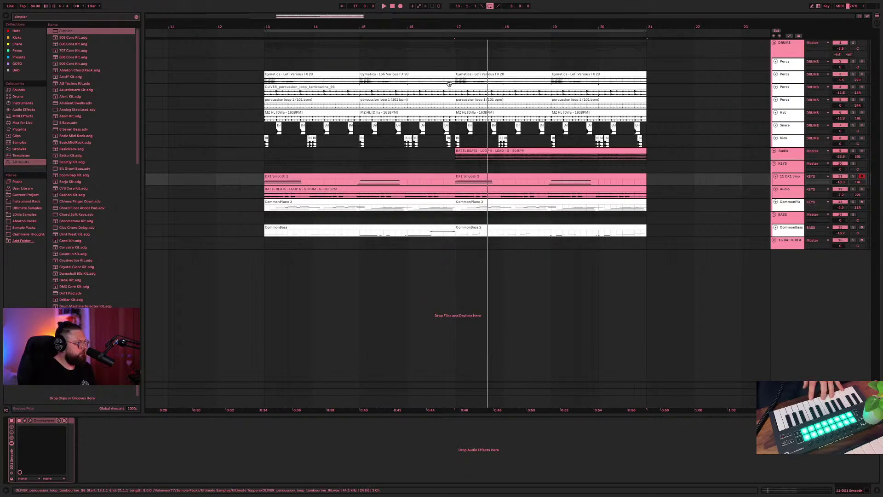
- Play the beat from bar 17 and re-arm the DX1 Smooth track to test the keyboard
{"action": "left_click", "coordinate": [462, 106]}
{"action": "key", "text": "space"}
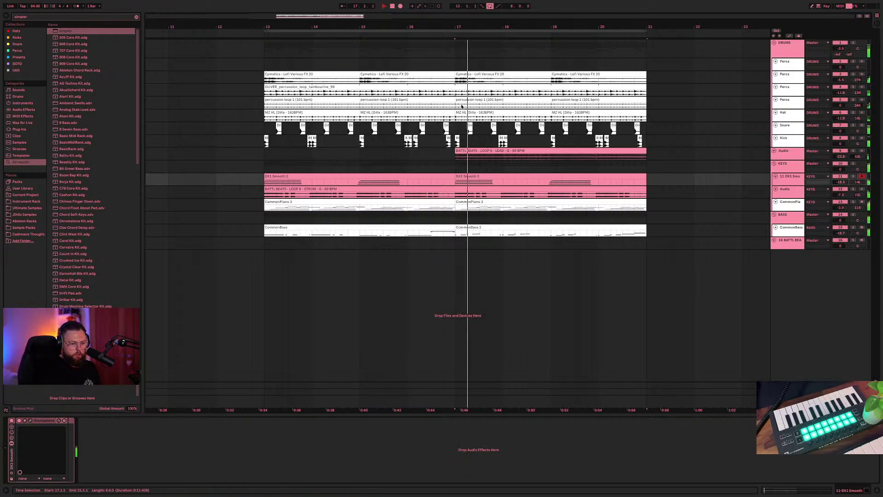
{"action": "key", "text": "space"}
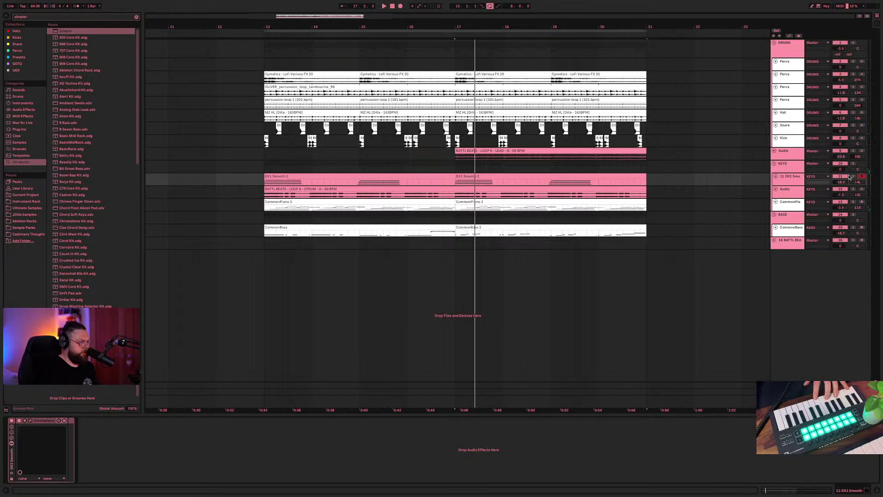
{"action": "left_click", "coordinate": [863, 194]}
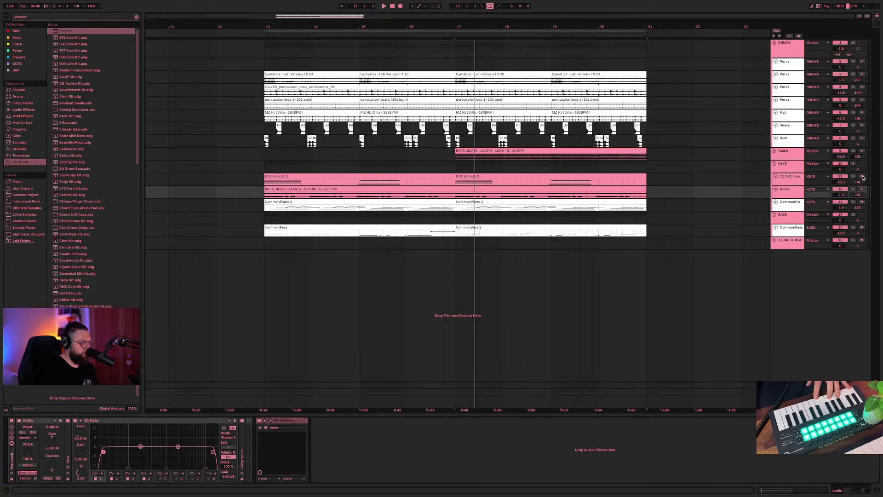
{"action": "left_click", "coordinate": [863, 177]}
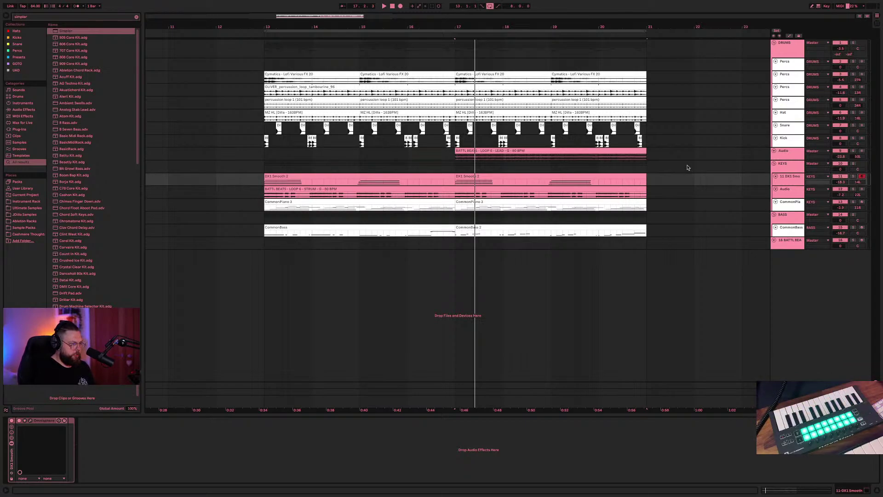
{"action": "key", "text": "space"}
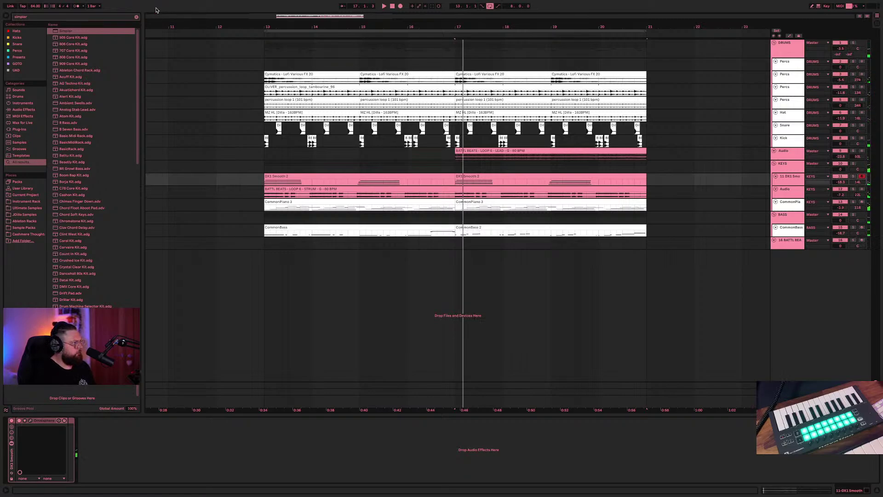
- Save the Live Set to the Desktop as BATTLals
{"action": "mouse_move", "coordinate": [84, 0]}
{"action": "left_click", "coordinate": [39, 5]}
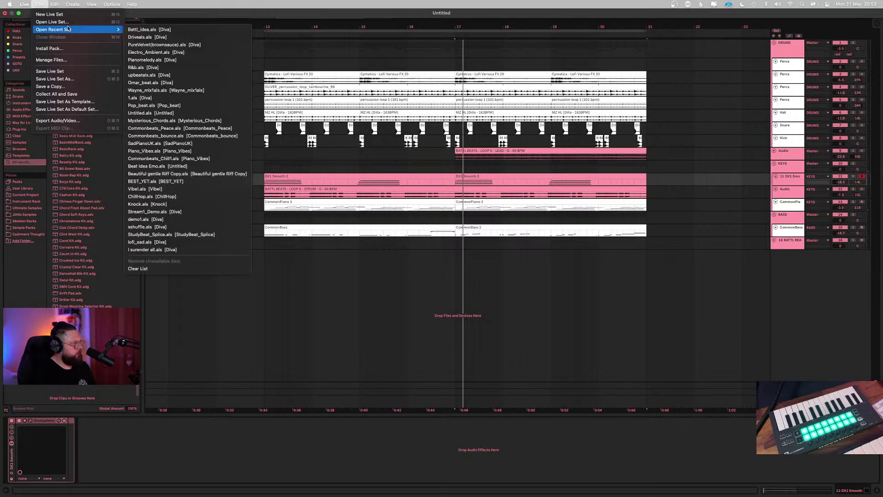
{"action": "left_click", "coordinate": [218, 98]}
{"action": "key", "text": "super+s"}
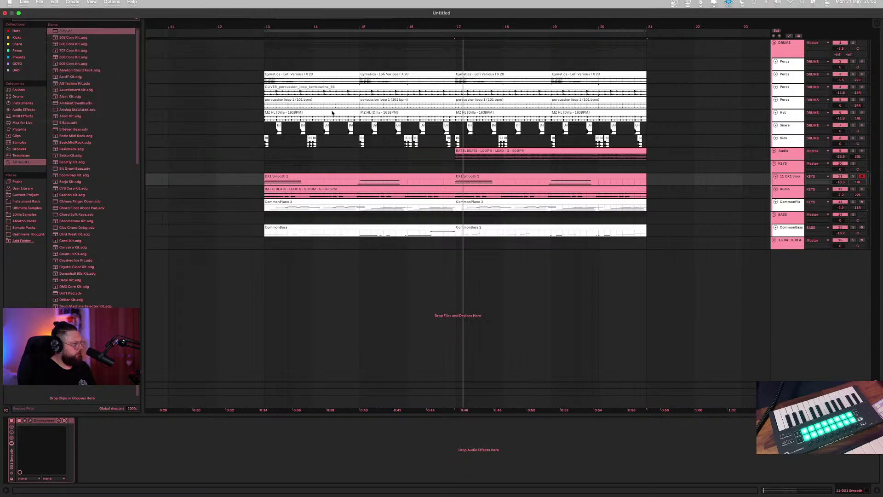
{"action": "left_click", "coordinate": [313, 139]}
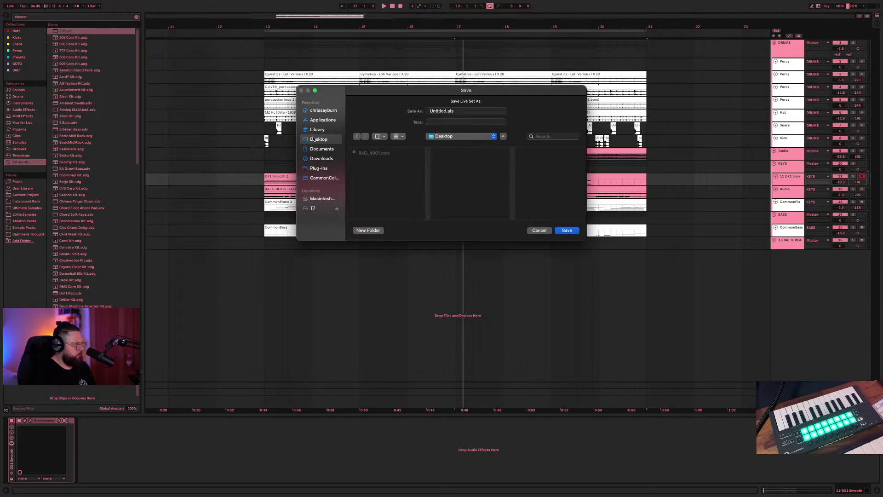
{"action": "left_click", "coordinate": [452, 111]}
{"action": "double_click", "coordinate": [447, 111]}
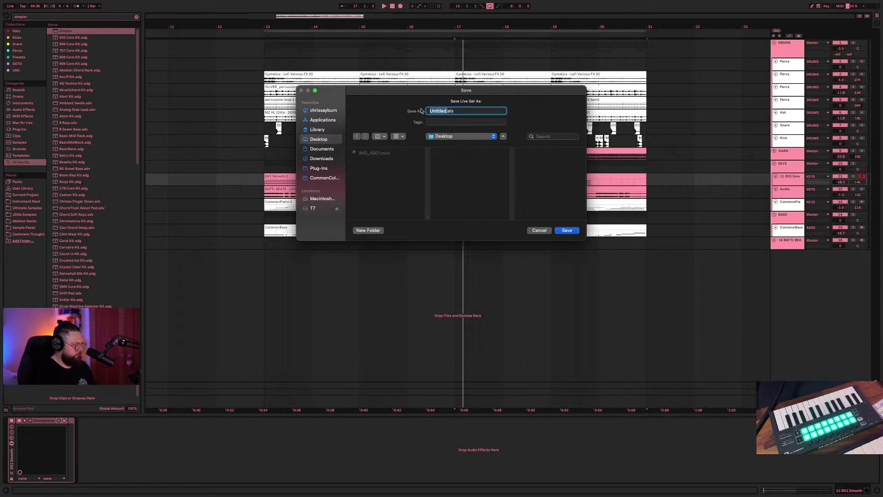
{"action": "type", "text": "BATTL"}
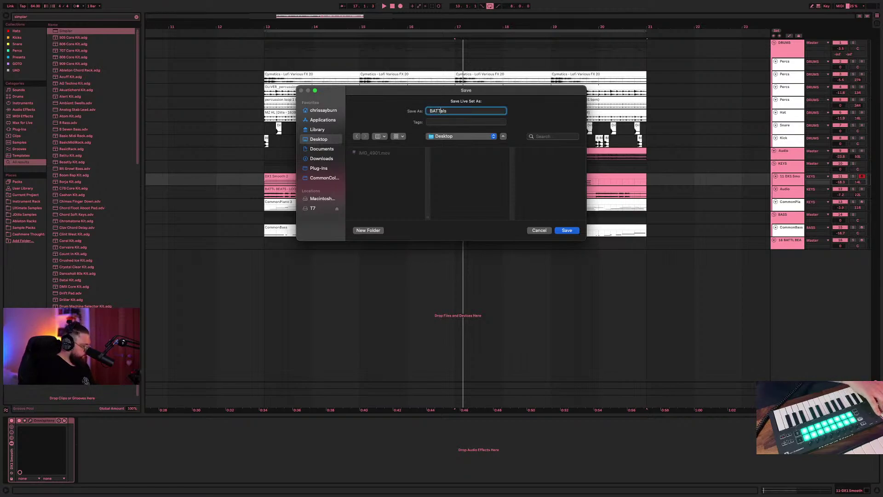
{"action": "key", "text": "Return"}
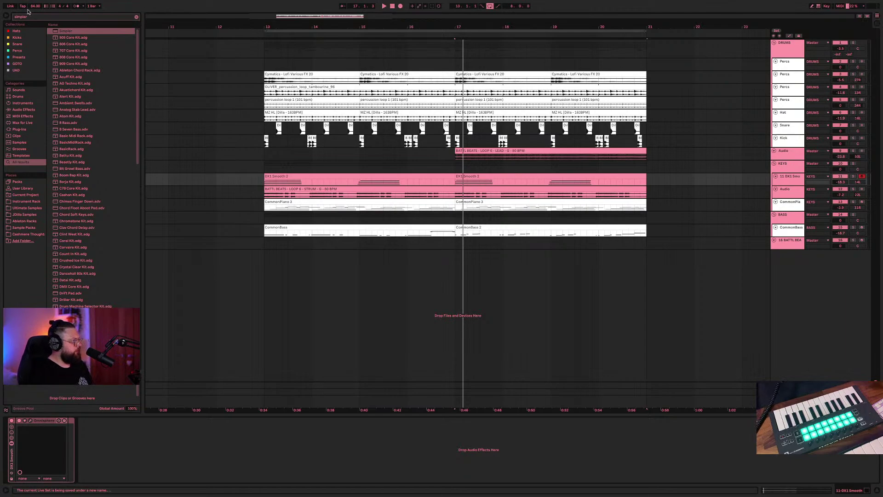
- Quit Live and reopen BATTLals.als from the BATTLals Project folder on the Desktop
{"action": "mouse_move", "coordinate": [22, 6]}
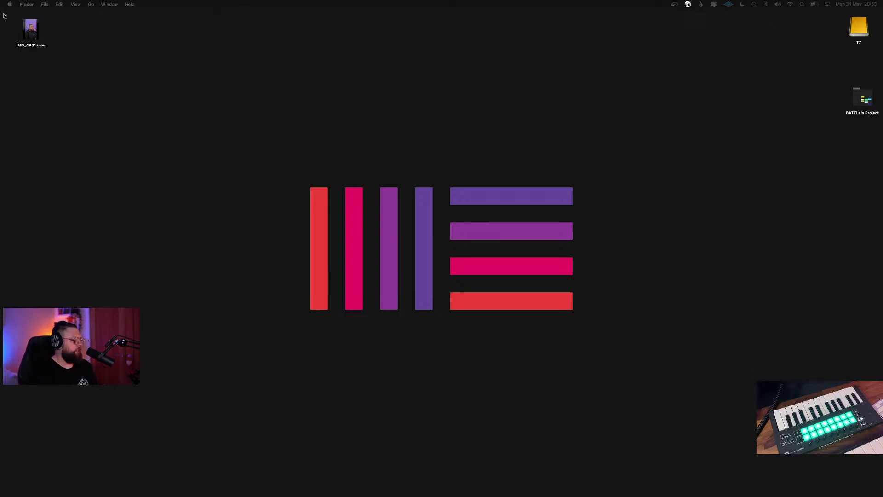
{"action": "double_click", "coordinate": [864, 98]}
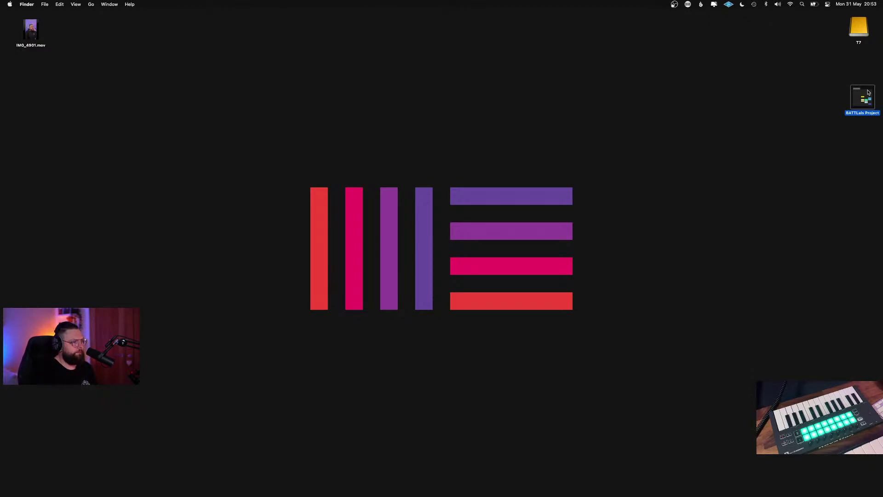
{"action": "double_click", "coordinate": [427, 127]}
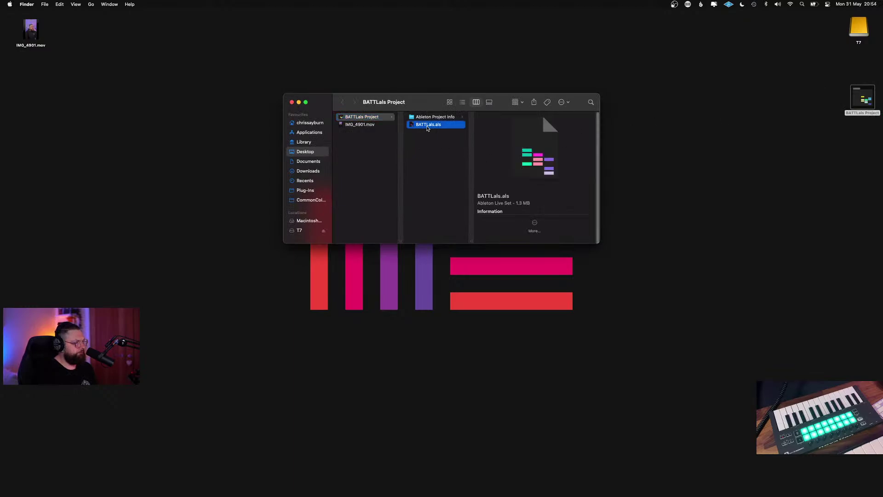
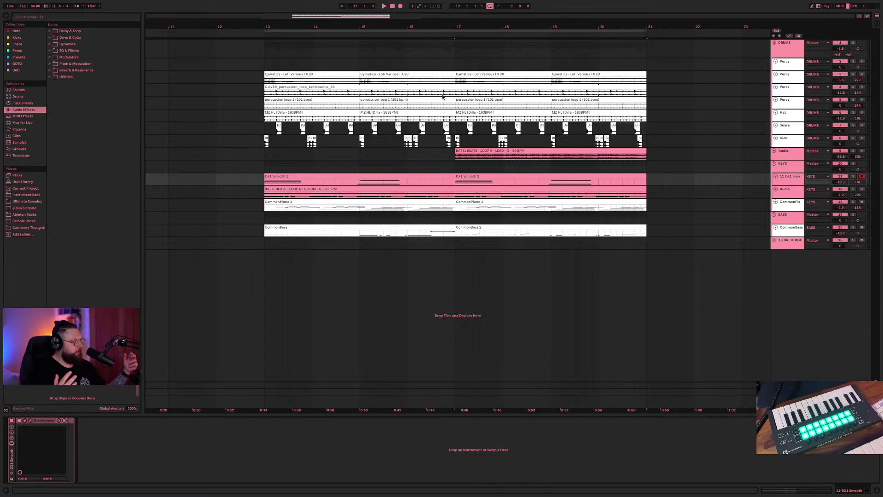
{"action": "left_click", "coordinate": [281, 232]}
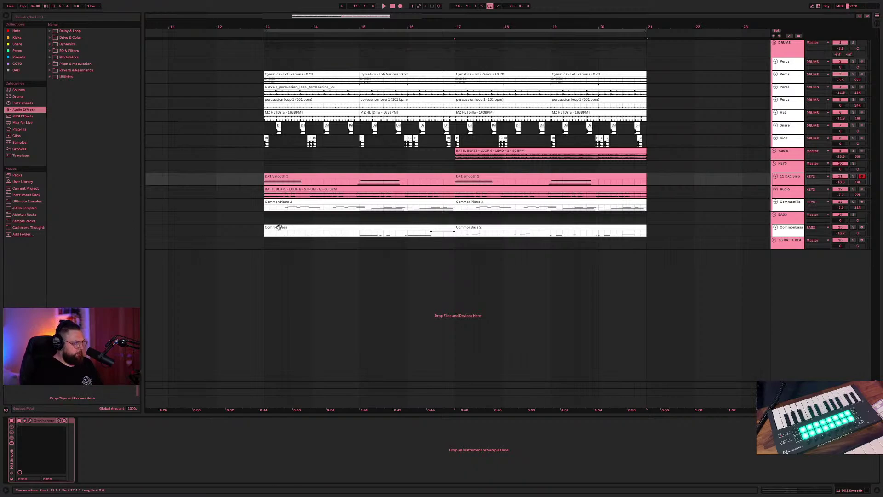
- Play the beat from bar 13, then arm the sliced lead loop track followed by the CommonPiano track to test the keyboard
{"action": "key", "text": "space"}
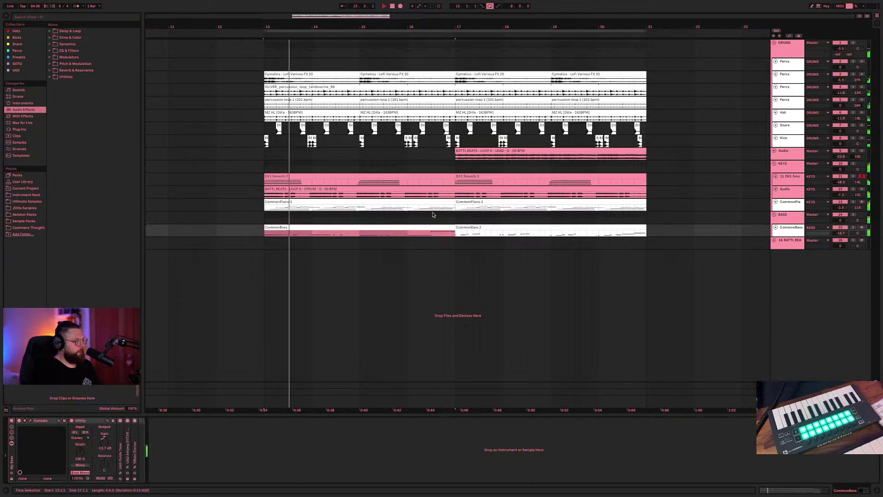
{"action": "left_click", "coordinate": [790, 240]}
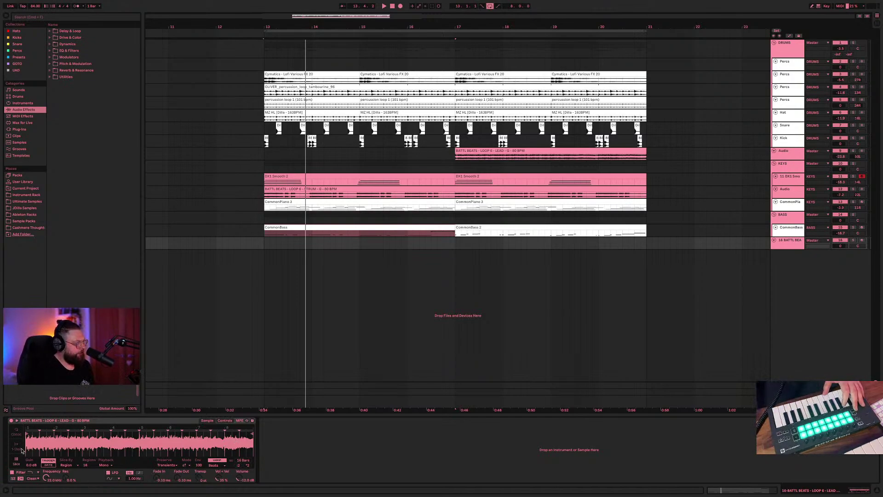
{"action": "left_click", "coordinate": [119, 420]}
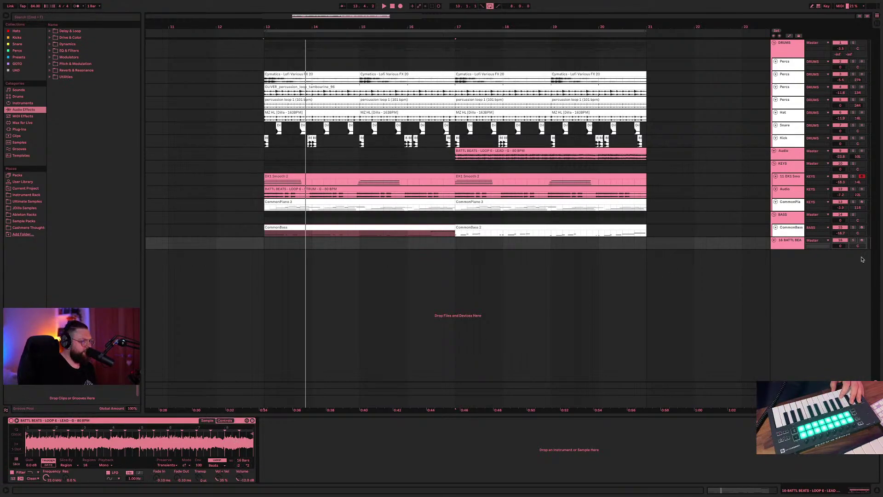
{"action": "left_click", "coordinate": [861, 240]}
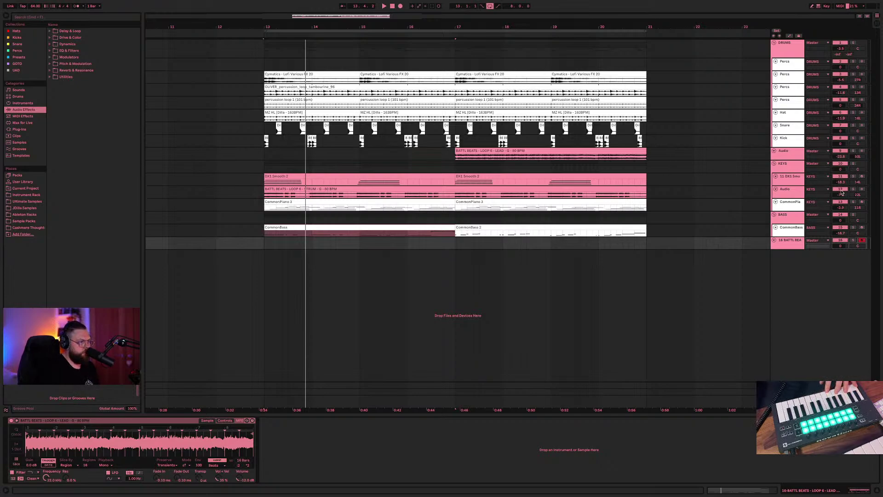
{"action": "left_click", "coordinate": [788, 204]}
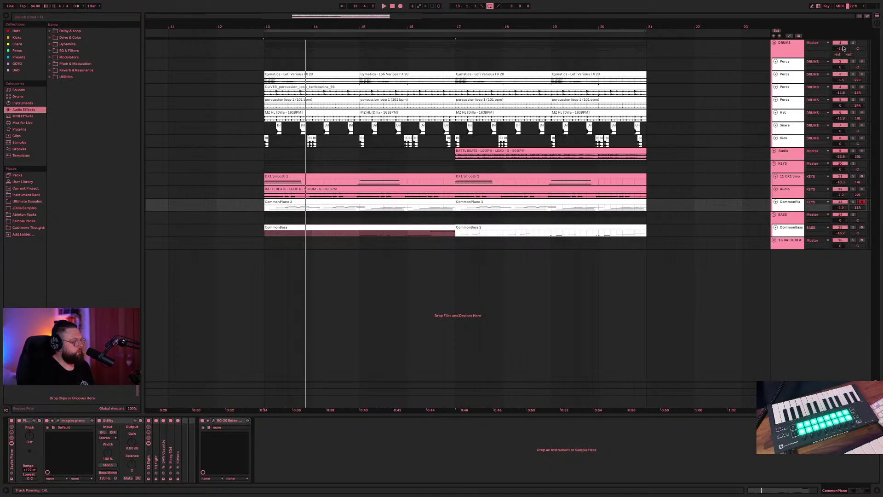
- Set the third control surface slot to None in the MIDI preferences, leave the first slot at None, and close the Preferences
{"action": "key", "text": "super+comma"}
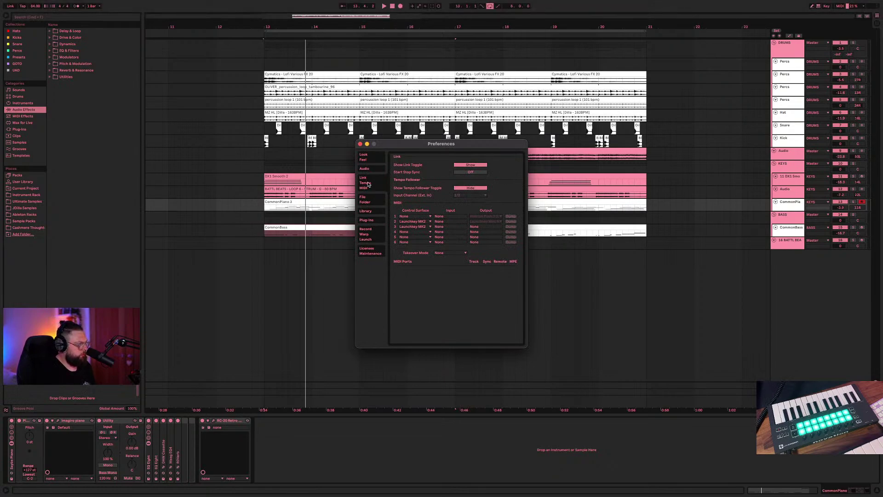
{"action": "left_click", "coordinate": [423, 232]}
{"action": "left_click", "coordinate": [423, 233]}
{"action": "left_click", "coordinate": [430, 217]}
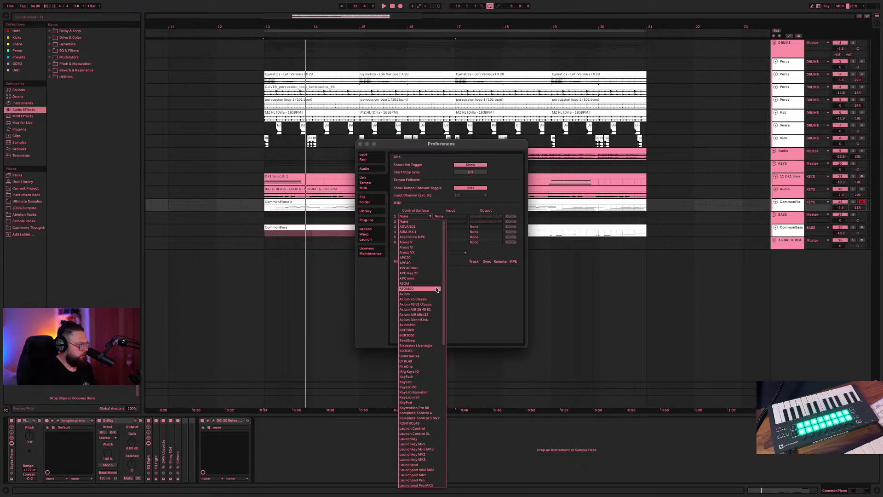
{"action": "left_click", "coordinate": [453, 211]}
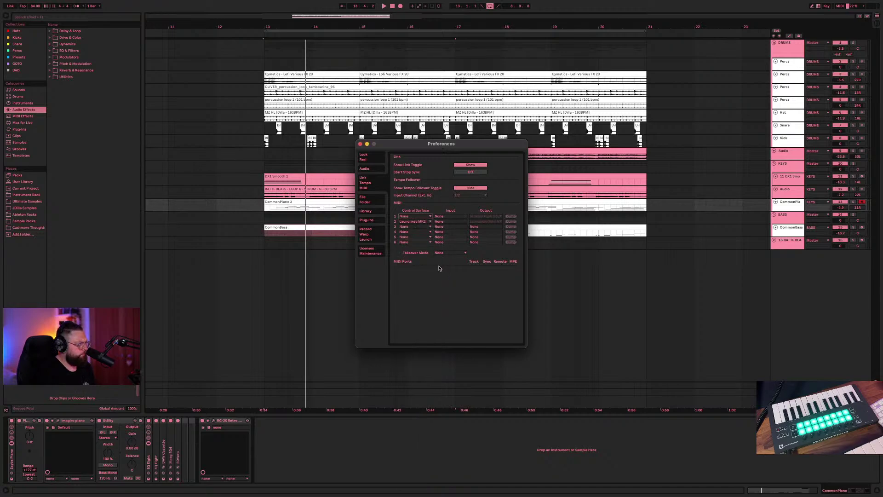
{"action": "left_click", "coordinate": [360, 144]}
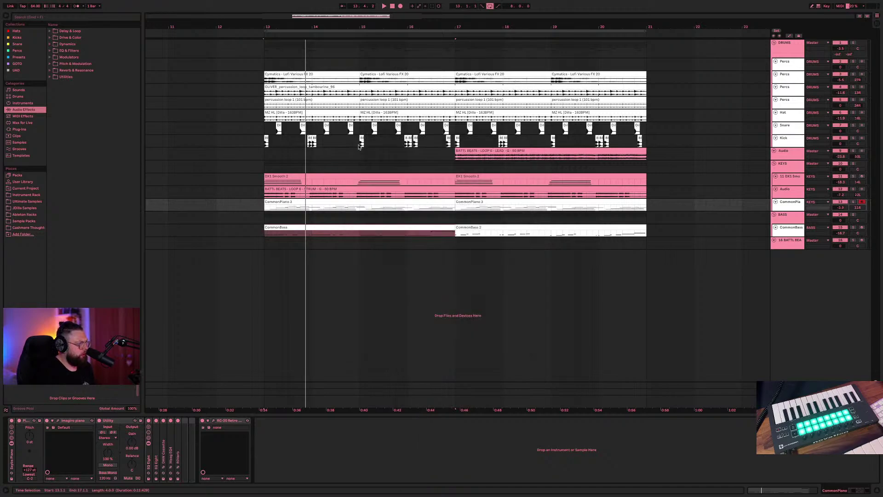
- Play the beat briefly with the strum clip's track selected, stop it, and show the sliced lead loop's Simpler
{"action": "left_click", "coordinate": [319, 188]}
{"action": "key", "text": "space"}
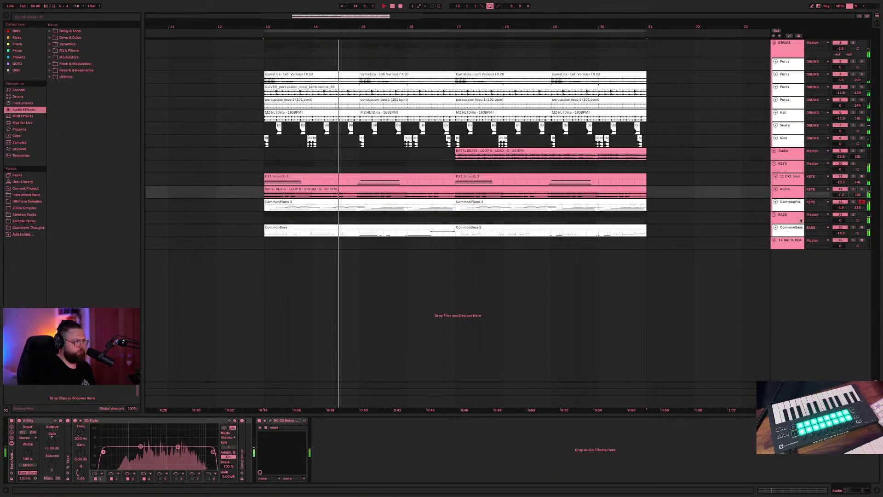
{"action": "key", "text": "space"}
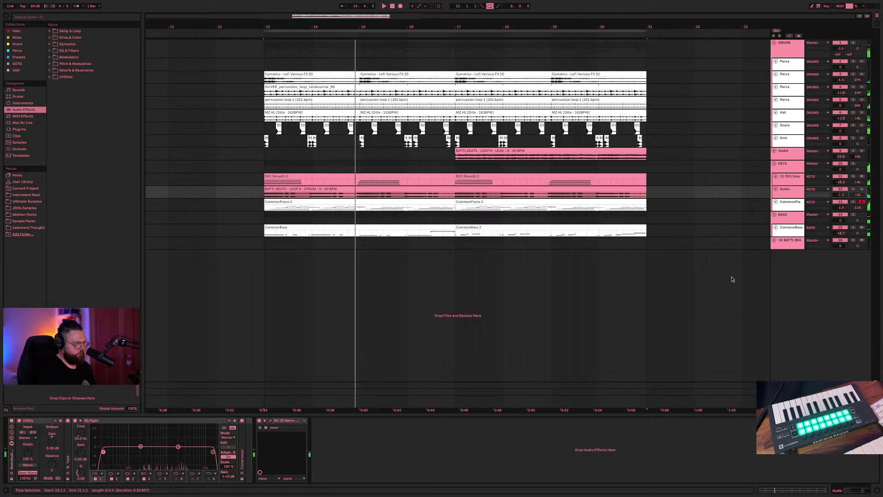
{"action": "left_click", "coordinate": [788, 241]}
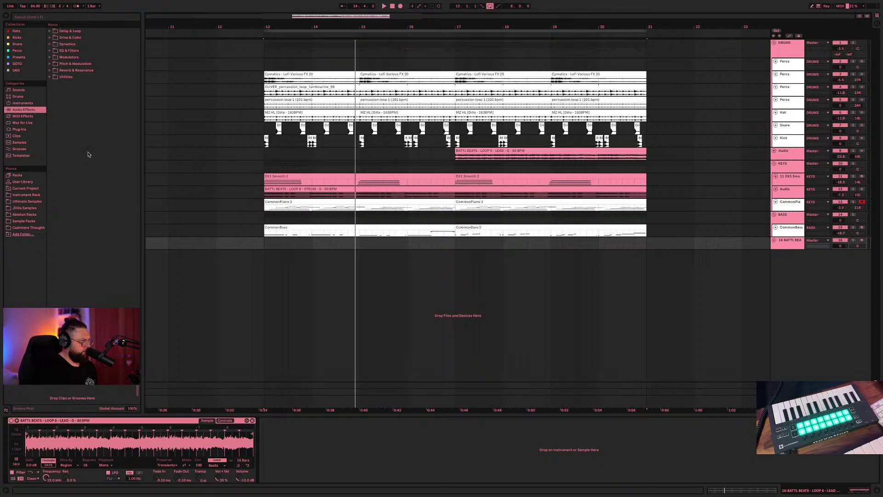
{"action": "left_click", "coordinate": [303, 73]}
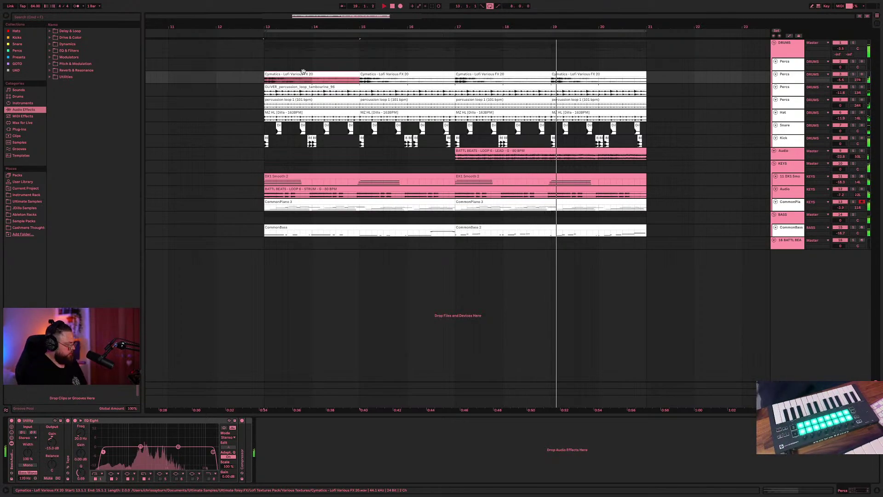
{"action": "key", "text": "alt+space"}
{"action": "type", "text": "sy"}
{"action": "key", "text": "BackSpace"}
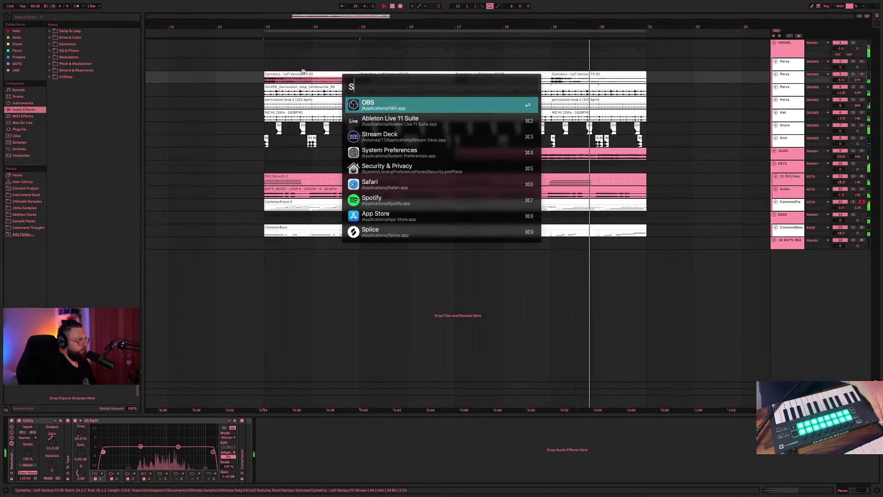
{"action": "type", "text": "tr"}
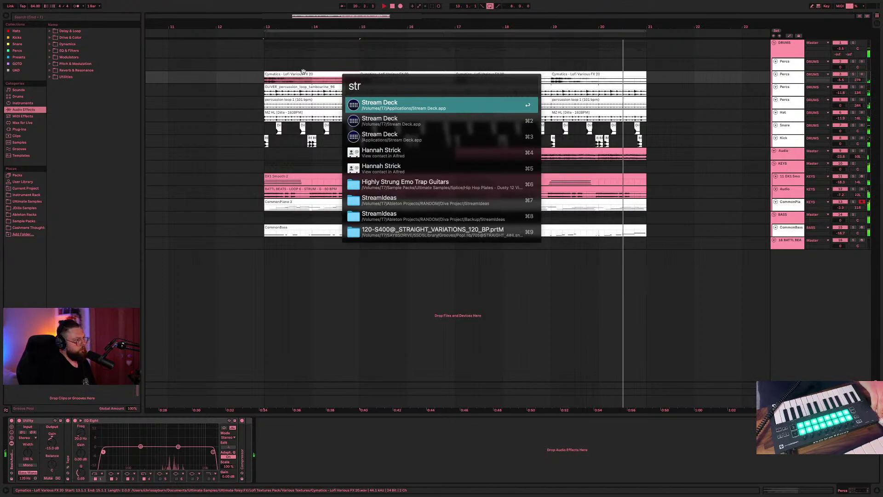
{"action": "key", "text": "Escape"}
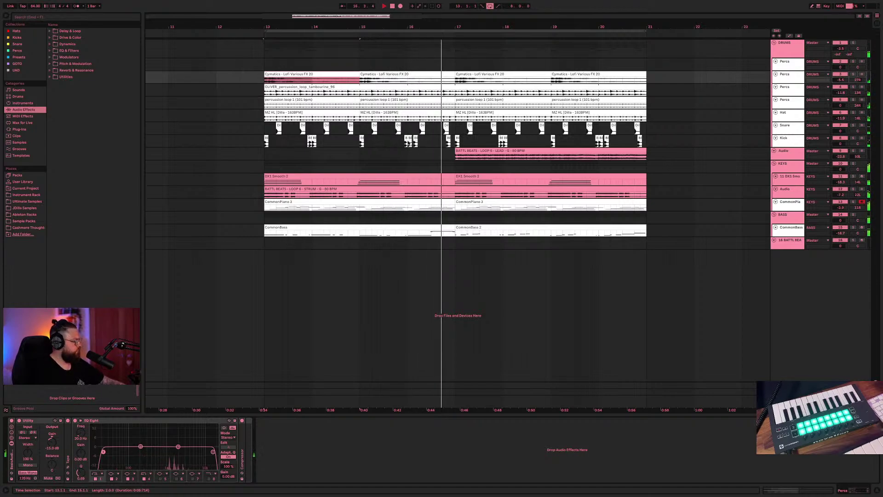
- Re-arm the sliced lead loop track and check the control surface settings in the Preferences during playback
{"action": "mouse_move", "coordinate": [547, 13]}
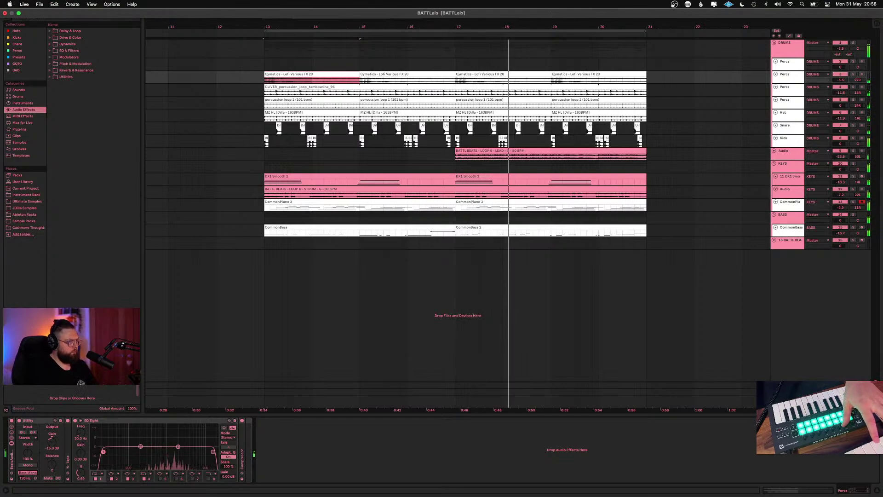
{"action": "left_click", "coordinate": [863, 193]}
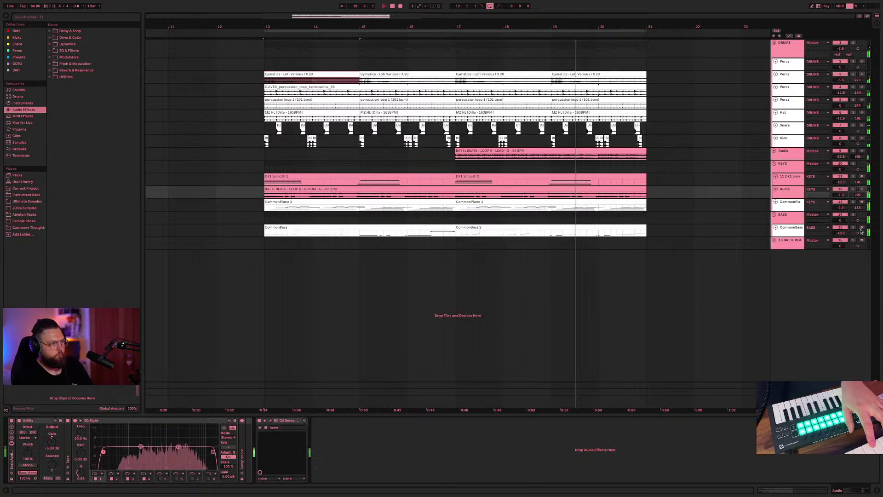
{"action": "left_click", "coordinate": [863, 241]}
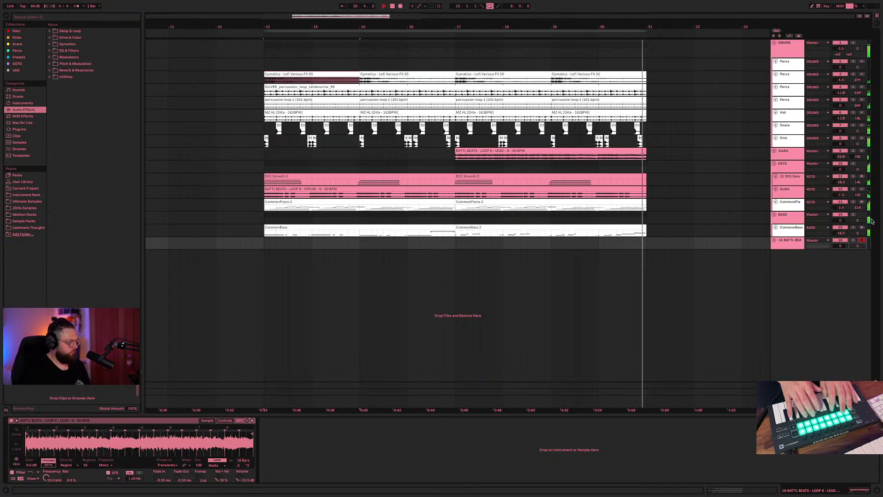
{"action": "key", "text": "super+comma"}
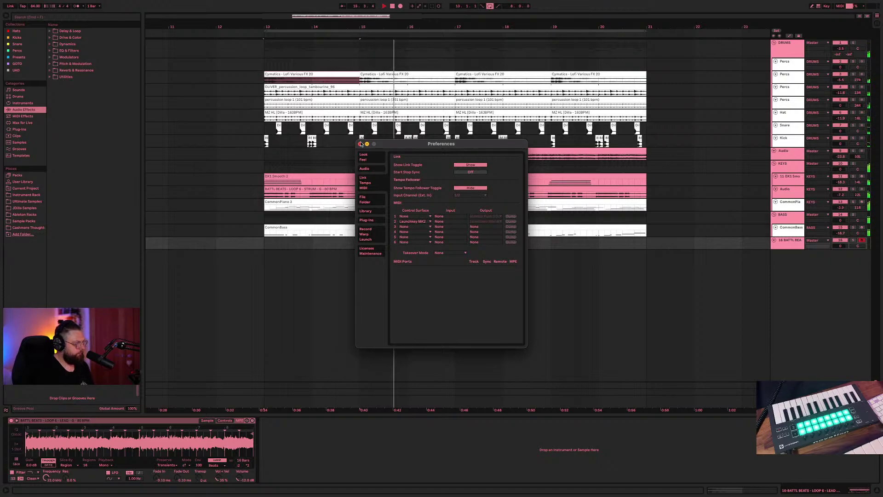
{"action": "left_click", "coordinate": [361, 144]}
{"action": "left_click", "coordinate": [393, 6]}
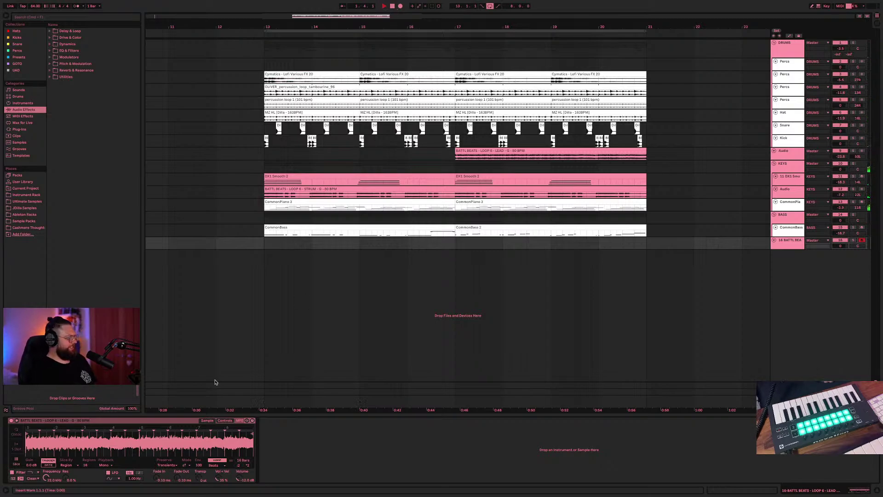
- Switch the lead loop's Simpler to Classic mode and back to Slice mode
{"action": "left_click", "coordinate": [155, 421]}
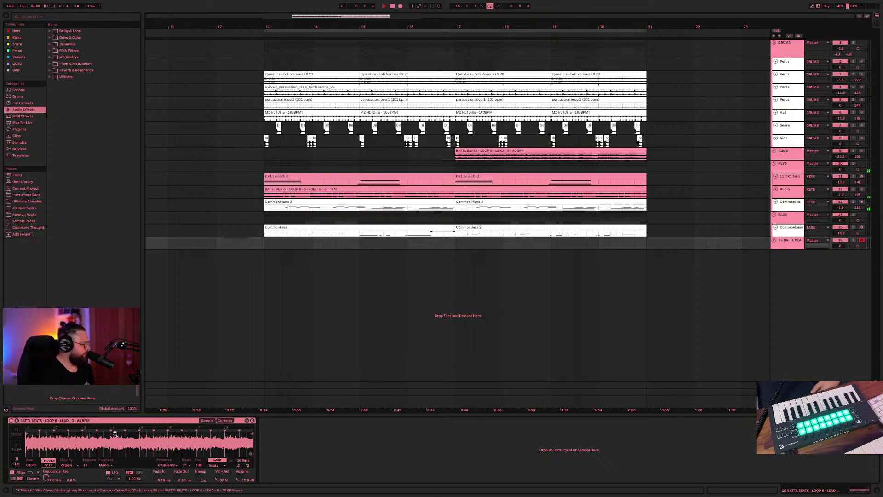
{"action": "left_click", "coordinate": [18, 433]}
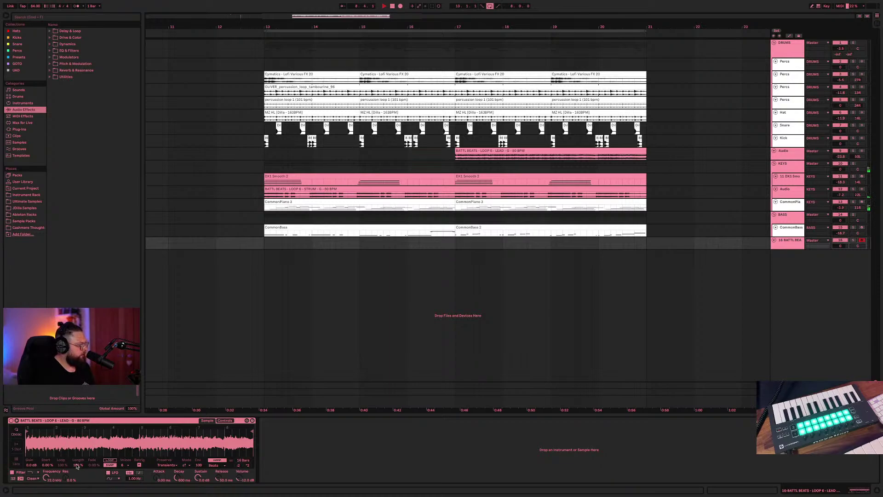
{"action": "left_click", "coordinate": [17, 460]}
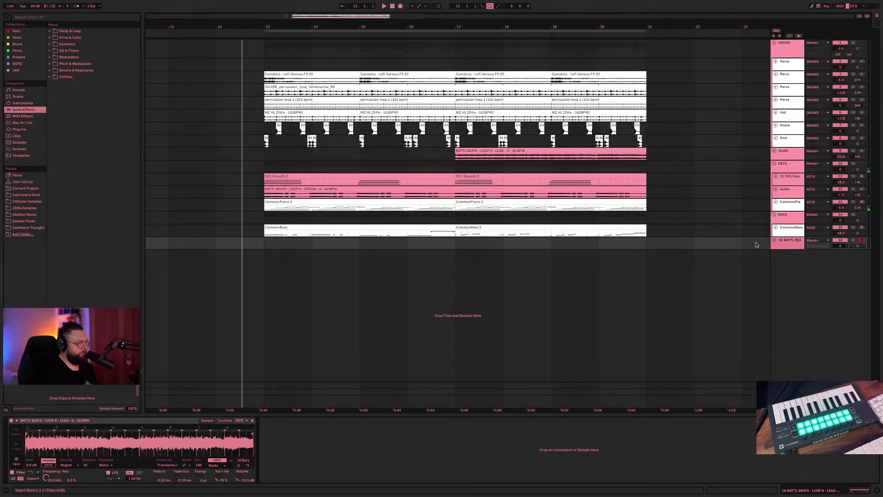
- Restart and stop playback, inspect the Master track's devices, and return to the sliced lead loop track
{"action": "key", "text": "space"}
{"action": "key", "text": "space"}
{"action": "left_click", "coordinate": [788, 402]}
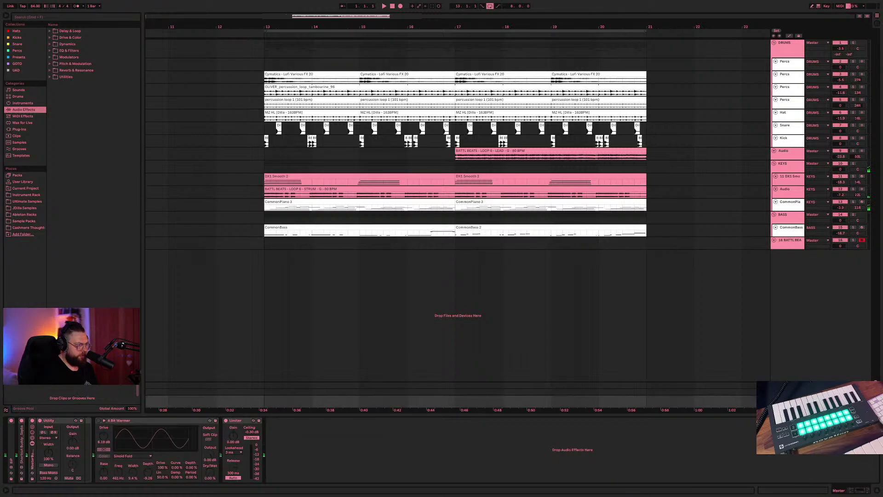
{"action": "left_click", "coordinate": [795, 242]}
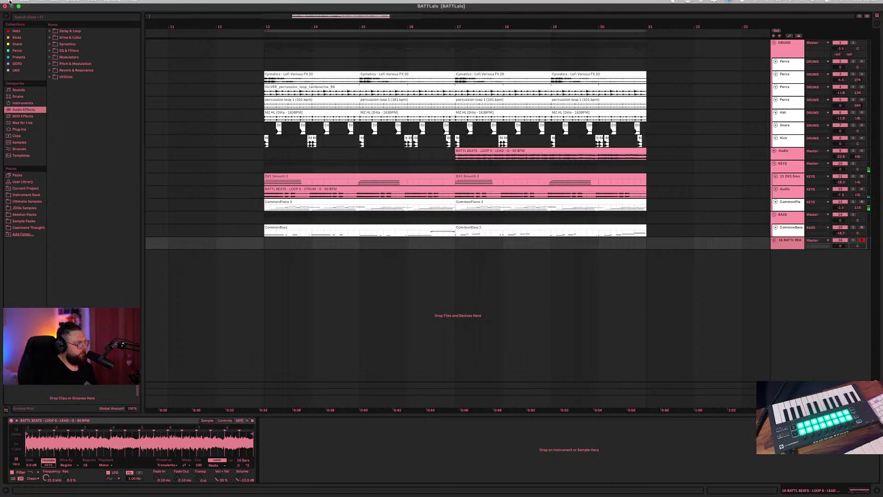
- Close the Live Set with its changes saved and reopen BATTLals.als from the BATTLals Project folder
{"action": "left_click", "coordinate": [4, 13]}
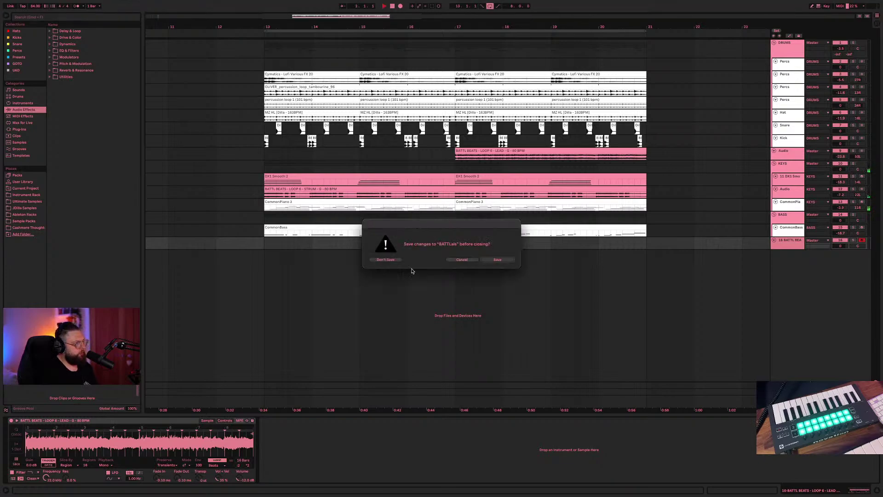
{"action": "left_click", "coordinate": [496, 260]}
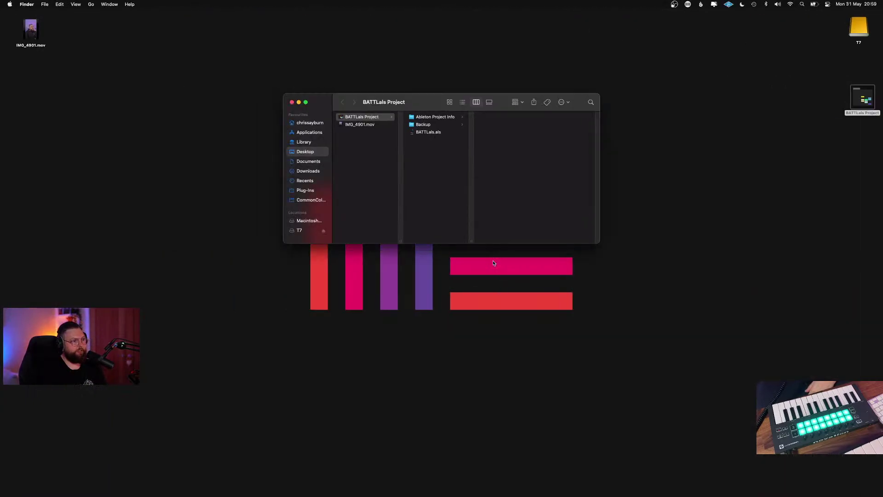
{"action": "double_click", "coordinate": [426, 133]}
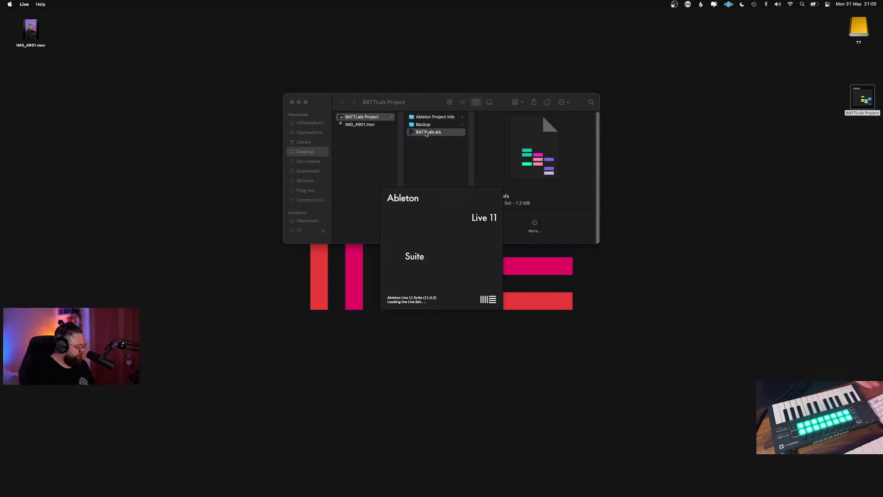
- Search the launcher for "str" and launch Stream Deck from the root of the T7 drive
{"action": "key", "text": "alt+space"}
{"action": "type", "text": "str"}
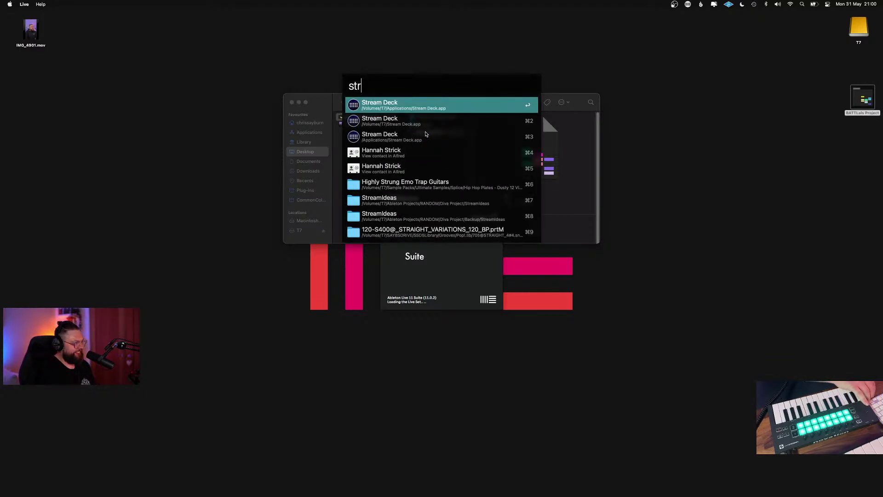
{"action": "key", "text": "Down"}
{"action": "key", "text": "Return"}
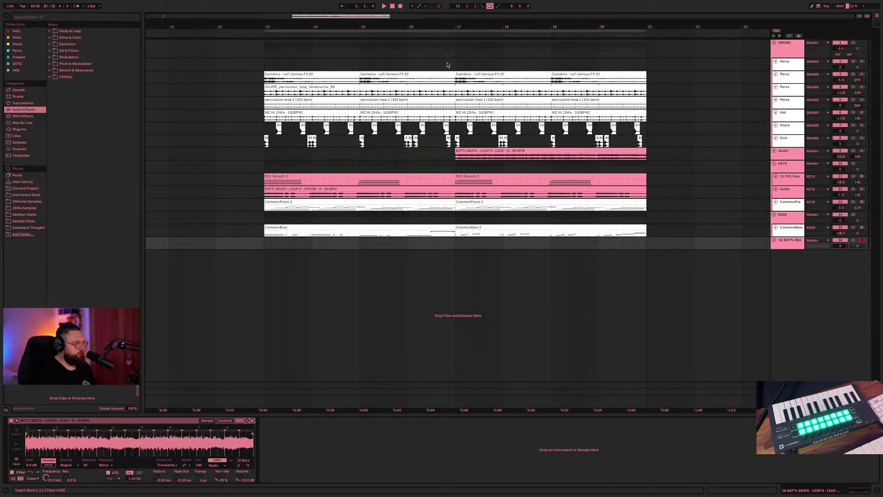
- Split the clips on all tracks at 16.4.3 and 17.1.1, isolating the last half beat before bar 17
{"action": "left_click_drag", "start_coordinate": [452, 79], "coordinate": [455, 238]}
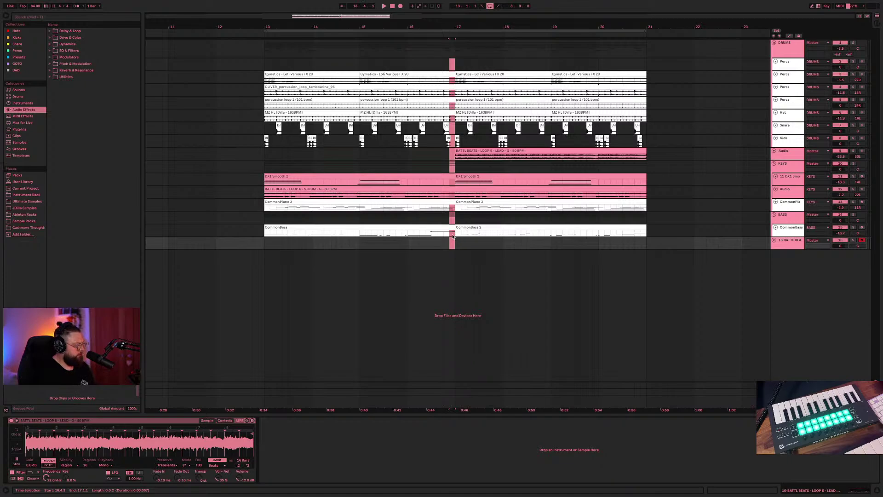
{"action": "key", "text": "super+e"}
{"action": "left_click", "coordinate": [433, 74]}
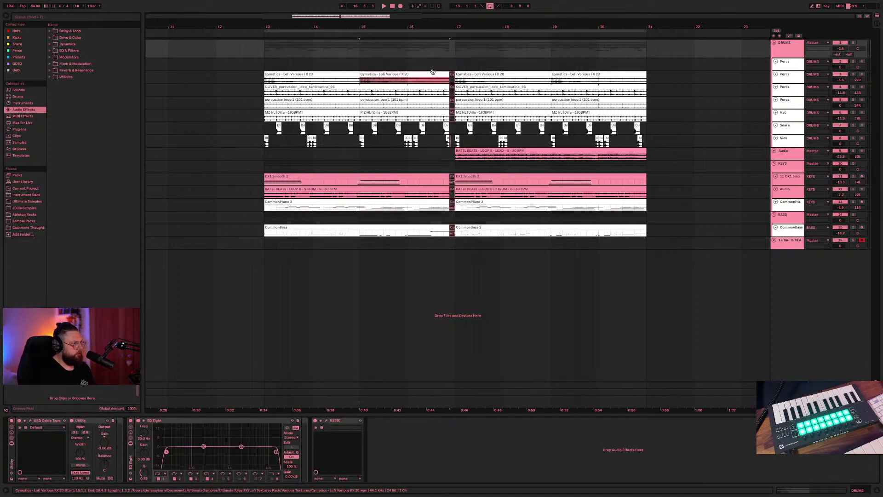
- Play the beat from 16.3.1 to hear the transition into bar 17, and stop playback
{"action": "left_click", "coordinate": [432, 68]}
{"action": "key", "text": "space"}
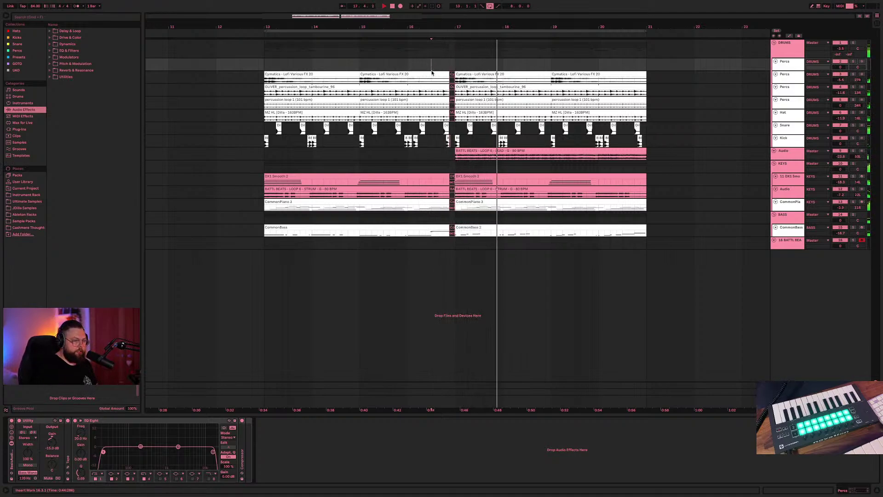
{"action": "left_click", "coordinate": [411, 96]}
{"action": "left_click", "coordinate": [443, 76]}
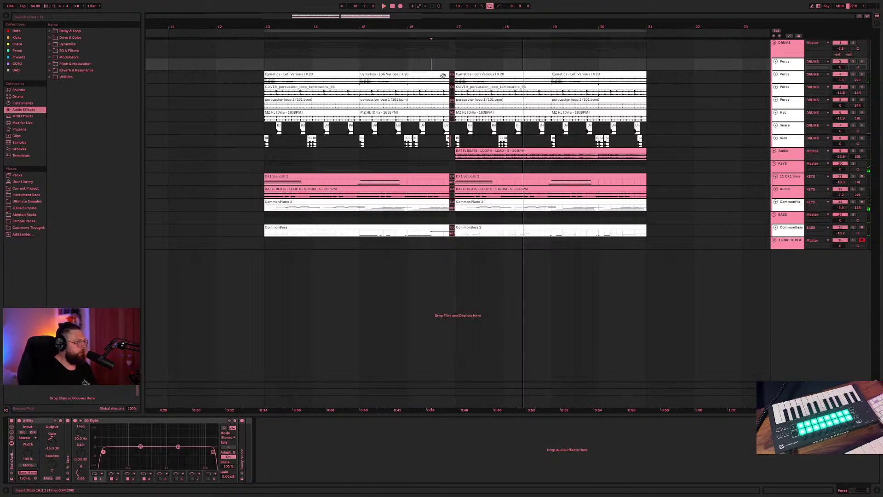
- Duplicate the clips on all tracks from bar 13 to bar 21 so the copy fills bars 21 to 29
{"action": "left_click", "coordinate": [436, 82]}
{"action": "key", "text": "space"}
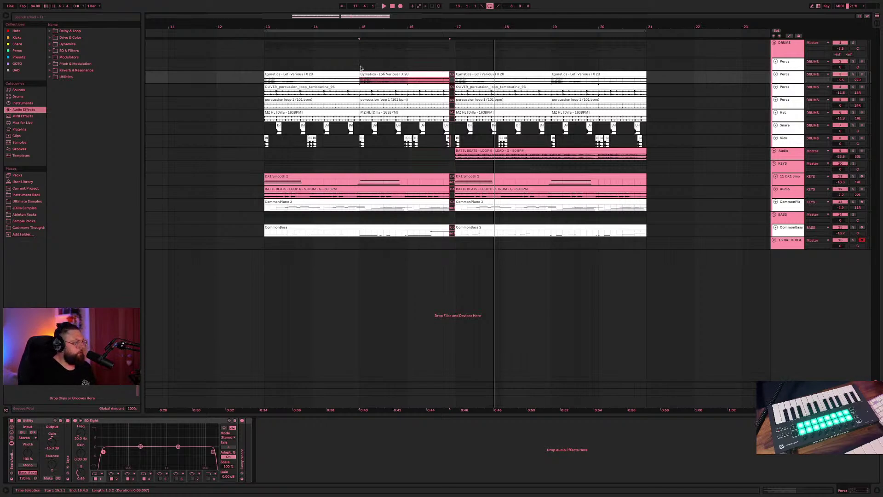
{"action": "left_click_drag", "start_coordinate": [266, 64], "coordinate": [639, 225]}
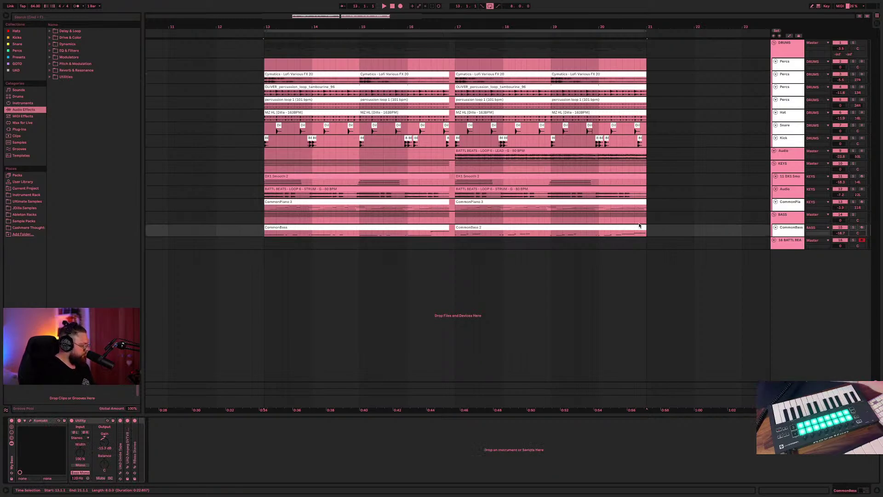
{"action": "key", "text": "super+d"}
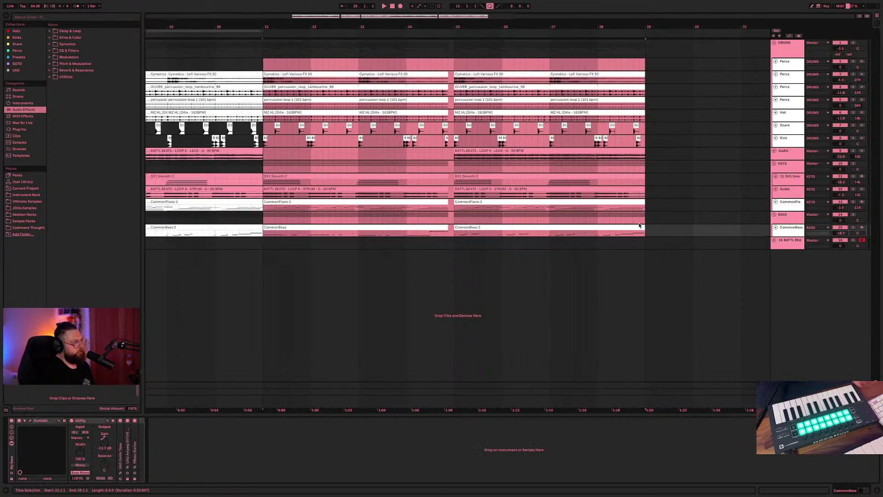
{"action": "left_click", "coordinate": [350, 328]}
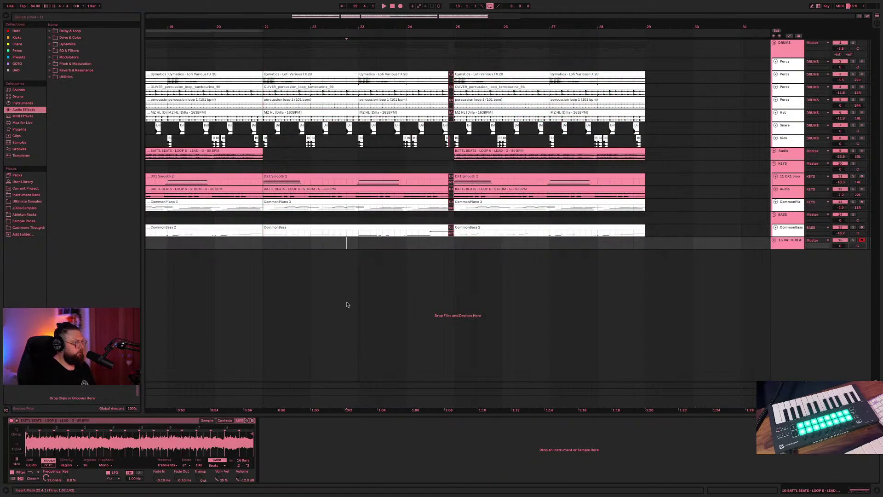
- Deactivate the tambourine loop starting at bar 13, plus the percussion loop 1 and MZ HL hat clips spanning bars 13 to 15
{"action": "scroll", "coordinate": [347, 304], "scroll_direction": "left", "scroll_amount": 10}
{"action": "left_click", "coordinate": [310, 75]}
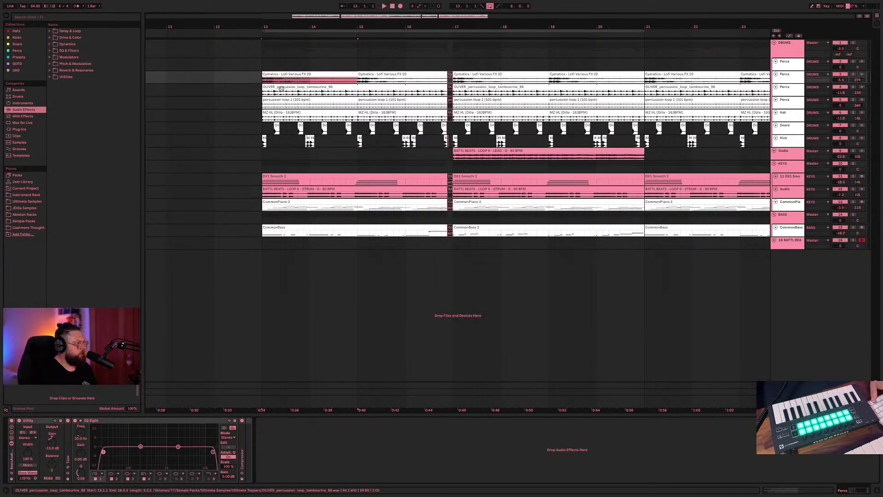
{"action": "left_click", "coordinate": [295, 91]}
{"action": "key", "text": "0"}
{"action": "left_click", "coordinate": [294, 99]}
{"action": "key", "text": "Delete"}
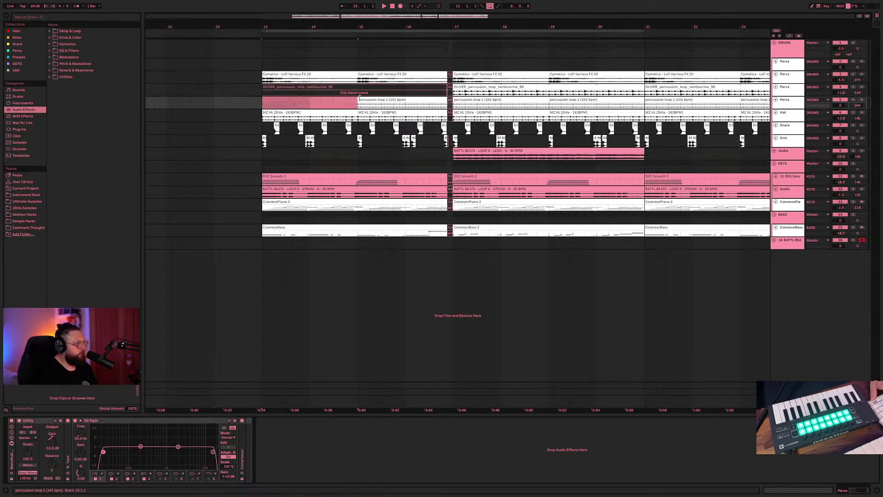
{"action": "left_click", "coordinate": [297, 112]}
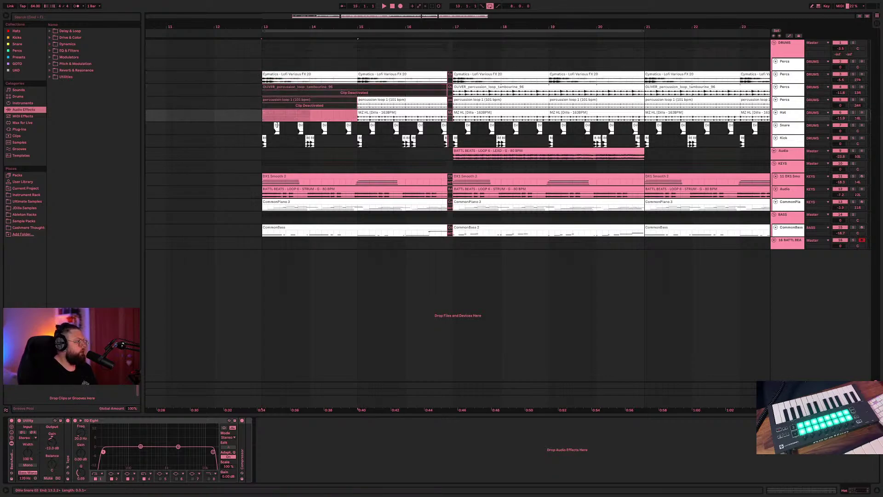
{"action": "key", "text": "0"}
- During playback, deactivate the kick clips before 16.4.3, the CommonBass clip at bar 13 and the MZ HL hat clip at bar 15
{"action": "left_click_drag", "start_coordinate": [250, 143], "coordinate": [433, 142]}
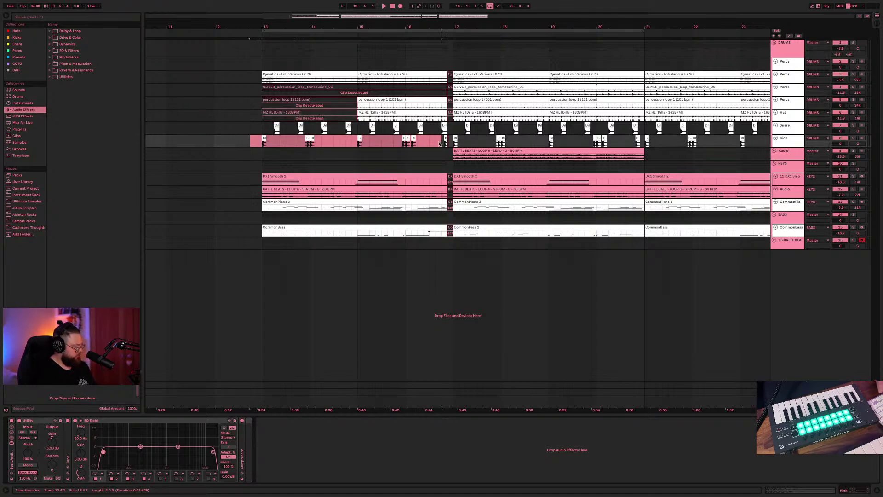
{"action": "key", "text": "space"}
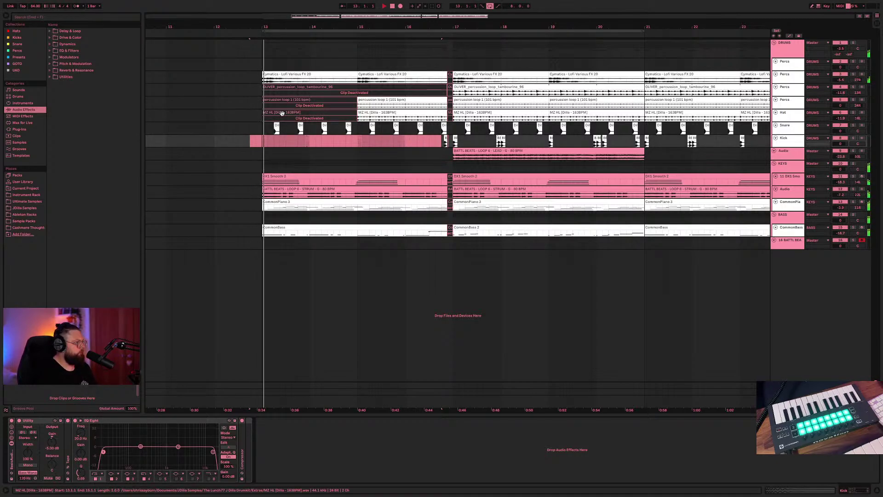
{"action": "left_click", "coordinate": [402, 227]}
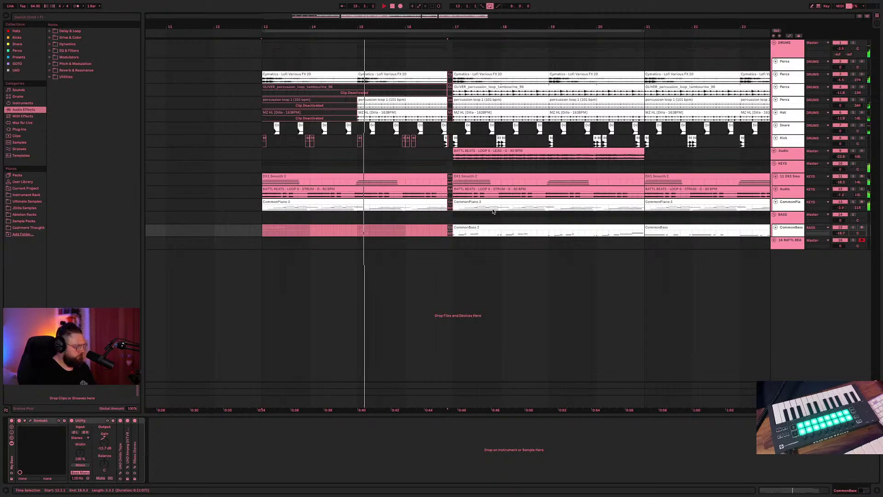
{"action": "left_click", "coordinate": [384, 111]}
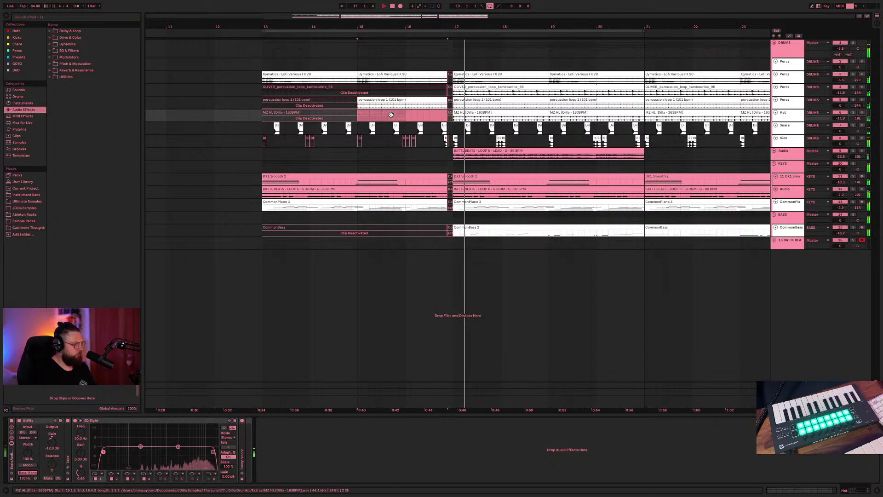
- Raise the volume of the percussion loop 1 track to -2.4 dB while the beat plays
{"action": "left_click", "coordinate": [519, 99]}
{"action": "left_click", "coordinate": [489, 222]}
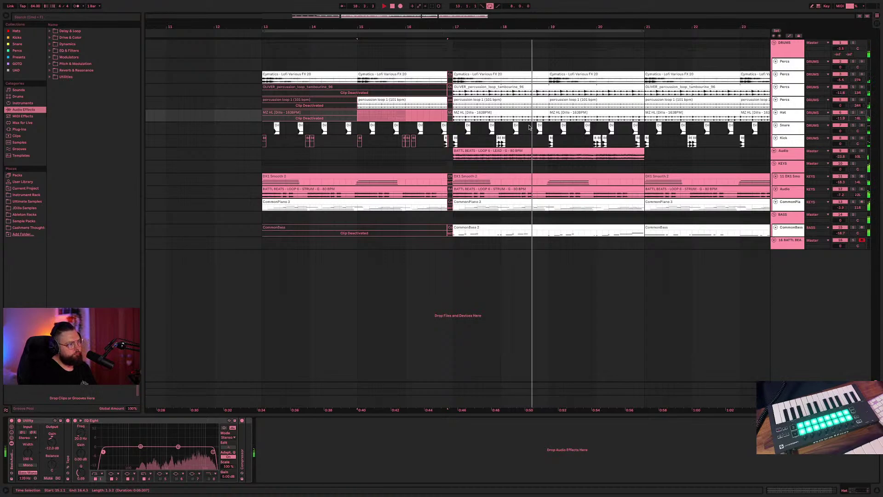
{"action": "scroll", "coordinate": [489, 223], "scroll_direction": "right", "scroll_amount": 10}
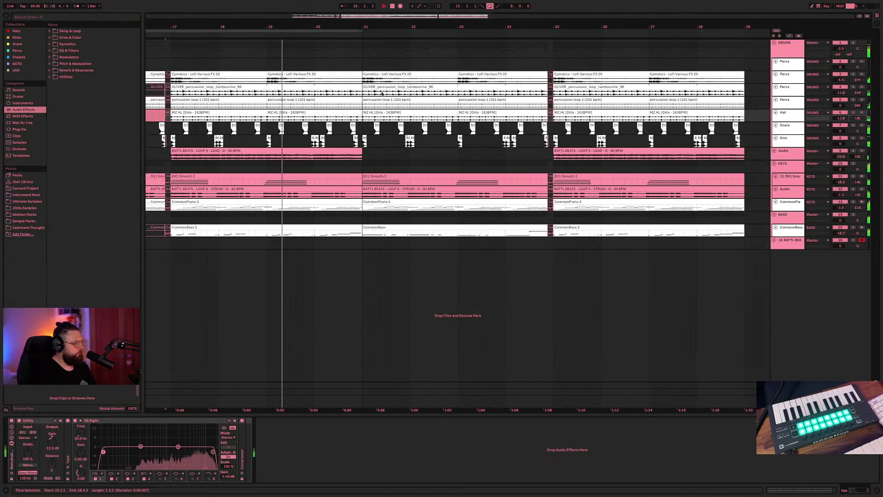
{"action": "left_click_drag", "start_coordinate": [840, 106], "coordinate": [841, 92]}
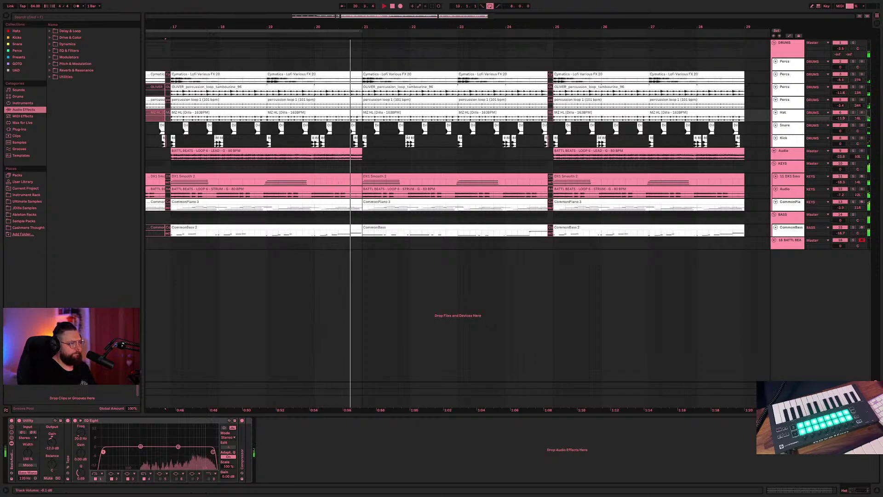
- Stop playback and set the arrangement loop to 16 bars, from 13.1.1 to 29.1.1
{"action": "key", "text": "space"}
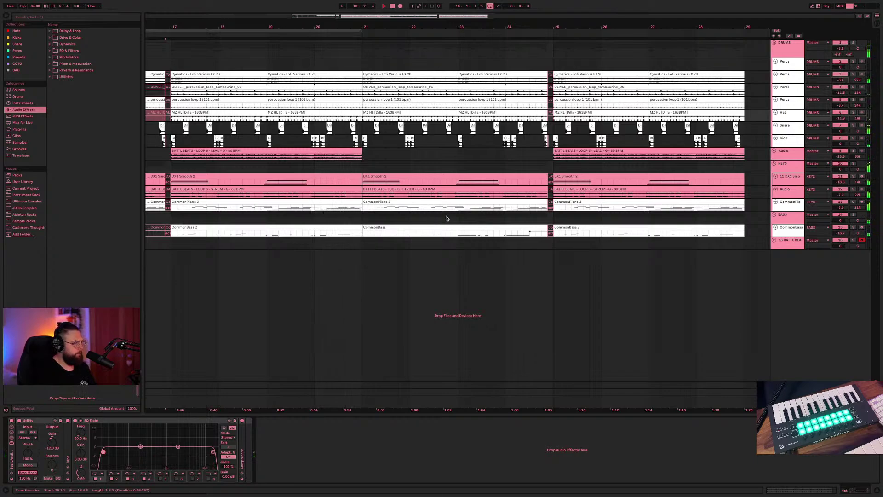
{"action": "left_click_drag", "start_coordinate": [360, 30], "coordinate": [720, 44]}
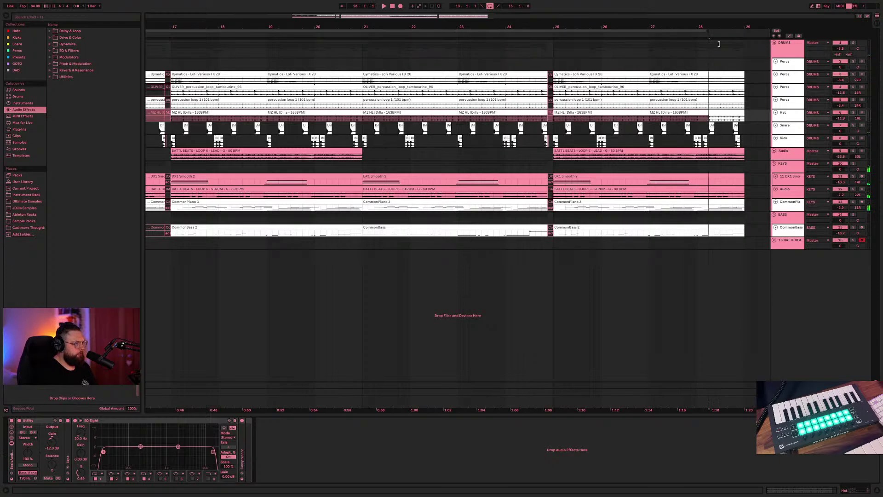
{"action": "scroll", "coordinate": [329, 253], "scroll_direction": "left", "scroll_amount": 5}
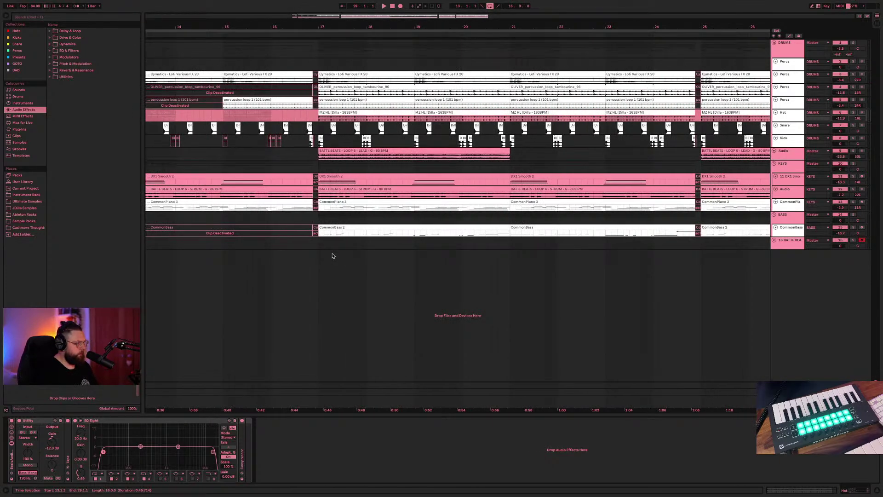
- Search the browser for "lo" and add the LO-FI-R rack from Ableton Racks to the end of the Master chain
{"action": "left_click", "coordinate": [276, 81]}
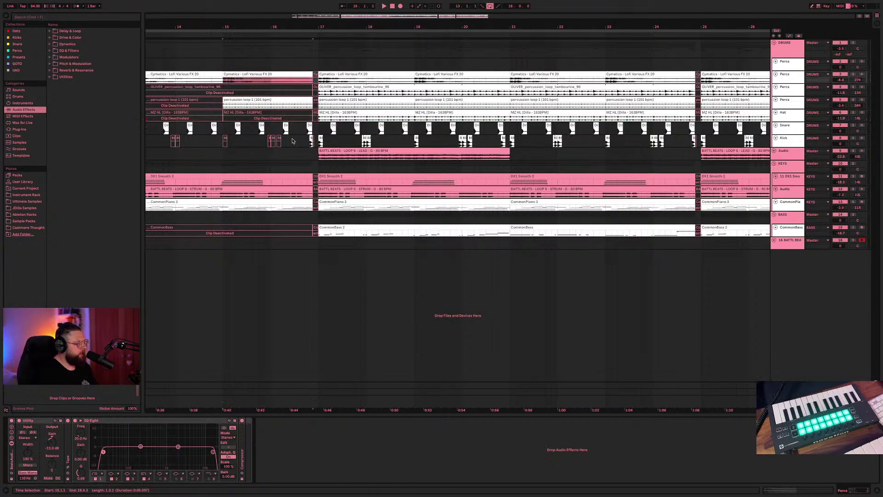
{"action": "left_click", "coordinate": [52, 19]}
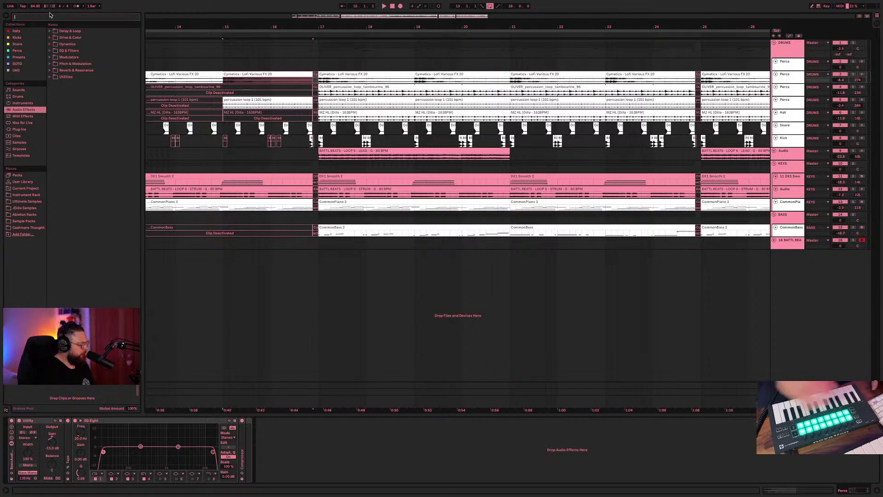
{"action": "type", "text": "lo"}
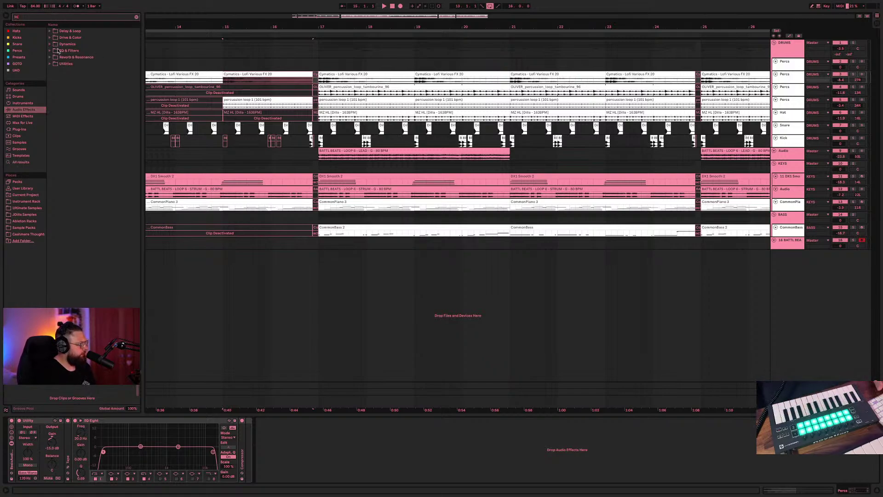
{"action": "left_click", "coordinate": [18, 163]}
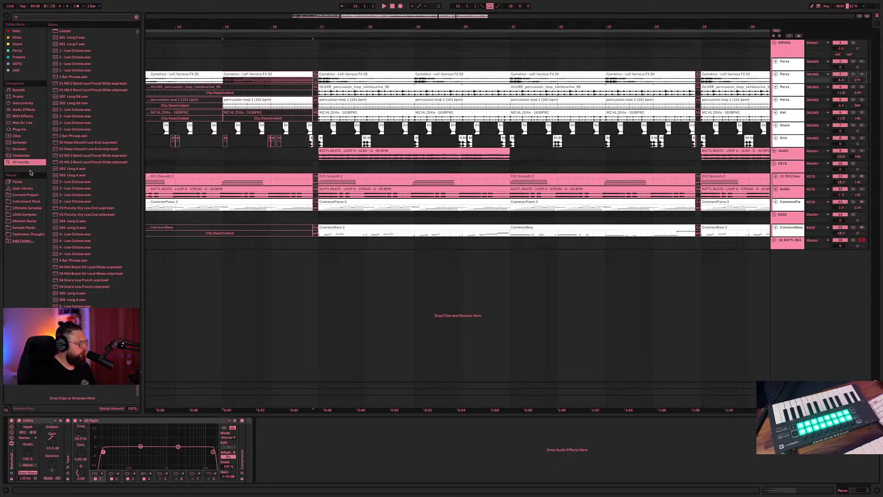
{"action": "left_click", "coordinate": [26, 221]}
{"action": "left_click", "coordinate": [82, 38]}
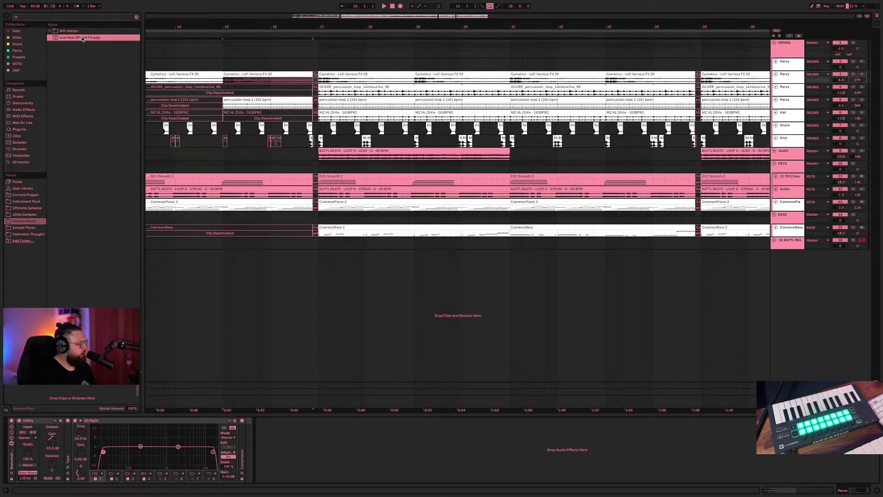
{"action": "left_click", "coordinate": [50, 31]}
{"action": "left_click", "coordinate": [73, 38]}
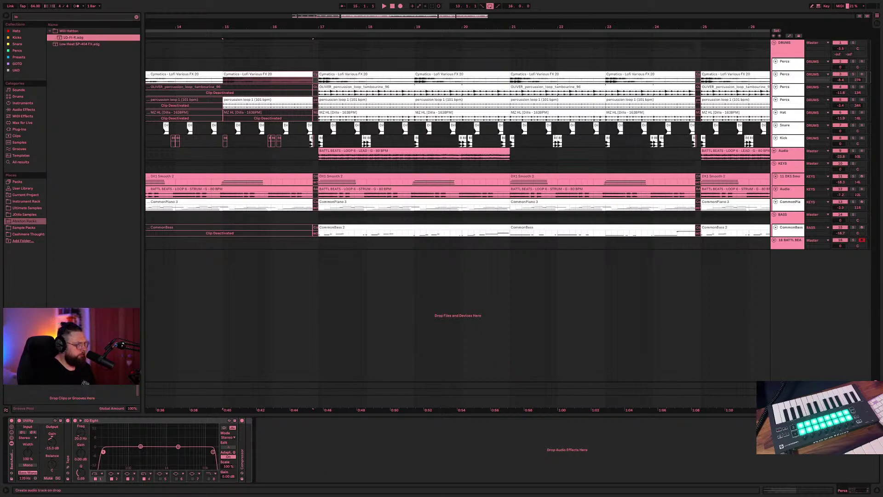
{"action": "left_click_drag", "start_coordinate": [72, 37], "coordinate": [458, 401]}
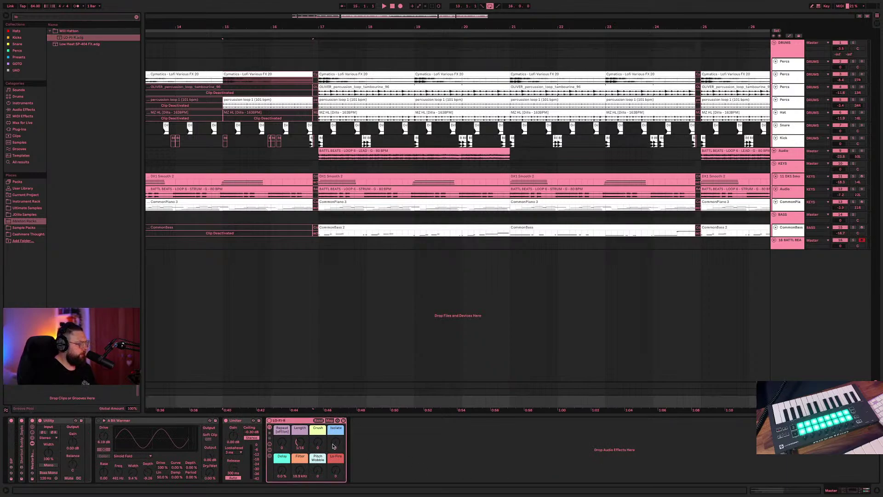
- Play the beat from bar 15 while trying the Isolate macro of the LO-FI-R rack
{"action": "key", "text": "space"}
{"action": "mouse_move", "coordinate": [334, 446]}
{"action": "left_mouse_down"}
{"action": "mouse_move", "coordinate": [334, 421]}
{"action": "mouse_move", "coordinate": [334, 454]}
{"action": "left_mouse_up"}
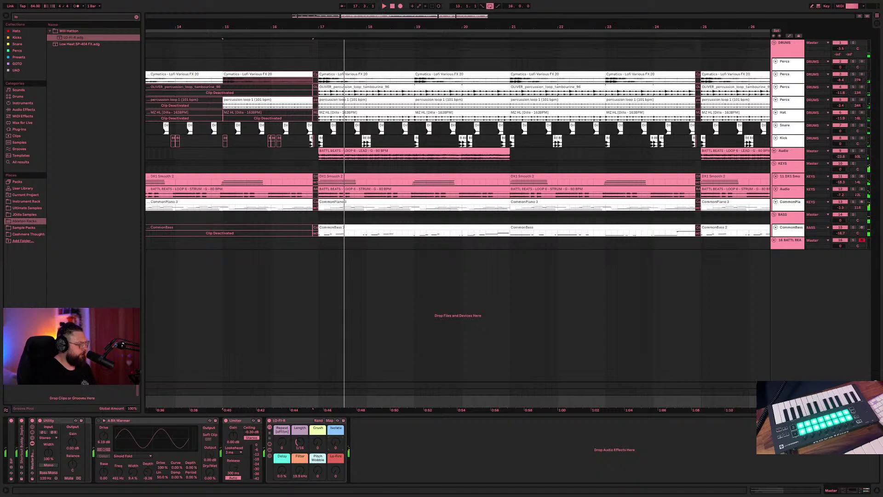
{"action": "key", "text": "Left"}
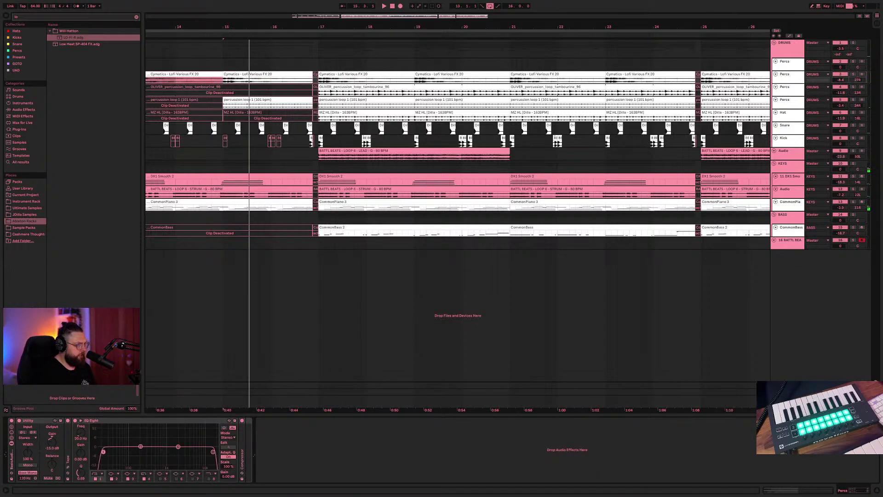
- Automate the LO-FI-R Isolate macro on the Master track, holding it raised through bars 13 to 16 and dropping it to 0 at bar 17
{"action": "left_click", "coordinate": [786, 401]}
{"action": "key", "text": "a"}
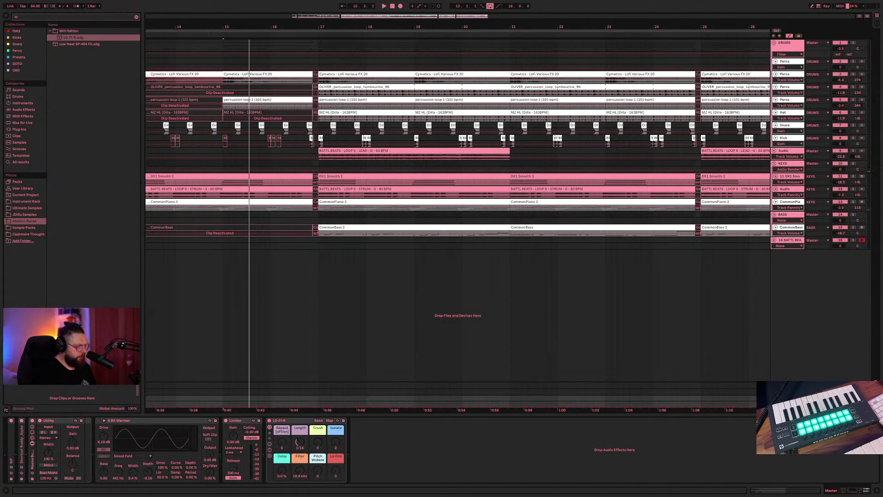
{"action": "left_click_drag", "start_coordinate": [786, 395], "coordinate": [787, 342]}
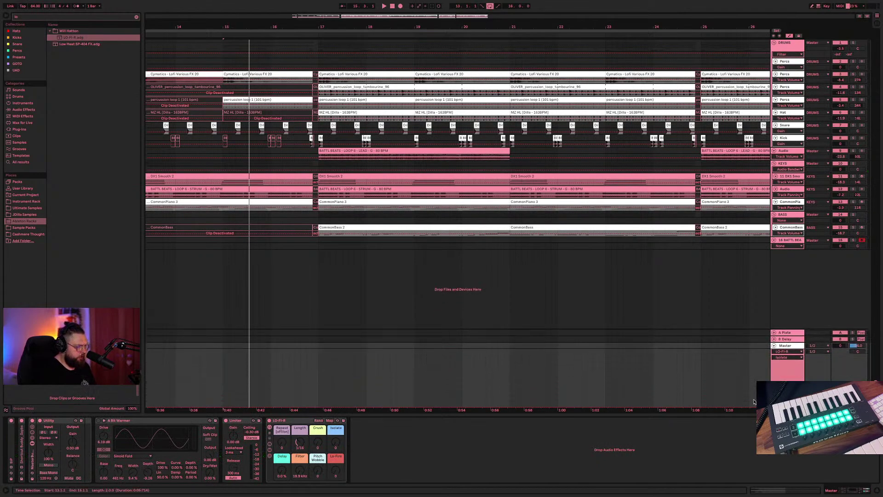
{"action": "left_click", "coordinate": [785, 357]}
{"action": "key", "text": "Escape"}
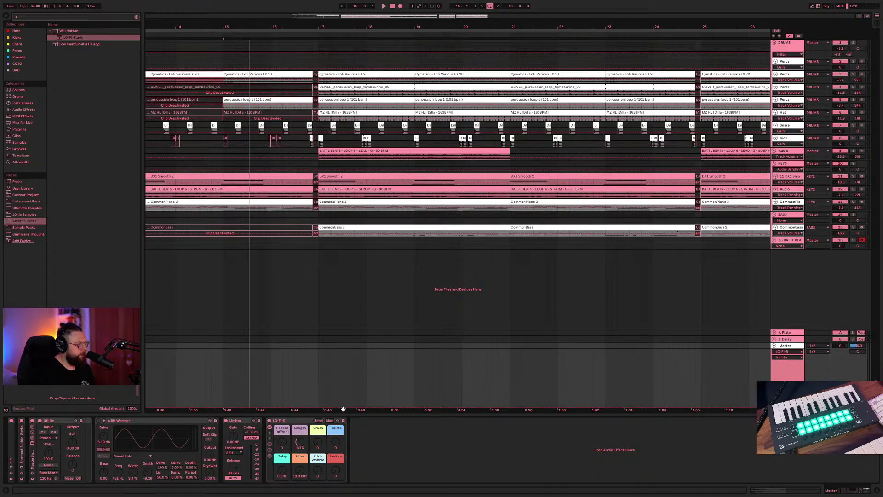
{"action": "key", "text": "space"}
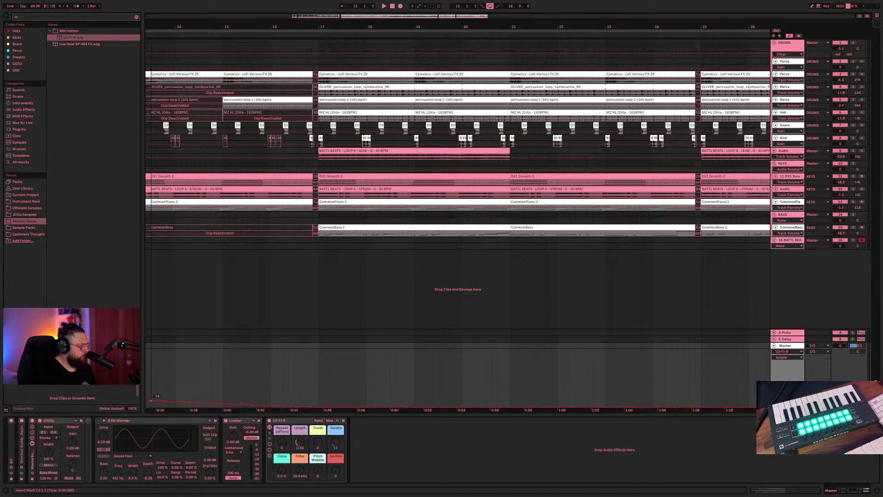
{"action": "left_click_drag", "start_coordinate": [152, 400], "coordinate": [167, 382]}
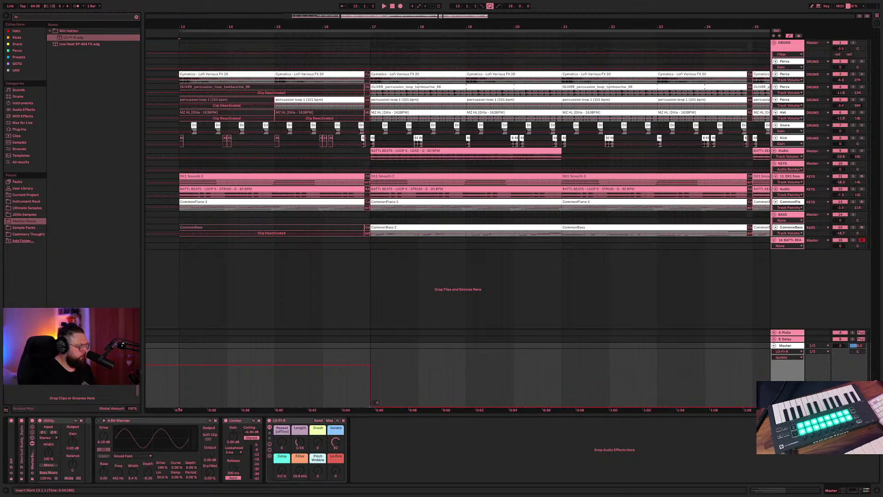
- Play the beat from 13.1.1 to hear the Isolate automation into bar 17, hide the automation lanes, and restart playback
{"action": "key", "text": "space"}
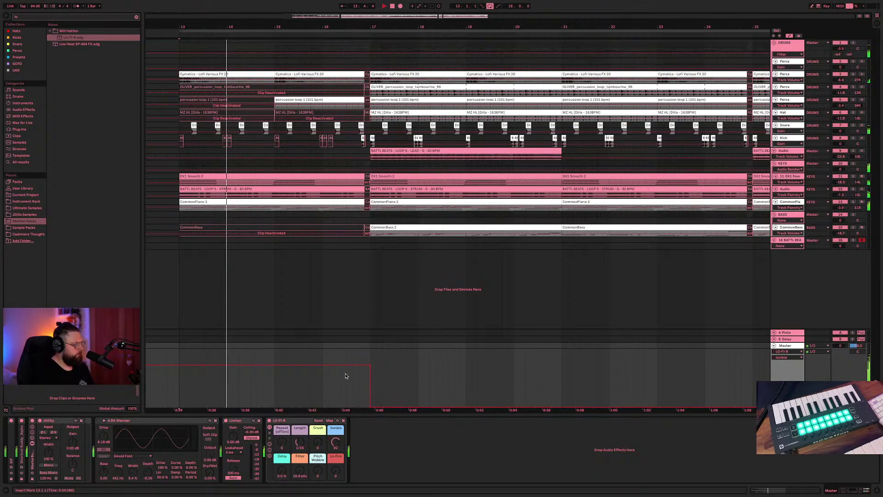
{"action": "key", "text": "a"}
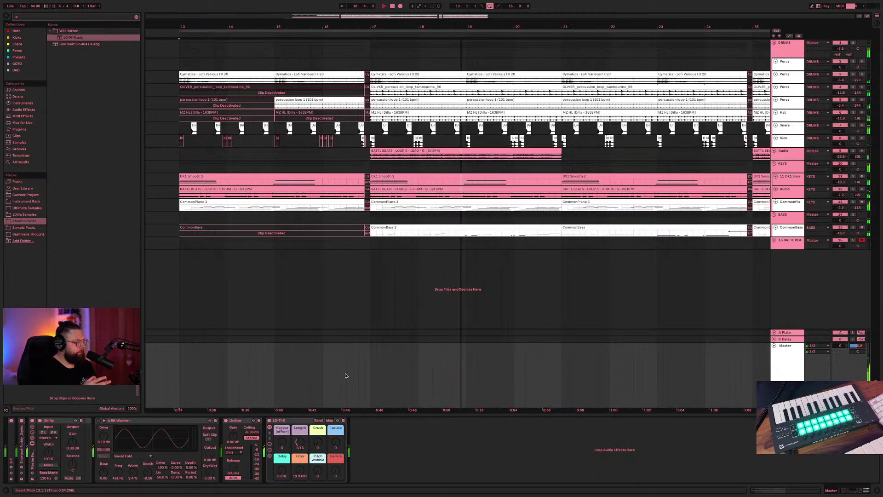
{"action": "key", "text": "space"}
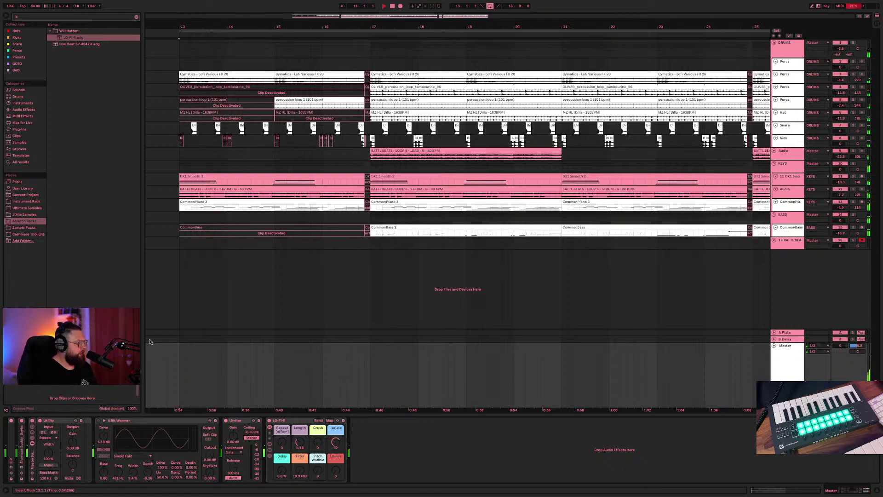
{"action": "key", "text": "space"}
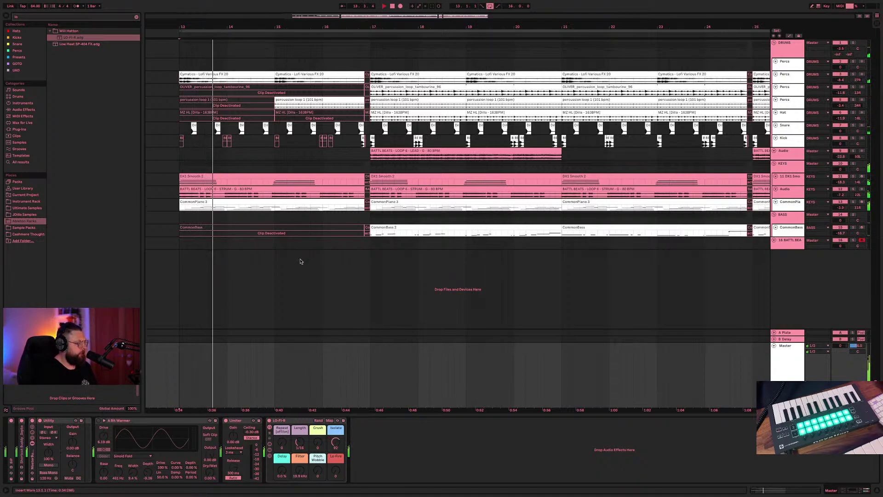
- Try the Crush, Filter, Pitch Wobble, Repeat and Length macros of the LO-FI-R rack during playback, leaving Length at 1/64
{"action": "mouse_move", "coordinate": [317, 442]}
{"action": "left_mouse_down"}
{"action": "mouse_move", "coordinate": [318, 414]}
{"action": "mouse_move", "coordinate": [317, 442]}
{"action": "left_mouse_up"}
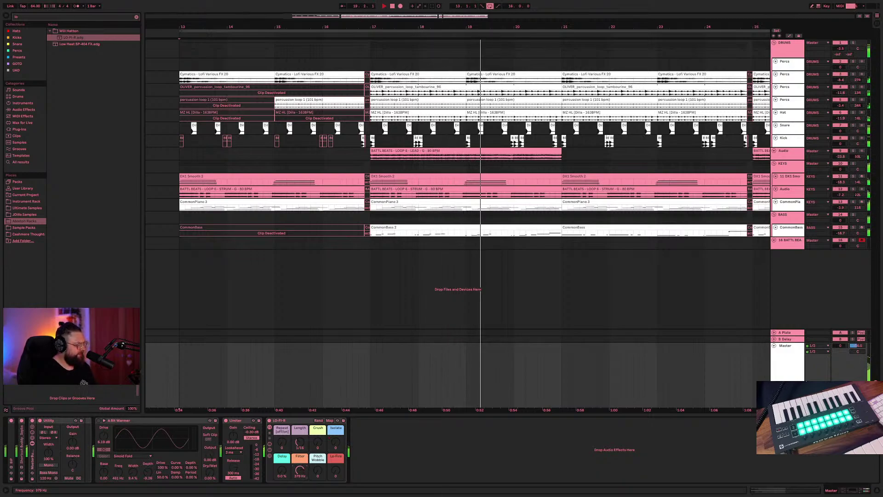
{"action": "left_click_drag", "start_coordinate": [300, 470], "coordinate": [300, 437]}
{"action": "left_click_drag", "start_coordinate": [318, 470], "coordinate": [318, 409]}
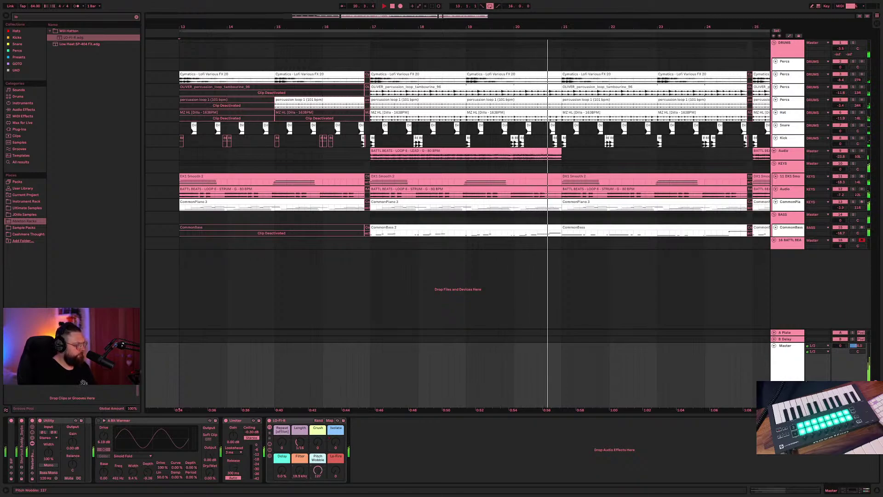
{"action": "left_click_drag", "start_coordinate": [317, 471], "coordinate": [318, 496]}
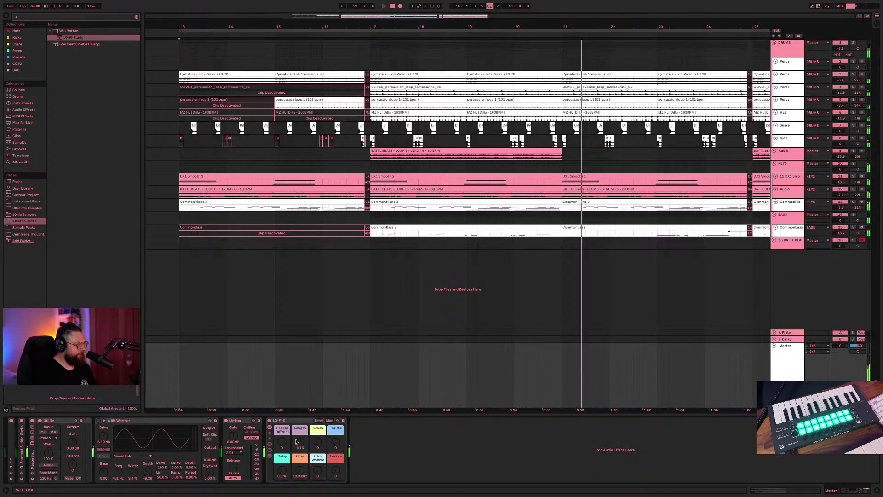
{"action": "left_click_drag", "start_coordinate": [282, 442], "coordinate": [298, 435]}
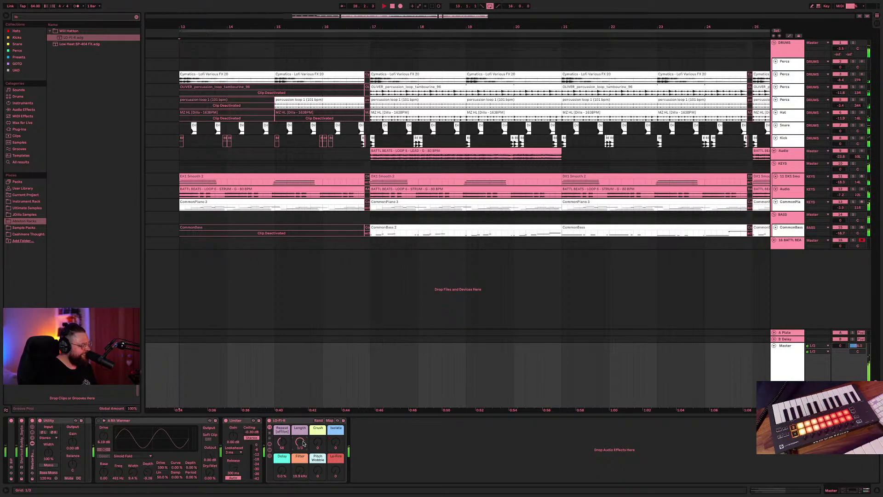
{"action": "left_click_drag", "start_coordinate": [296, 449], "coordinate": [296, 460]}
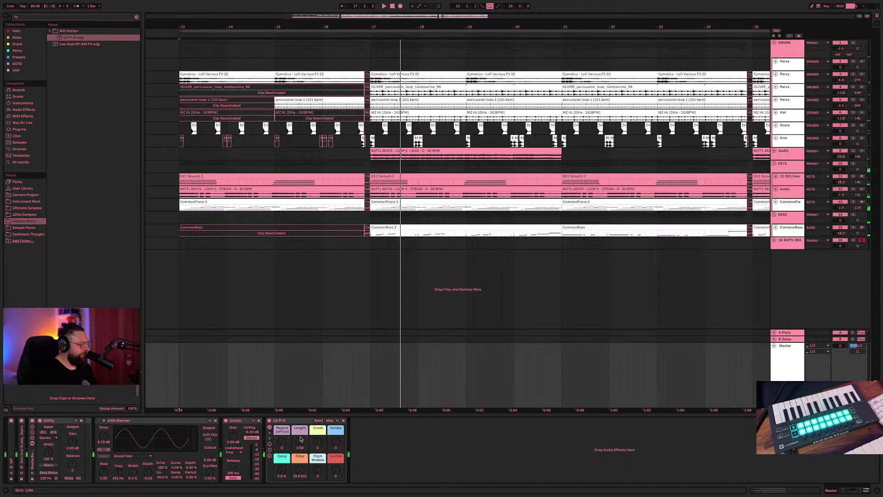
{"action": "left_click", "coordinate": [305, 422]}
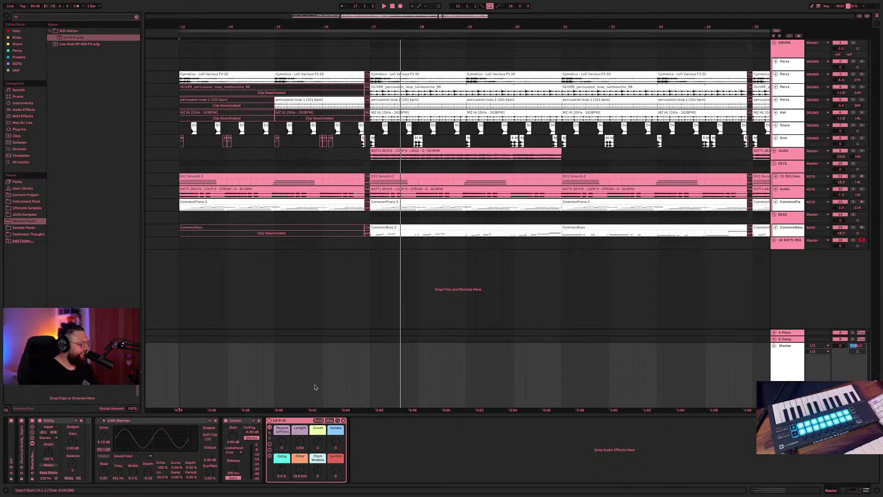
- Play the beat from bar 13 and check the sliced lead loop sampler on the 16 BATTL BEATS track
{"action": "left_click", "coordinate": [258, 73]}
{"action": "key", "text": "space"}
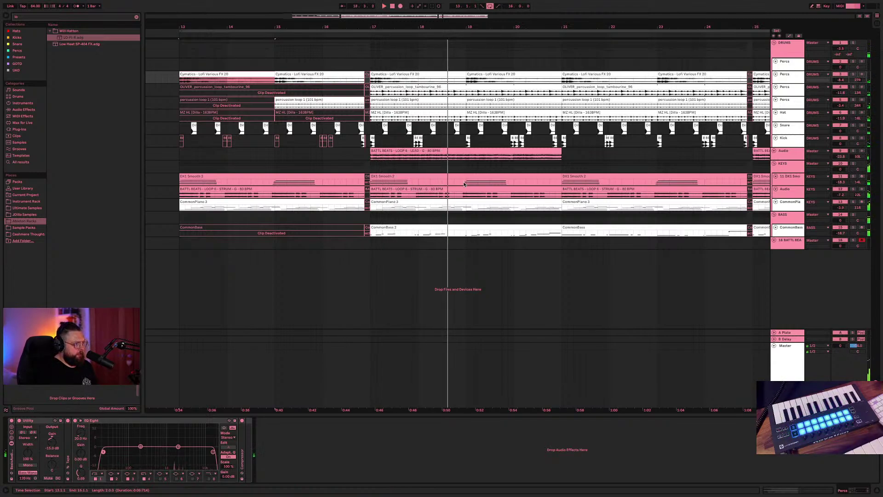
{"action": "key", "text": "space"}
{"action": "left_click", "coordinate": [386, 229]}
{"action": "left_click", "coordinate": [821, 240]}
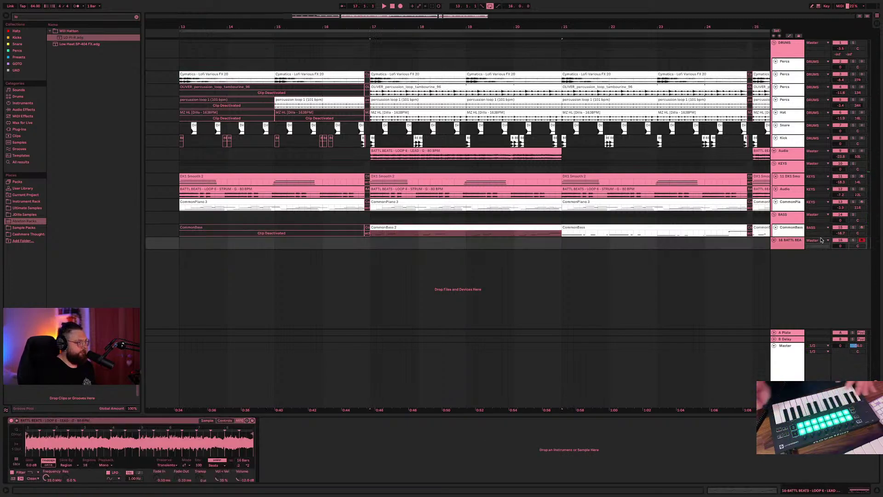
{"action": "left_click", "coordinate": [380, 187]}
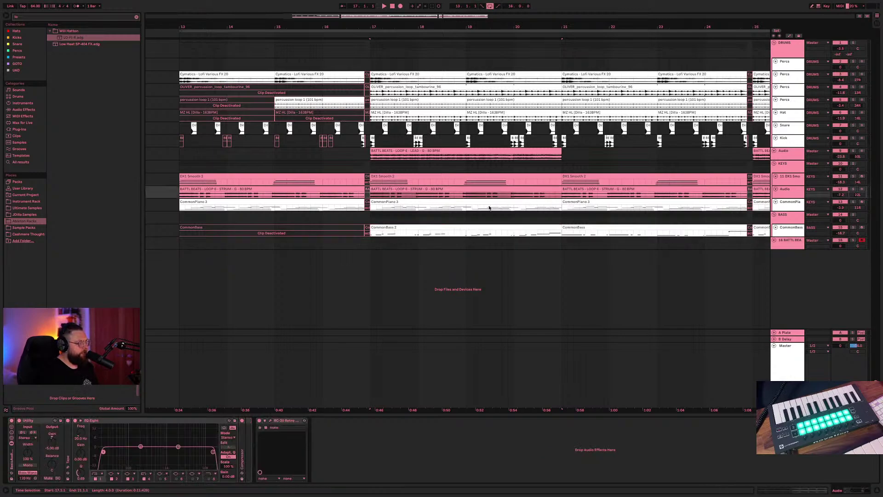
{"action": "left_click", "coordinate": [788, 238]}
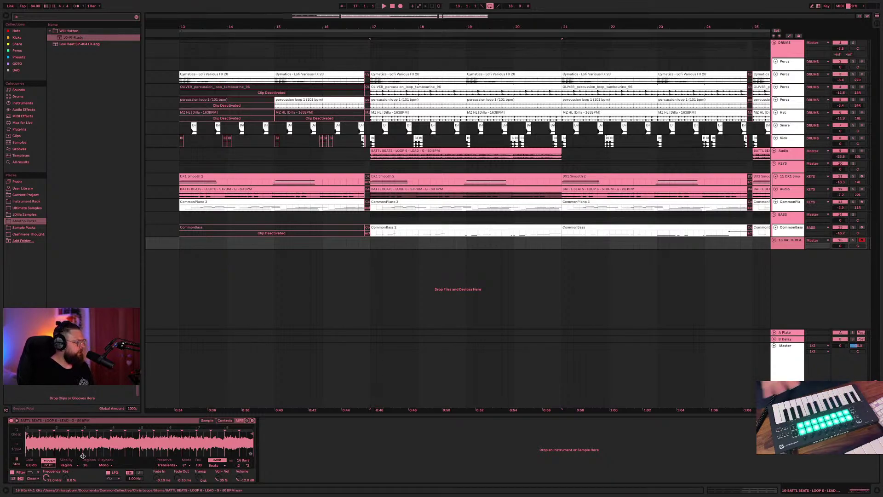
{"action": "left_click", "coordinate": [860, 240]}
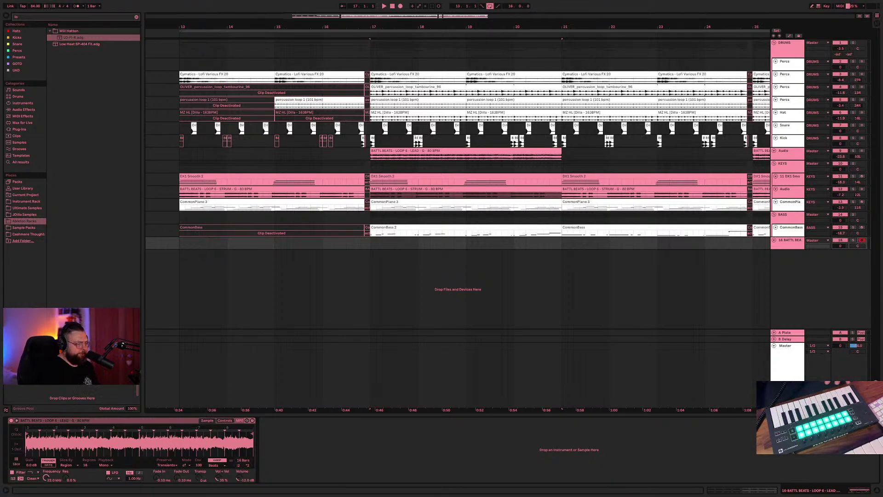
- Play the arrangement briefly from bar 15 and select the 16 BATTL BEATS sampler track
{"action": "left_click", "coordinate": [454, 73]}
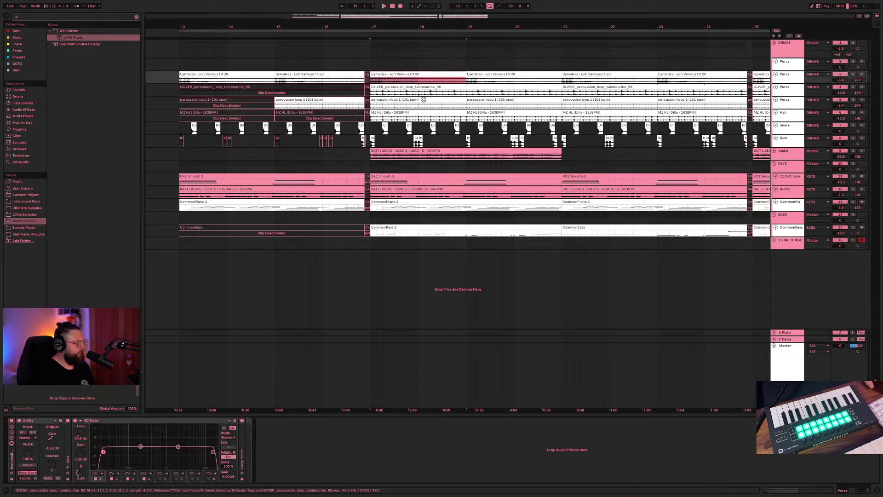
{"action": "left_click", "coordinate": [322, 73]}
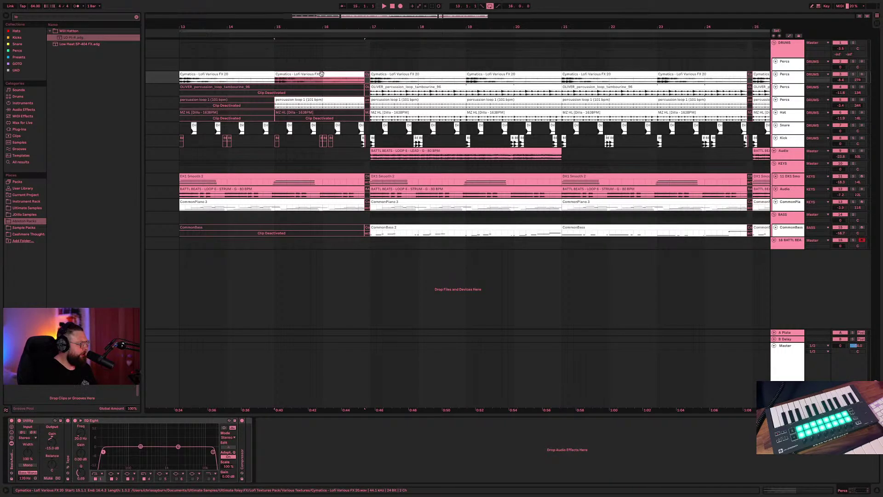
{"action": "key", "text": "space"}
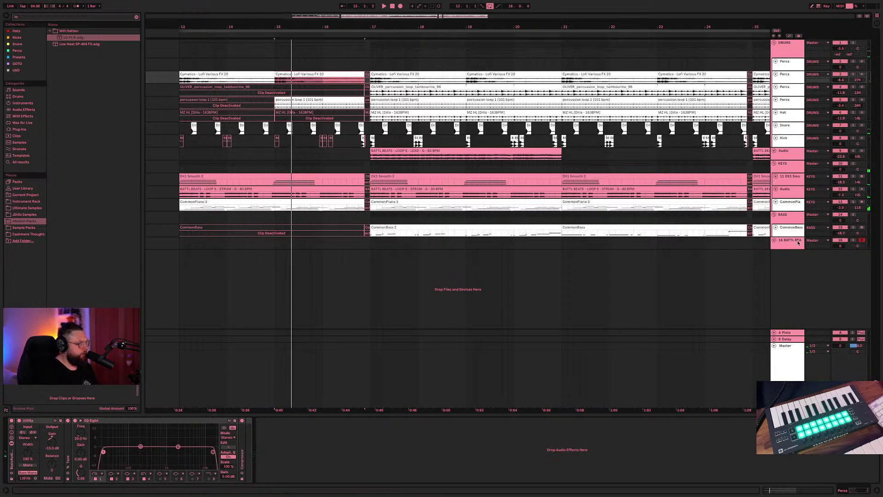
{"action": "left_click", "coordinate": [672, 240]}
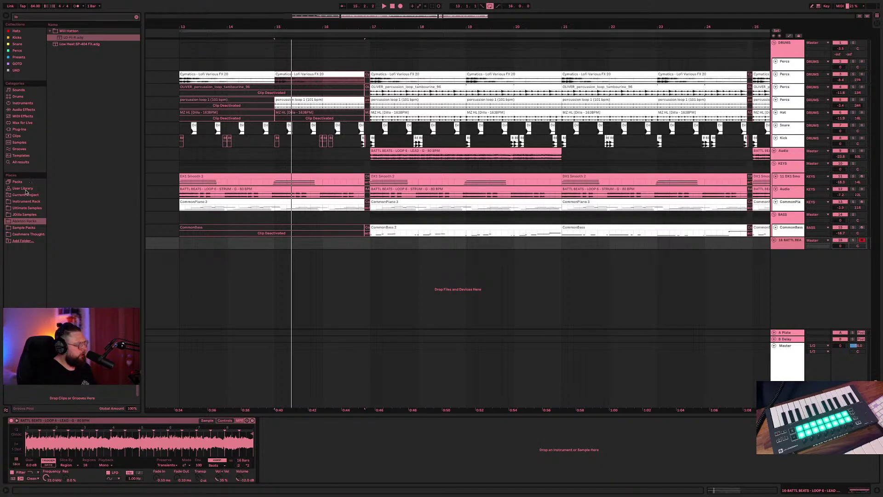
- Clear the browser search and look through the racks in the Ableton Racks subfolder that holds LO-FI-R
{"action": "left_click", "coordinate": [51, 32]}
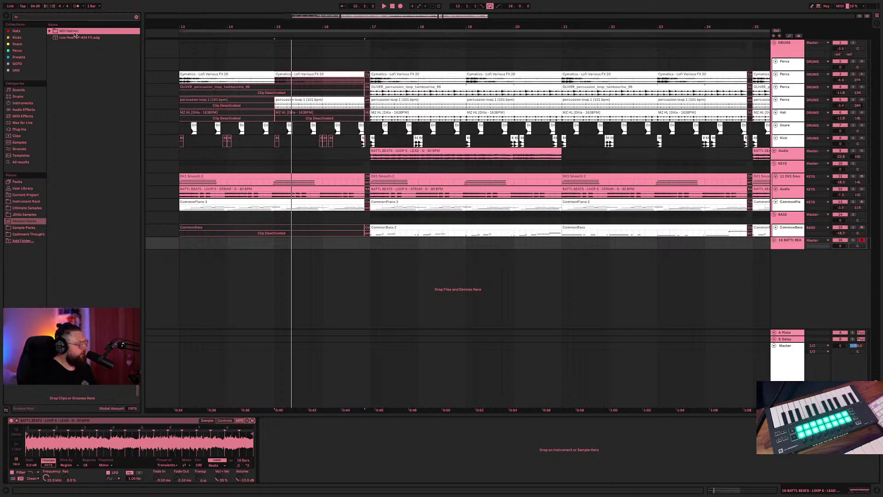
{"action": "left_click", "coordinate": [137, 17]}
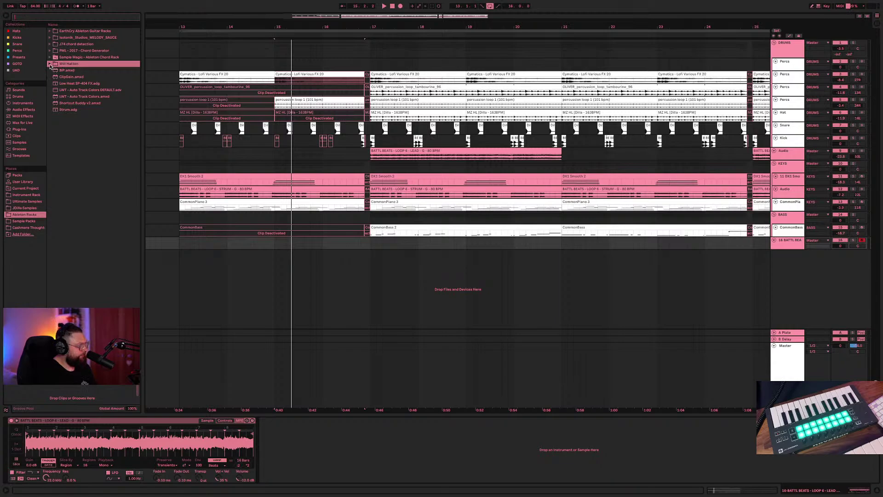
{"action": "left_click", "coordinate": [50, 64]}
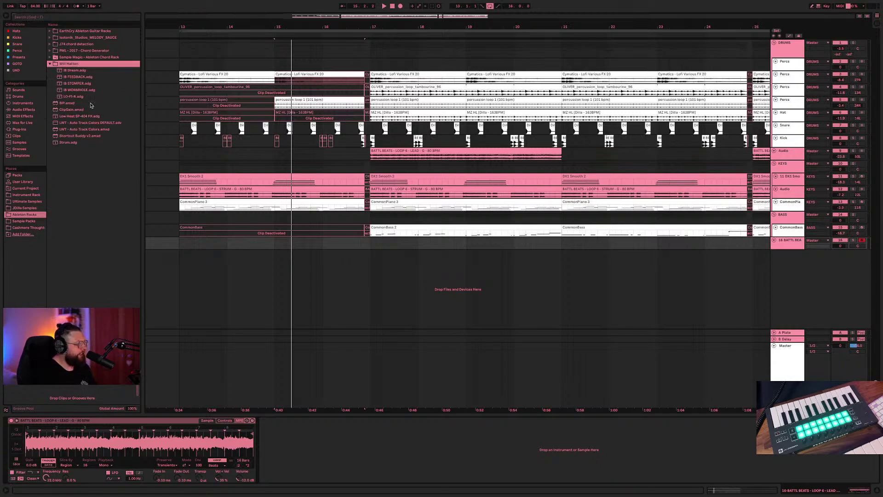
{"action": "left_click", "coordinate": [76, 71]}
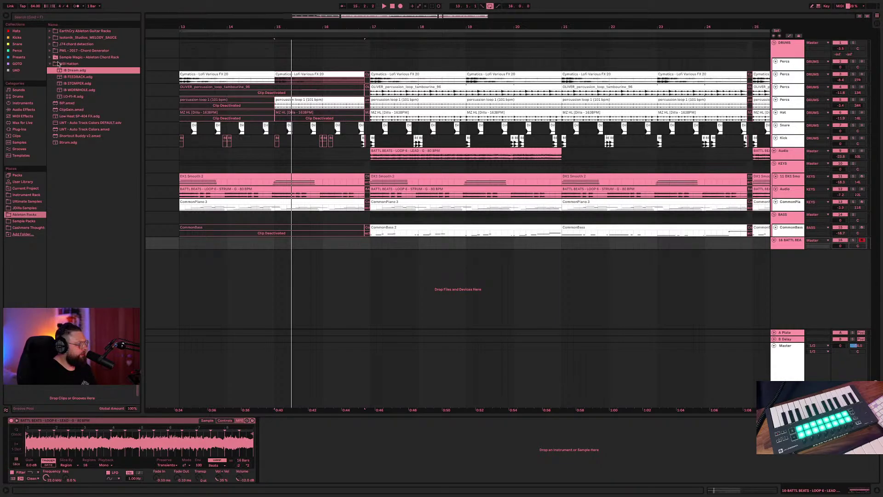
{"action": "left_click", "coordinate": [49, 64]}
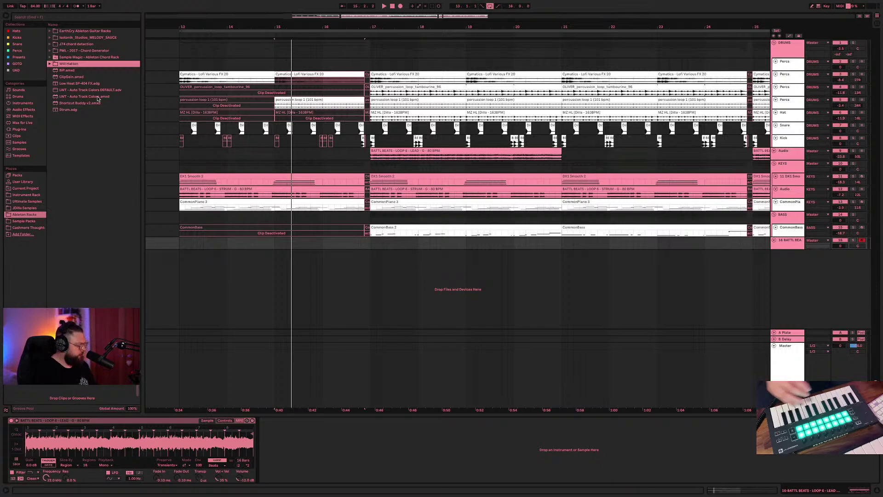
- Review the control surface options in the MIDI preferences, choosing Launchkey MK2 for the second slot
{"action": "key", "text": "super+comma"}
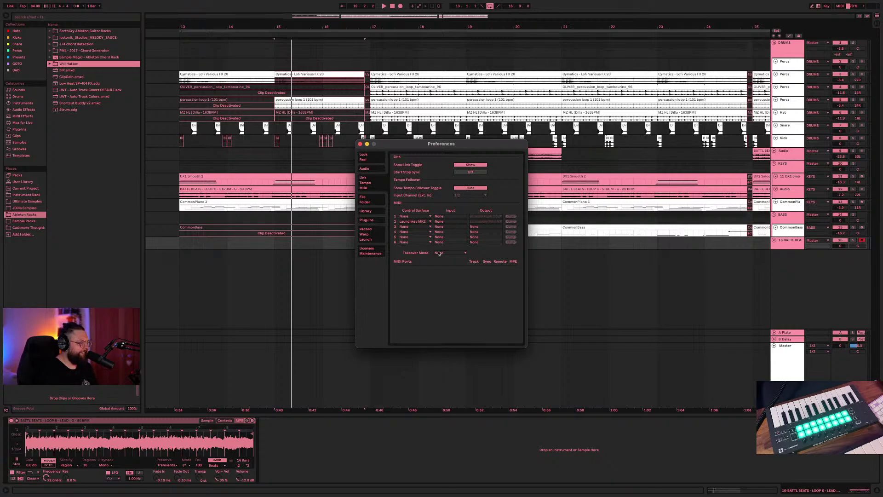
{"action": "left_click", "coordinate": [411, 222]}
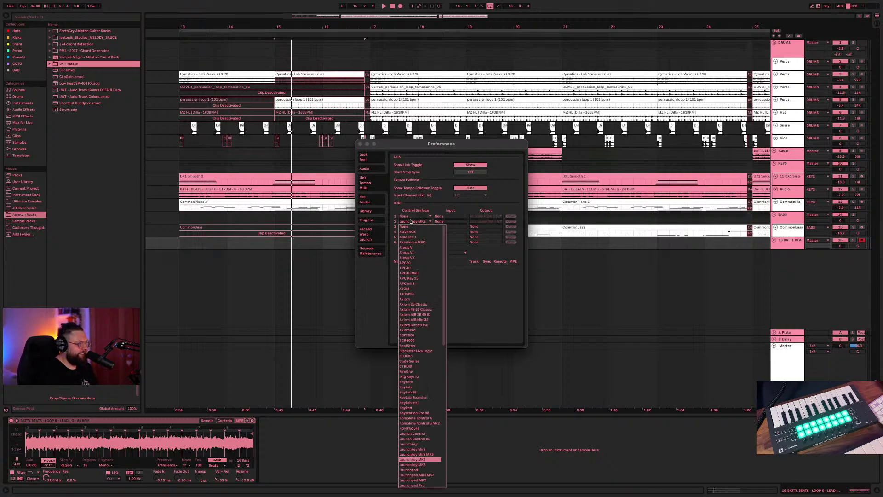
{"action": "left_click", "coordinate": [411, 459]}
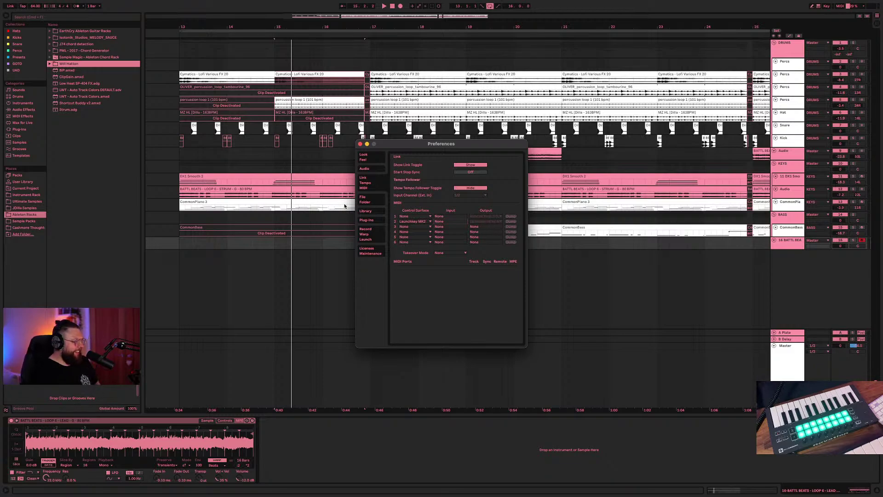
{"action": "left_click", "coordinate": [360, 144]}
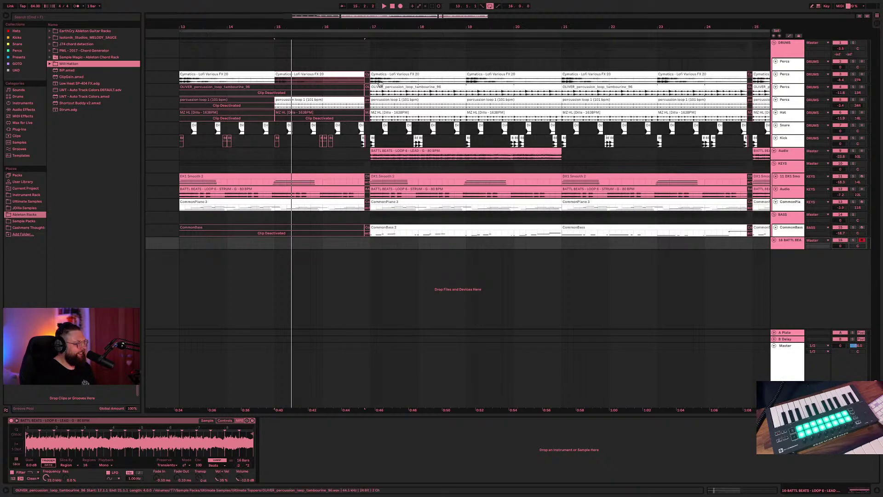
- Play the beat from bar 17 and arm the CommonPiano track for recording
{"action": "left_click", "coordinate": [383, 74]}
{"action": "key", "text": "space"}
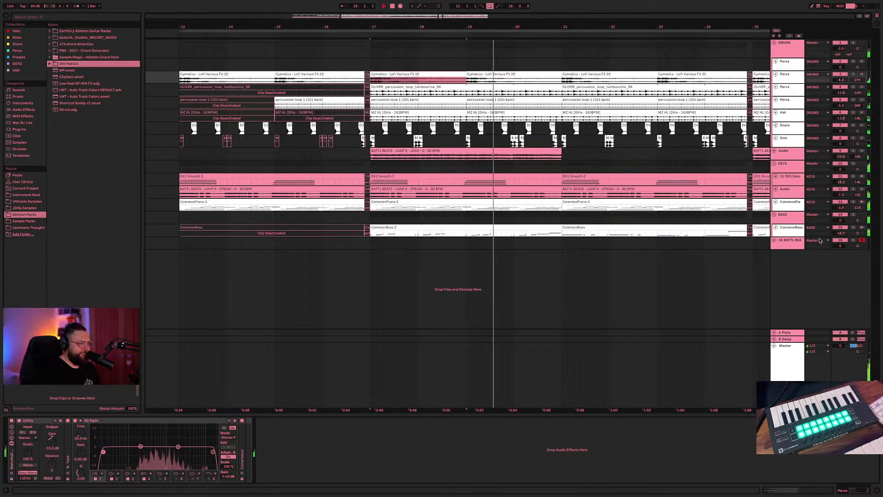
{"action": "left_click", "coordinate": [864, 203]}
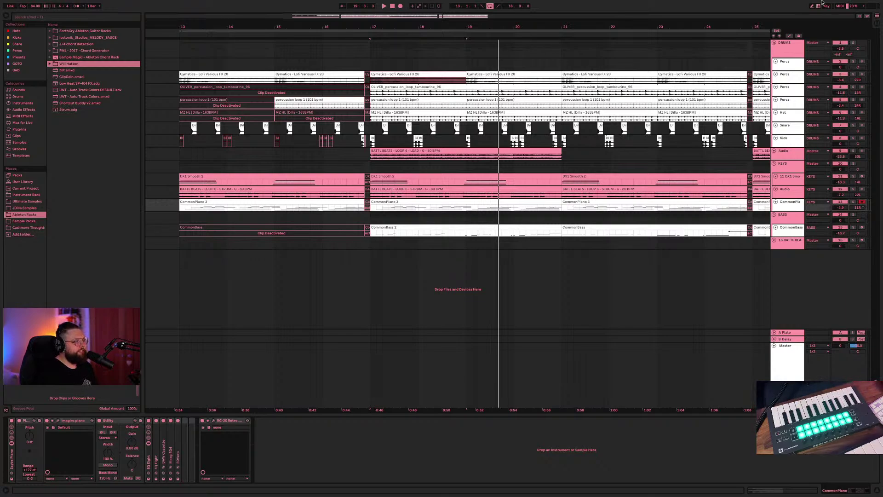
{"action": "mouse_move", "coordinate": [783, 3]}
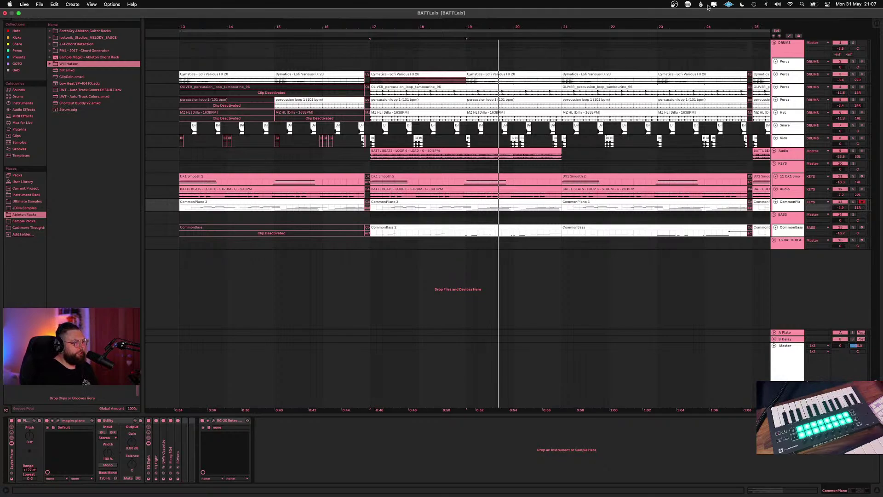
{"action": "left_click", "coordinate": [631, 286]}
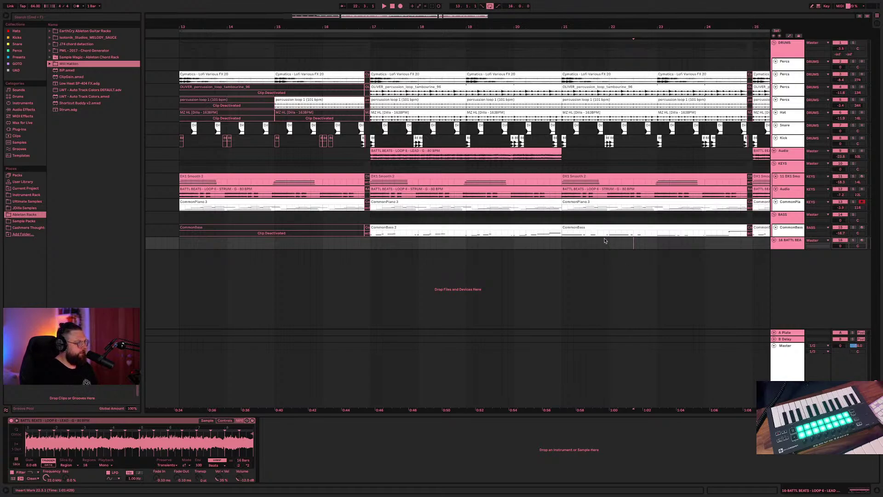
- Play the beat from bar 22, place the start point back at bar 17, and show the DRUMS group's effect chain
{"action": "left_click", "coordinate": [784, 53]}
{"action": "key", "text": "space"}
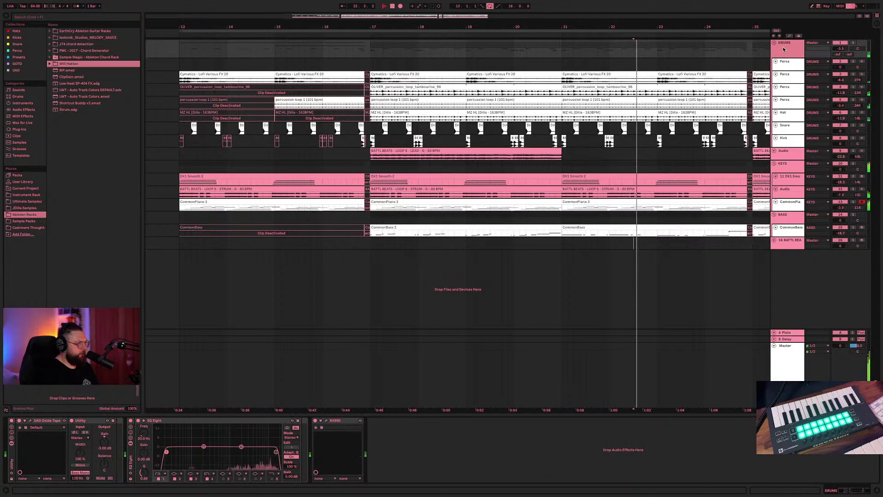
{"action": "left_click", "coordinate": [389, 79]}
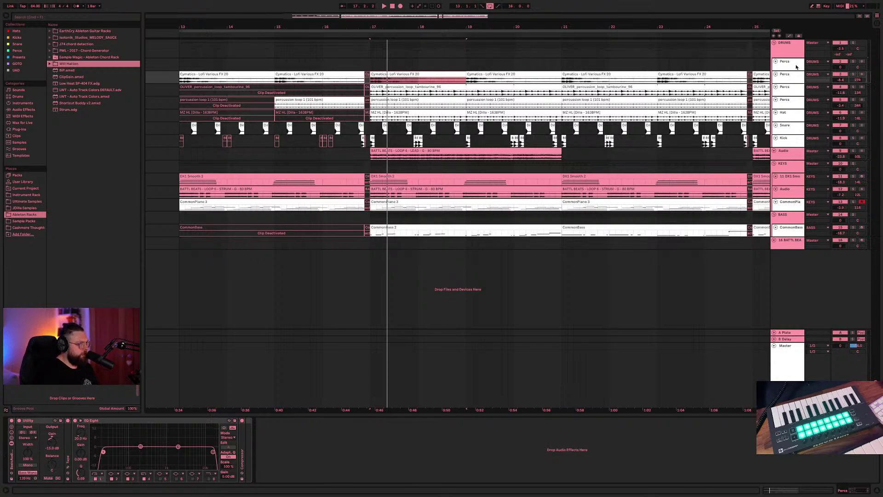
{"action": "left_click", "coordinate": [788, 56]}
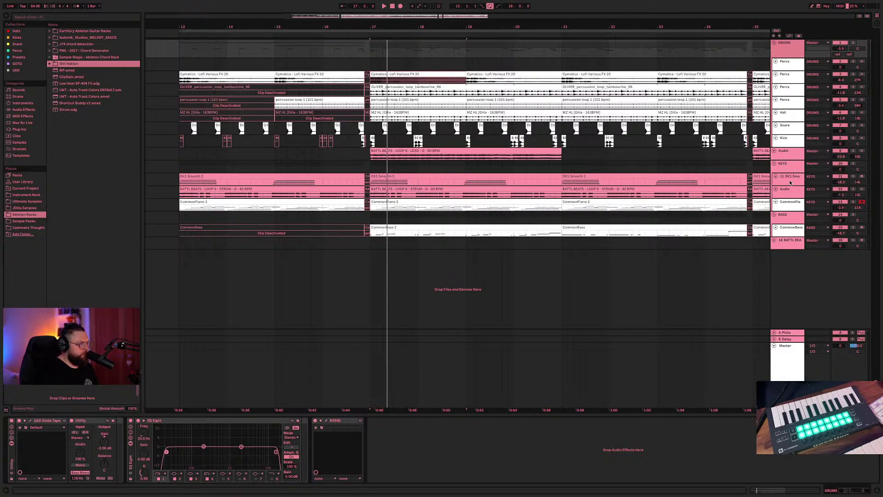
- Solo the lead loop's Audio track and raise its volume to about -12 dB during playback, also soloing the strum loop track
{"action": "left_click", "coordinate": [793, 156]}
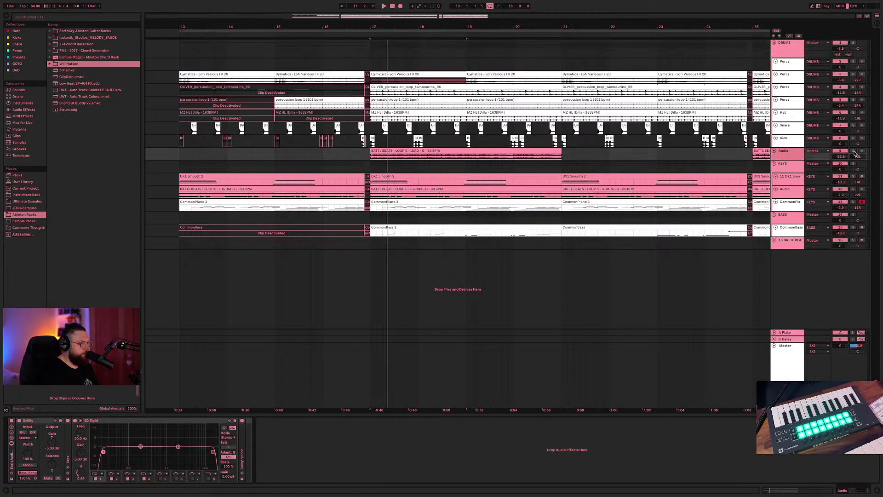
{"action": "left_click", "coordinate": [854, 151]}
{"action": "key", "text": "space"}
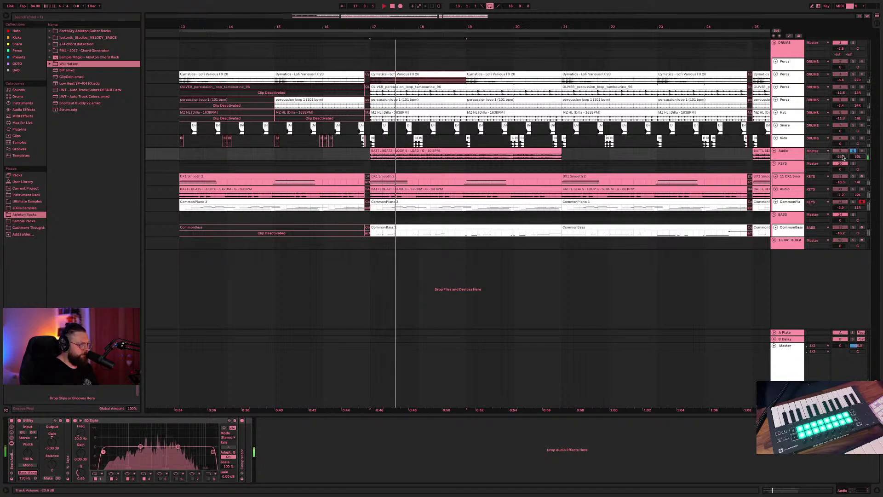
{"action": "left_click_drag", "start_coordinate": [843, 157], "coordinate": [844, 136]}
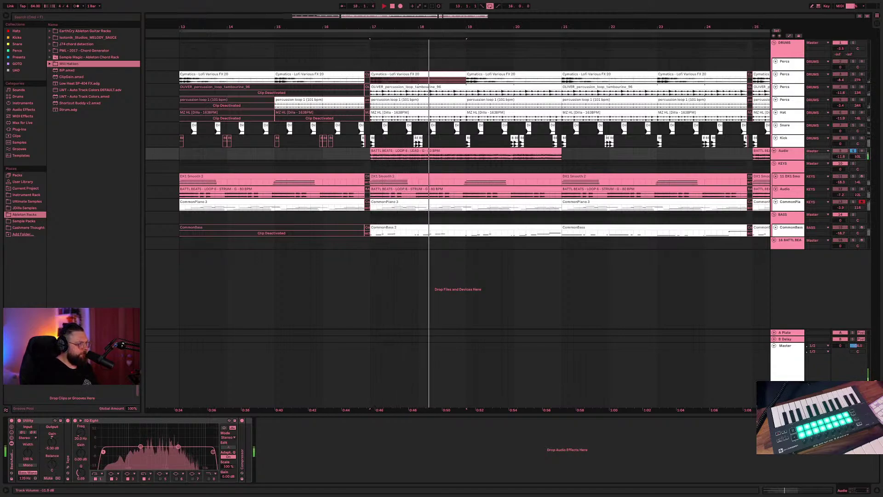
{"action": "left_click", "coordinate": [854, 190]}
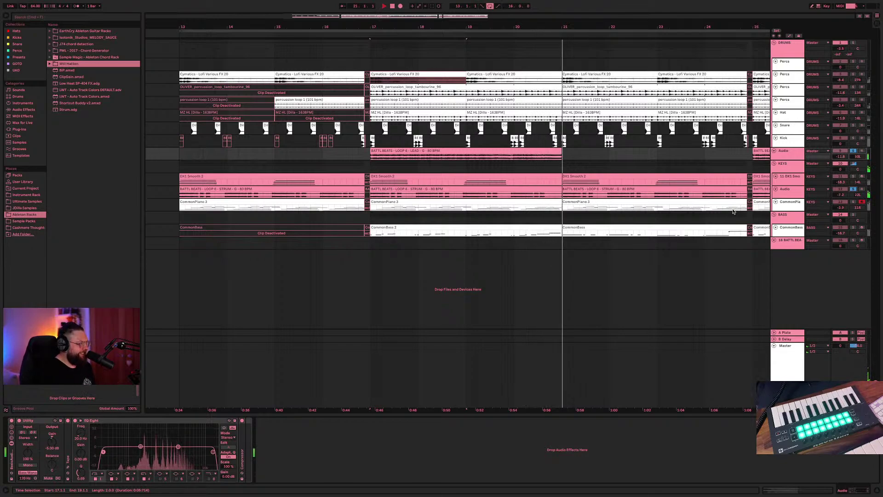
- Unsolo the lead loop and strum loop tracks and play the full beat from bar 17
{"action": "left_click", "coordinate": [445, 155]}
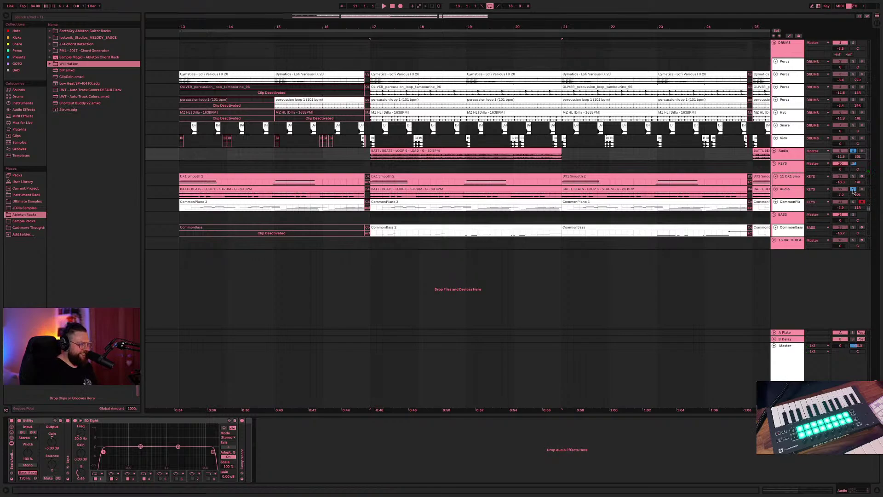
{"action": "key", "text": "space"}
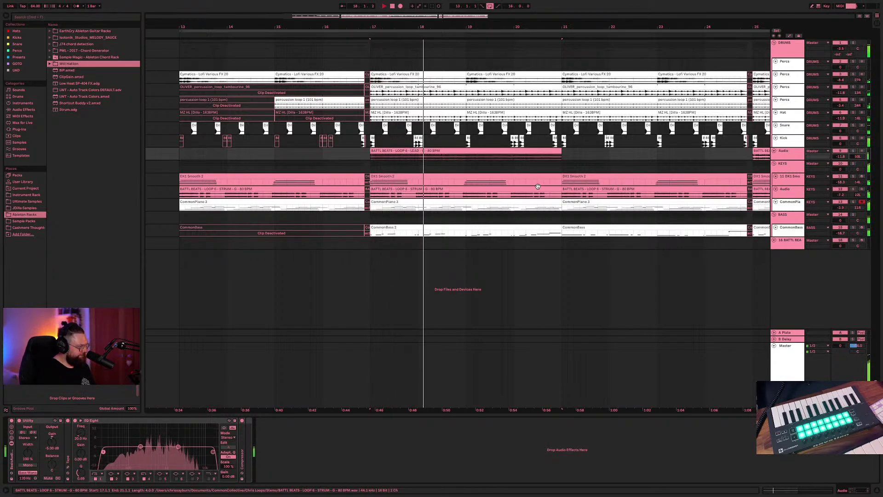
- Reactivate the CommonBass clip at bar 13 and play the arrangement from there
{"action": "left_click", "coordinate": [287, 227]}
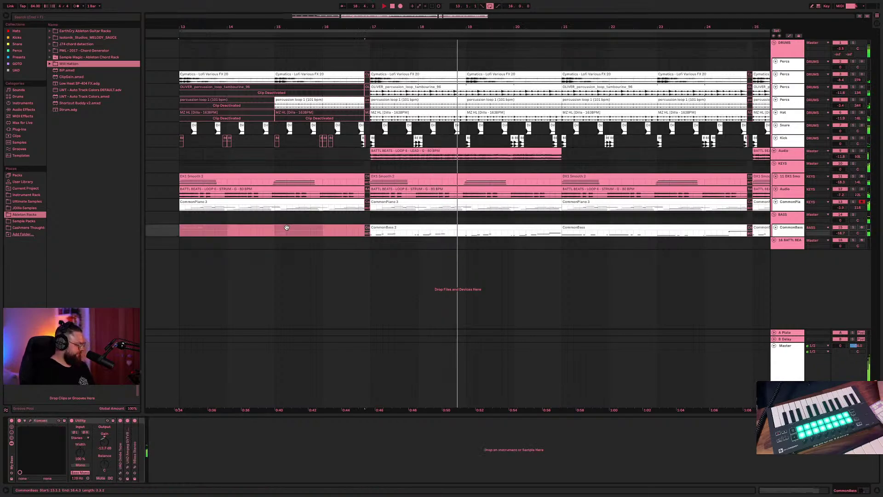
{"action": "scroll", "coordinate": [331, 231], "scroll_direction": "left", "scroll_amount": 5}
{"action": "key", "text": "space"}
{"action": "key", "text": "space"}
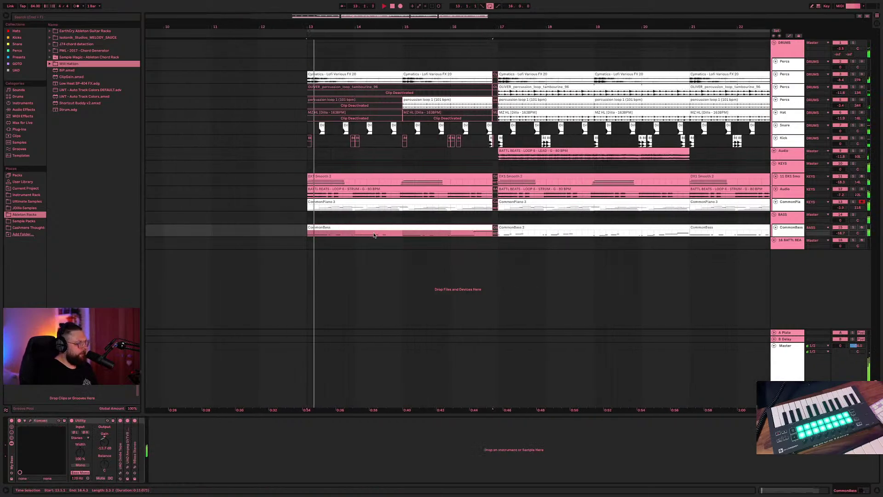
{"action": "scroll", "coordinate": [536, 252], "scroll_direction": "left", "scroll_amount": 2}
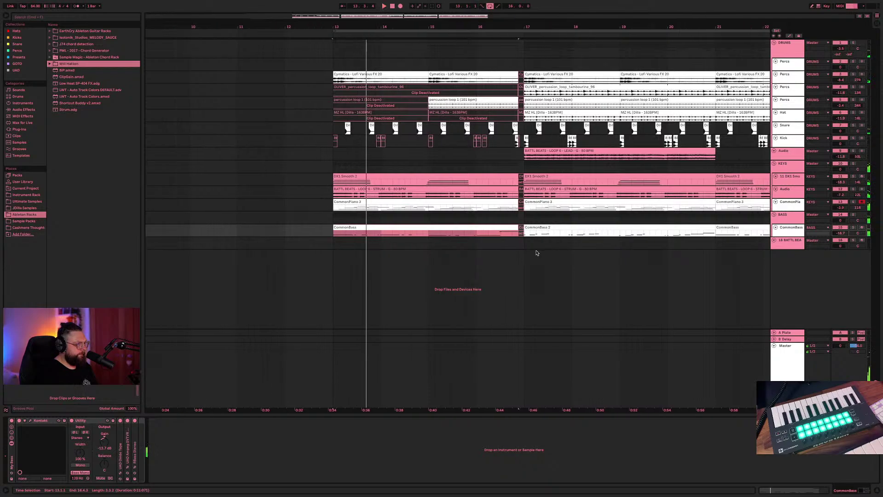
{"action": "scroll", "coordinate": [537, 252], "scroll_direction": "right", "scroll_amount": 15}
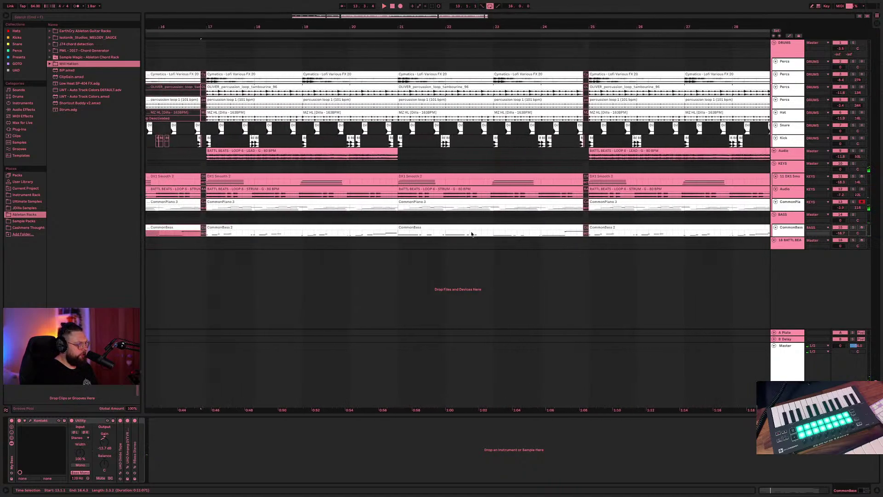
- Delete the CommonBass 2 clip at bar 17 and move the bar 13 CommonBass clip into its place
{"action": "left_click", "coordinate": [464, 226]}
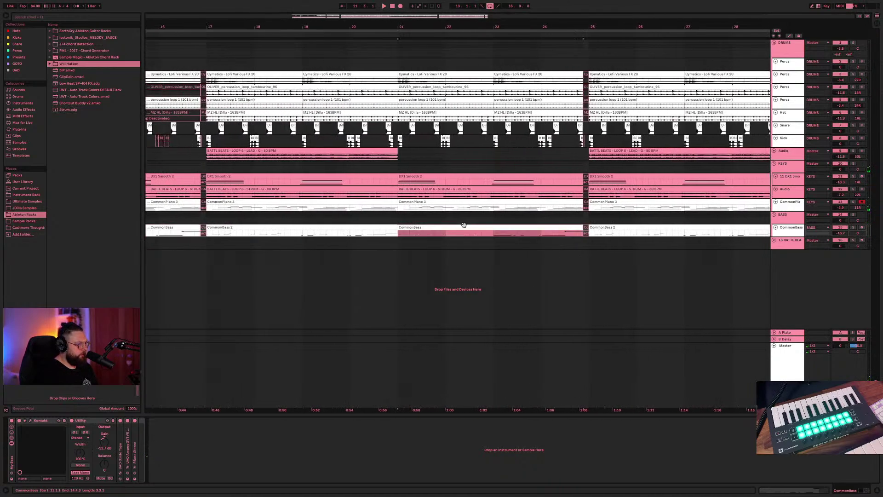
{"action": "left_click", "coordinate": [340, 234]}
{"action": "scroll", "coordinate": [204, 269], "scroll_direction": "left", "scroll_amount": 3}
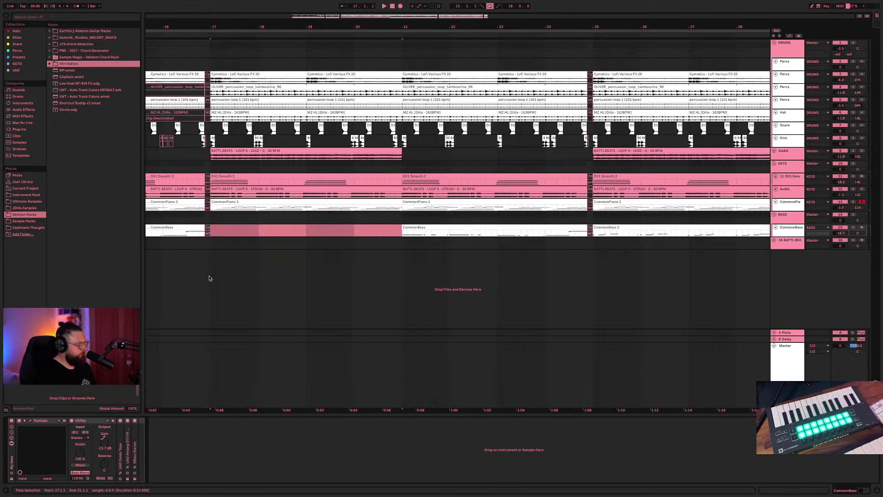
{"action": "left_click", "coordinate": [187, 225]}
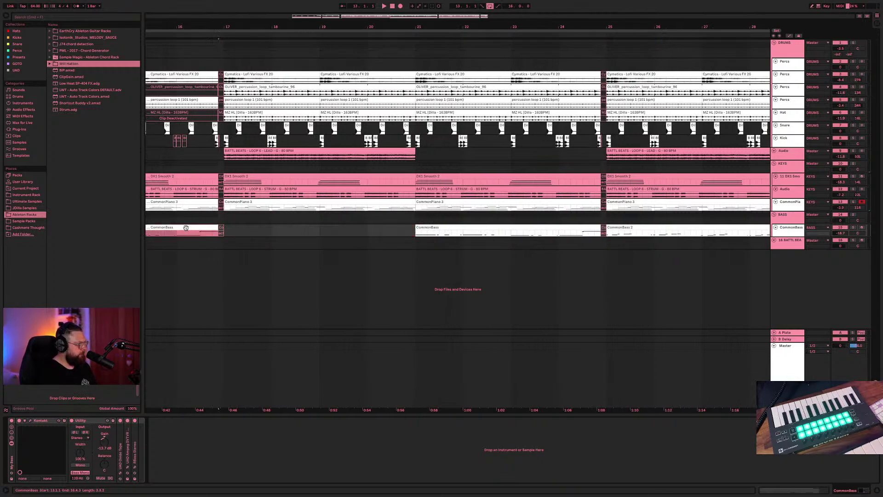
{"action": "left_click_drag", "start_coordinate": [186, 228], "coordinate": [377, 230]}
- Play the beat from bar 17 to bar 27 and look over the bass arrangement between bars 13 and 25
{"action": "key", "text": "space"}
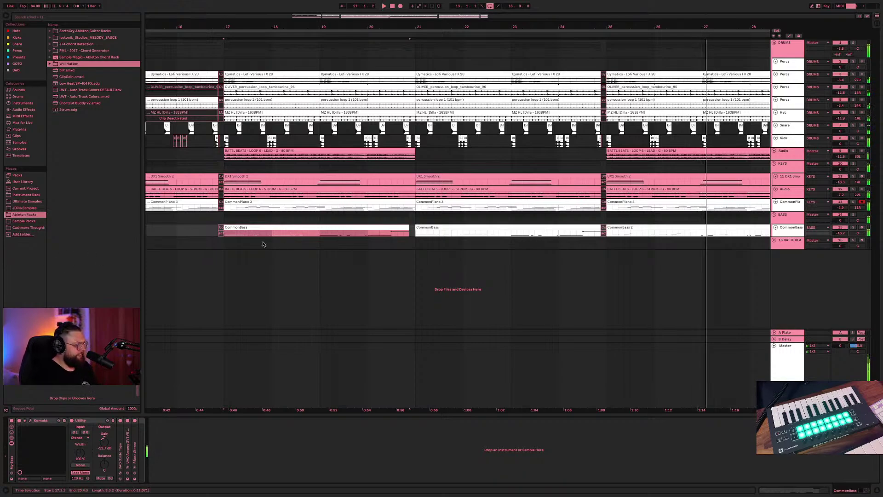
{"action": "scroll", "coordinate": [212, 203], "scroll_direction": "left", "scroll_amount": 5}
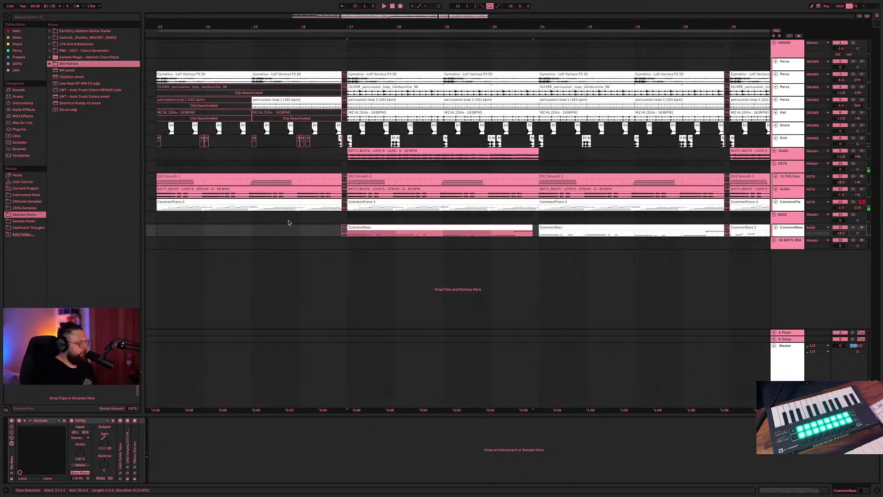
{"action": "scroll", "coordinate": [397, 255], "scroll_direction": "left", "scroll_amount": 1}
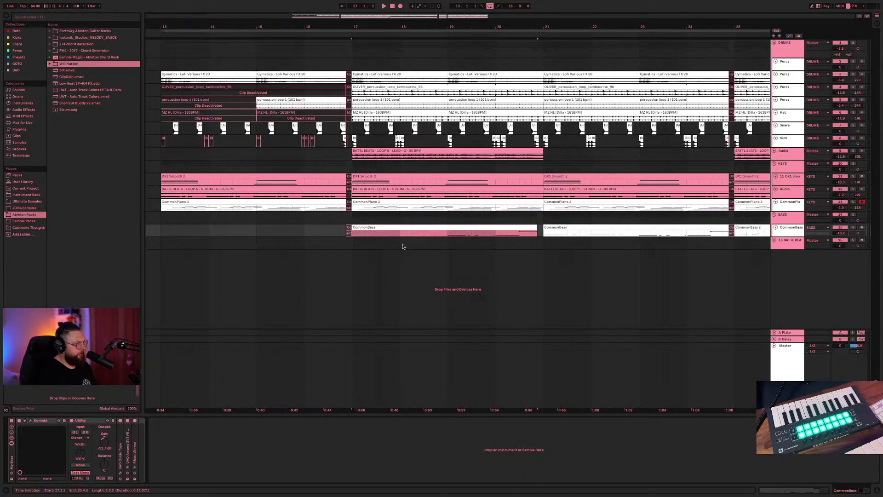
{"action": "scroll", "coordinate": [403, 244], "scroll_direction": "left", "scroll_amount": 4}
{"action": "scroll", "coordinate": [403, 244], "scroll_direction": "right", "scroll_amount": 6}
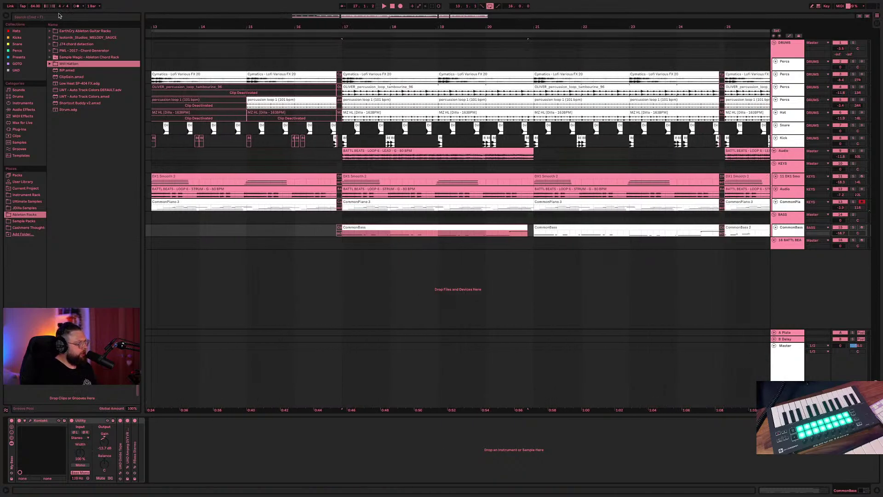
- Search all browser results for "water" and preview the Cymatics waterfall, waterfall stream and Waters kit samples
{"action": "left_click", "coordinate": [59, 16]}
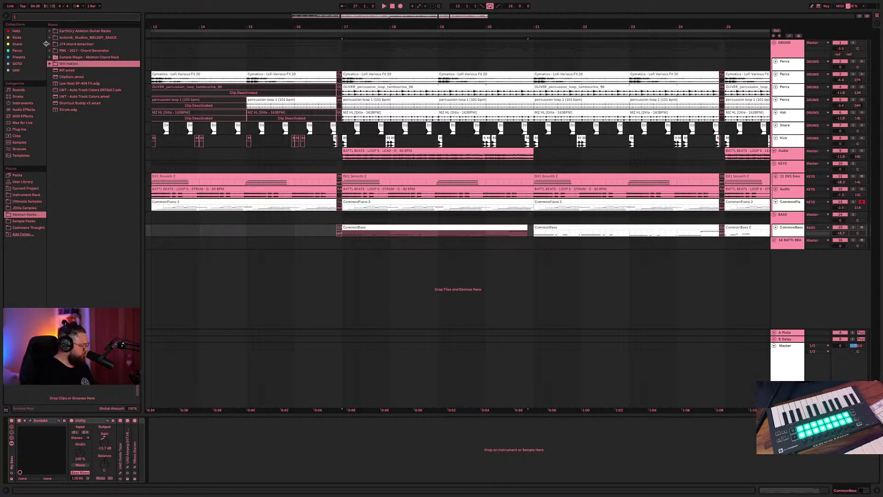
{"action": "type", "text": "water"}
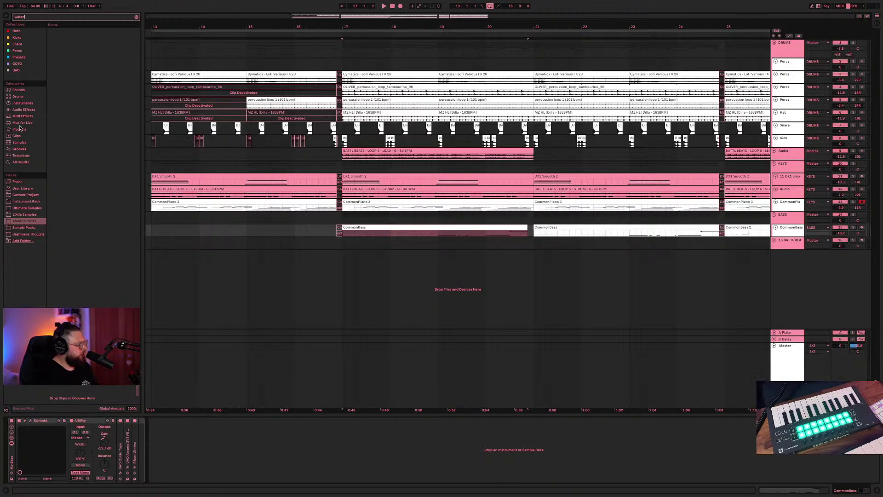
{"action": "left_click", "coordinate": [21, 163]}
{"action": "left_click", "coordinate": [86, 83]}
{"action": "left_click", "coordinate": [87, 70]}
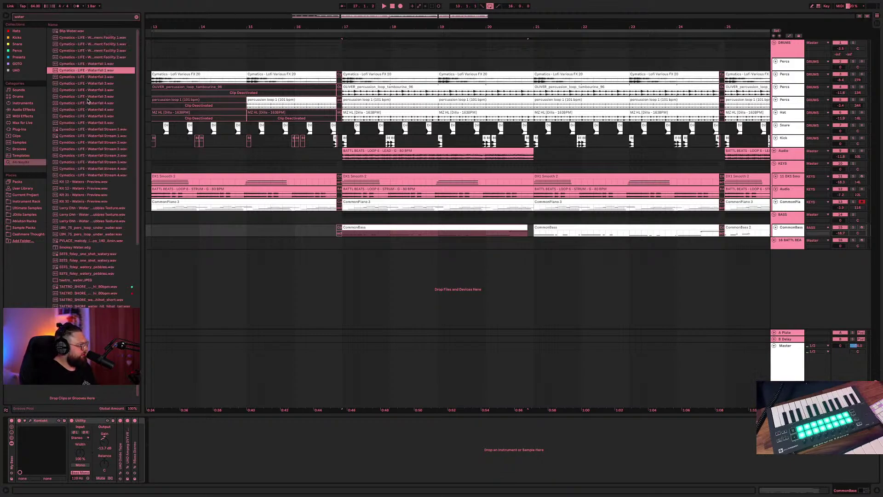
{"action": "left_click", "coordinate": [88, 96]}
{"action": "left_click", "coordinate": [93, 130]}
{"action": "left_click", "coordinate": [94, 148]}
{"action": "left_click", "coordinate": [100, 189]}
{"action": "scroll", "coordinate": [100, 195], "scroll_direction": "down", "scroll_amount": 1}
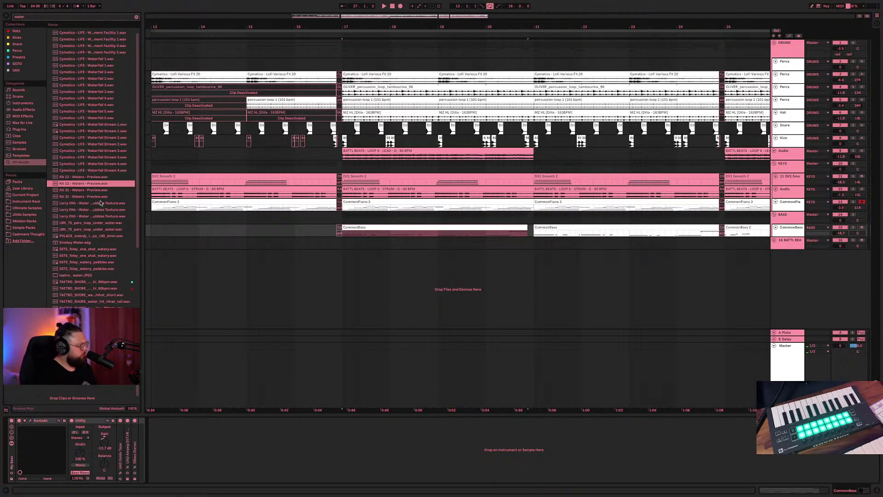
- Preview the water bubbles texture, the under_water percussion loop and the watery foley one-shot
{"action": "left_click", "coordinate": [97, 209]}
{"action": "scroll", "coordinate": [98, 210], "scroll_direction": "down", "scroll_amount": 1}
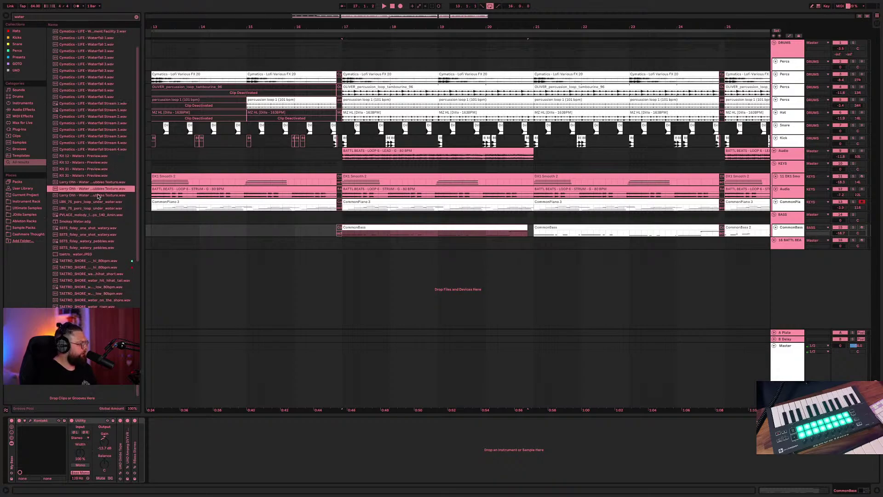
{"action": "left_click", "coordinate": [92, 204]}
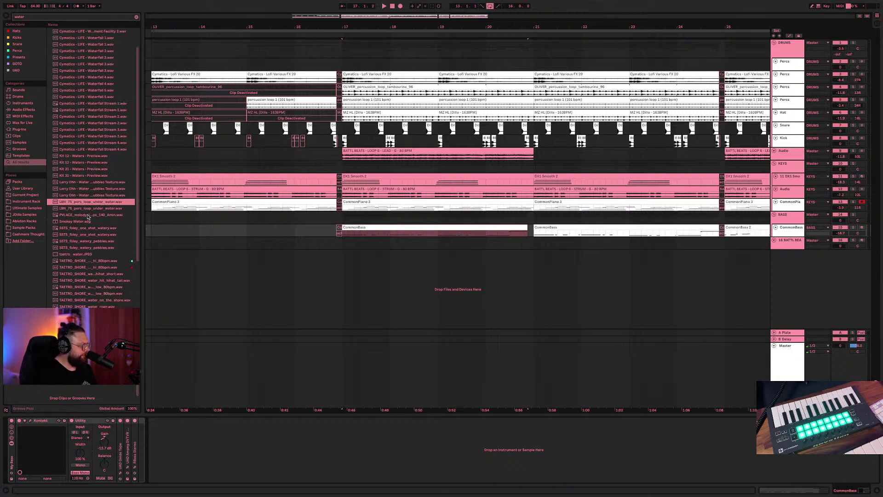
{"action": "scroll", "coordinate": [88, 220], "scroll_direction": "down", "scroll_amount": 1}
{"action": "left_click", "coordinate": [91, 225]}
{"action": "scroll", "coordinate": [91, 228], "scroll_direction": "down", "scroll_amount": 1}
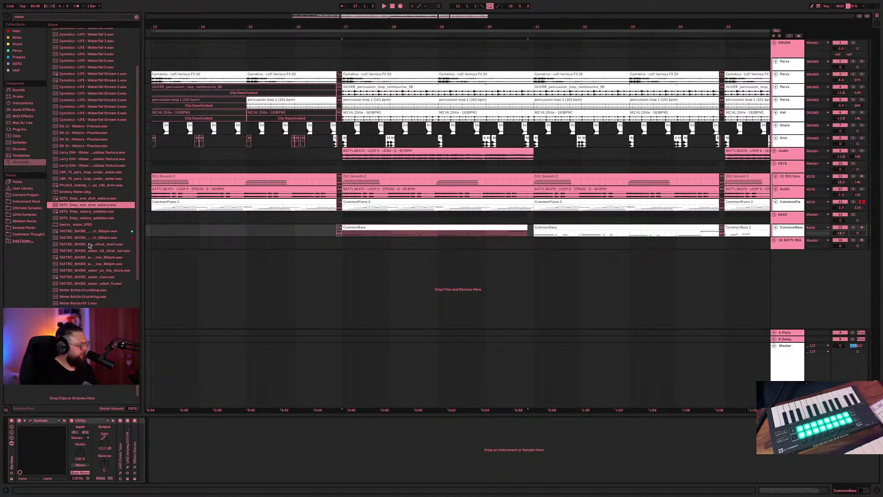
- Preview the TAETRO_SHORE water samples, ending on TAETRO_SHORE_water_riser.wav
{"action": "left_click", "coordinate": [91, 245]}
{"action": "left_click", "coordinate": [92, 238]}
{"action": "left_click", "coordinate": [91, 265]}
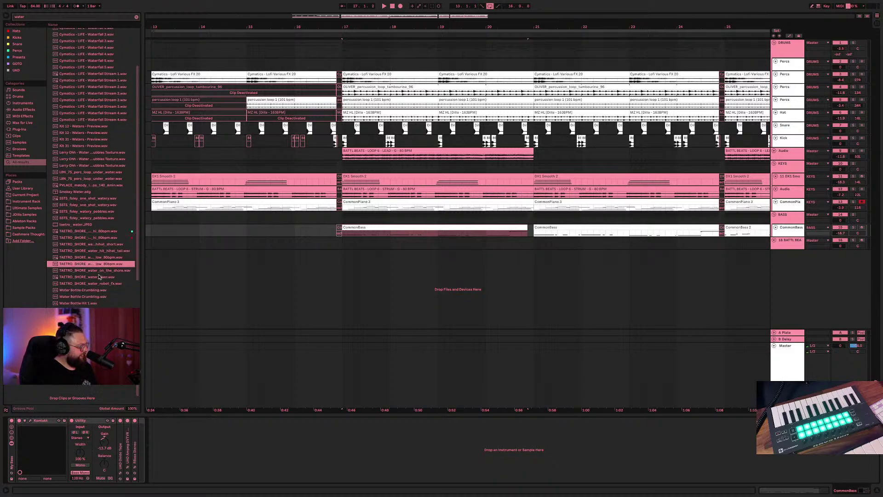
{"action": "scroll", "coordinate": [91, 266], "scroll_direction": "down", "scroll_amount": 1}
{"action": "left_click", "coordinate": [90, 263]}
{"action": "left_click", "coordinate": [87, 269]}
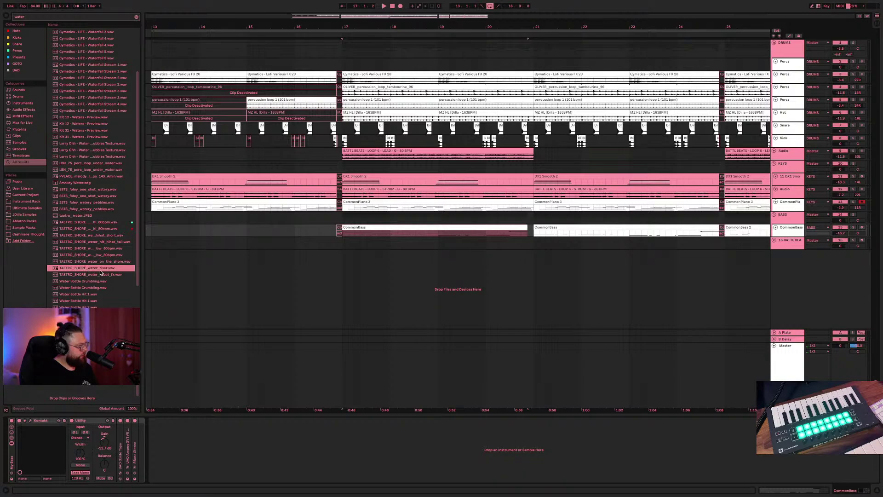
{"action": "right_click", "coordinate": [100, 271]}
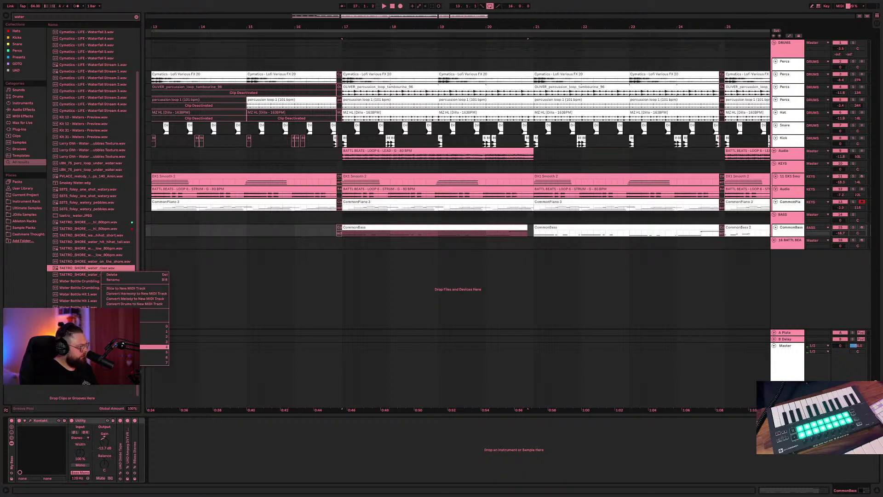
{"action": "key", "text": "Escape"}
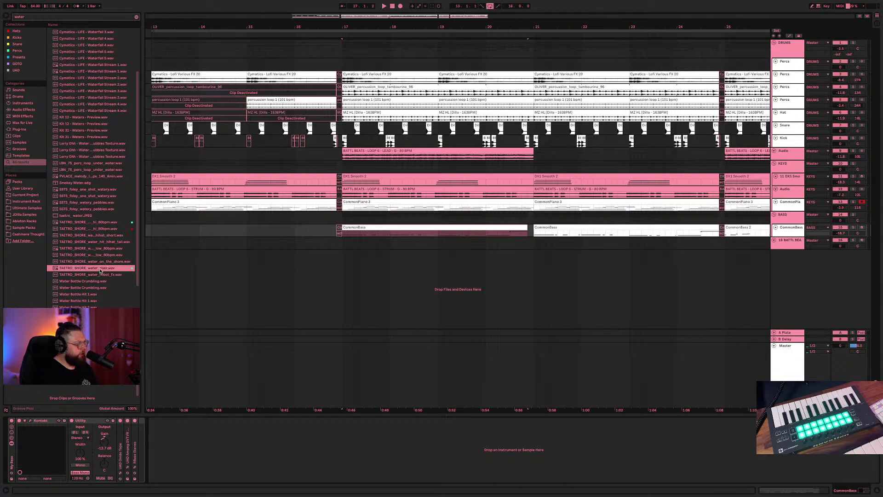
- Place TAETRO_SHORE_water_riser.wav on a new audio track at bar 16, play it, and copy the clip to bar 20
{"action": "left_click_drag", "start_coordinate": [101, 271], "coordinate": [381, 263]}
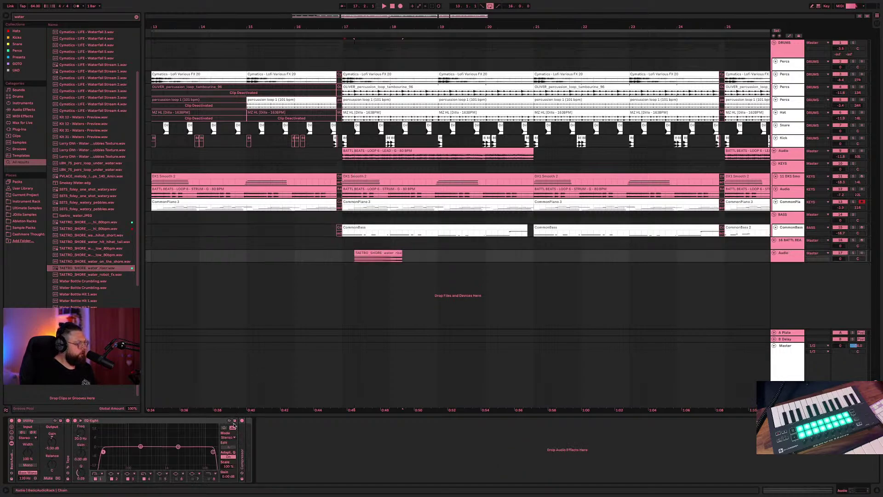
{"action": "double_click", "coordinate": [383, 251]}
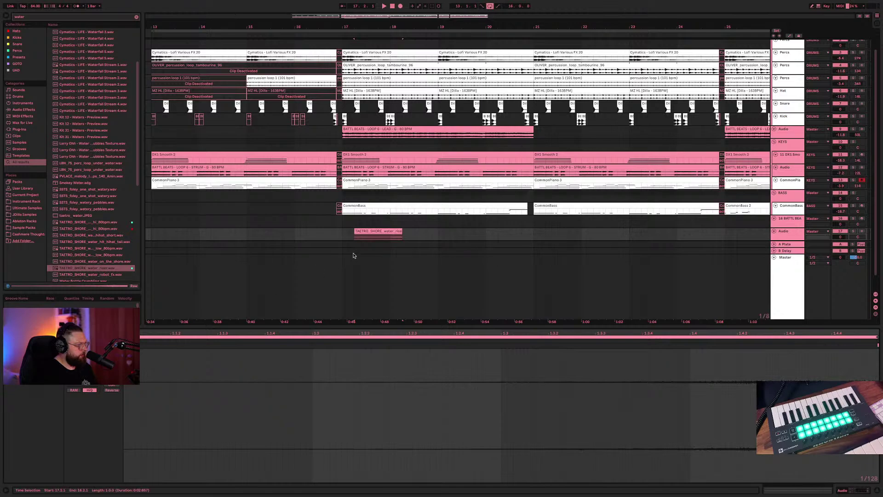
{"action": "left_click_drag", "start_coordinate": [371, 235], "coordinate": [312, 235]}
{"action": "key", "text": "space"}
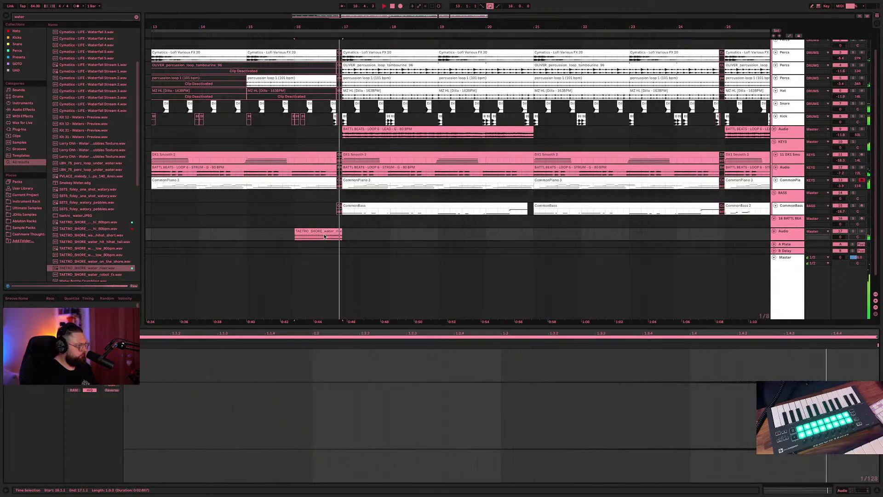
{"action": "mouse_move", "coordinate": [324, 236]}
{"action": "left_mouse_down"}
{"action": "mouse_move", "coordinate": [517, 235]}
{"action": "mouse_move", "coordinate": [331, 240]}
{"action": "mouse_move", "coordinate": [327, 224]}
{"action": "left_mouse_up"}
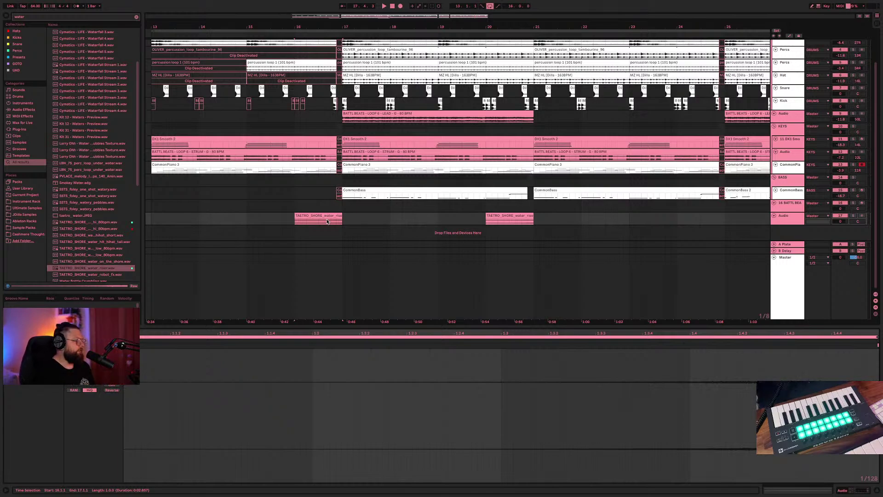
- Examine the CommonPiano clip's notes and the strum loop's waveform at bar 13
{"action": "left_click", "coordinate": [204, 165]}
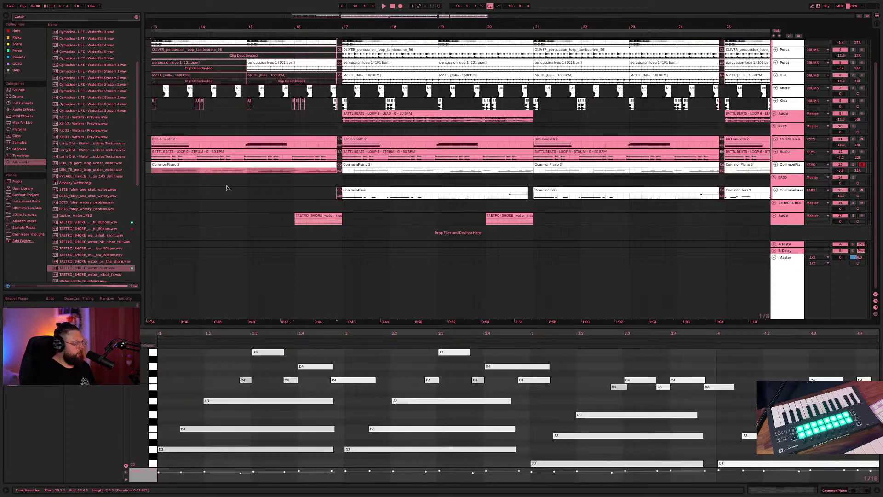
{"action": "scroll", "coordinate": [228, 190], "scroll_direction": "up", "scroll_amount": 2}
{"action": "scroll", "coordinate": [230, 191], "scroll_direction": "left", "scroll_amount": 5}
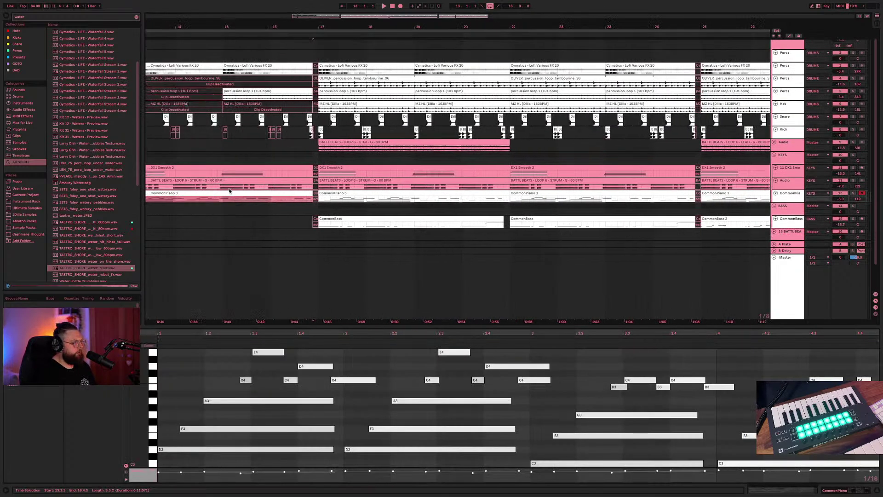
{"action": "scroll", "coordinate": [230, 191], "scroll_direction": "right", "scroll_amount": 2}
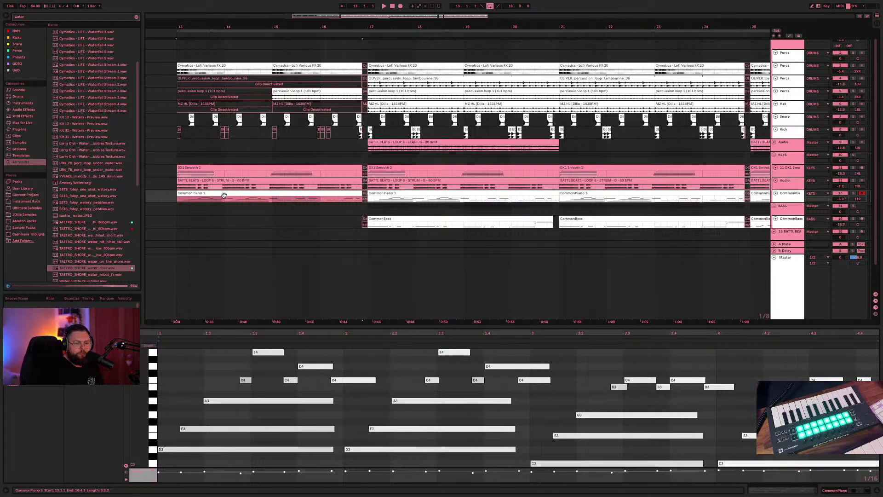
{"action": "left_click", "coordinate": [196, 181]}
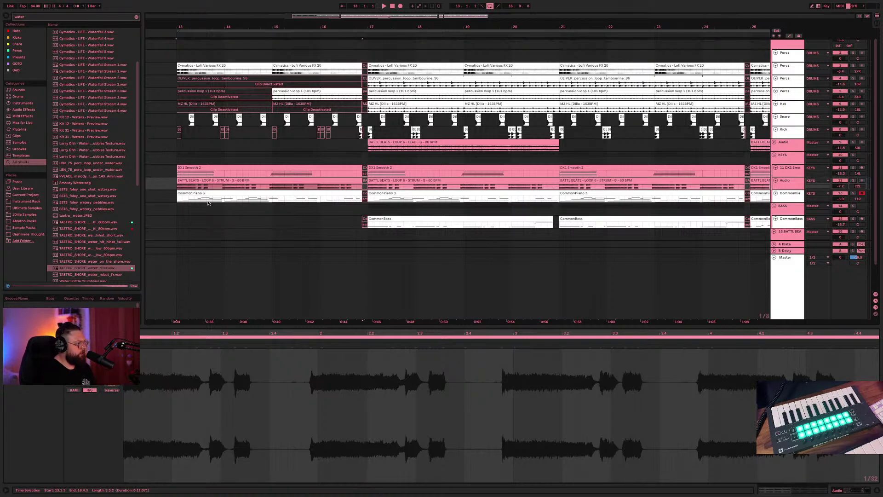
{"action": "left_click", "coordinate": [205, 194]}
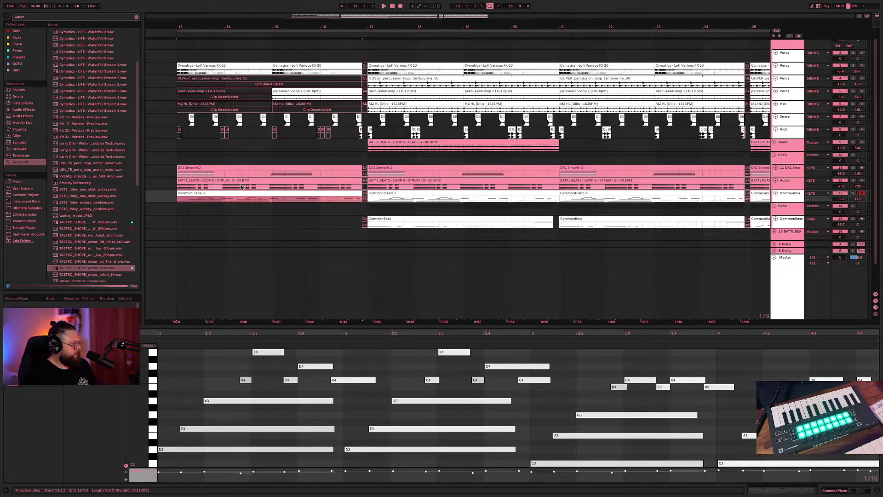
- Play the arrangement from bar 13 and select the water riser clip at bar 16
{"action": "key", "text": "space"}
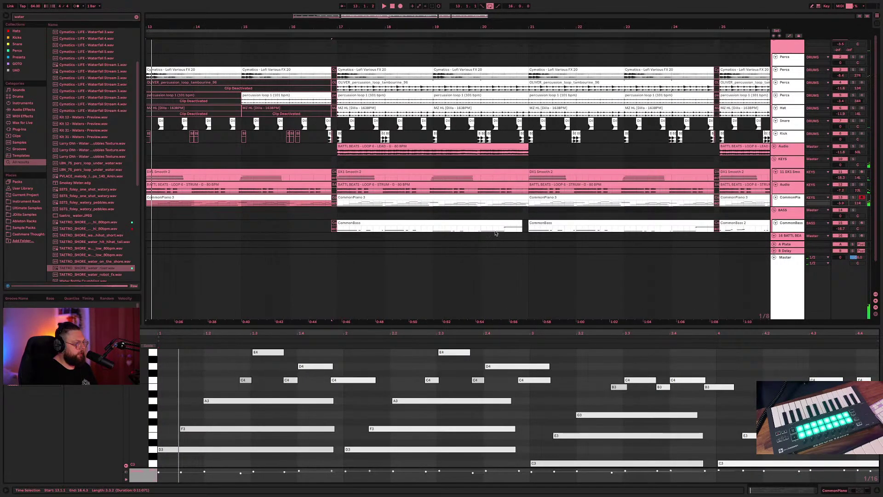
{"action": "key", "text": "ctrl+z"}
{"action": "scroll", "coordinate": [498, 228], "scroll_direction": "down", "scroll_amount": 2}
{"action": "left_click", "coordinate": [320, 216]}
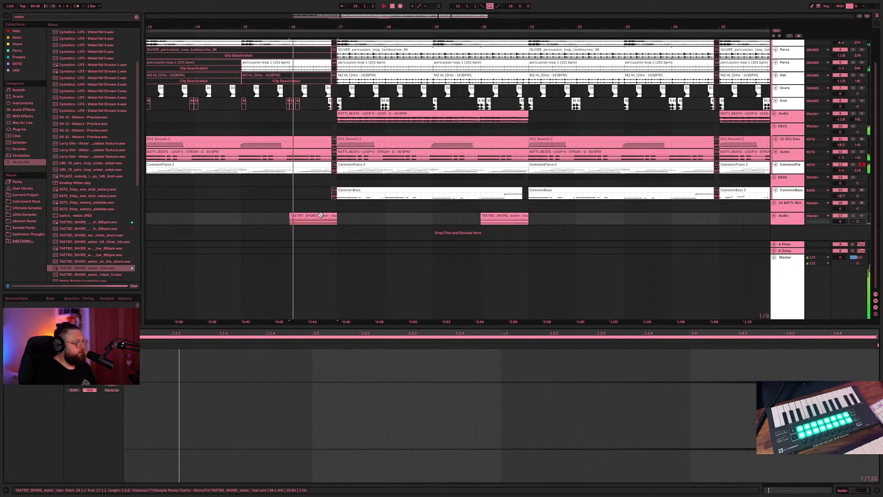
- Trim the bar 20 water riser clip so it ends with the CommonBass clip just before bar 21, and play the transition
{"action": "left_click", "coordinate": [518, 216]}
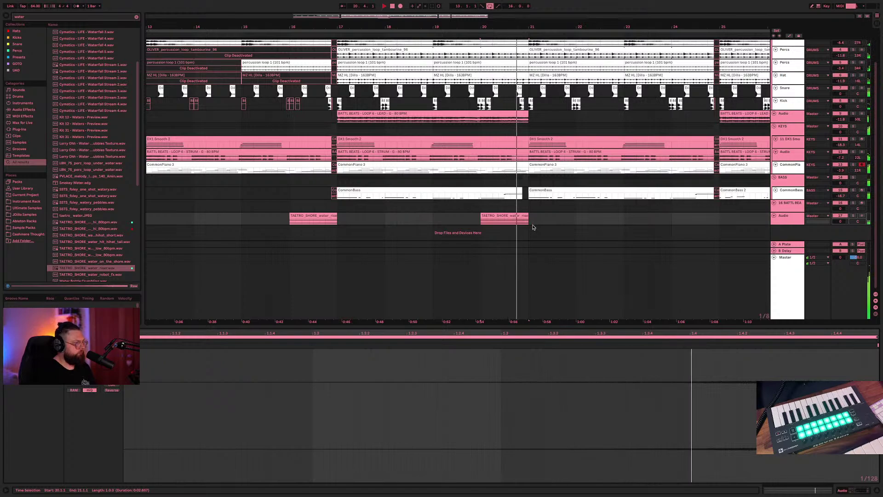
{"action": "left_click_drag", "start_coordinate": [528, 225], "coordinate": [524, 214]}
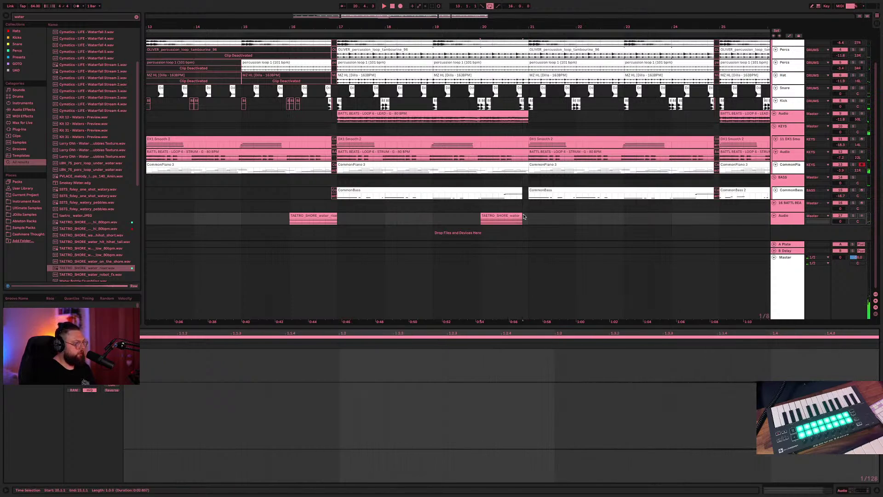
{"action": "left_click", "coordinate": [518, 216]}
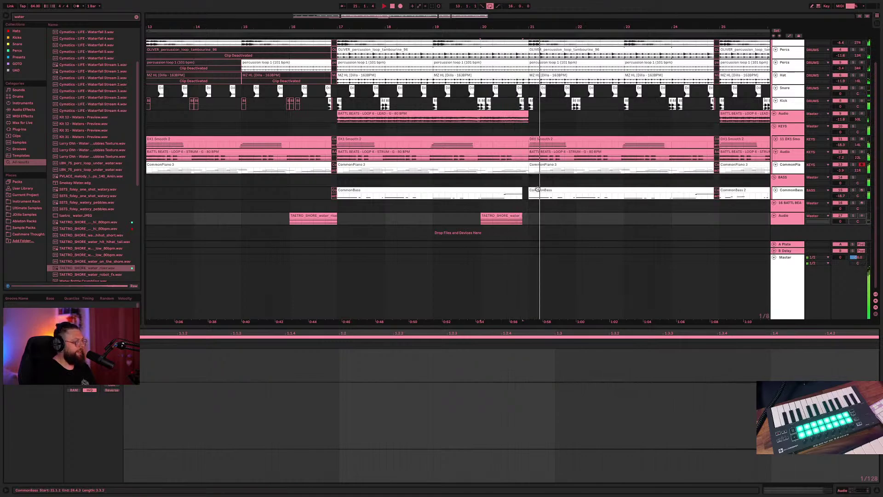
- Search the samples for "crash" and preview the AZild crash samples, ending on AZild_Crash_18_Natural_Soft_A.wav
{"action": "scroll", "coordinate": [538, 189], "scroll_direction": "up", "scroll_amount": 3}
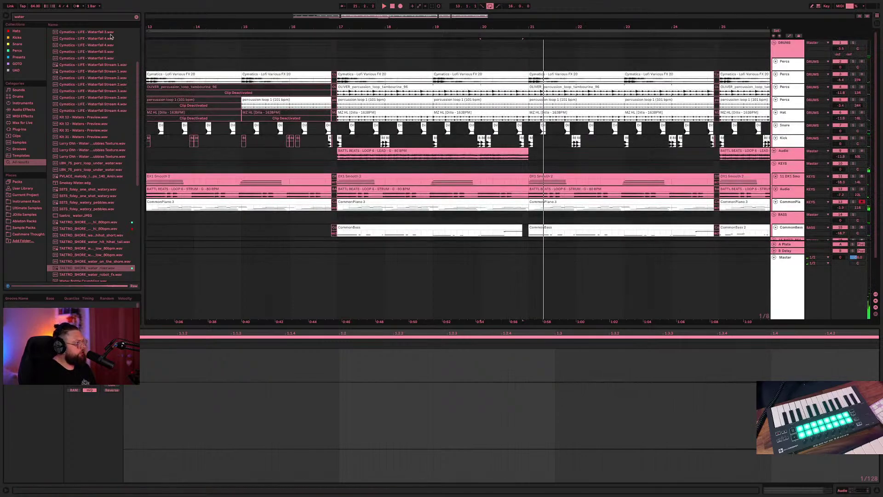
{"action": "type", "text": "crash"}
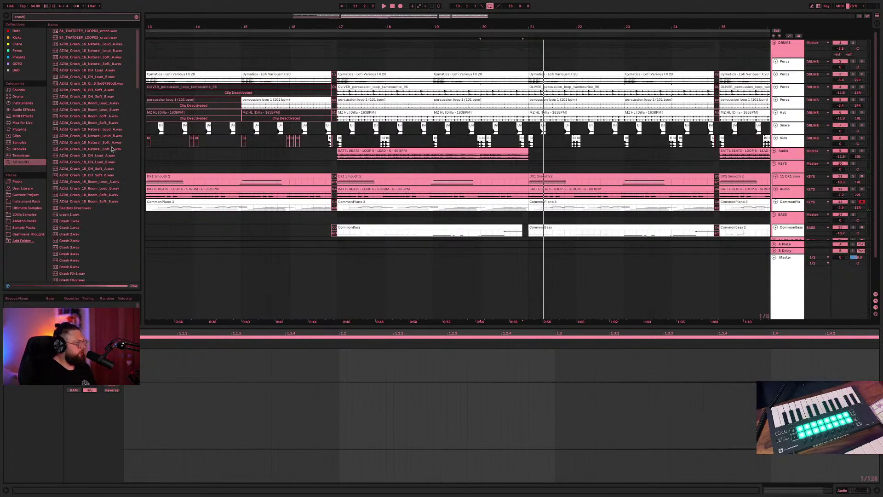
{"action": "left_click", "coordinate": [87, 103]}
{"action": "left_click", "coordinate": [86, 115]}
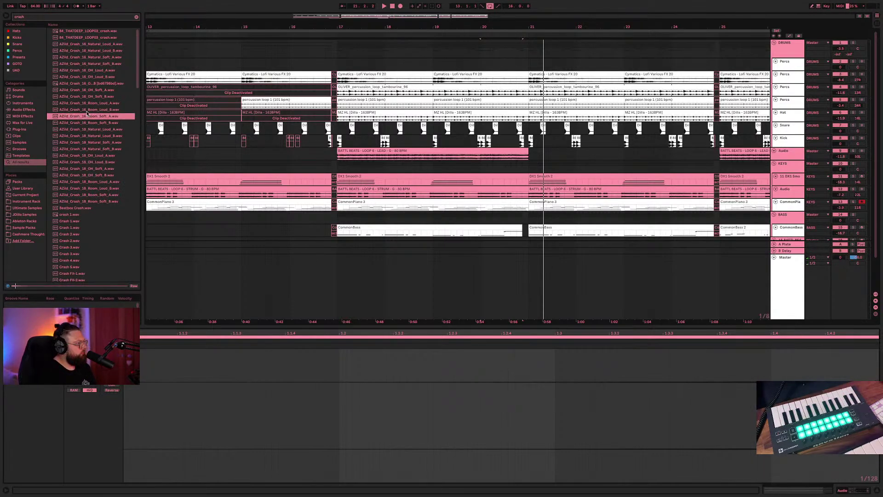
{"action": "left_click", "coordinate": [97, 135]}
{"action": "left_click", "coordinate": [81, 77]}
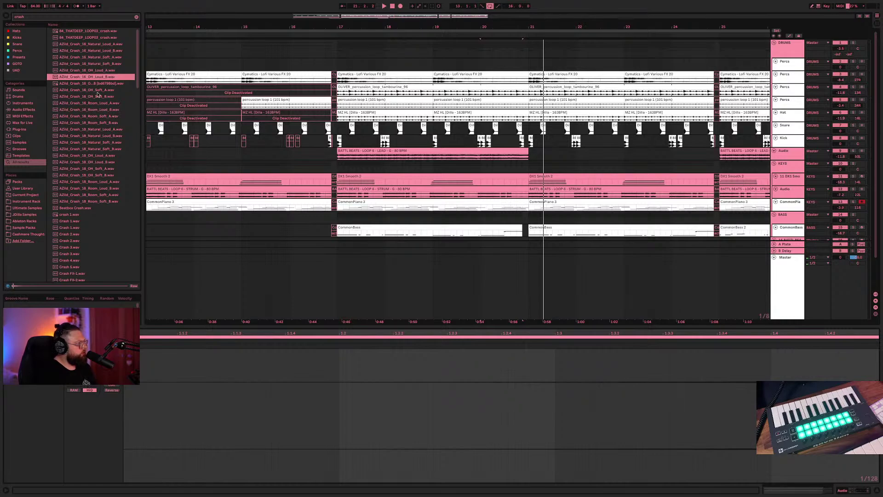
{"action": "left_click", "coordinate": [88, 103]}
{"action": "left_click", "coordinate": [92, 136]}
{"action": "left_click", "coordinate": [93, 149]}
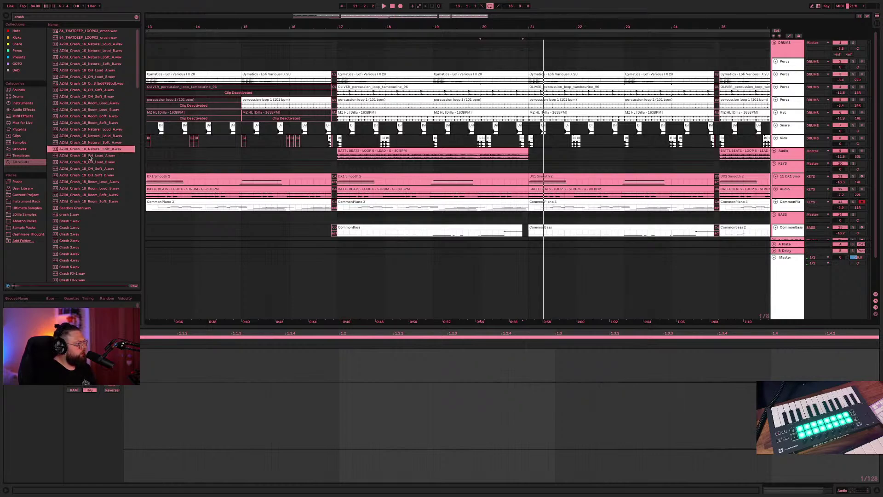
{"action": "left_click", "coordinate": [87, 142]}
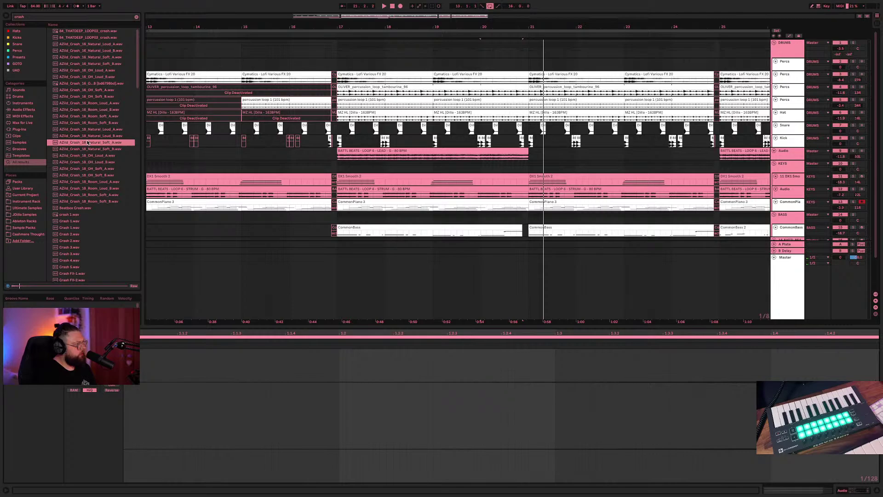
- Place AZild_Crash_18_Natural_Soft_A.wav on a new audio track at bar 17 and play it with the arrangement
{"action": "left_click_drag", "start_coordinate": [88, 142], "coordinate": [336, 234]}
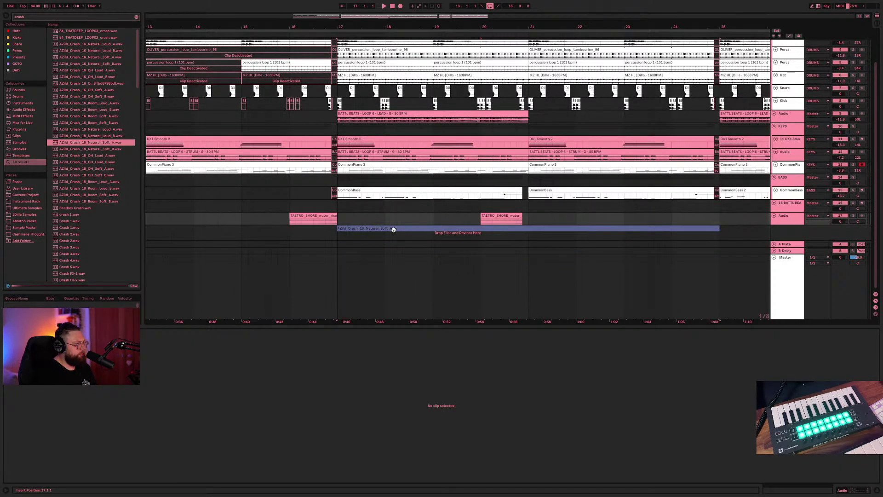
{"action": "left_click_drag", "start_coordinate": [393, 229], "coordinate": [405, 235]}
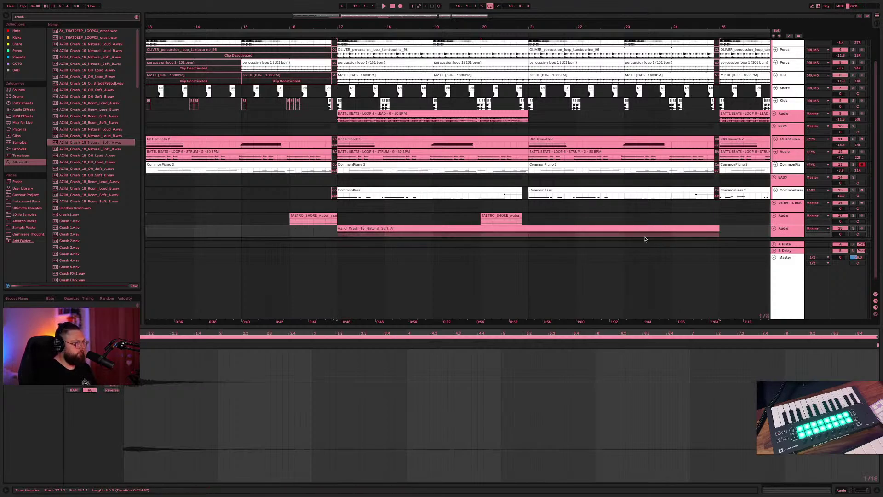
{"action": "key", "text": "space"}
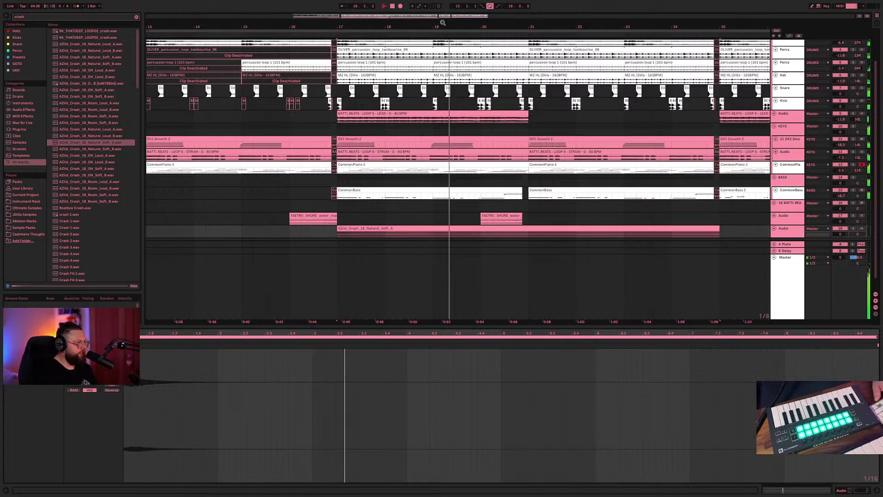
- Shorten the crash clip to 1 bar and 1 beat, copy it to bar 21, and play the arrangement
{"action": "left_click_drag", "start_coordinate": [454, 38], "coordinate": [454, 33]}
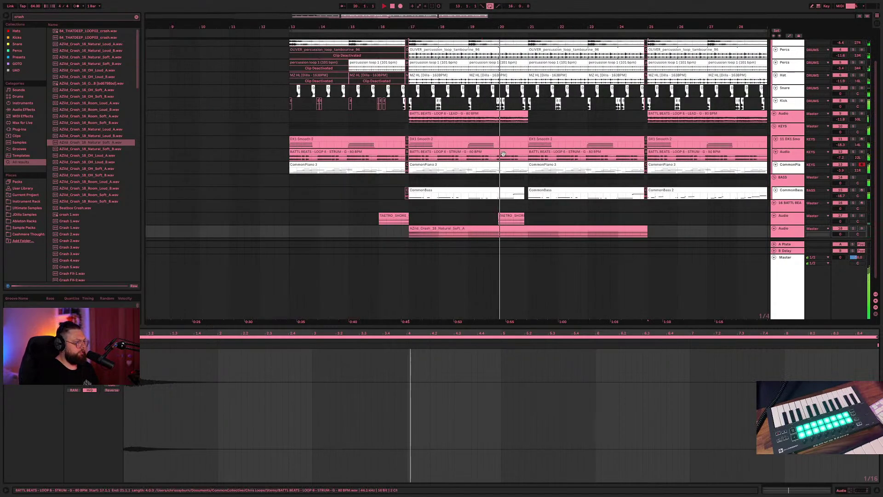
{"action": "scroll", "coordinate": [523, 174], "scroll_direction": "down", "scroll_amount": 1}
{"action": "scroll", "coordinate": [523, 174], "scroll_direction": "down", "scroll_amount": 1}
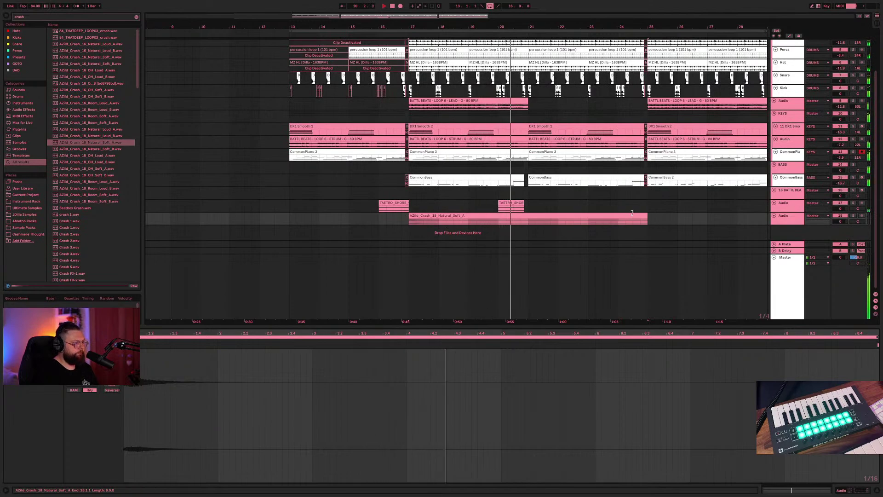
{"action": "left_click_drag", "start_coordinate": [648, 218], "coordinate": [546, 213]}
{"action": "key", "text": "space"}
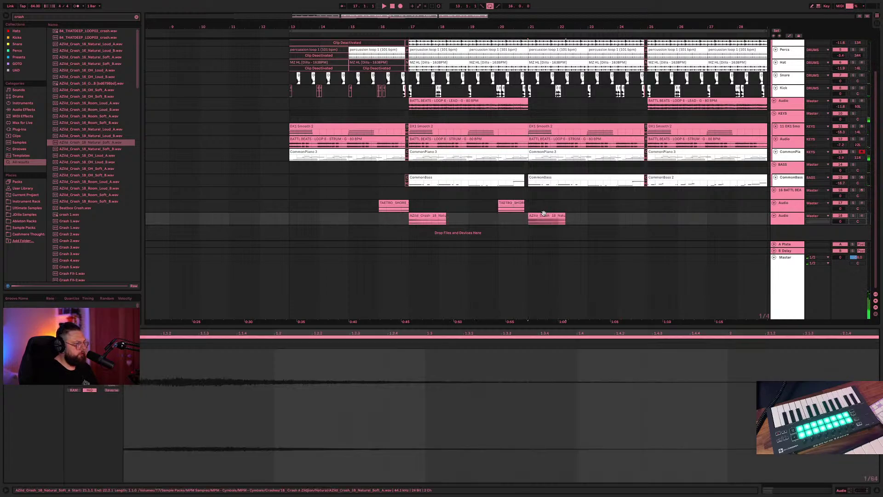
{"action": "key", "text": "space"}
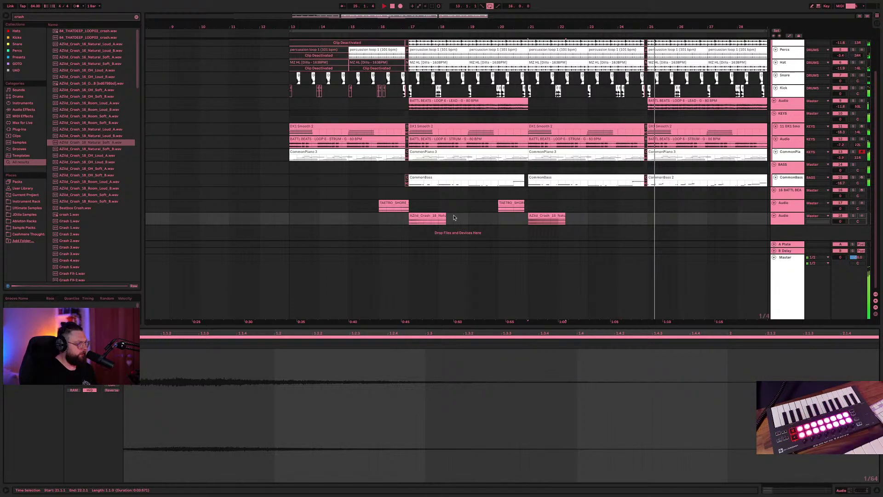
- Copy the shortened crash clip from bar 21 to bar 25
{"action": "left_click", "coordinate": [426, 216]}
{"action": "left_click", "coordinate": [542, 216]}
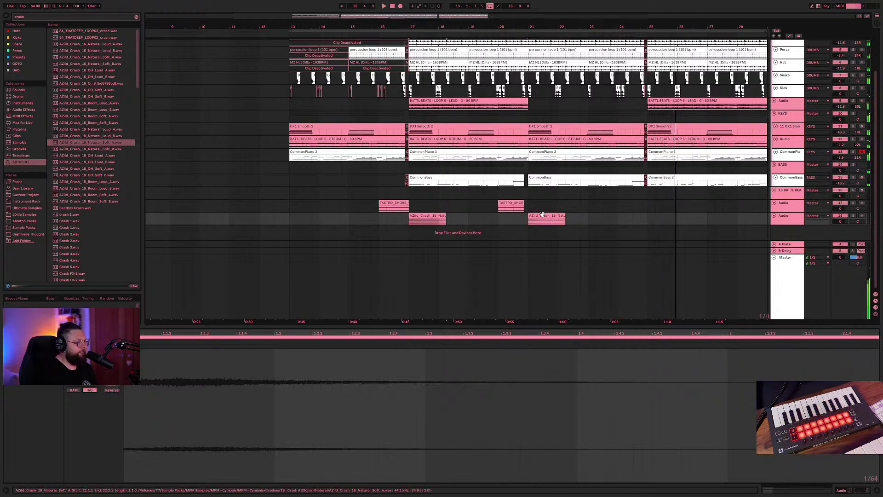
{"action": "left_click_drag", "start_coordinate": [543, 216], "coordinate": [665, 215]}
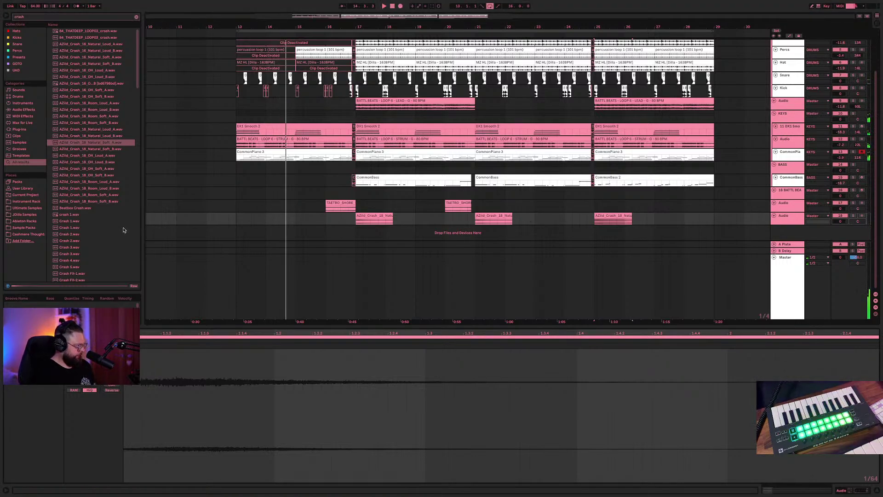
- Search the samples for "water" and preview the waterfall, bottle, drop and spray sounds, ending on Water Sloshing.wav
{"action": "left_click", "coordinate": [16, 17]}
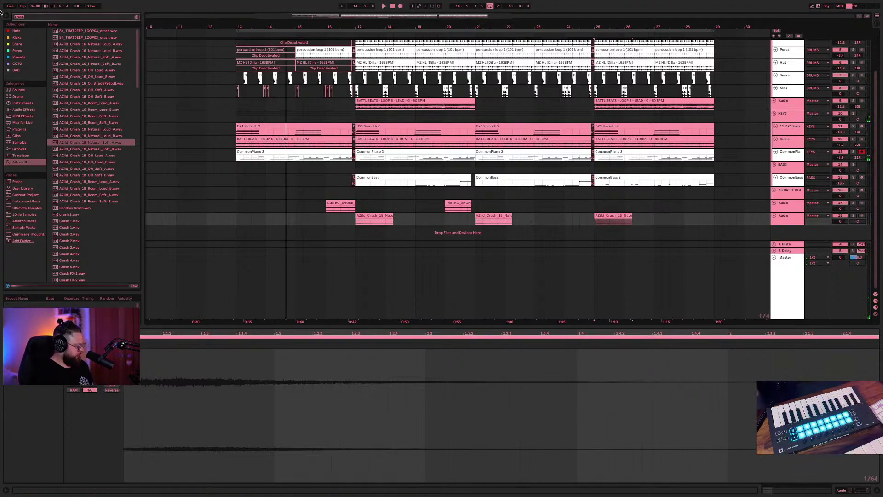
{"action": "type", "text": "water"}
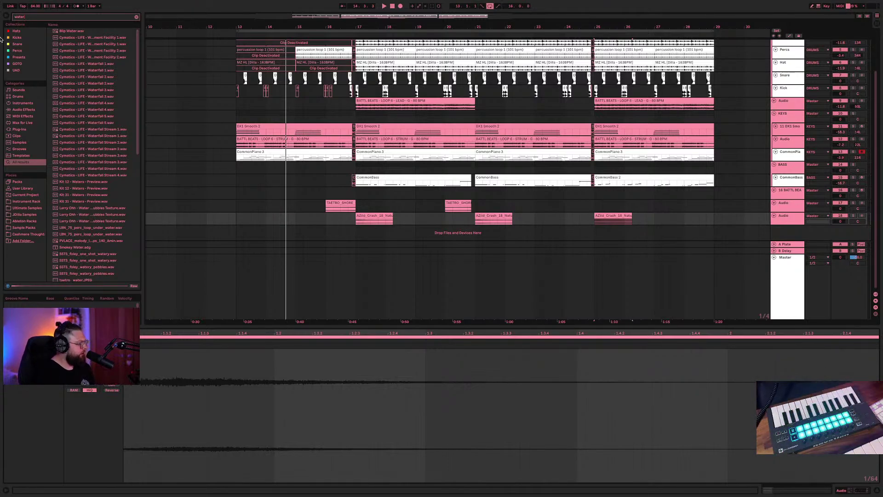
{"action": "left_click", "coordinate": [85, 169]}
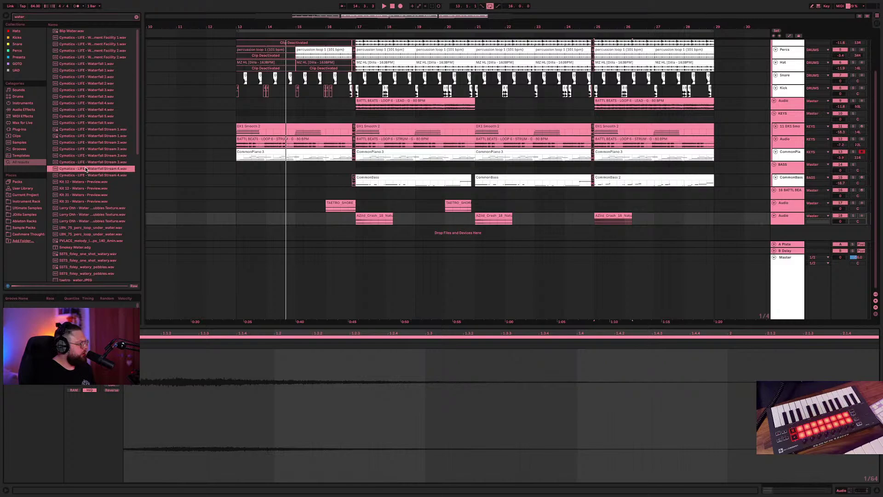
{"action": "left_click", "coordinate": [85, 195]}
{"action": "left_click", "coordinate": [83, 214]}
{"action": "scroll", "coordinate": [81, 232], "scroll_direction": "down", "scroll_amount": 10}
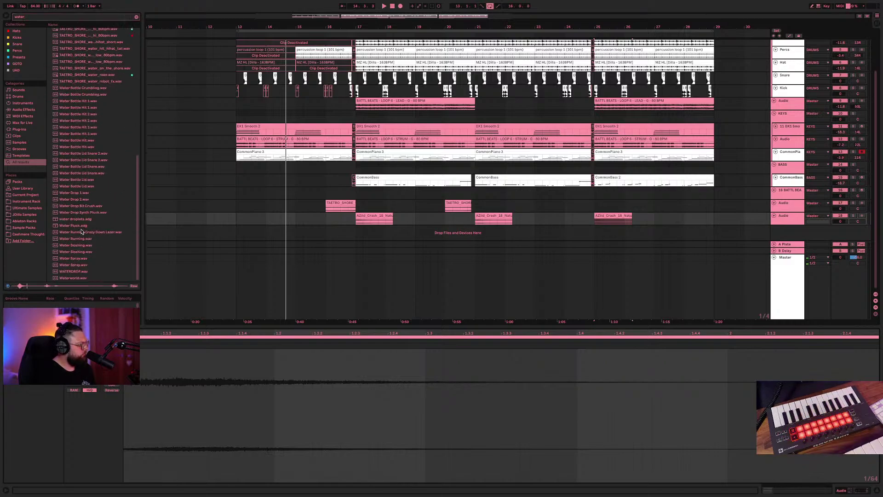
{"action": "left_click", "coordinate": [78, 173]}
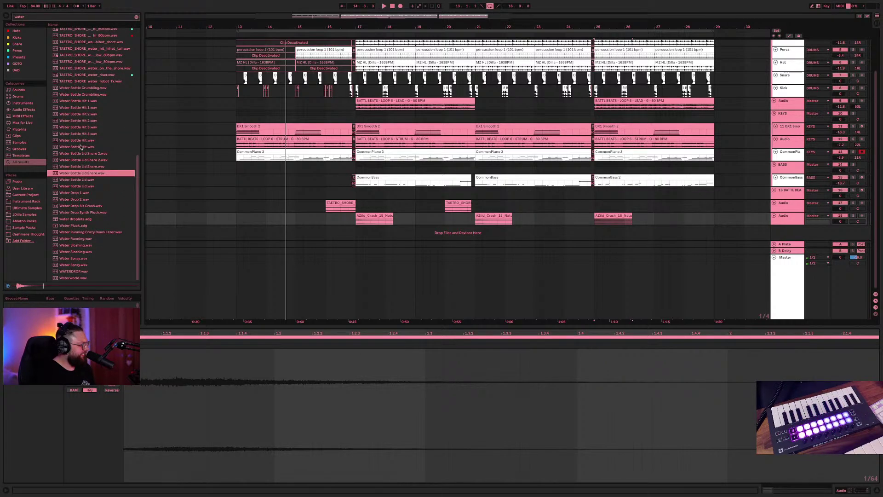
{"action": "left_click", "coordinate": [81, 146]}
{"action": "left_click", "coordinate": [82, 94]}
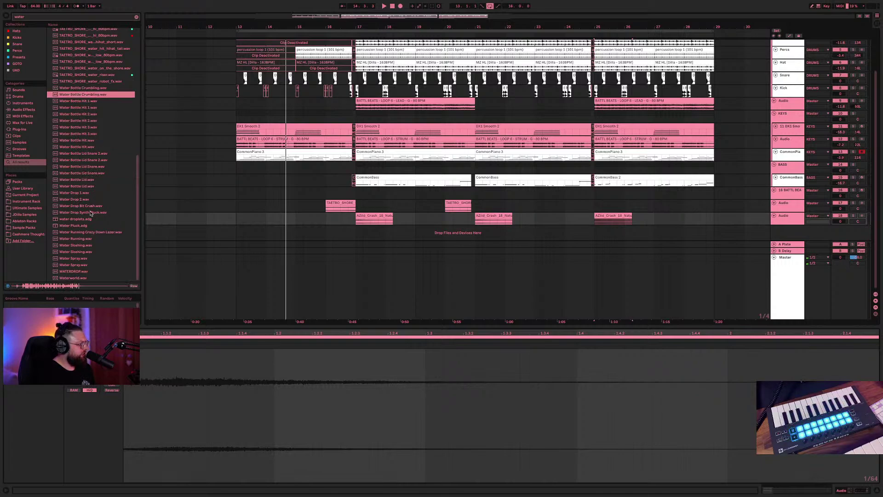
{"action": "left_click", "coordinate": [83, 246]}
{"action": "left_click", "coordinate": [82, 272]}
{"action": "left_click", "coordinate": [85, 254]}
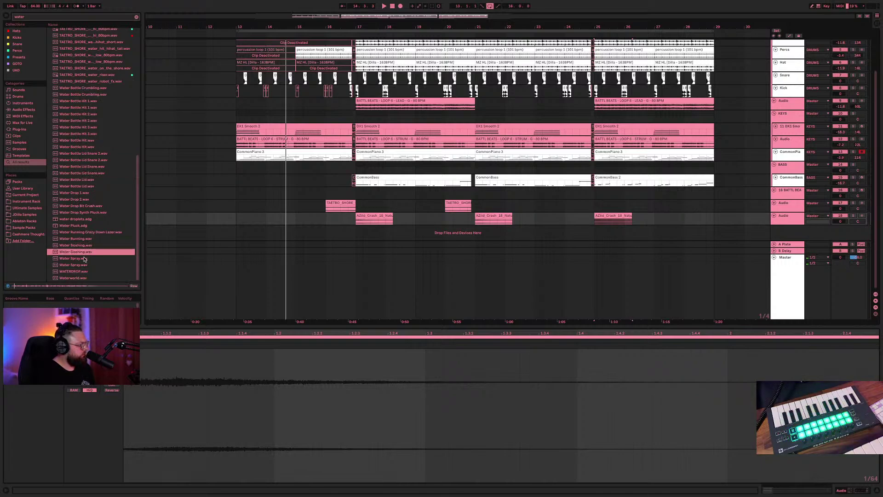
{"action": "left_click", "coordinate": [78, 272]}
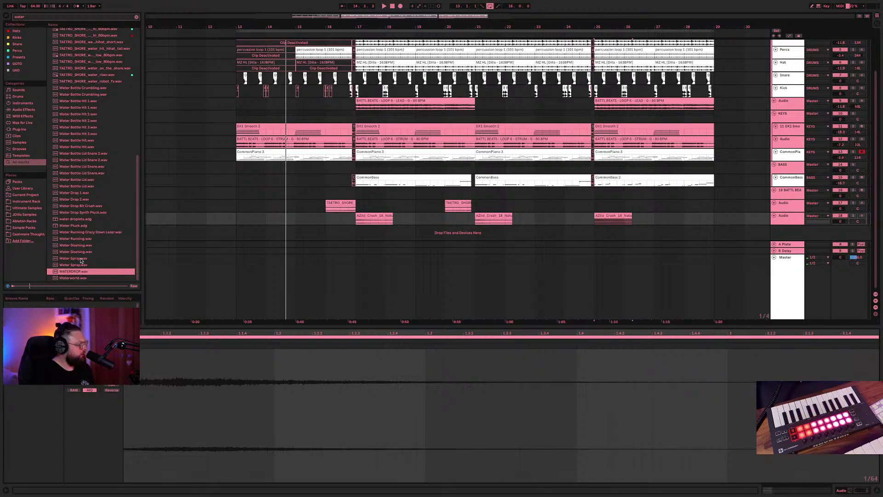
{"action": "left_click", "coordinate": [81, 259]}
{"action": "left_click", "coordinate": [87, 252]}
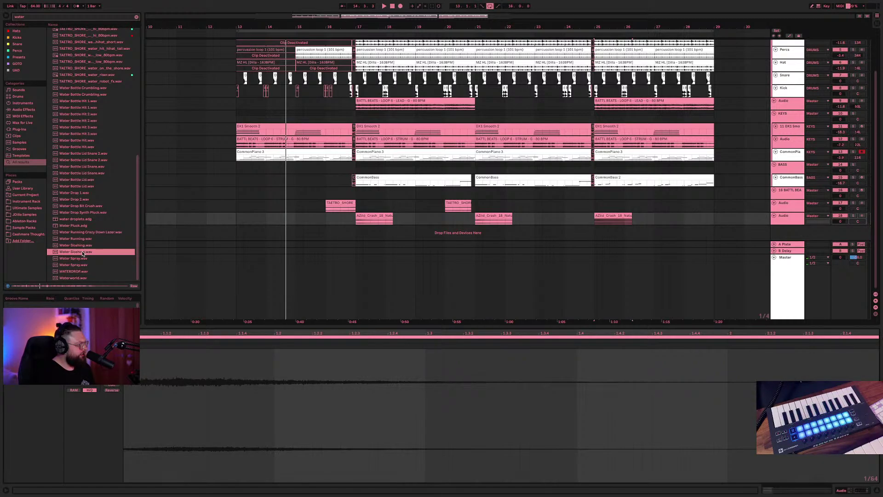
- Place Water Sloshing.wav on a new audio track at bar 13 and extend the clip to bar 29
{"action": "left_click_drag", "start_coordinate": [83, 254], "coordinate": [253, 229]}
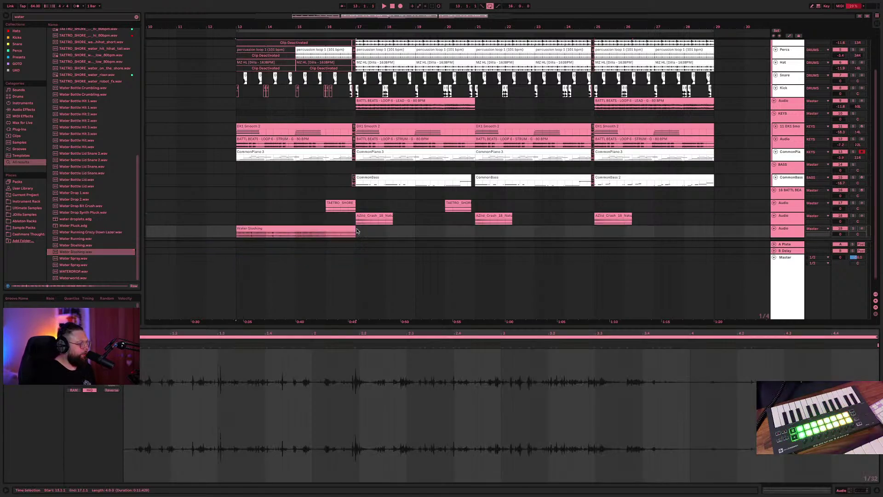
{"action": "left_click_drag", "start_coordinate": [357, 233], "coordinate": [714, 235]}
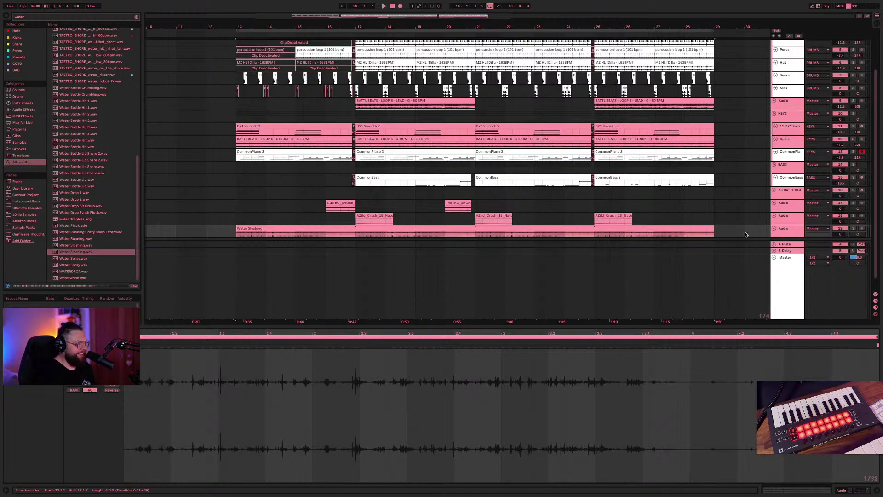
- Move the Water Sloshing track into the KEYS group above the DX1 Smooth track and play the arrangement
{"action": "left_click_drag", "start_coordinate": [788, 230], "coordinate": [782, 121]}
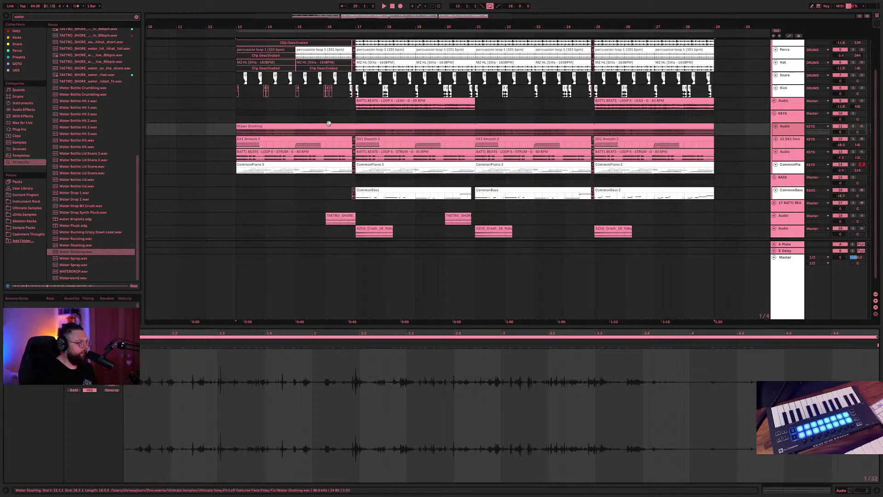
{"action": "left_click", "coordinate": [315, 126]}
{"action": "key", "text": "space"}
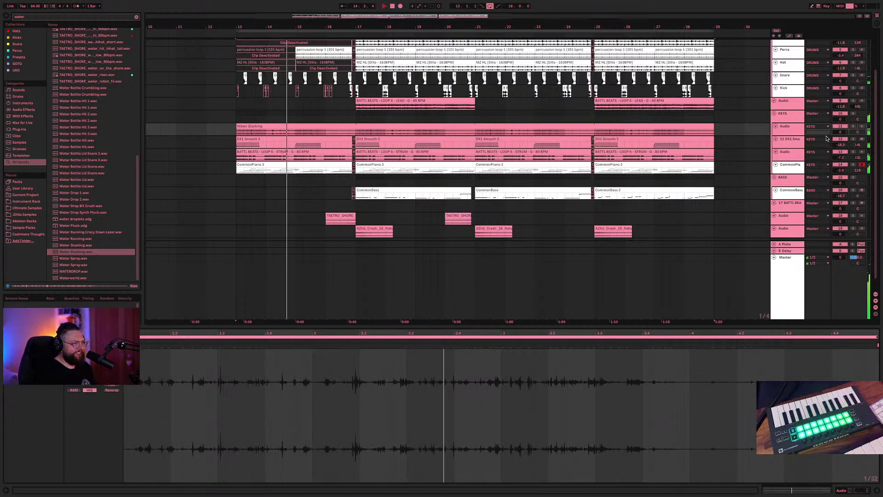
- Lower the Water Sloshing track's volume, pan it to the right, and play the arrangement to check the balance
{"action": "left_click_drag", "start_coordinate": [862, 133], "coordinate": [840, 141]}
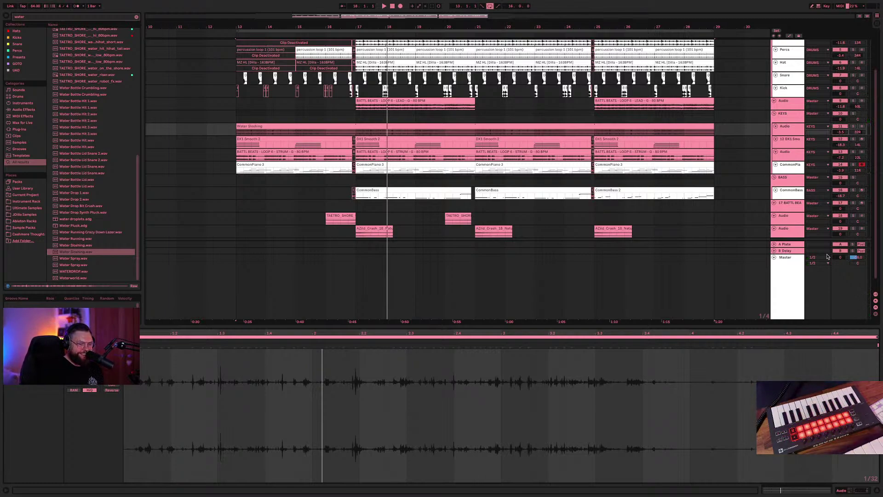
{"action": "key", "text": "space"}
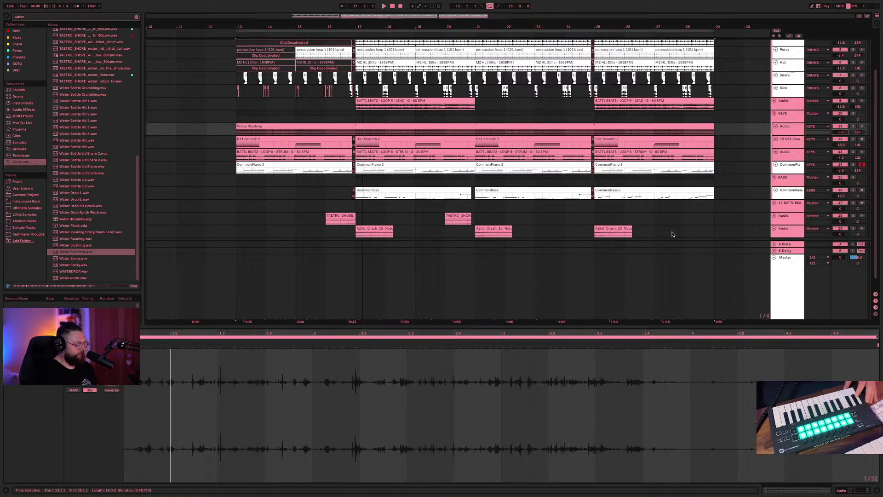
- Select the first crash clip at bar 17 and listen through the arrangement with the crashes
{"action": "left_click", "coordinate": [358, 228]}
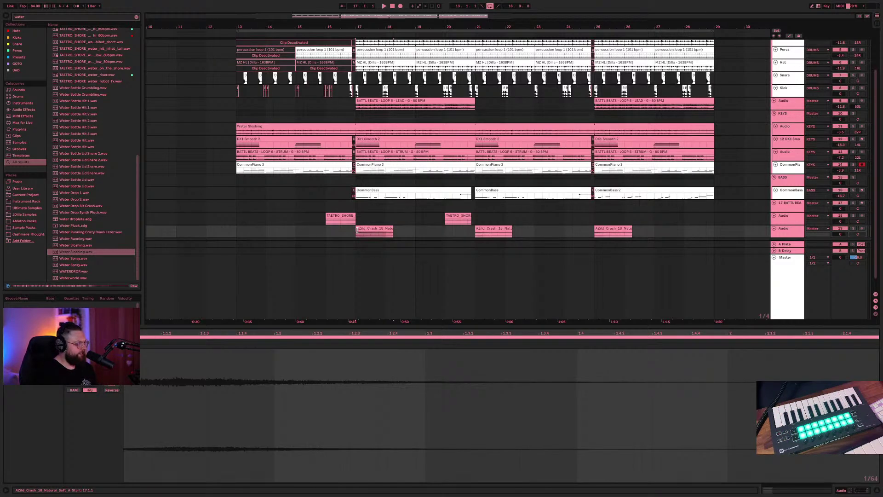
{"action": "key", "text": "space"}
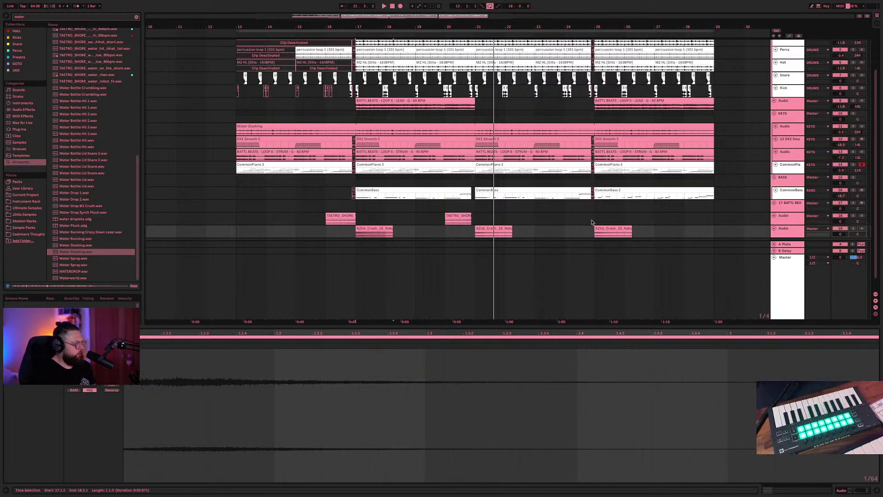
{"action": "key", "text": "space"}
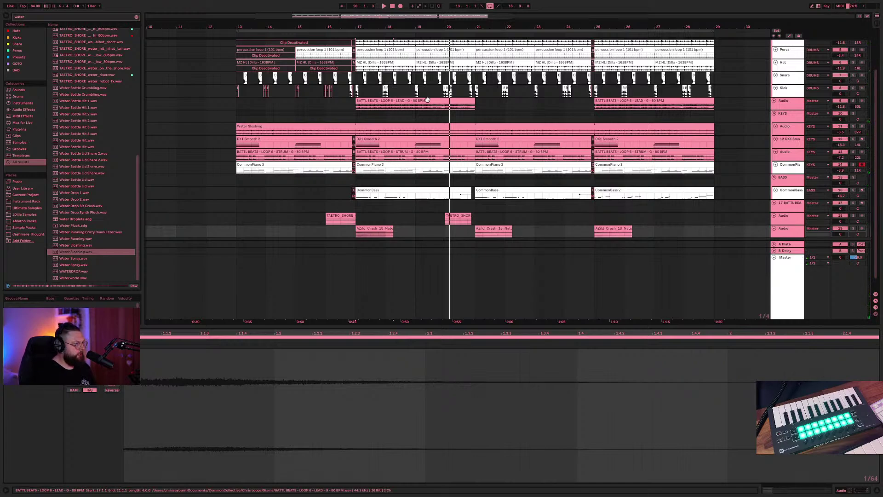
- Shorten the first BATTL BEATS lead clip at bar 17 to a length of 0.2.0 and give its end a short fade-out
{"action": "left_click_drag", "start_coordinate": [427, 99], "coordinate": [372, 97]}
{"action": "key", "text": "space"}
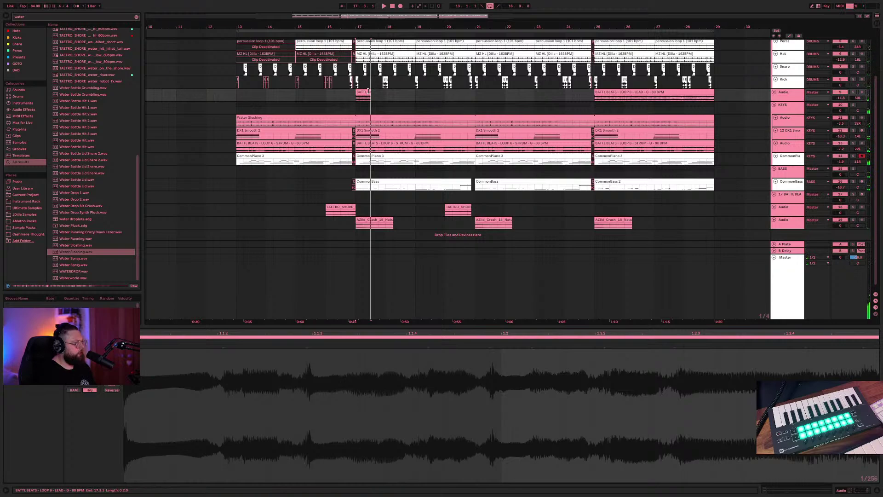
{"action": "left_click", "coordinate": [366, 93]}
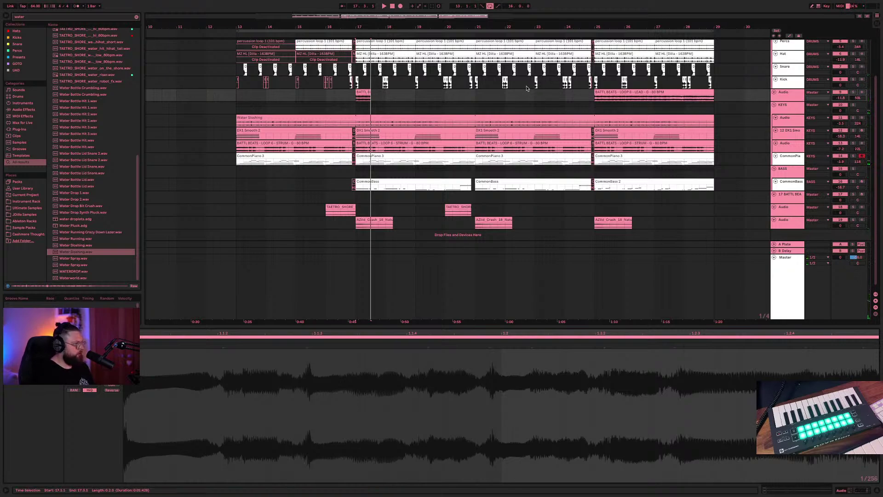
{"action": "key", "text": "z"}
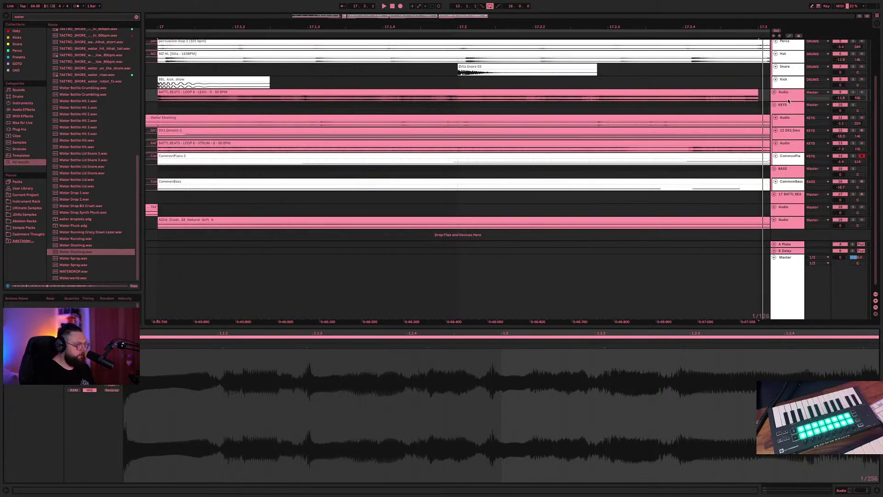
{"action": "left_click_drag", "start_coordinate": [788, 100], "coordinate": [787, 136]}
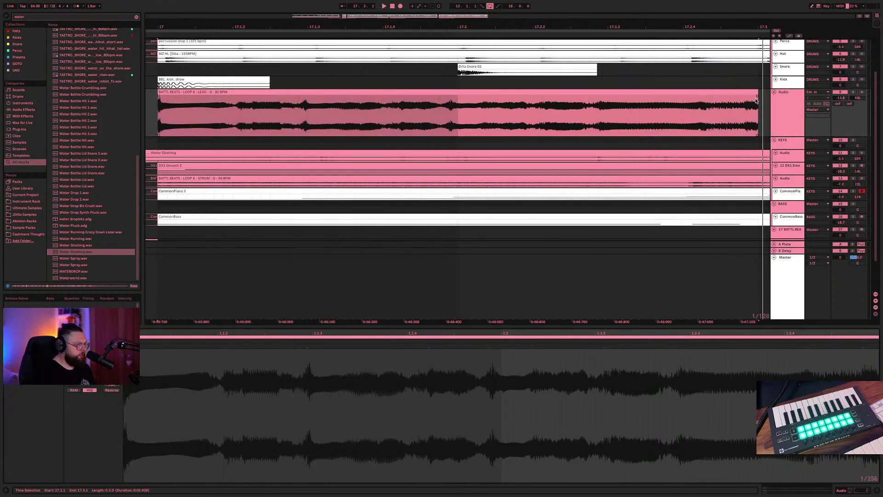
{"action": "left_click_drag", "start_coordinate": [757, 97], "coordinate": [684, 97]}
{"action": "key", "text": "space"}
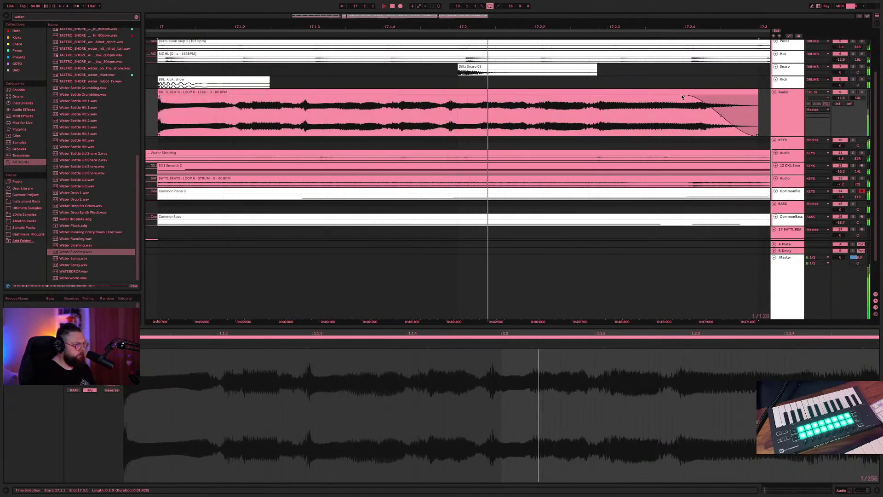
{"action": "key", "text": "space"}
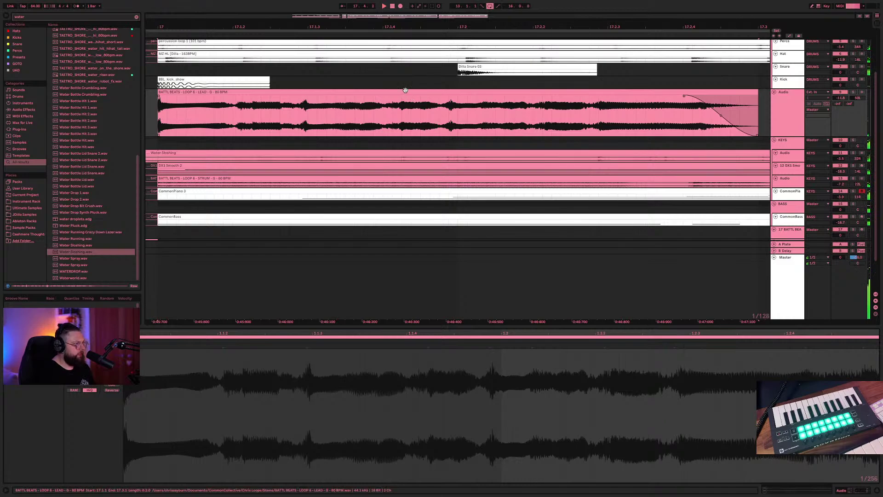
- Reduce the height of the lead audio track, with several bars of the arrangement around bar 17 in view
{"action": "left_click", "coordinate": [406, 91]}
{"action": "key", "text": "minus"}
{"action": "key", "text": "minus"}
{"action": "key", "text": "minus"}
{"action": "key", "text": "minus"}
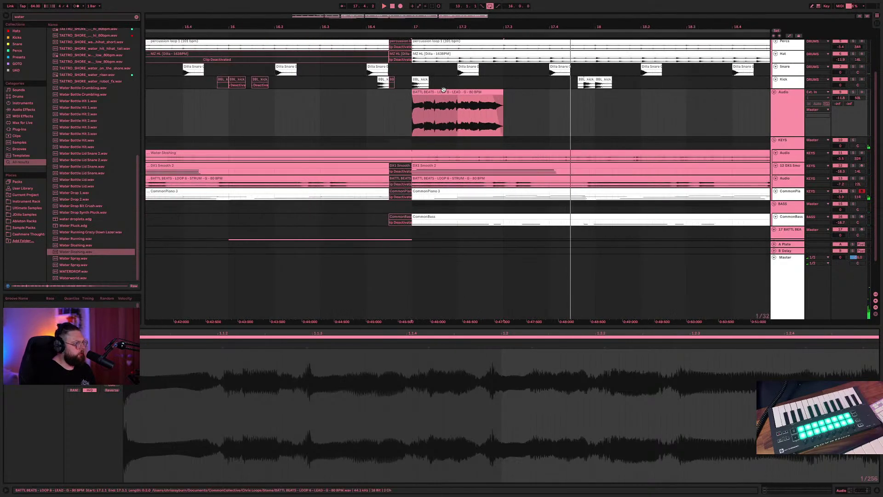
{"action": "key", "text": "minus"}
{"action": "key", "text": "minus"}
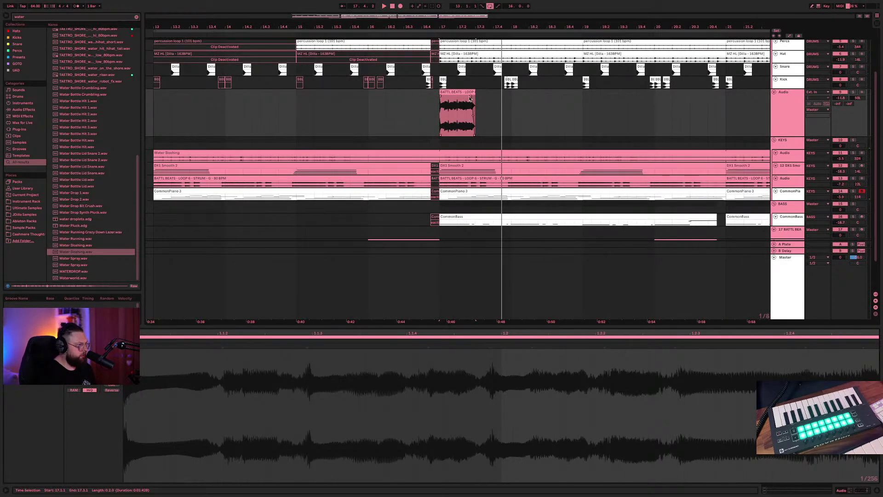
{"action": "left_click", "coordinate": [800, 87]}
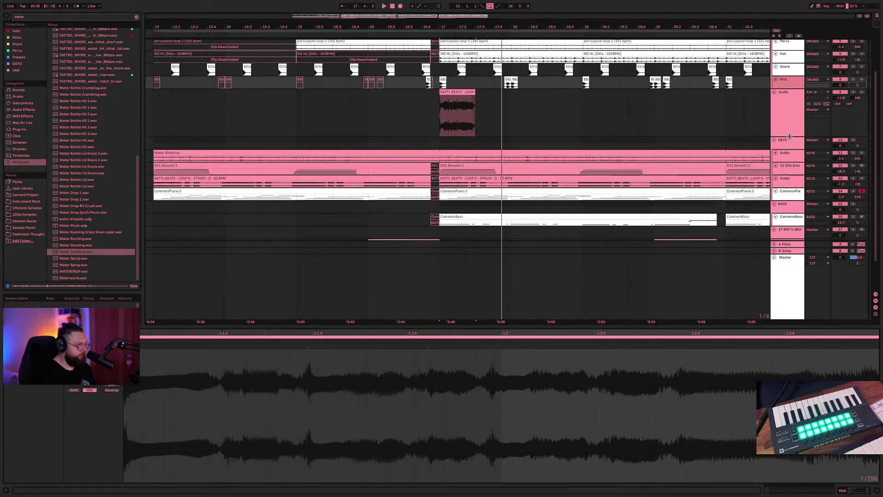
{"action": "left_click_drag", "start_coordinate": [790, 136], "coordinate": [791, 113]}
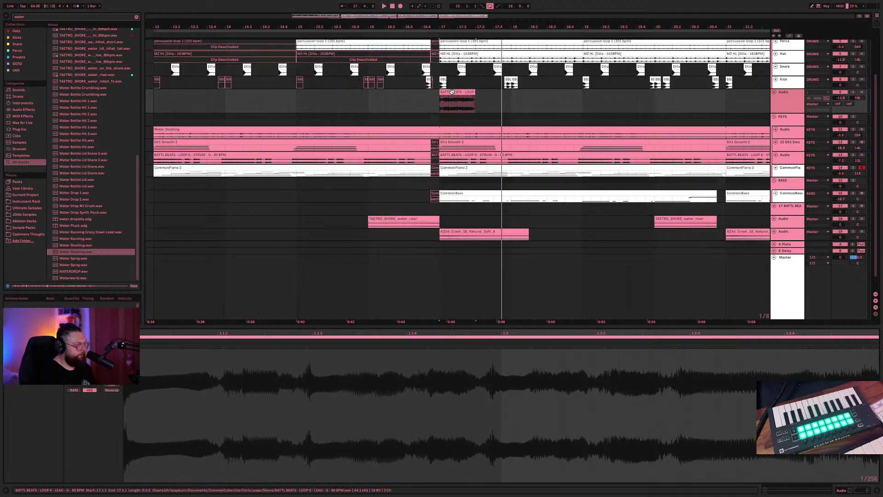
- Try the shortened lead clip just ahead of bar 17 and listen to it from bar 13
{"action": "left_click", "coordinate": [452, 92]}
{"action": "left_click_drag", "start_coordinate": [454, 92], "coordinate": [408, 93]}
{"action": "left_click", "coordinate": [180, 120]}
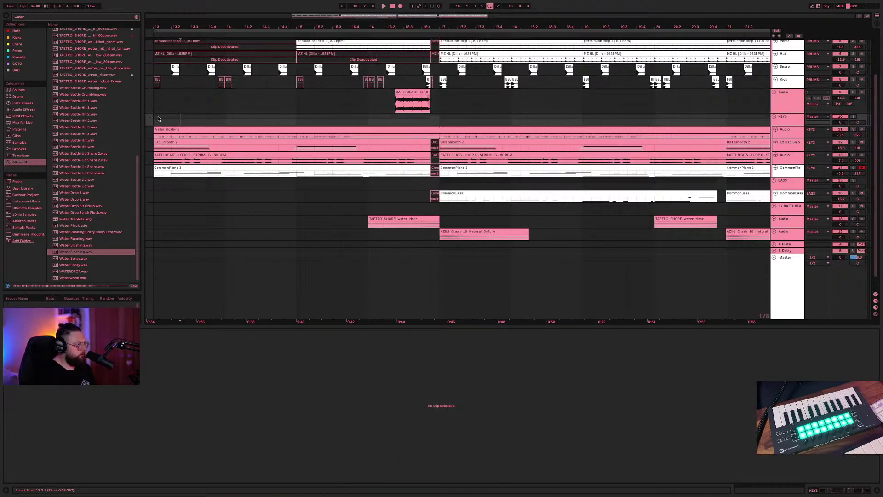
{"action": "key", "text": "space"}
{"action": "left_click", "coordinate": [175, 120]}
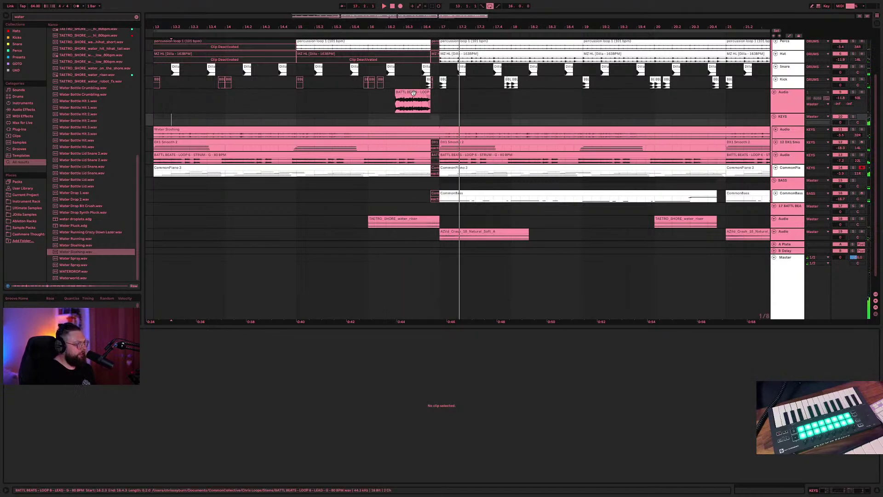
- Move the shortened lead clip to start at 19.2.1
{"action": "left_click_drag", "start_coordinate": [417, 98], "coordinate": [622, 99]}
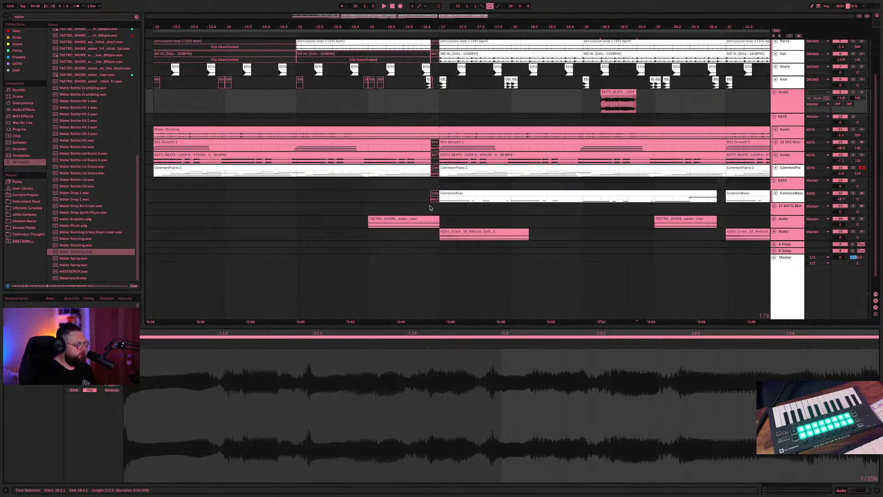
- Deactivate the drum, keys and bass clip sections from 16.3.1 up to bar 17 to form a break, and preview it
{"action": "left_click_drag", "start_coordinate": [433, 203], "coordinate": [420, 180]}
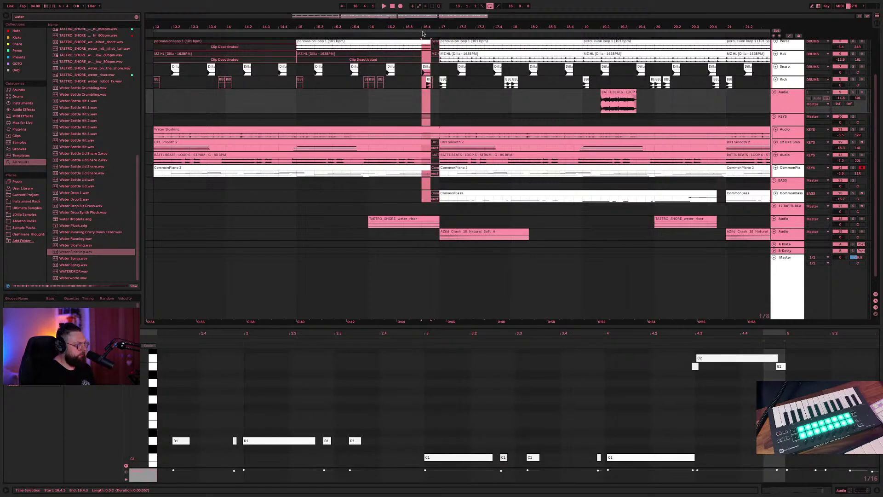
{"action": "left_click_drag", "start_coordinate": [423, 33], "coordinate": [414, 39]}
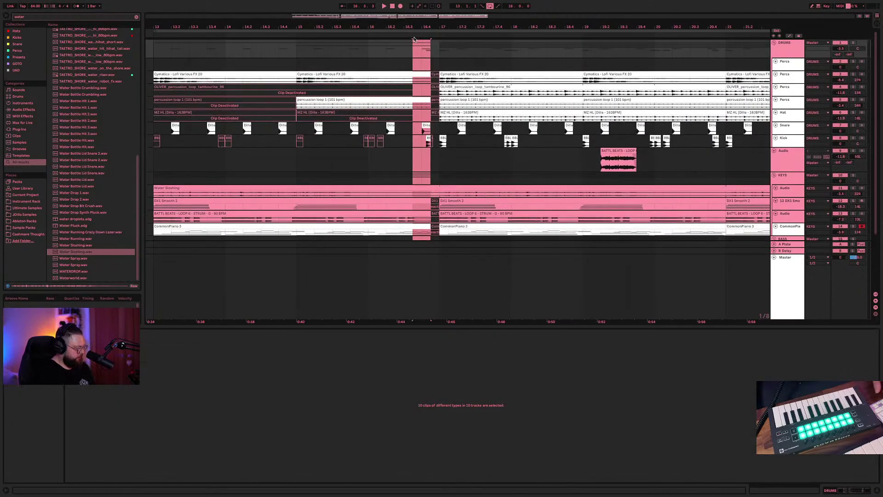
{"action": "key", "text": "0"}
{"action": "left_click", "coordinate": [343, 63]}
{"action": "key", "text": "space"}
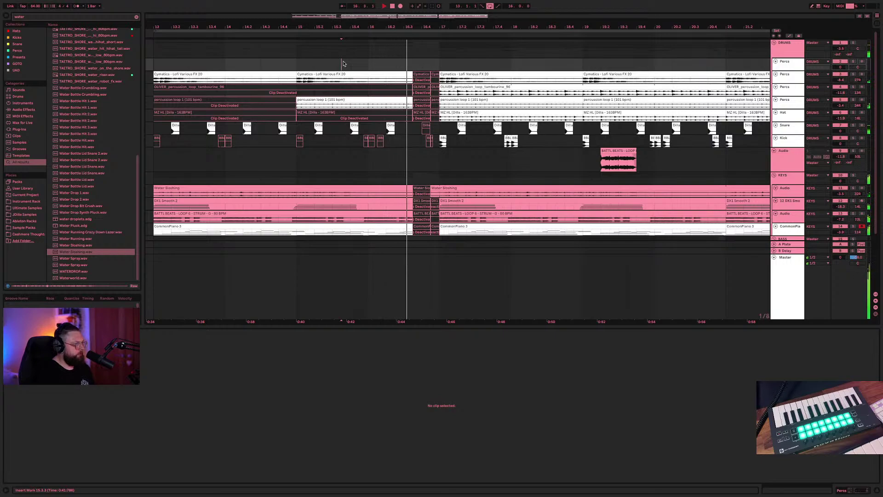
{"action": "left_click_drag", "start_coordinate": [407, 66], "coordinate": [435, 220]}
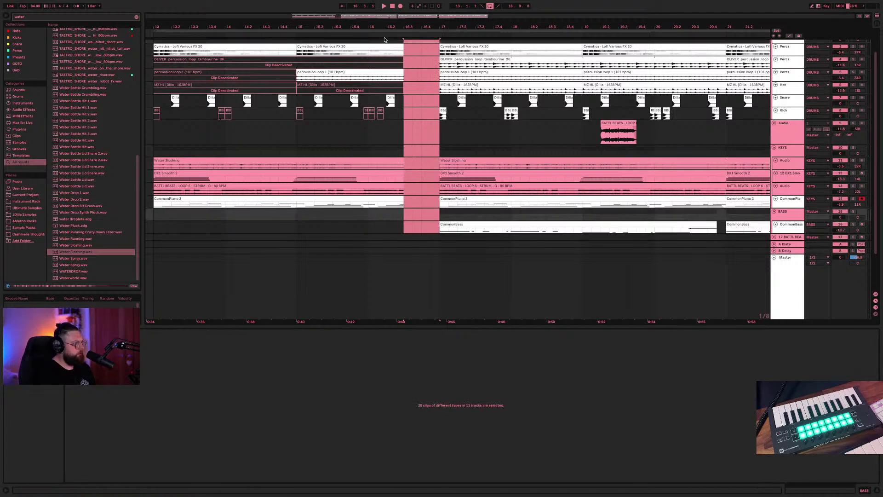
{"action": "left_click", "coordinate": [379, 52]}
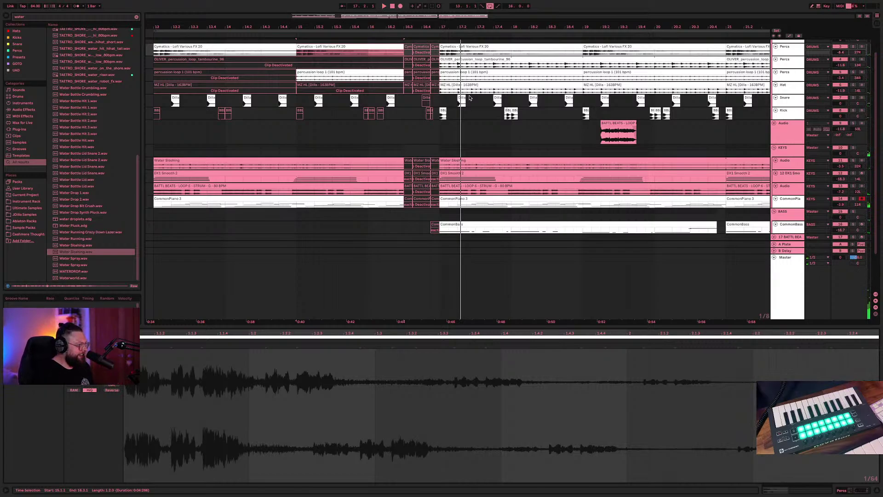
- Extend the start of the Water Sloshing clip back to 16.3.1 so it fills the break, and play it
{"action": "scroll", "coordinate": [449, 186], "scroll_direction": "down", "scroll_amount": 3}
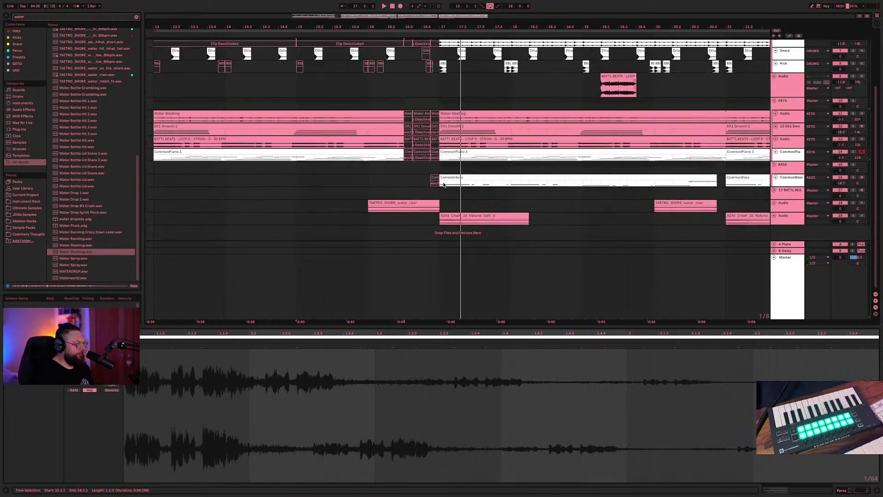
{"action": "scroll", "coordinate": [435, 136], "scroll_direction": "up", "scroll_amount": 4}
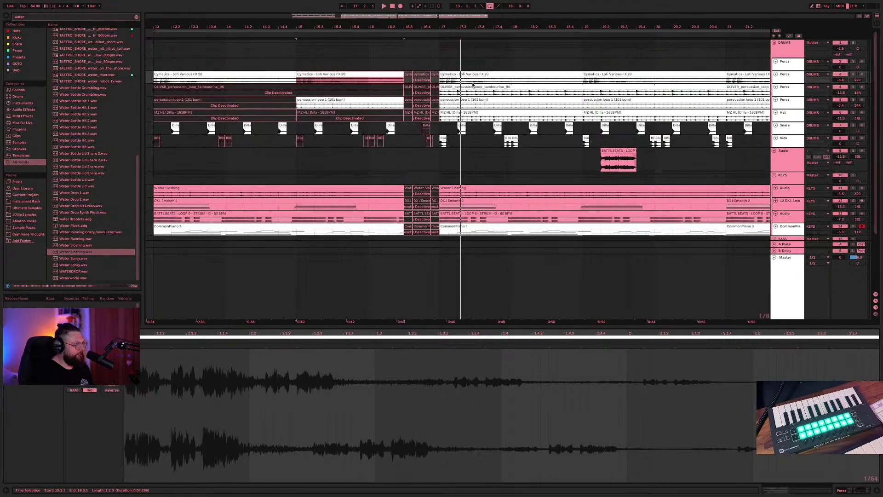
{"action": "left_click_drag", "start_coordinate": [442, 187], "coordinate": [412, 187]}
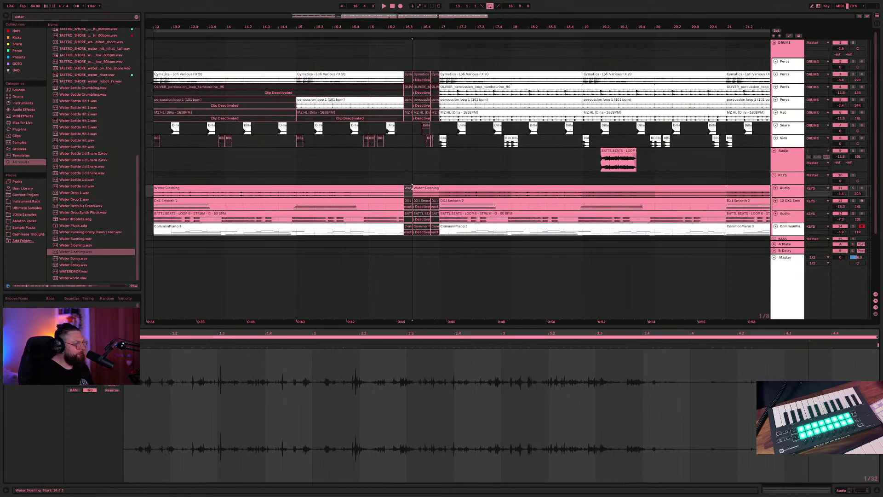
{"action": "key", "text": "space"}
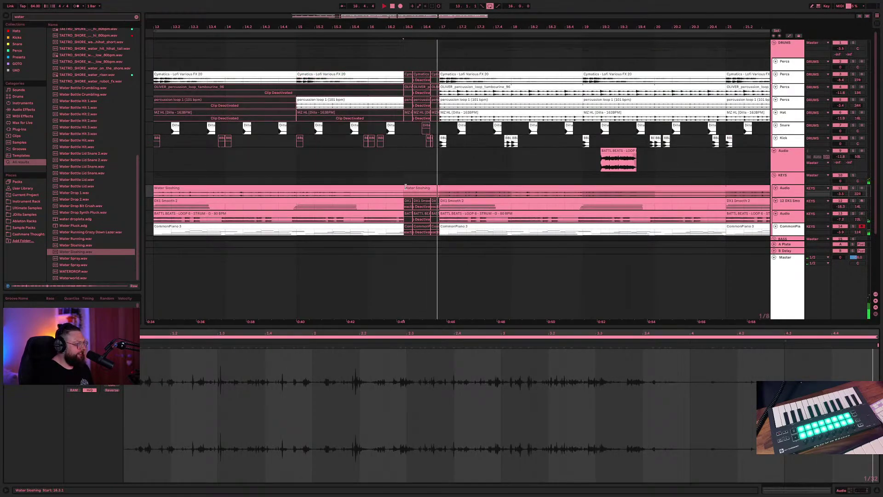
- Select the water riser clip before bar 17 and listen to the transition through the break
{"action": "scroll", "coordinate": [412, 183], "scroll_direction": "down", "scroll_amount": 4}
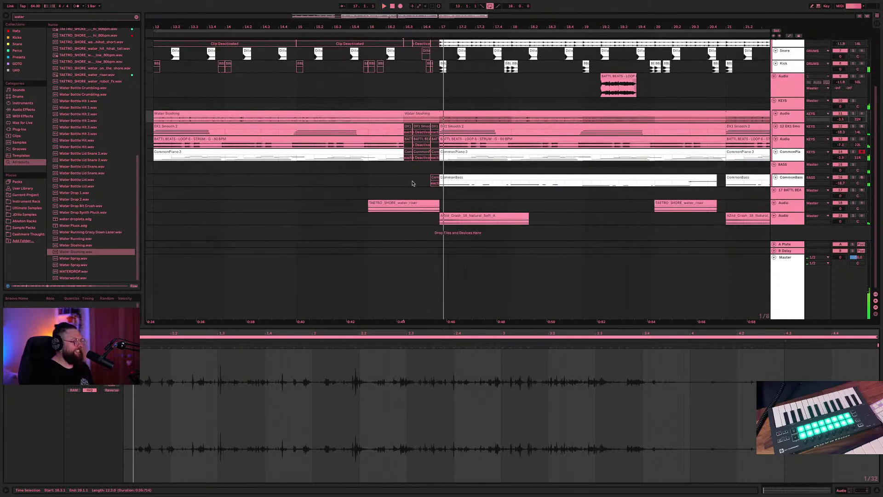
{"action": "mouse_move", "coordinate": [428, 201]}
{"action": "left_mouse_down"}
{"action": "mouse_move", "coordinate": [416, 203]}
{"action": "mouse_move", "coordinate": [430, 206]}
{"action": "left_mouse_up"}
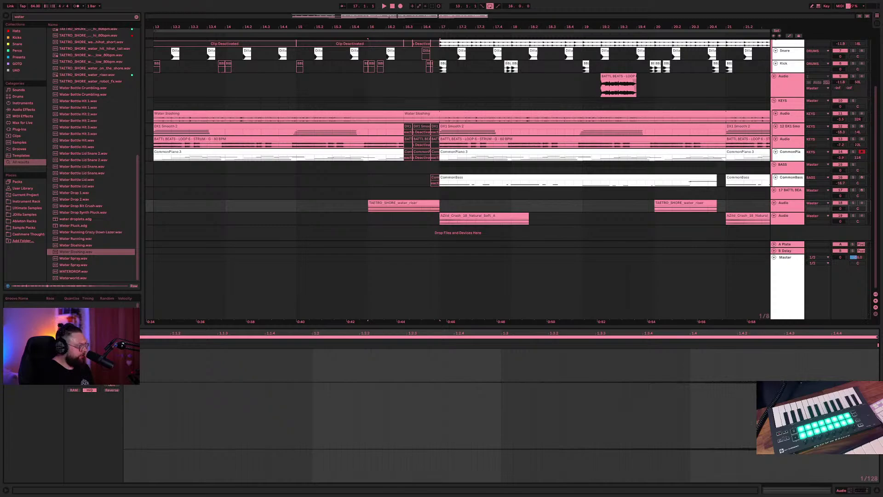
{"action": "key", "text": "space"}
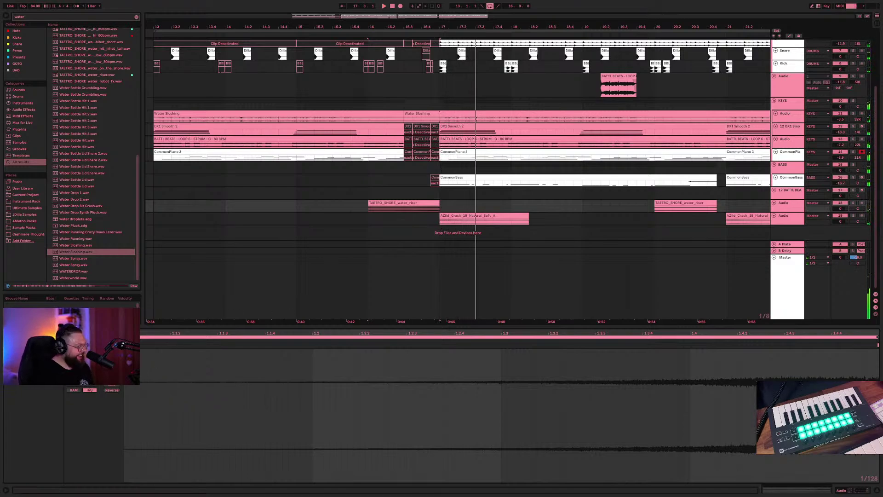
{"action": "key", "text": "space"}
{"action": "key", "text": "space"}
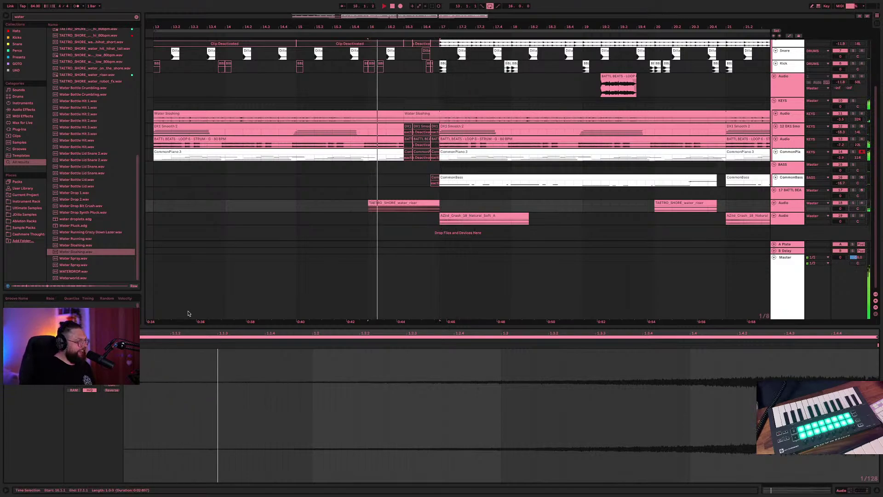
{"action": "left_click", "coordinate": [350, 278]}
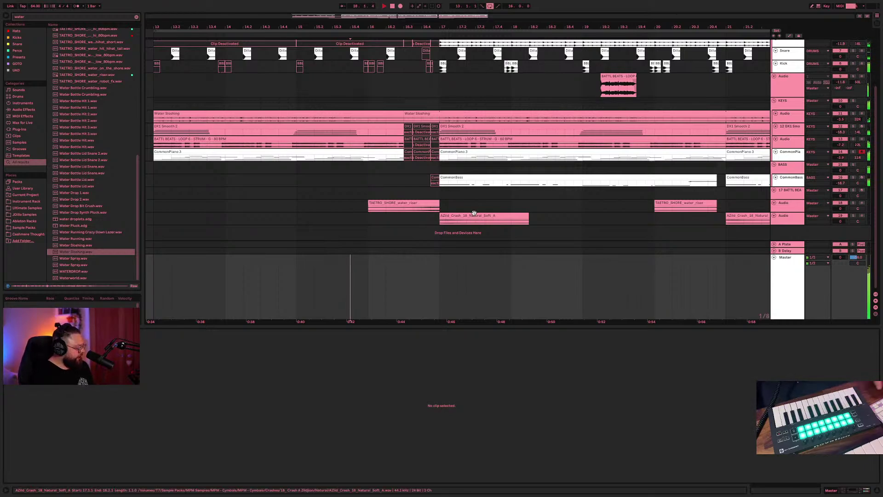
- Deactivate the short lead clip at 19.2.1 and play the arrangement from bar 17 without it
{"action": "scroll", "coordinate": [415, 161], "scroll_direction": "right", "scroll_amount": 10}
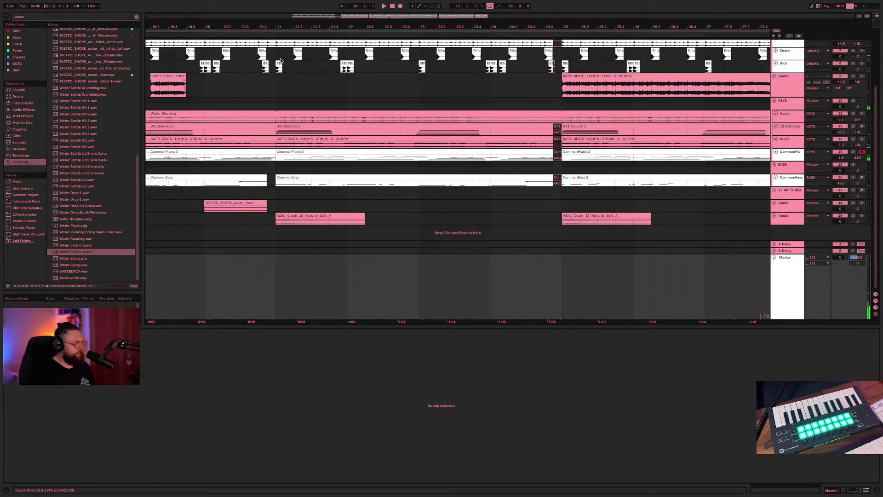
{"action": "scroll", "coordinate": [285, 103], "scroll_direction": "left", "scroll_amount": 2}
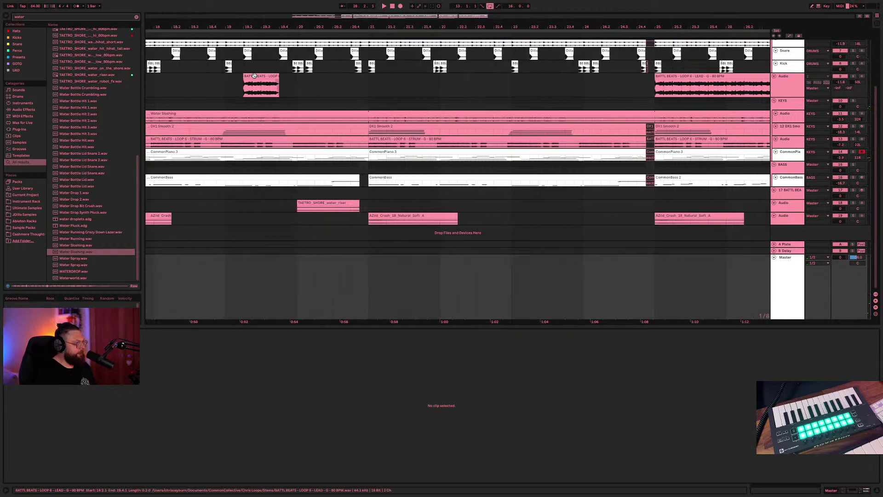
{"action": "scroll", "coordinate": [213, 81], "scroll_direction": "left", "scroll_amount": 3}
{"action": "left_click", "coordinate": [375, 77]}
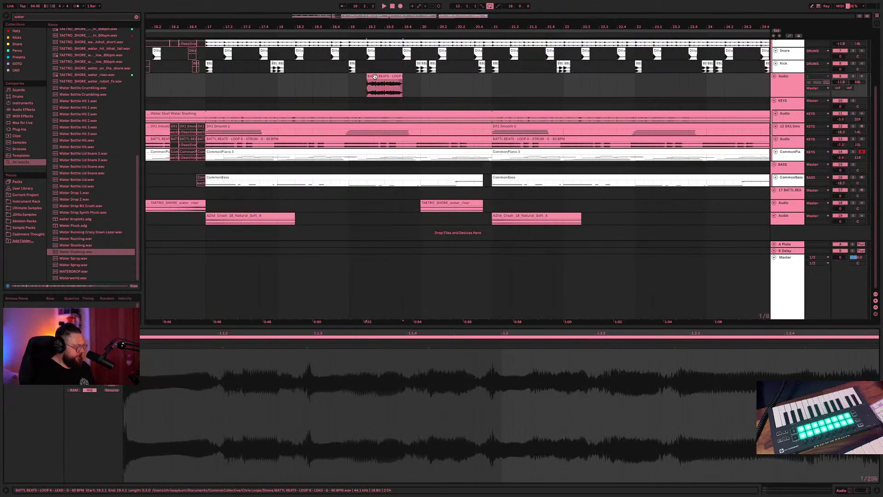
{"action": "key", "text": "Delete"}
{"action": "left_click", "coordinate": [206, 90]}
{"action": "key", "text": "space"}
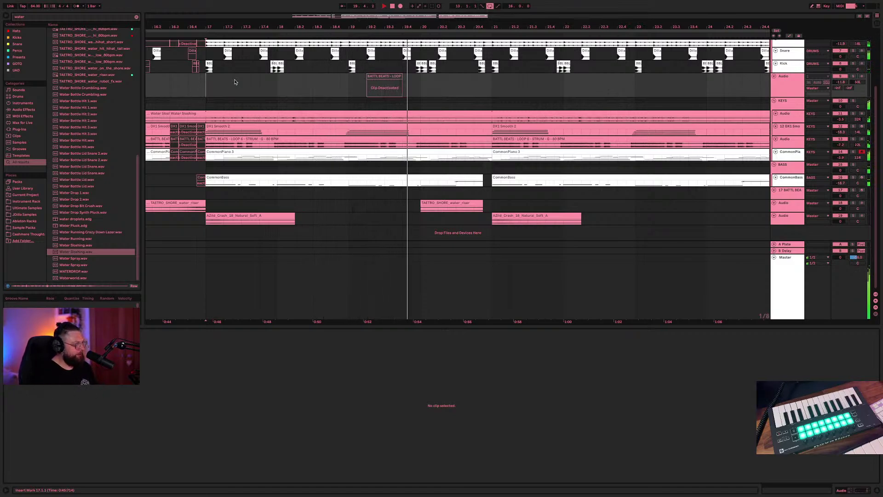
- Reactivate the short lead clip and move it to start at 20.1.1
{"action": "left_click", "coordinate": [376, 80]}
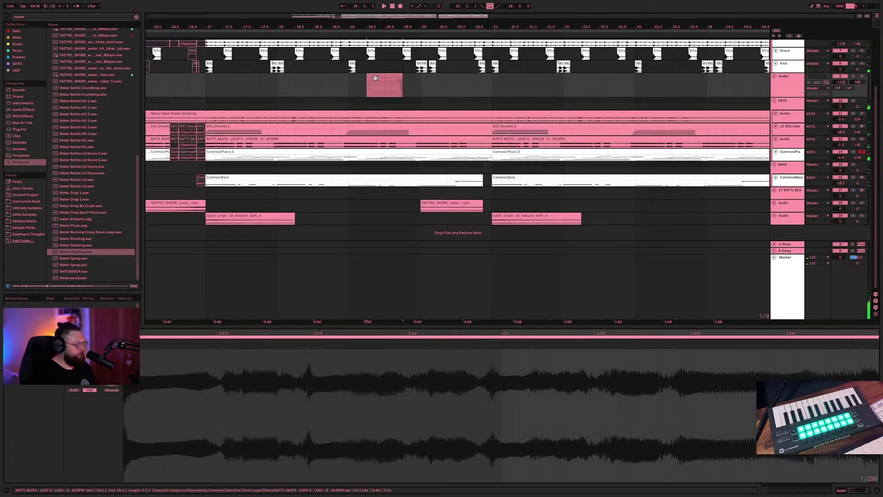
{"action": "left_click_drag", "start_coordinate": [375, 78], "coordinate": [430, 74]}
{"action": "left_click", "coordinate": [455, 82]}
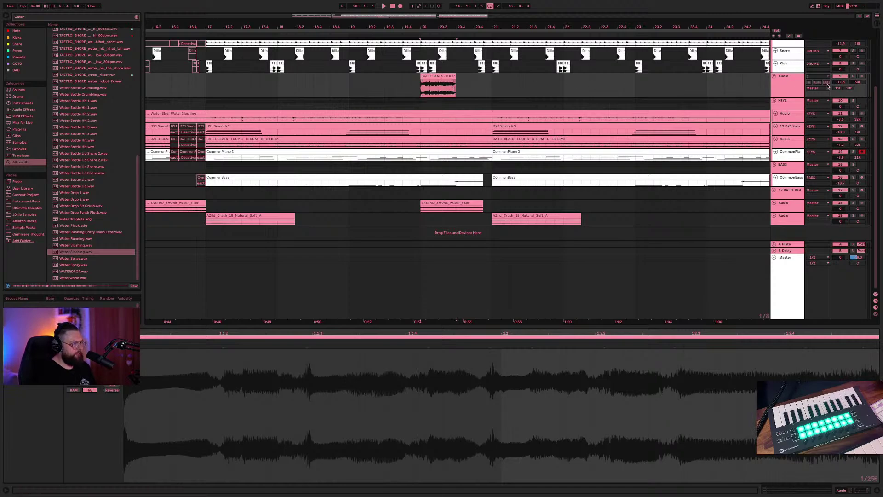
- Lower the gain of the short lead clip at bar 20 and preview it in the mix
{"action": "left_click", "coordinate": [432, 78]}
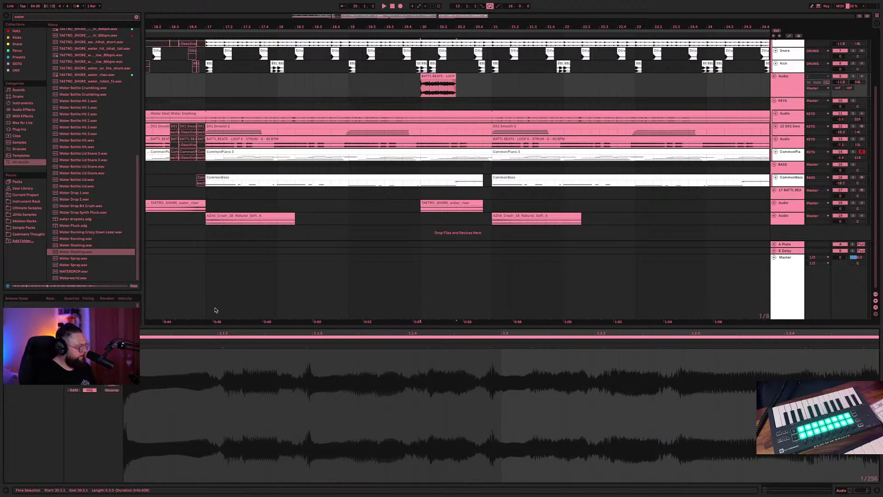
{"action": "scroll", "coordinate": [84, 381], "scroll_direction": "down", "scroll_amount": 3}
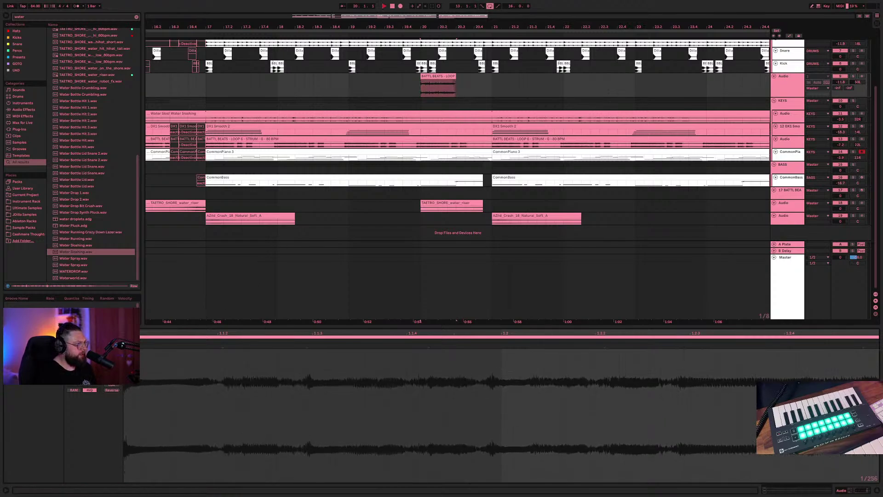
{"action": "key", "text": "space"}
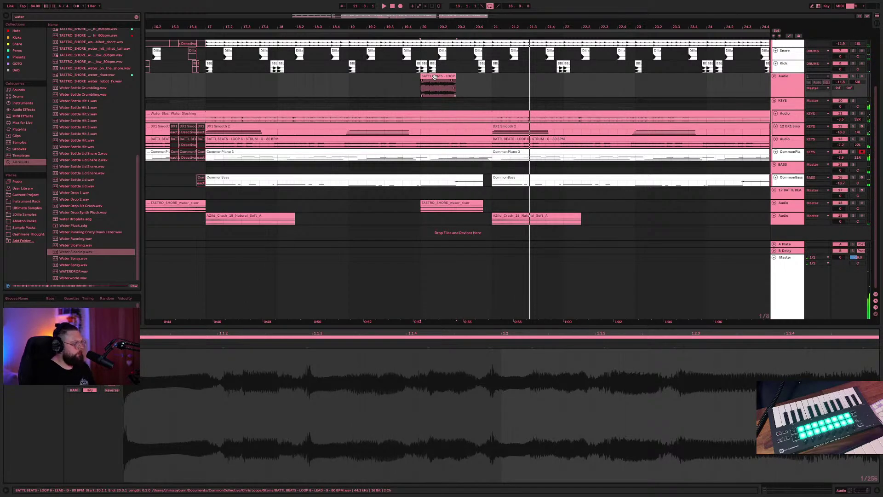
- Duplicate the lead track's time range from 17.1.1 to 21.1.1 and play the copied lead clip from bar 24
{"action": "left_click", "coordinate": [489, 89]}
{"action": "key", "text": "minus"}
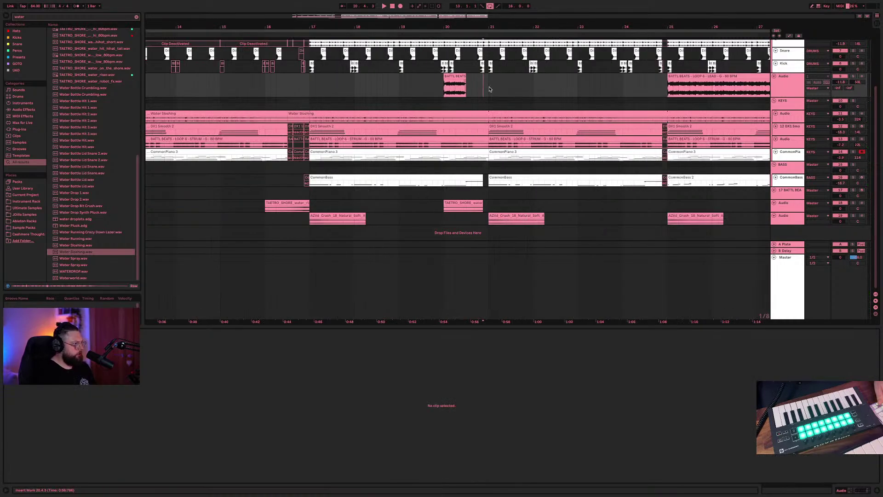
{"action": "left_click_drag", "start_coordinate": [488, 90], "coordinate": [307, 87]}
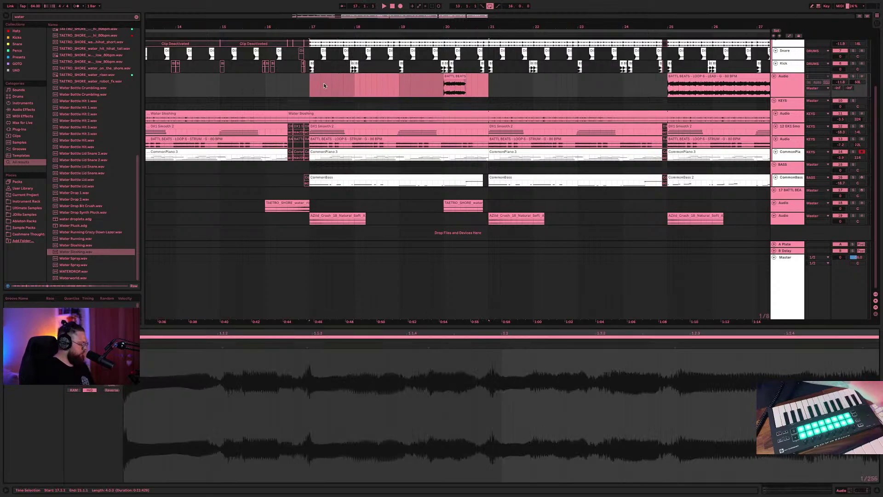
{"action": "key", "text": "ctrl+d"}
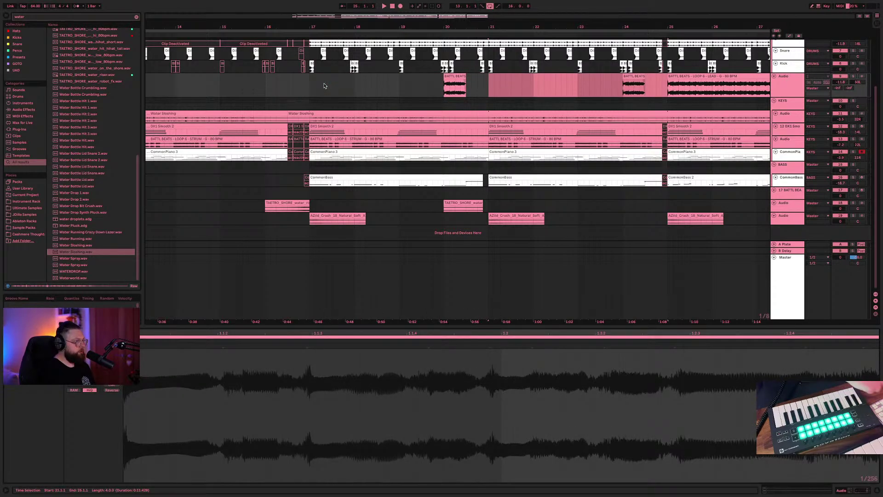
{"action": "left_click", "coordinate": [621, 85]}
{"action": "key", "text": "space"}
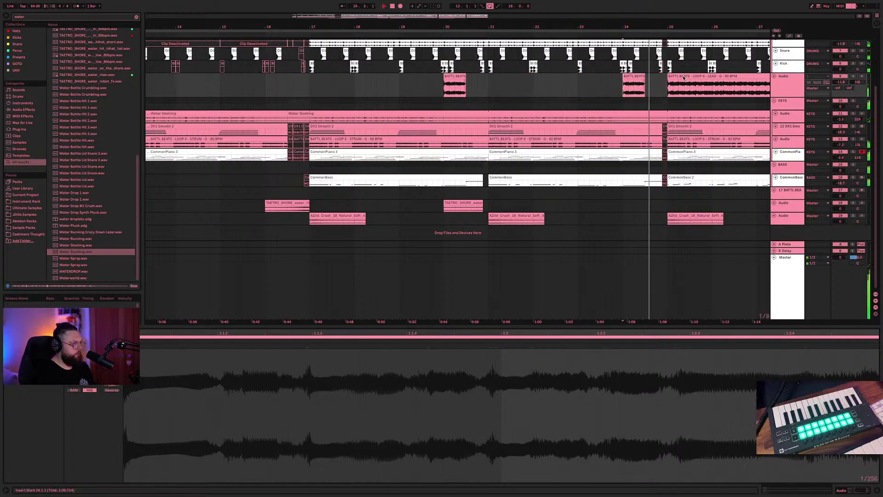
- Move the long lead loop clip from bar 25 to start at 21.1.1 and solo the lead track
{"action": "left_click_drag", "start_coordinate": [685, 78], "coordinate": [309, 79]}
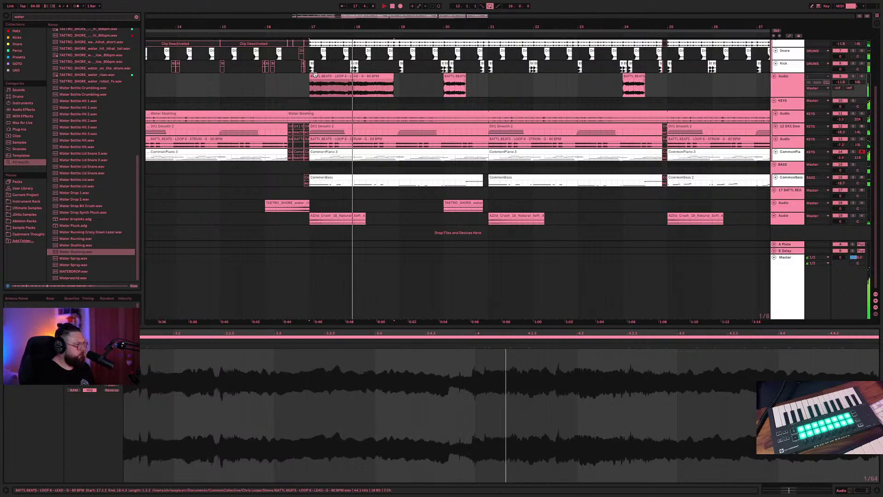
{"action": "left_click_drag", "start_coordinate": [310, 78], "coordinate": [499, 97]}
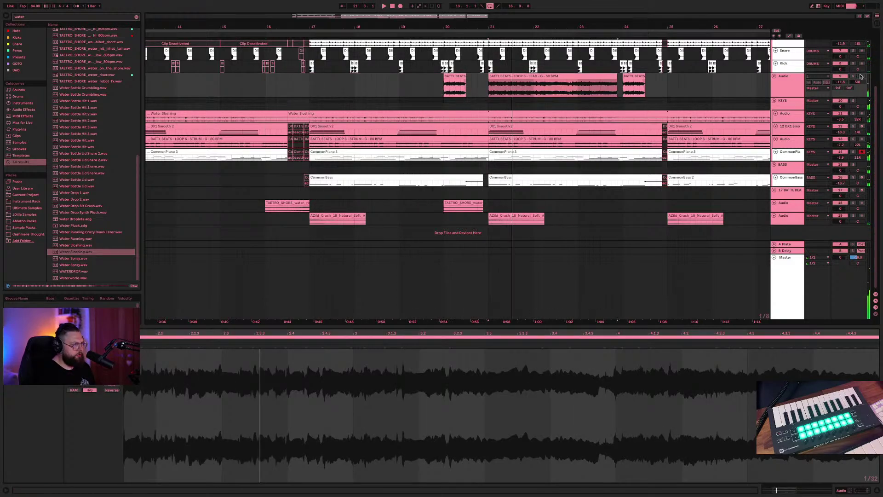
{"action": "left_click", "coordinate": [854, 76]}
{"action": "left_click", "coordinate": [605, 95]}
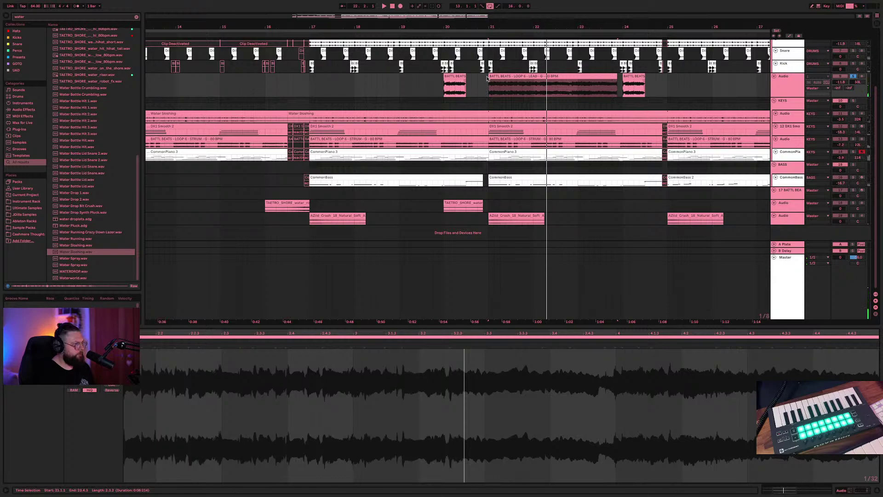
- Trim the start of the long lead clip to 22.1.3, split it at 22.2.1 and play it
{"action": "left_click_drag", "start_coordinate": [488, 77], "coordinate": [539, 77]}
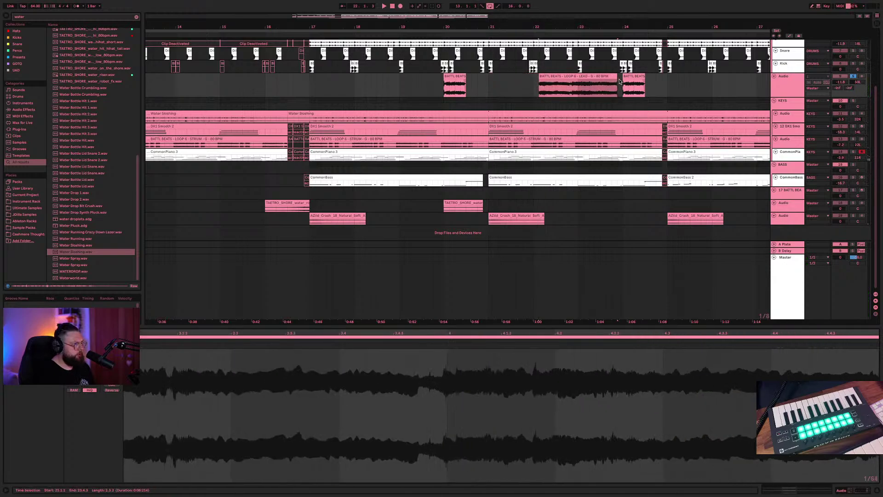
{"action": "left_click_drag", "start_coordinate": [573, 18], "coordinate": [479, 42]}
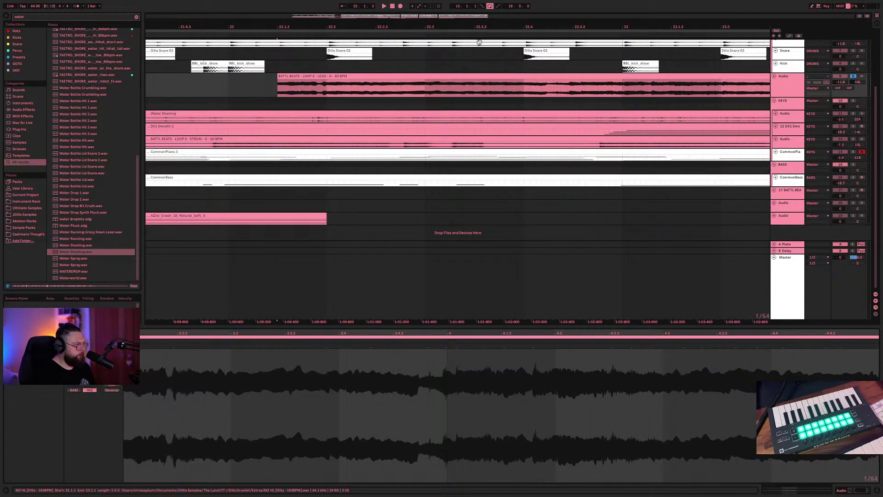
{"action": "left_click_drag", "start_coordinate": [259, 87], "coordinate": [319, 91]}
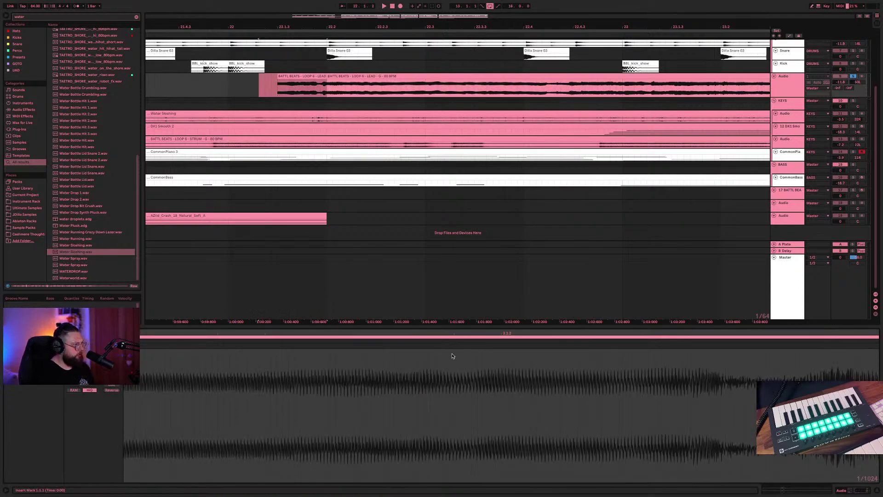
{"action": "key", "text": "space"}
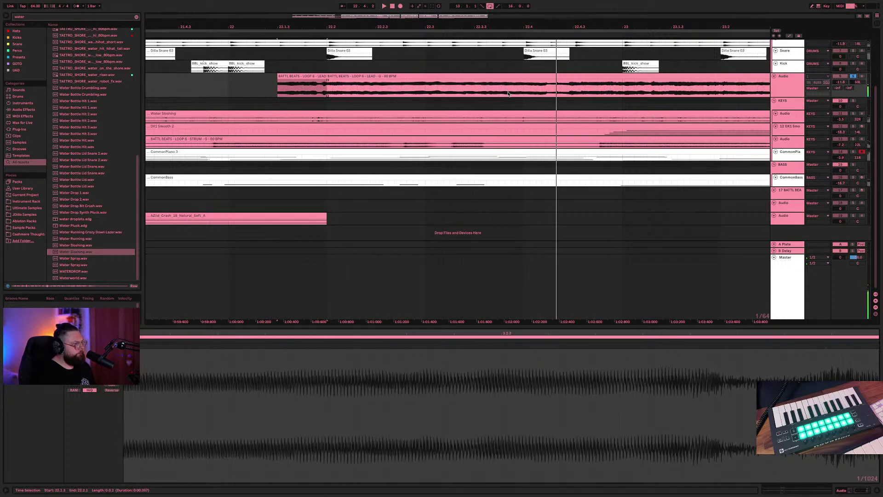
- Consolidate the lead audio from 22.1.3 to 22.4.2 into one clip and play it
{"action": "left_click_drag", "start_coordinate": [551, 73], "coordinate": [294, 95]}
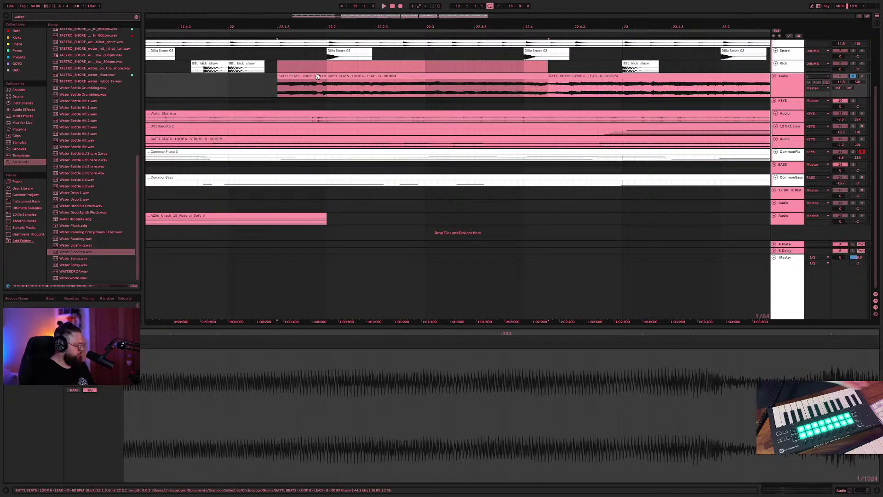
{"action": "key", "text": "ctrl+j"}
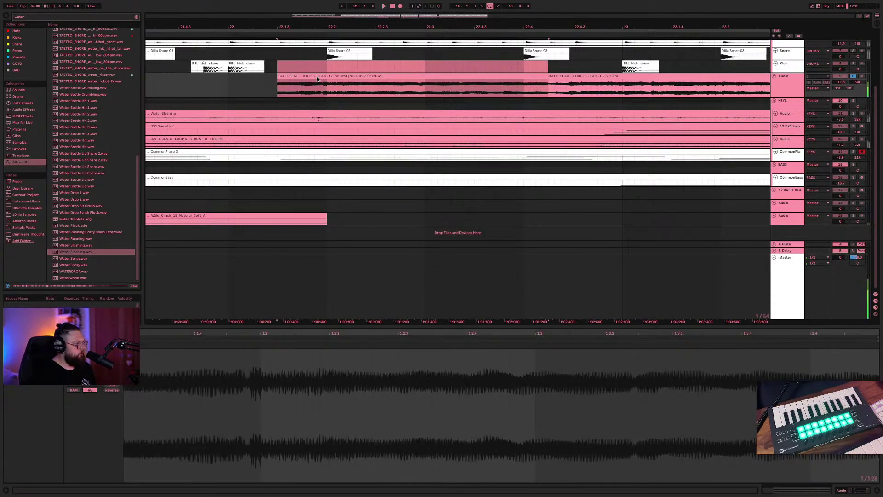
{"action": "key", "text": "space"}
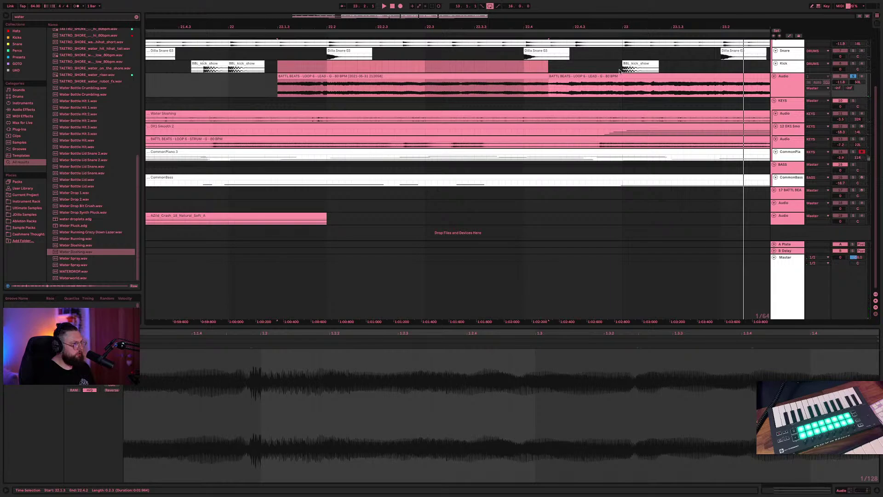
{"action": "key", "text": "space"}
- Split the remaining lead clip at 22.4.4 and 23.1.1 and listen to the slices
{"action": "left_click_drag", "start_coordinate": [618, 68], "coordinate": [548, 95]}
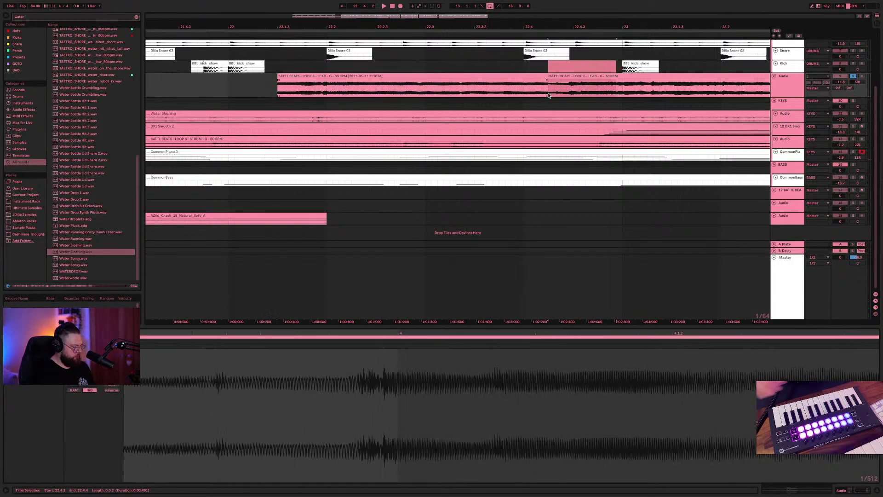
{"action": "key", "text": "ctrl+e"}
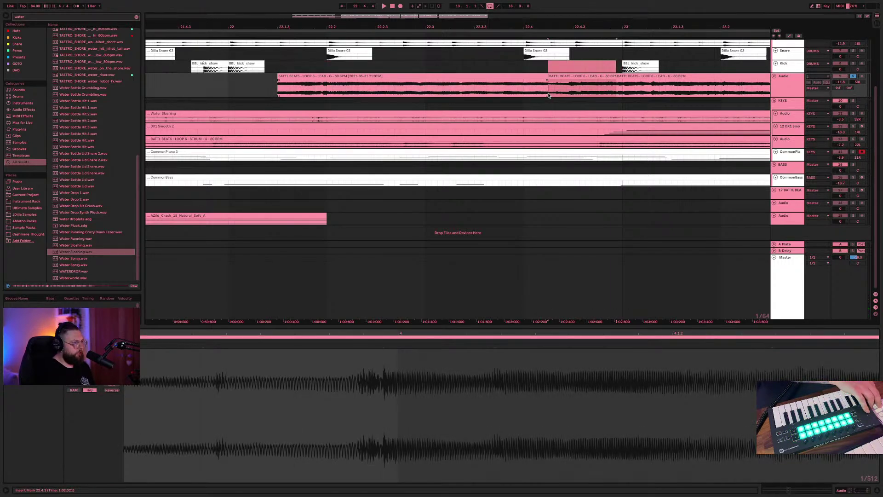
{"action": "left_click", "coordinate": [548, 69]}
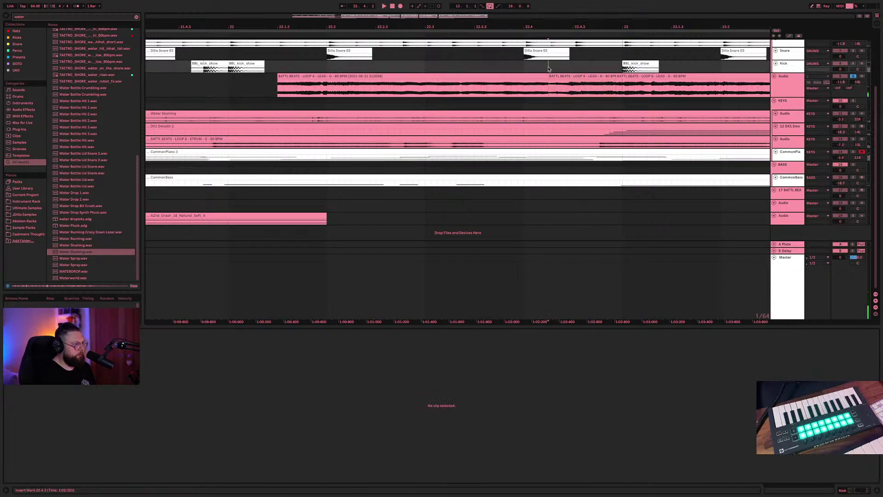
{"action": "left_click_drag", "start_coordinate": [549, 69], "coordinate": [621, 98]}
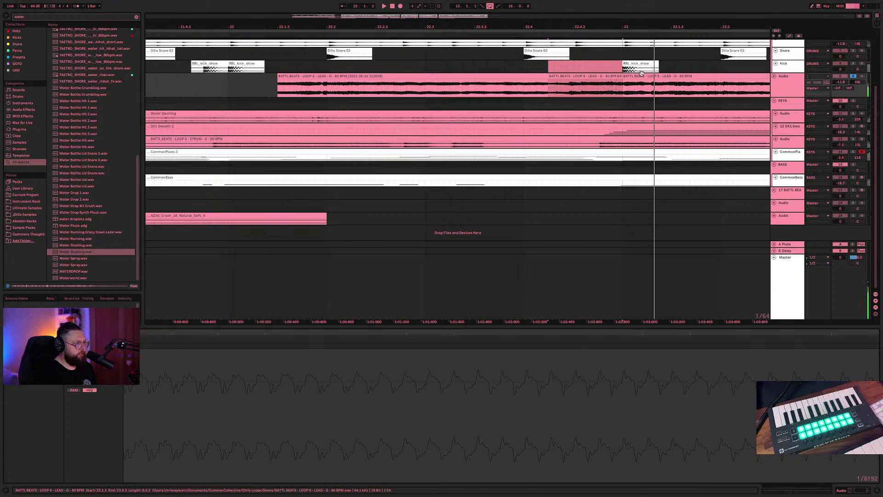
- Duplicate the lead audio track twice to get three identical lead tracks
{"action": "left_click", "coordinate": [787, 93]}
{"action": "key", "text": "ctrl+d"}
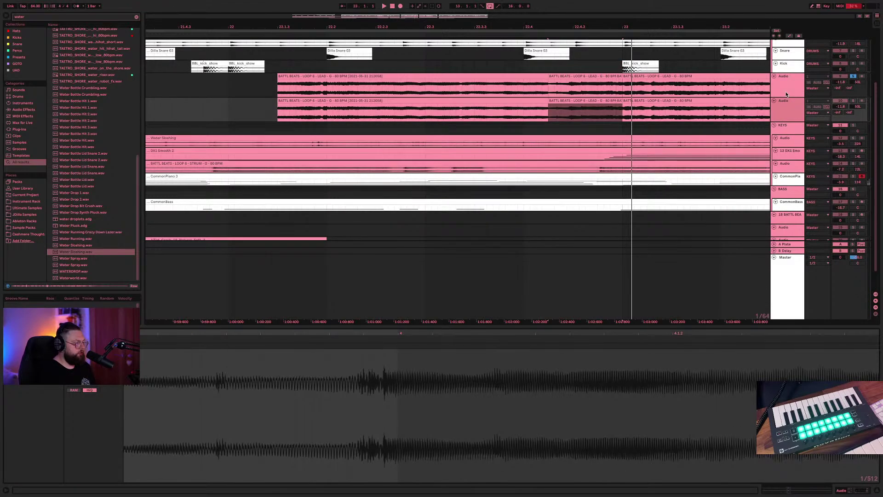
{"action": "key", "text": "ctrl+d"}
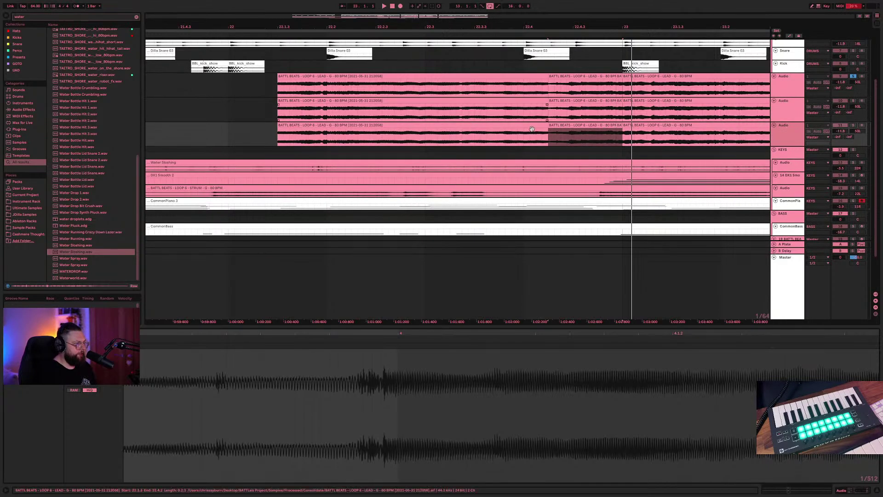
- Delete the consolidated clip between 22.1.3 and 22.4.2 from all three lead tracks
{"action": "left_click", "coordinate": [470, 126]}
{"action": "key", "text": "Delete"}
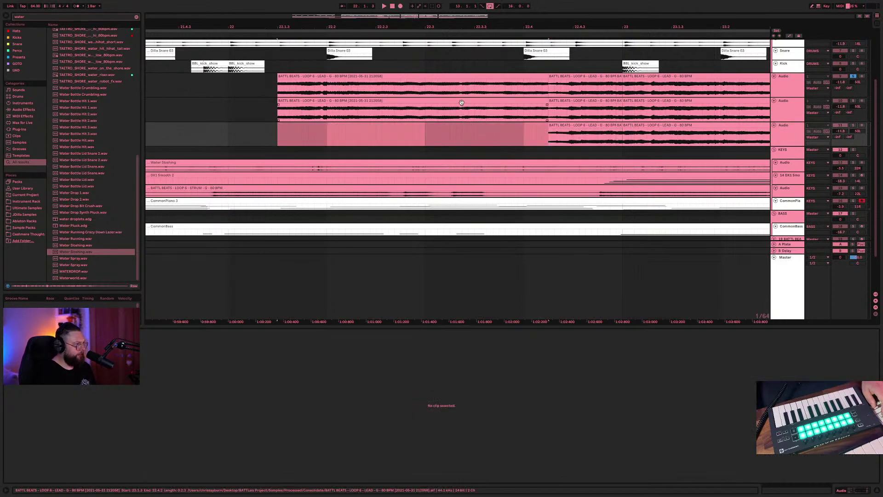
{"action": "key", "text": "Up"}
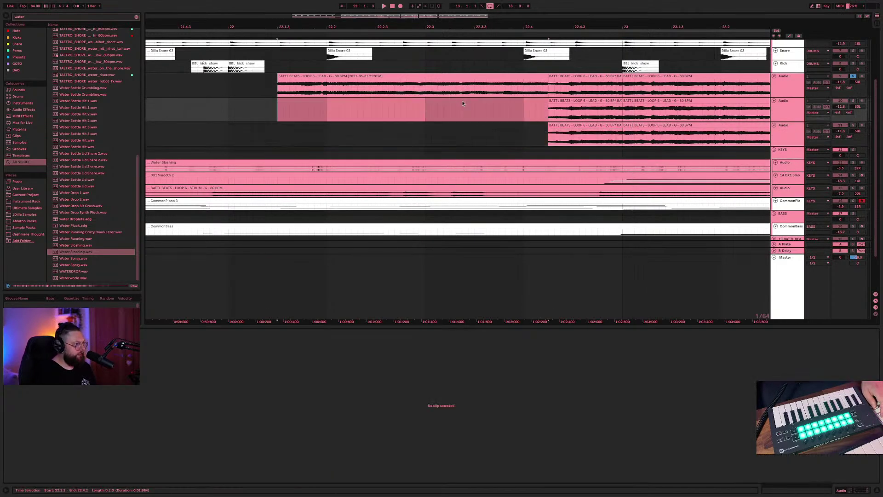
{"action": "left_click", "coordinate": [472, 77]}
{"action": "key", "text": "Delete"}
- Delete the short lead slice from 22.4.2 to 22.4.4 on the second and third lead tracks
{"action": "scroll", "coordinate": [622, 116], "scroll_direction": "left", "scroll_amount": 3}
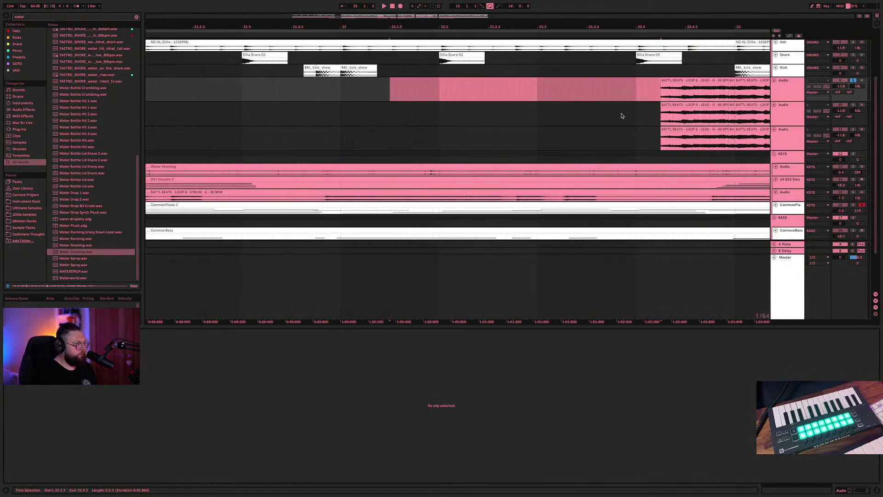
{"action": "scroll", "coordinate": [622, 116], "scroll_direction": "right", "scroll_amount": 5}
{"action": "scroll", "coordinate": [490, 81], "scroll_direction": "down", "scroll_amount": 2}
{"action": "key", "text": "space"}
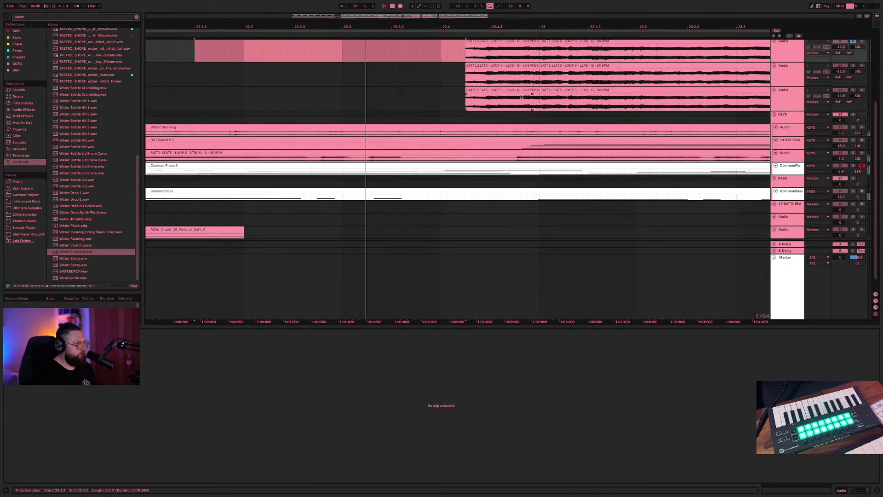
{"action": "scroll", "coordinate": [520, 97], "scroll_direction": "up", "scroll_amount": 1}
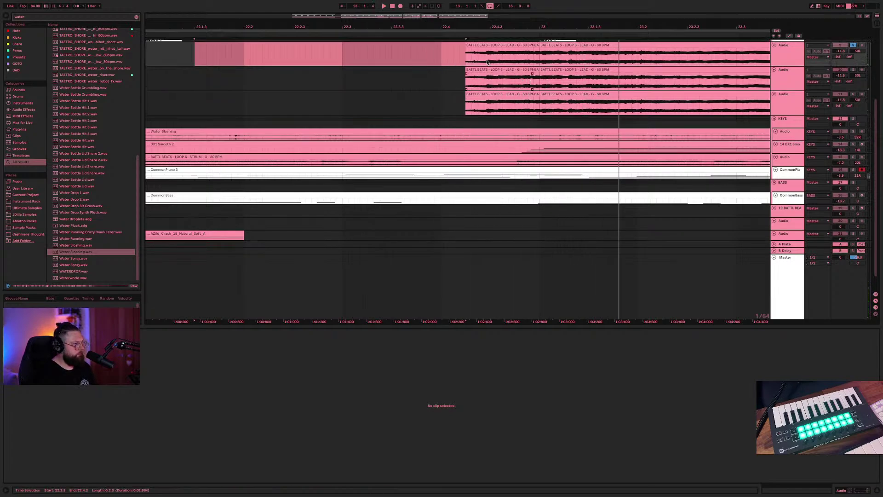
{"action": "left_click", "coordinate": [491, 45]}
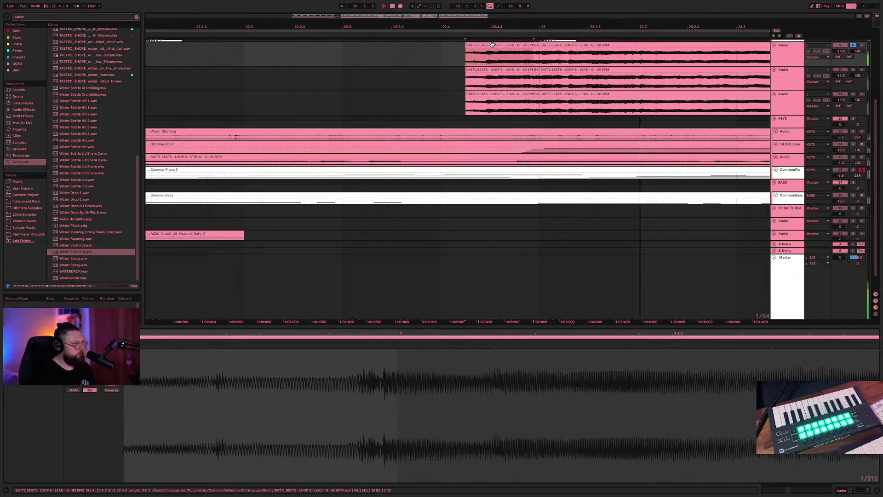
{"action": "left_click", "coordinate": [514, 93]}
{"action": "key", "text": "Delete"}
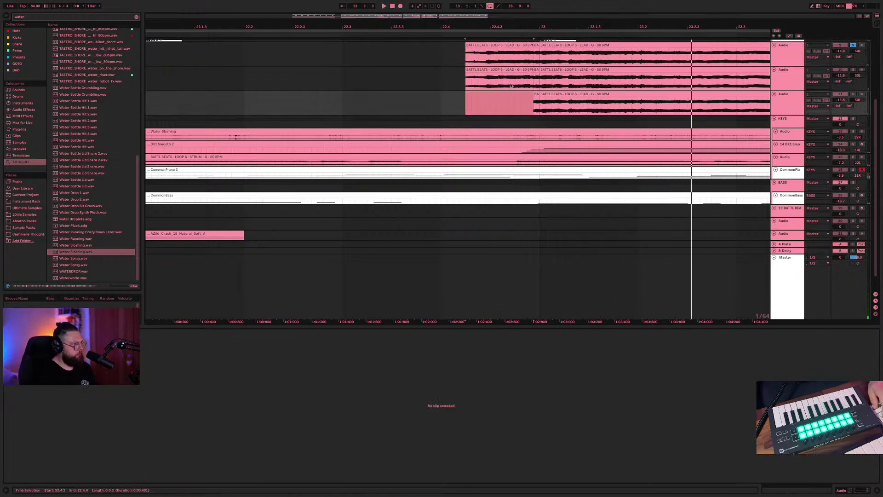
{"action": "left_click", "coordinate": [517, 70]}
{"action": "key", "text": "Delete"}
{"action": "left_click", "coordinate": [549, 69]}
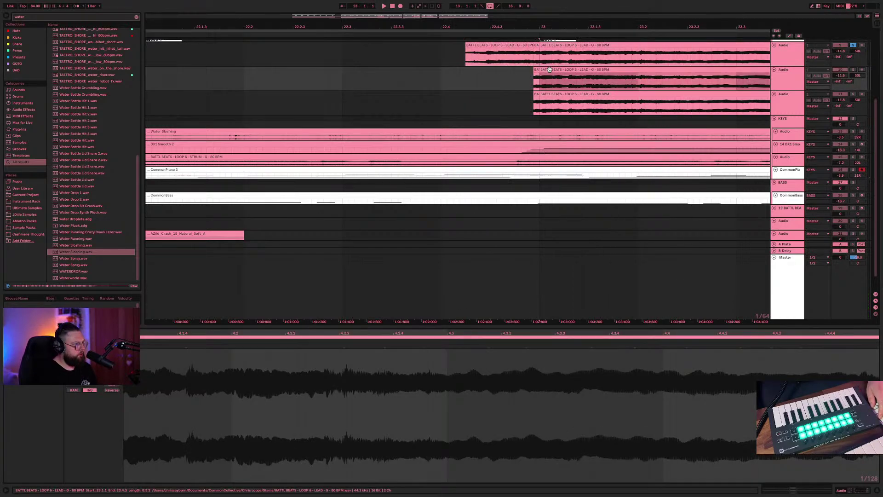
- Delete the tiny lead slice between 22.4.4 and 23.1.1 on the first and third lead tracks
{"action": "left_click", "coordinate": [537, 47]}
{"action": "key", "text": "Delete"}
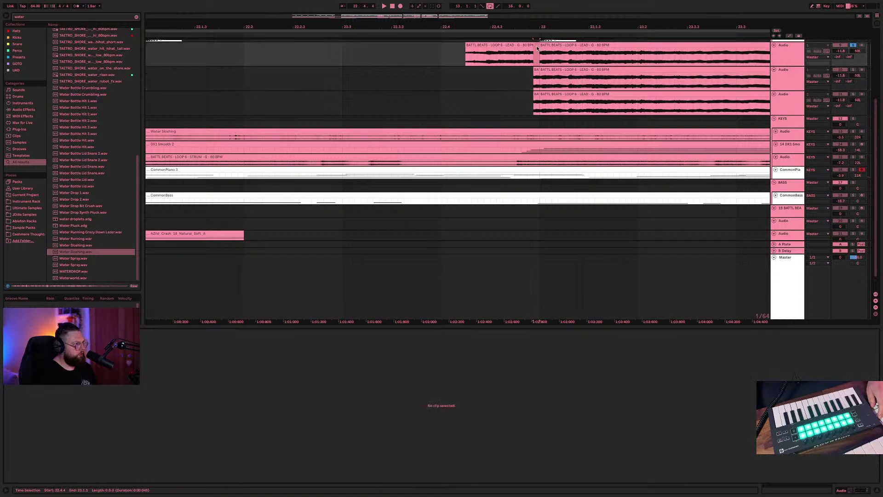
{"action": "left_click", "coordinate": [539, 92]}
{"action": "key", "text": "Delete"}
{"action": "left_click", "coordinate": [537, 69]}
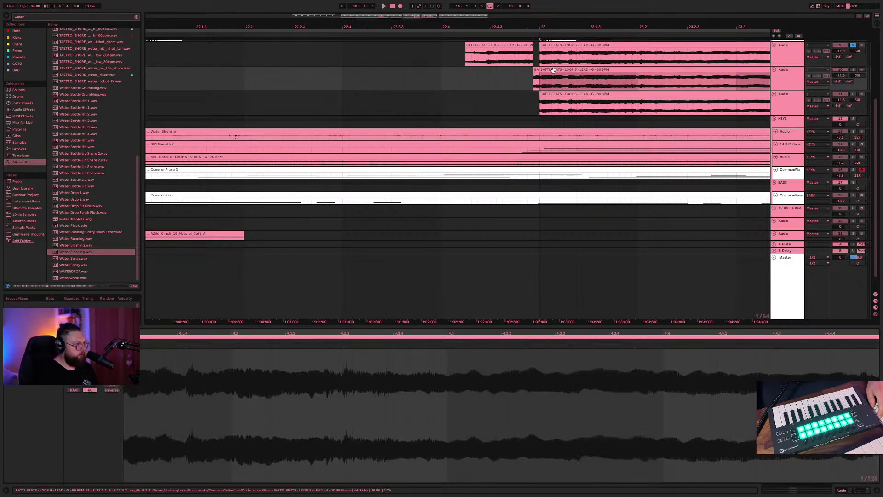
- Move the tiny slice on the second lead track to 22.3.4 and delete it
{"action": "key", "text": "space"}
{"action": "left_click_drag", "start_coordinate": [537, 70], "coordinate": [439, 75]}
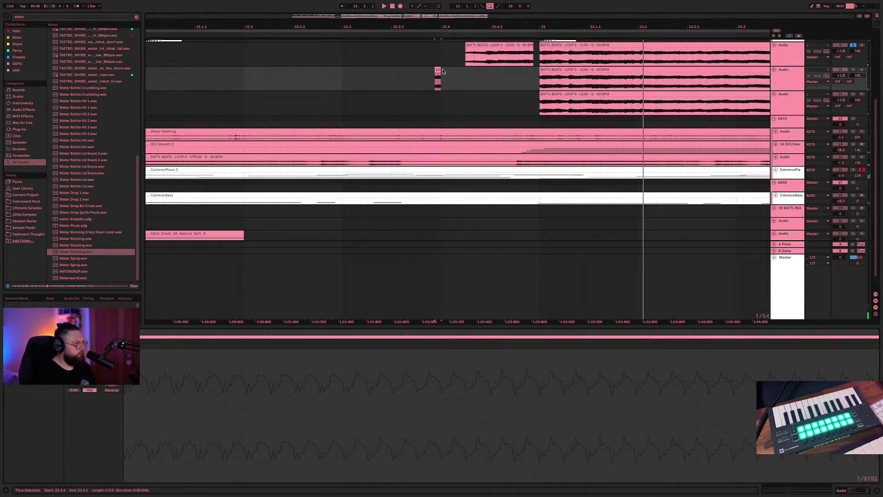
{"action": "left_click", "coordinate": [440, 71]}
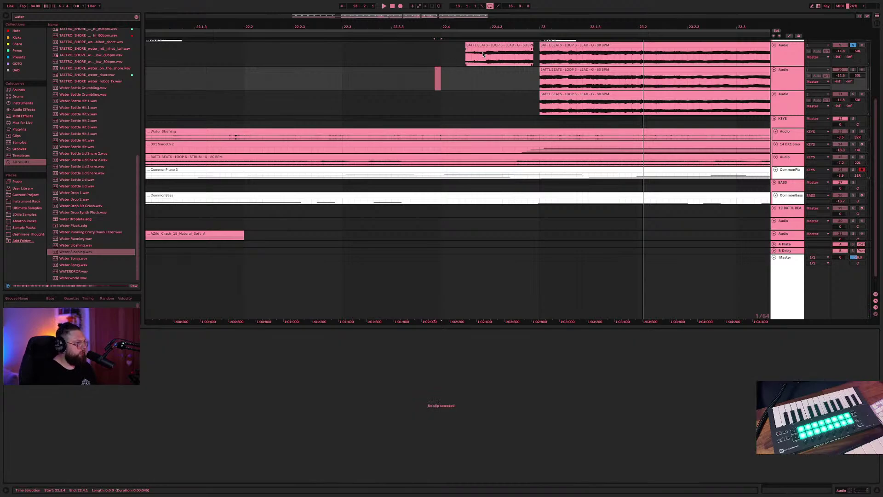
- Clear the short slice from the first lead track and move its long lead clip to start at 22.3.1
{"action": "left_click", "coordinate": [487, 45]}
{"action": "key", "text": "space"}
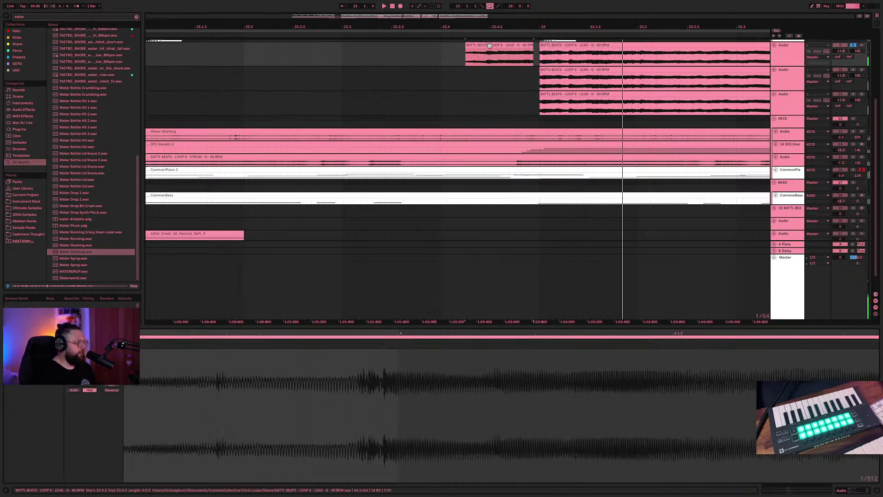
{"action": "left_click_drag", "start_coordinate": [494, 45], "coordinate": [374, 53]}
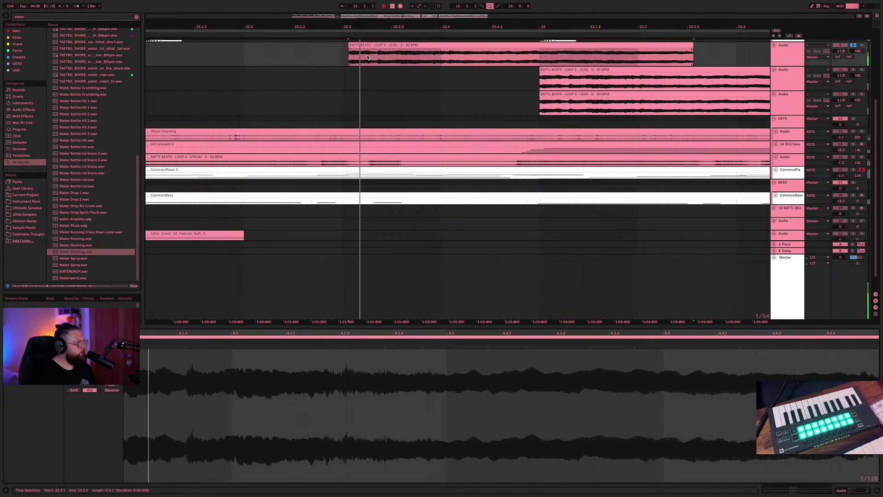
- Delete the long lead clips starting at 23.1.1 on the second and third lead tracks
{"action": "key", "text": "minus"}
{"action": "key", "text": "minus"}
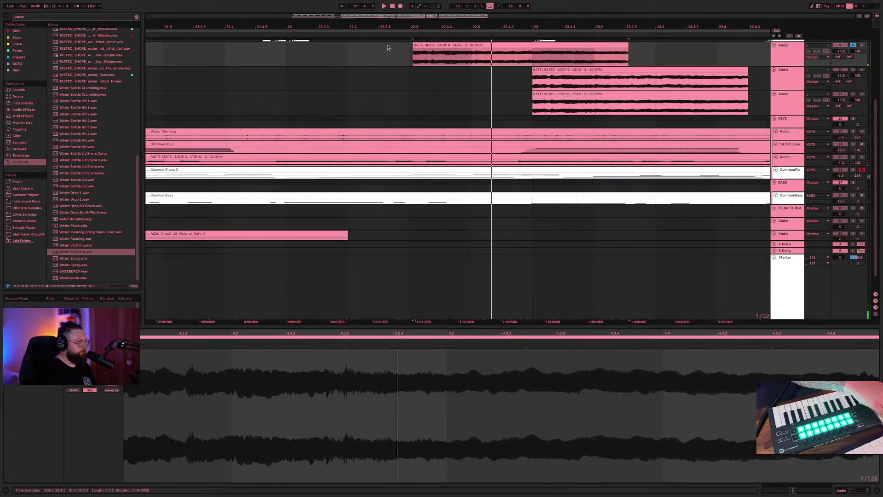
{"action": "left_click", "coordinate": [563, 72]}
{"action": "key", "text": "Delete"}
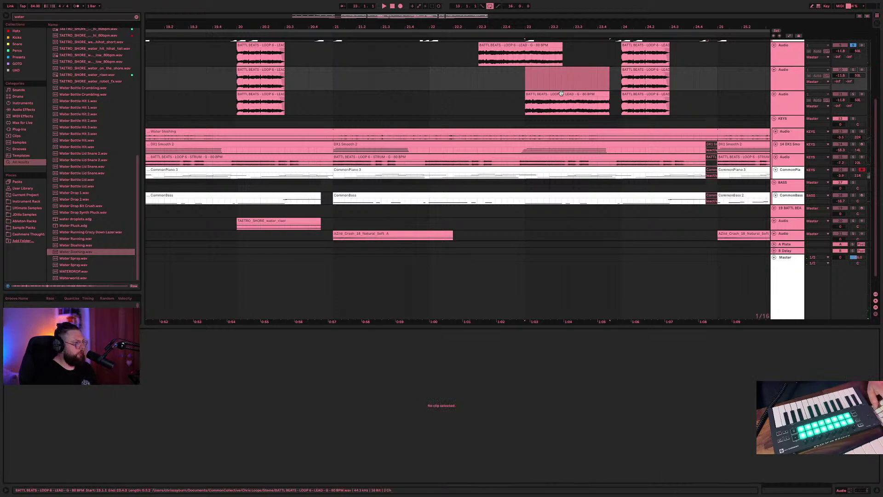
{"action": "left_click", "coordinate": [562, 96]}
{"action": "key", "text": "Delete"}
- Delete the lead clips starting at 24.1.1 from all three lead tracks
{"action": "left_click", "coordinate": [648, 56]}
{"action": "key", "text": "Delete"}
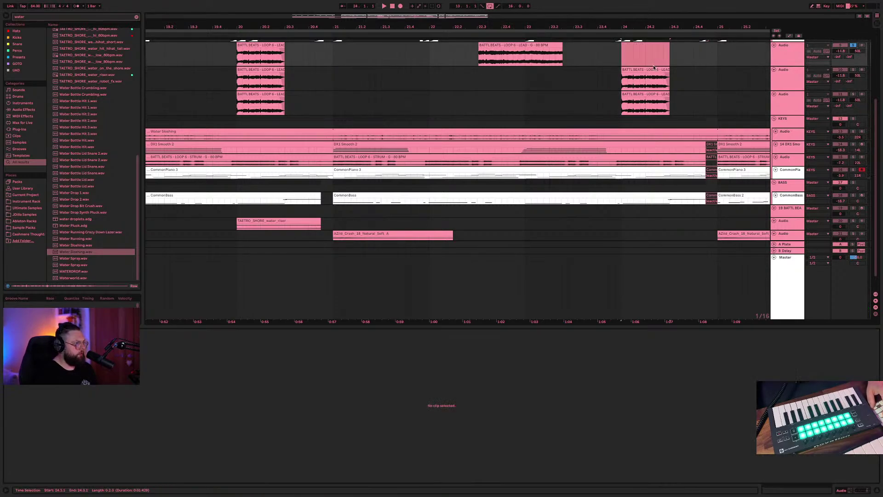
{"action": "left_click", "coordinate": [655, 70]}
{"action": "key", "text": "Delete"}
{"action": "left_click", "coordinate": [651, 94]}
{"action": "key", "text": "Delete"}
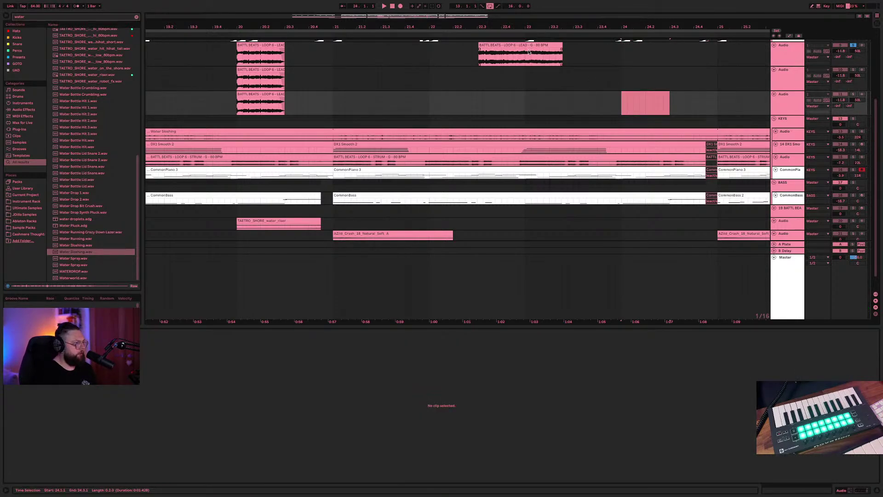
- Try the long lead clip on the first lead track at 22.1.1 and listen to it
{"action": "left_click_drag", "start_coordinate": [529, 52], "coordinate": [468, 52]}
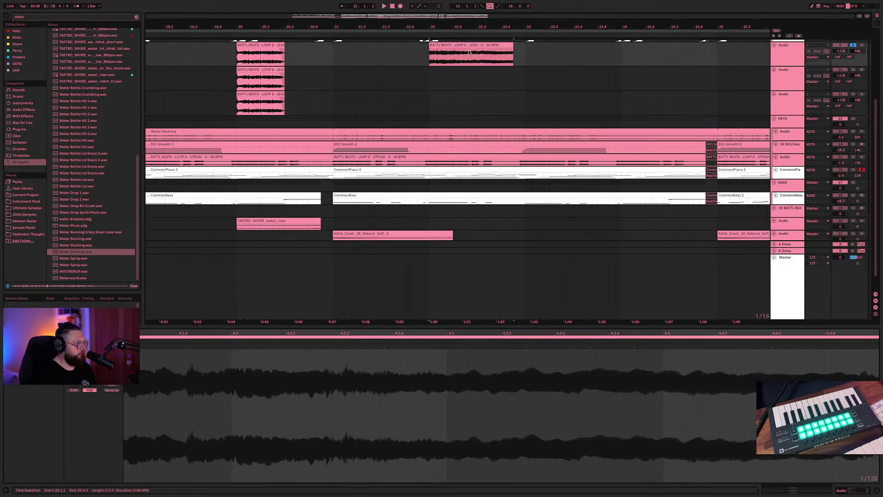
{"action": "scroll", "coordinate": [471, 52], "scroll_direction": "down", "scroll_amount": 2}
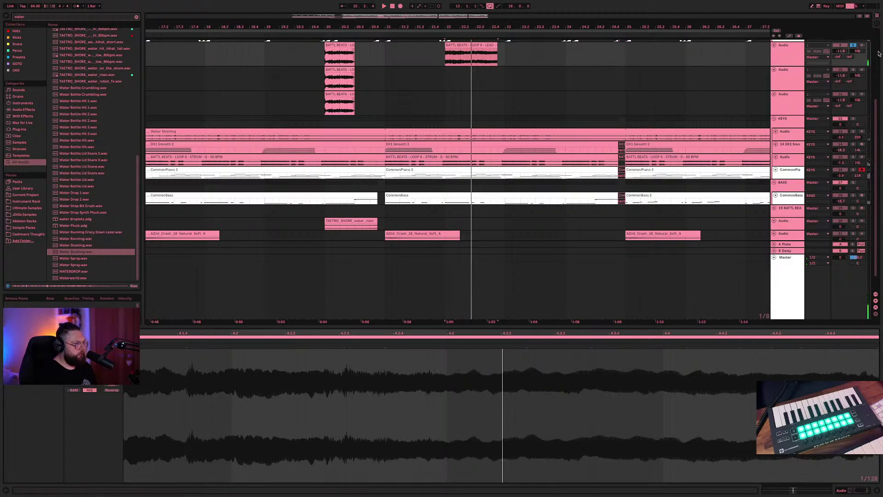
{"action": "left_click", "coordinate": [475, 47]}
{"action": "key", "text": "space"}
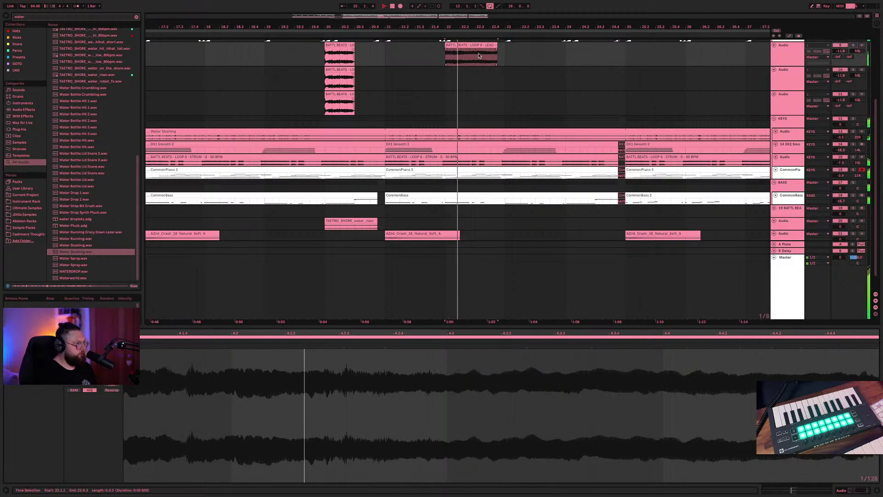
- Try the long lead clip at later positions on the second lead track, ending at 23.4.3, and play the result
{"action": "left_click_drag", "start_coordinate": [474, 46], "coordinate": [510, 73]}
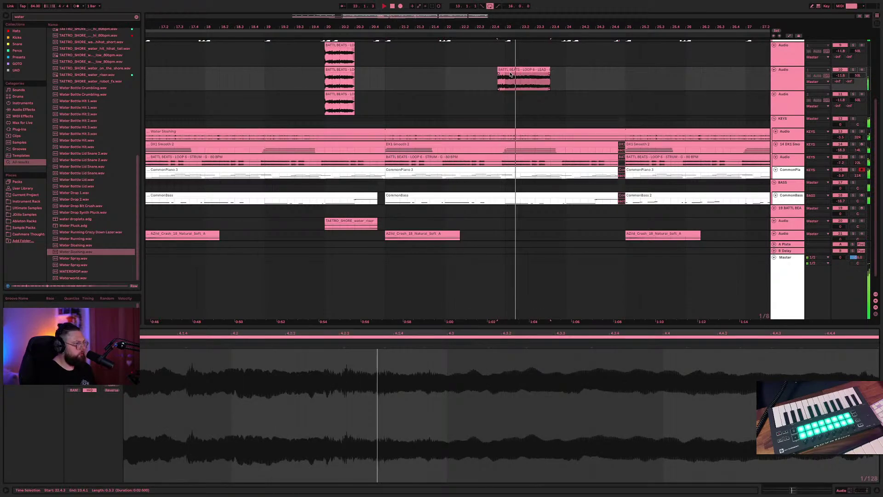
{"action": "left_click_drag", "start_coordinate": [509, 73], "coordinate": [557, 72]}
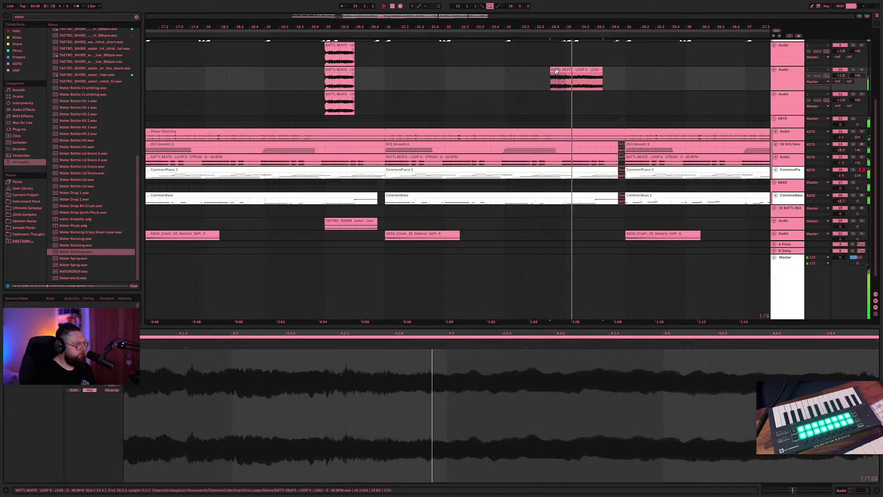
{"action": "left_click_drag", "start_coordinate": [558, 72], "coordinate": [565, 70]}
{"action": "key", "text": "space"}
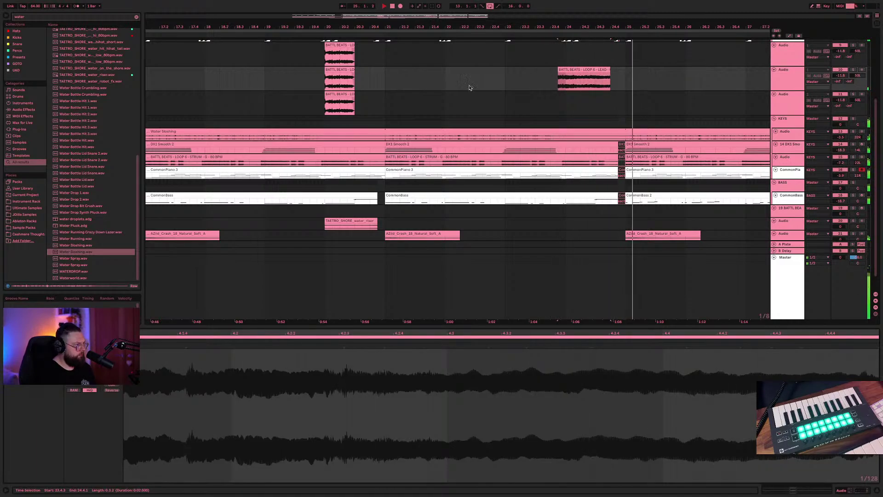
- Delete the lead clips at 20.1.1 on the first and third lead tracks and play from just before bar 20
{"action": "left_click", "coordinate": [339, 45]}
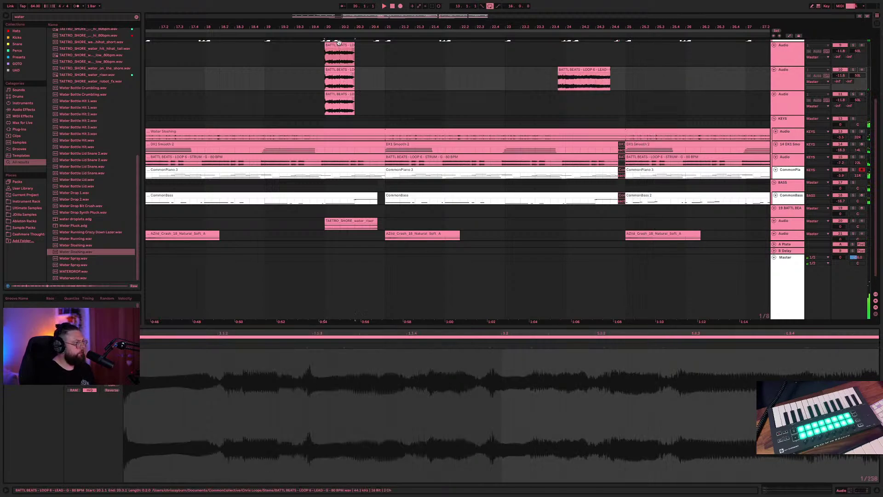
{"action": "key", "text": "Delete"}
{"action": "left_click", "coordinate": [346, 102]}
{"action": "key", "text": "Delete"}
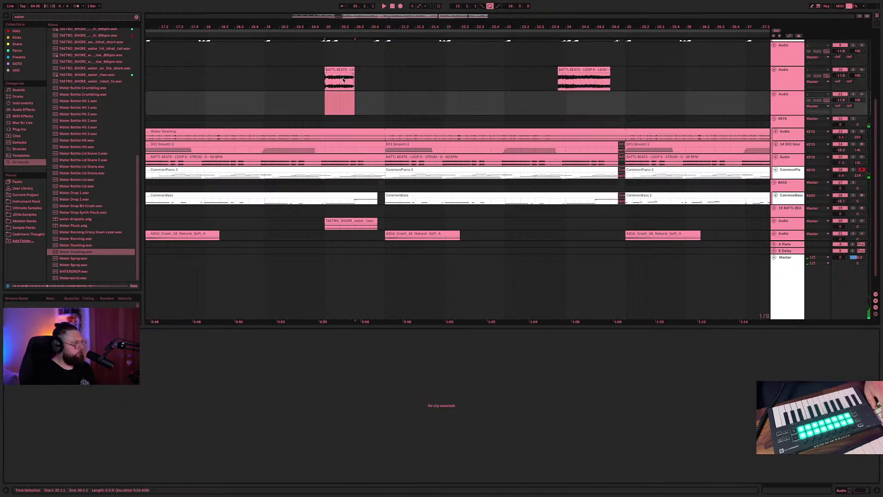
{"action": "left_click", "coordinate": [310, 80]}
{"action": "key", "text": "space"}
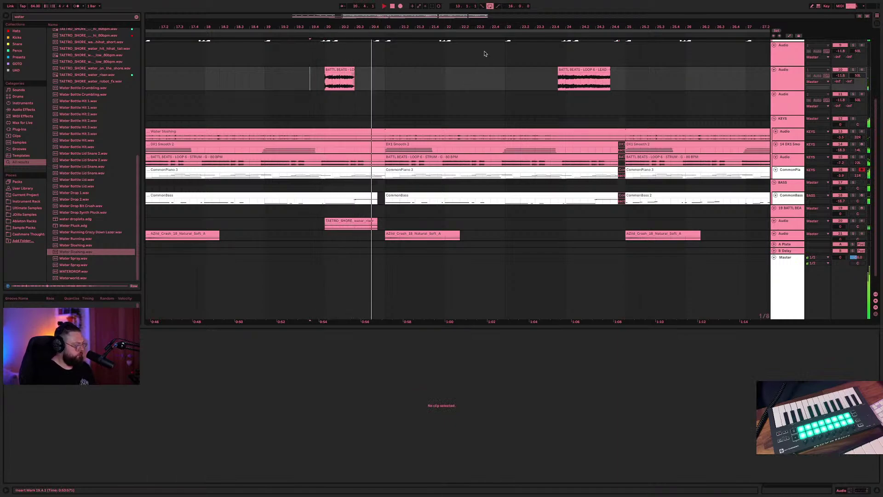
- Trim the start of the long lead clip on the second lead track to 24.1.1 and listen to it
{"action": "key", "text": "minus"}
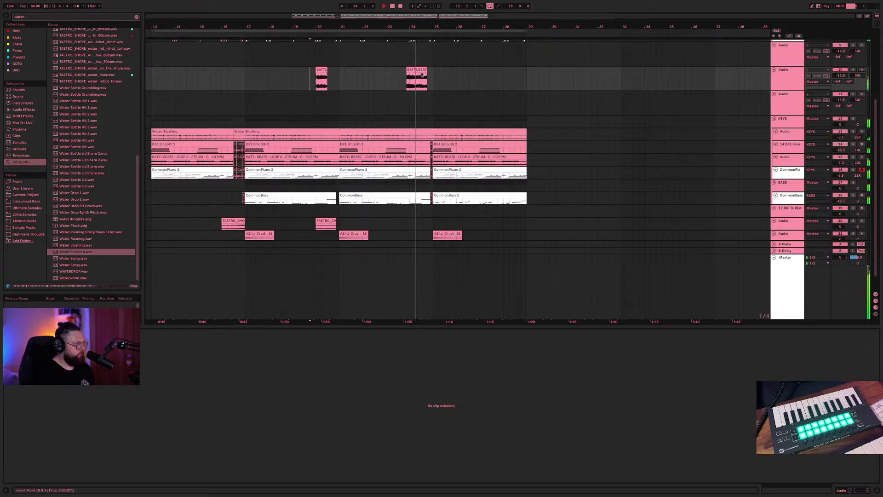
{"action": "left_click", "coordinate": [407, 71]}
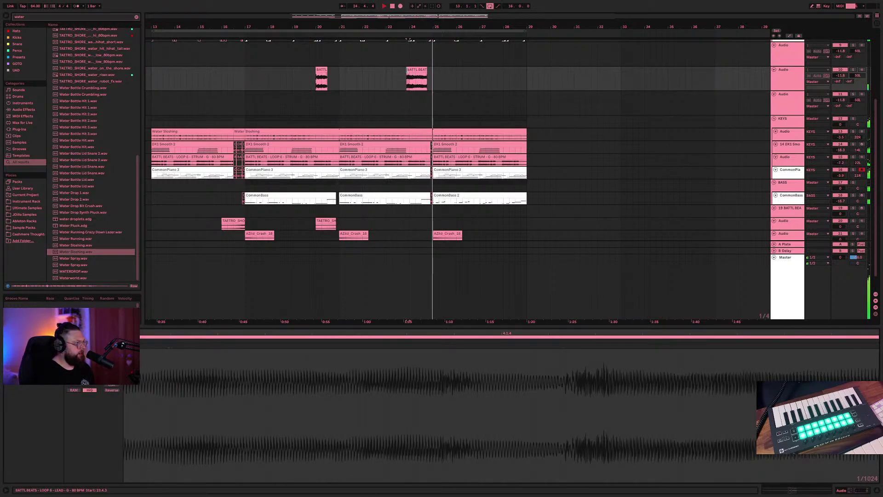
{"action": "left_click_drag", "start_coordinate": [406, 70], "coordinate": [410, 71]}
{"action": "key", "text": "space"}
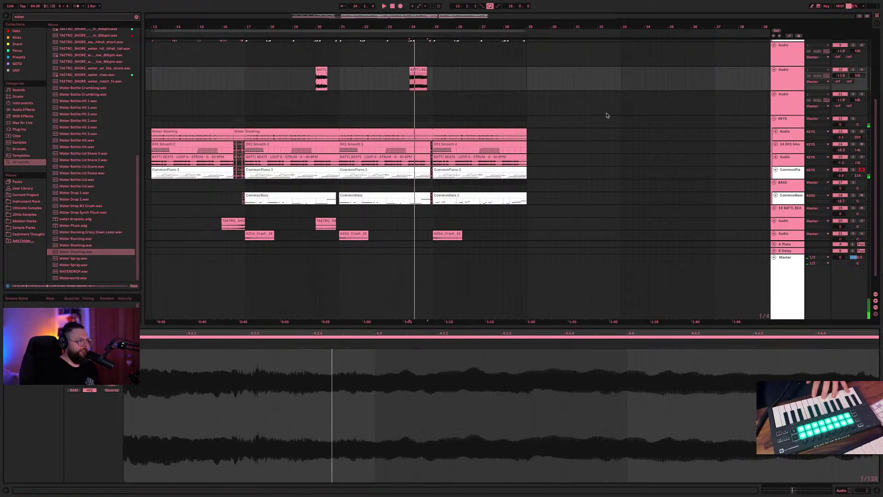
- Delete the lead clip at 24.1.1 on the second lead track and arm the BATTL BEATS lead instrument track for recording
{"action": "left_click_drag", "start_coordinate": [463, 87], "coordinate": [317, 80]}
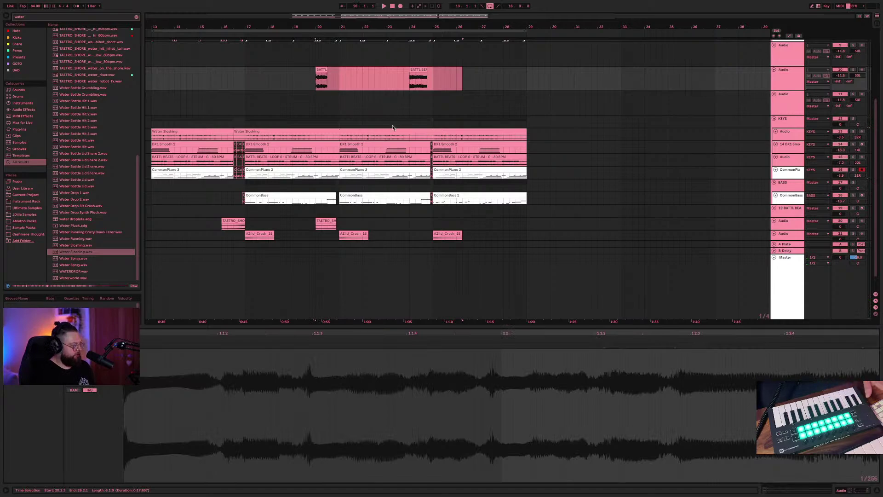
{"action": "left_click", "coordinate": [447, 80]}
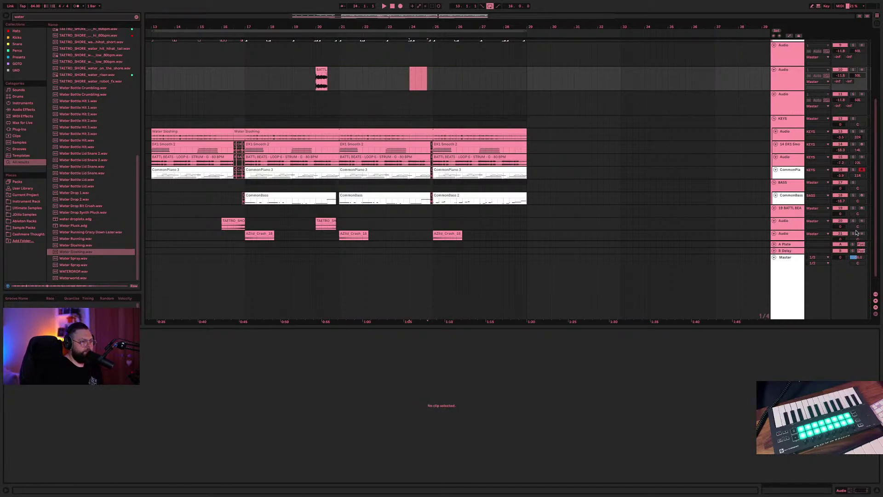
{"action": "left_click", "coordinate": [862, 208]}
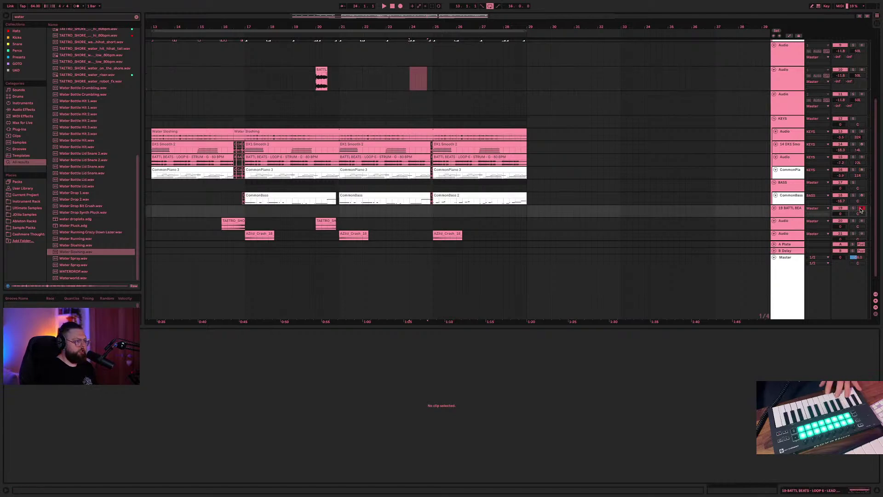
{"action": "left_click", "coordinate": [794, 197]}
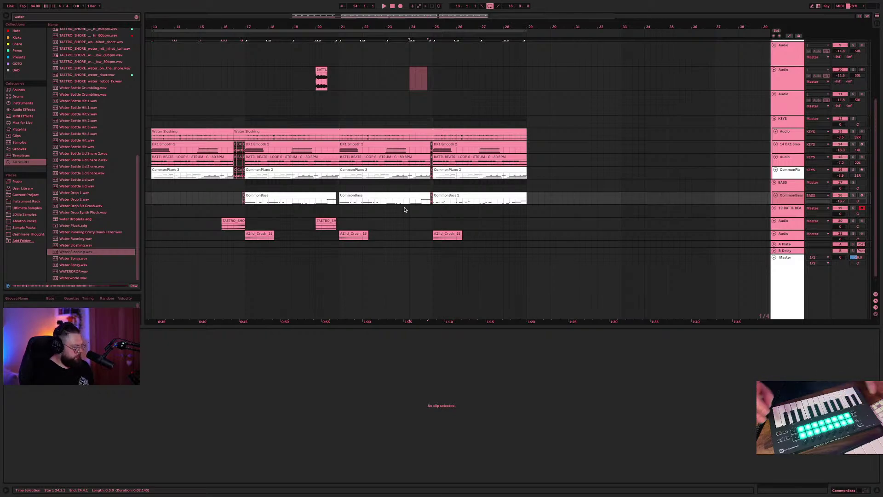
- Play the arrangement from the water riser clip at 16.1.1 and look over the tracks
{"action": "left_click", "coordinate": [232, 222]}
{"action": "key", "text": "space"}
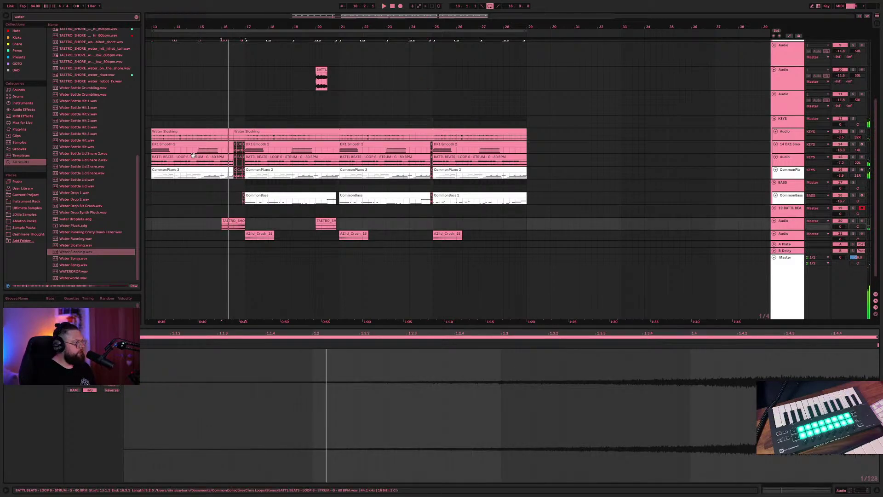
{"action": "key", "text": "minus"}
{"action": "scroll", "coordinate": [234, 166], "scroll_direction": "up", "scroll_amount": 5}
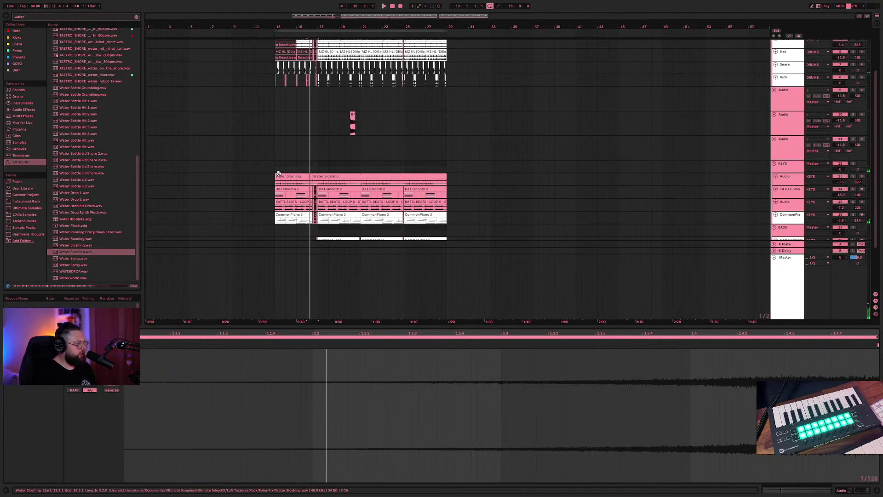
{"action": "scroll", "coordinate": [279, 176], "scroll_direction": "down", "scroll_amount": 4}
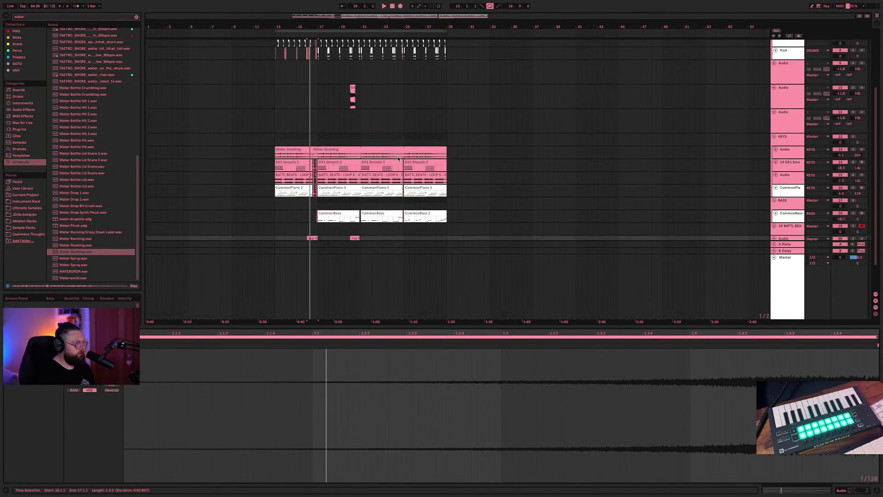
- Delete the two unused audio tracks above the KEYS group, keeping only the audio track with the accent at bar 20
{"action": "left_click", "coordinate": [783, 130]}
{"action": "key", "text": "Delete"}
{"action": "left_click", "coordinate": [786, 80]}
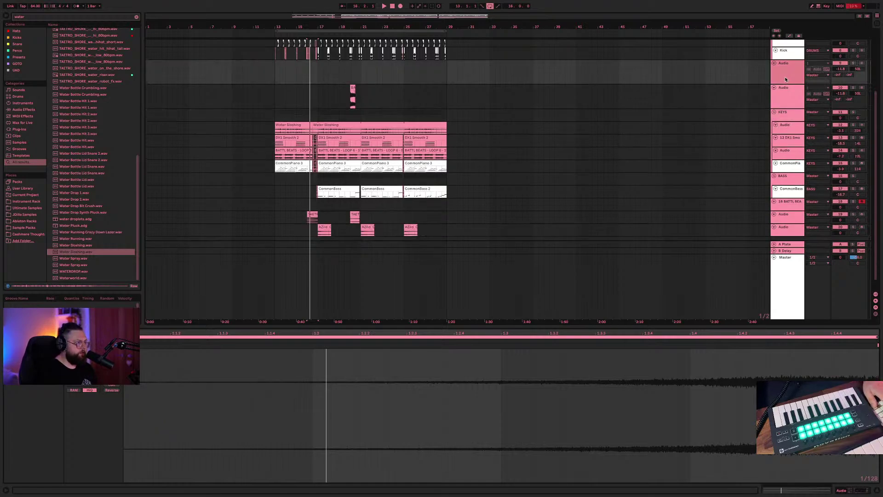
{"action": "key", "text": "Delete"}
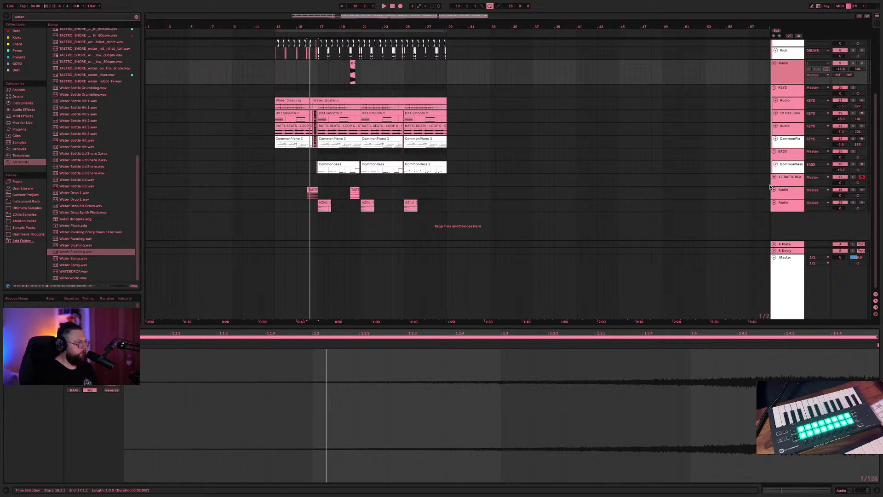
- Play the arrangement from 13.1.1 and fine-tune the CommonPiano track's volume
{"action": "scroll", "coordinate": [752, 203], "scroll_direction": "up", "scroll_amount": 3}
{"action": "scroll", "coordinate": [755, 203], "scroll_direction": "up", "scroll_amount": 1}
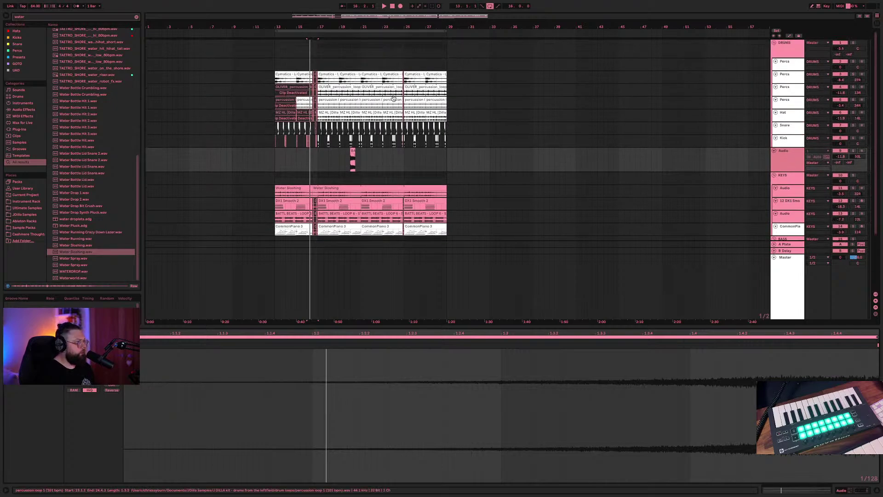
{"action": "left_click", "coordinate": [286, 74]}
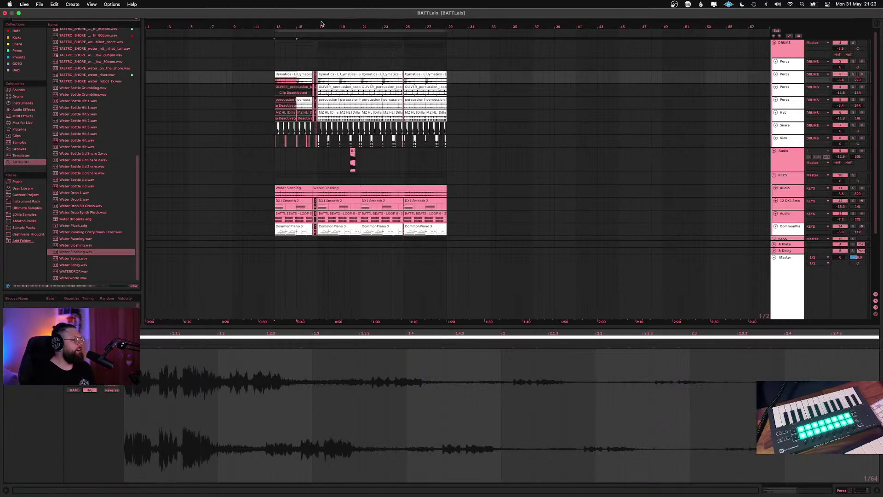
{"action": "key", "text": "space"}
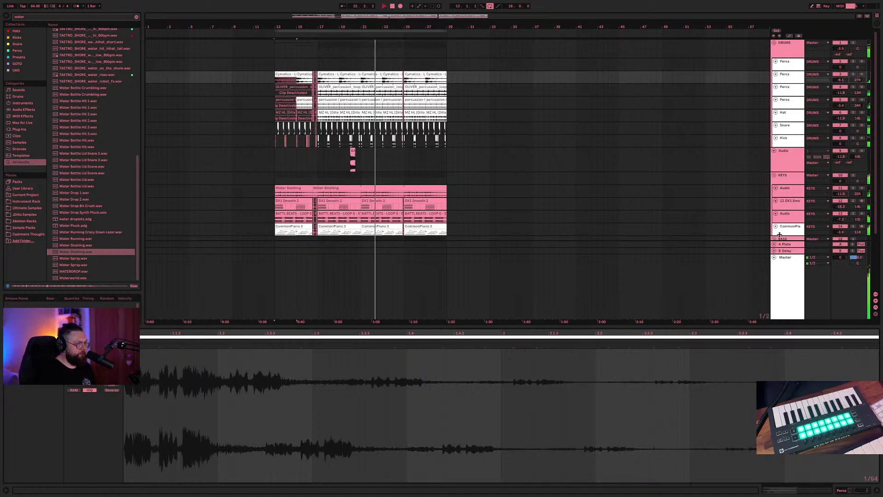
{"action": "left_click_drag", "start_coordinate": [780, 235], "coordinate": [783, 246]}
{"action": "left_click_drag", "start_coordinate": [836, 241], "coordinate": [837, 240]}
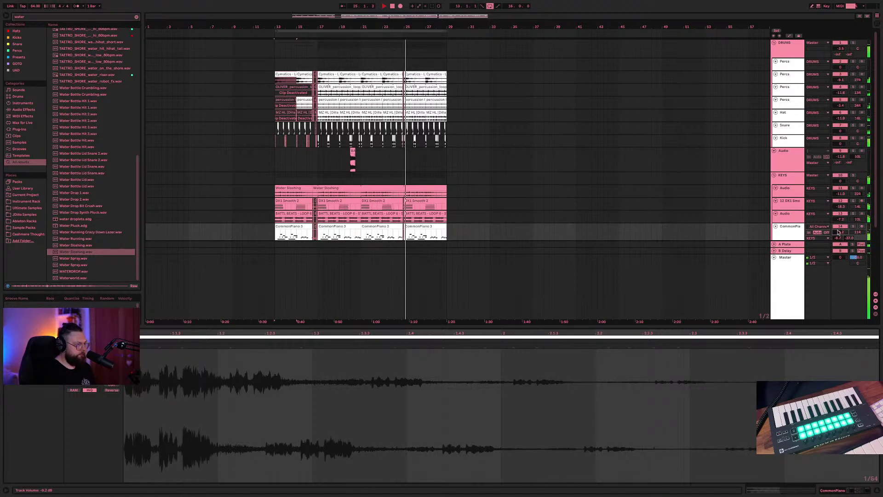
- Try deactivating the CommonPiano 3 clip at 25.1.1 during playback and reactivate it
{"action": "left_click", "coordinate": [438, 227]}
{"action": "key", "text": "0"}
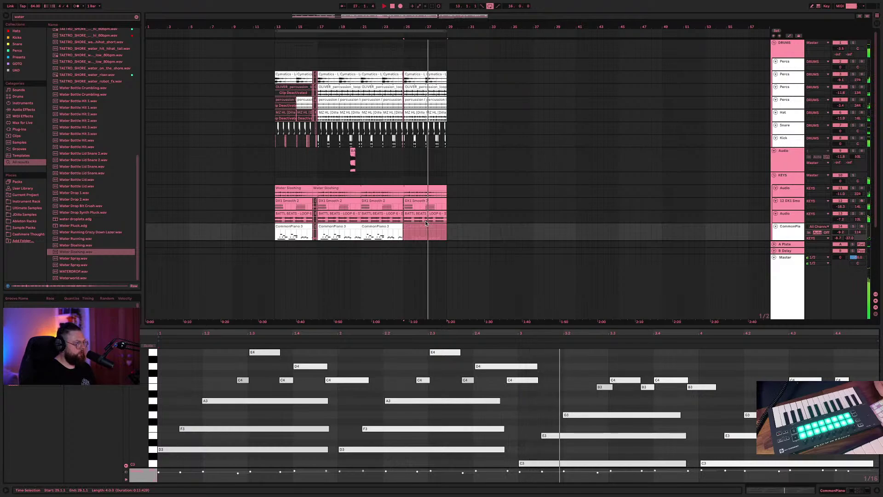
{"action": "key", "text": "0"}
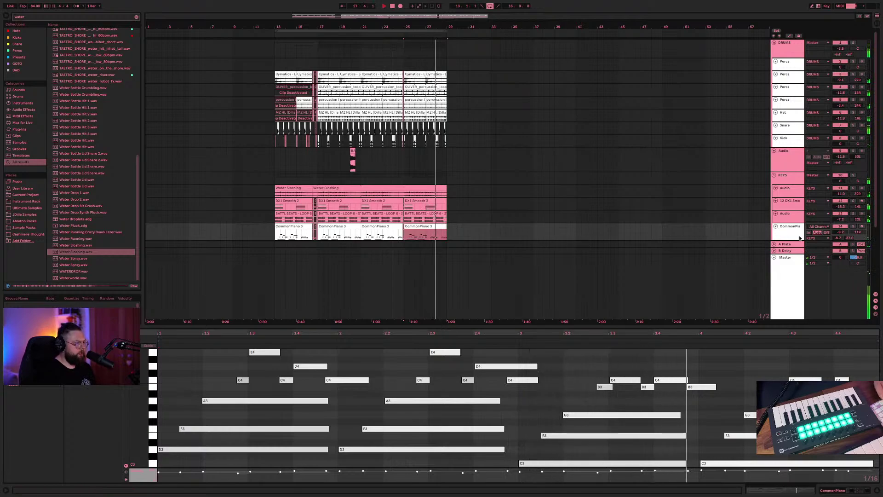
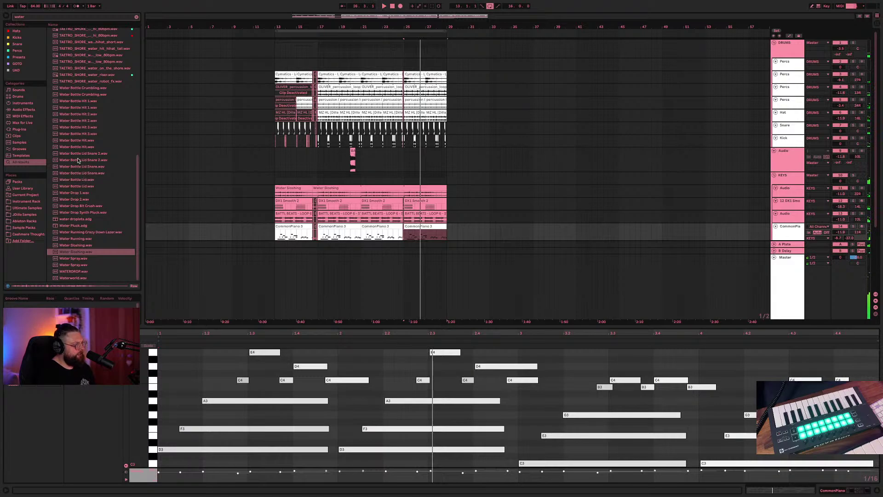
- Open the Percs sample collection with the search text cleared and audition its samples, including Tape Crackling.wav
{"action": "scroll", "coordinate": [77, 160], "scroll_direction": "up", "scroll_amount": 15}
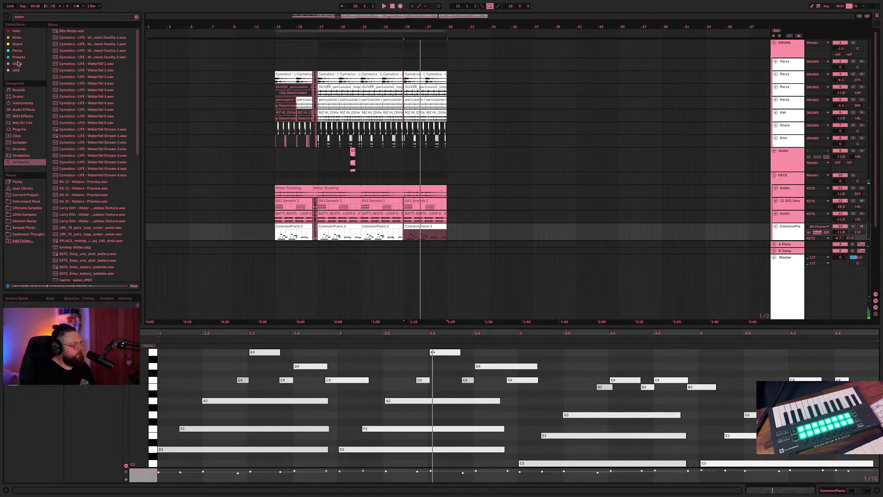
{"action": "left_click", "coordinate": [19, 38]}
{"action": "left_click", "coordinate": [22, 41]}
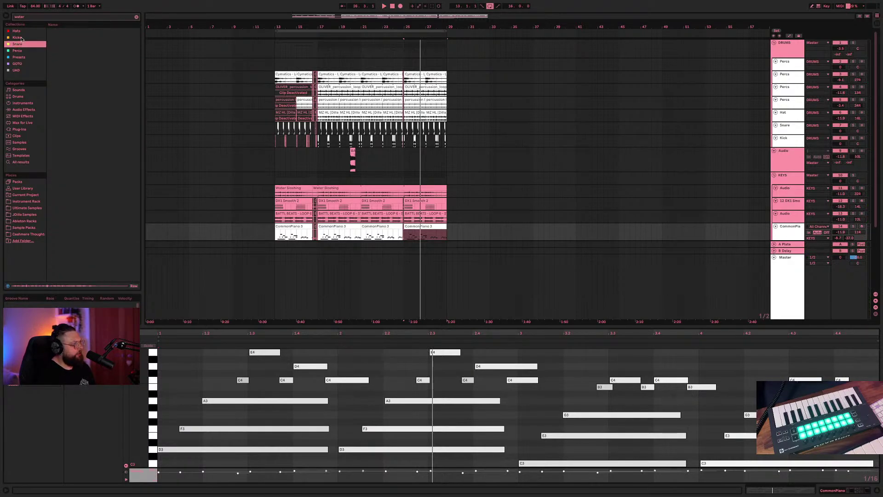
{"action": "left_click", "coordinate": [22, 51]}
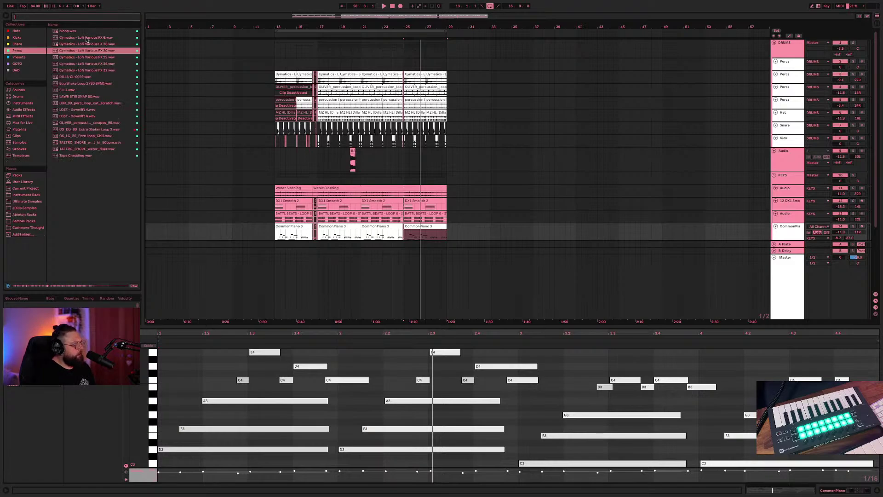
{"action": "left_click", "coordinate": [87, 58]}
{"action": "left_click", "coordinate": [87, 77]}
{"action": "left_click", "coordinate": [88, 96]}
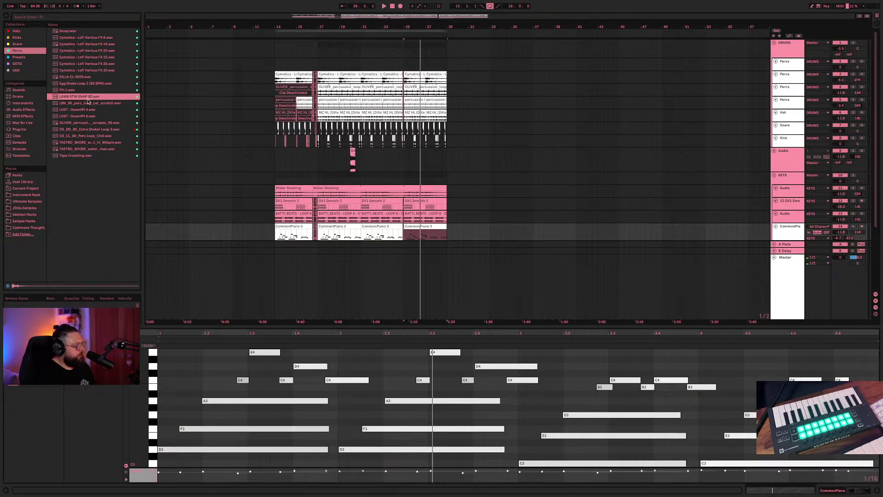
{"action": "left_click", "coordinate": [76, 156]}
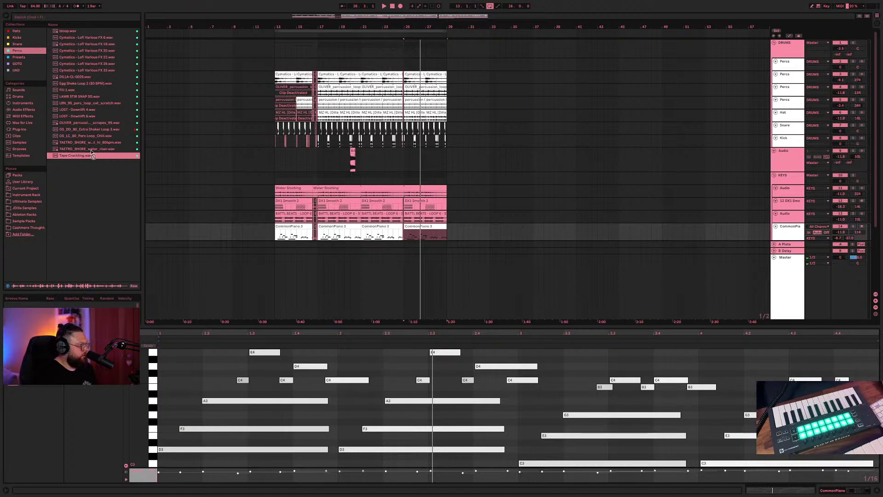
- Place Tape Crackling.wav on the empty first percussion track starting at 17.1.1 and set the track volume to -17.6 dB
{"action": "left_click_drag", "start_coordinate": [92, 156], "coordinate": [275, 63]}
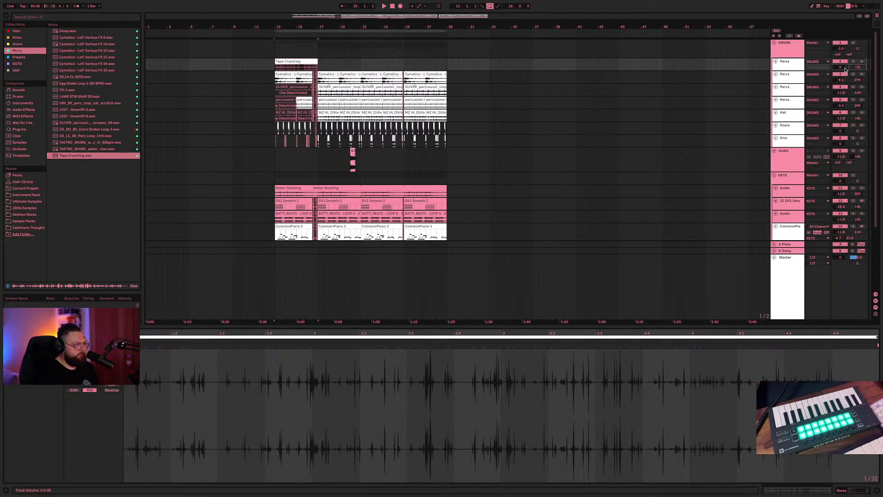
{"action": "key", "text": "space"}
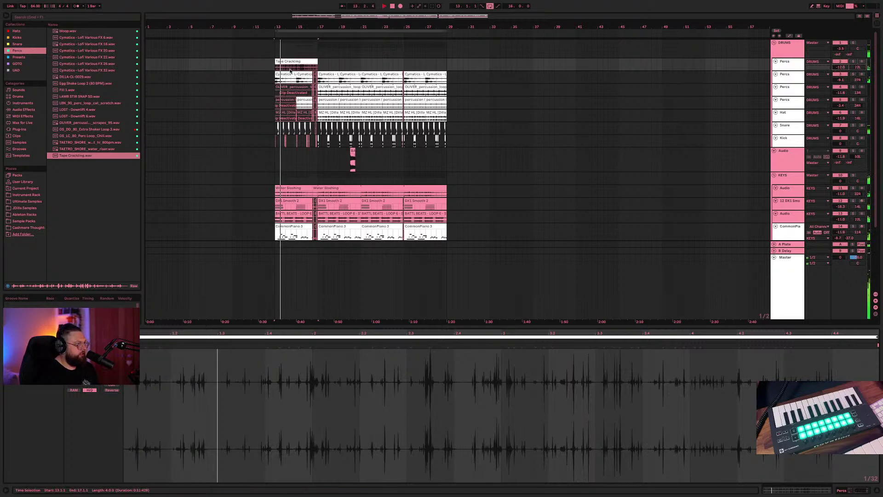
{"action": "left_click_drag", "start_coordinate": [313, 63], "coordinate": [351, 61]}
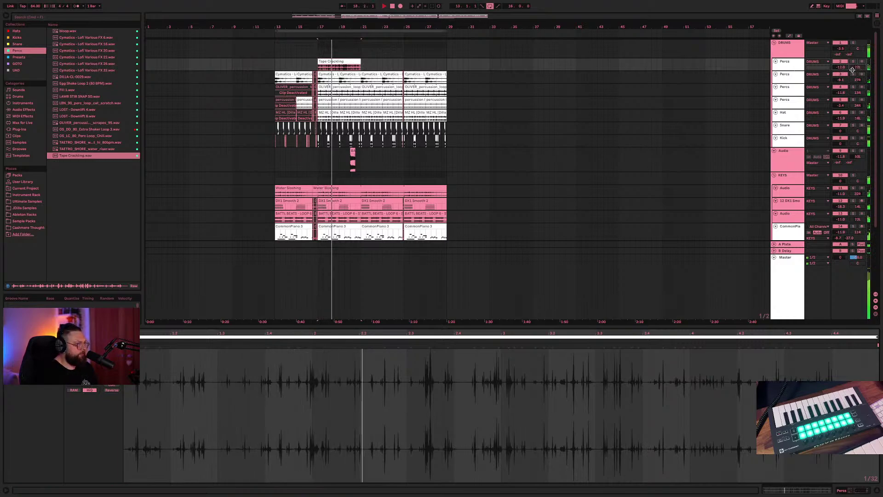
{"action": "left_click_drag", "start_coordinate": [844, 68], "coordinate": [843, 75]}
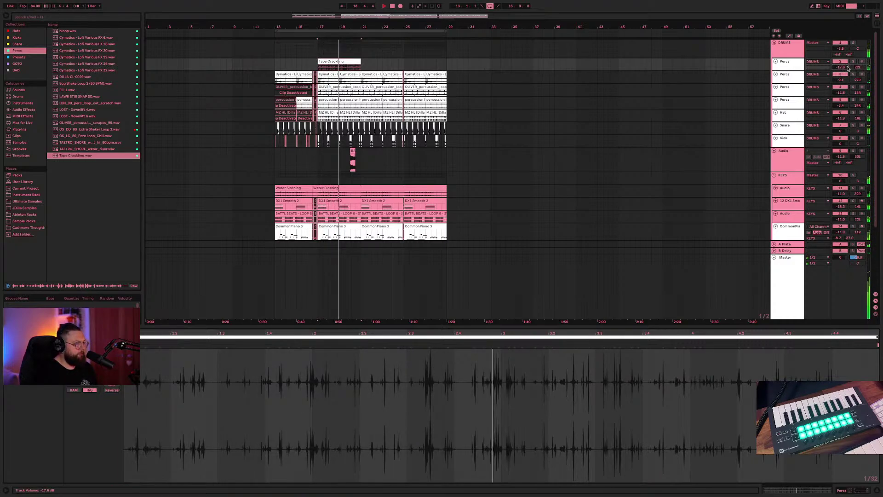
- Solo the Tape Crackling track and pull its A-Plate reverb send far down while listening from the clip's start
{"action": "left_click_drag", "start_coordinate": [793, 71], "coordinate": [850, 77]}
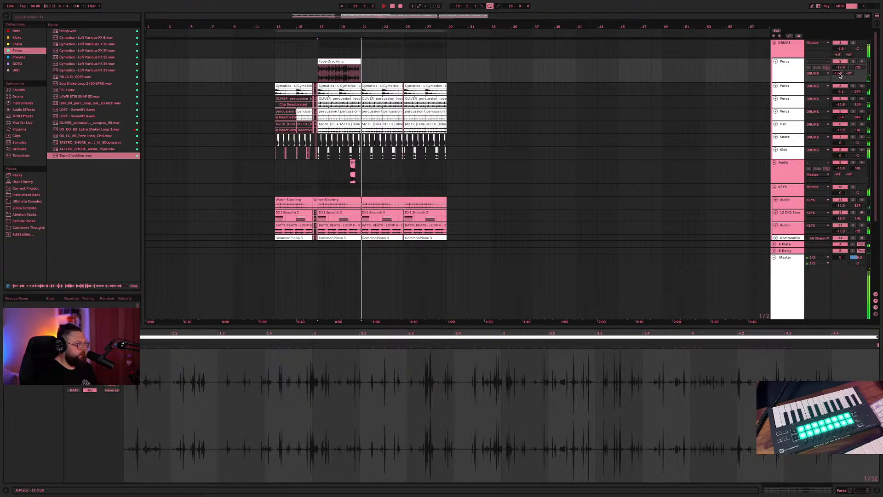
{"action": "left_click_drag", "start_coordinate": [851, 78], "coordinate": [850, 74]}
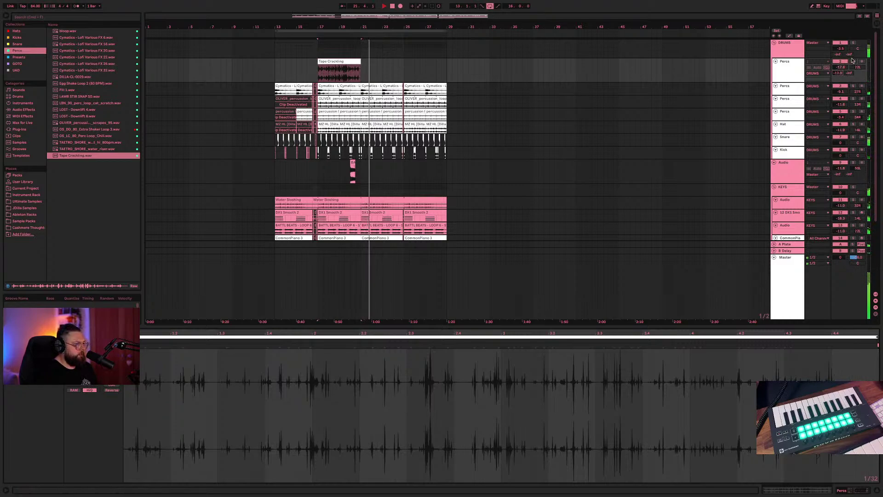
{"action": "left_click", "coordinate": [854, 61]}
{"action": "key", "text": "space"}
{"action": "left_click", "coordinate": [332, 62]}
{"action": "key", "text": "space"}
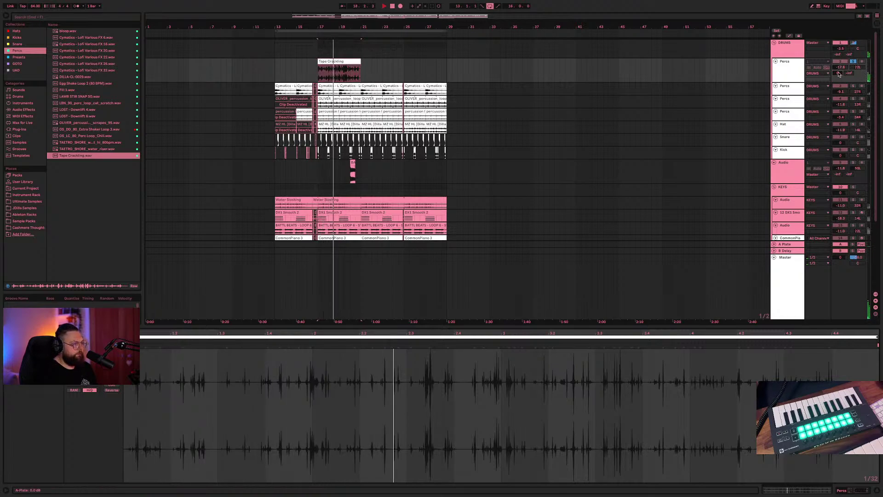
{"action": "left_click_drag", "start_coordinate": [840, 76], "coordinate": [840, 96]}
{"action": "key", "text": "space"}
{"action": "key", "text": "space"}
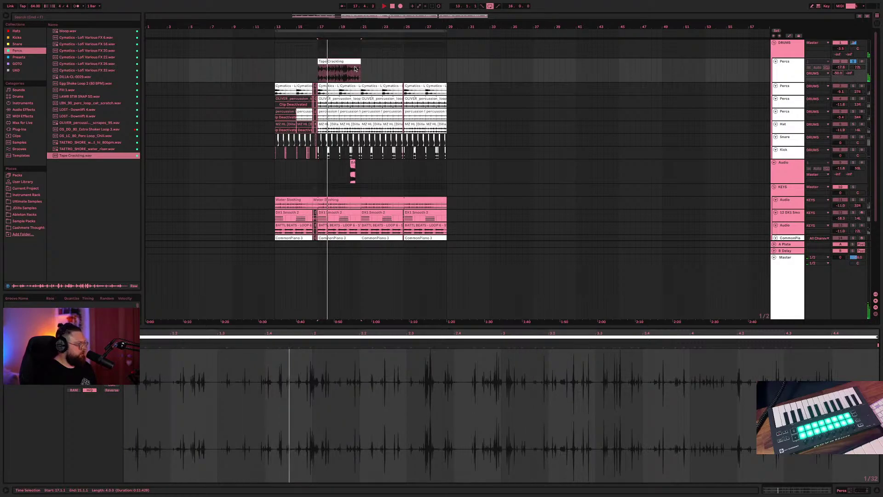
{"action": "key", "text": "ctrl+d"}
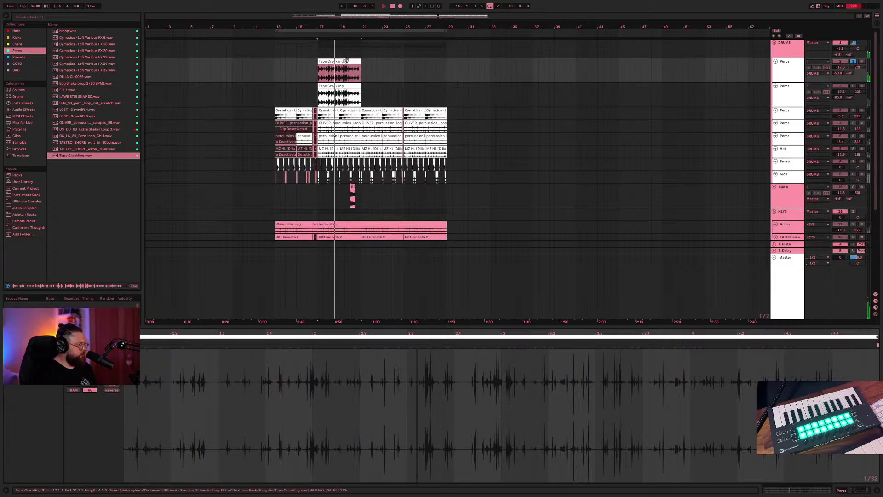
{"action": "left_click", "coordinate": [778, 78]}
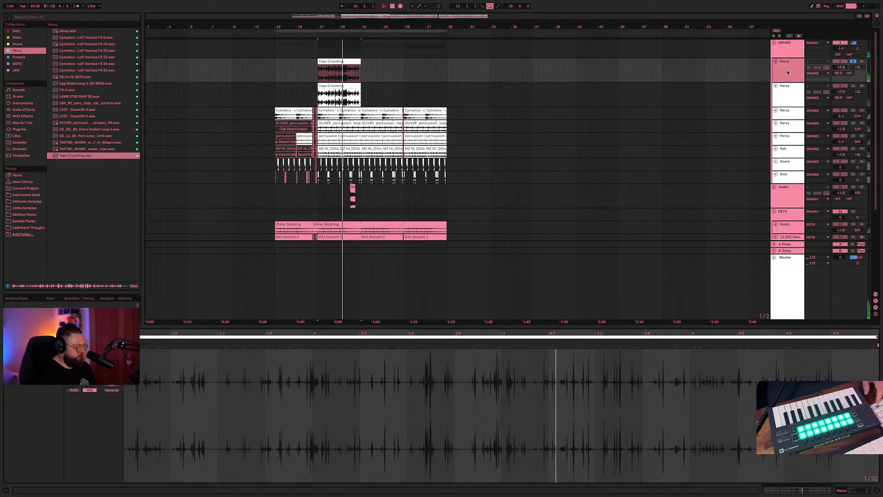
{"action": "key", "text": "Delete"}
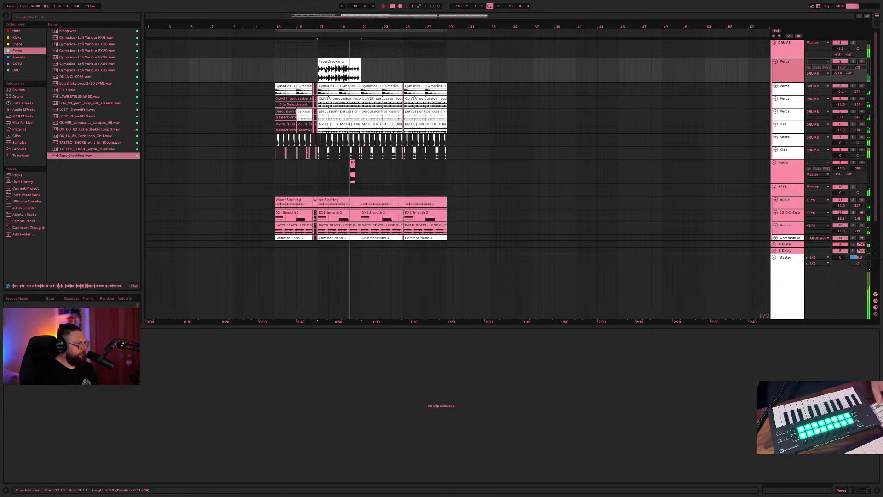
- Duplicate the Tape Crackling clip twice so it runs from 17.1.1 to 29.1.1, and reduce the track's height
{"action": "left_click", "coordinate": [326, 62]}
{"action": "key", "text": "ctrl+d"}
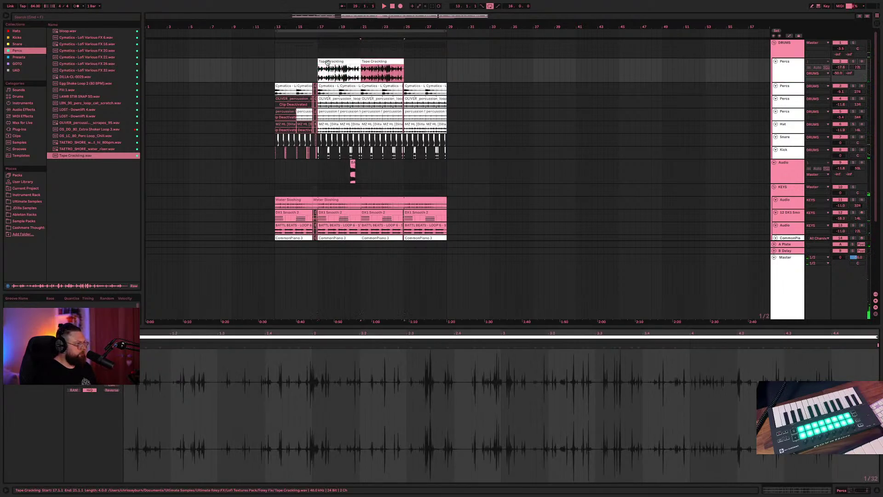
{"action": "key", "text": "ctrl+d"}
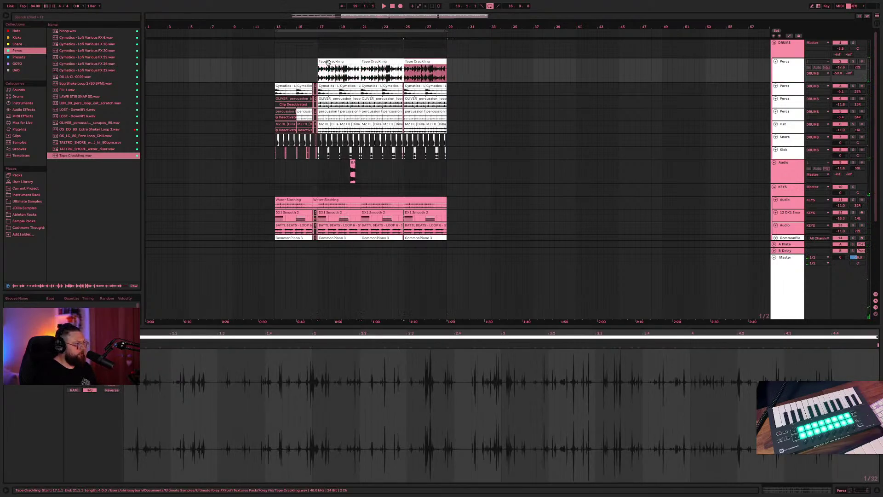
{"action": "left_click", "coordinate": [407, 50]}
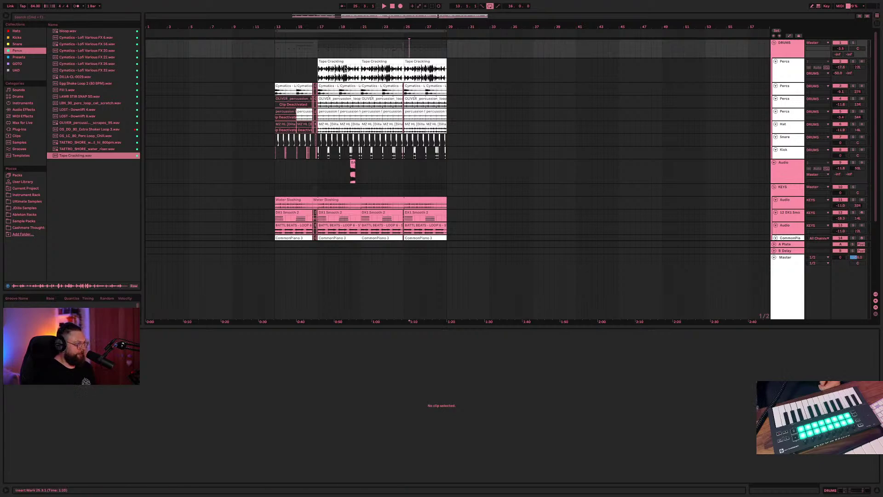
{"action": "left_click_drag", "start_coordinate": [790, 82], "coordinate": [789, 68]}
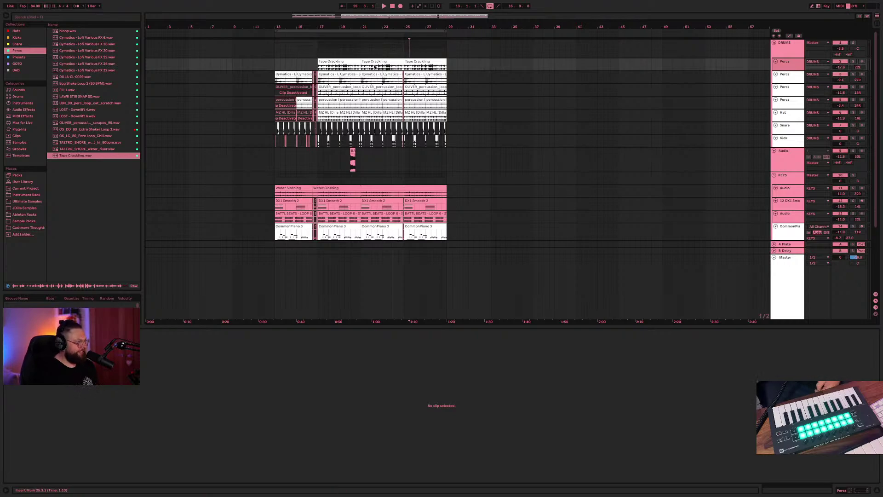
- Play from 17.1.1 with the Tape Crackling track soloed and raise its volume to about -12 dB
{"action": "left_click", "coordinate": [340, 61]}
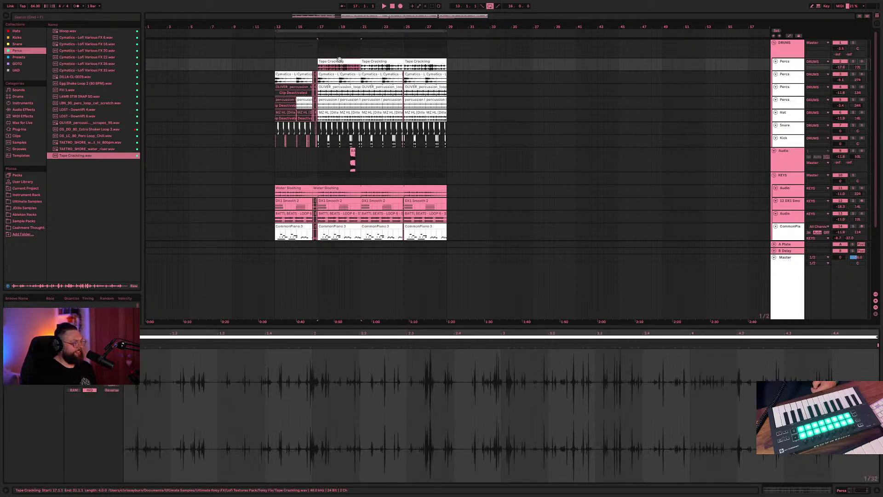
{"action": "key", "text": "space"}
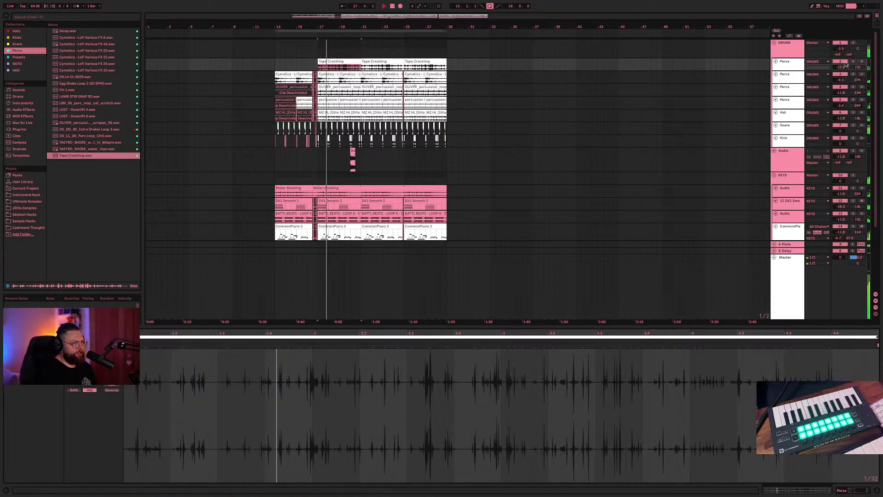
{"action": "key", "text": "s"}
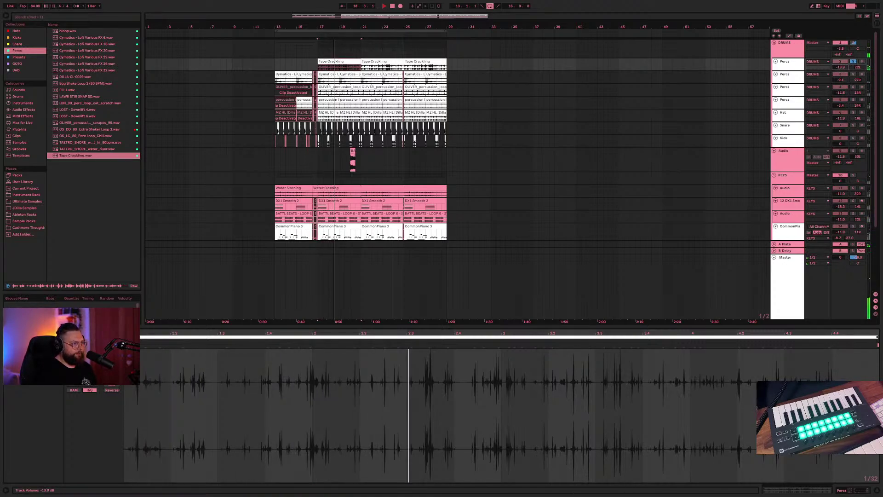
{"action": "left_click_drag", "start_coordinate": [840, 67], "coordinate": [842, 60]}
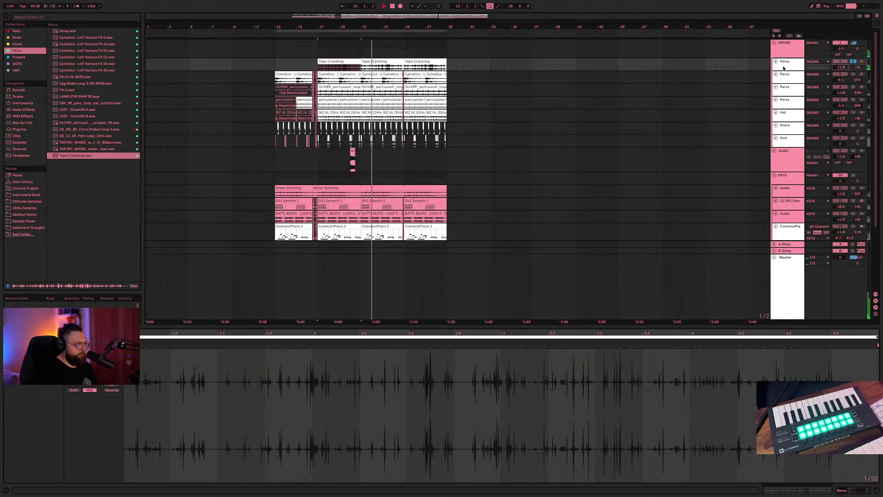
- Move the Tape Crackling track into the KEYS group above the Water Sloshing track and clear the Water Sloshing track's custom name
{"action": "left_click_drag", "start_coordinate": [788, 62], "coordinate": [785, 190]}
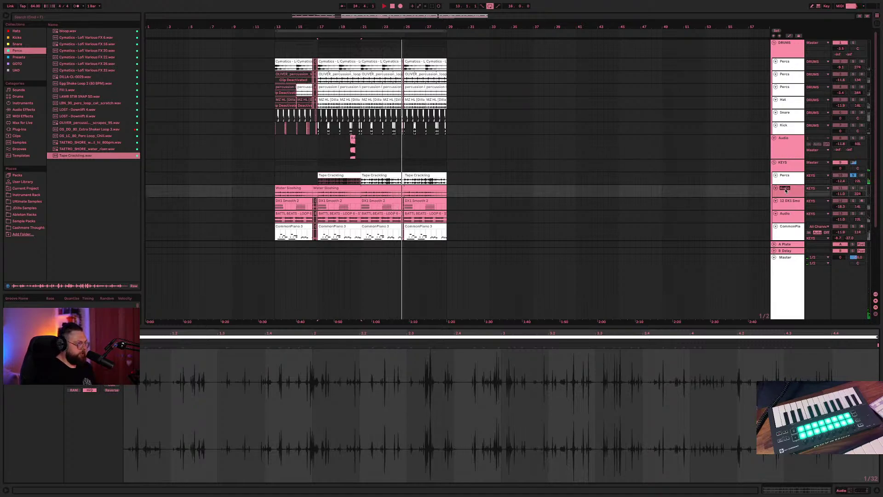
{"action": "key", "text": "BackSpace"}
{"action": "key", "text": "Return"}
- Zoom in on the arranged section and show the automation lanes for all tracks
{"action": "key", "text": "z"}
{"action": "key", "text": "a"}
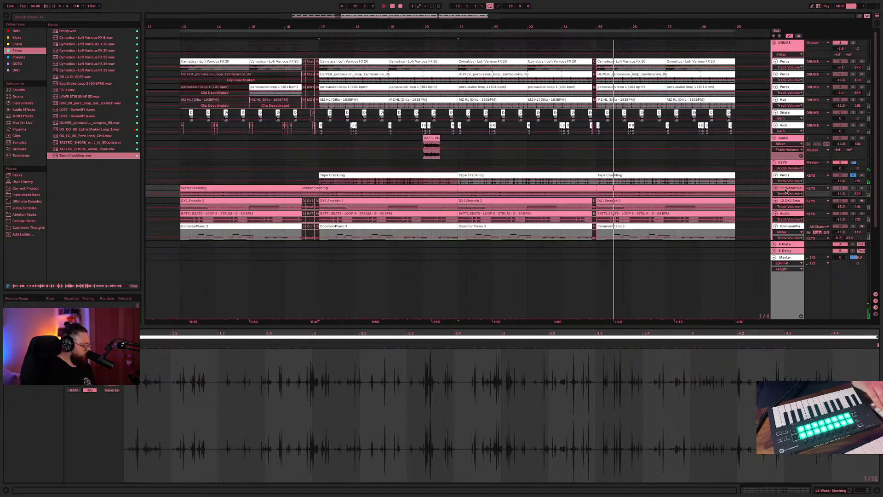
- Hide the automation lanes and rename the track holding the Tape Crackling clips as Tape
{"action": "key", "text": "a"}
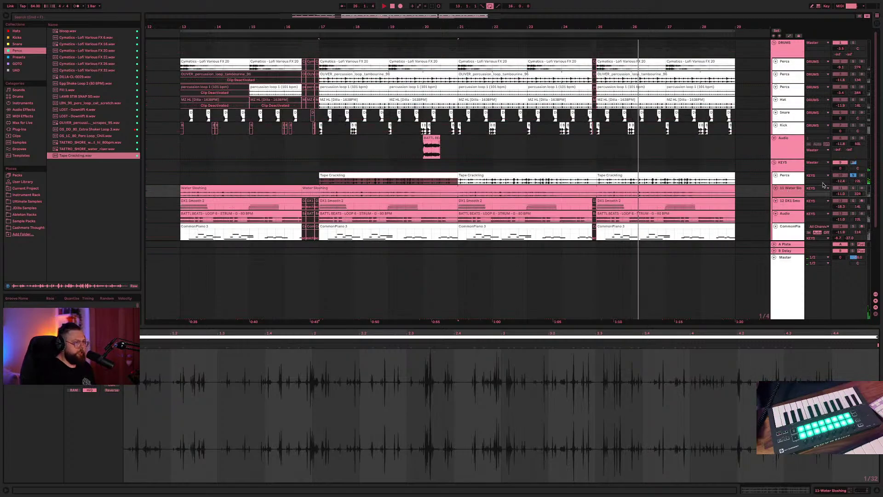
{"action": "left_click", "coordinate": [789, 179]}
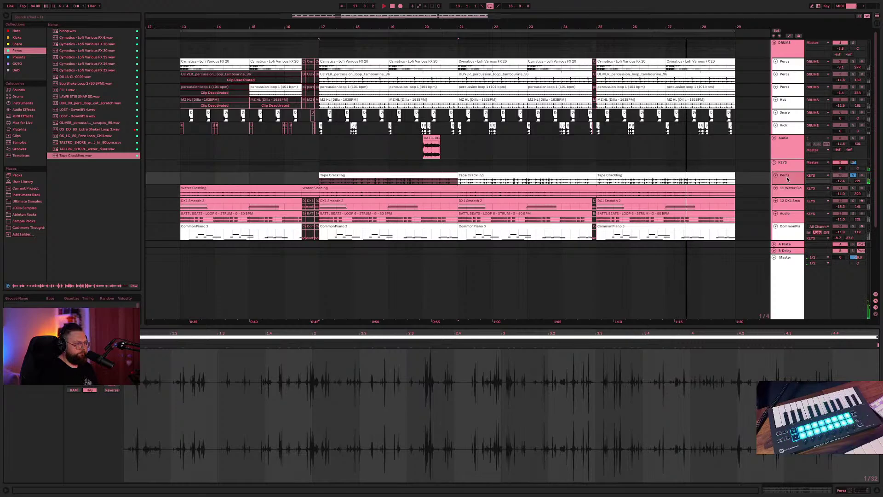
{"action": "key", "text": "super+r"}
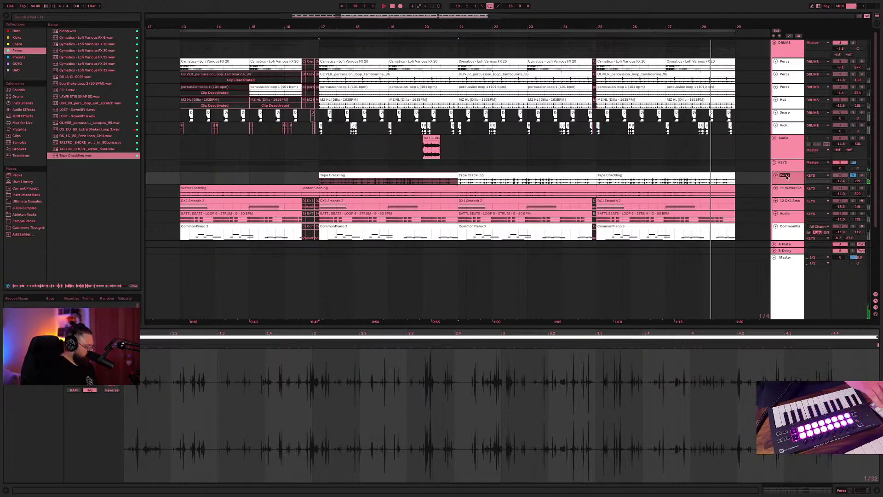
{"action": "type", "text": "Tape"}
{"action": "key", "text": "Return"}
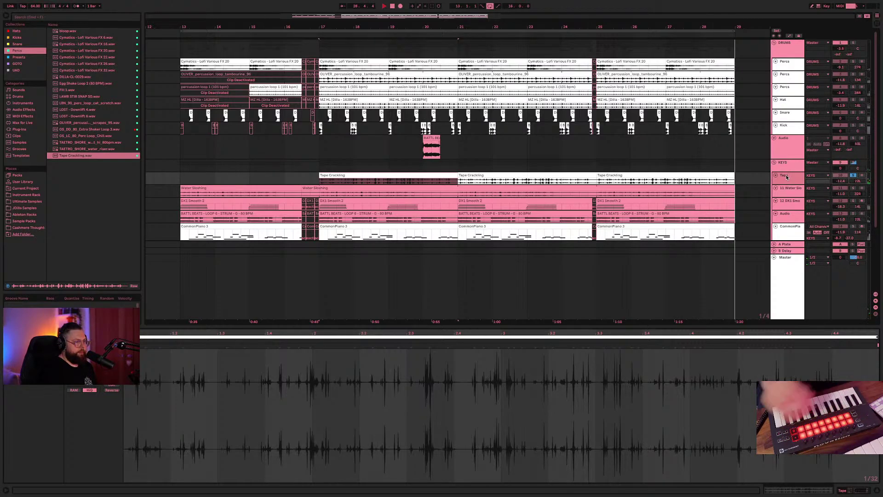
- Play the full mix, set the Tape track's volume to about -10 dB, and lower the tambourine loop track's volume
{"action": "key", "text": "space"}
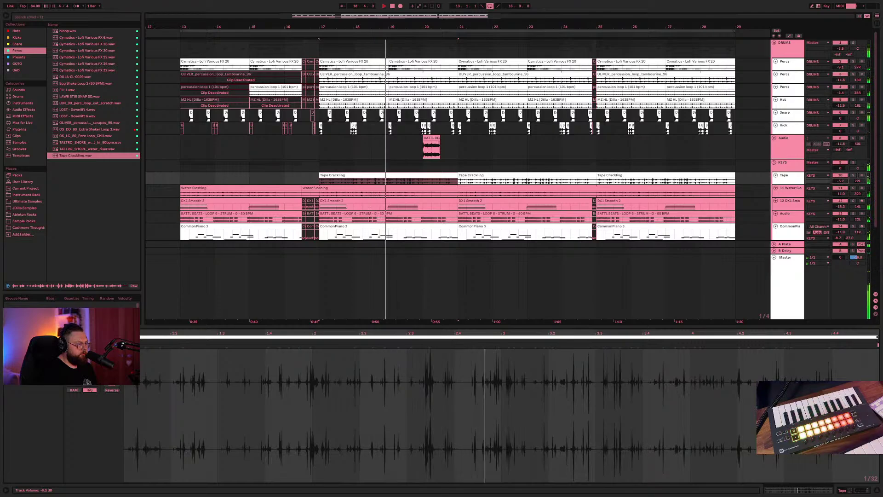
{"action": "left_click_drag", "start_coordinate": [842, 182], "coordinate": [843, 182]}
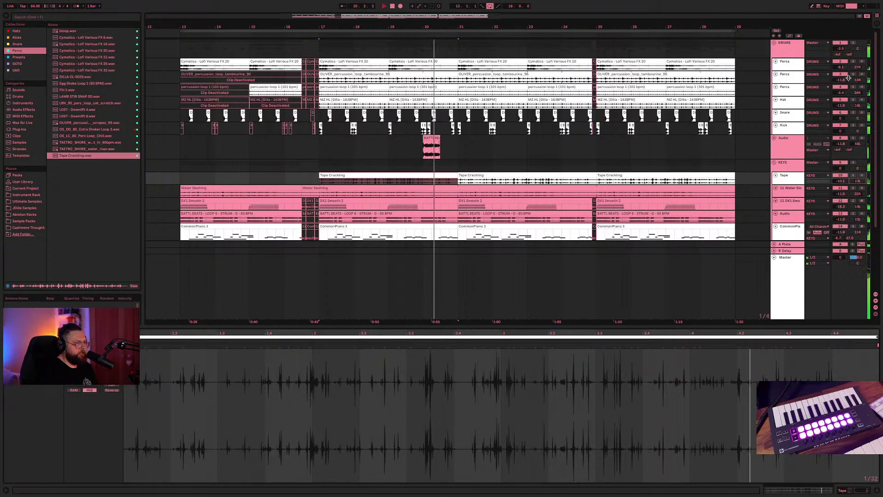
{"action": "mouse_move", "coordinate": [846, 81]}
{"action": "left_mouse_down"}
{"action": "mouse_move", "coordinate": [847, 90]}
{"action": "mouse_move", "coordinate": [847, 78]}
{"action": "left_mouse_up"}
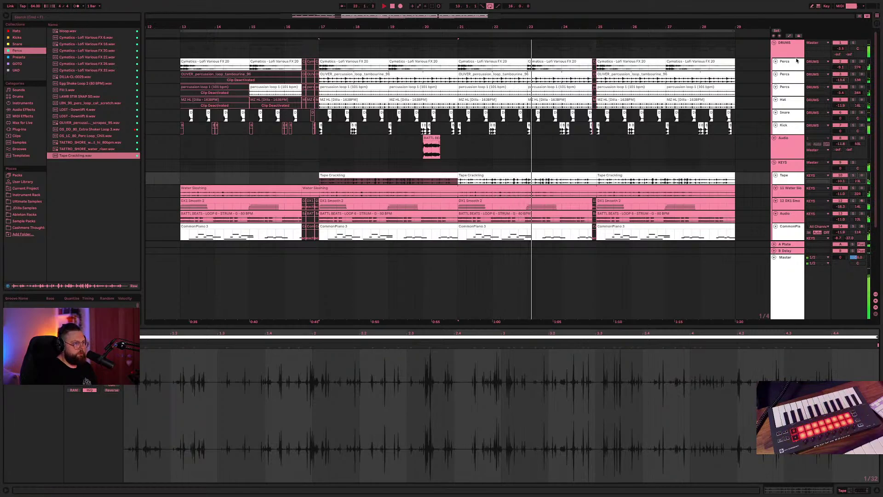
- Increase the height of the DRUMS and KEYS group tracks
{"action": "left_click_drag", "start_coordinate": [798, 59], "coordinate": [798, 65]}
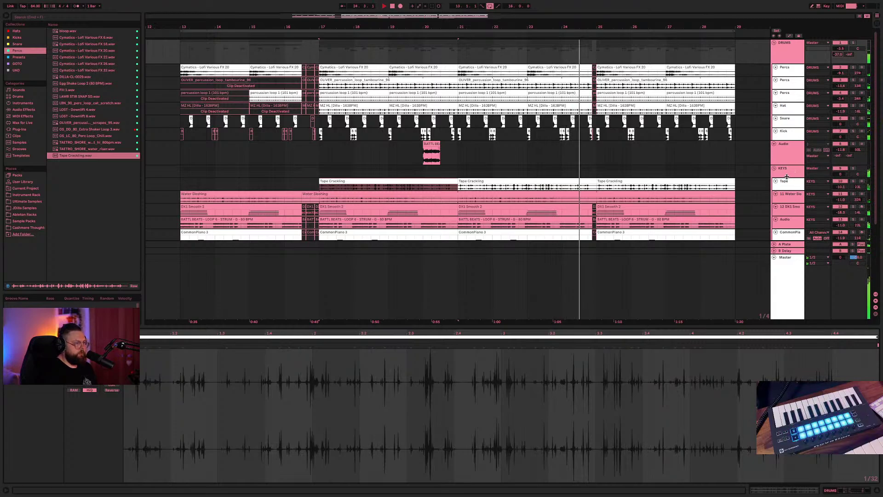
{"action": "left_click_drag", "start_coordinate": [787, 176], "coordinate": [787, 182]}
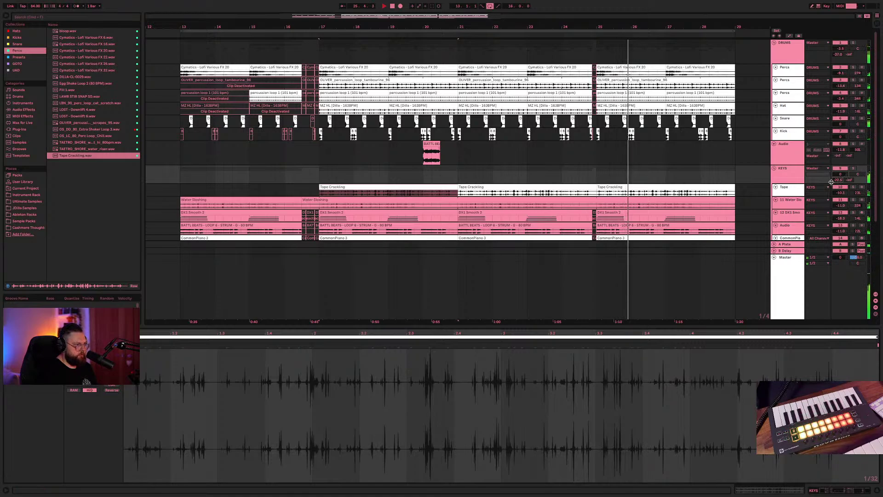
- Deactivate the CommonPiano clip on bars 25 to 29 and raise the DX1 Smooth track's volume during playback
{"action": "left_click", "coordinate": [633, 238]}
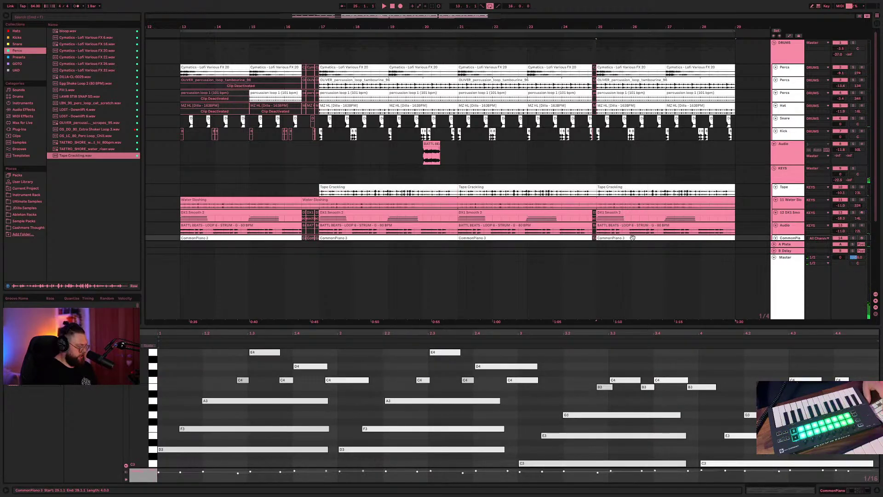
{"action": "left_click", "coordinate": [633, 237]}
{"action": "left_click", "coordinate": [632, 213]}
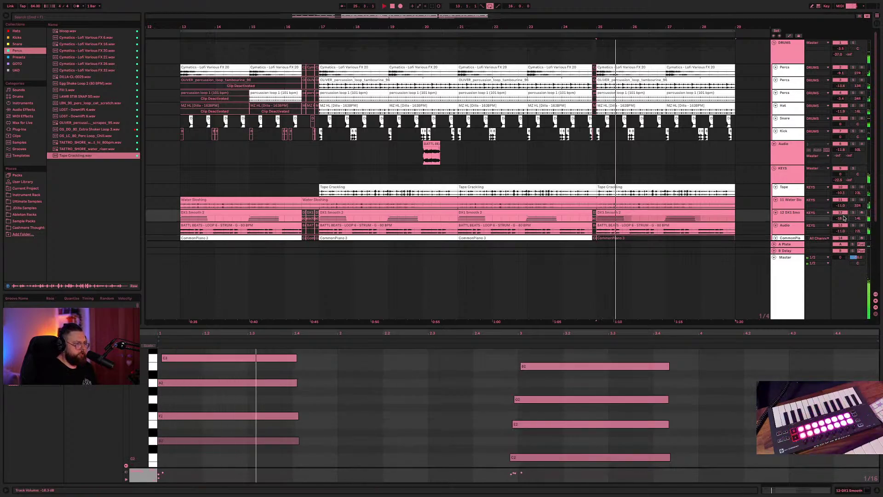
{"action": "left_click_drag", "start_coordinate": [845, 218], "coordinate": [845, 221]}
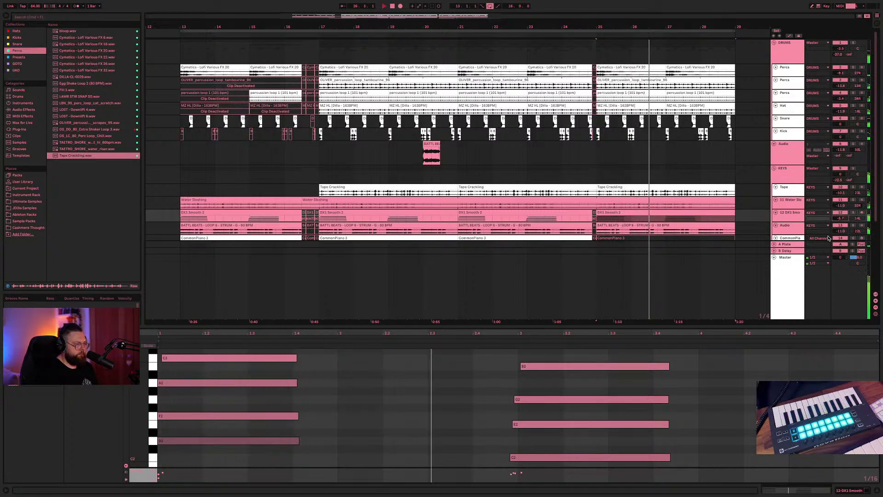
{"action": "left_click_drag", "start_coordinate": [841, 220], "coordinate": [840, 224]}
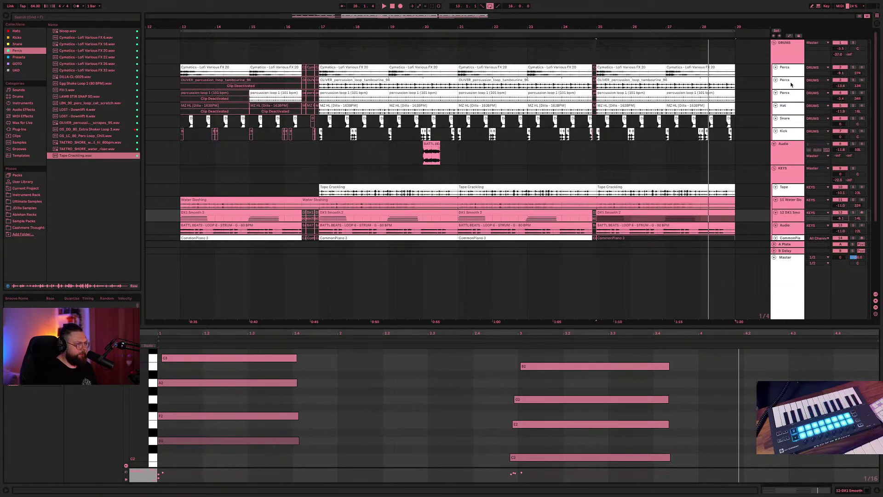
- Play the section from bar 25 and review the drum, keys and bass tracks
{"action": "key", "text": "space"}
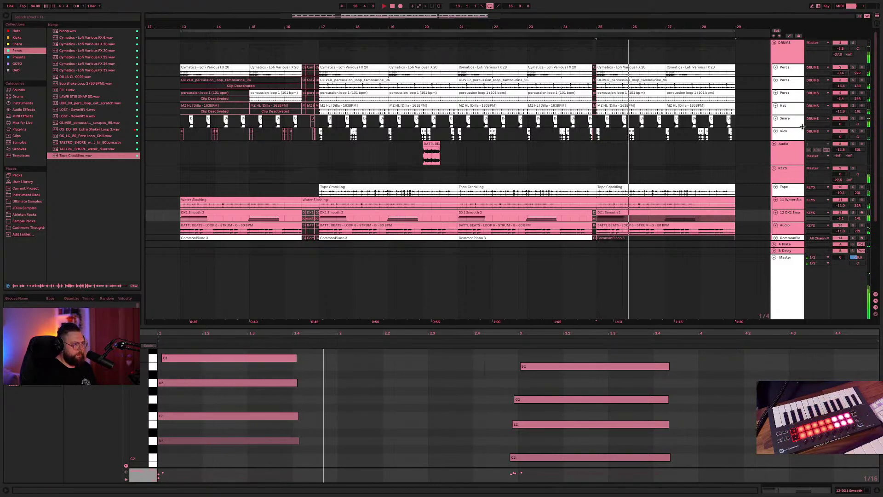
{"action": "scroll", "coordinate": [706, 167], "scroll_direction": "down", "scroll_amount": 5}
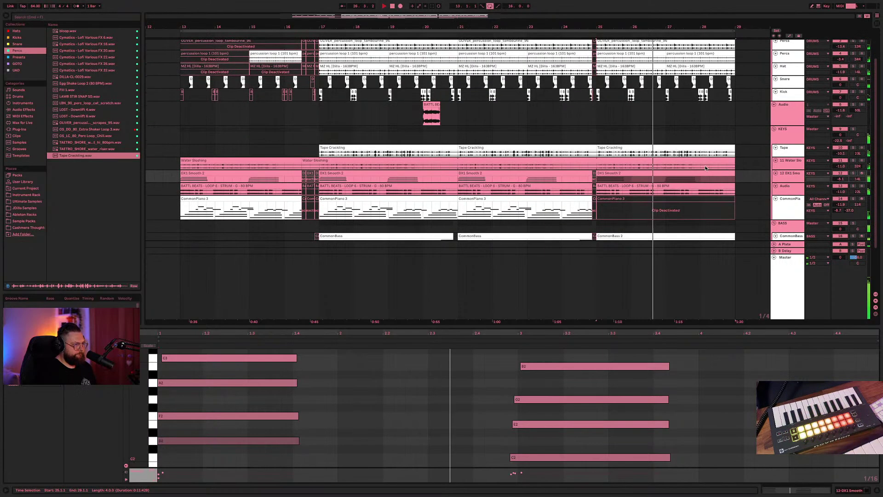
{"action": "scroll", "coordinate": [706, 168], "scroll_direction": "up", "scroll_amount": 3}
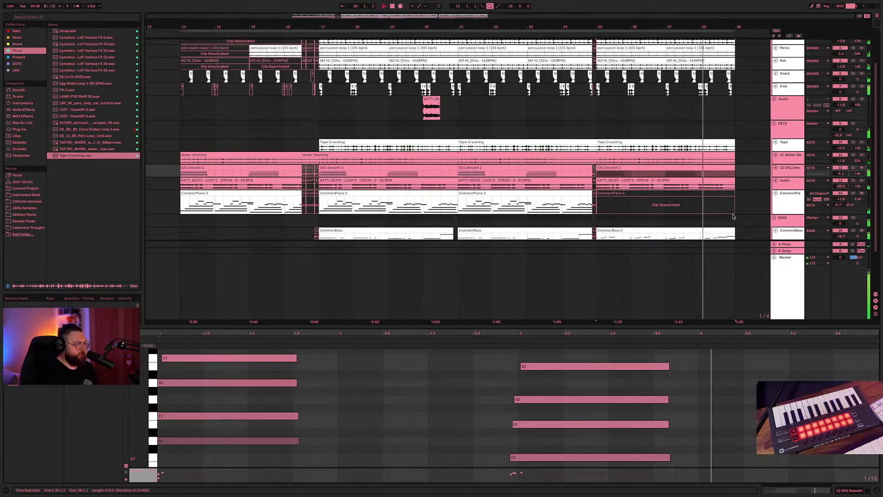
{"action": "scroll", "coordinate": [726, 213], "scroll_direction": "up", "scroll_amount": 2}
{"action": "scroll", "coordinate": [725, 214], "scroll_direction": "up", "scroll_amount": 2}
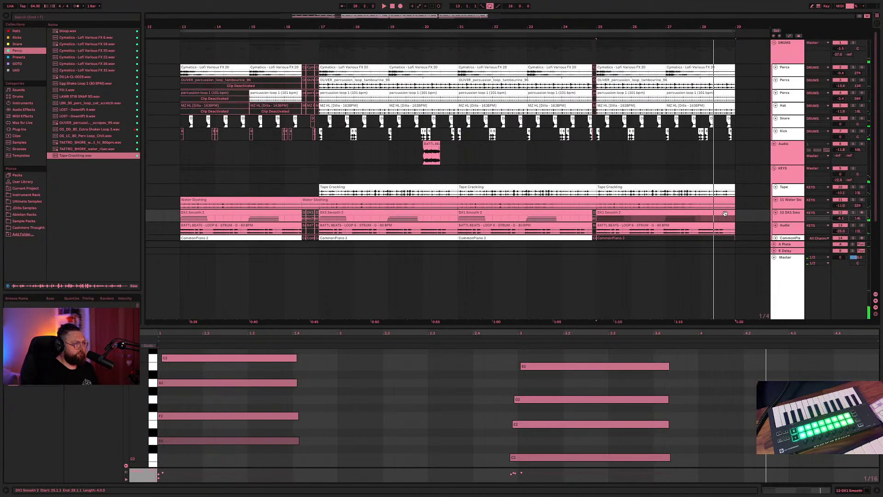
- Try to duplicate the clips on all tracks from bars 25 to 29 and undo the duplication
{"action": "left_click_drag", "start_coordinate": [600, 63], "coordinate": [735, 227]}
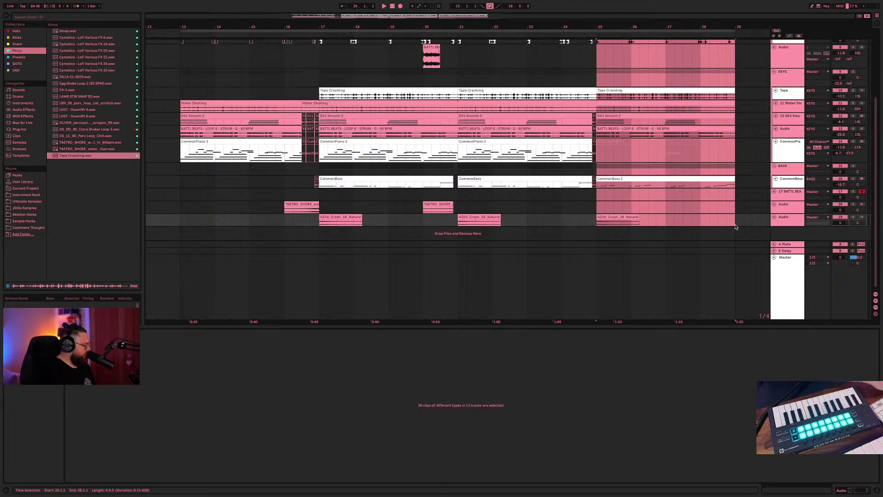
{"action": "key", "text": "super+d"}
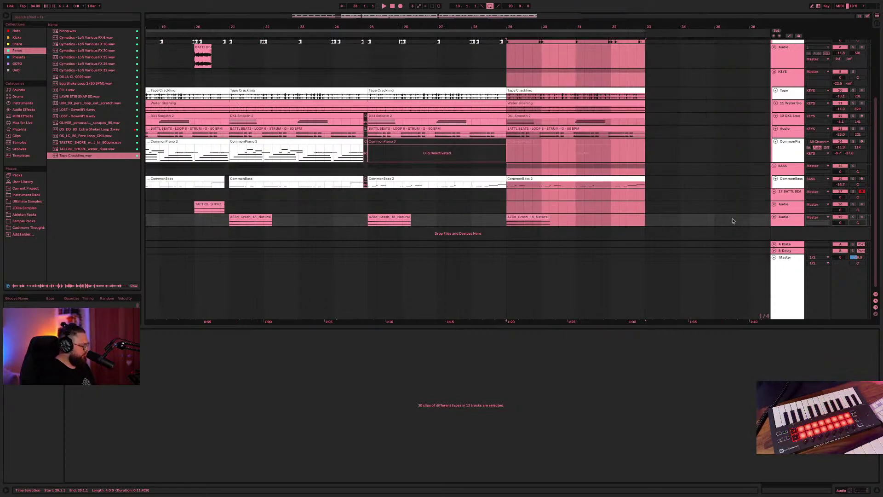
{"action": "key", "text": "super+z"}
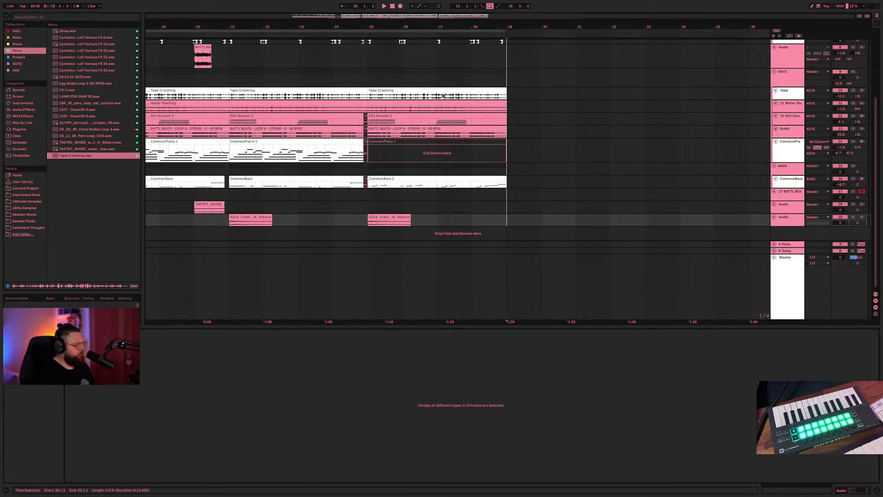
- Try to duplicate bars 21 to 25 from the KEYS group down through the crash track, and undo it
{"action": "left_click_drag", "start_coordinate": [369, 72], "coordinate": [385, 109]}
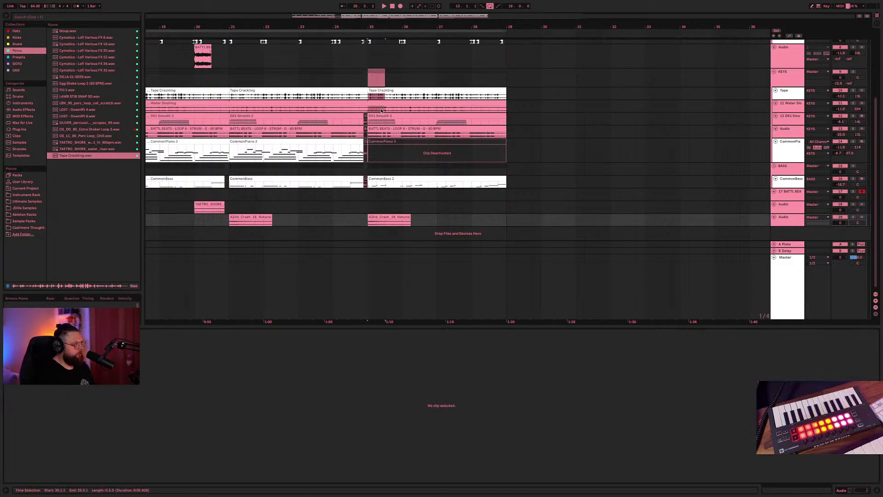
{"action": "left_click_drag", "start_coordinate": [230, 73], "coordinate": [371, 242]}
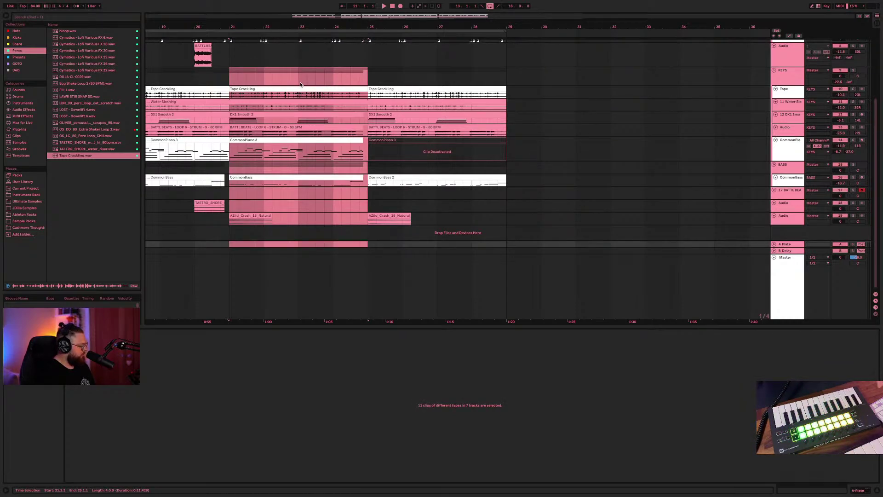
{"action": "key", "text": "ctrl+d"}
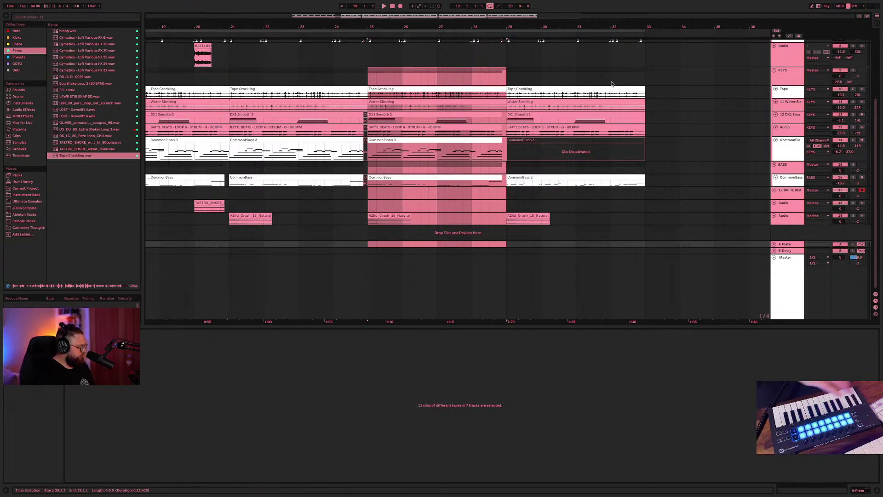
{"action": "key", "text": "ctrl+z"}
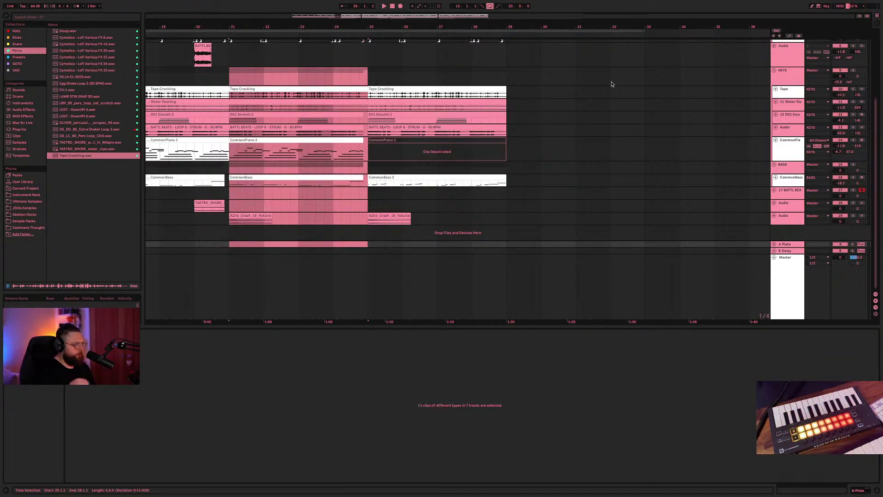
{"action": "left_click", "coordinate": [472, 83]}
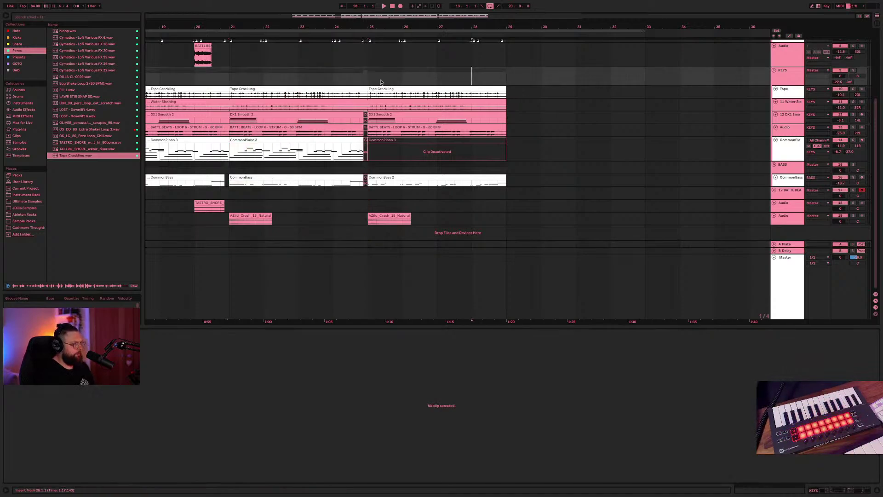
- Duplicate bars 25 to 29 of the keys, bass and crash tracks to bars 29 to 33 and play from bar 29
{"action": "left_click_drag", "start_coordinate": [368, 84], "coordinate": [504, 273]}
{"action": "key", "text": "ctrl+d"}
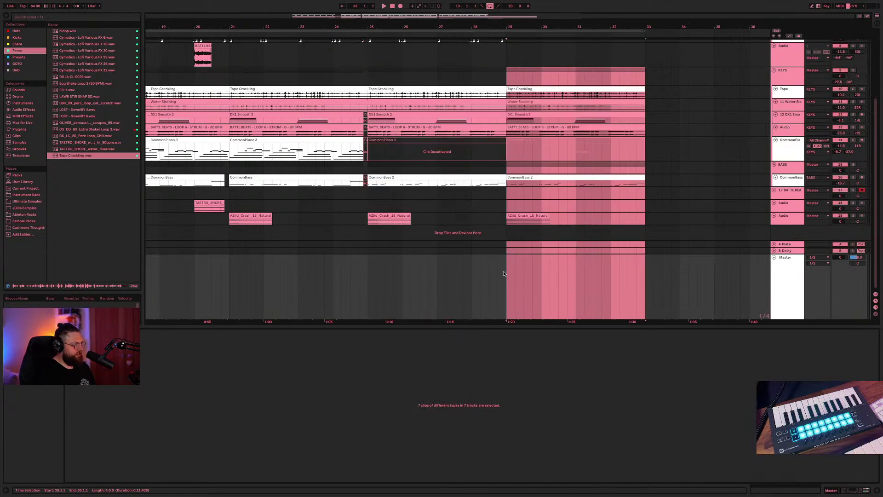
{"action": "key", "text": "space"}
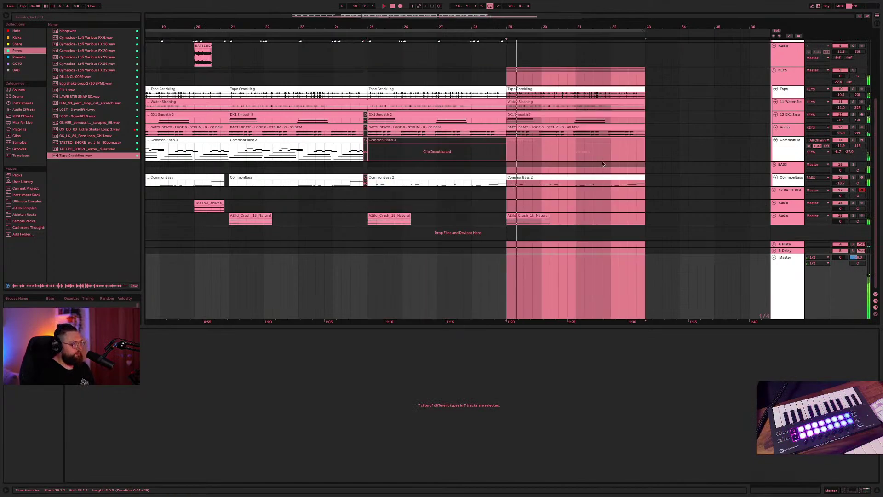
- Duplicate the DRUMS group's clips from bars 25 to 29 into bars 29 to 33
{"action": "scroll", "coordinate": [528, 130], "scroll_direction": "up", "scroll_amount": 4}
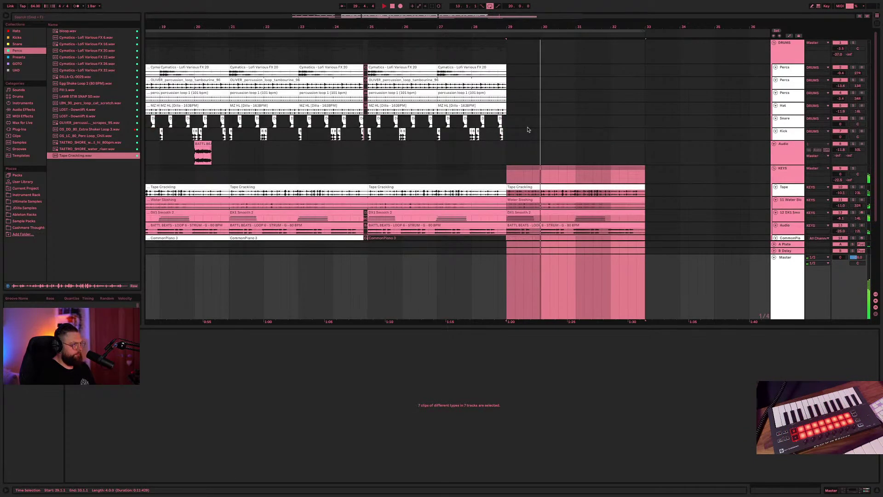
{"action": "left_click_drag", "start_coordinate": [369, 46], "coordinate": [506, 137]}
{"action": "key", "text": "ctrl+d"}
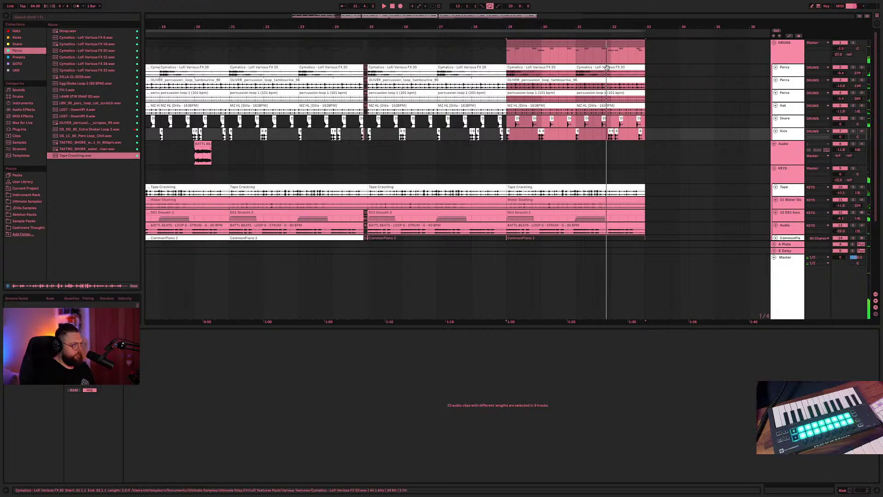
- Deactivate the tambourine loop clip on bars 29 to 33 and select the percussion loop 1 clip at bar 29
{"action": "left_click", "coordinate": [565, 81]}
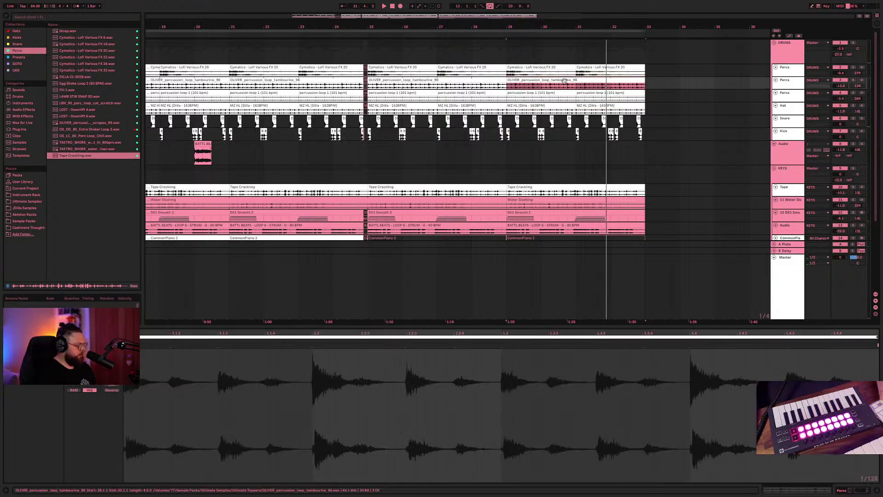
{"action": "key", "text": "0"}
{"action": "left_click", "coordinate": [514, 93]}
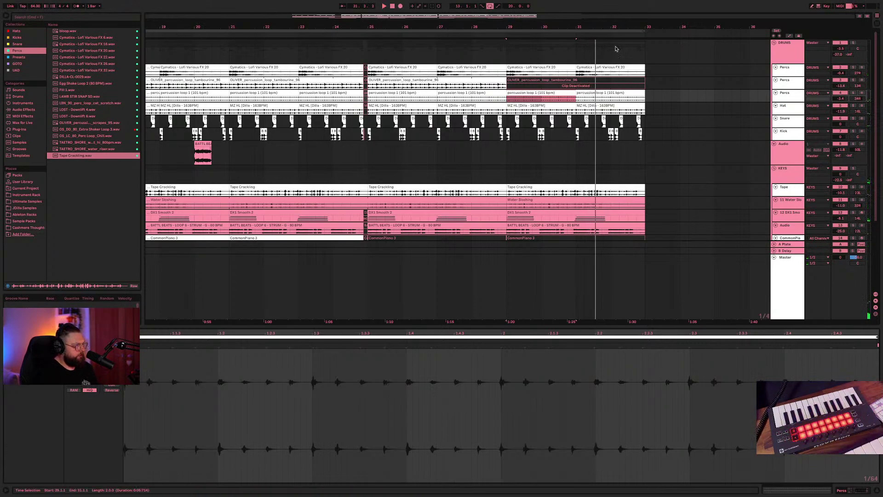
- Set the loop range to bars 25 to 33 and play the looped section
{"action": "left_click_drag", "start_coordinate": [643, 57], "coordinate": [365, 64]}
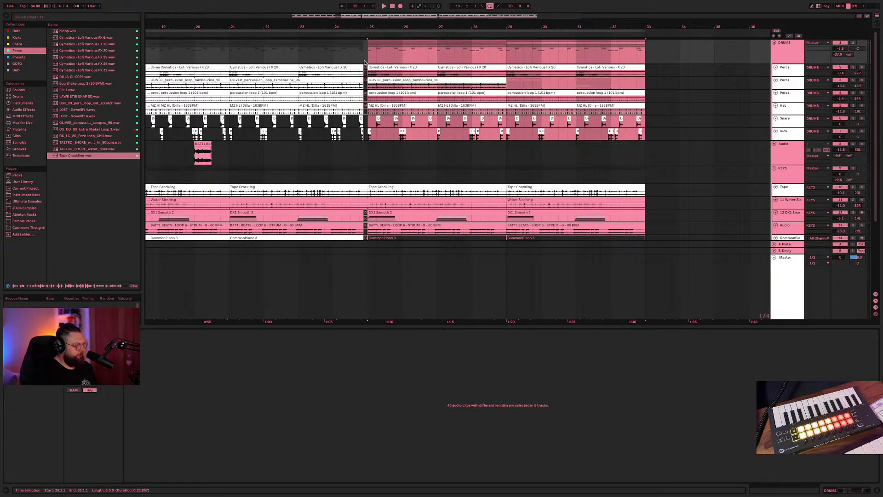
{"action": "key", "text": "super+l"}
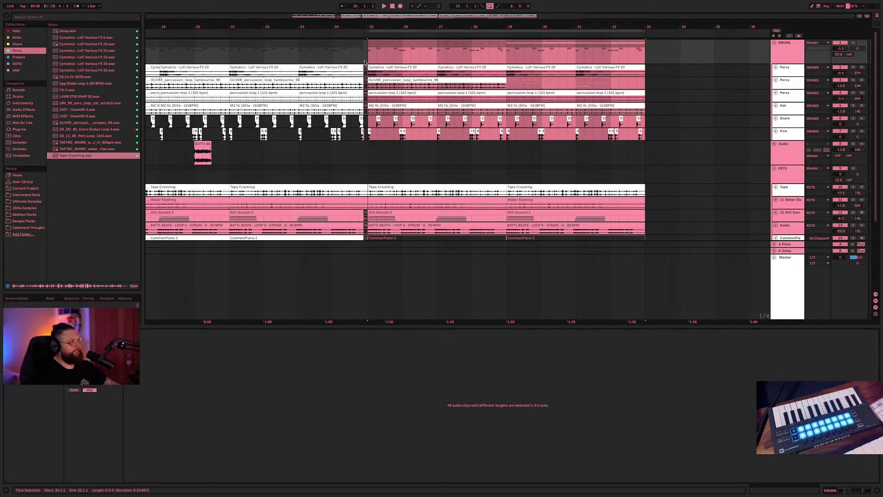
{"action": "key", "text": "space"}
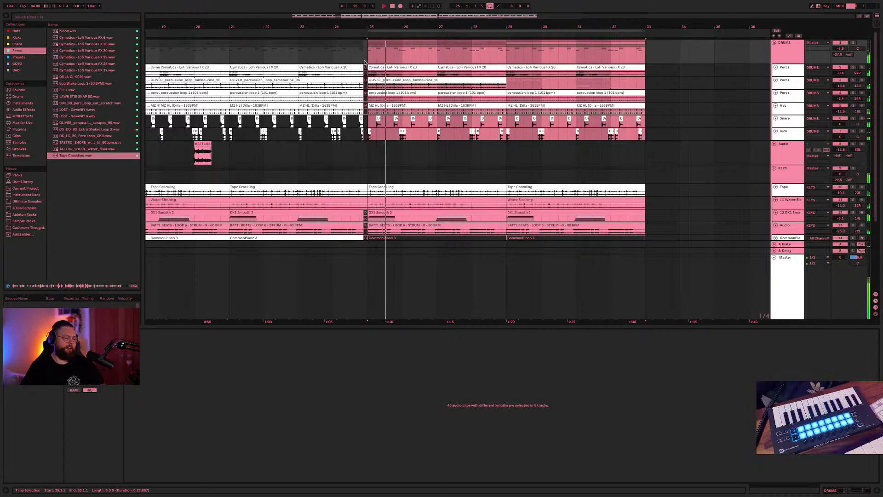
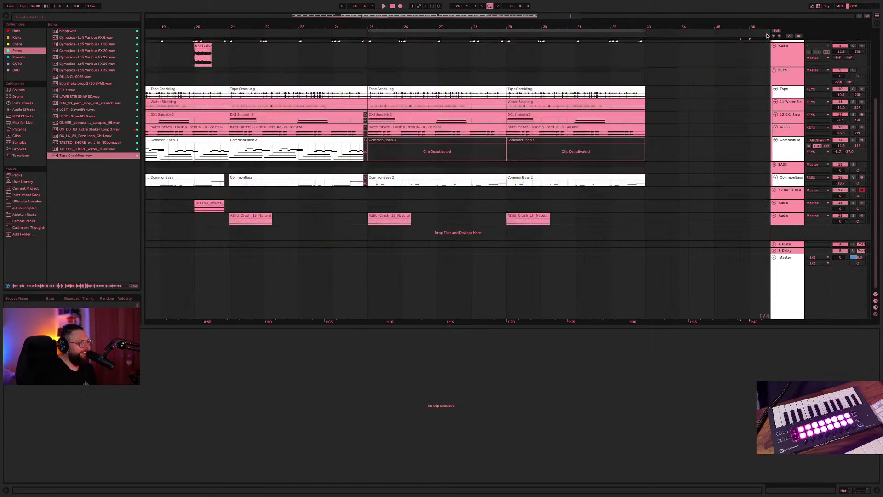
- Insert four bars of silence across all tracks of the arrangement at bar 17
{"action": "left_click", "coordinate": [721, 76]}
{"action": "scroll", "coordinate": [550, 176], "scroll_direction": "up", "scroll_amount": 2}
{"action": "scroll", "coordinate": [549, 175], "scroll_direction": "left", "scroll_amount": 13}
{"action": "scroll", "coordinate": [549, 176], "scroll_direction": "up", "scroll_amount": 3}
{"action": "scroll", "coordinate": [550, 176], "scroll_direction": "right", "scroll_amount": 10}
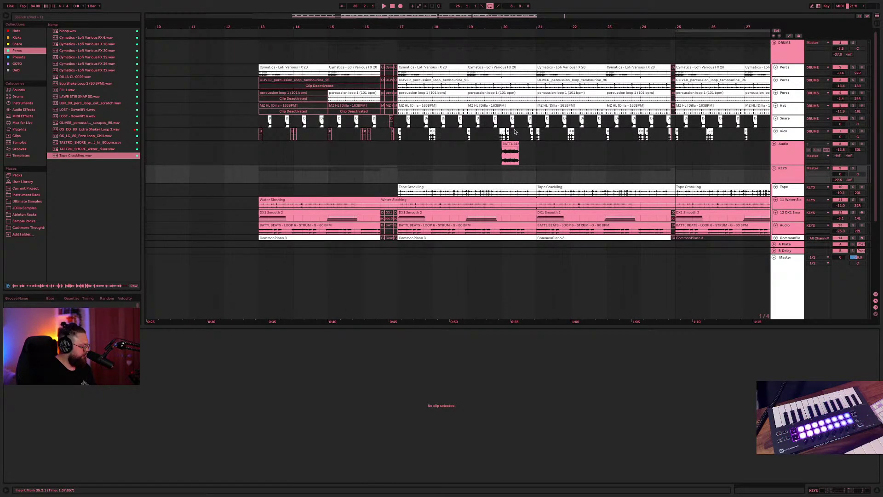
{"action": "key", "text": "Tab"}
{"action": "key", "text": "Tab"}
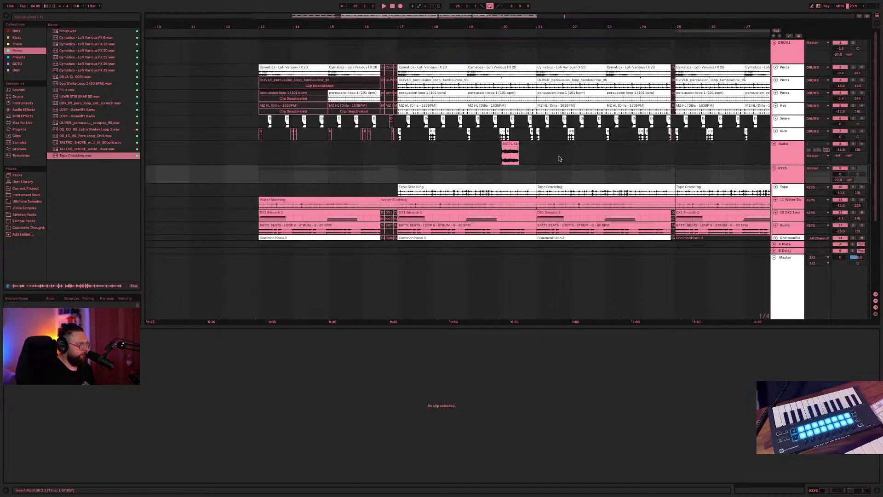
{"action": "scroll", "coordinate": [557, 160], "scroll_direction": "right", "scroll_amount": 2}
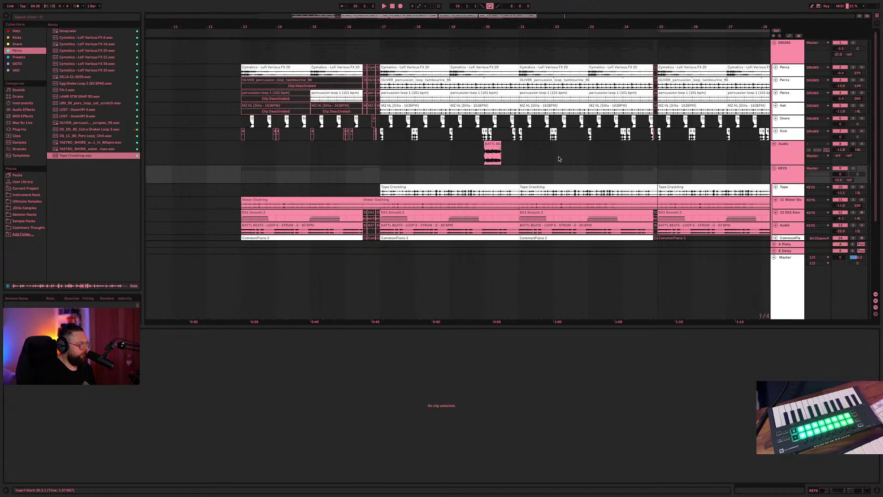
{"action": "left_click", "coordinate": [372, 158]}
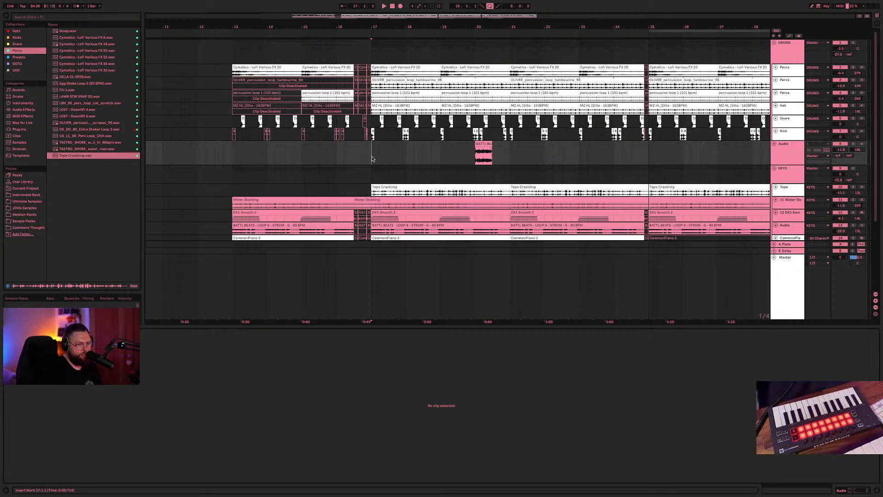
{"action": "right_click", "coordinate": [373, 159]}
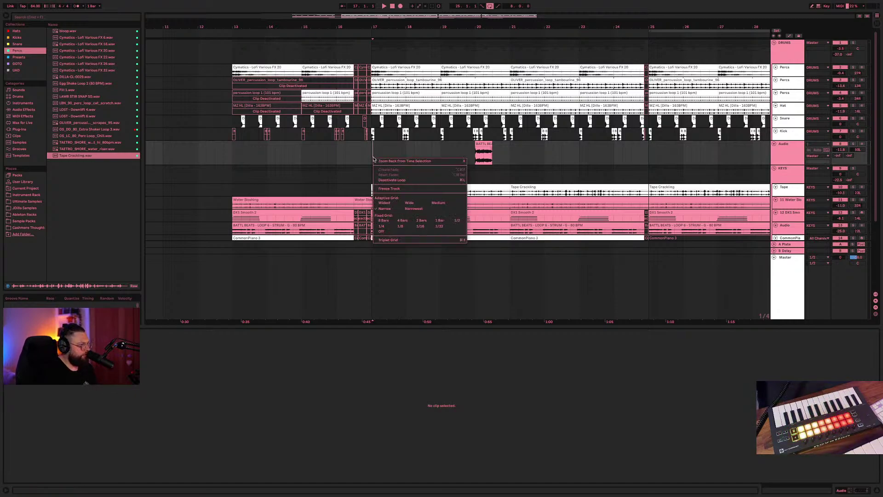
{"action": "left_click", "coordinate": [369, 158]}
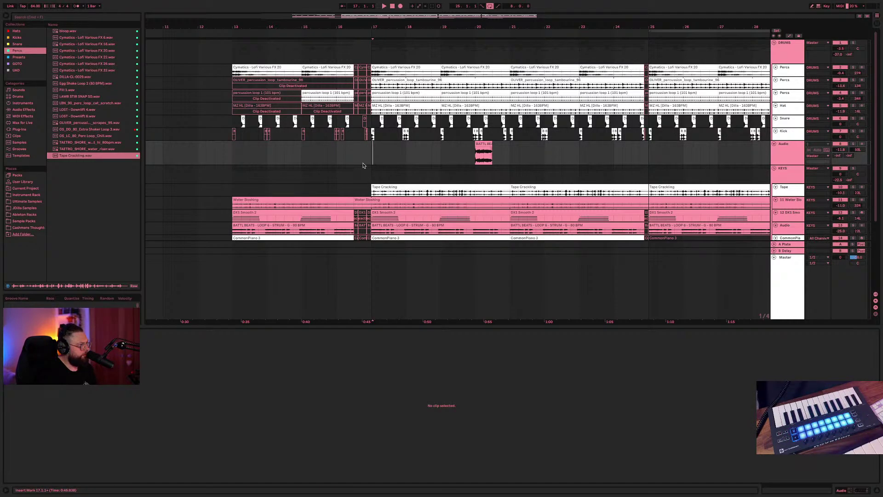
{"action": "mouse_move", "coordinate": [15, 2]}
{"action": "left_click", "coordinate": [87, 4]}
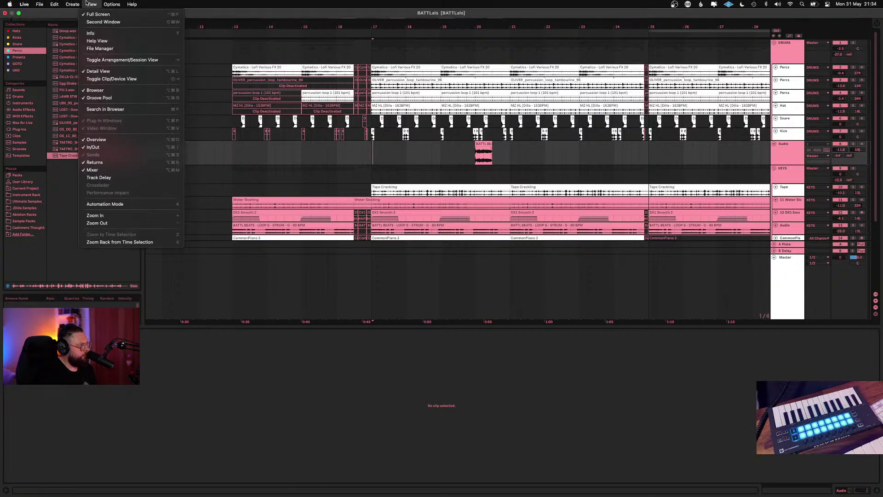
{"action": "mouse_move", "coordinate": [107, 4]}
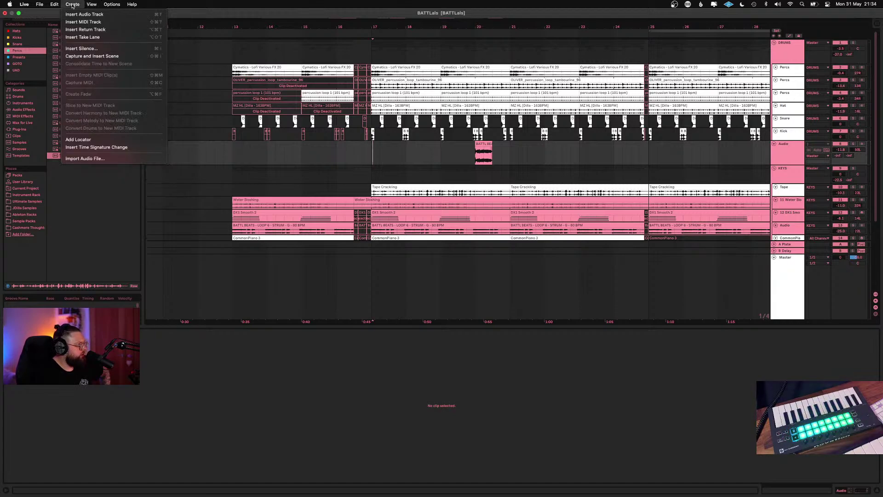
{"action": "left_click", "coordinate": [78, 52]}
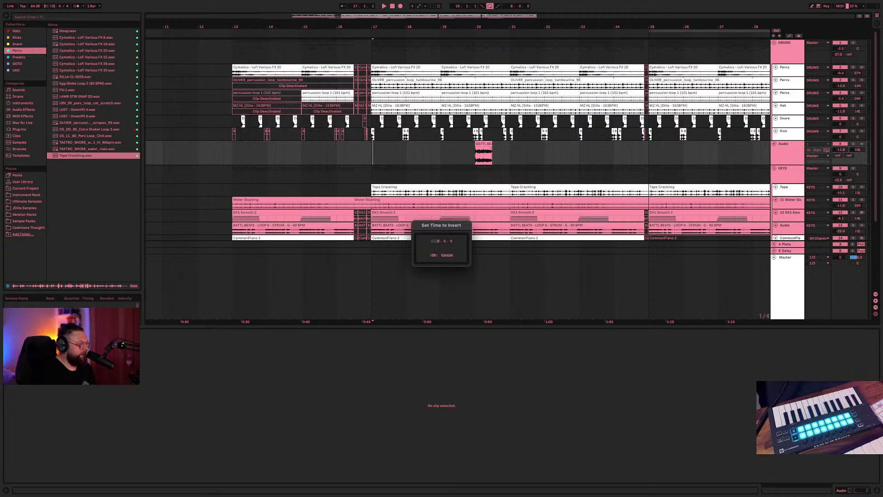
{"action": "left_click", "coordinate": [434, 255]}
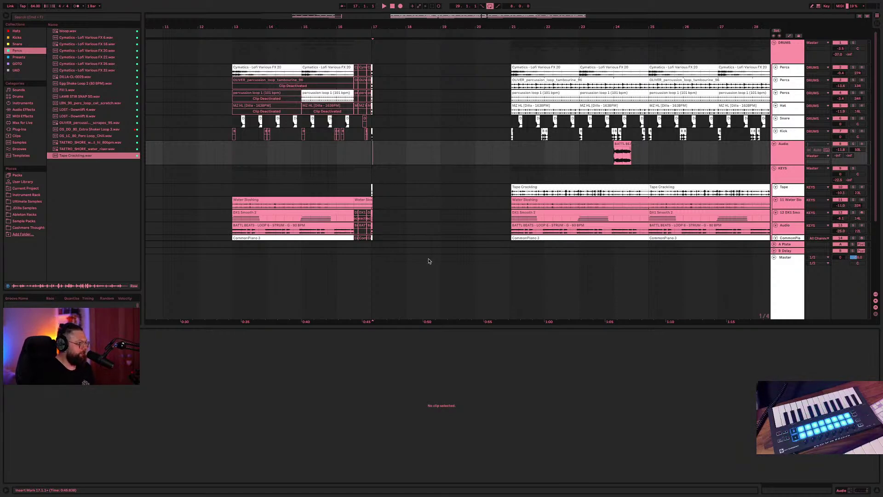
- Undo the silence inserted at bar 17, dismissing the reopened time insertion dialog without inserting more time
{"action": "key", "text": "super+i"}
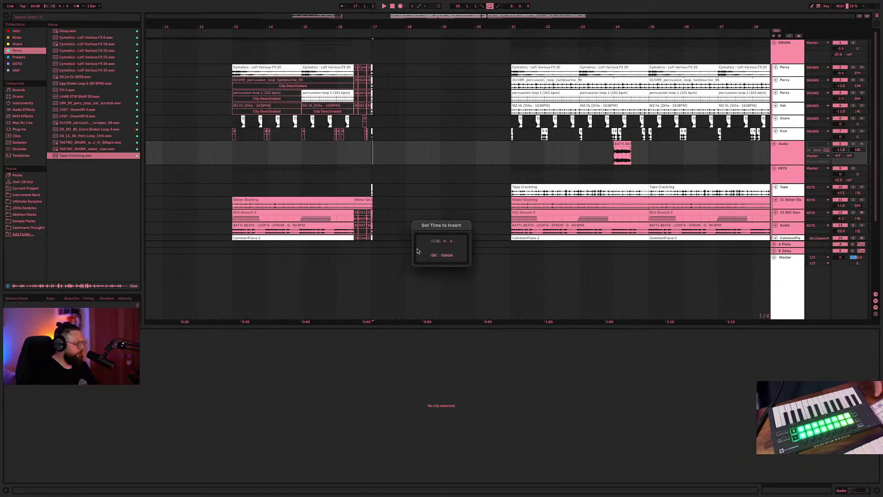
{"action": "left_click", "coordinate": [446, 255]}
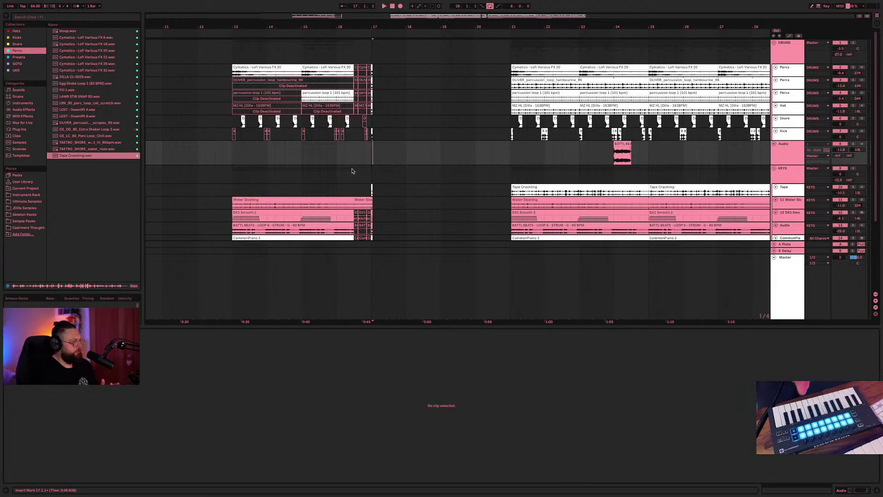
{"action": "key", "text": "ctrl+z"}
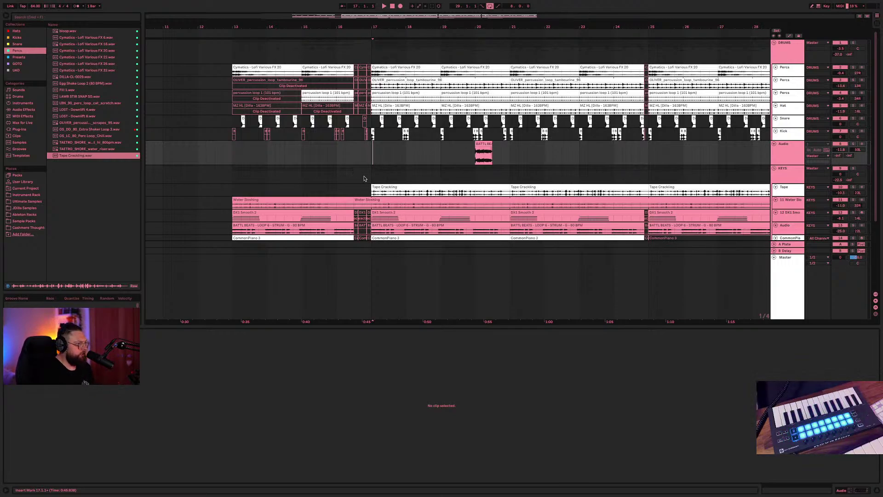
- Save the project and briefly play the arrangement from the Cymatics FX 20 clip at bar 25
{"action": "left_click", "coordinate": [319, 171]}
{"action": "key", "text": "ctrl+s"}
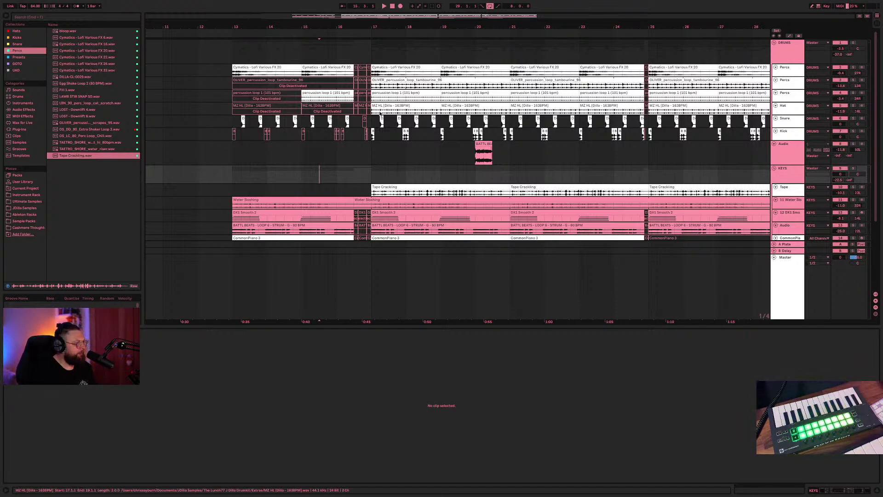
{"action": "left_click", "coordinate": [663, 68]}
{"action": "key", "text": "space"}
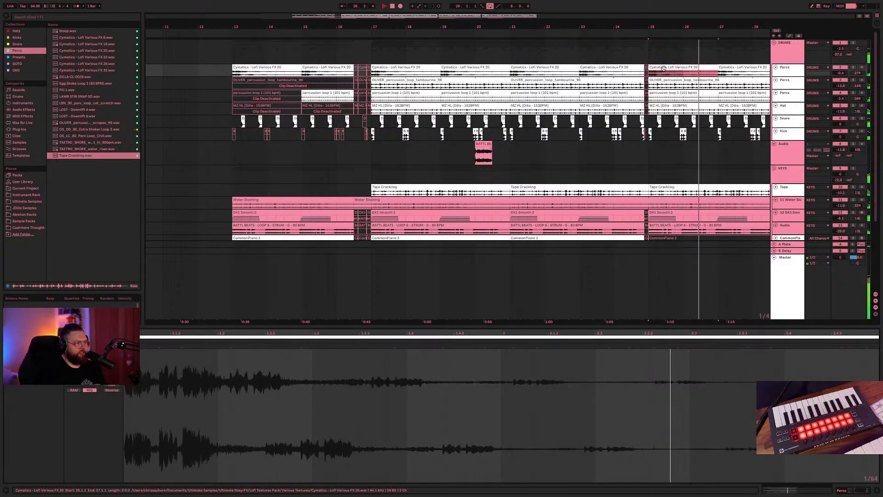
{"action": "key", "text": "space"}
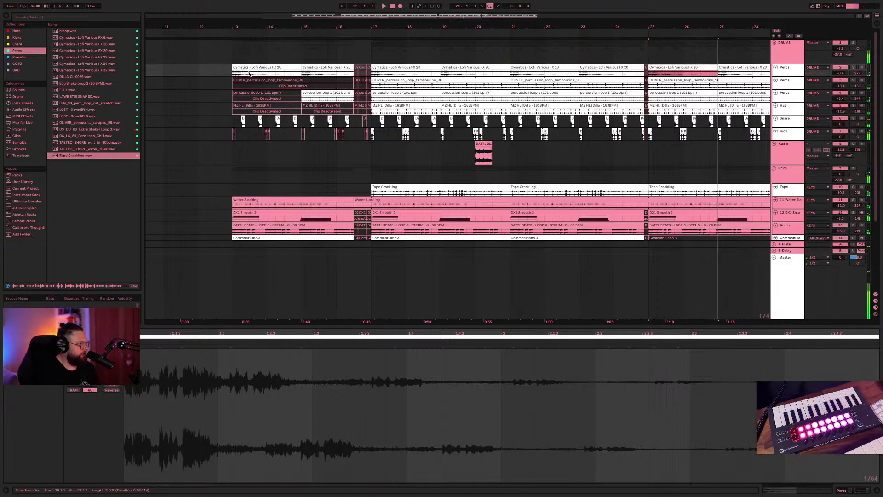
- Select the Cymatics FX 20 clip at bar 13 and play the arrangement from there
{"action": "left_click", "coordinate": [276, 69]}
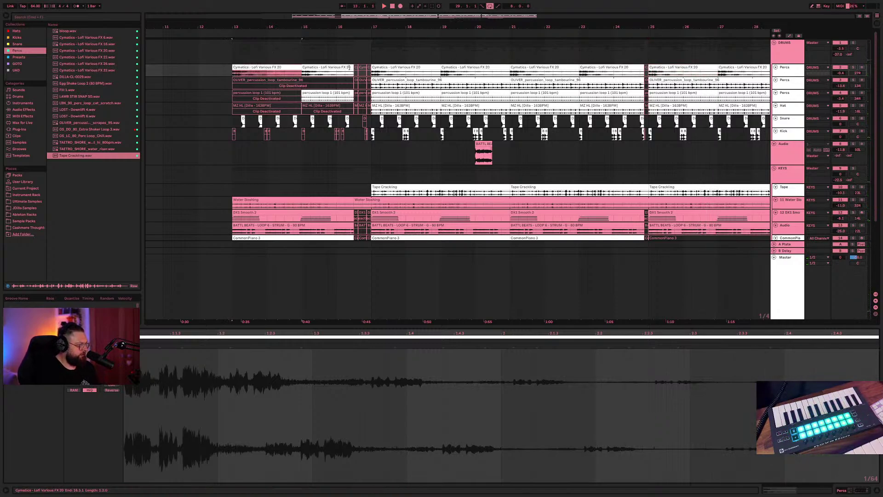
{"action": "left_click", "coordinate": [276, 71]}
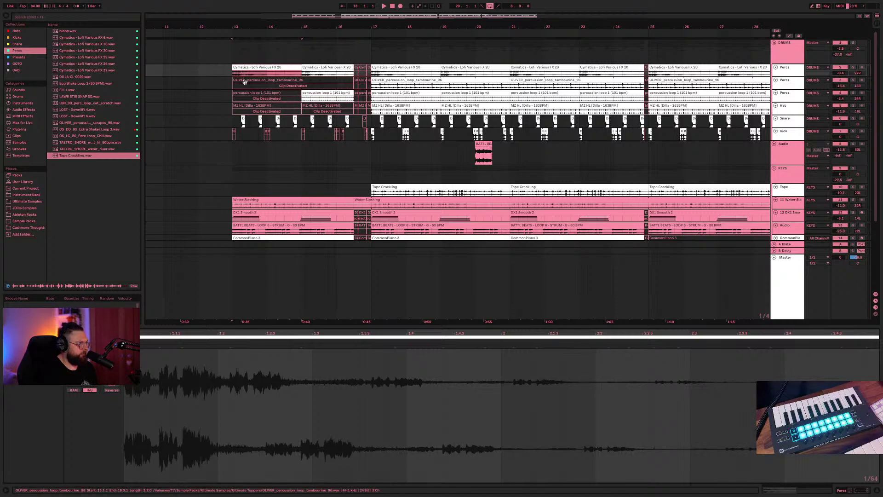
{"action": "left_click", "coordinate": [271, 90]}
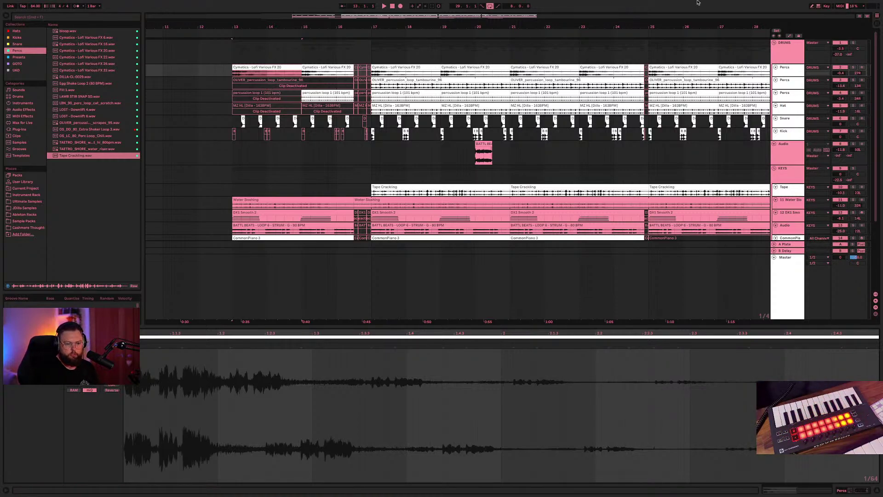
{"action": "key", "text": "space"}
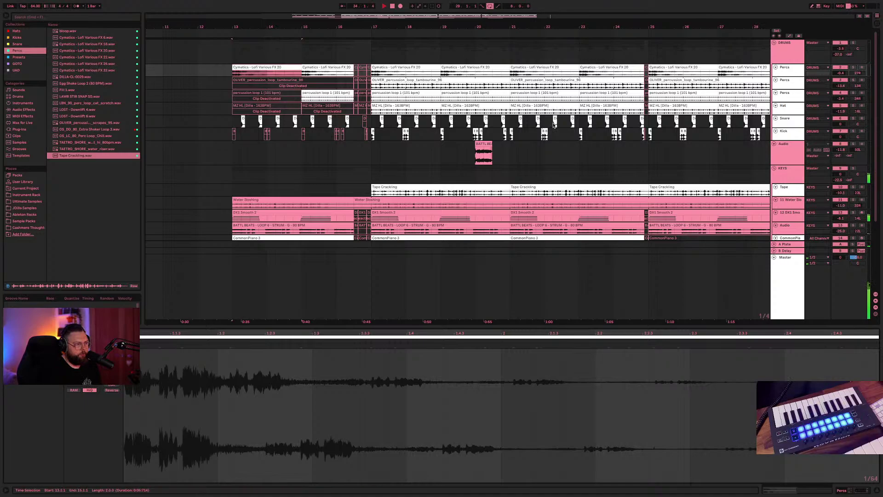
{"action": "scroll", "coordinate": [554, 125], "scroll_direction": "down", "scroll_amount": 5}
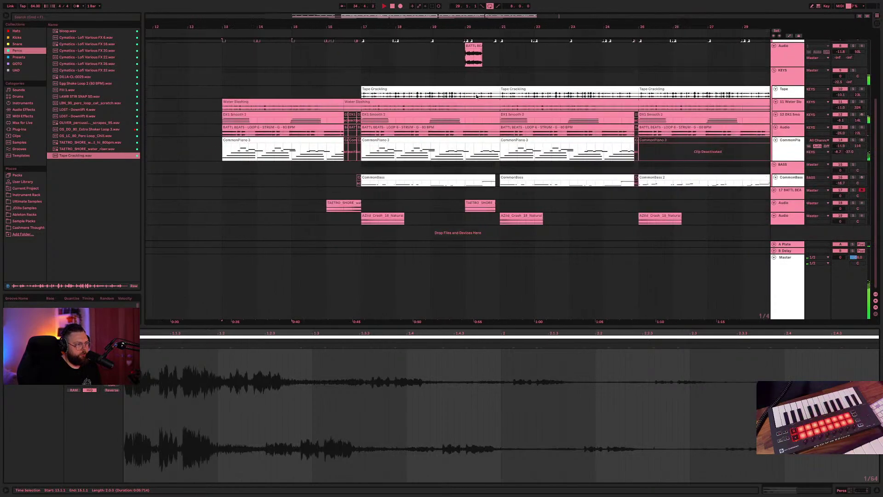
{"action": "scroll", "coordinate": [476, 96], "scroll_direction": "left", "scroll_amount": 5}
{"action": "scroll", "coordinate": [575, 103], "scroll_direction": "up", "scroll_amount": 5}
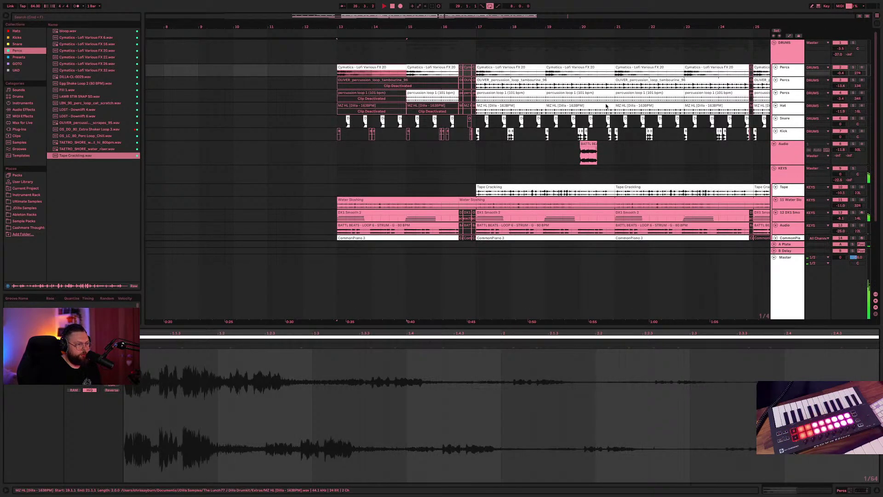
{"action": "scroll", "coordinate": [605, 106], "scroll_direction": "left", "scroll_amount": 1}
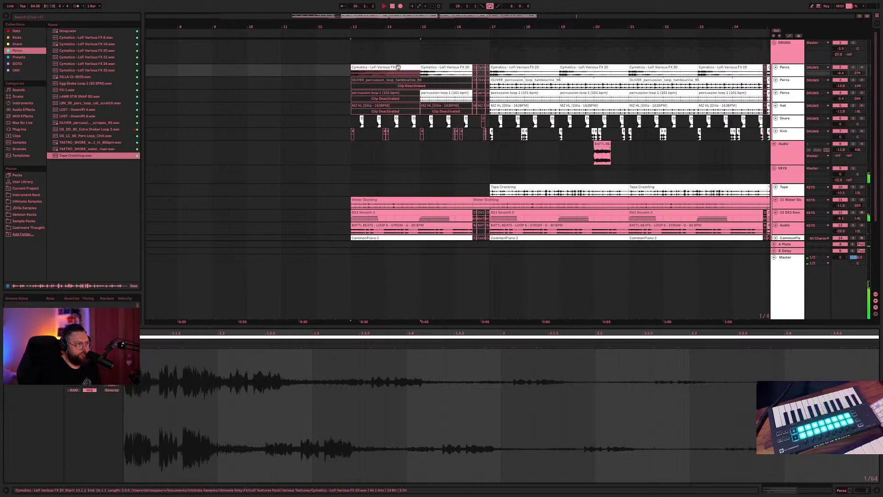
{"action": "key", "text": "space"}
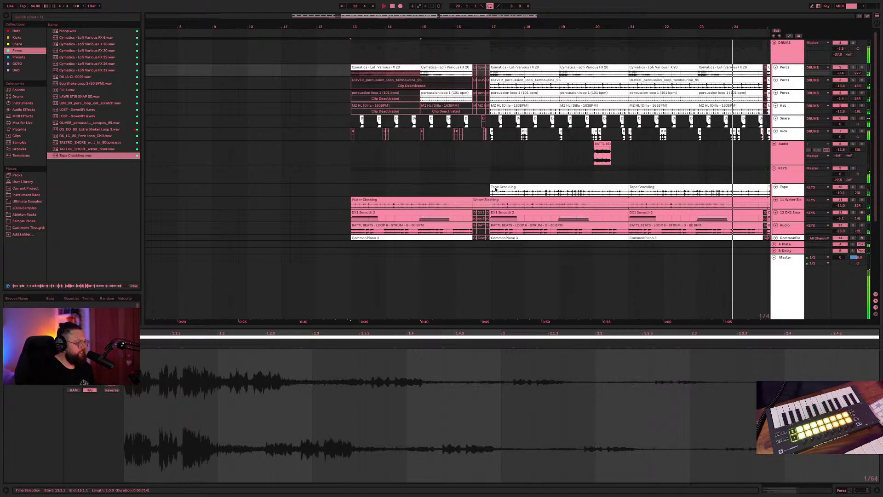
- Examine the whole arrangement between bars 13 and 33 across the drum, keys, bass and crash tracks during playback
{"action": "scroll", "coordinate": [554, 206], "scroll_direction": "left", "scroll_amount": 3}
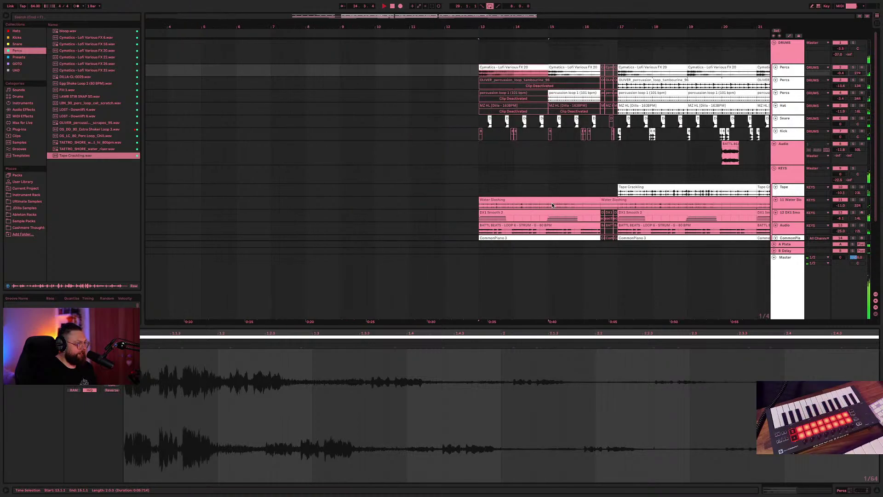
{"action": "scroll", "coordinate": [554, 205], "scroll_direction": "right", "scroll_amount": 7}
{"action": "scroll", "coordinate": [598, 214], "scroll_direction": "down", "scroll_amount": 2}
{"action": "scroll", "coordinate": [598, 214], "scroll_direction": "up", "scroll_amount": 2}
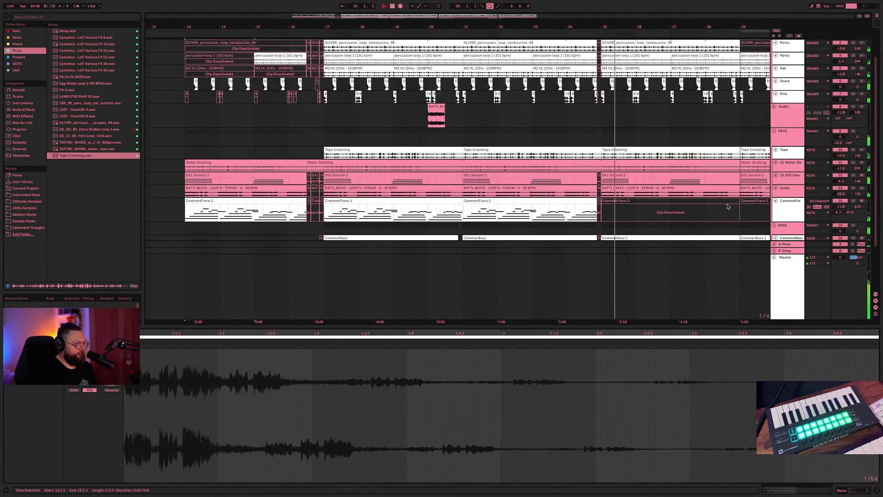
{"action": "scroll", "coordinate": [736, 196], "scroll_direction": "down", "scroll_amount": 2}
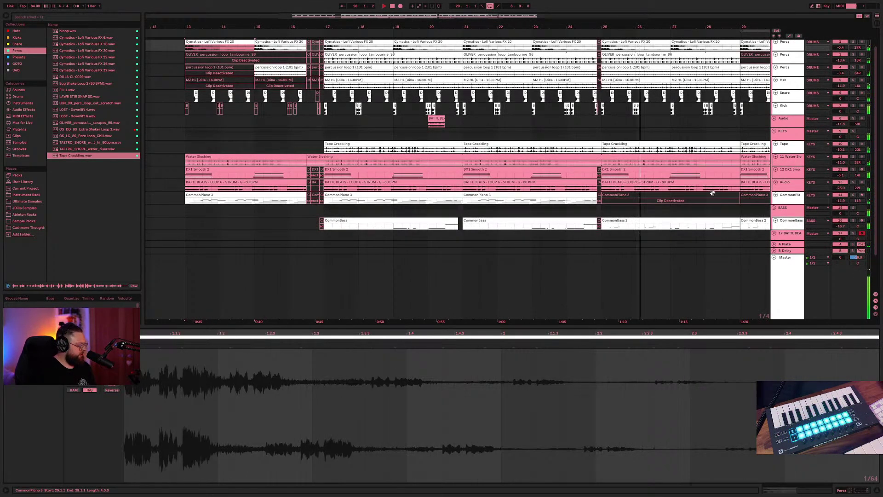
{"action": "scroll", "coordinate": [712, 193], "scroll_direction": "down", "scroll_amount": 3}
{"action": "scroll", "coordinate": [725, 195], "scroll_direction": "down", "scroll_amount": 4}
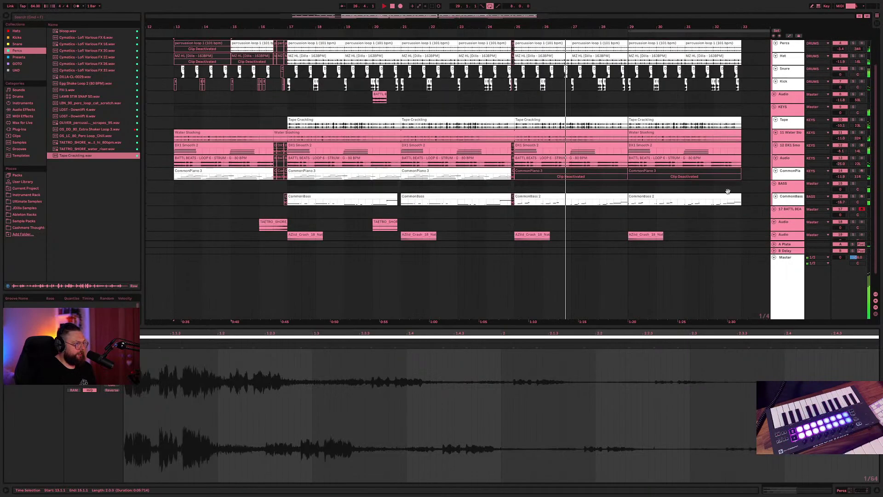
{"action": "scroll", "coordinate": [728, 194], "scroll_direction": "up", "scroll_amount": 2}
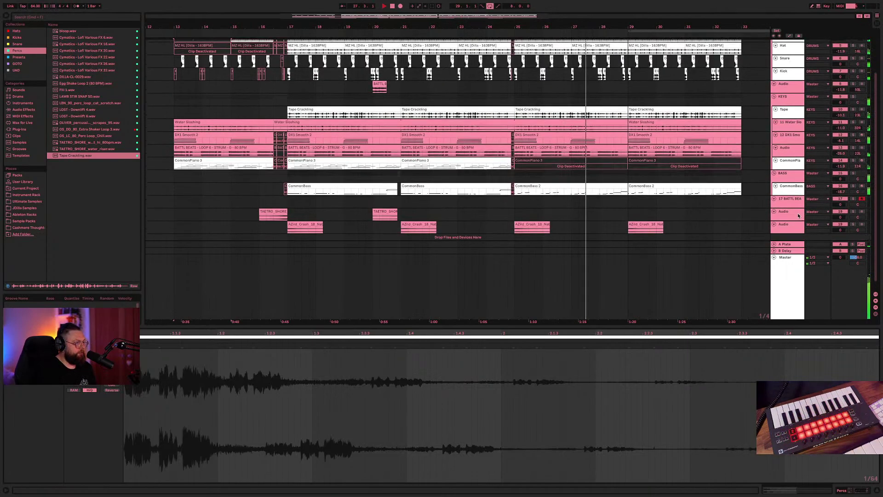
- Solo the BATTL BEATS strum loop track in the KEYS group and raise its volume to about -12.8 dB during playback
{"action": "left_click", "coordinate": [786, 154]}
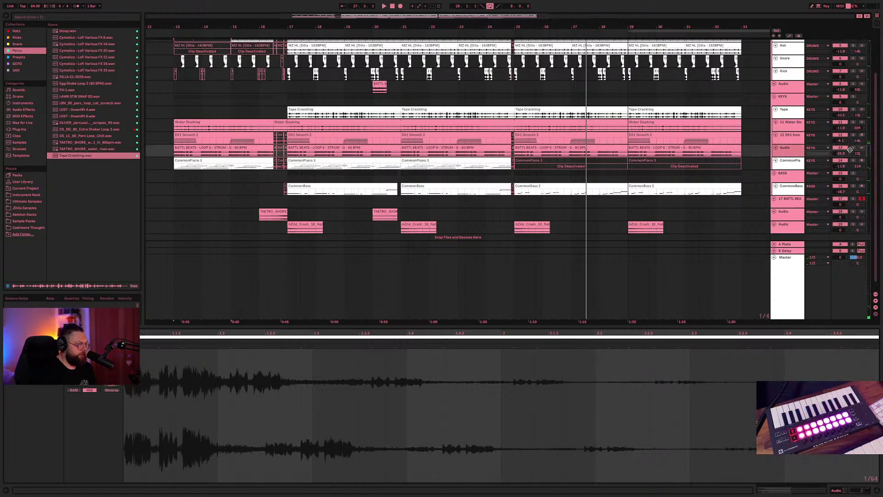
{"action": "key", "text": "space"}
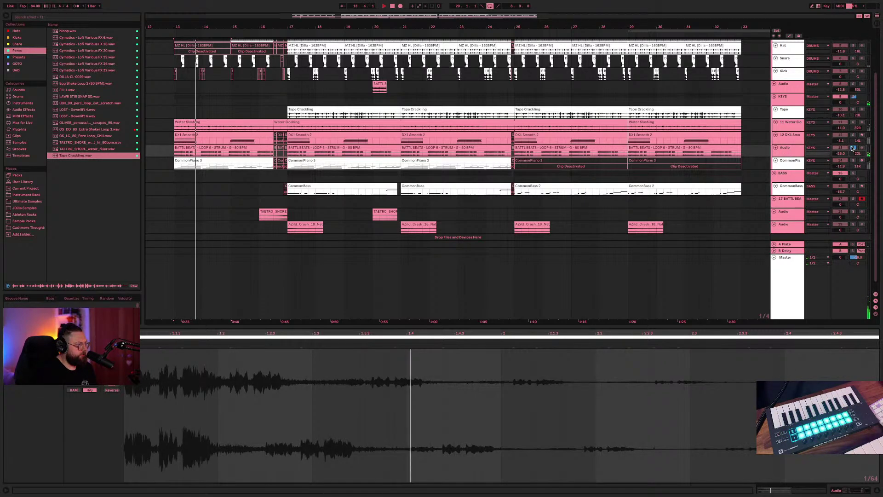
{"action": "left_click_drag", "start_coordinate": [840, 155], "coordinate": [841, 140]}
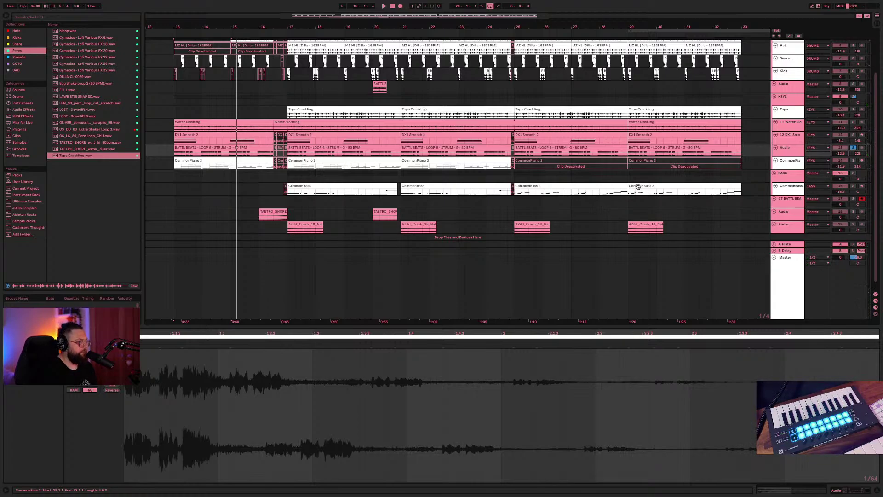
- Show the devices of the strum loop track and the BATTL BEATS lead track, then unsolo the strum loop track
{"action": "left_click", "coordinate": [784, 209]}
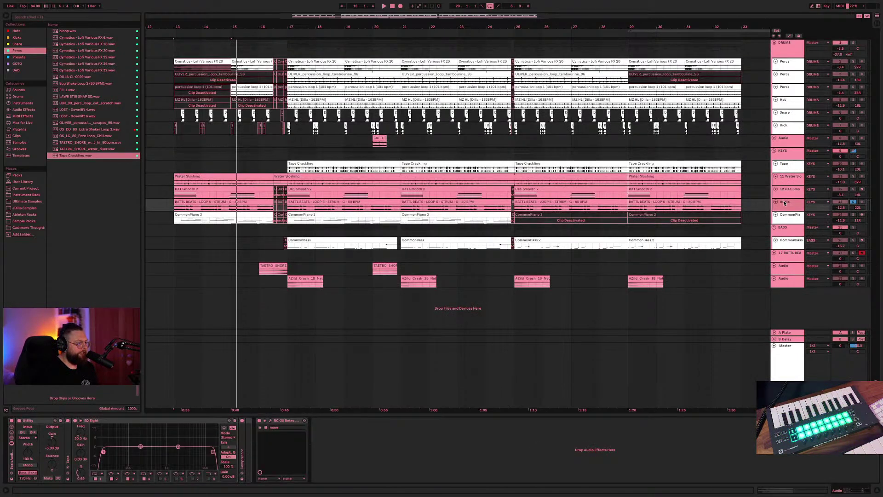
{"action": "left_click", "coordinate": [797, 258]}
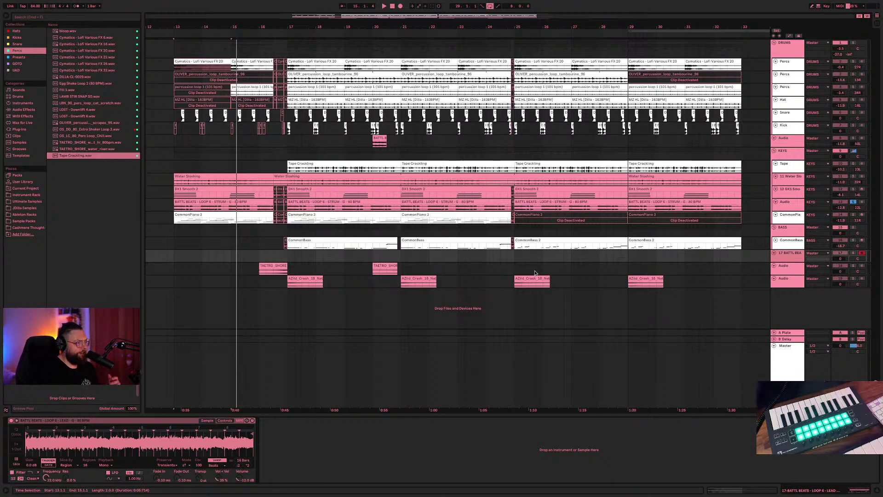
{"action": "left_click", "coordinate": [851, 202]}
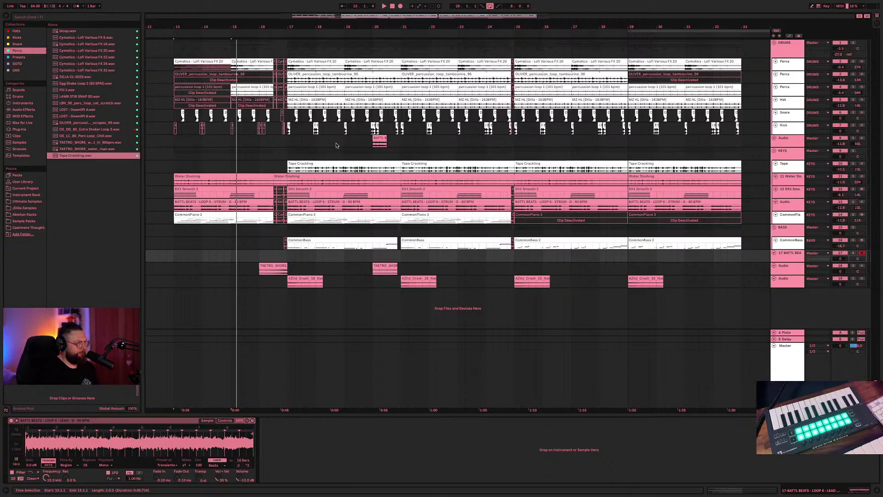
- Play the arrangement from bar 13 and move the water riser clip before bar 17 earlier to start at 15.4.3
{"action": "left_click", "coordinate": [211, 61]}
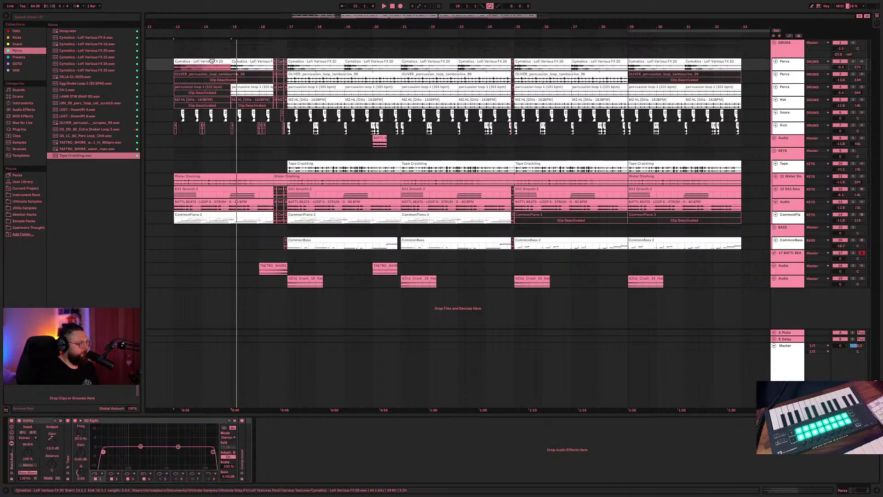
{"action": "key", "text": "space"}
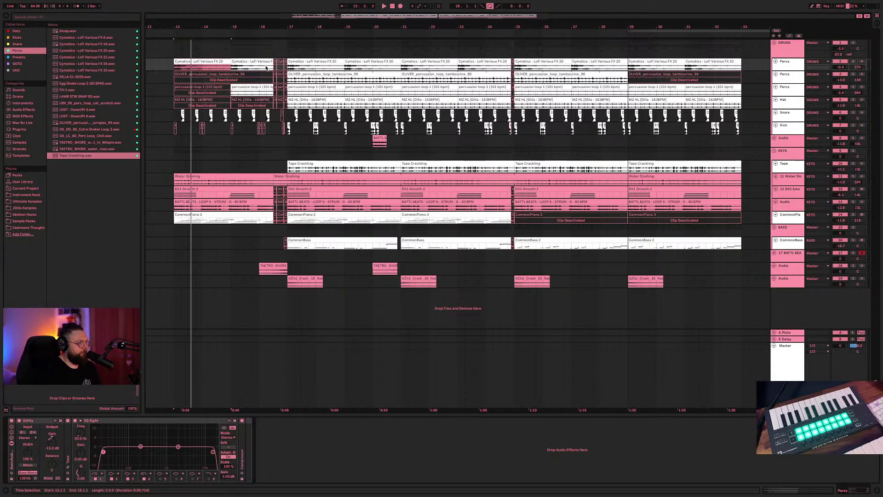
{"action": "key", "text": "space"}
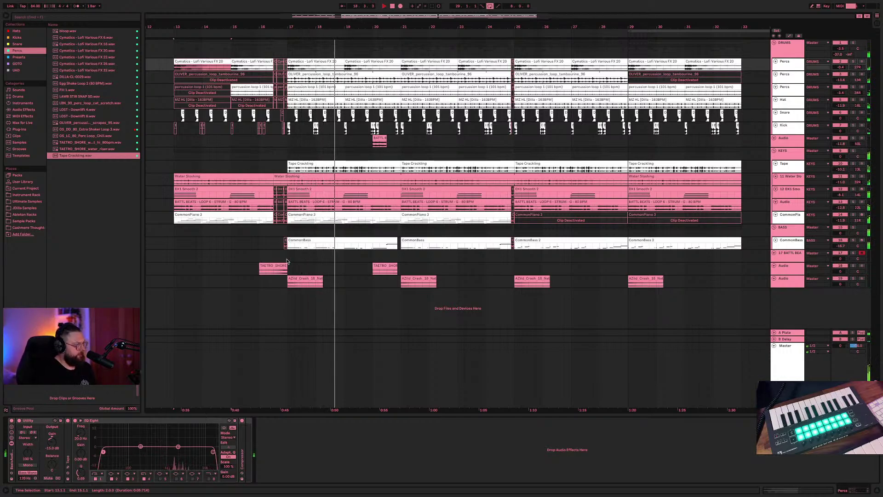
{"action": "mouse_move", "coordinate": [277, 266]}
{"action": "left_mouse_down"}
{"action": "mouse_move", "coordinate": [269, 265]}
{"action": "mouse_move", "coordinate": [277, 265]}
{"action": "left_mouse_up"}
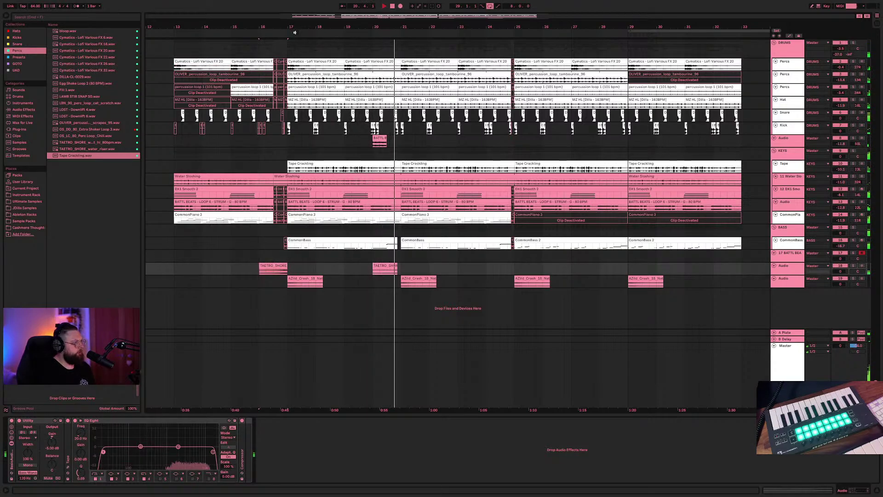
{"action": "left_click_drag", "start_coordinate": [296, 23], "coordinate": [254, 267]}
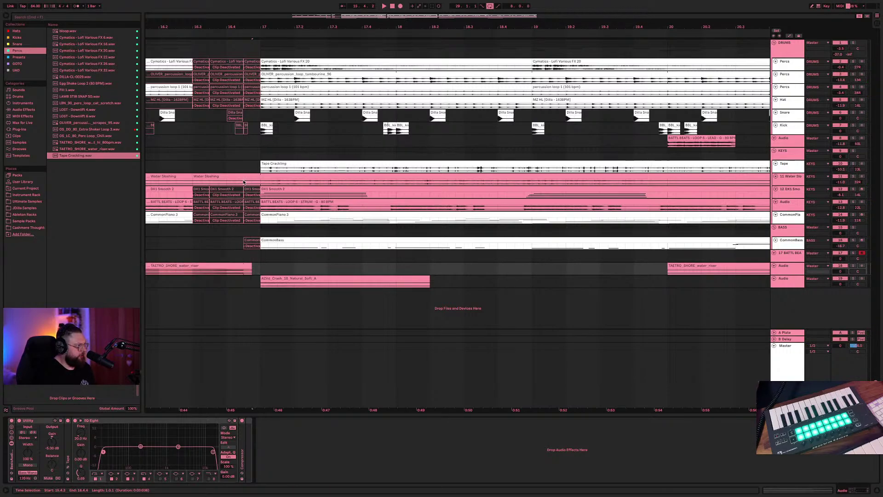
- Replay the arrangement from bar 13 and lower the tambourine loop track's volume to about -18.5 dB
{"action": "scroll", "coordinate": [244, 182], "scroll_direction": "left", "scroll_amount": 10}
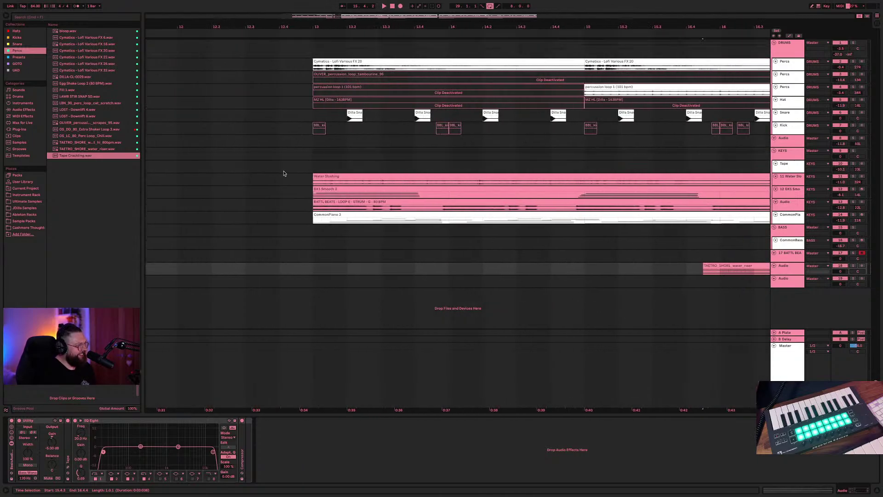
{"action": "left_click", "coordinate": [310, 170]}
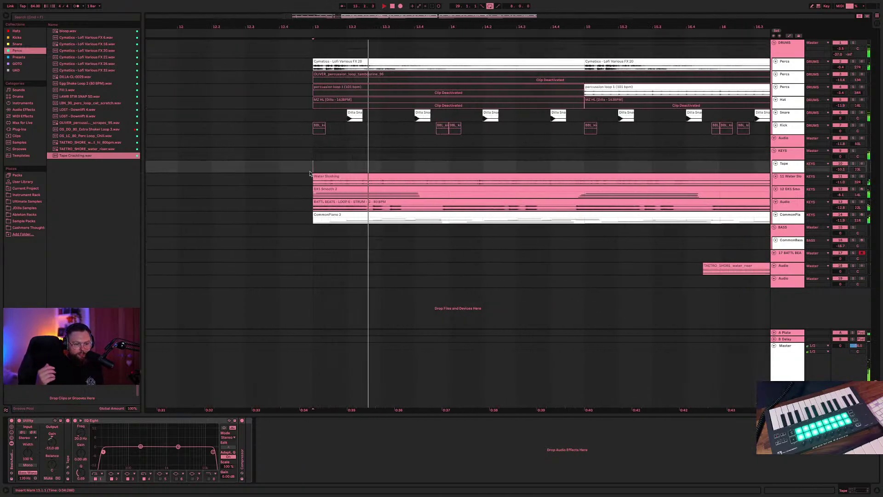
{"action": "scroll", "coordinate": [310, 174], "scroll_direction": "down", "scroll_amount": 6}
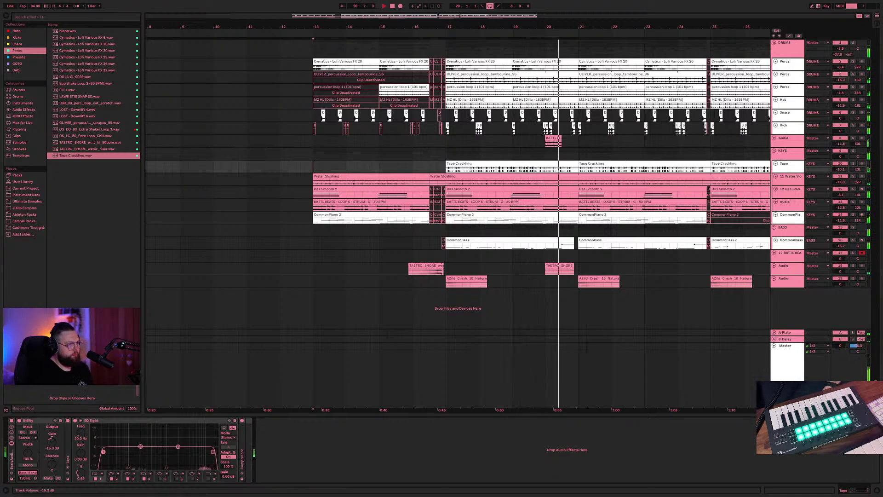
{"action": "left_click_drag", "start_coordinate": [842, 80], "coordinate": [845, 113]}
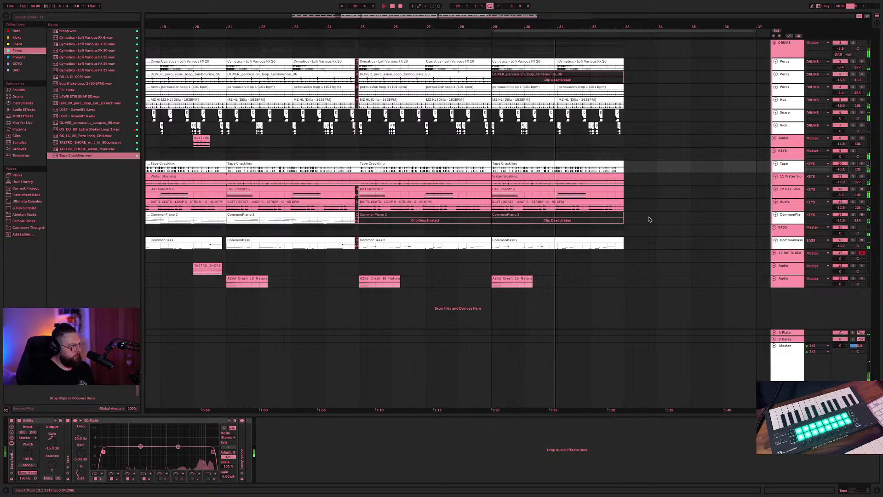
- Deactivate the tambourine loop clip at bar 25, activate the one at bar 29, and save the project
{"action": "left_click", "coordinate": [446, 75]}
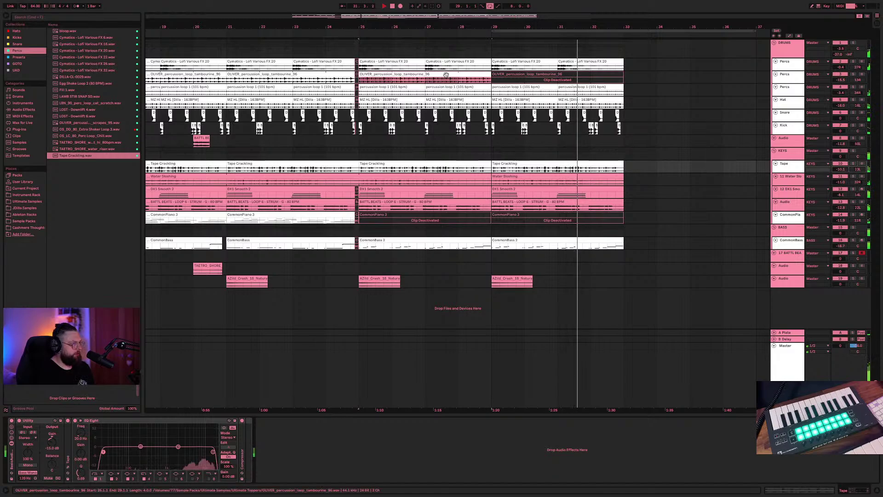
{"action": "left_click", "coordinate": [536, 73], "text": "shift"}
{"action": "key", "text": "0"}
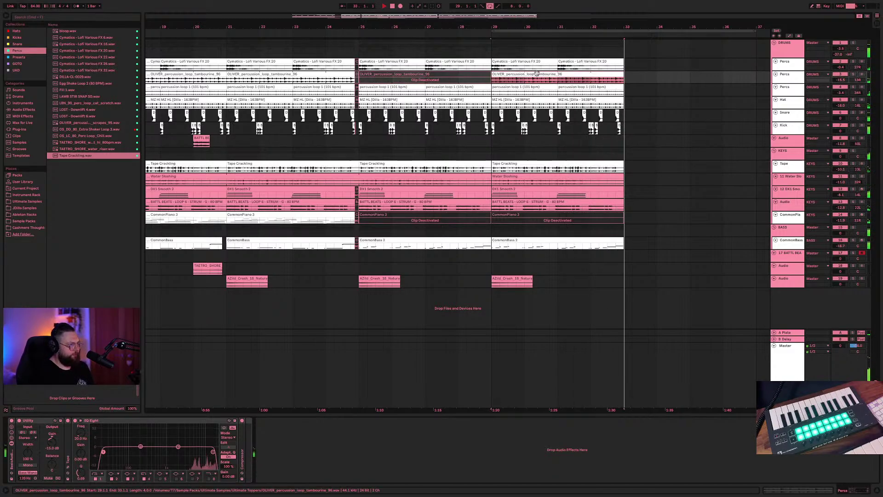
{"action": "key", "text": "super+s"}
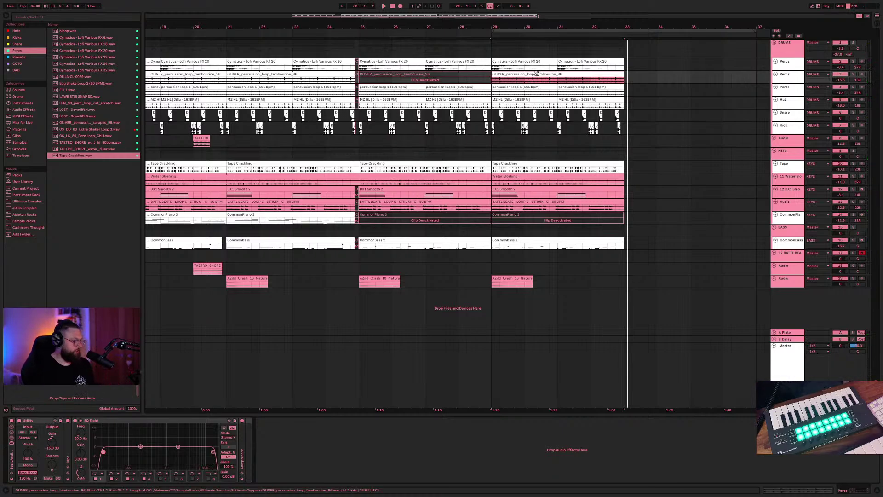
- Play the arrangement from the Cymatics FX 20 clip at bar 25 and show the Master track's devices
{"action": "left_click", "coordinate": [322, 62]}
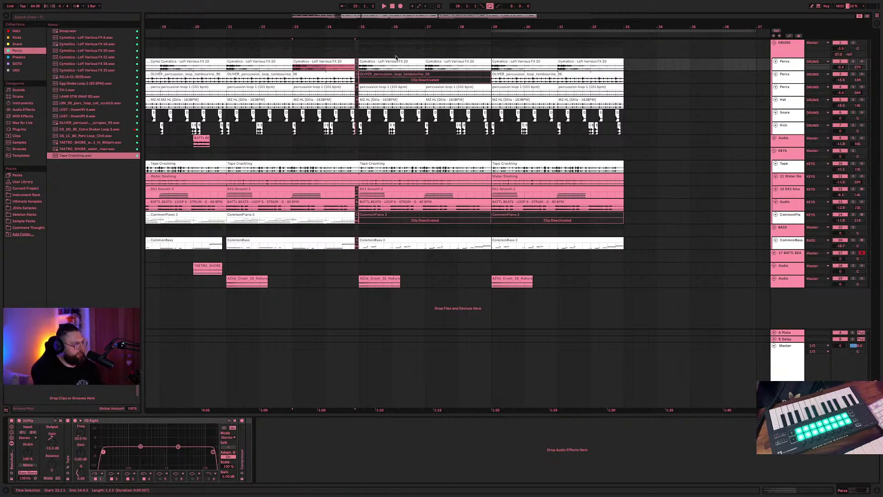
{"action": "left_click_drag", "start_coordinate": [360, 65], "coordinate": [426, 65]}
{"action": "key", "text": "space"}
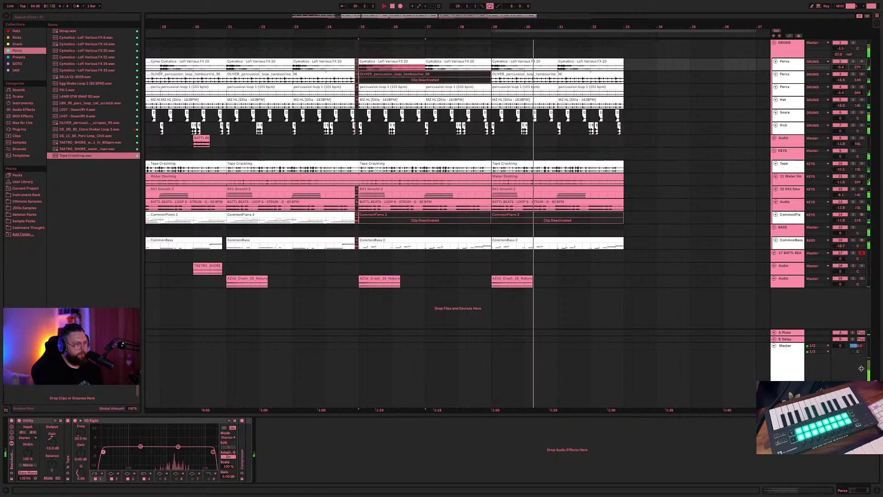
{"action": "left_click", "coordinate": [787, 345]}
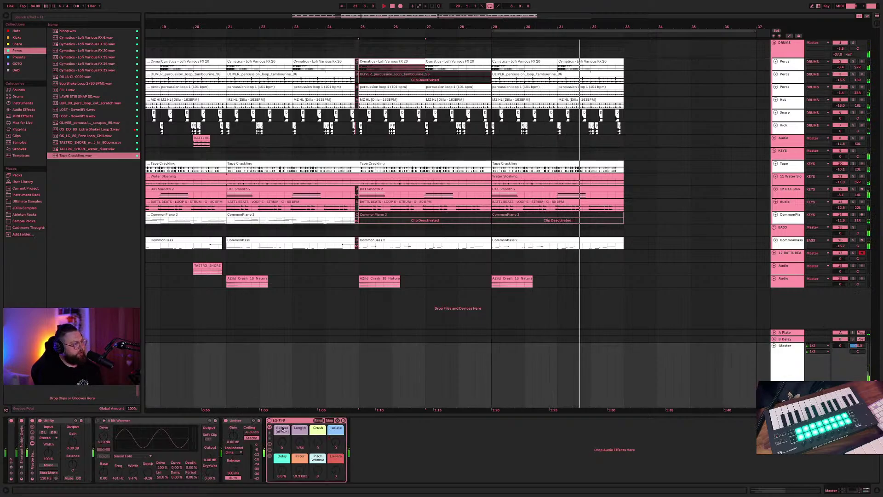
- Search all results for "soundshi" and add SoundShifter Pitch Stereo to the Master track after the lo-fi effect rack
{"action": "left_click", "coordinate": [45, 17]}
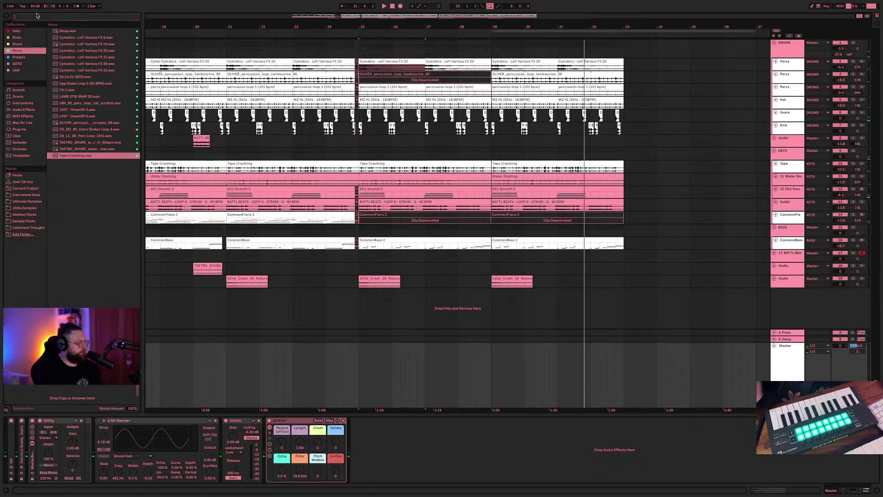
{"action": "type", "text": "soundsh"}
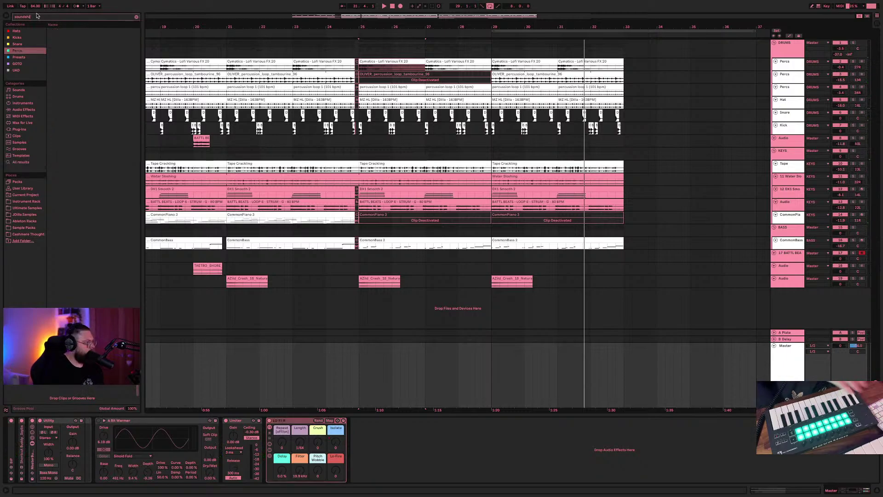
{"action": "type", "text": "i"}
{"action": "left_click", "coordinate": [23, 162]}
{"action": "left_click_drag", "start_coordinate": [84, 51], "coordinate": [142, 70]}
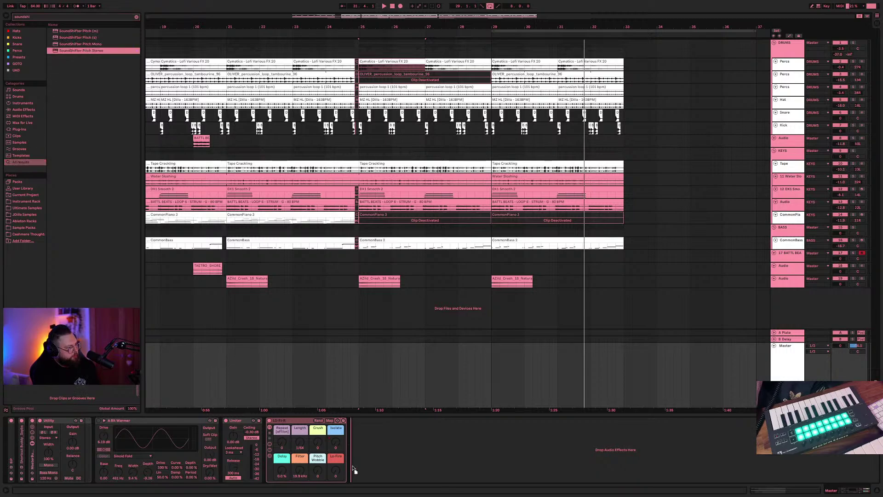
{"action": "left_click_drag", "start_coordinate": [416, 425], "coordinate": [416, 426]}
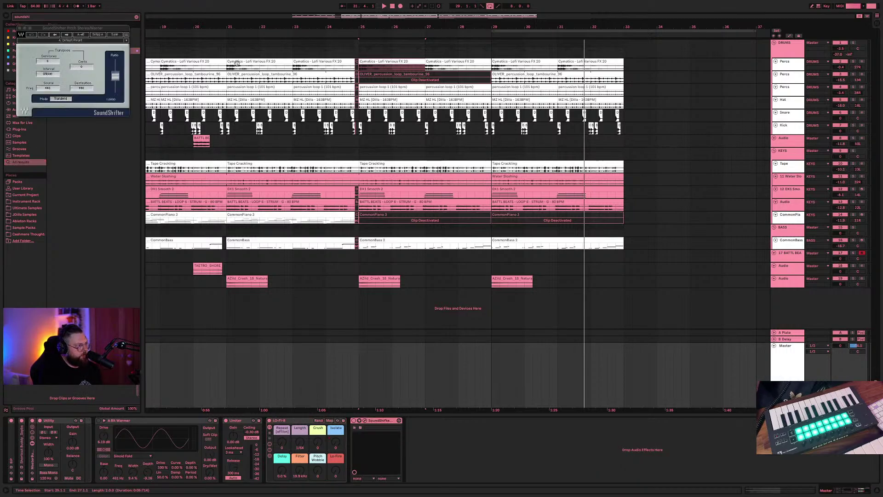
- Set SoundShifter's transpose interval to a major second up while playing the arrangement from bar 25
{"action": "key", "text": "space"}
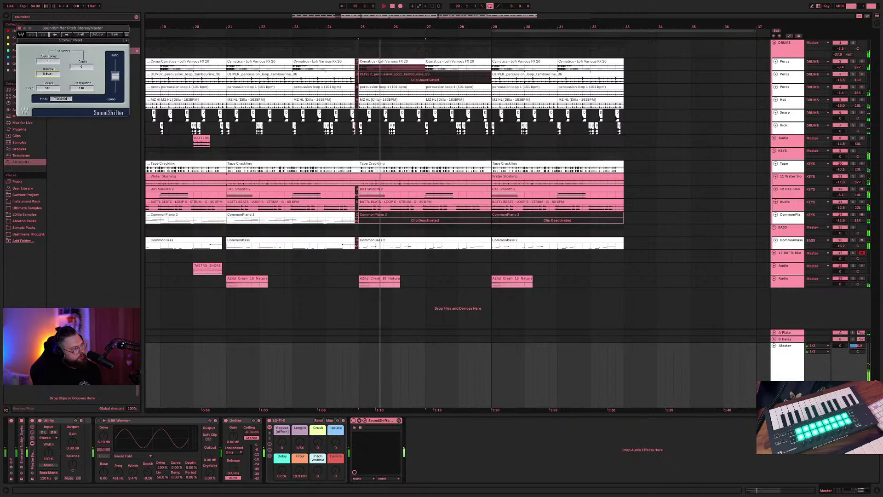
{"action": "left_click_drag", "start_coordinate": [48, 73], "coordinate": [47, 74]}
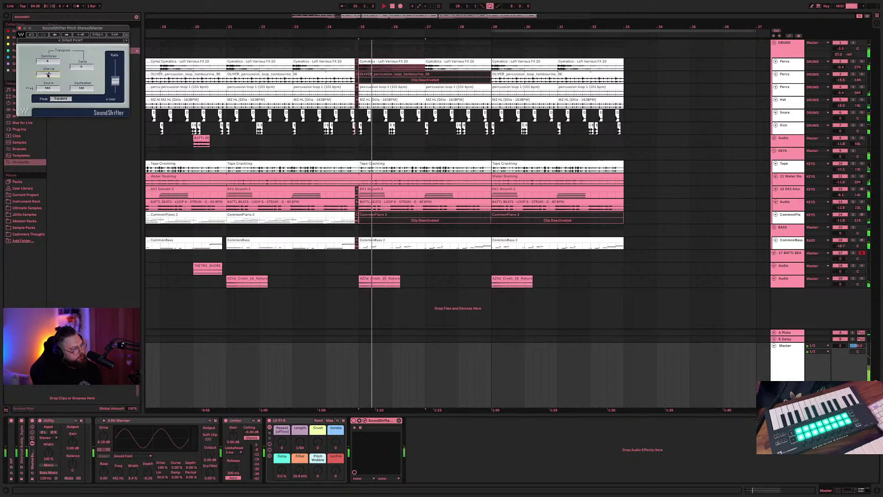
{"action": "scroll", "coordinate": [48, 75], "scroll_direction": "up", "scroll_amount": 8}
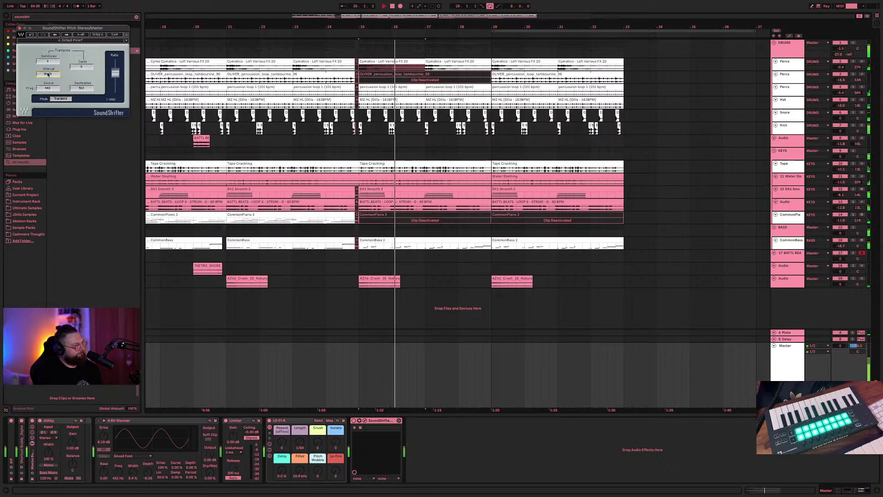
{"action": "scroll", "coordinate": [48, 74], "scroll_direction": "down", "scroll_amount": 1}
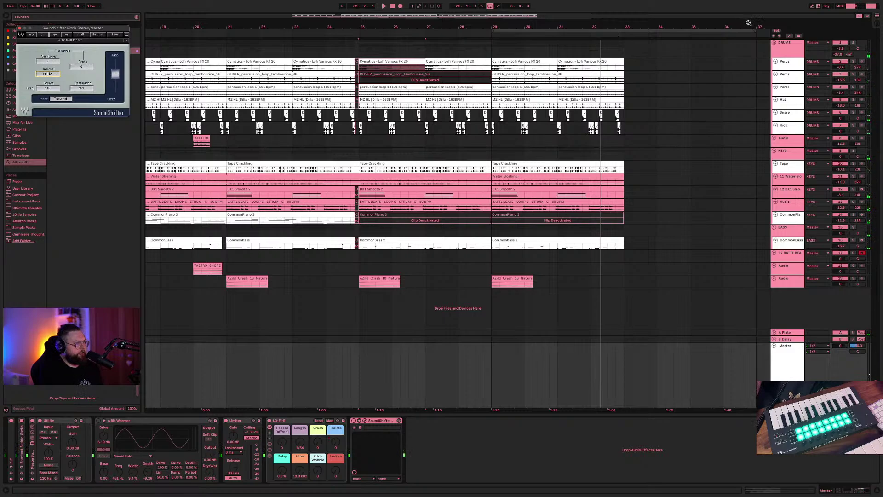
- Listen to the section from bar 29 to 33, then select bars 25 to 33 for playback
{"action": "left_click_drag", "start_coordinate": [753, 30], "coordinate": [630, 39]}
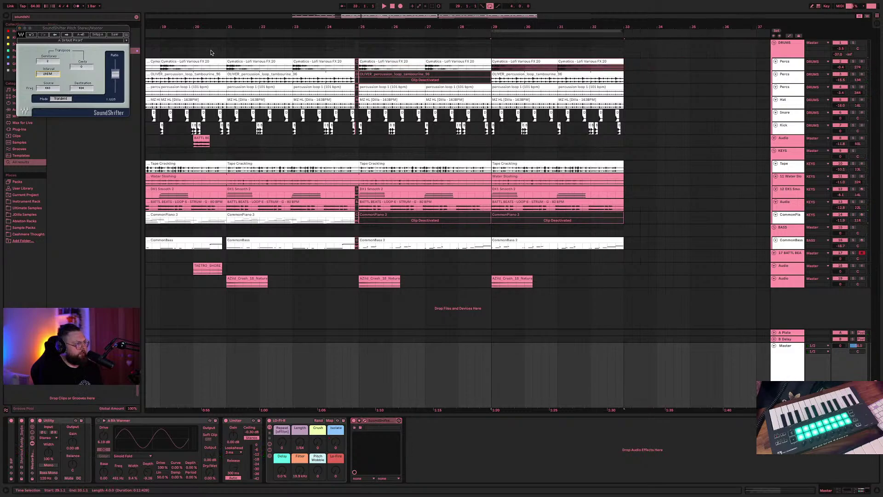
{"action": "key", "text": "space"}
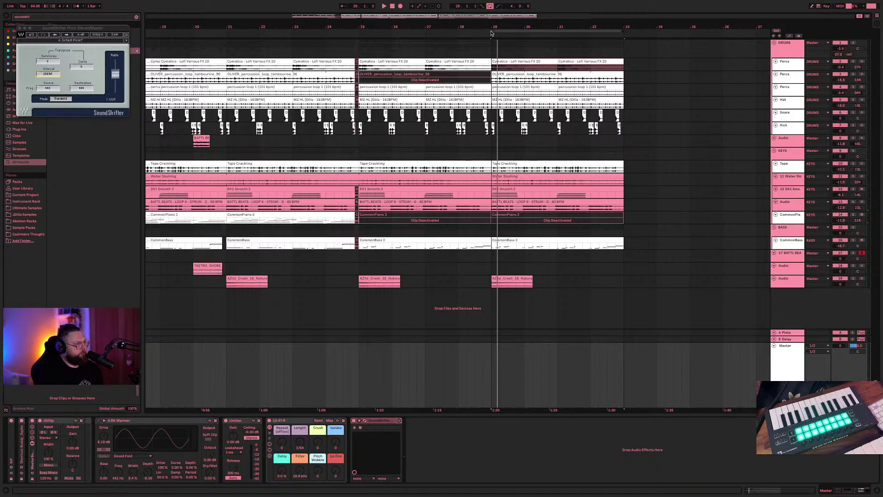
{"action": "left_click_drag", "start_coordinate": [493, 30], "coordinate": [359, 43]}
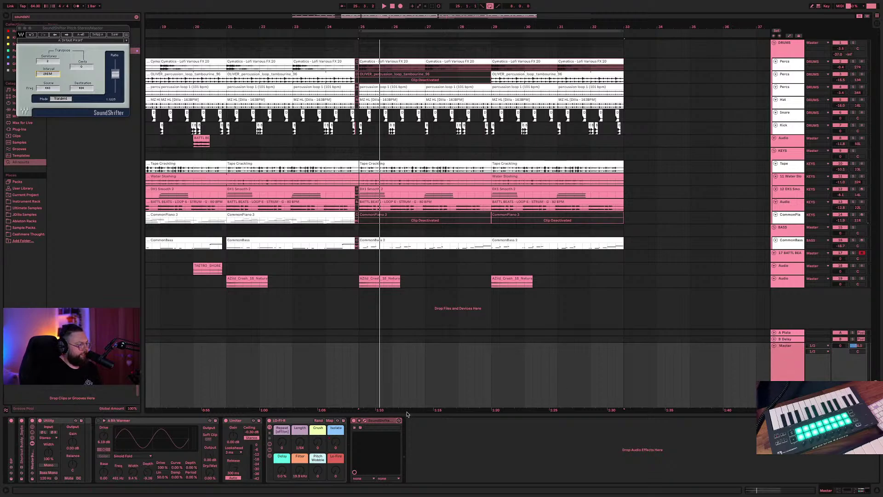
- Place the SoundShifter window beside the end of the arrangement and lower its transpose cents below zero for playback
{"action": "left_click", "coordinate": [365, 421]}
{"action": "left_click", "coordinate": [365, 422]}
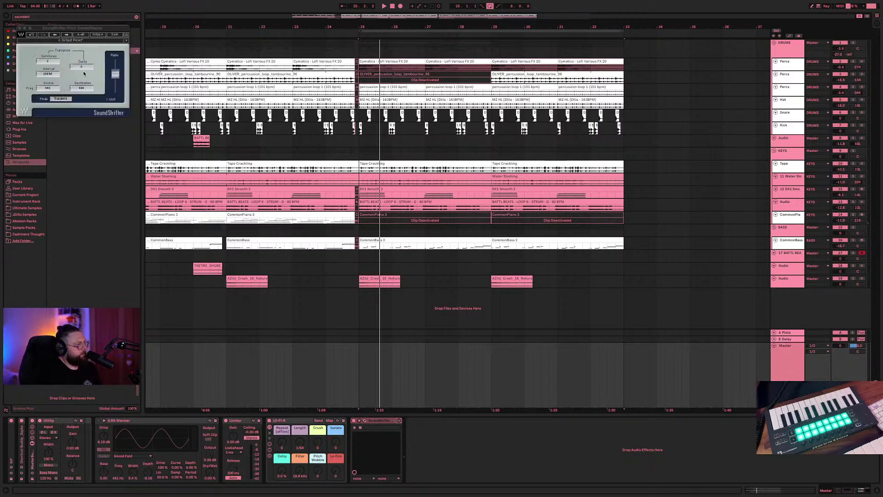
{"action": "left_click_drag", "start_coordinate": [88, 30], "coordinate": [702, 171]}
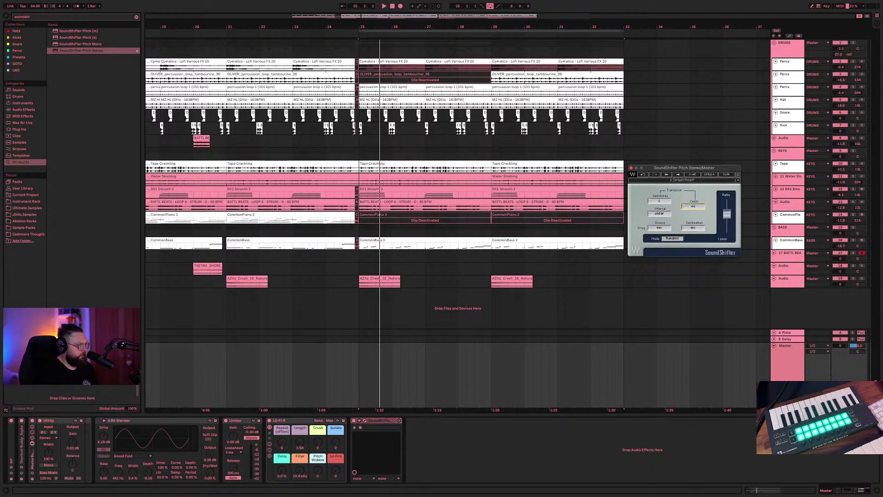
{"action": "key", "text": "space"}
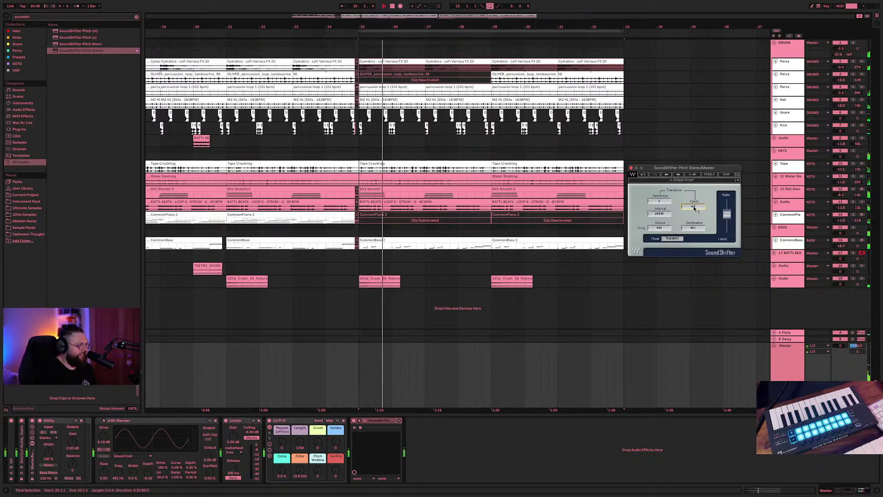
{"action": "key", "text": "space"}
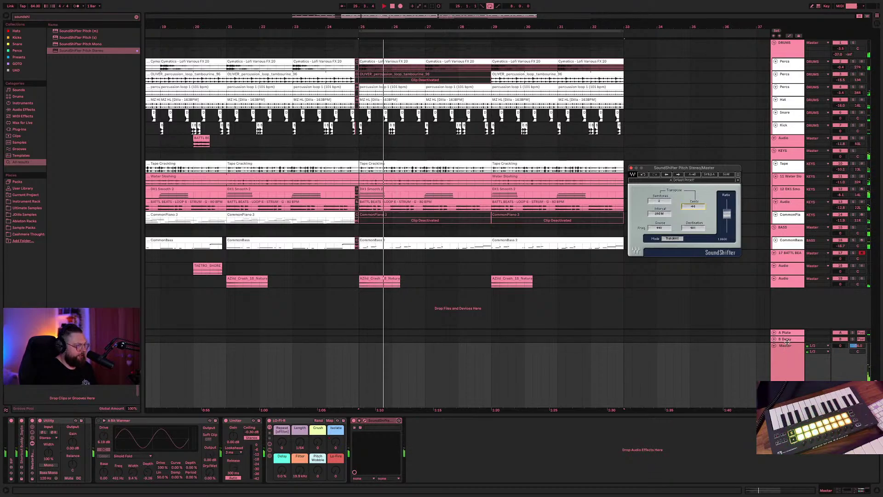
- Reduce the Master track's lane height and lower SoundShifter's transpose cents further while playing from bar 25
{"action": "left_click_drag", "start_coordinate": [787, 342], "coordinate": [787, 372]}
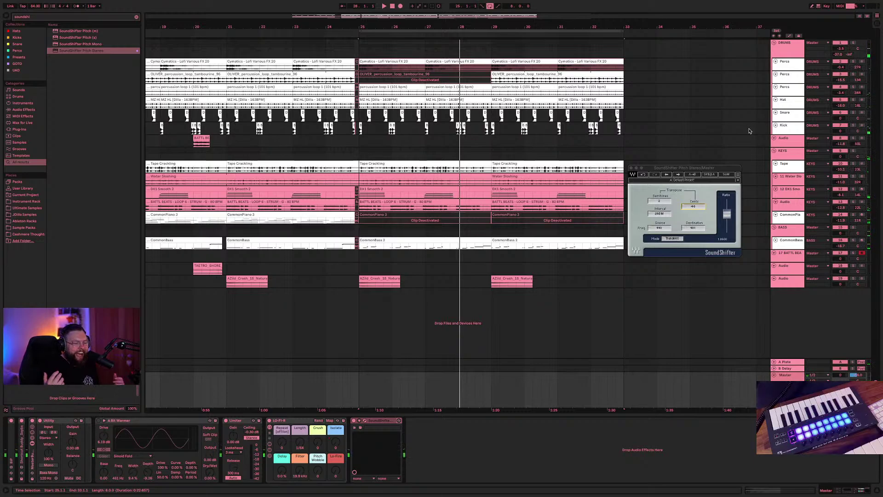
{"action": "key", "text": "space"}
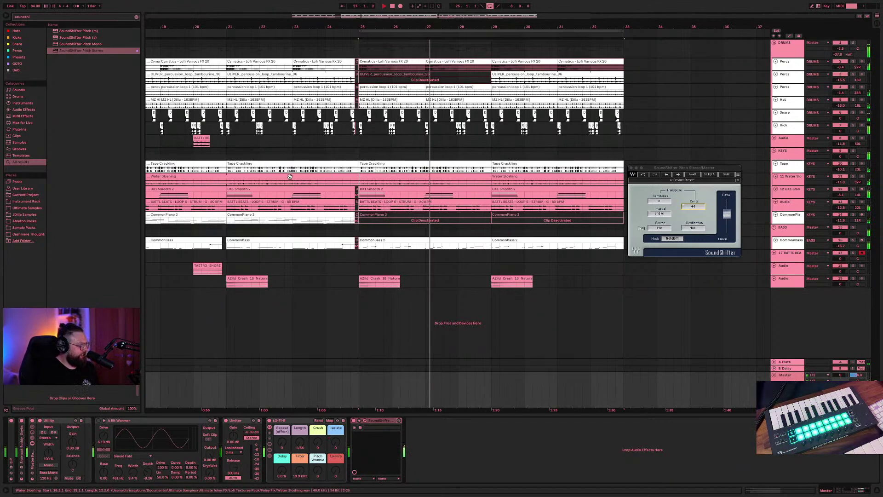
{"action": "scroll", "coordinate": [290, 177], "scroll_direction": "right", "scroll_amount": 3}
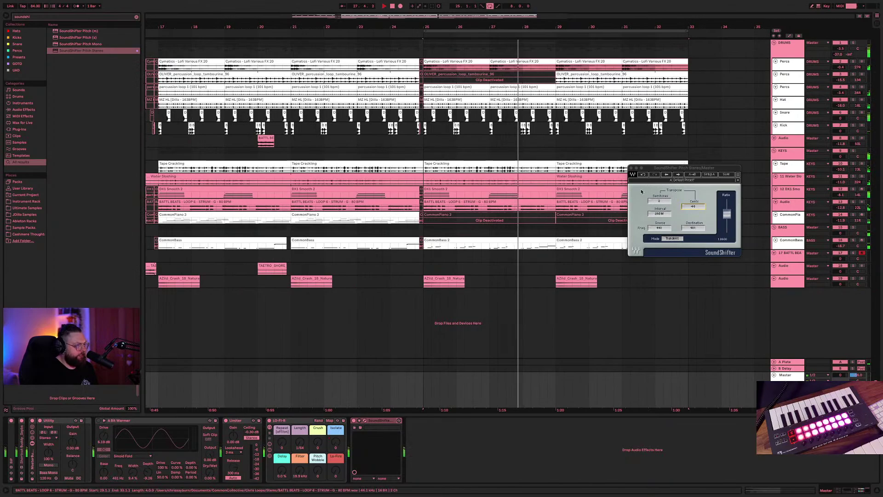
{"action": "left_click_drag", "start_coordinate": [693, 207], "coordinate": [693, 223]}
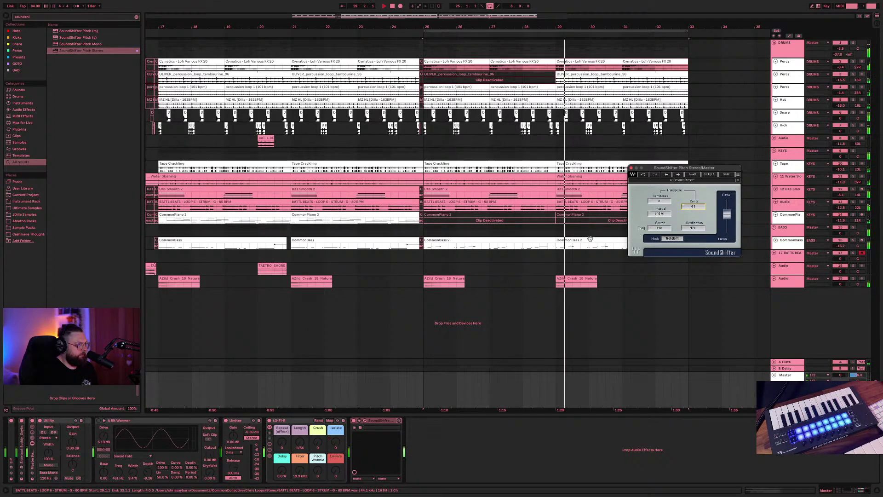
{"action": "scroll", "coordinate": [467, 212], "scroll_direction": "left", "scroll_amount": 15}
{"action": "scroll", "coordinate": [467, 211], "scroll_direction": "right", "scroll_amount": 3}
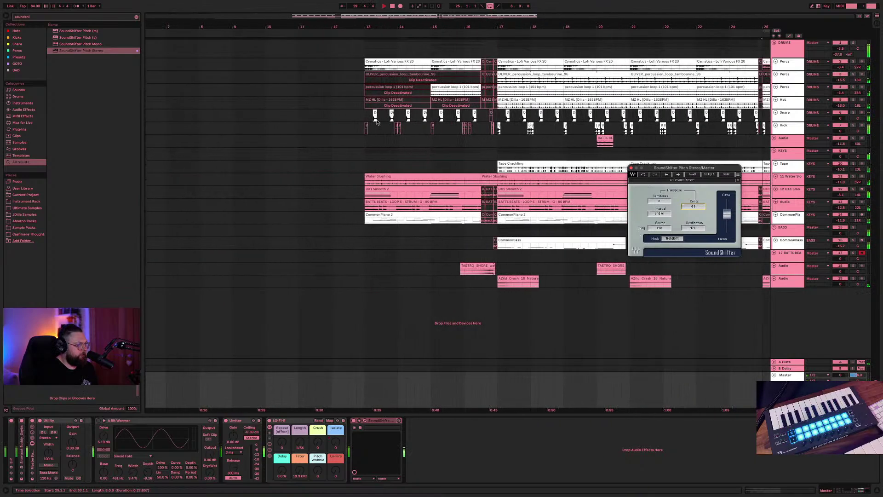
- Play the arrangement from bar 13 to hear the intro and the section that follows
{"action": "left_click", "coordinate": [370, 67]}
{"action": "key", "text": "space"}
{"action": "key", "text": "space"}
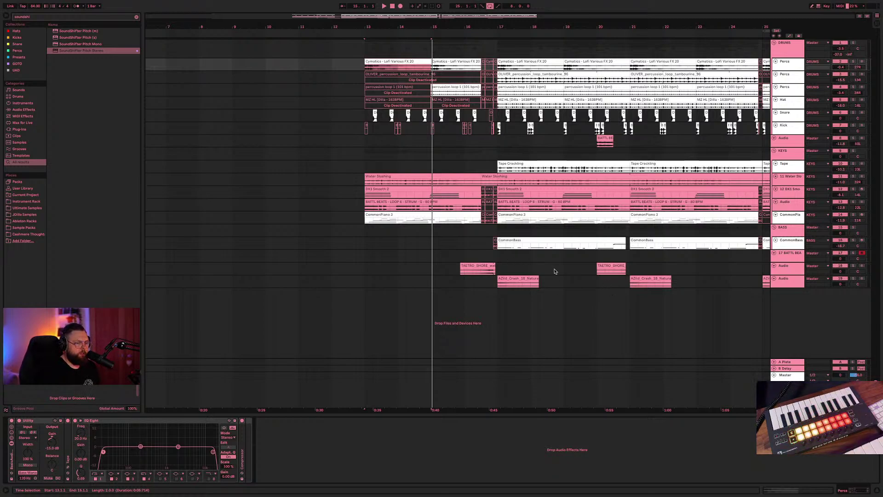
{"action": "key", "text": "space"}
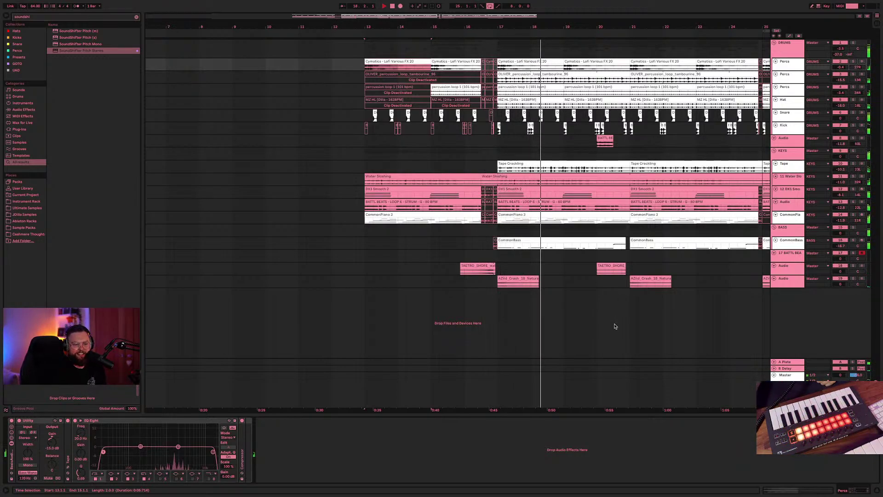
- Check SoundShifter's transpose settings on the Master, close its window and examine the end of the arrangement during playback
{"action": "left_click", "coordinate": [416, 395]}
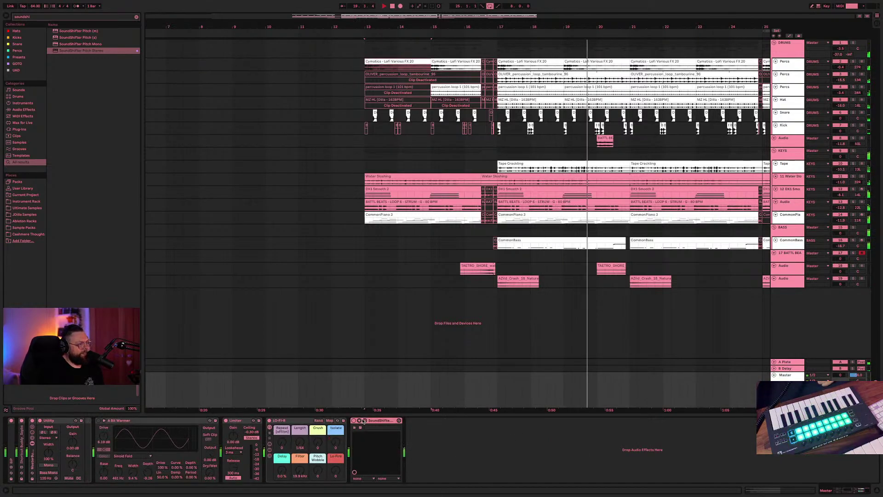
{"action": "left_click", "coordinate": [364, 421]}
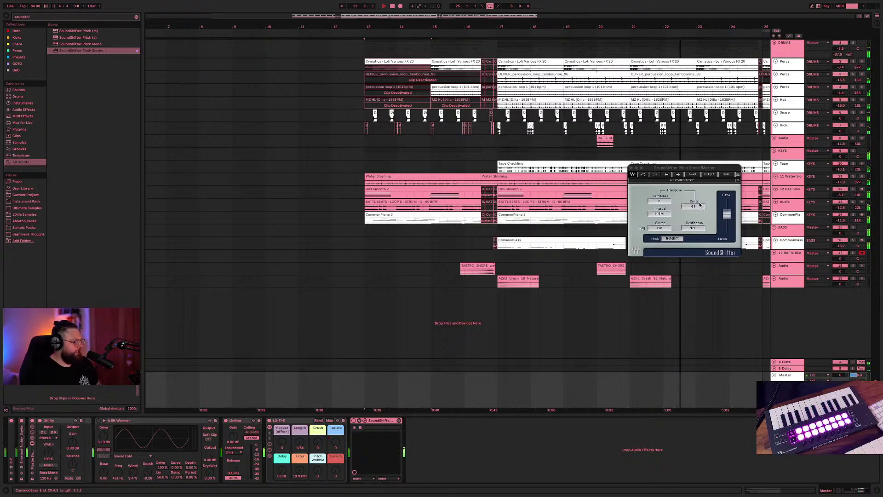
{"action": "left_click", "coordinate": [631, 169]}
{"action": "scroll", "coordinate": [594, 267], "scroll_direction": "left", "scroll_amount": 3}
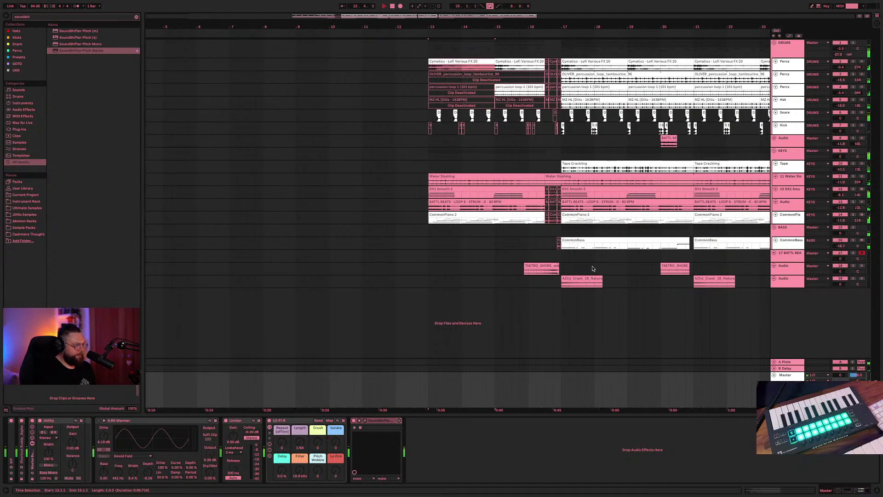
{"action": "scroll", "coordinate": [593, 268], "scroll_direction": "right", "scroll_amount": 15}
{"action": "scroll", "coordinate": [595, 266], "scroll_direction": "left", "scroll_amount": 3}
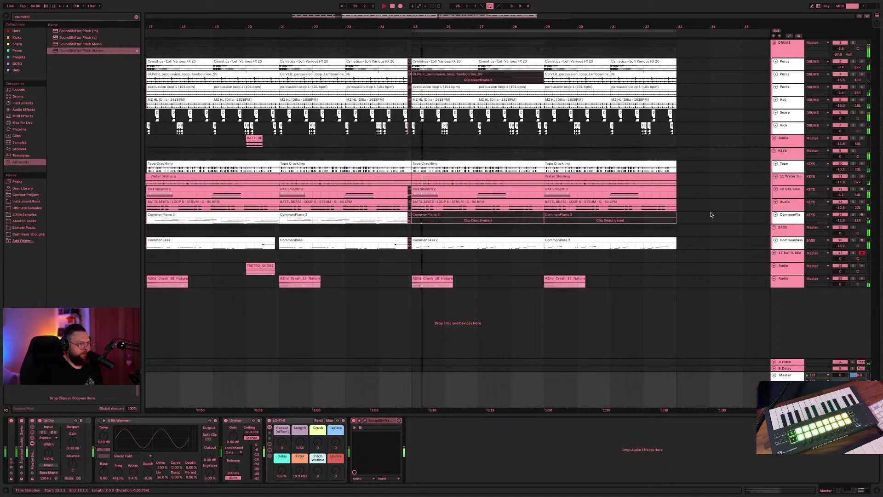
- Open RX950 on the KEYS group, place its window above the key tracks and try different filter and audio bandwidth settings
{"action": "left_click", "coordinate": [781, 159]}
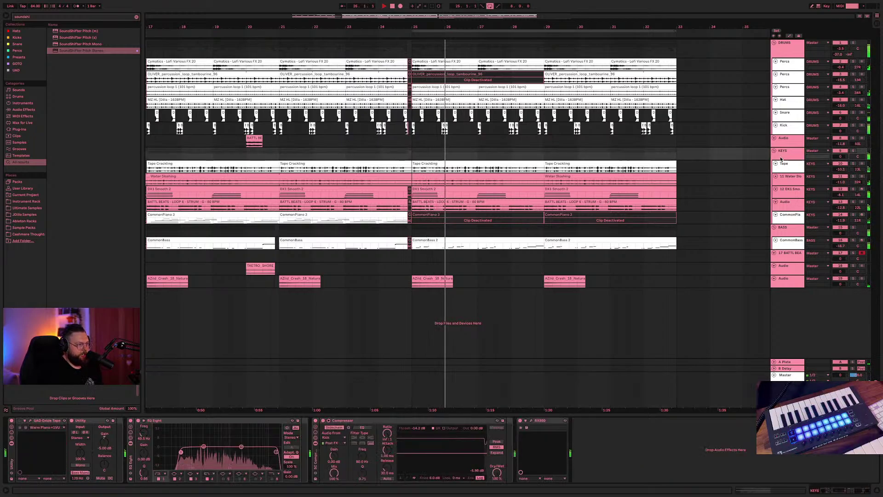
{"action": "left_click", "coordinate": [531, 422]}
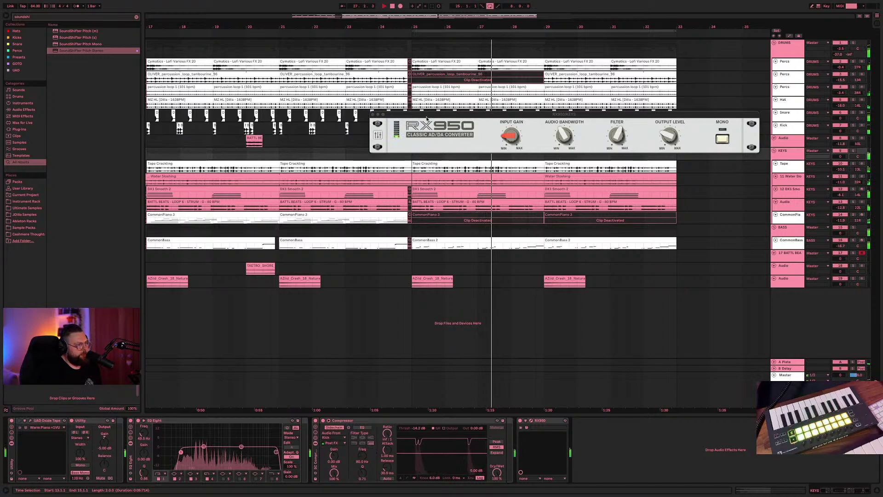
{"action": "left_click_drag", "start_coordinate": [517, 113], "coordinate": [417, 116]}
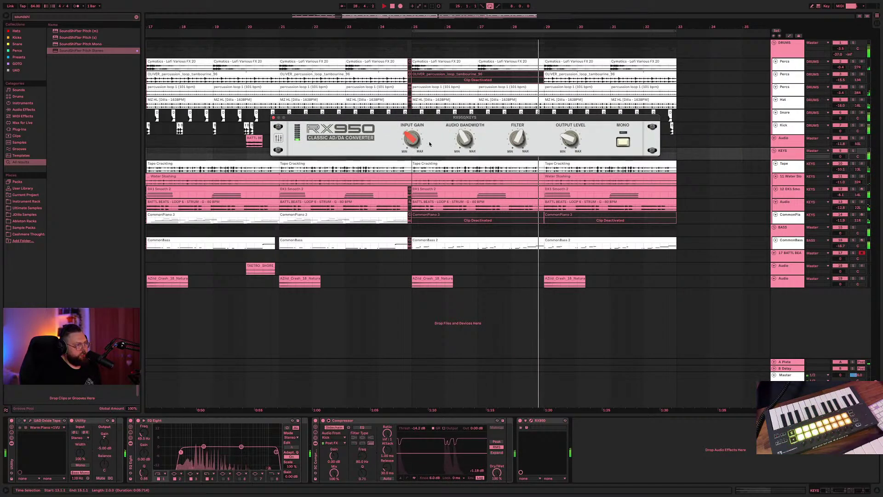
{"action": "mouse_move", "coordinate": [462, 142]}
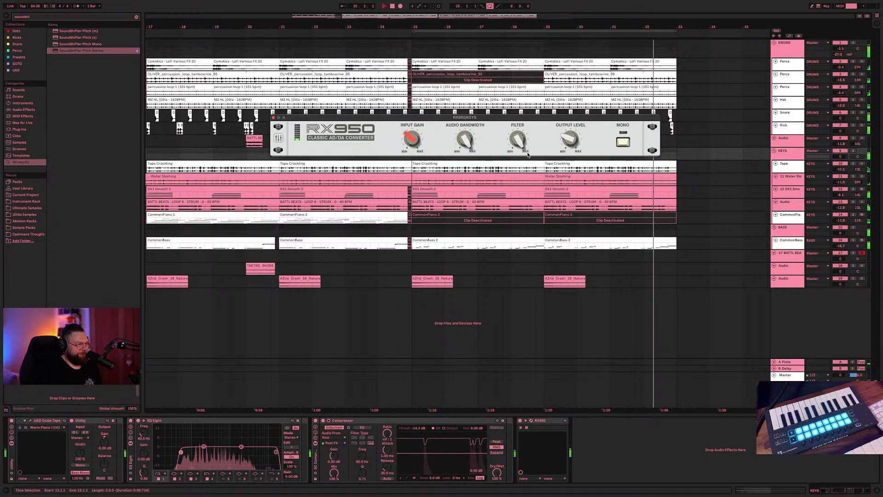
{"action": "mouse_move", "coordinate": [528, 147]}
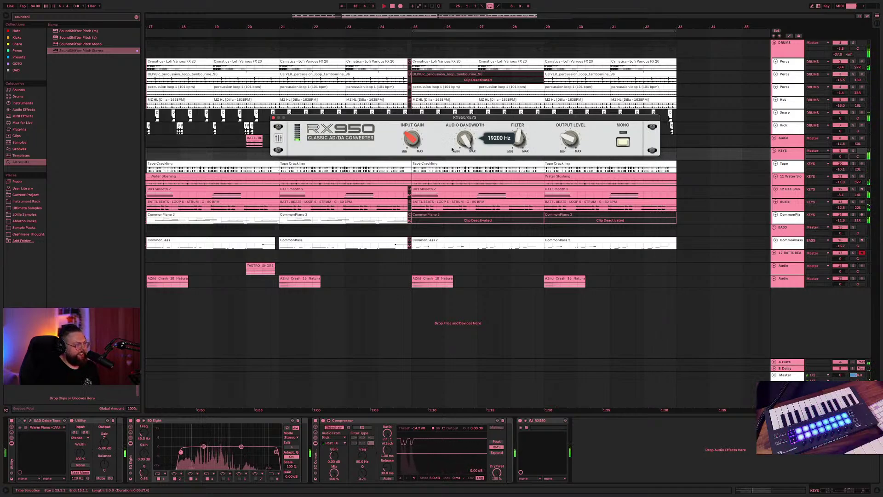
- Replay from bar 25 and fine-tune the filter, audio bandwidth and output level of the KEYS group's RX950
{"action": "left_click", "coordinate": [426, 66]}
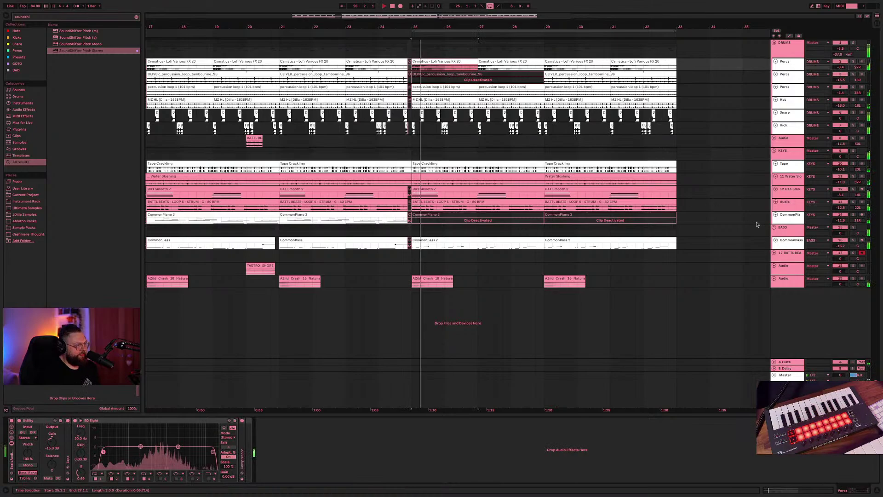
{"action": "left_click", "coordinate": [791, 168]}
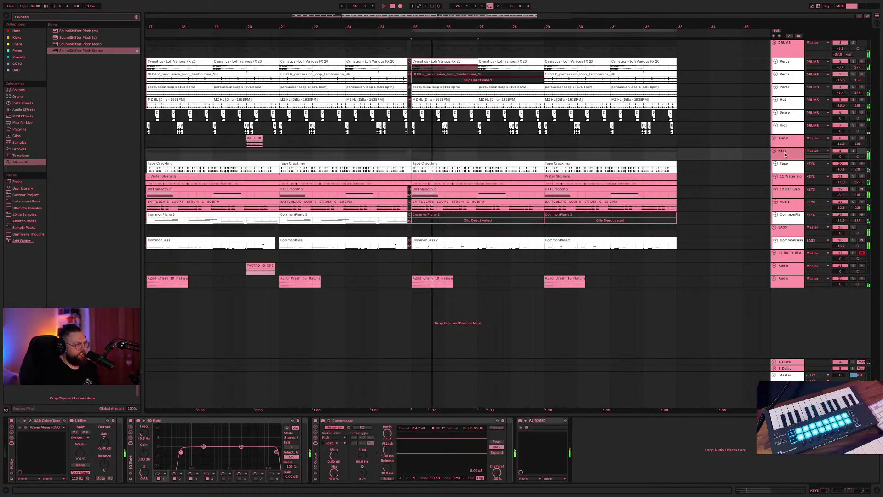
{"action": "left_click", "coordinate": [531, 423]}
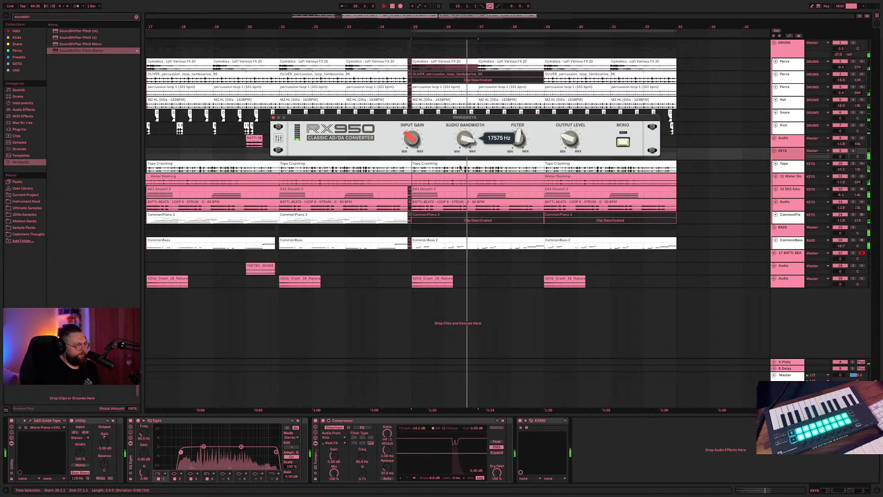
{"action": "mouse_move", "coordinate": [570, 134]}
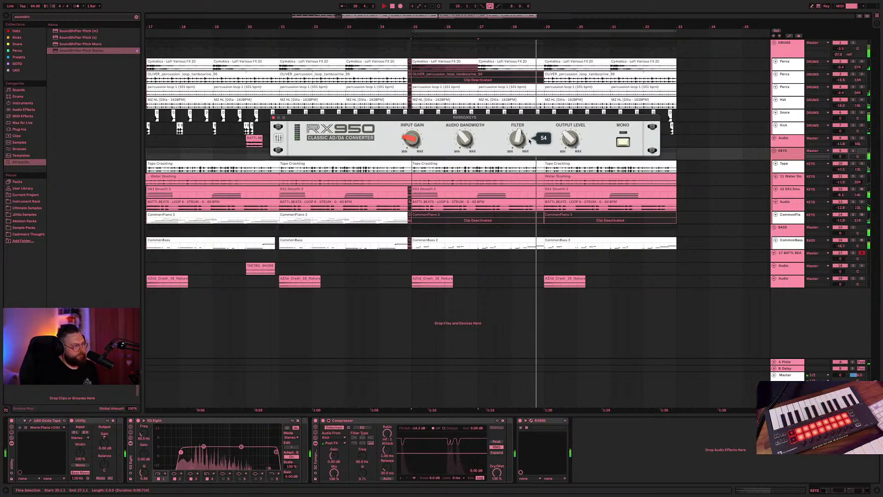
{"action": "left_click_drag", "start_coordinate": [523, 125], "coordinate": [524, 203]}
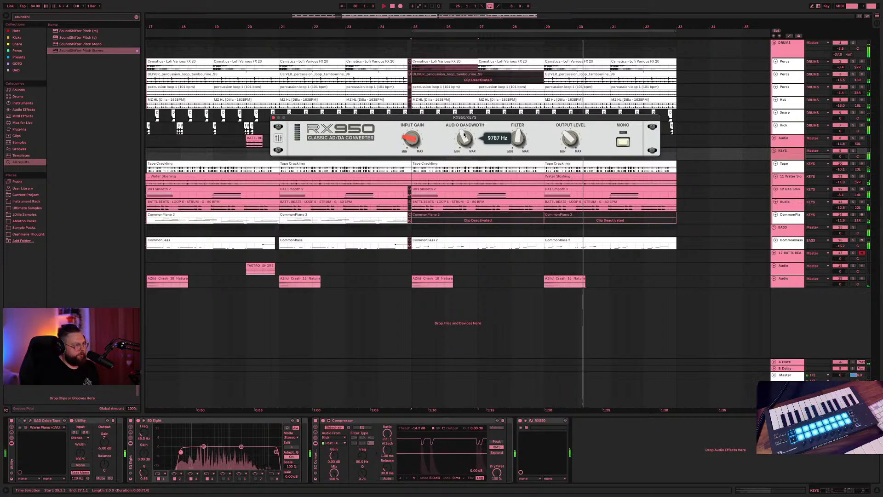
{"action": "mouse_move", "coordinate": [574, 152]}
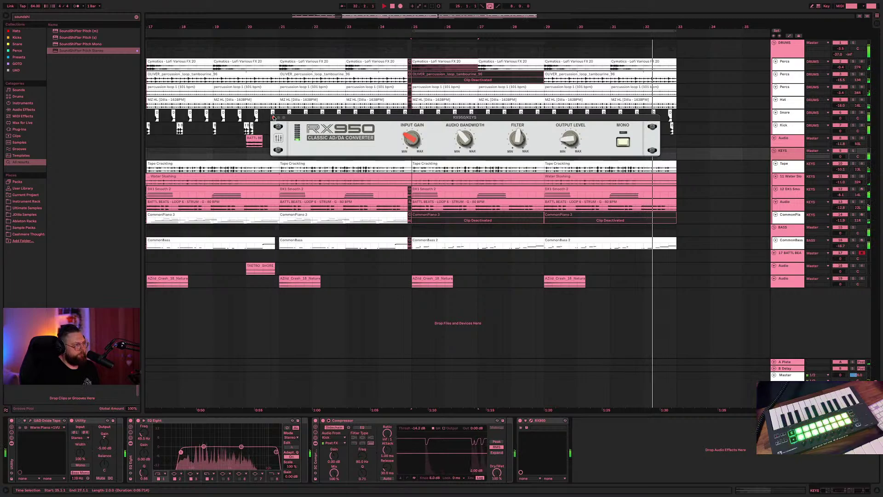
{"action": "key", "text": "ctrl+alt+p"}
- Open RX950 on the DRUMS group and adjust its audio bandwidth and filter while playing from bar 25
{"action": "left_click", "coordinate": [775, 53]}
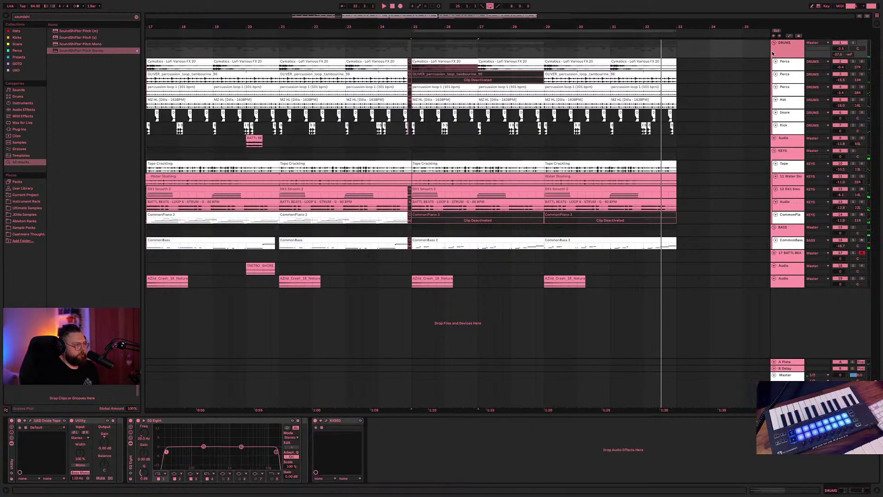
{"action": "left_click", "coordinate": [326, 421]}
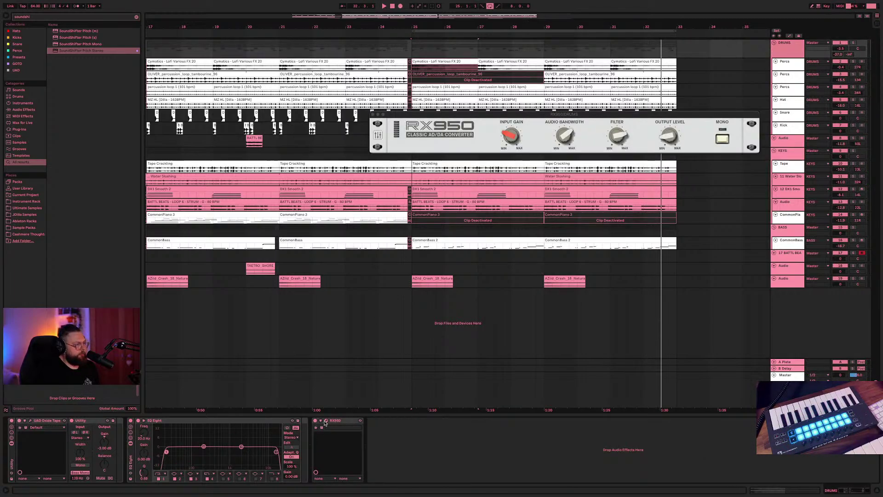
{"action": "key", "text": "space"}
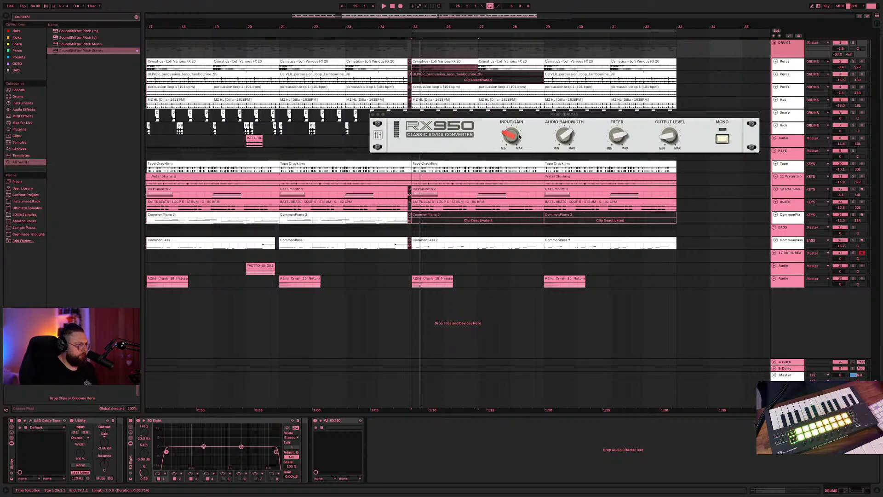
{"action": "key", "text": "space"}
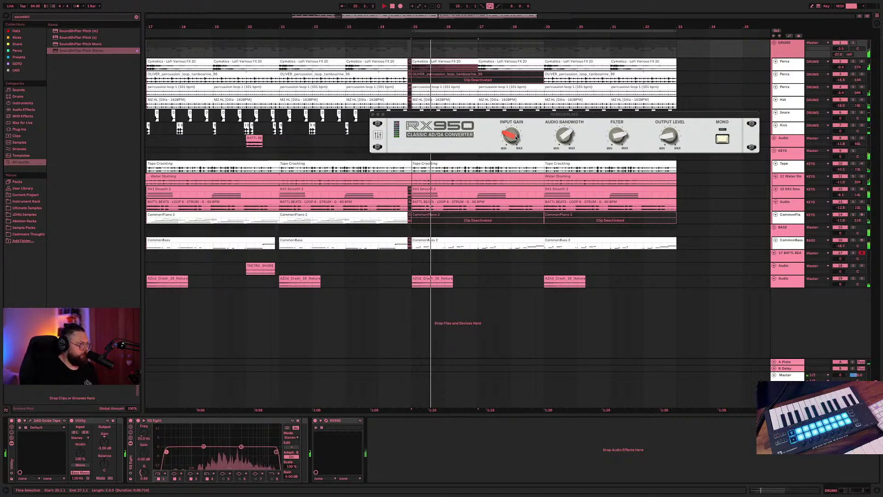
{"action": "left_click_drag", "start_coordinate": [565, 136], "coordinate": [566, 143]}
{"action": "left_click_drag", "start_coordinate": [618, 136], "coordinate": [606, 126]}
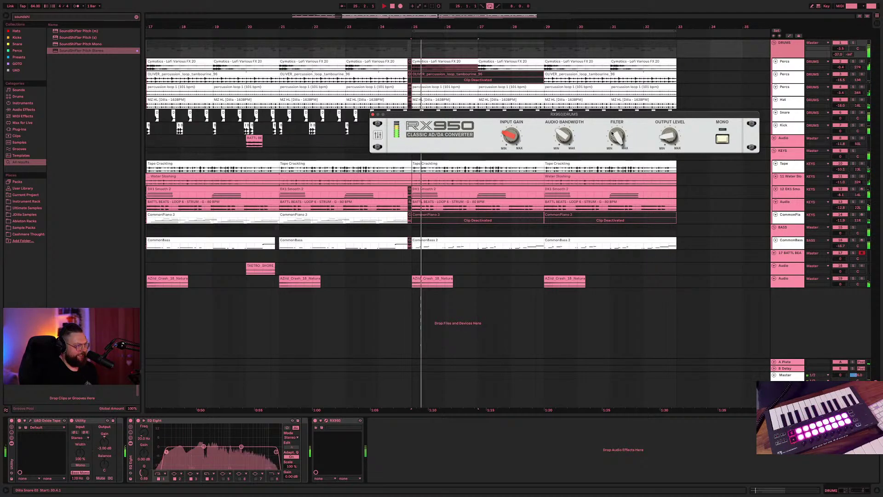
- Try the DRUMS group's RX950 filter at 99, 33, 40 and 53 during playback
{"action": "mouse_move", "coordinate": [613, 138]}
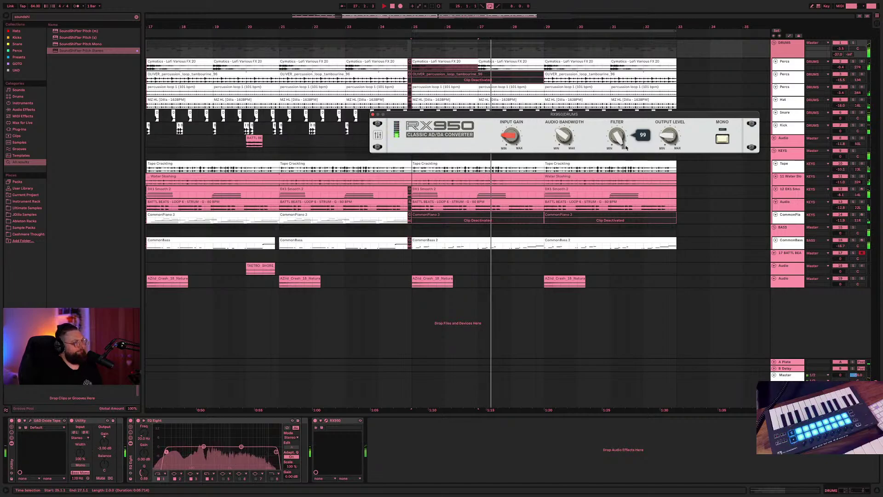
{"action": "left_click_drag", "start_coordinate": [608, 146], "coordinate": [625, 223]}
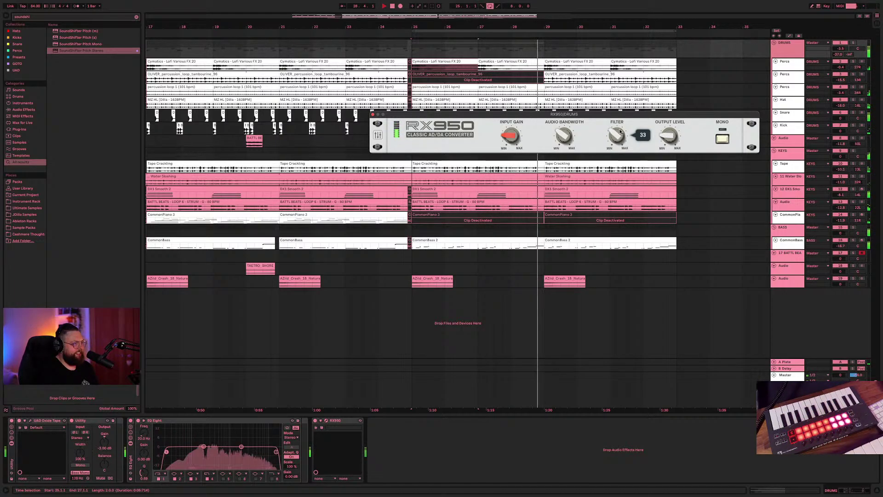
{"action": "mouse_move", "coordinate": [569, 139]}
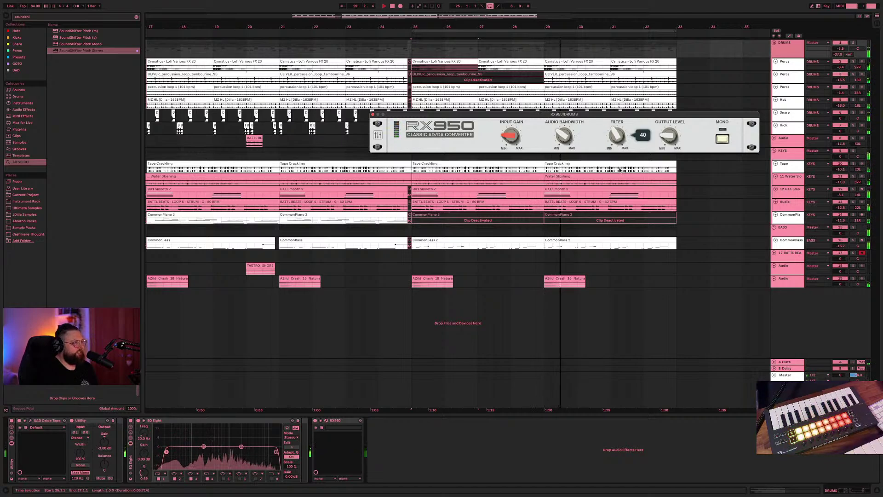
{"action": "left_click_drag", "start_coordinate": [615, 160], "coordinate": [617, 138]}
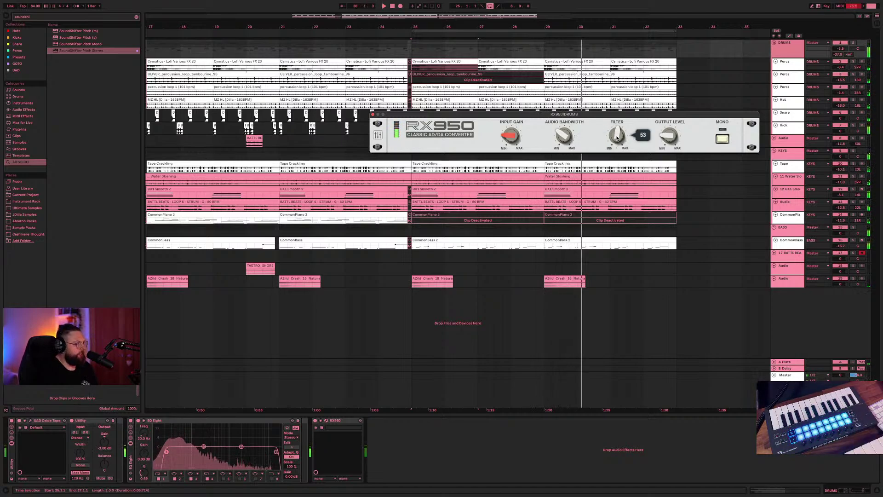
{"action": "left_click", "coordinate": [525, 54]}
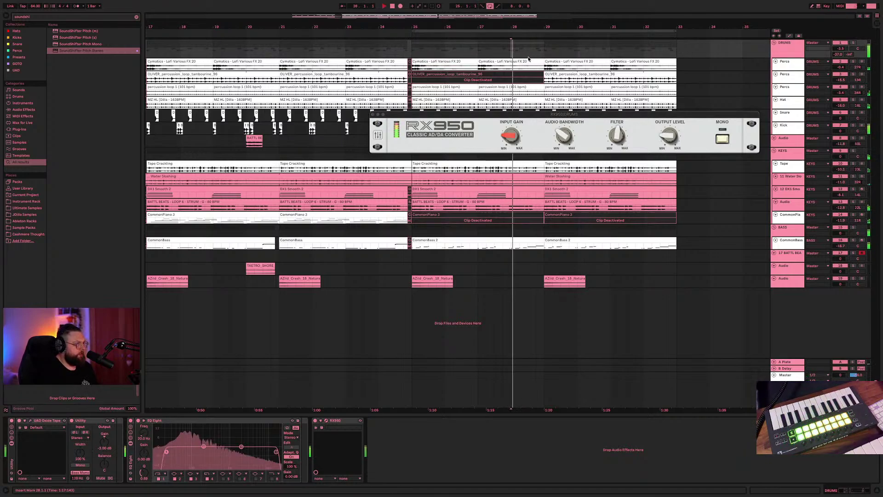
- Replay from bar 27 and sweep the DRUMS group's RX950 filter between 0 and 99 to find a fitting setting
{"action": "left_click_drag", "start_coordinate": [617, 135], "coordinate": [623, 181]}
{"action": "left_click", "coordinate": [513, 56]}
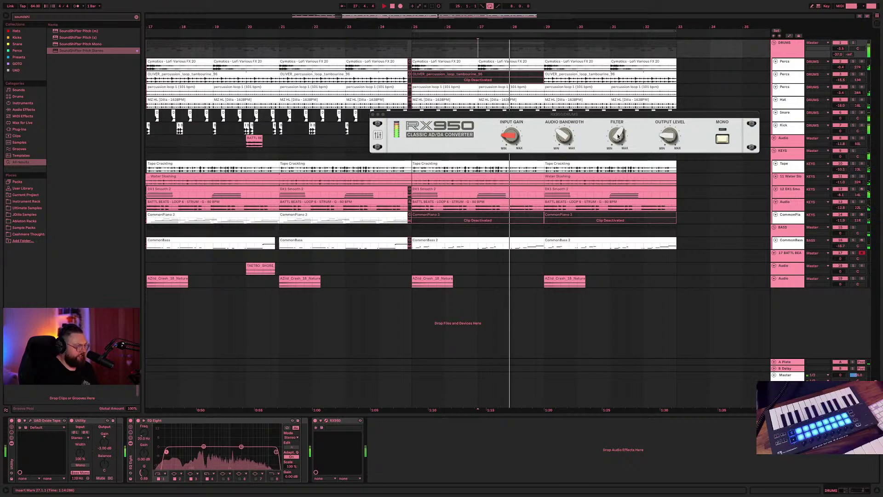
{"action": "left_click_drag", "start_coordinate": [619, 136], "coordinate": [606, 273]}
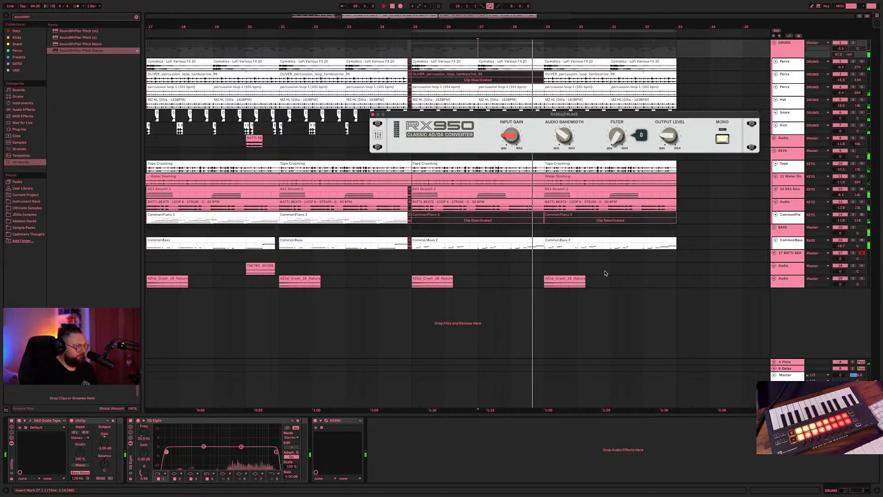
{"action": "left_click_drag", "start_coordinate": [616, 137], "coordinate": [605, 82]}
{"action": "left_click_drag", "start_coordinate": [619, 132], "coordinate": [609, 100]}
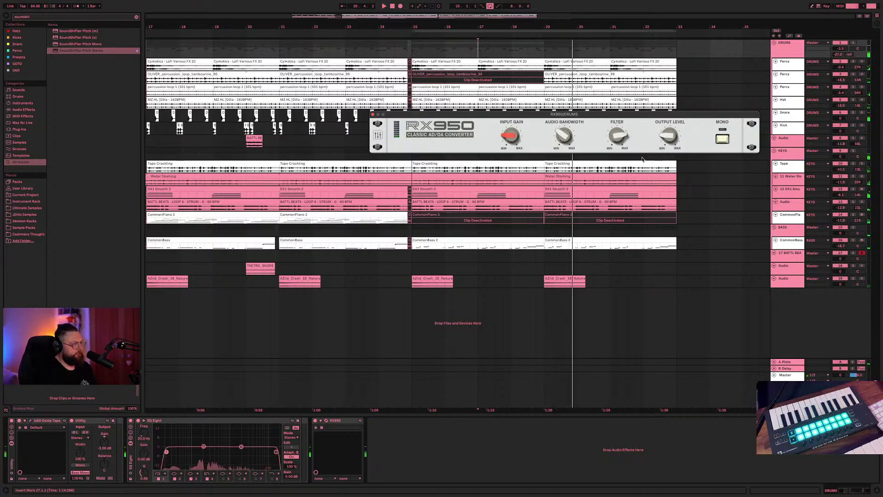
{"action": "left_click_drag", "start_coordinate": [618, 135], "coordinate": [612, 98]}
{"action": "mouse_move", "coordinate": [568, 138]}
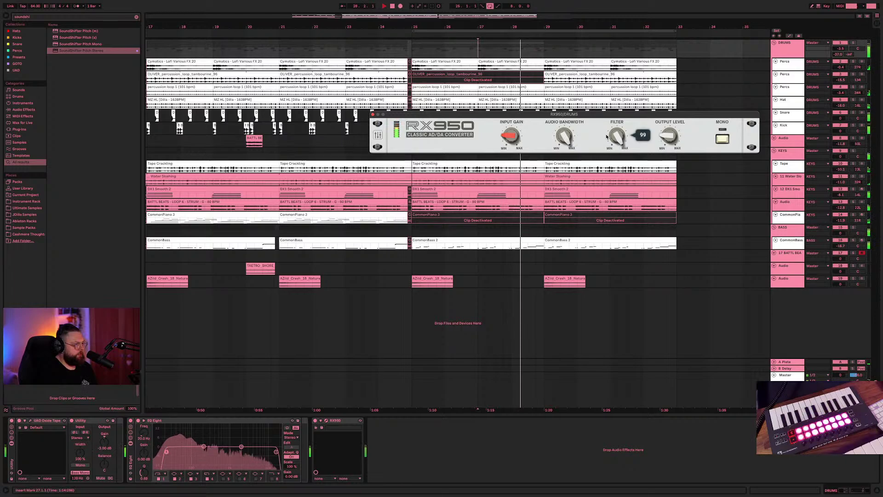
{"action": "scroll", "coordinate": [567, 137], "scroll_direction": "up", "scroll_amount": 5}
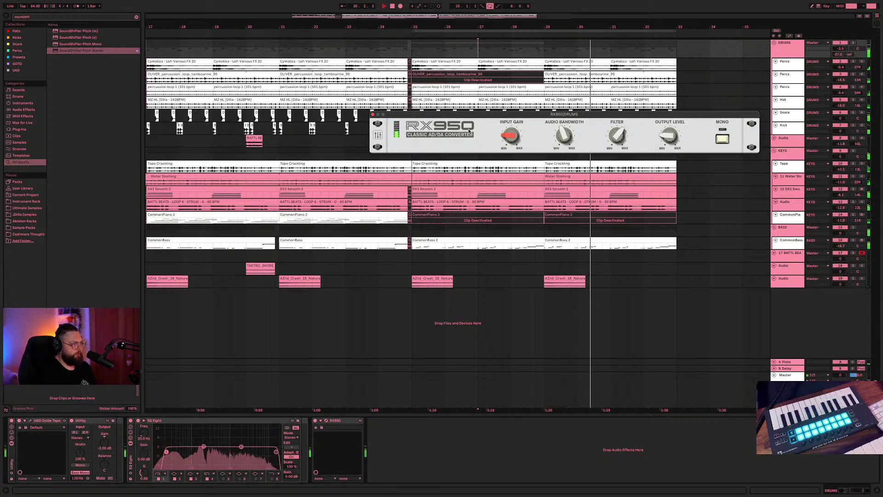
- Set the DRUMS group's RX950 input gain to about 11 dB, adjust its output level, and raise the group's volume
{"action": "left_click_drag", "start_coordinate": [511, 135], "coordinate": [511, 125]}
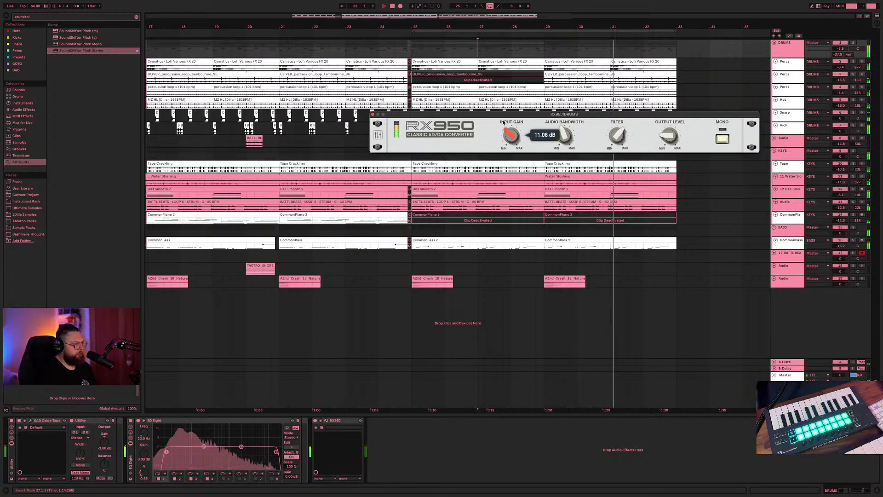
{"action": "left_click_drag", "start_coordinate": [670, 138], "coordinate": [669, 145]}
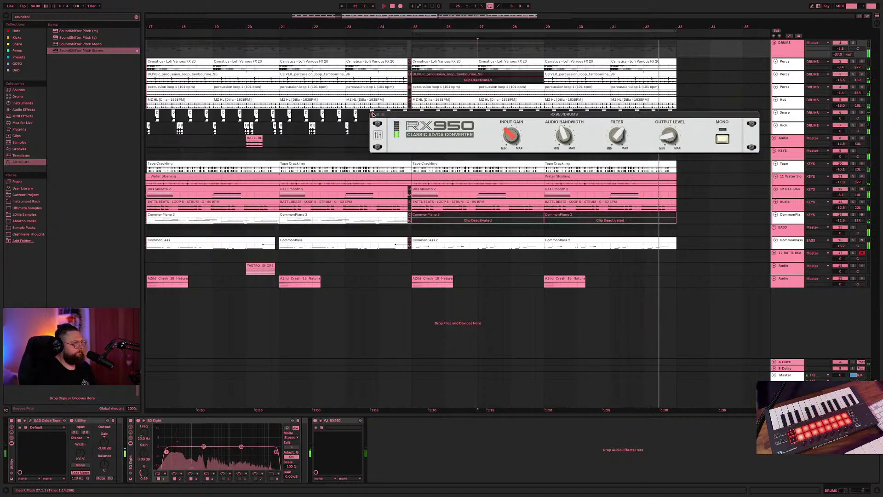
{"action": "left_click", "coordinate": [373, 114]}
{"action": "left_click_drag", "start_coordinate": [836, 47], "coordinate": [845, 49]}
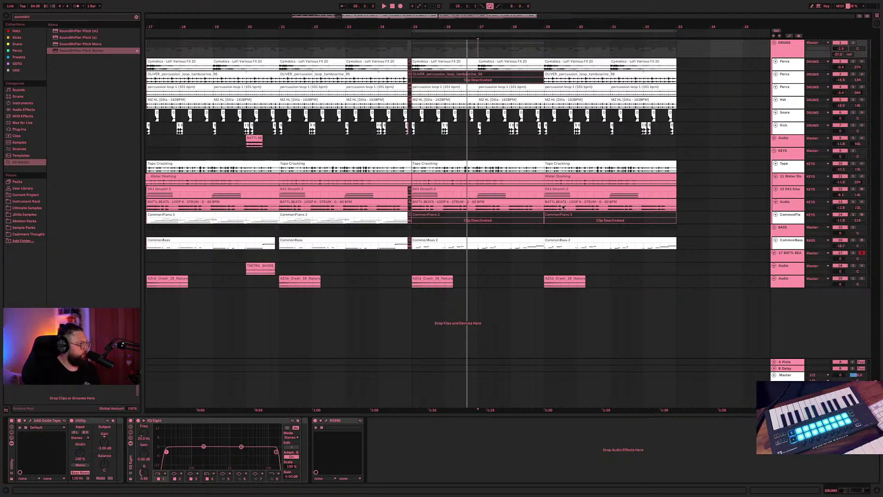
- Select the tambourine loop at bar 17 and browse the unfiltered Grooves library to Hip Hop Boom Bap 16ths 90 bpm
{"action": "scroll", "coordinate": [244, 99], "scroll_direction": "right", "scroll_amount": 1}
{"action": "scroll", "coordinate": [260, 117], "scroll_direction": "right", "scroll_amount": 6}
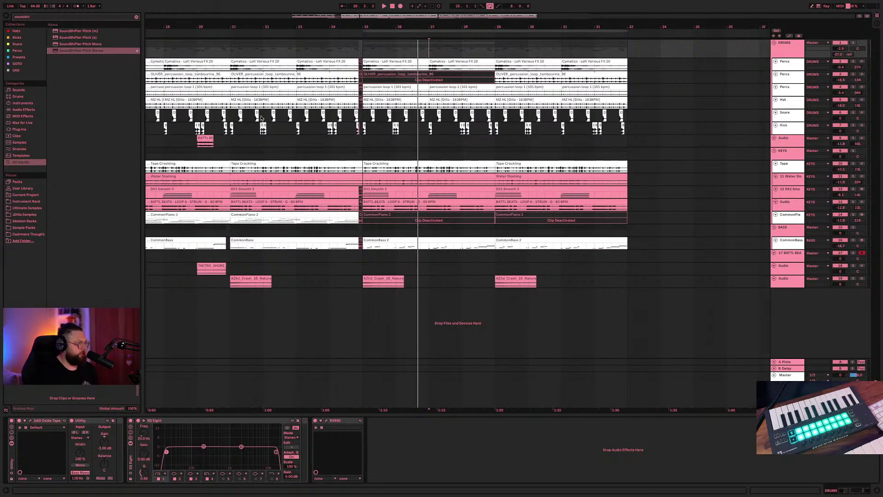
{"action": "scroll", "coordinate": [260, 120], "scroll_direction": "left", "scroll_amount": 10}
{"action": "scroll", "coordinate": [300, 68], "scroll_direction": "right", "scroll_amount": 5}
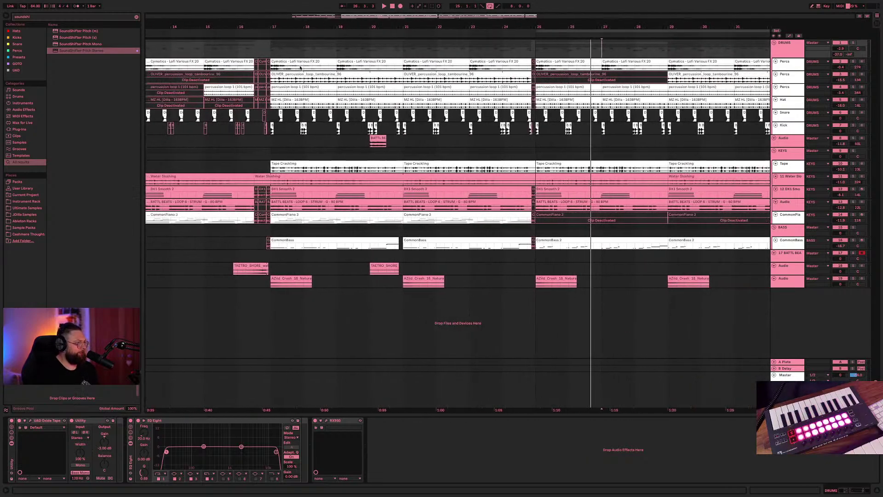
{"action": "left_click", "coordinate": [287, 73]}
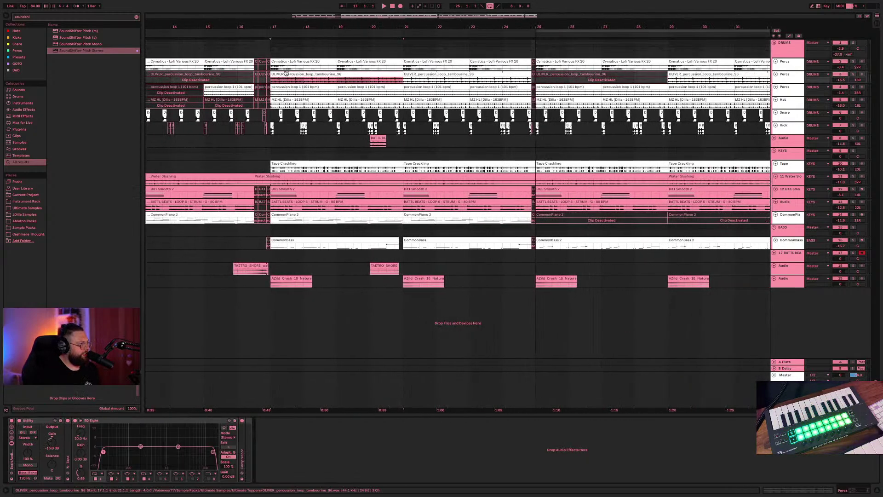
{"action": "left_click", "coordinate": [38, 148]}
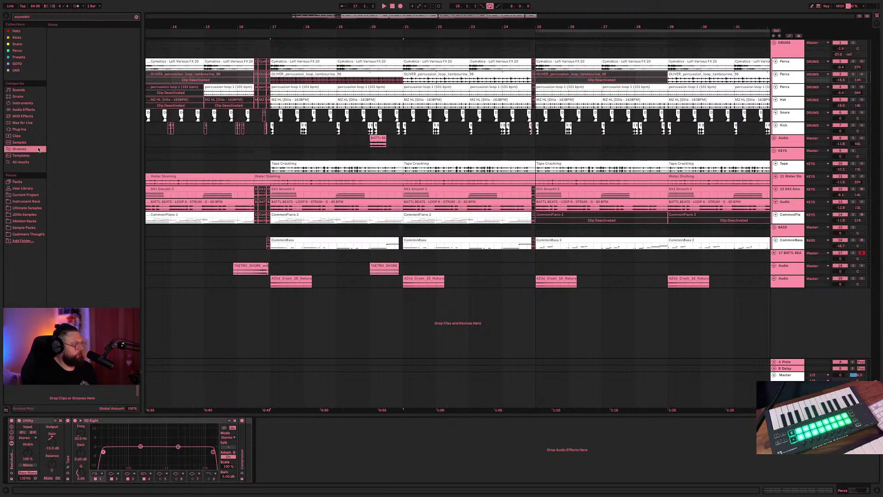
{"action": "left_click", "coordinate": [136, 17]}
{"action": "left_click", "coordinate": [106, 189]}
{"action": "left_click", "coordinate": [103, 202]}
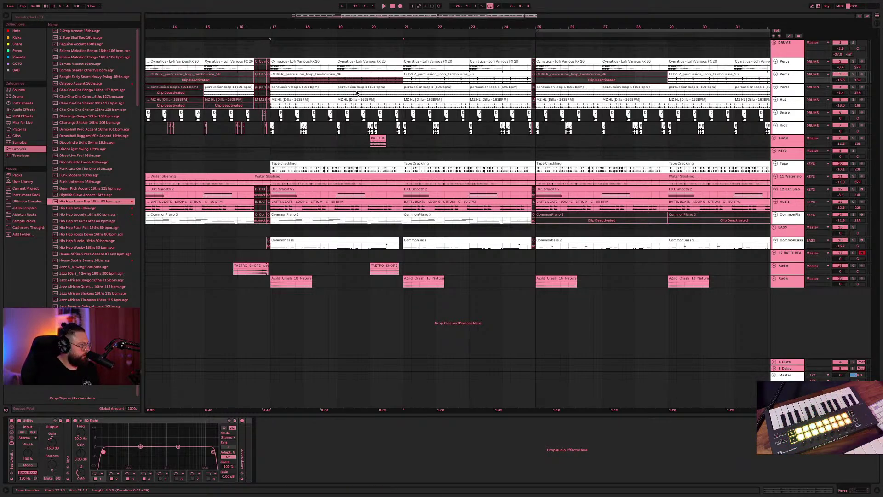
- Solo the tambourine Perc track, start playback from bar 17 and raise the track's volume to about -0.8 dB
{"action": "left_click", "coordinate": [403, 79]}
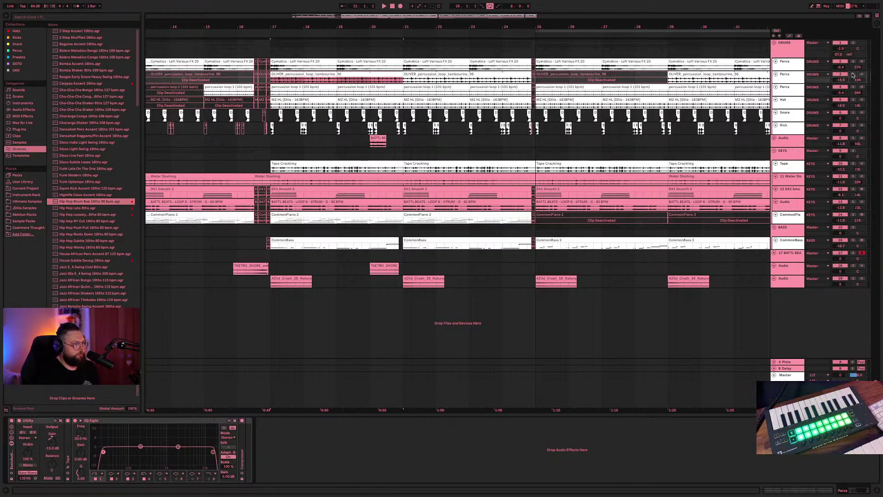
{"action": "left_click", "coordinate": [854, 75]}
{"action": "key", "text": "space"}
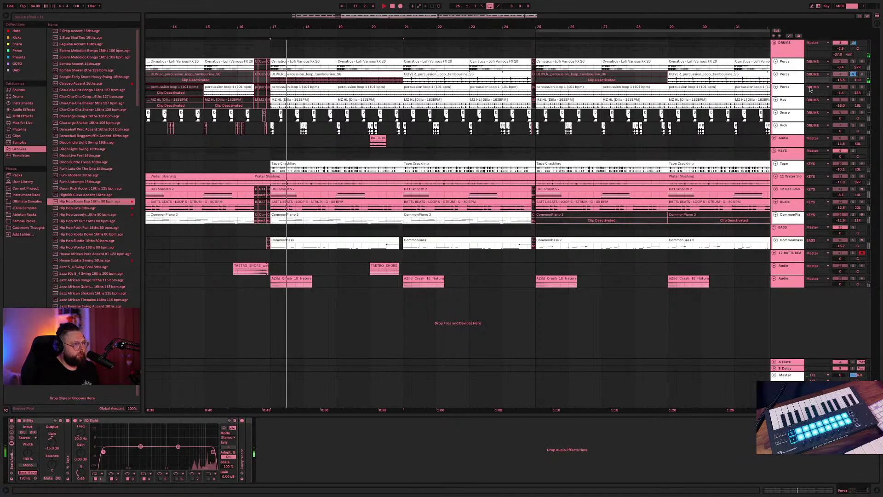
{"action": "left_click_drag", "start_coordinate": [841, 80], "coordinate": [841, 51]}
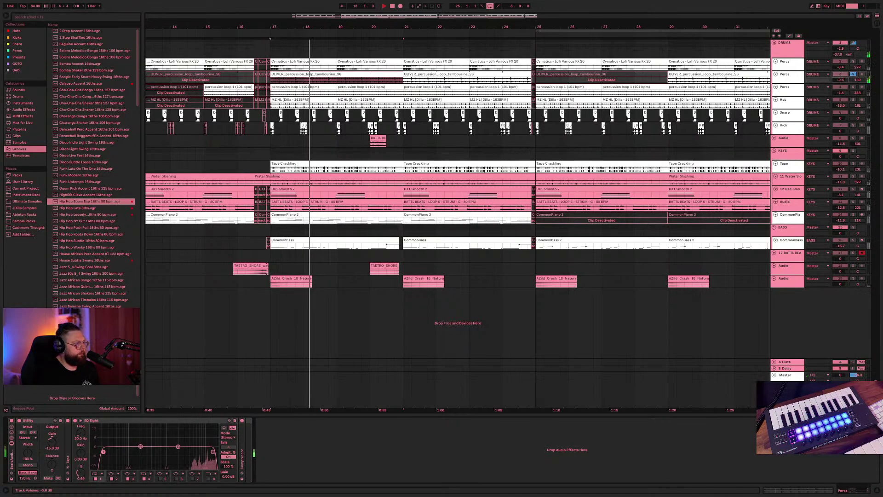
- Try the Hip Hop Boom Bap 16ths groove and the Hip Hop Late 8ths groove on the bar 17 tambourine loop during playback
{"action": "key", "text": "space"}
{"action": "key", "text": "space"}
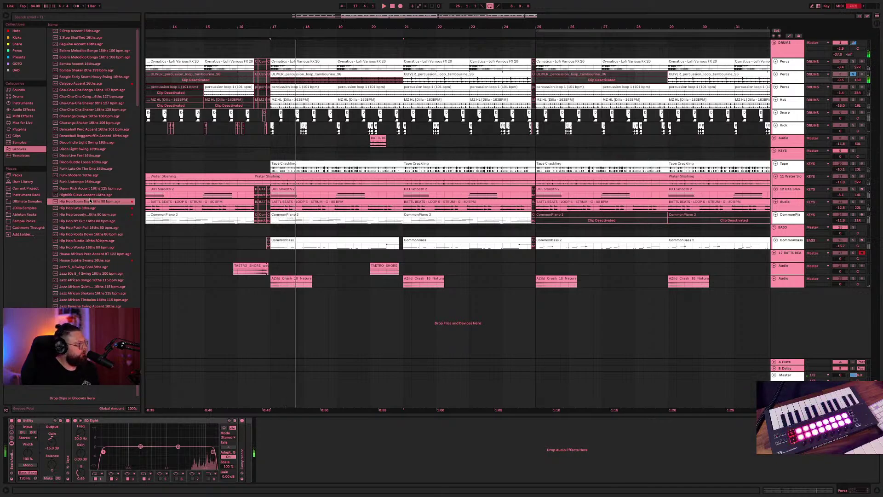
{"action": "left_click", "coordinate": [259, 81]}
{"action": "left_click", "coordinate": [295, 74]}
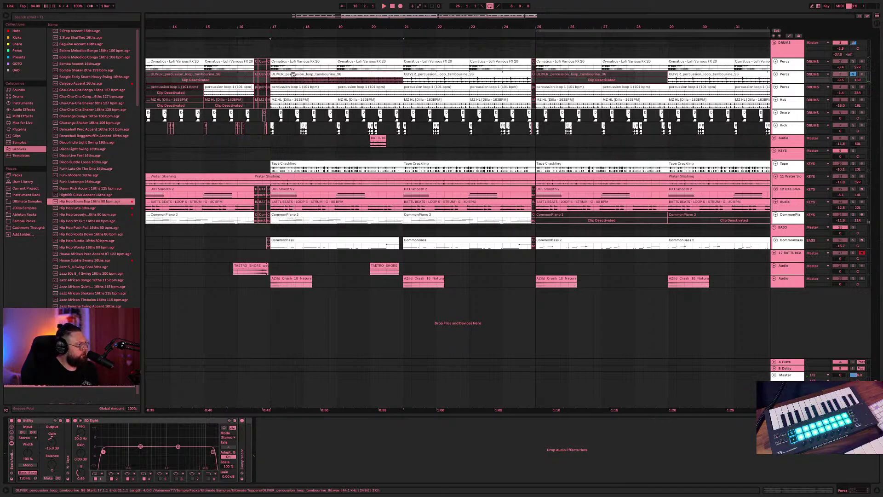
{"action": "key", "text": "space"}
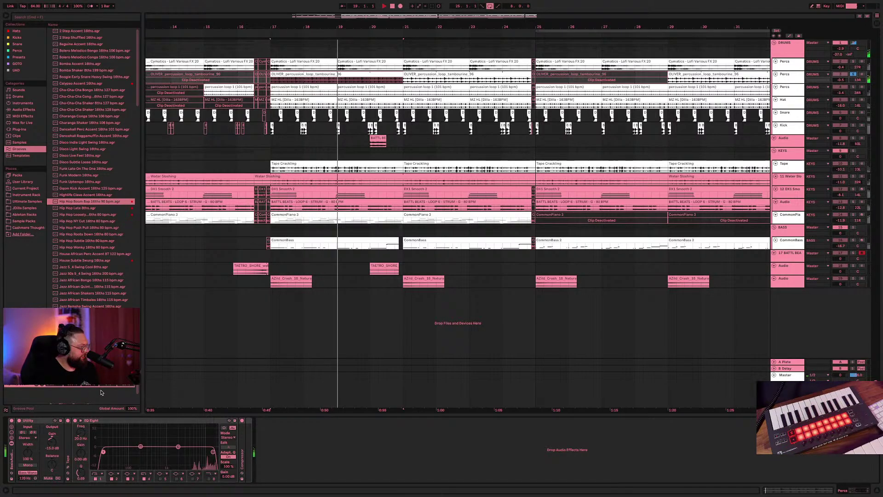
{"action": "left_click_drag", "start_coordinate": [84, 207], "coordinate": [291, 72]}
{"action": "key", "text": "space"}
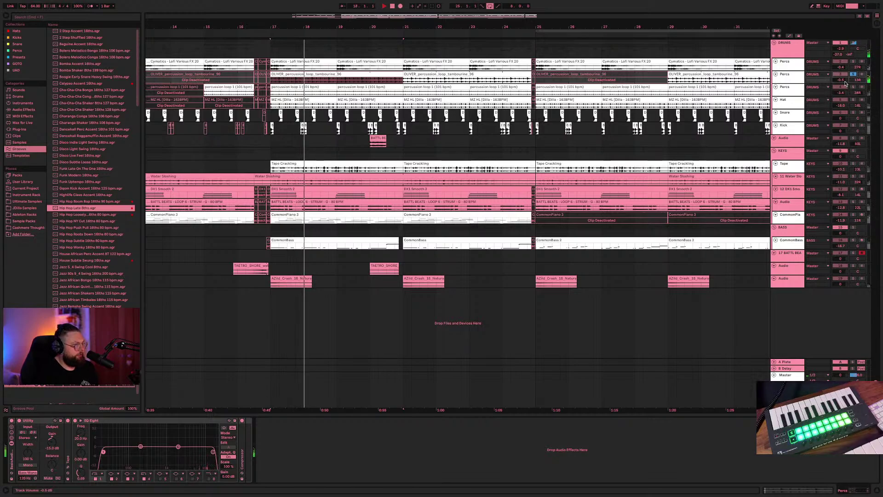
- Reset the DRUMS group's volume to 0 dB and set its A-Plate send to about -40 dB
{"action": "left_click", "coordinate": [842, 80]}
{"action": "key", "text": "Delete"}
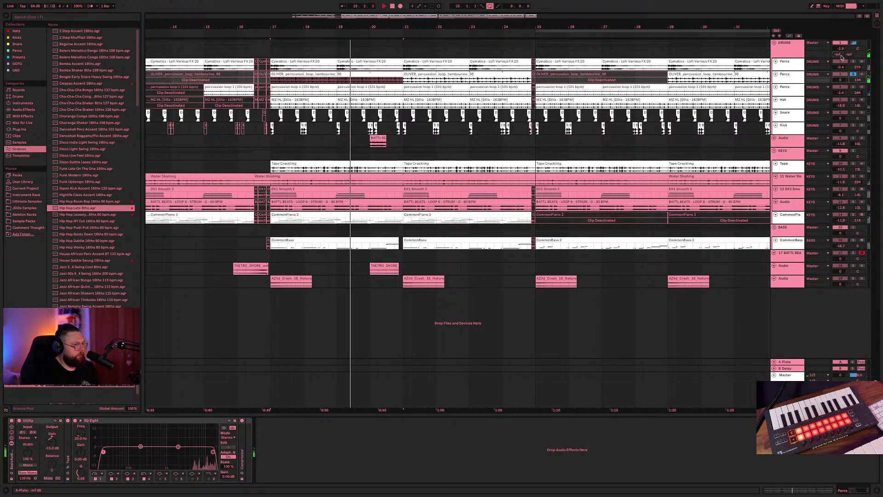
{"action": "mouse_move", "coordinate": [842, 56]}
{"action": "left_mouse_down"}
{"action": "mouse_move", "coordinate": [842, 69]}
{"action": "mouse_move", "coordinate": [842, 56]}
{"action": "left_mouse_up"}
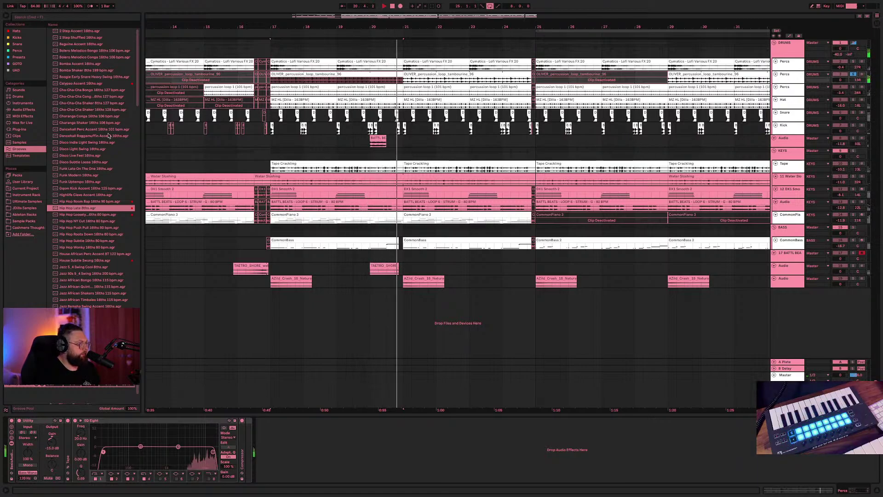
- Replay the percussion from bar 17 and solo the whole DRUMS group to hear the tambourine in context
{"action": "left_click", "coordinate": [375, 93], "text": "shift"}
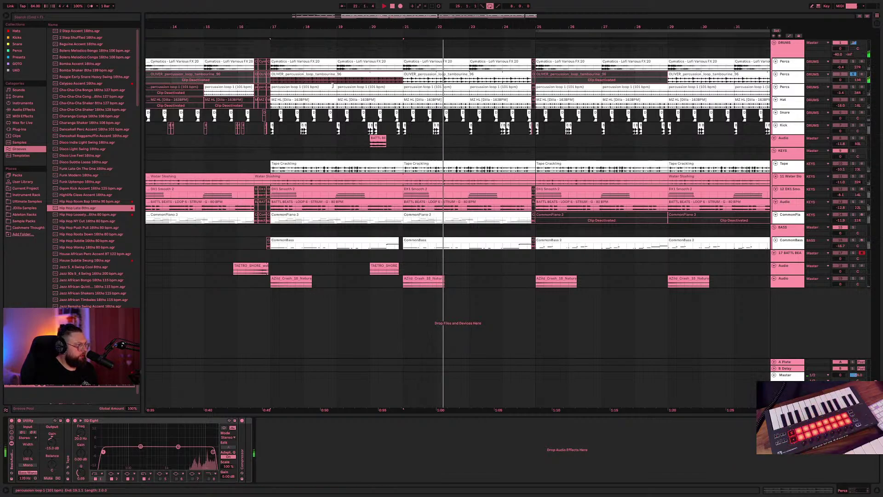
{"action": "left_click", "coordinate": [318, 88]}
{"action": "key", "text": "space"}
{"action": "key", "text": "space"}
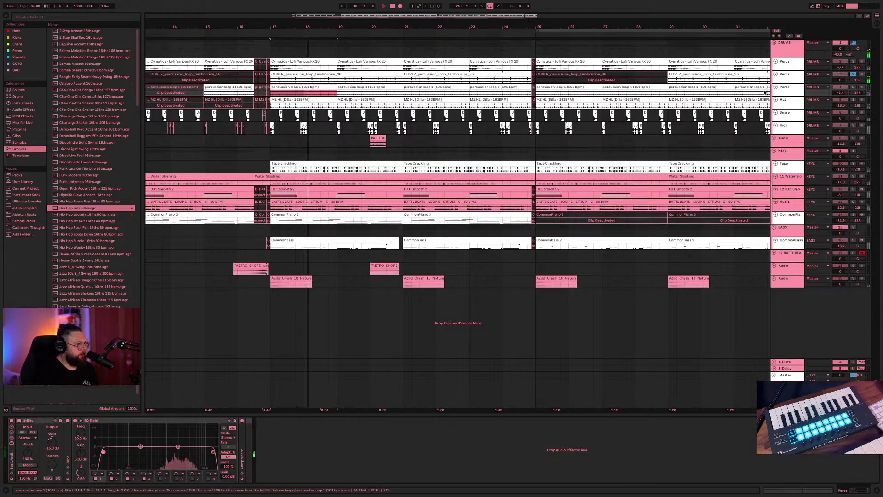
{"action": "left_click", "coordinate": [854, 43]}
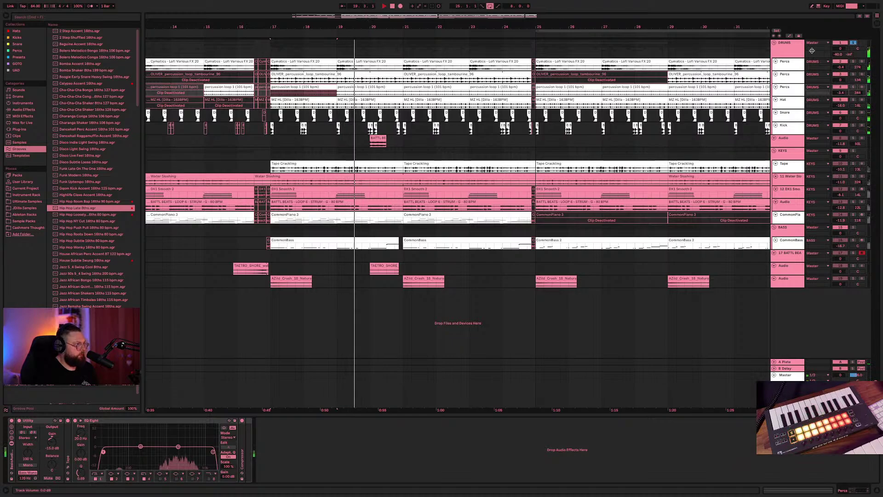
{"action": "left_click", "coordinate": [332, 69]}
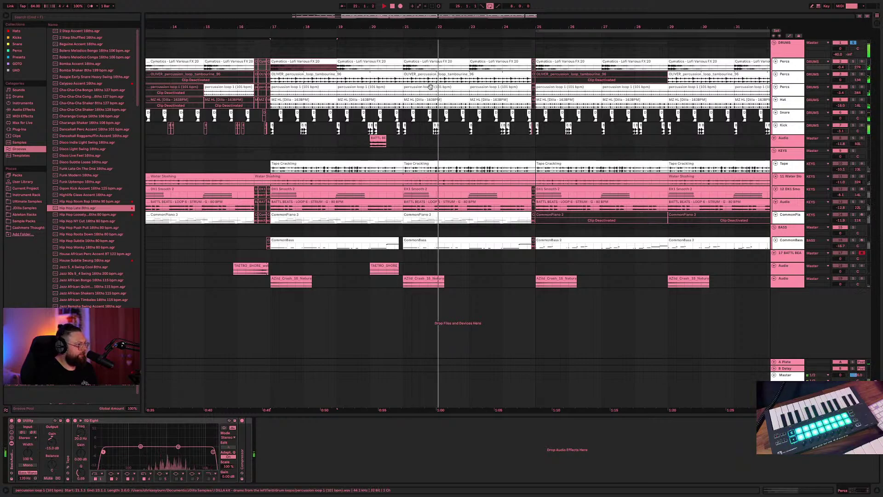
- Browse the grooves, apply Disco Live Feel 16ths to the tambourine loop at bar 21 and play from there
{"action": "left_click", "coordinate": [426, 74]}
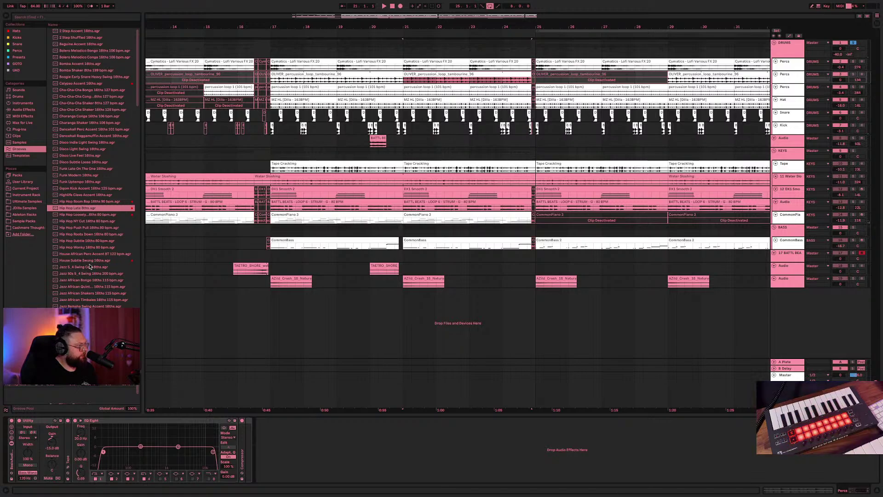
{"action": "scroll", "coordinate": [91, 266], "scroll_direction": "down", "scroll_amount": 20}
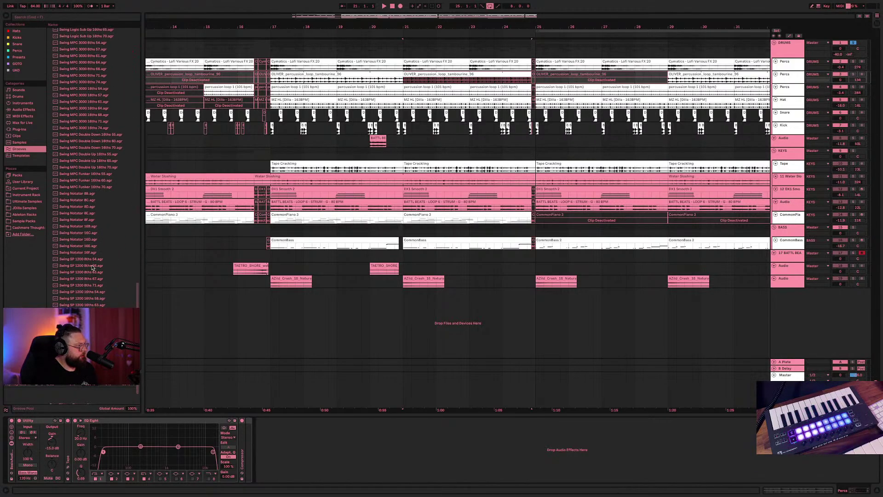
{"action": "scroll", "coordinate": [92, 267], "scroll_direction": "up", "scroll_amount": 20}
{"action": "left_click", "coordinate": [77, 137]}
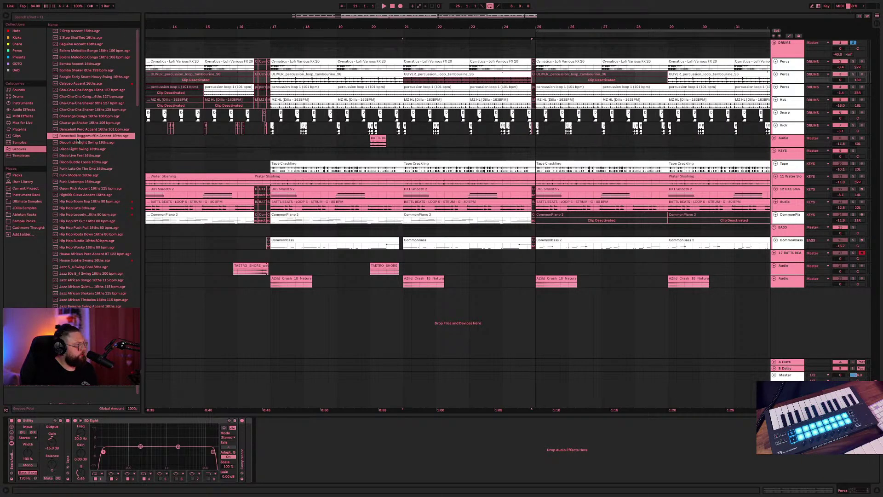
{"action": "left_click", "coordinate": [80, 123]}
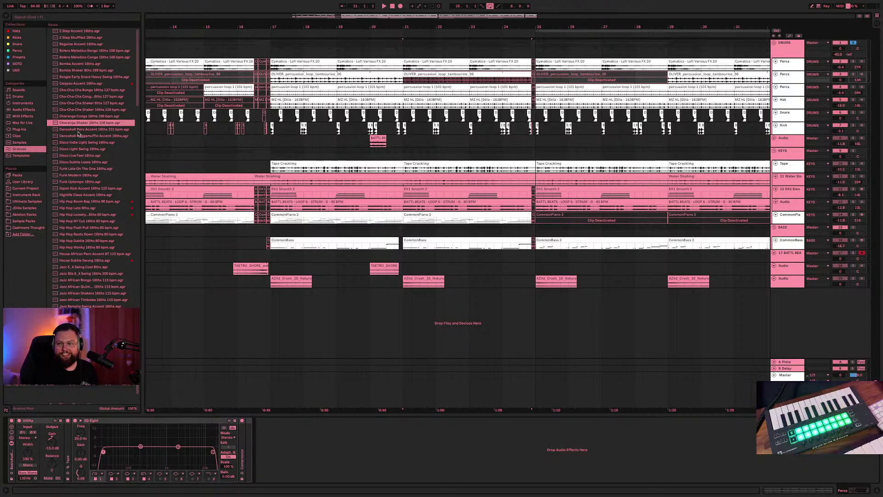
{"action": "left_click", "coordinate": [76, 156]}
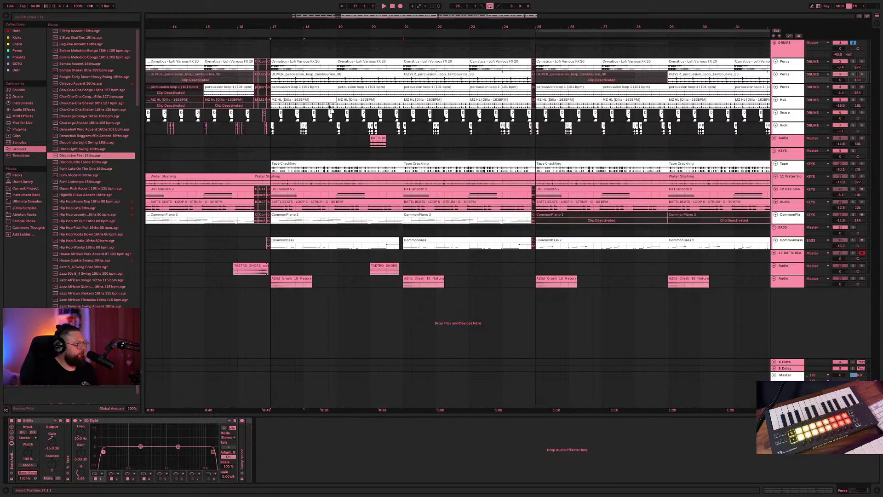
{"action": "left_click", "coordinate": [370, 92]}
{"action": "left_click", "coordinate": [447, 80]}
{"action": "key", "text": "space"}
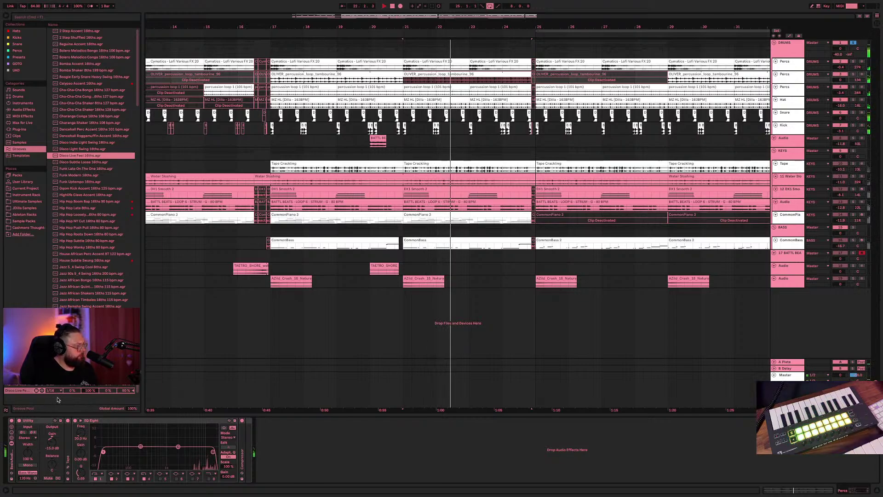
- Set the Disco Live Feel groove to 58% quantize, 66% timing, 64% random and 18% velocity
{"action": "left_click_drag", "start_coordinate": [72, 390], "coordinate": [91, 364]}
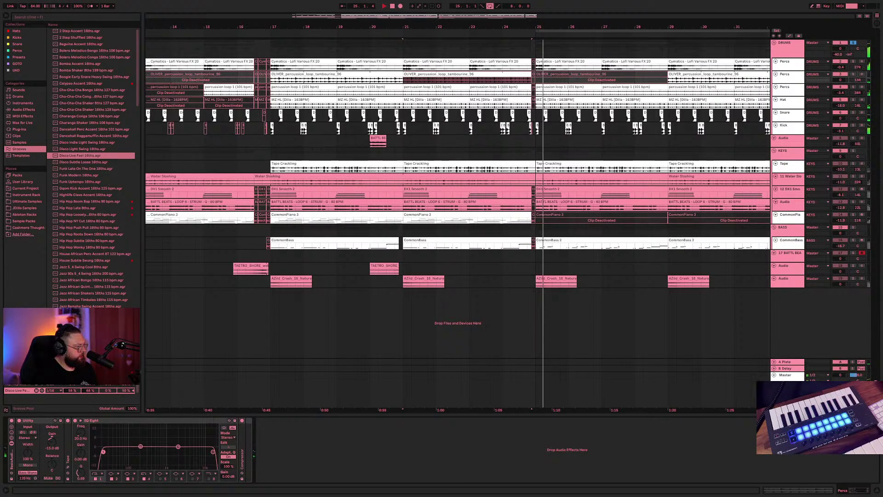
{"action": "left_click_drag", "start_coordinate": [126, 390], "coordinate": [126, 420]}
{"action": "left_click_drag", "start_coordinate": [108, 391], "coordinate": [107, 361]}
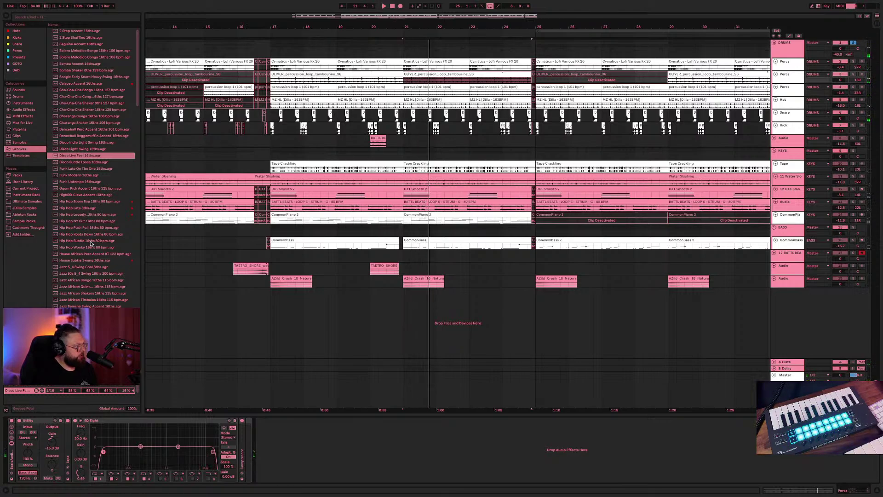
- Apply the Jazz 50s 5_4 Swing groove to the tambourine loop at bar 21 and play from there
{"action": "left_click", "coordinate": [85, 275]}
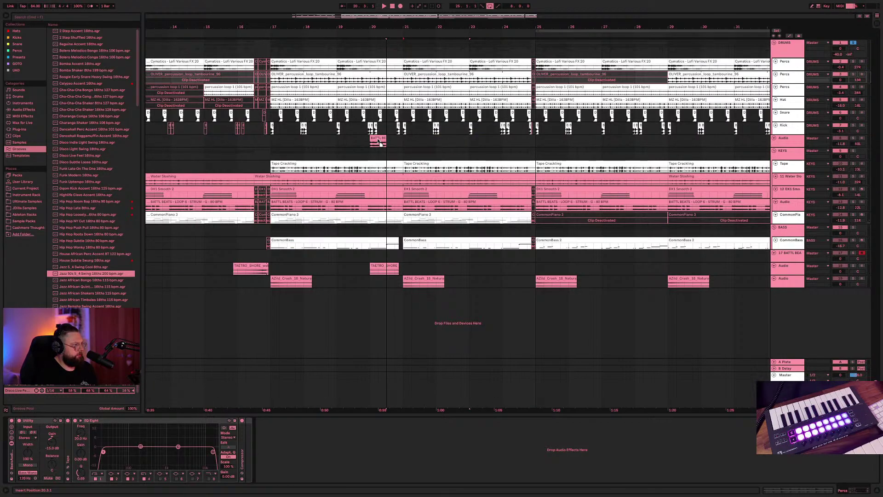
{"action": "left_click", "coordinate": [395, 99]}
{"action": "left_click", "coordinate": [419, 75]}
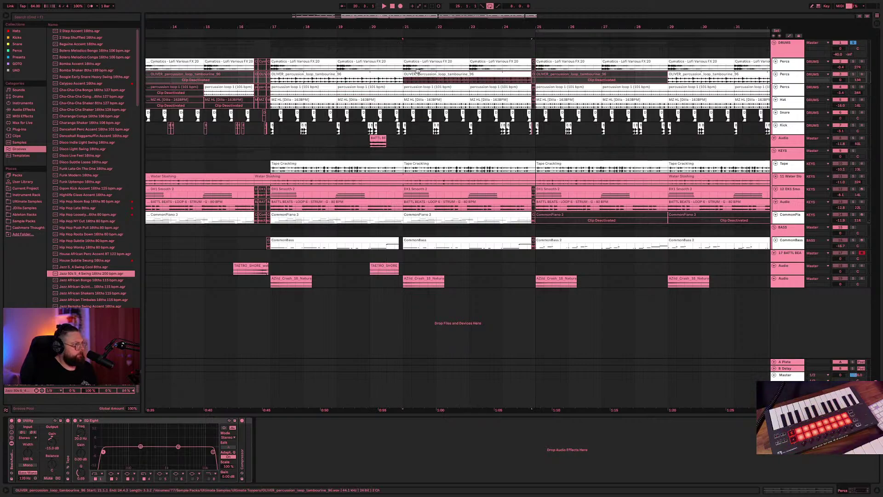
{"action": "key", "text": "space"}
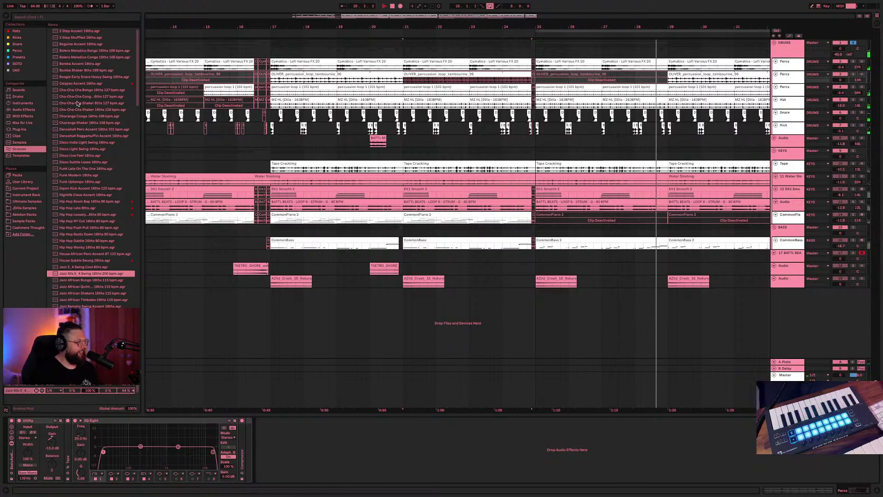
- Look at the Jazz African Bongo 16ths groove for the bar 17 percussion and replay the percussion loop from bar 17
{"action": "left_click", "coordinate": [294, 87]}
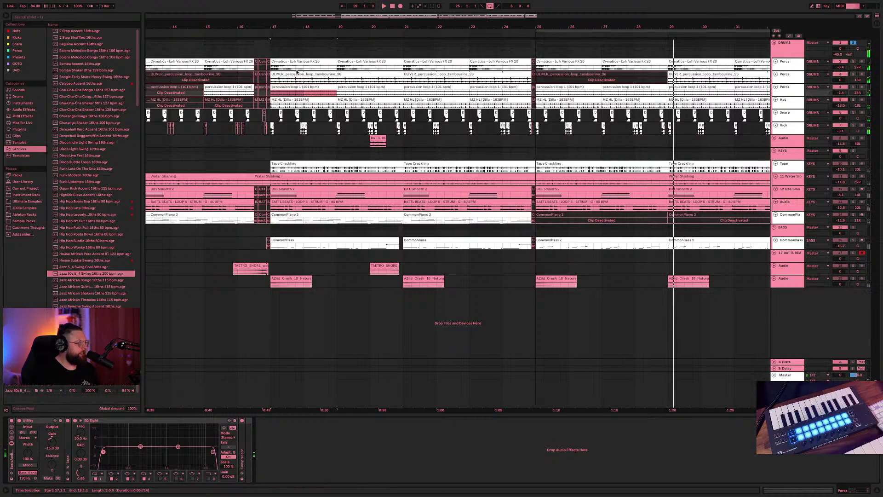
{"action": "left_click", "coordinate": [296, 73]}
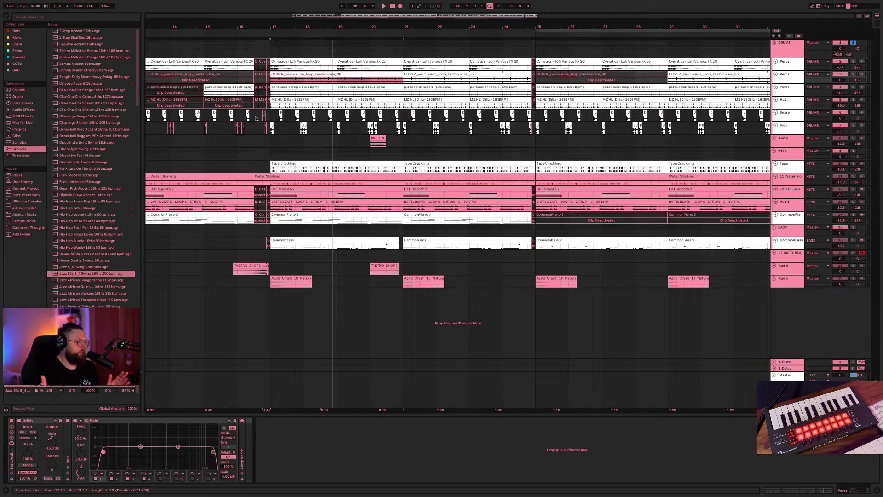
{"action": "left_click", "coordinate": [95, 280]}
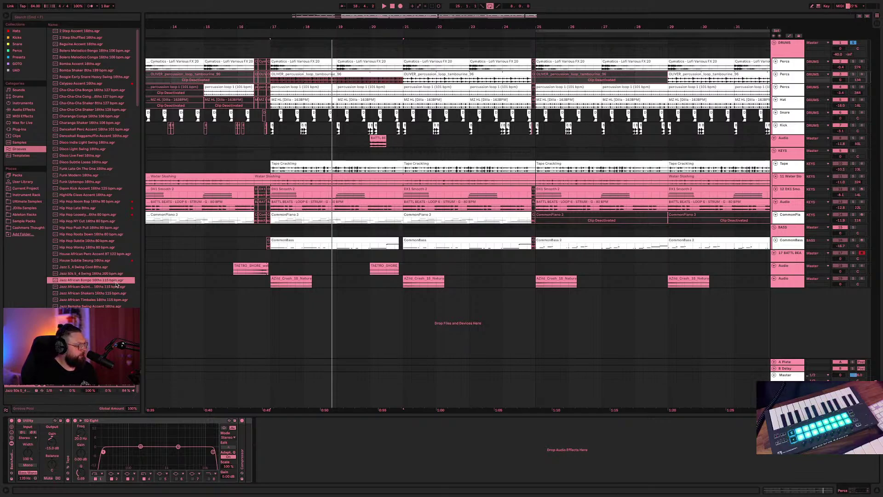
{"action": "left_click", "coordinate": [292, 93]}
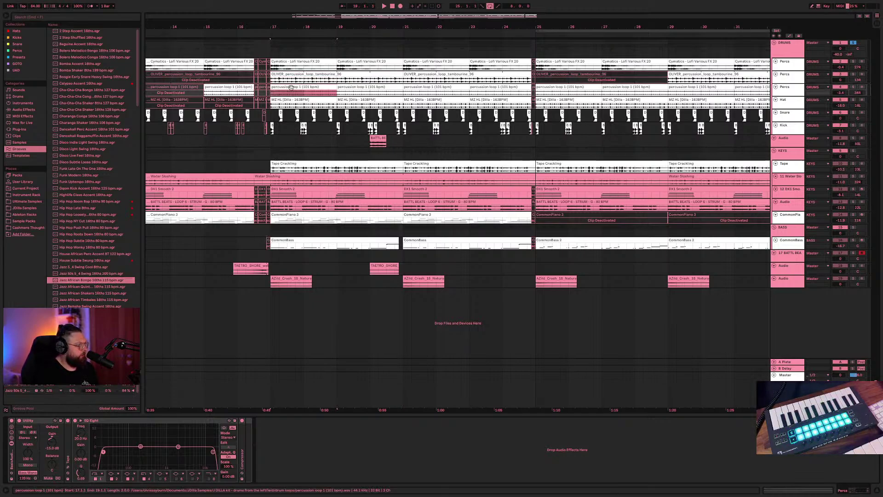
{"action": "key", "text": "space"}
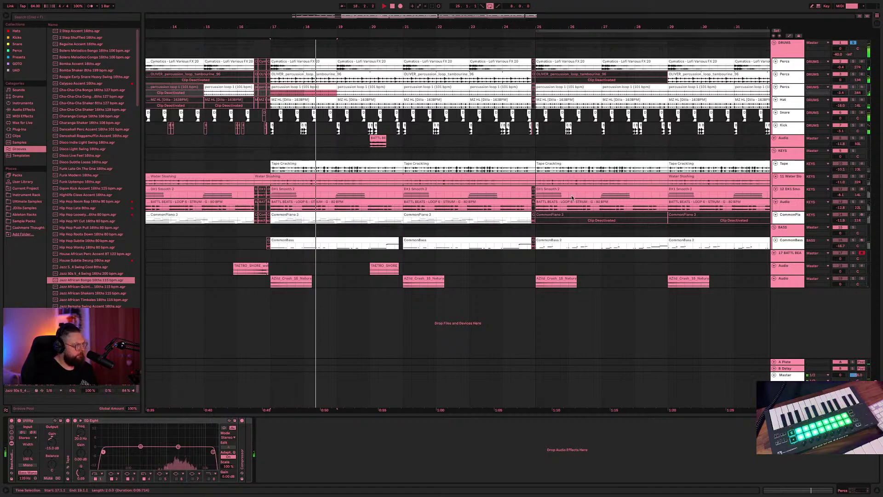
- Open RX950 on the DRUMS group and readjust its audio bandwidth and filter during playback, trying the filter around 51
{"action": "key", "text": "Up"}
{"action": "key", "text": "Up"}
{"action": "key", "text": "Up"}
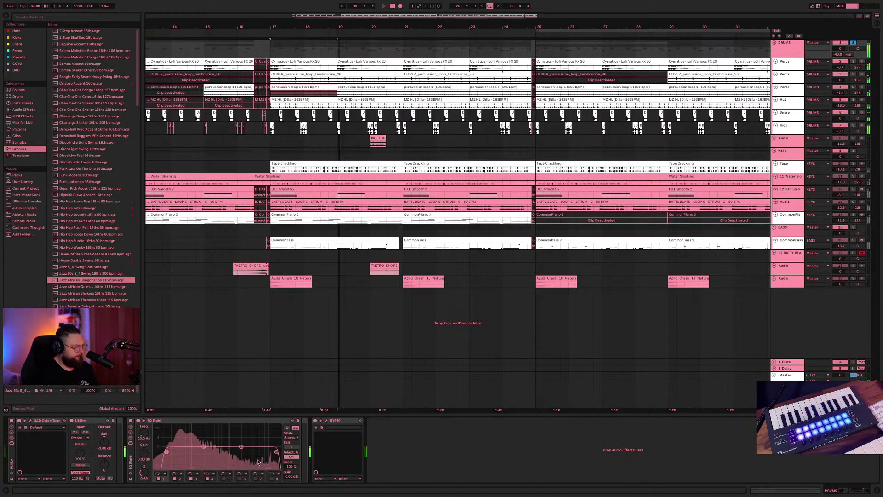
{"action": "left_click", "coordinate": [327, 422]}
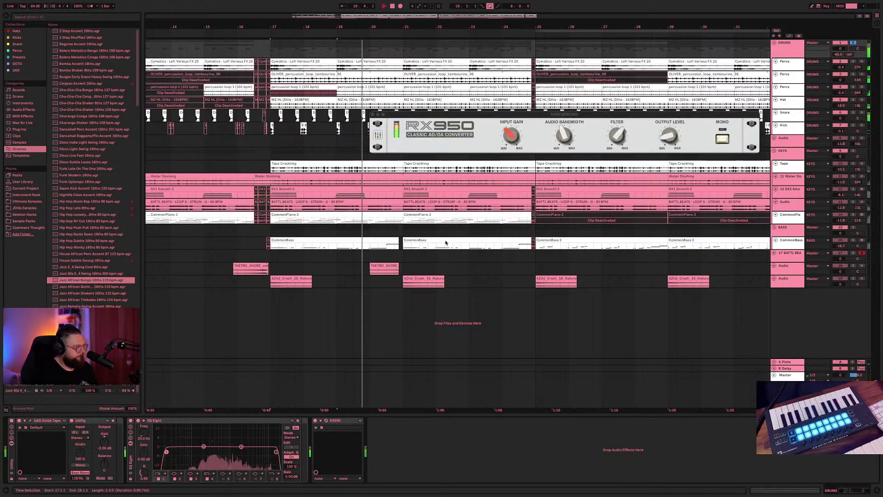
{"action": "left_click_drag", "start_coordinate": [560, 138], "coordinate": [572, 154]}
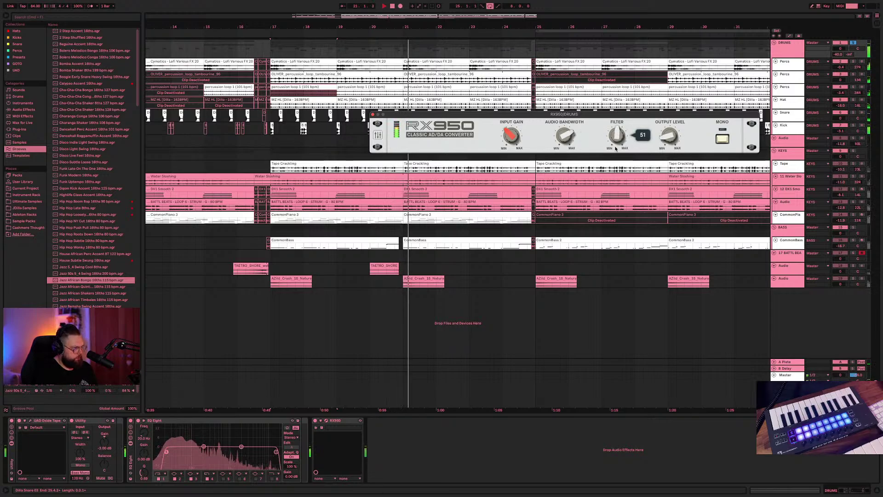
{"action": "left_click_drag", "start_coordinate": [616, 137], "coordinate": [623, 135]}
{"action": "left_click_drag", "start_coordinate": [565, 134], "coordinate": [565, 132]}
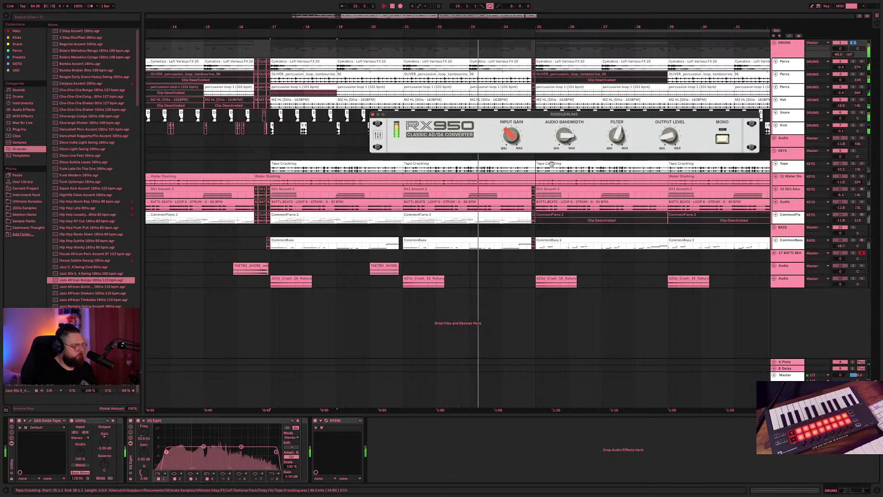